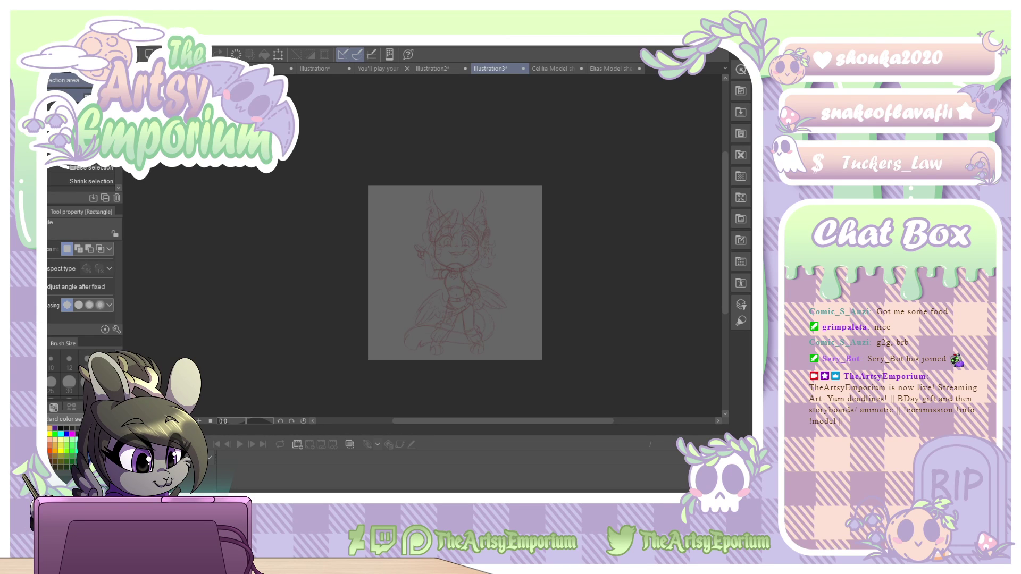
Switch the drawing color to black and show the vertical symmetry ruler down the center of the sketched face.
key("ctrl+0")
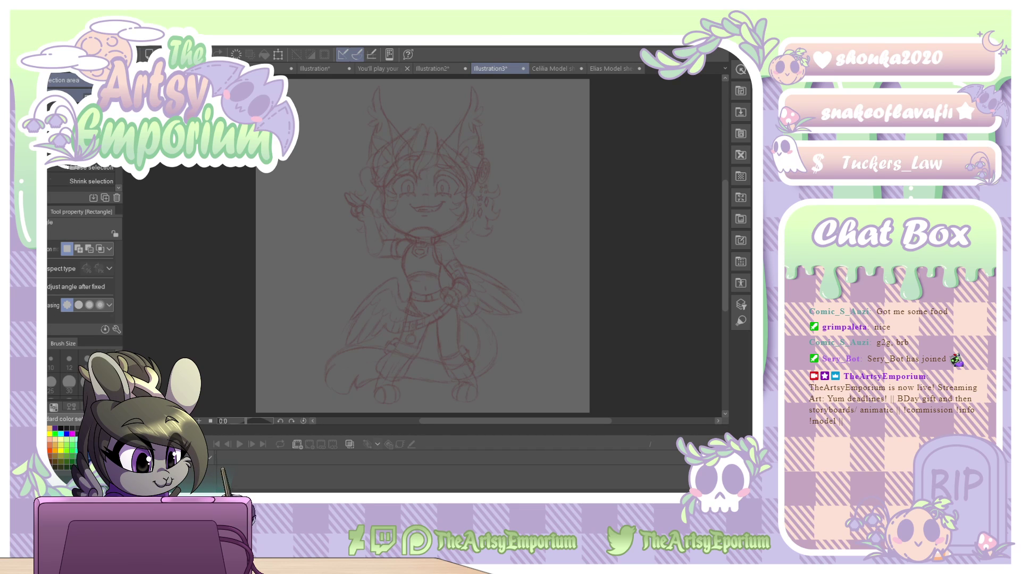
key("p")
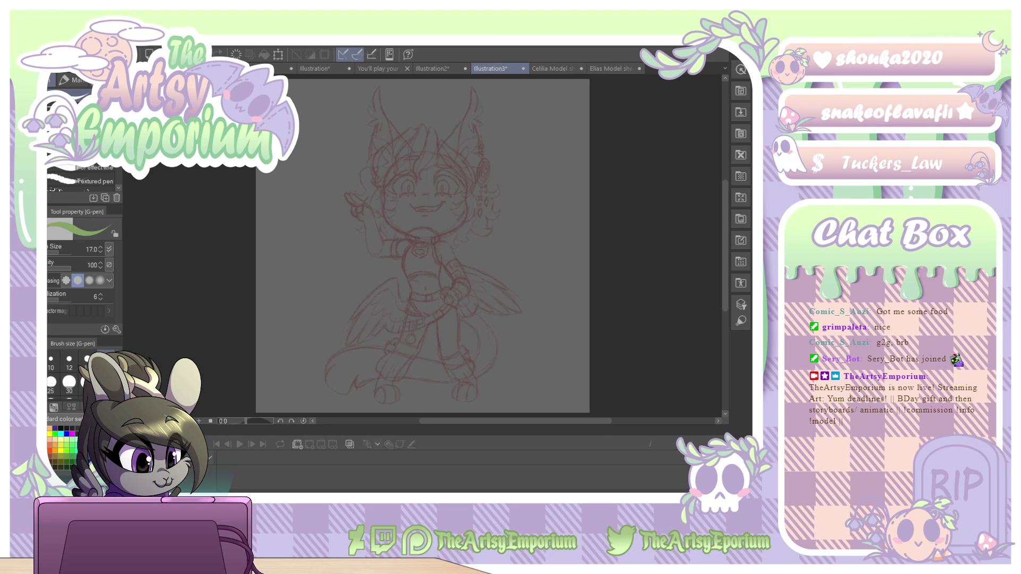
key("x")
key("ctrl+plus")
key("ctrl+plus")
key("ctrl+plus")
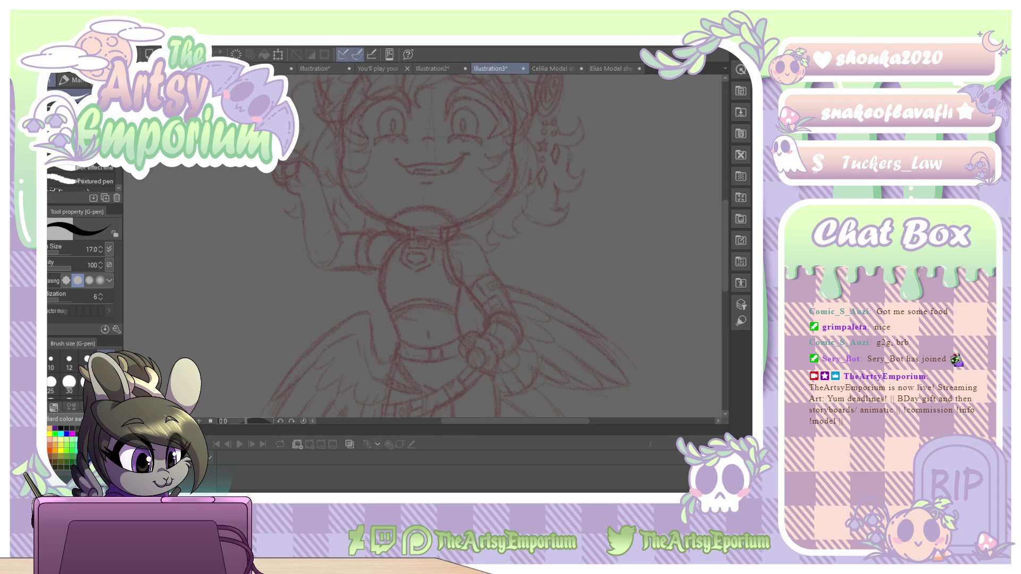
mouse_move(422, 234)
left_mouse_down()
mouse_move(438, 327)
mouse_move(415, 315)
left_mouse_up()
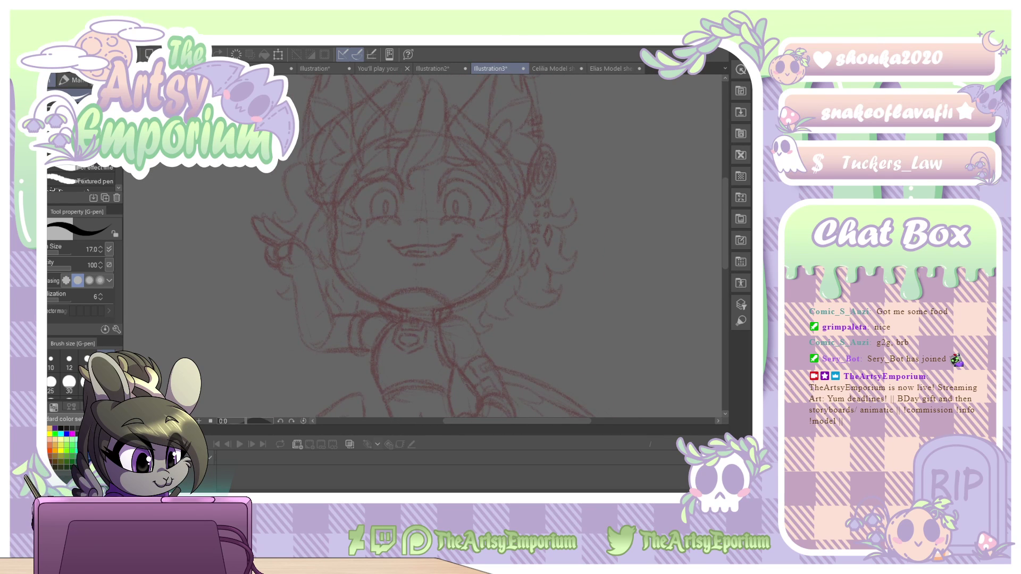
key("ctrl+plus")
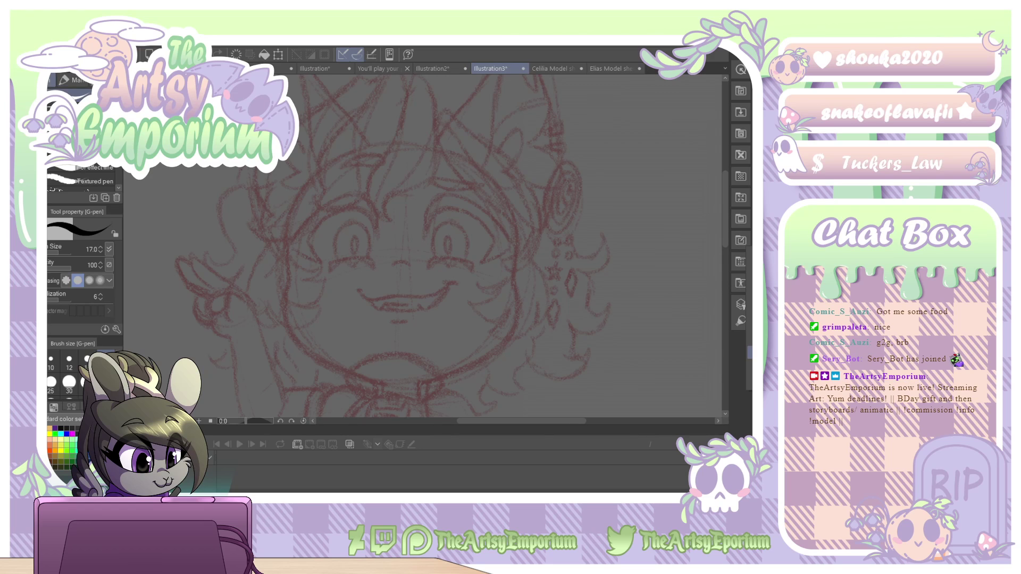
left_click(749, 310)
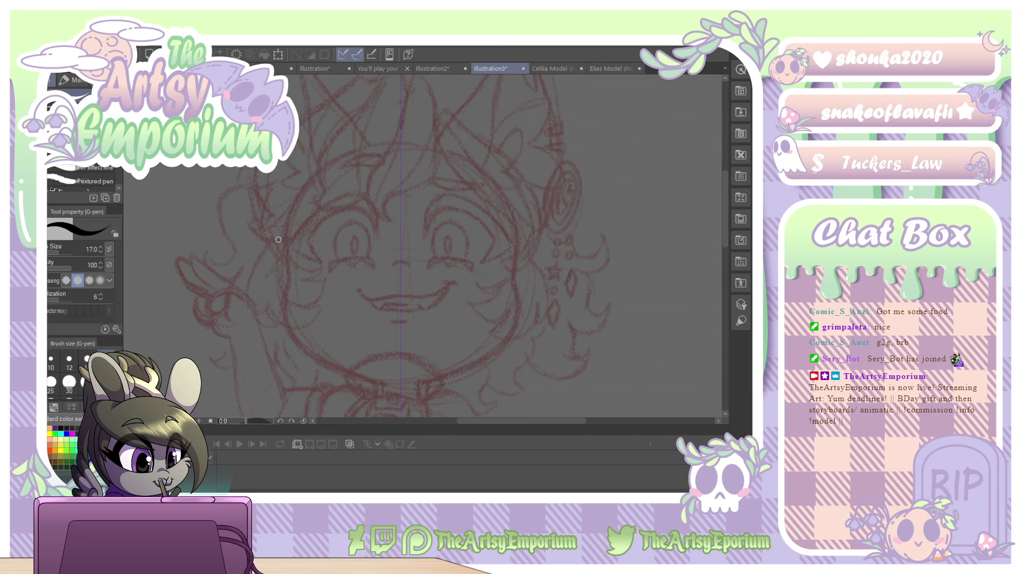
Trace the sketched head with a symmetric continuous curve at size 5, from the crown around the cheeks to the chin.
key("u")
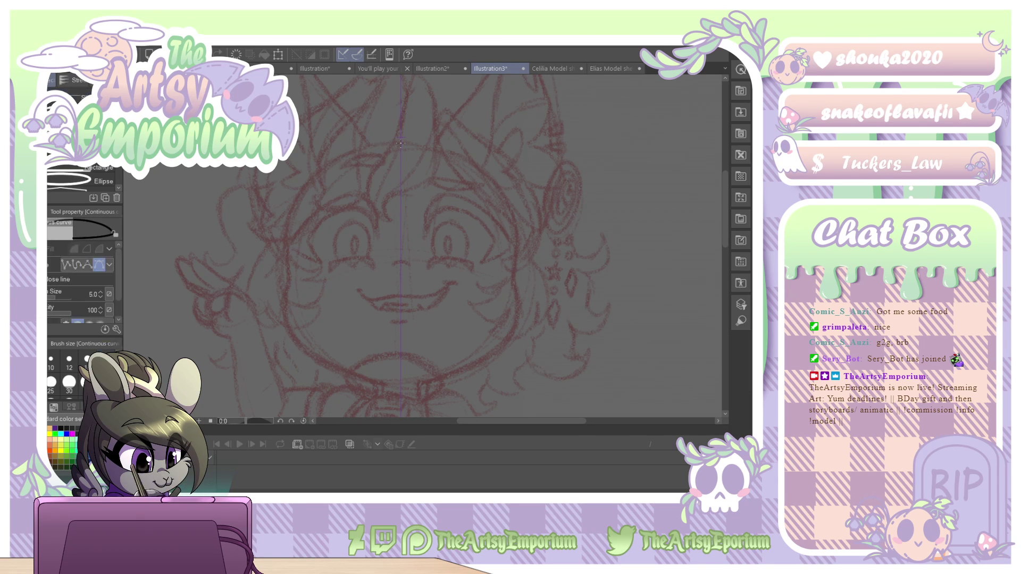
left_click_drag(400, 142, 352, 143)
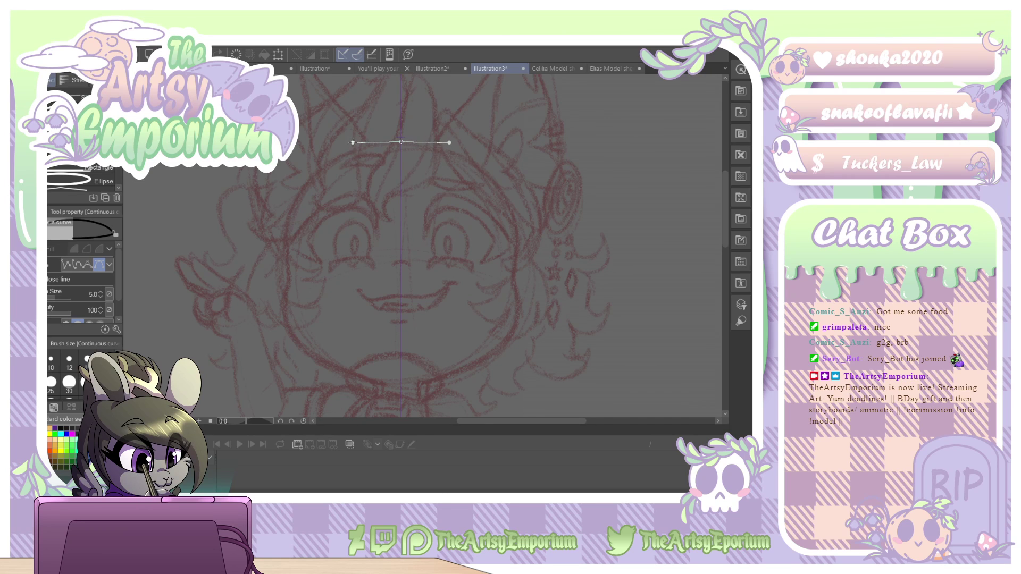
mouse_move(291, 214)
left_mouse_down()
mouse_move(272, 265)
mouse_move(278, 252)
mouse_move(284, 296)
left_mouse_up()
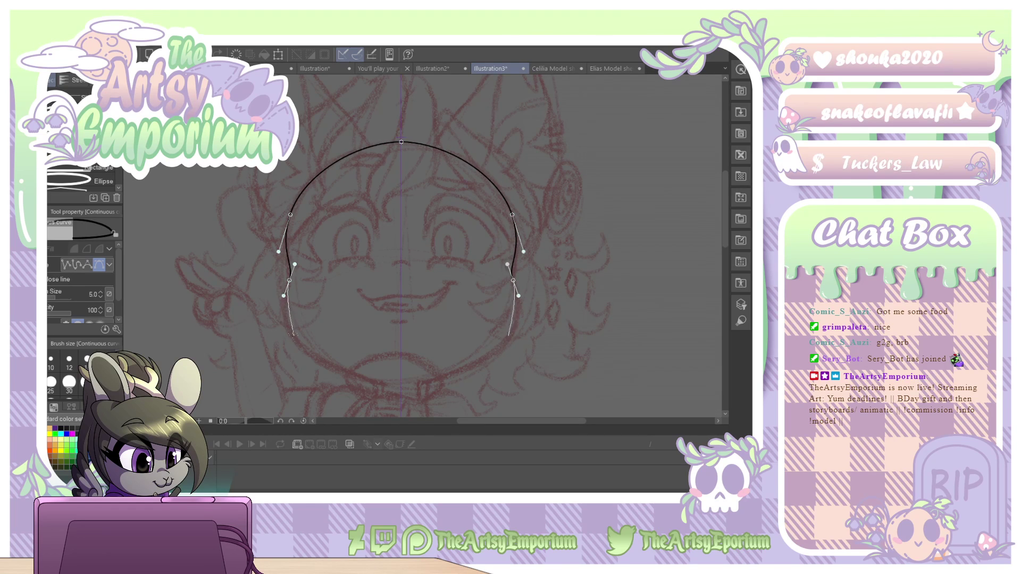
left_click_drag(291, 335, 301, 351)
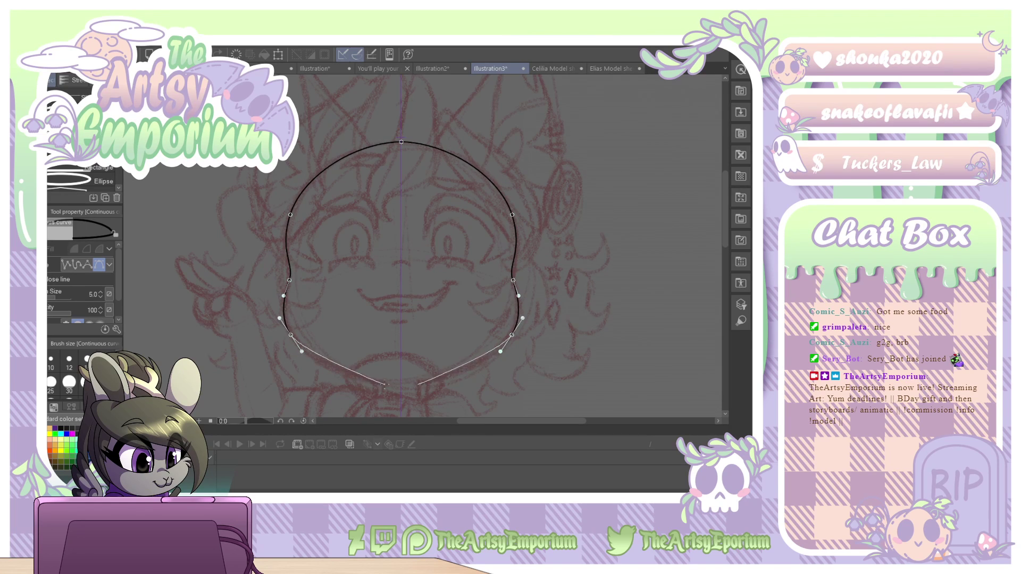
left_click_drag(383, 384, 423, 389)
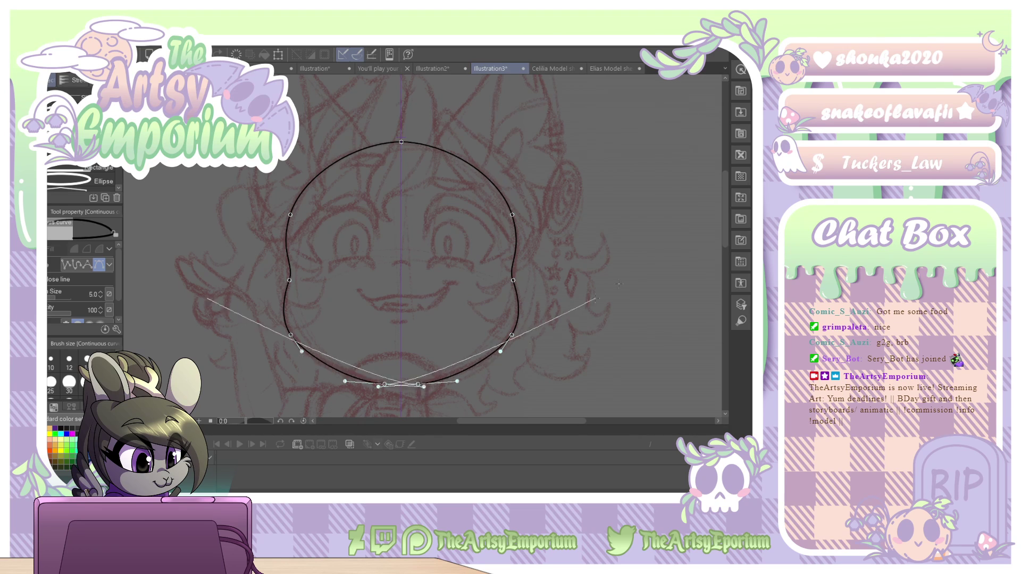
key("Return")
Adjust the curve handles at the crown on both halves of the head outline to round its top.
key("o")
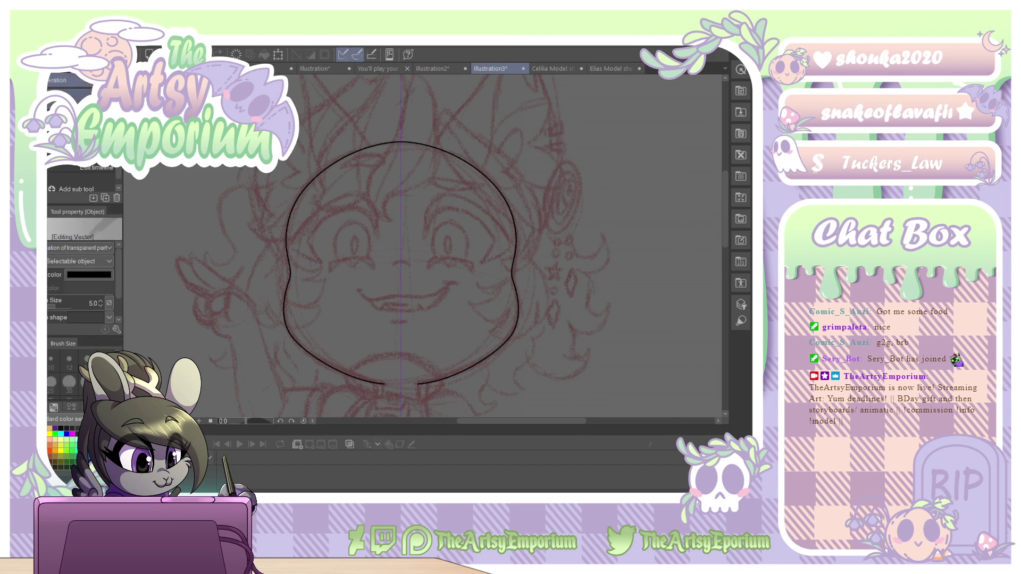
left_click(387, 142)
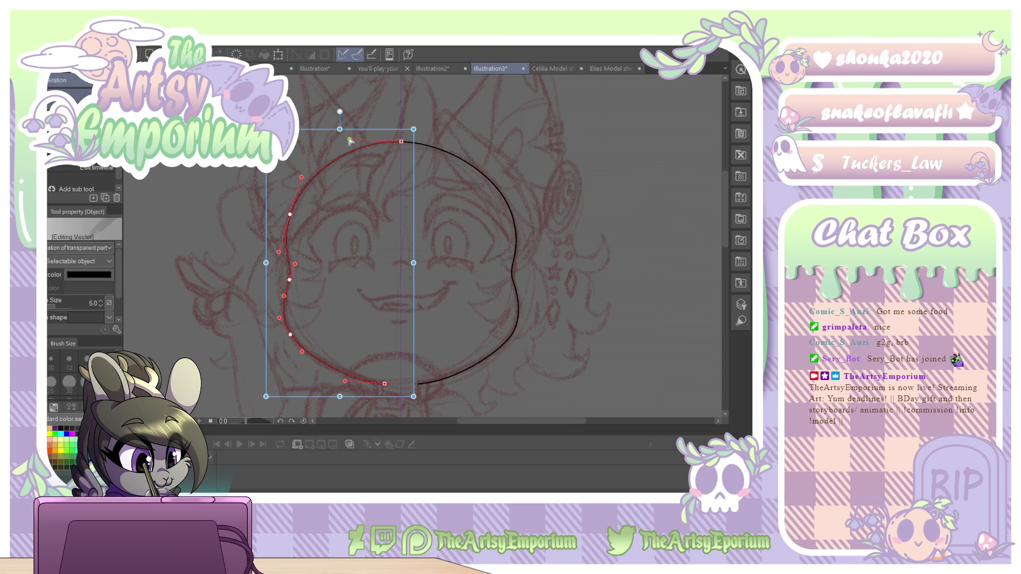
left_click(445, 154)
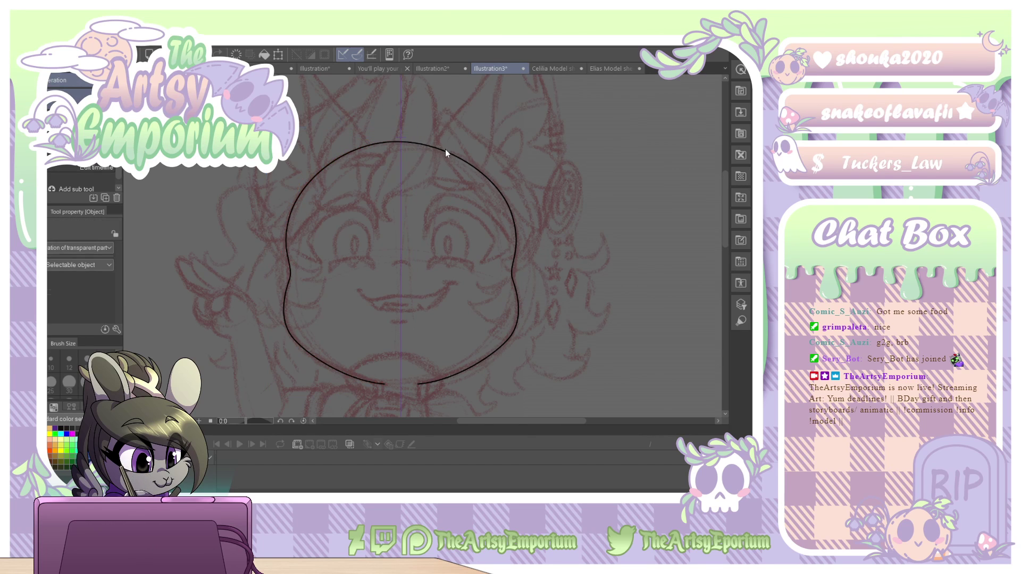
left_click(432, 145)
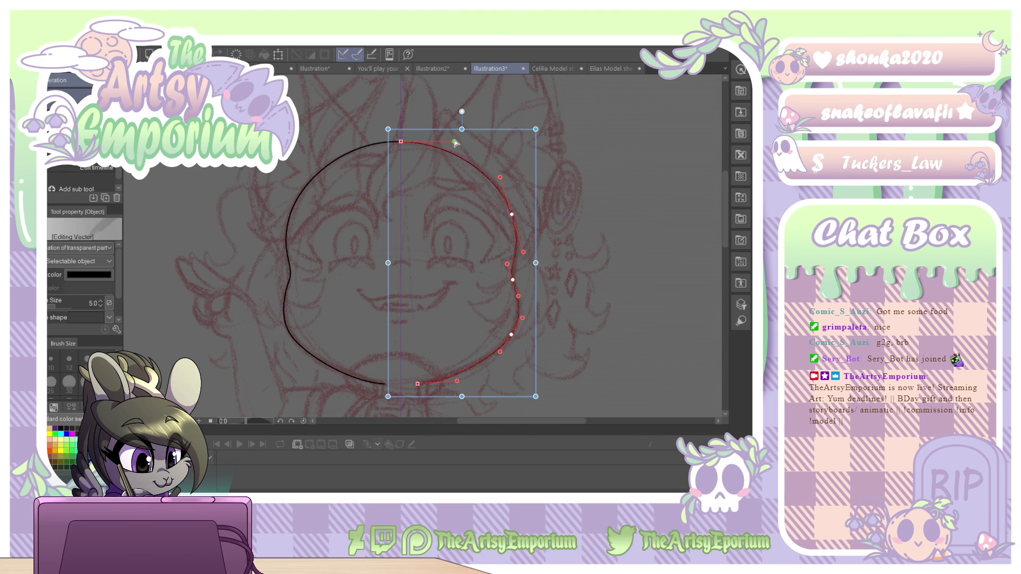
left_click_drag(457, 141, 459, 140)
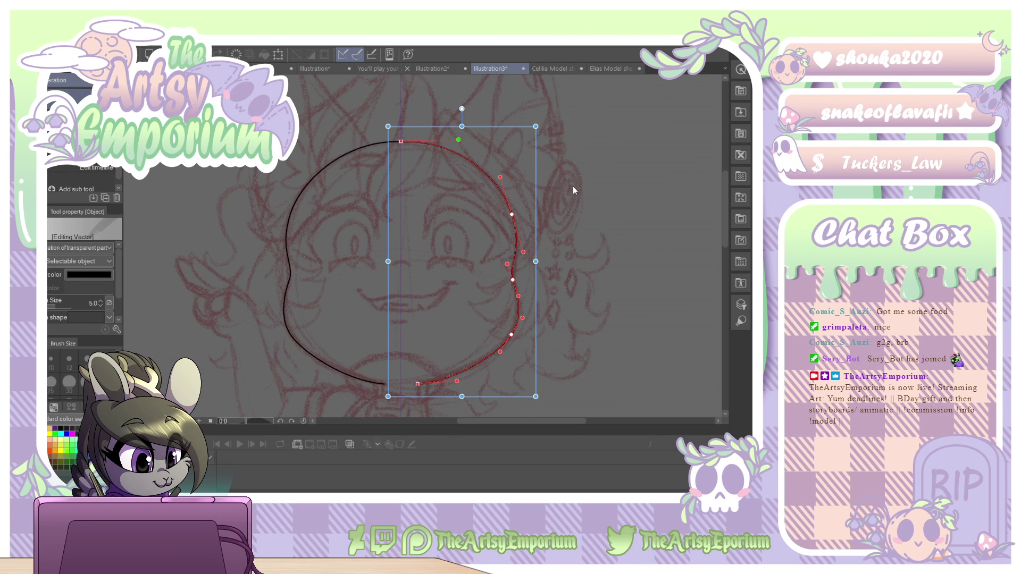
left_click(574, 186)
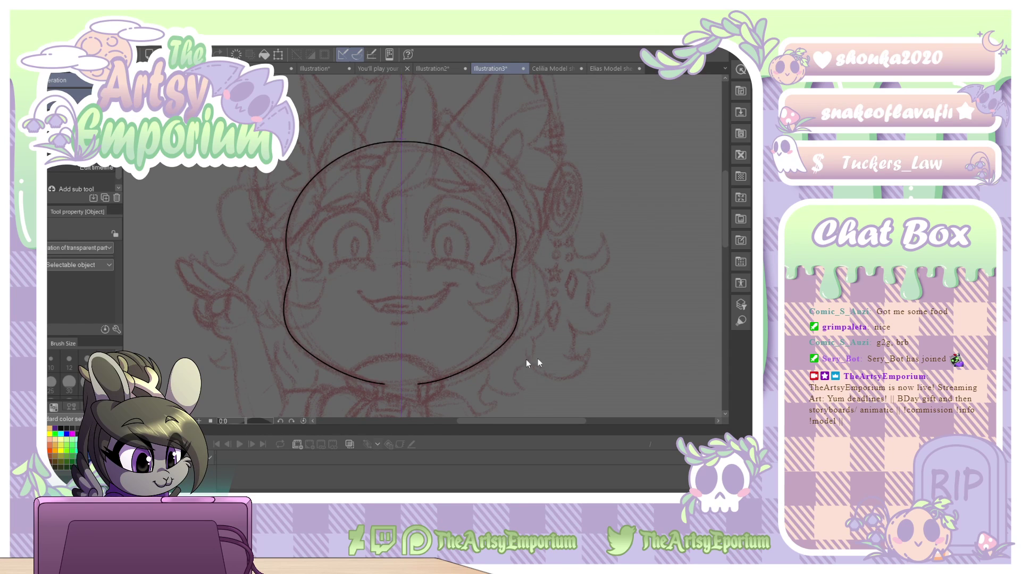
key("ctrl+z")
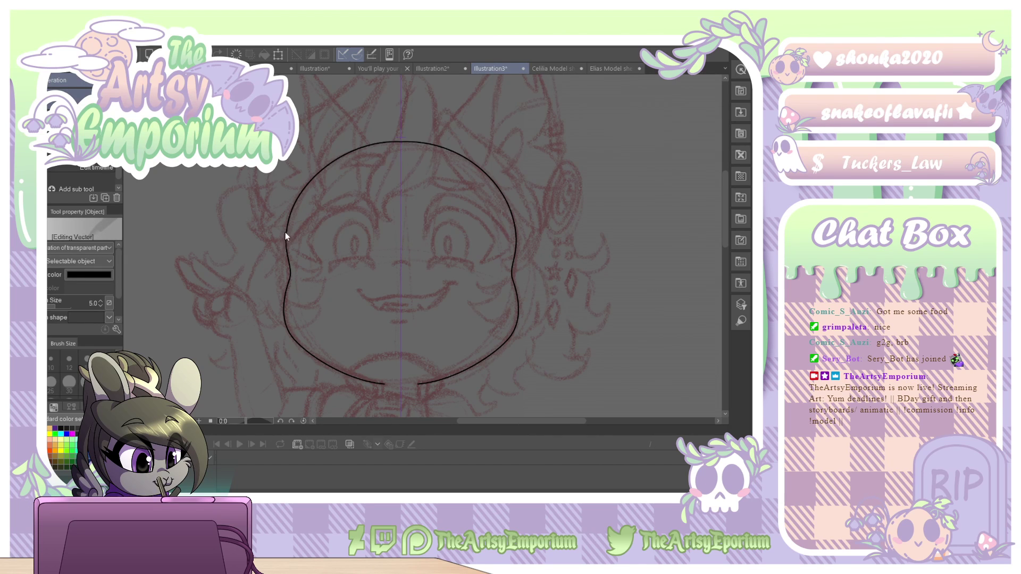
Thicken both halves of the head outline to a brush size of 12.
left_click(288, 275)
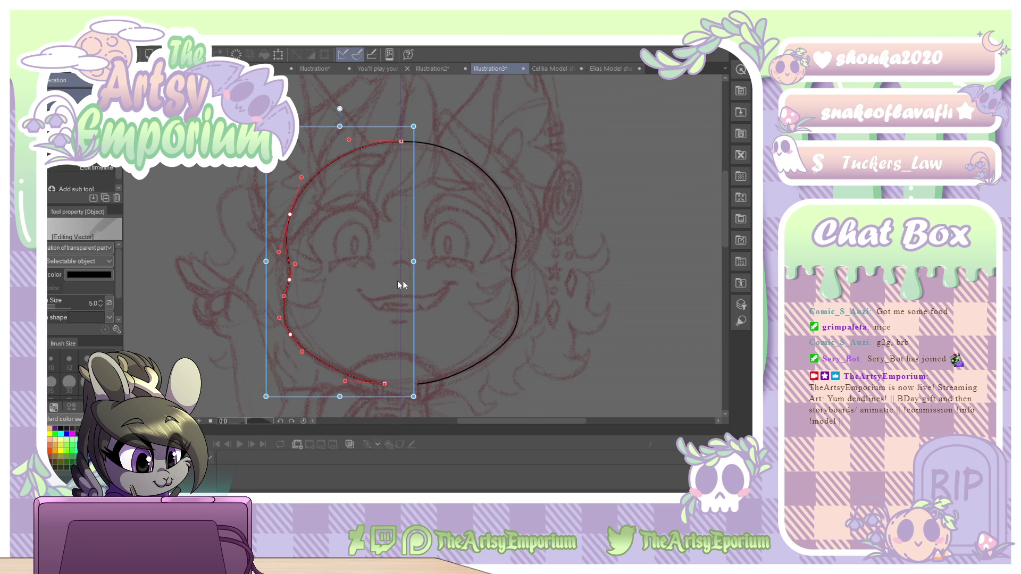
left_click(513, 248, "shift")
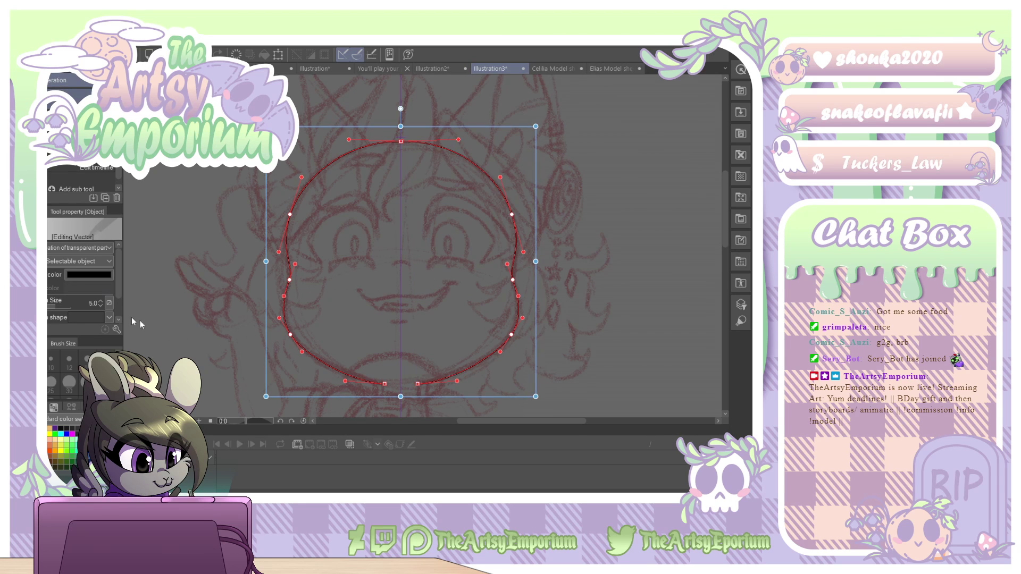
left_click(101, 302)
left_click(101, 302)
left_click(101, 301)
left_click(101, 302)
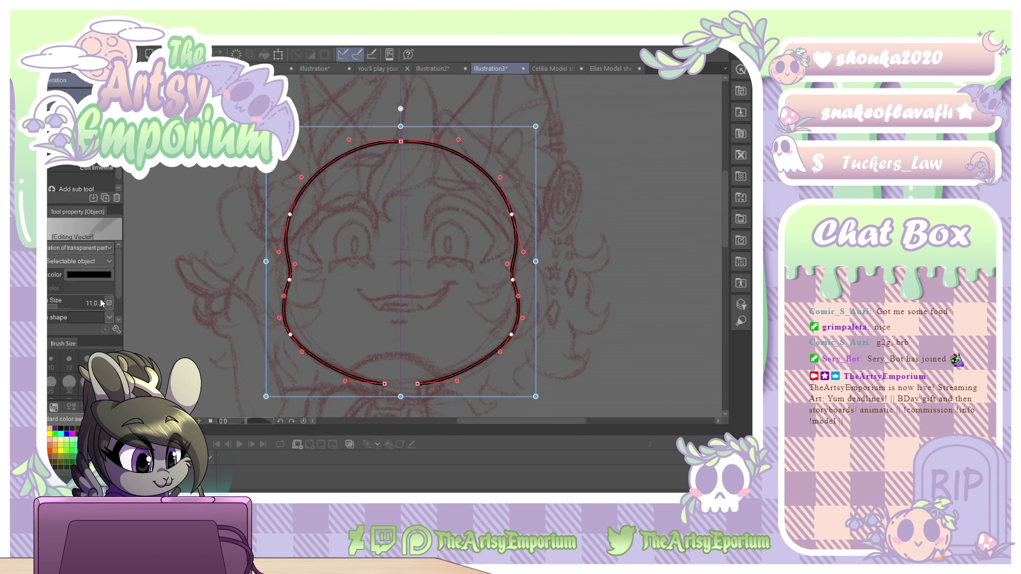
left_click(101, 302)
left_click(101, 301)
left_click(101, 307)
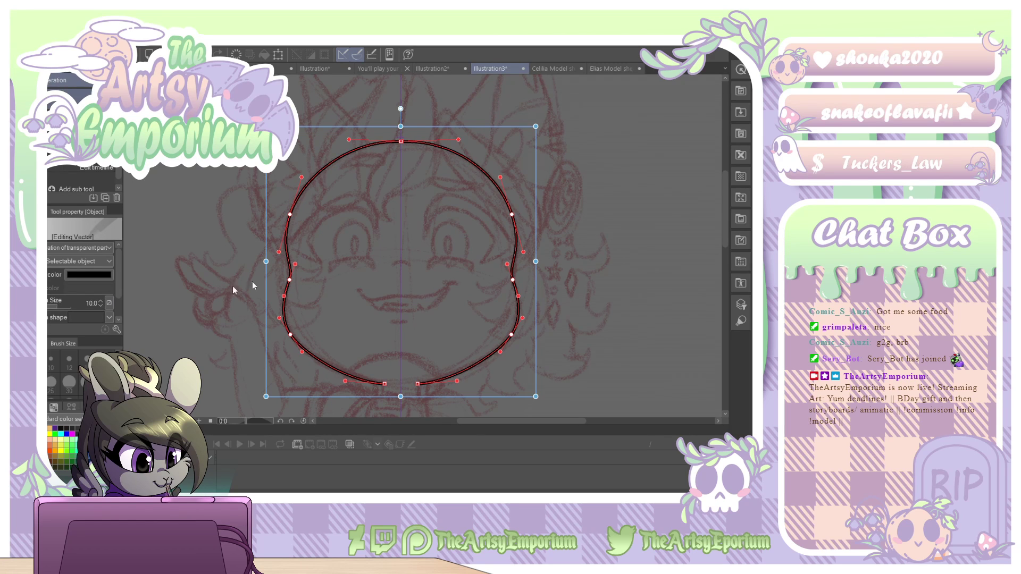
left_click(437, 257)
left_click(333, 366)
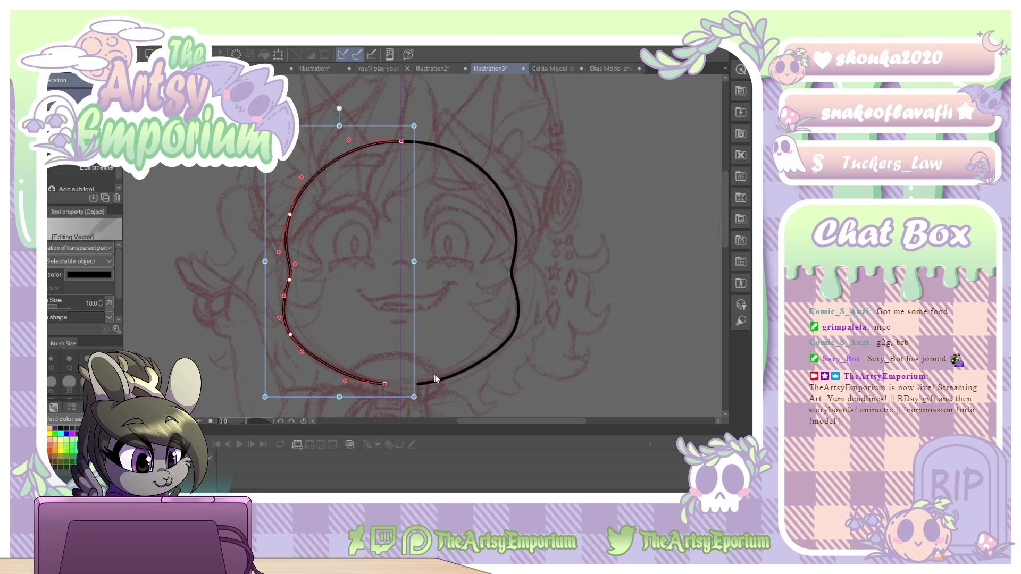
left_click(435, 380, "shift")
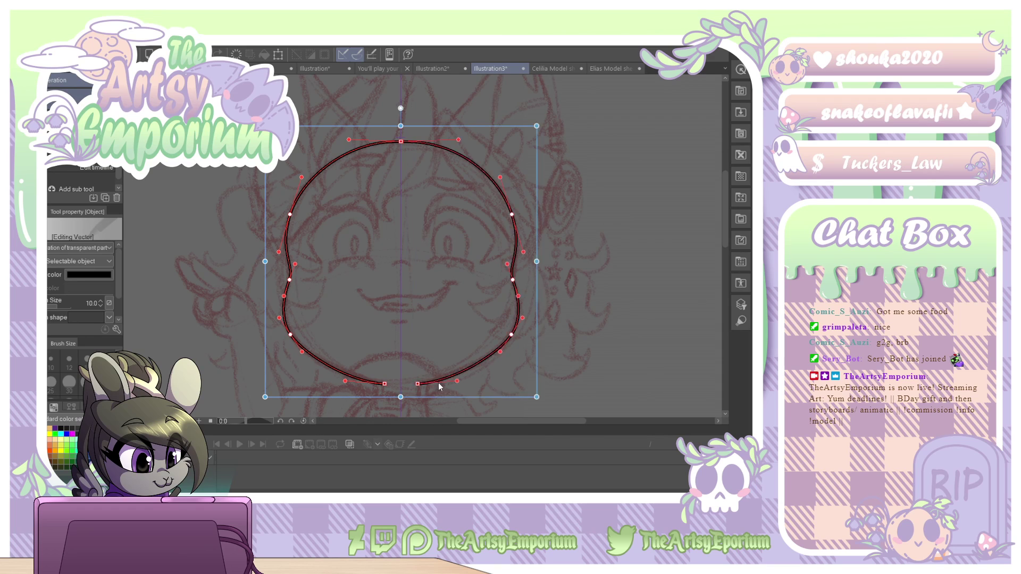
left_click(101, 301)
left_click(101, 301)
left_click(400, 234)
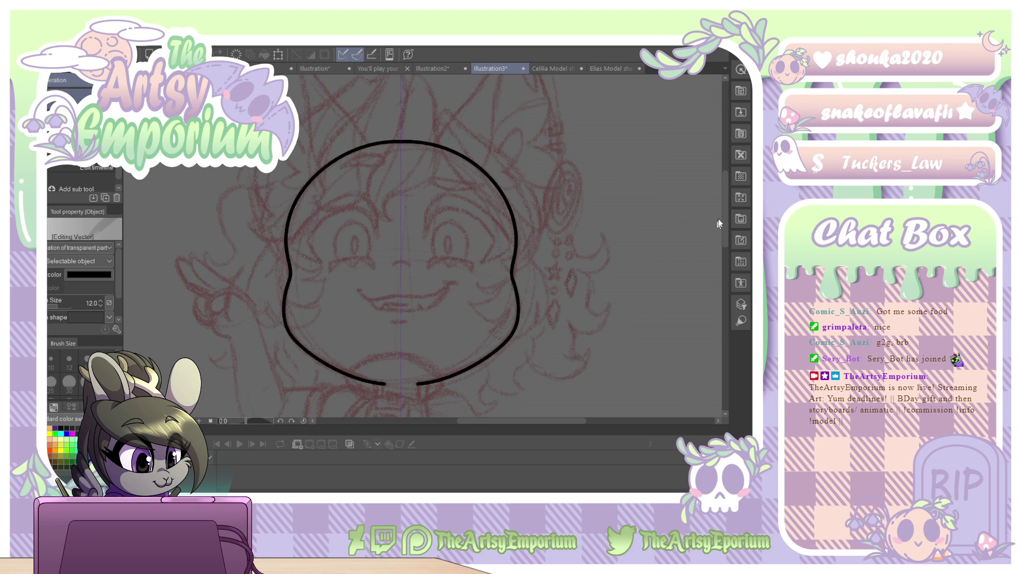
Reshape the lower cheeks of the head outline by moving the jaw curve handles slightly downward on both halves.
left_click_drag(725, 214, 727, 249)
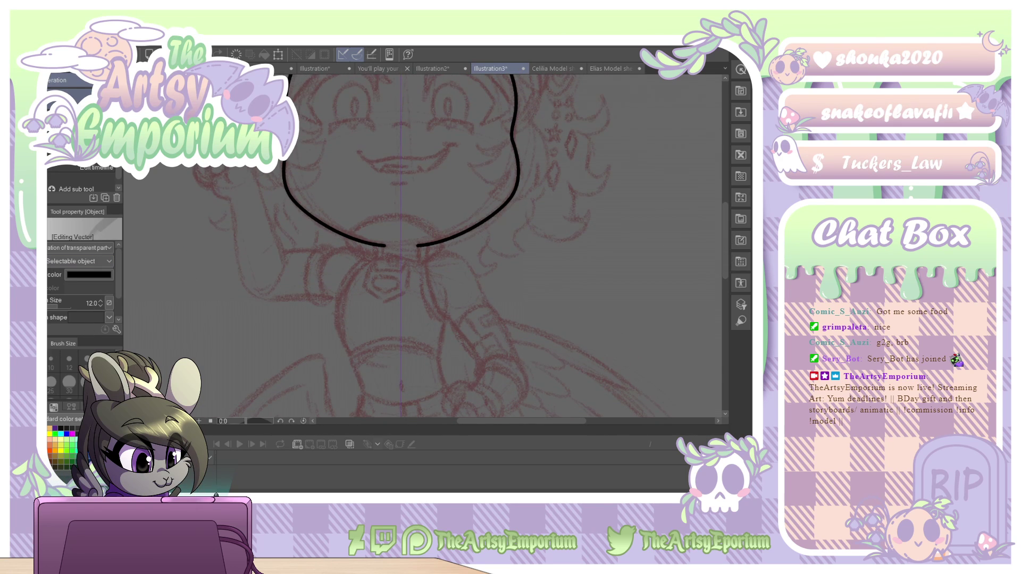
key("u")
left_click_drag(725, 223, 725, 196)
key("ctrl+plus")
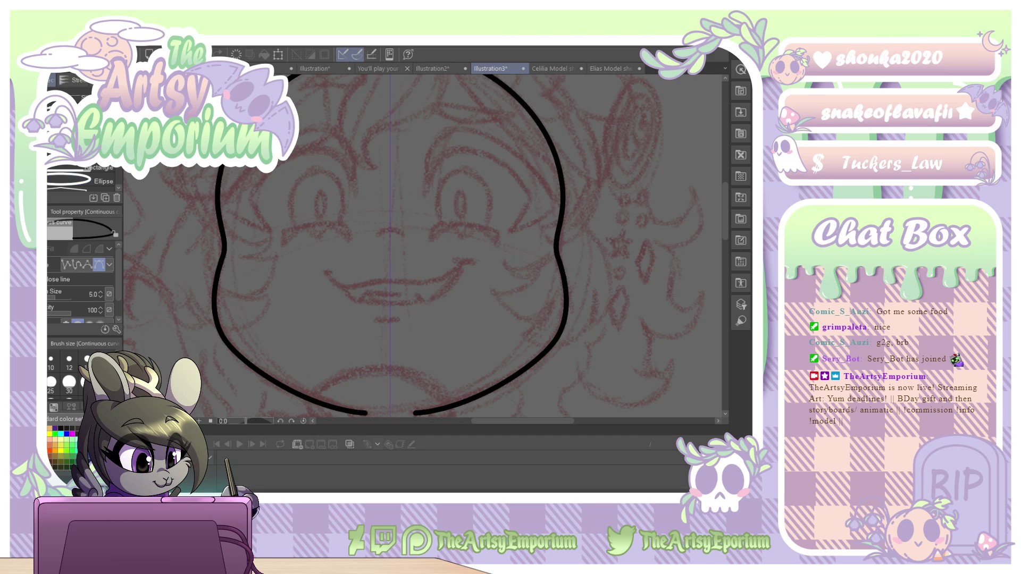
key("o")
left_click(226, 337)
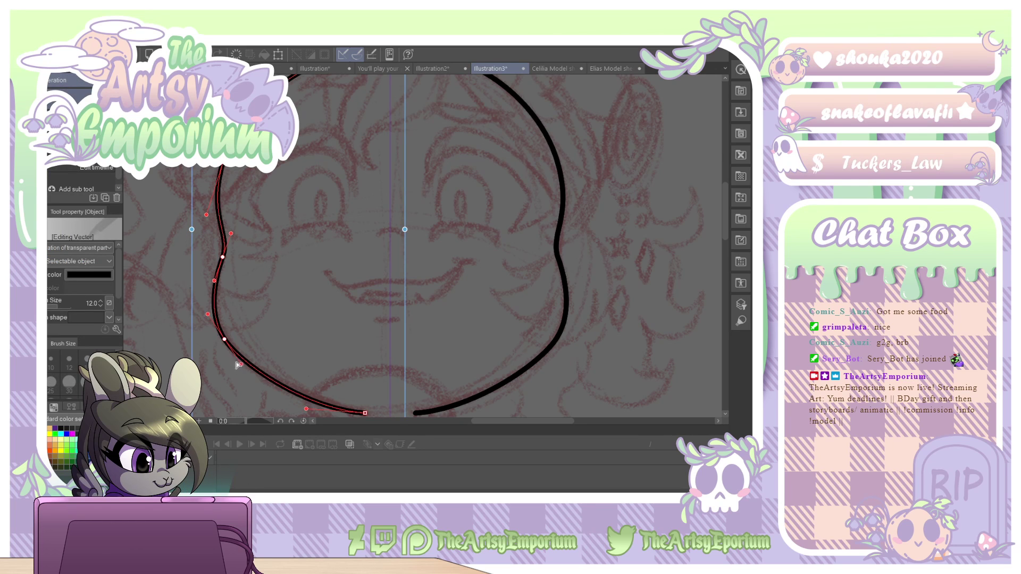
left_click_drag(238, 364, 244, 371)
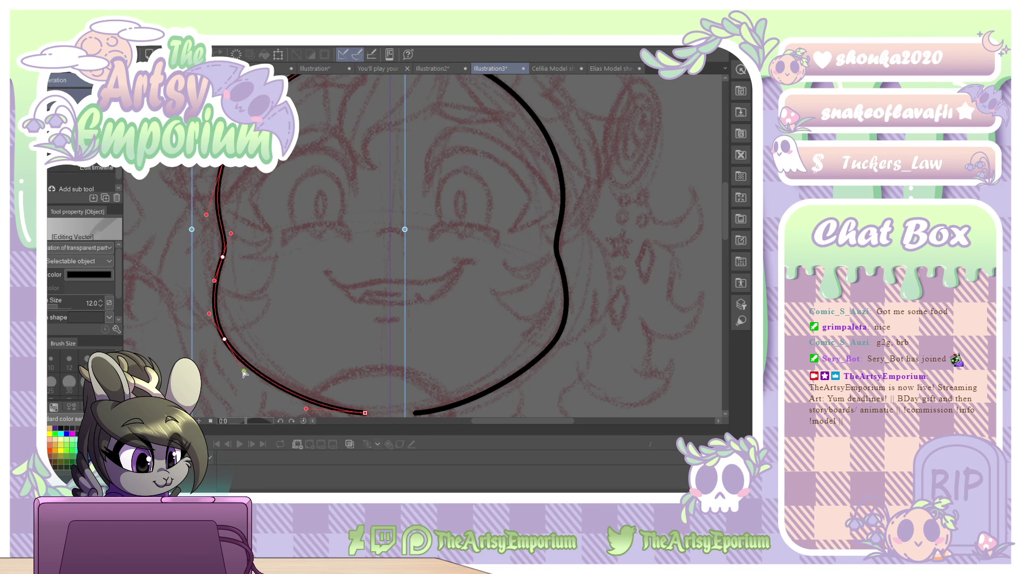
left_click(556, 344)
left_click_drag(540, 366, 544, 375)
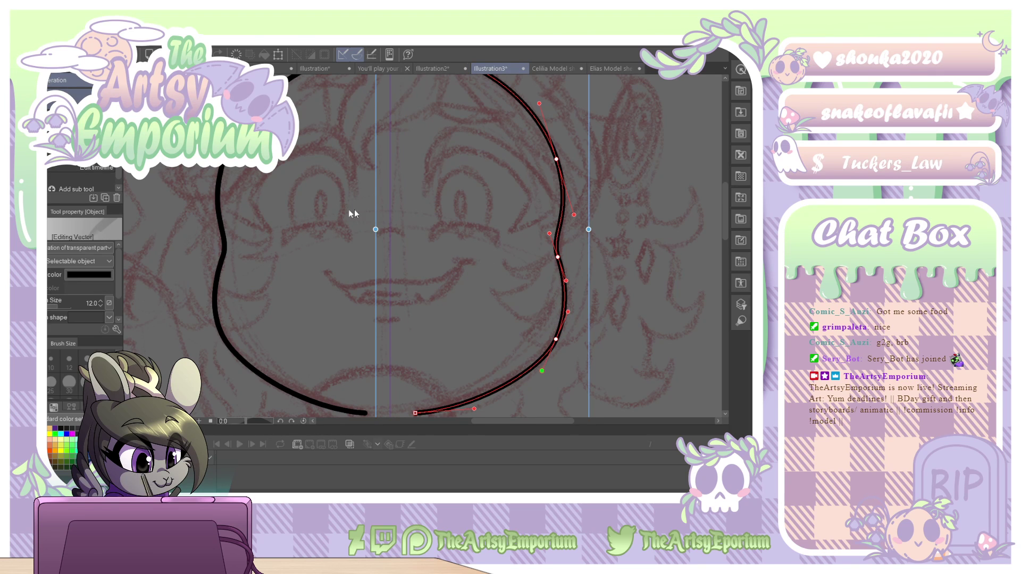
Draw mirrored upper eyelash shapes over both sketched eyes with a closed continuous curve at size 5.
key("p")
key("u")
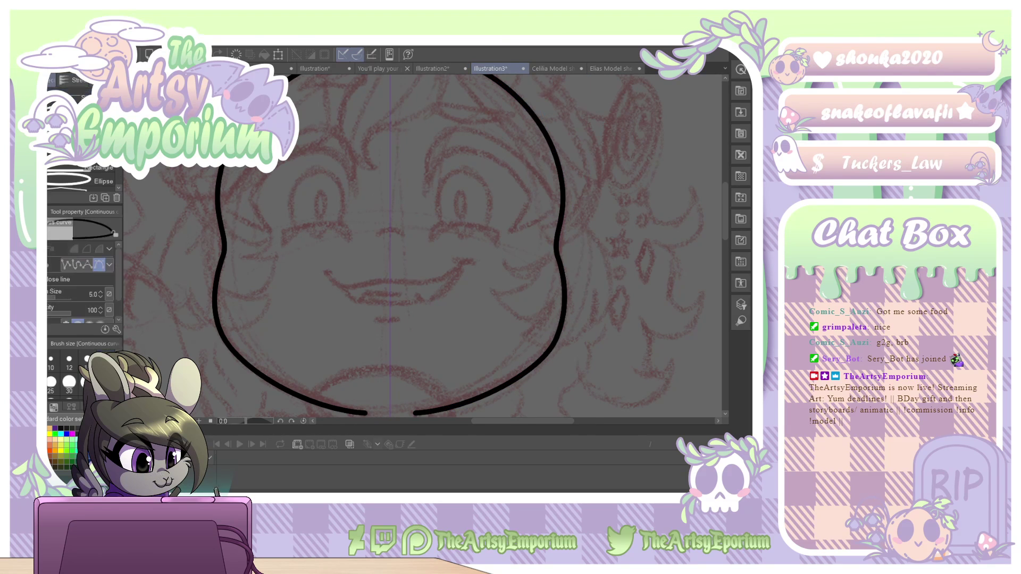
left_click_drag(356, 198, 300, 151)
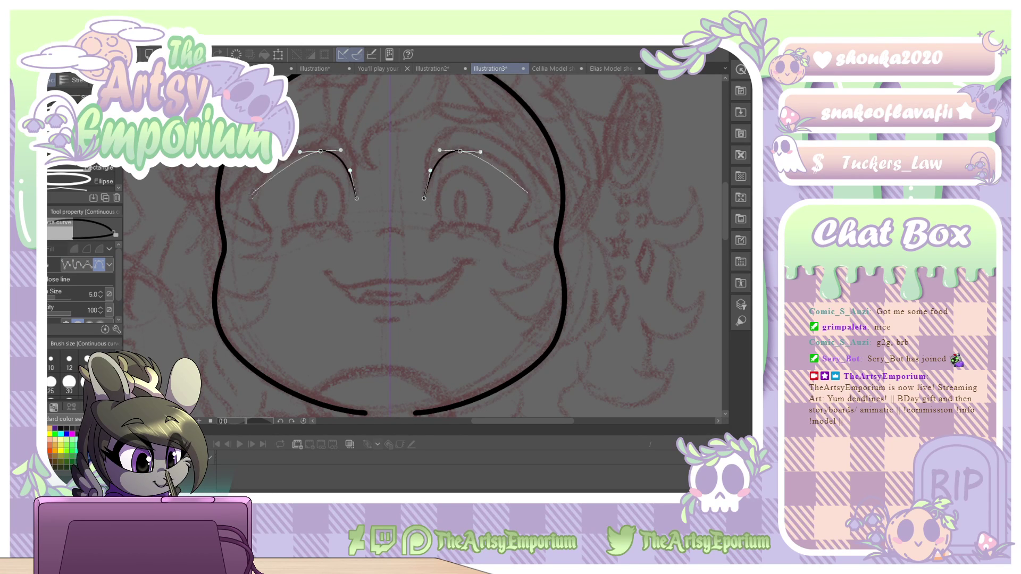
left_click_drag(250, 198, 234, 229)
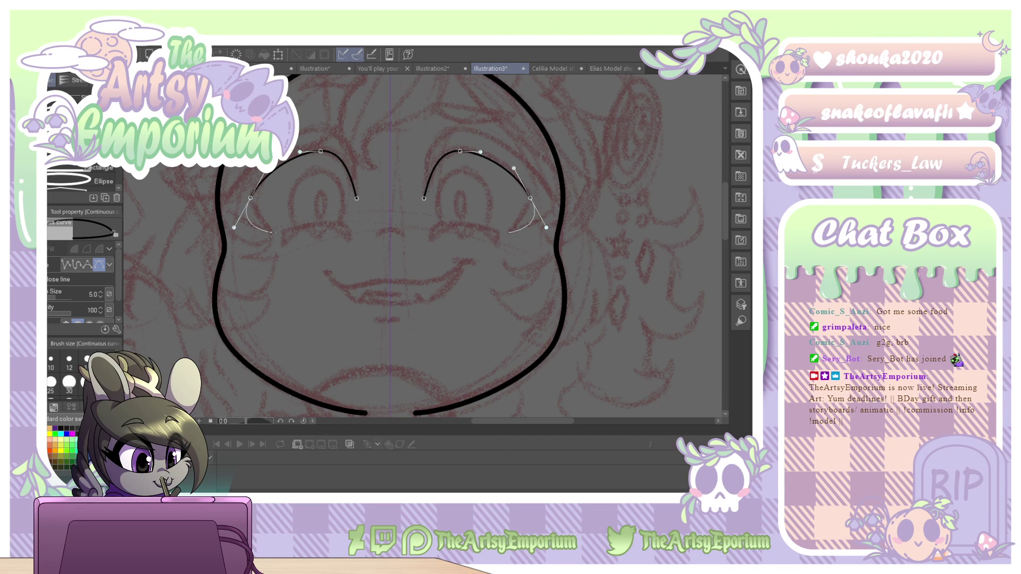
left_click(271, 232)
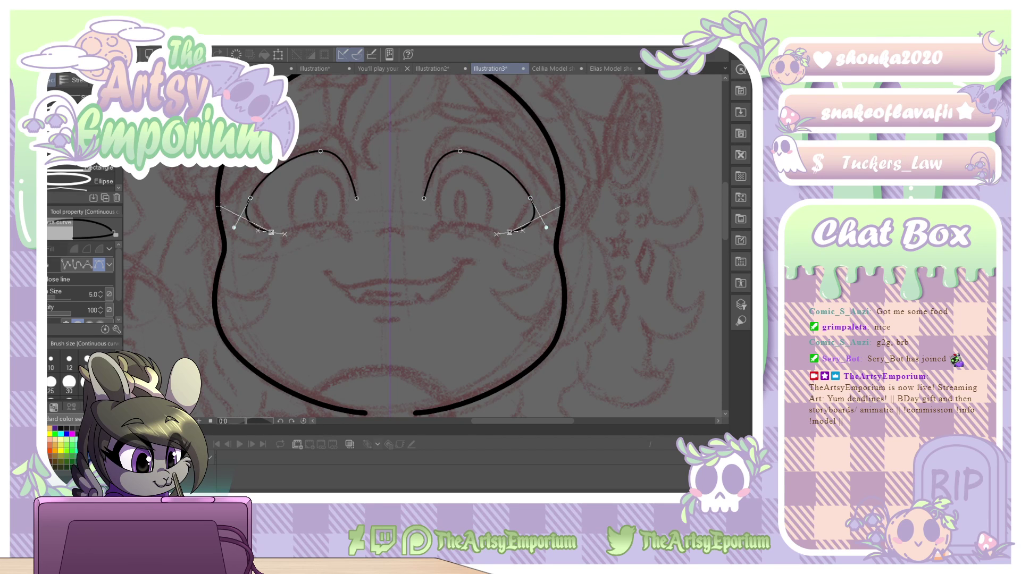
left_click(221, 206)
left_click_drag(322, 128, 368, 128)
left_click(357, 199)
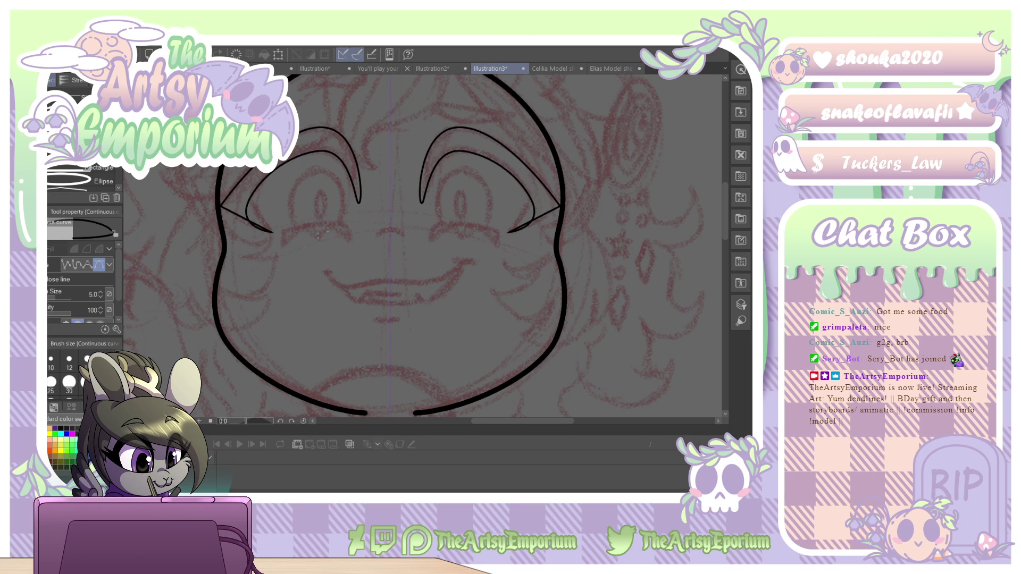
Sharpen the outer lower corner of the left eye's upper lash with its curve handles and delete the mirrored lash on the right eye.
key("o")
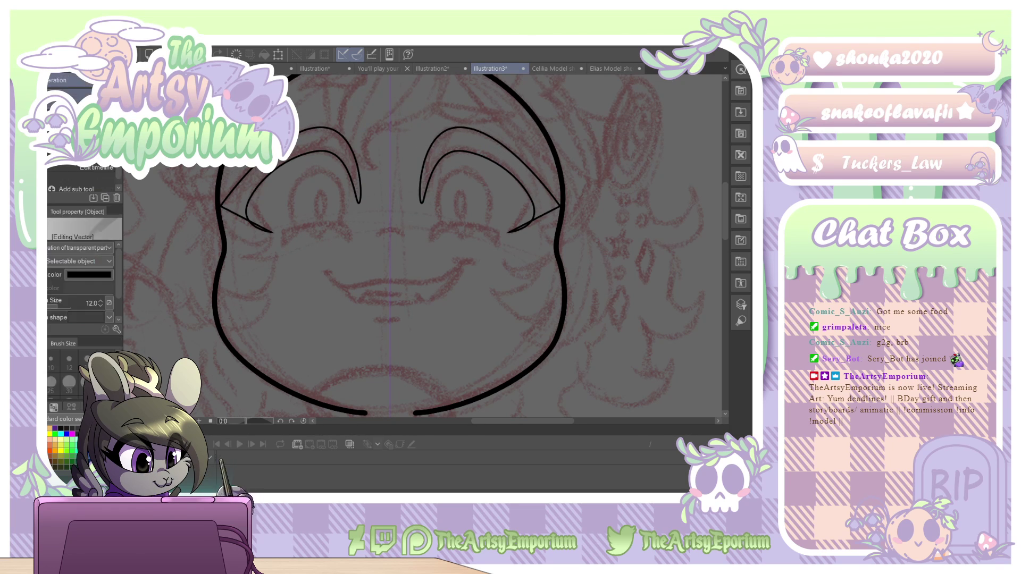
left_click(249, 223)
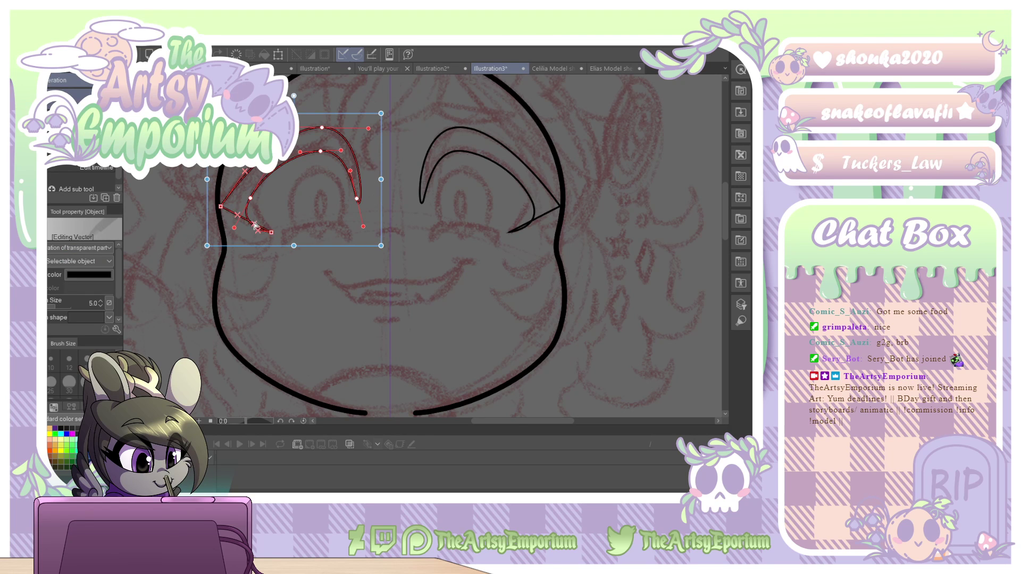
mouse_move(255, 226)
left_mouse_down()
mouse_move(232, 222)
mouse_move(264, 218)
mouse_move(267, 229)
mouse_move(247, 203)
left_mouse_up()
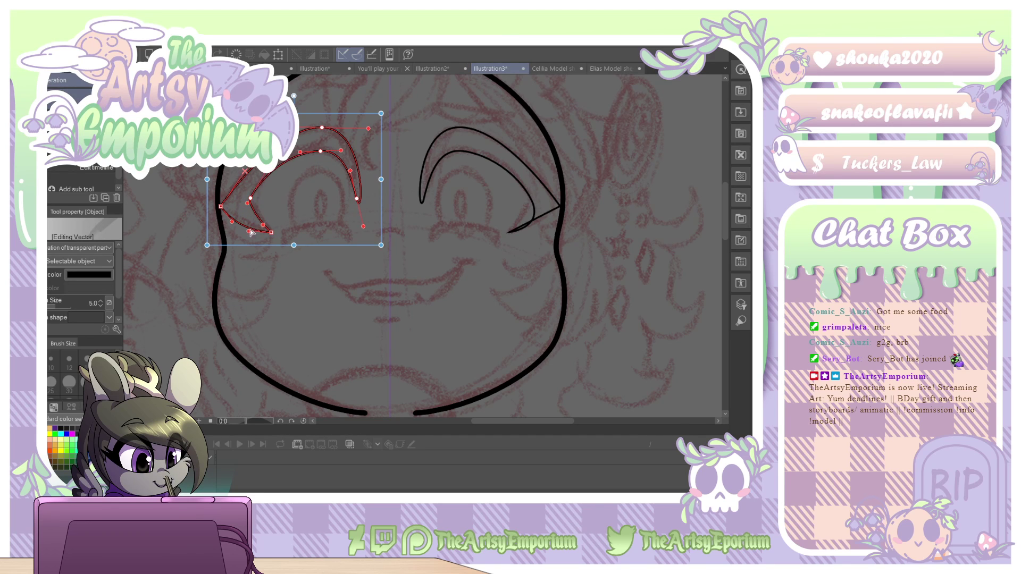
left_click(522, 228)
key("Delete")
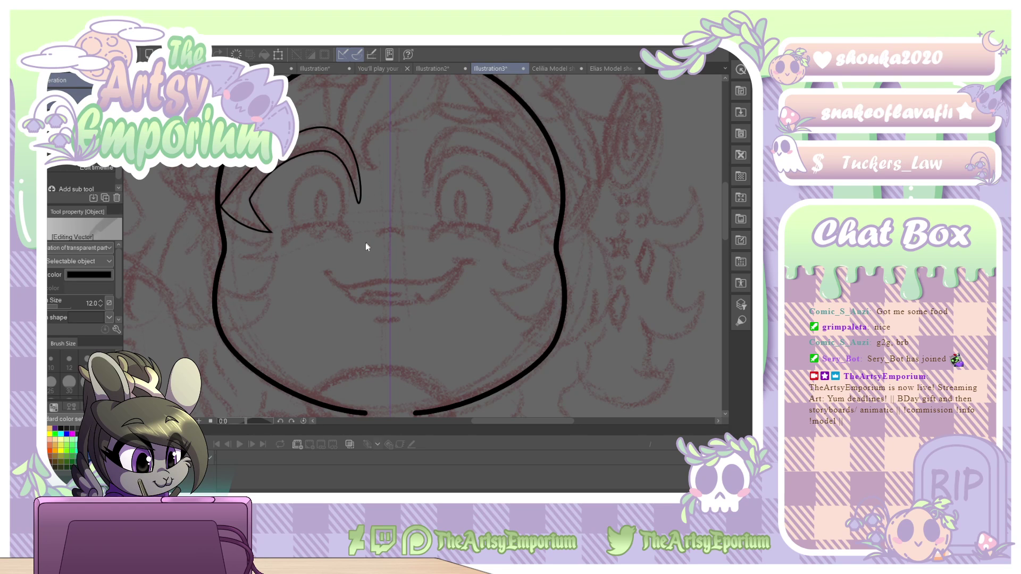
Slim the inner tip of the left eye's upper lash by pulling its curve handle upward.
left_click(268, 229)
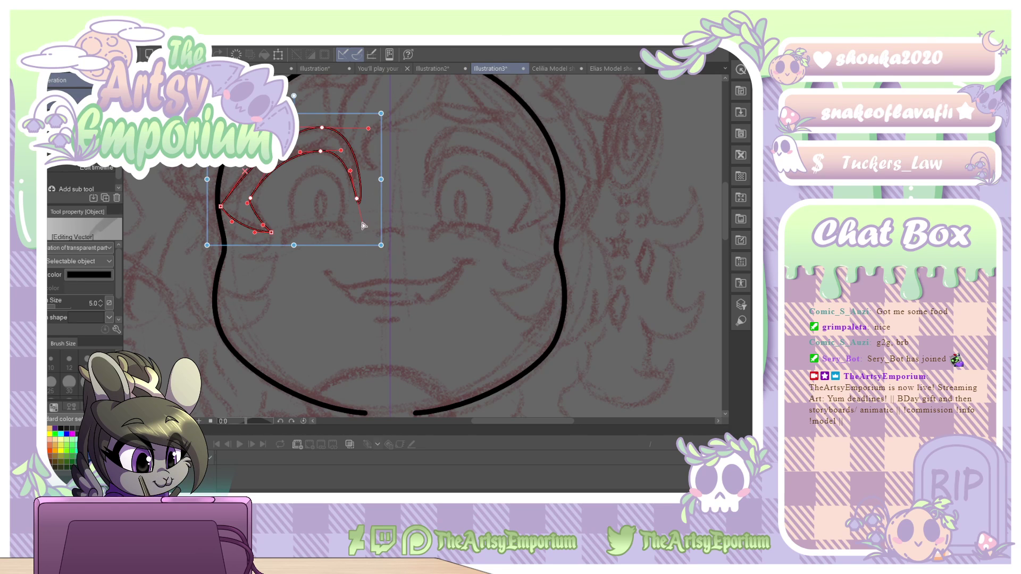
left_click_drag(363, 227, 352, 181)
left_click(415, 171)
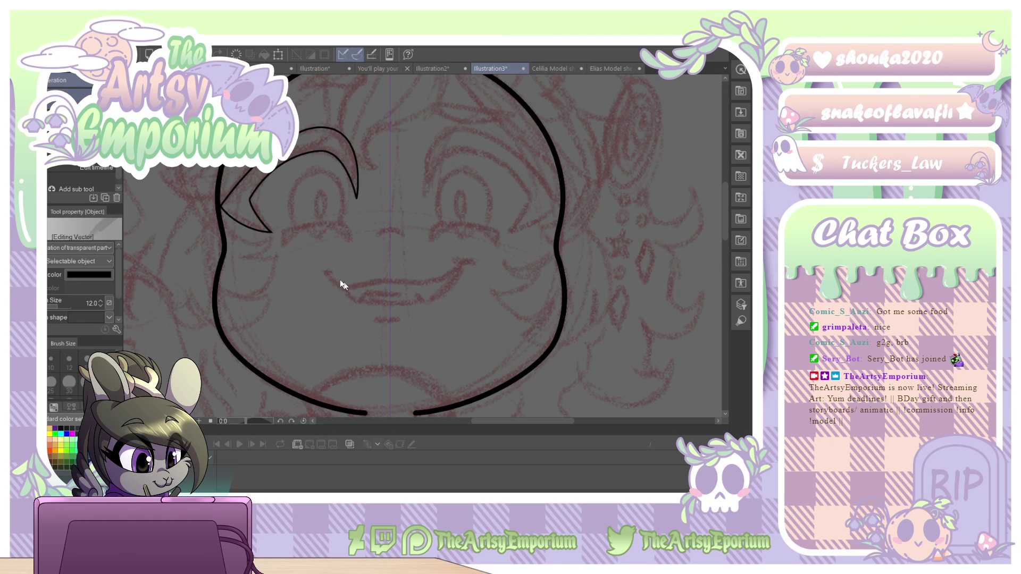
Refine the outer wing of the left eye's upper lash by adjusting the curve handles around its lower tip and notch.
left_click(273, 233)
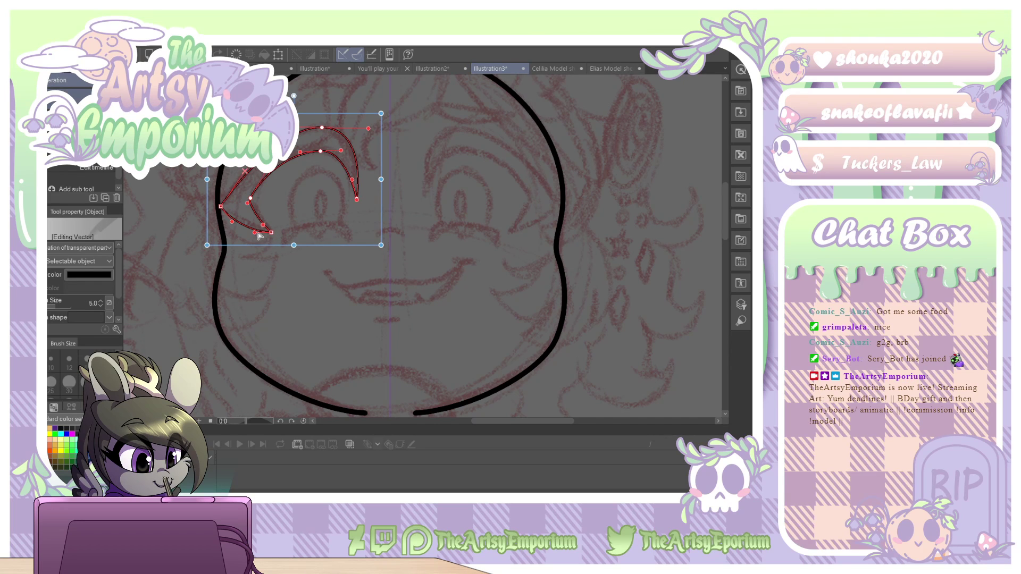
left_click(272, 232)
left_click(273, 231)
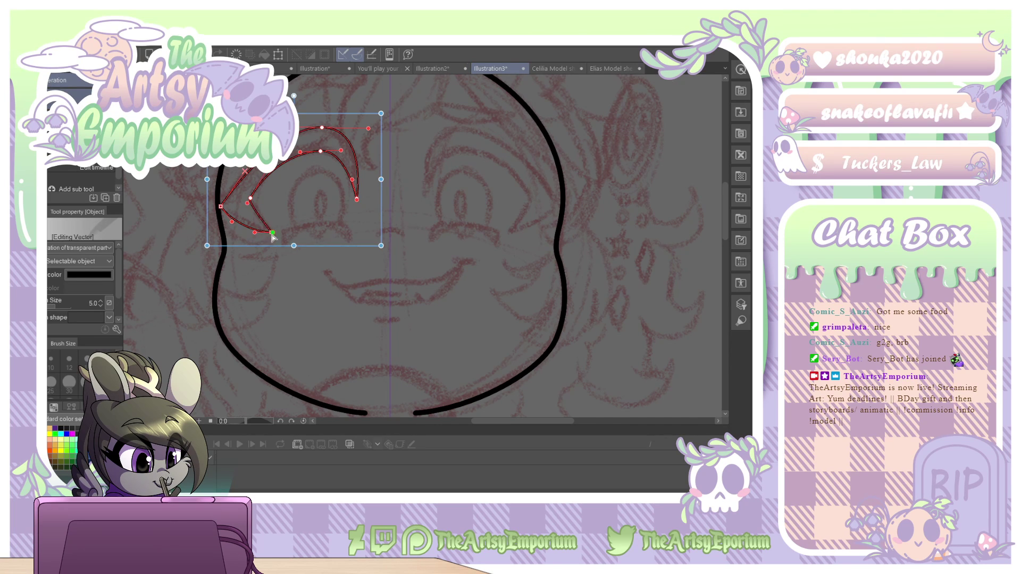
left_click(284, 260)
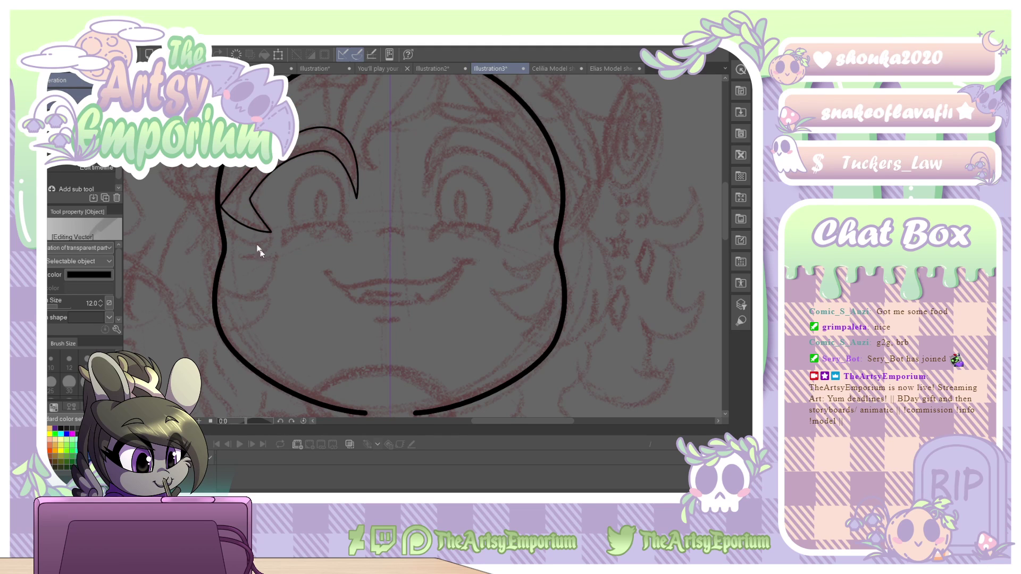
left_click(242, 230)
left_click(258, 232)
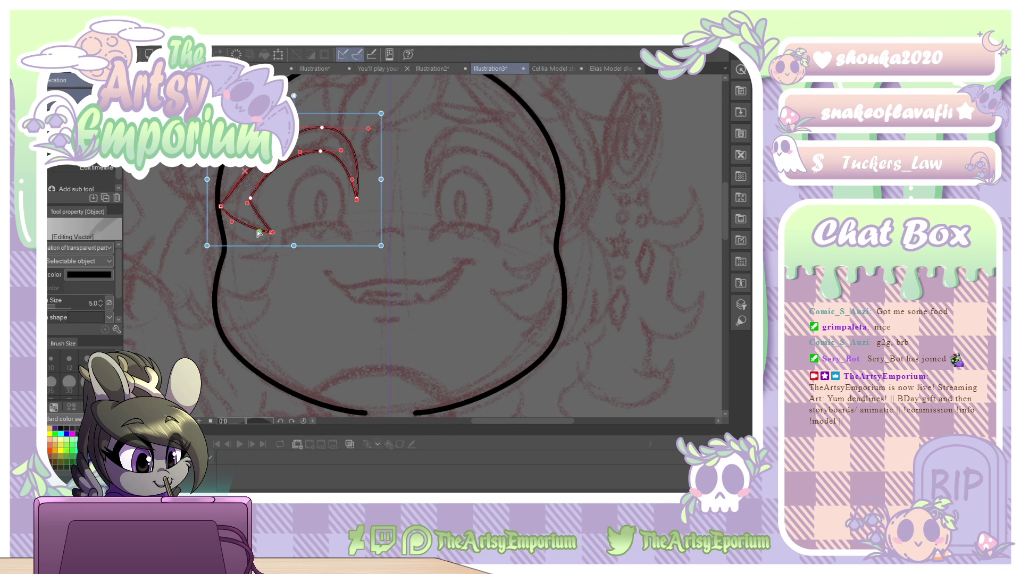
left_click_drag(237, 224, 231, 221)
left_click(251, 200)
left_click_drag(285, 163, 239, 177)
left_click(312, 203)
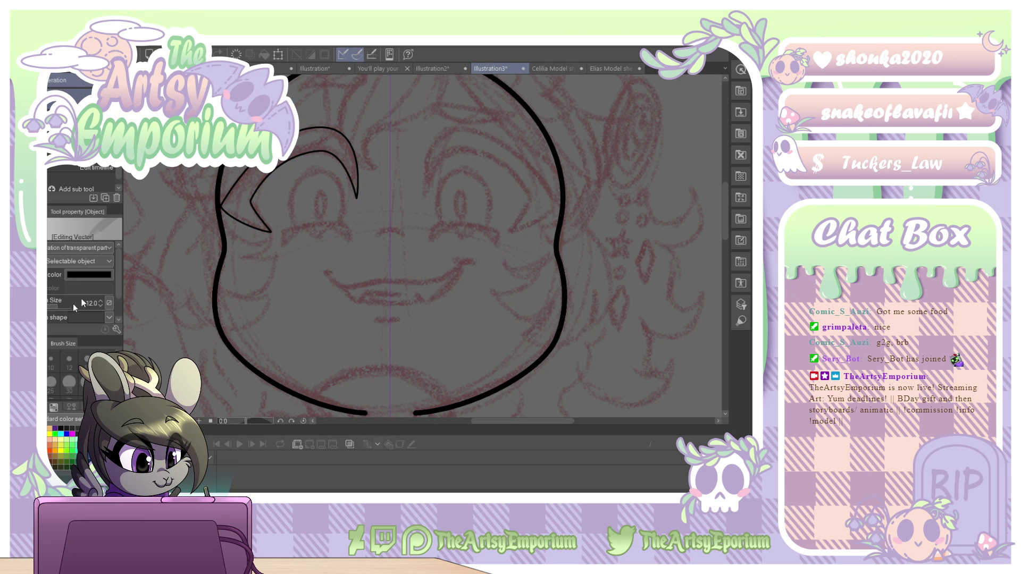
Draw mirrored jagged lower lash shapes under both eyes with a closed continuous curve at size 5.
key("u")
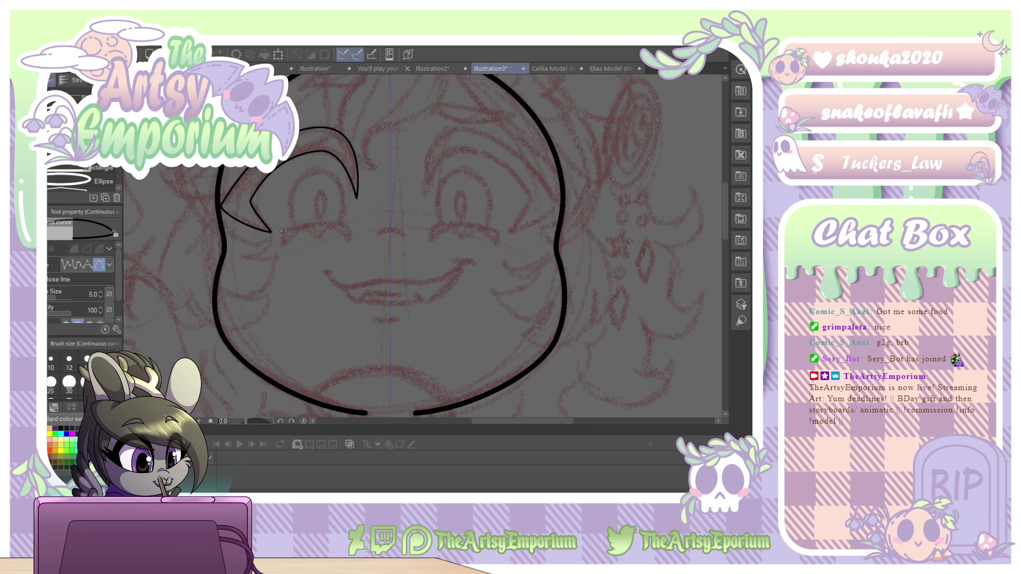
left_click(281, 230)
mouse_move(342, 224)
left_mouse_down()
mouse_move(362, 229)
mouse_move(351, 229)
left_mouse_up()
left_click(348, 241)
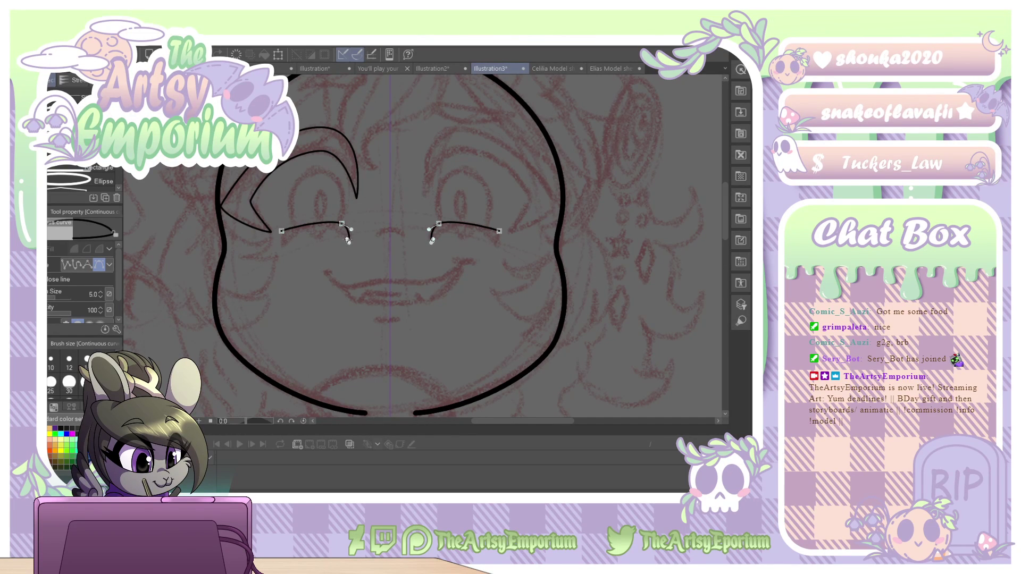
left_click_drag(348, 240, 321, 225)
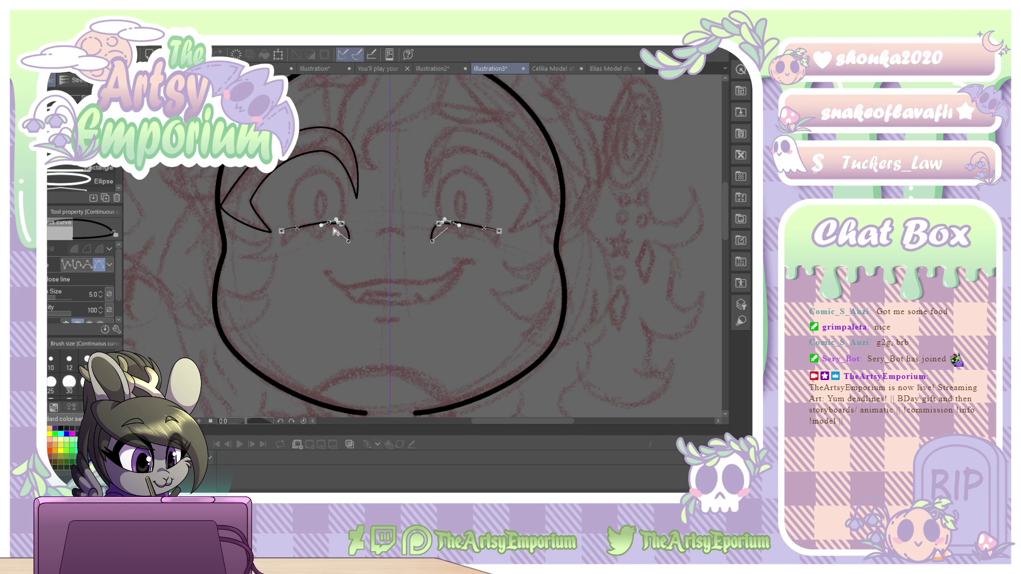
left_click(336, 231)
left_click_drag(336, 234, 319, 239)
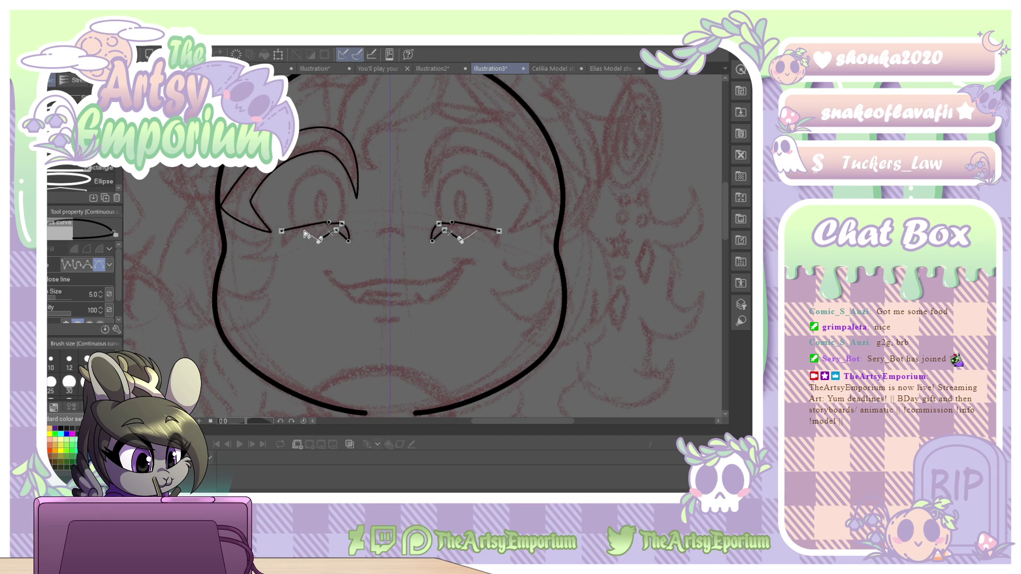
left_click(303, 230)
left_click(304, 233)
left_click_drag(283, 249, 275, 254)
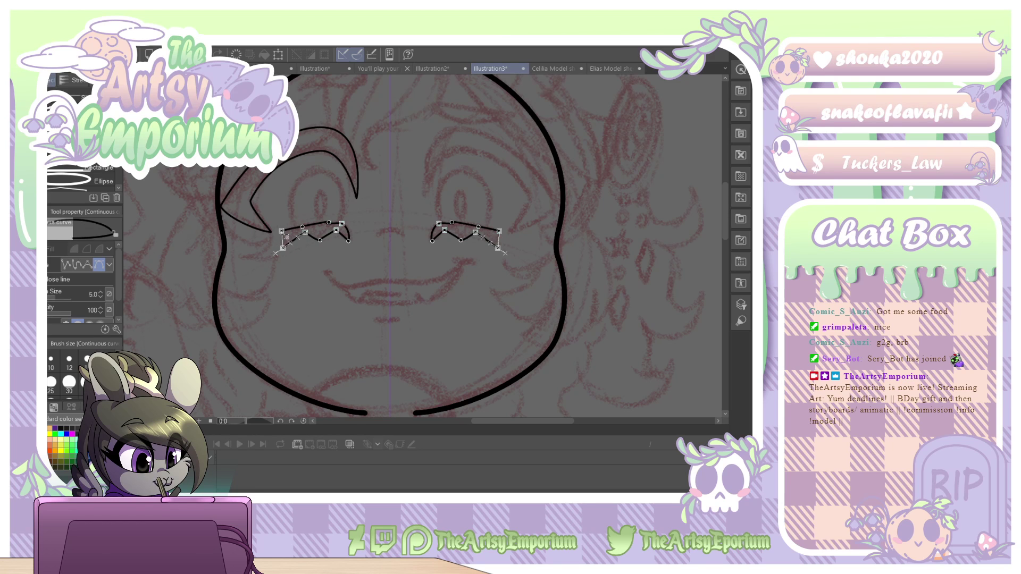
Smooth the top edge and curve the outer end of the left eye's lower lash by editing its control points.
key("o")
left_click(330, 226)
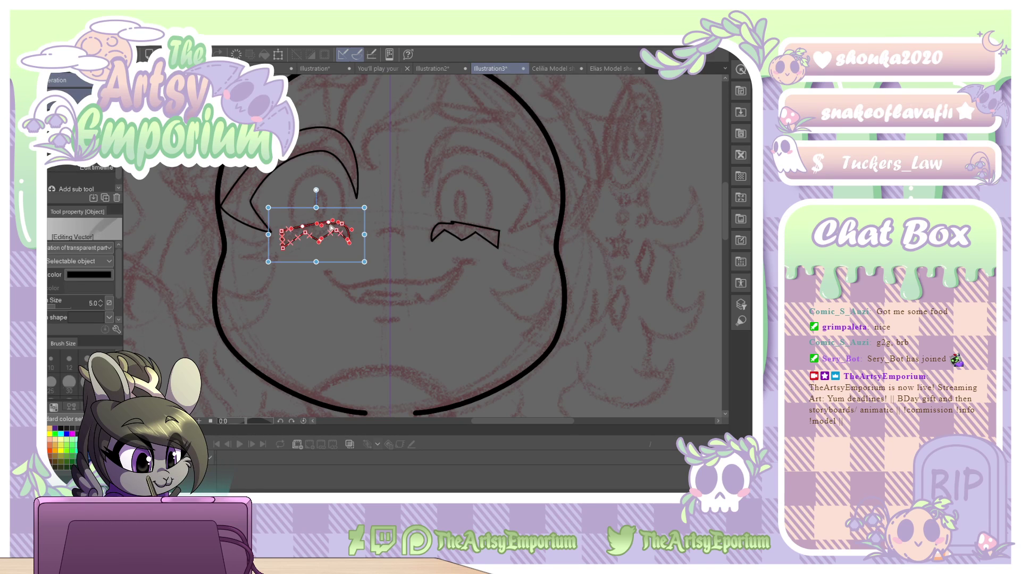
key("y")
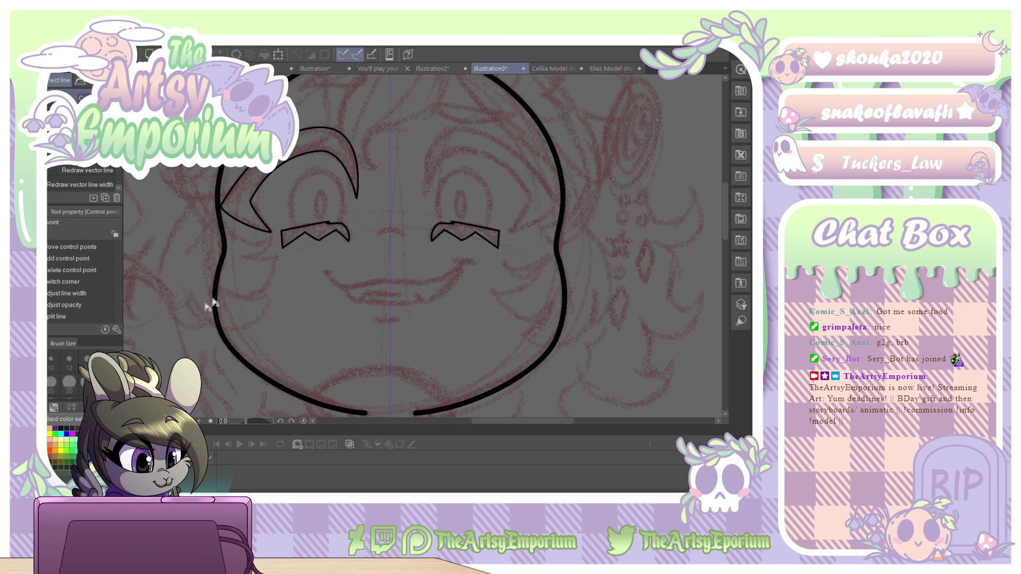
left_click(330, 224)
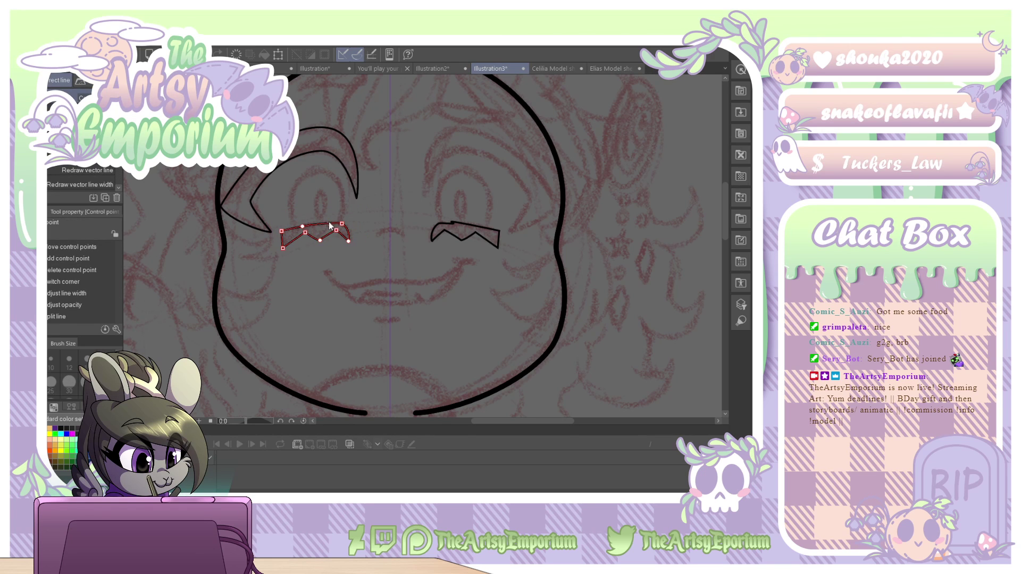
key("ctrl+z")
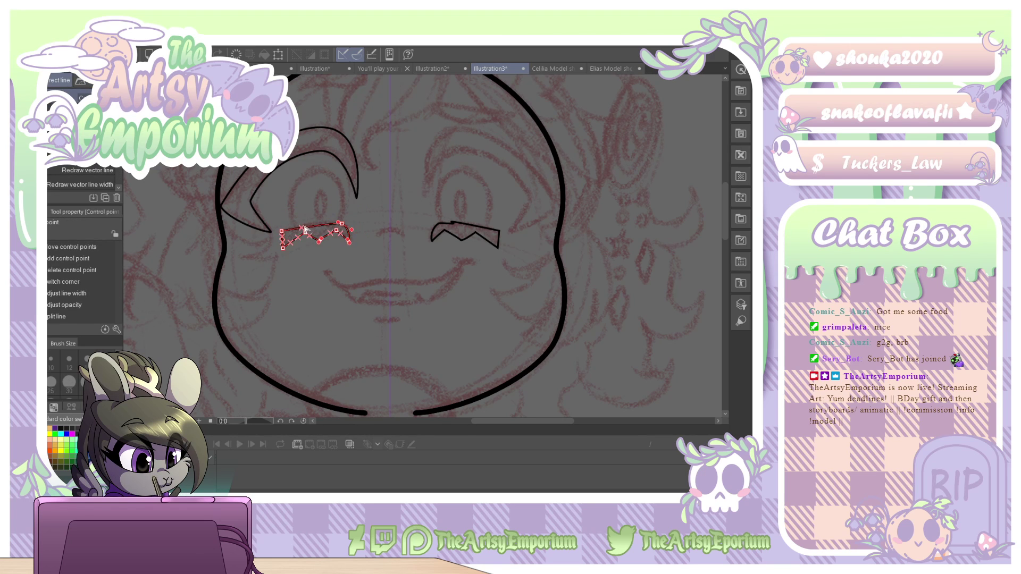
left_click(302, 224)
left_click_drag(305, 233, 303, 229)
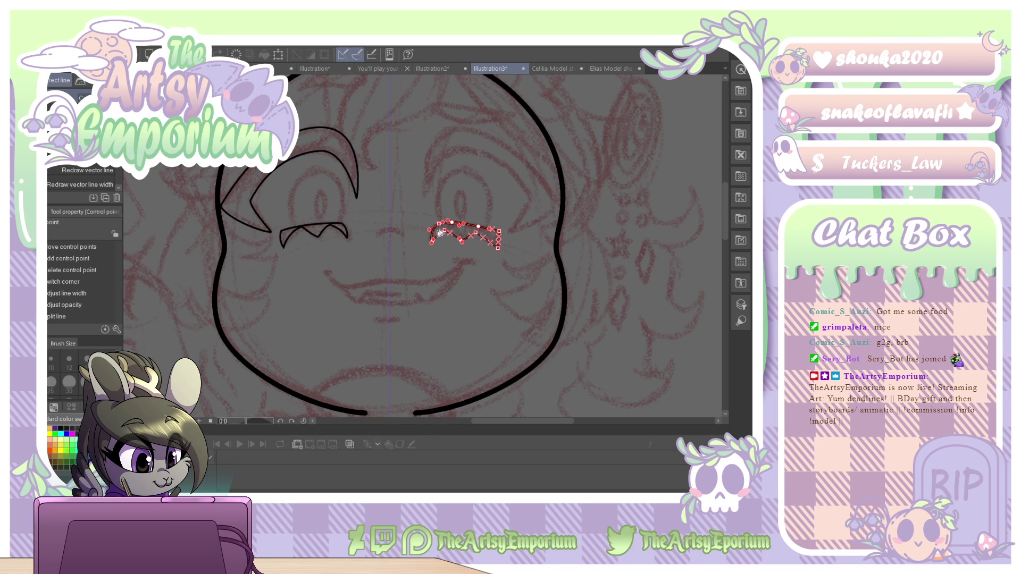
Select the jagged lower lash shapes under both eyes and delete them.
key("o")
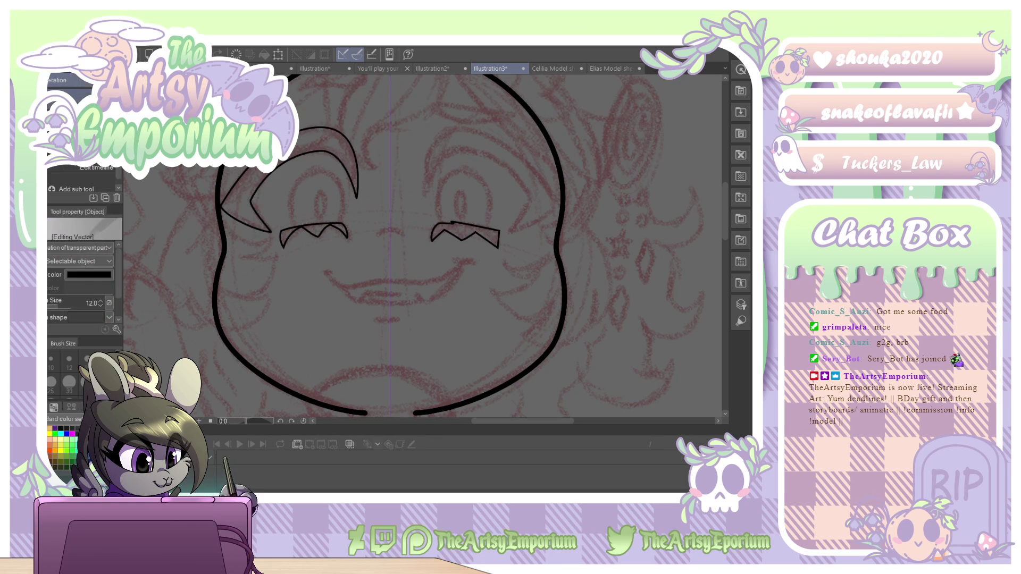
left_click(343, 230)
left_click(458, 232, "shift")
key("Delete")
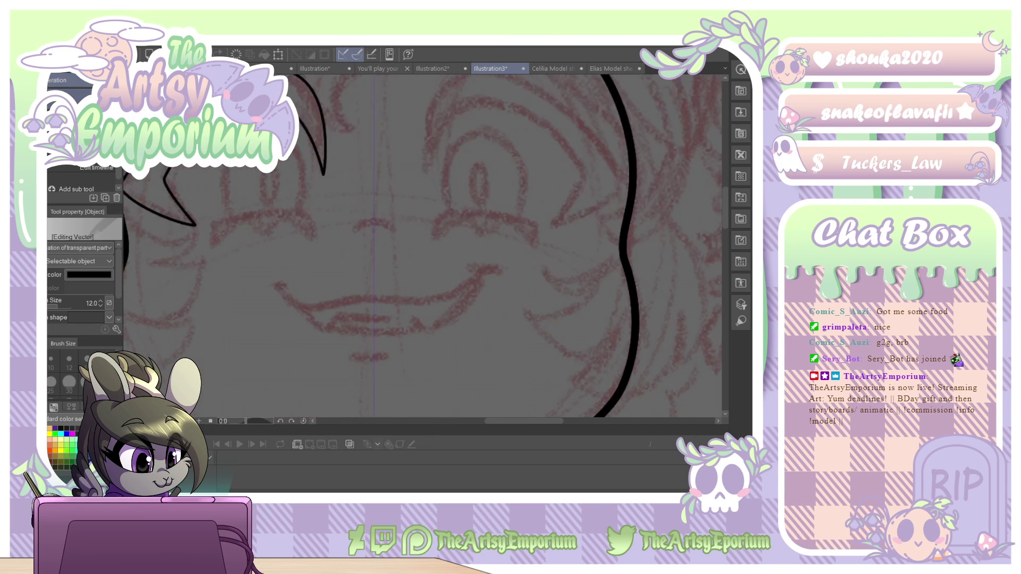
Switch to the G-pen and set its brush size to 5 to match the upper lash line.
key("ctrl+plus")
left_click_drag(372, 245, 532, 298)
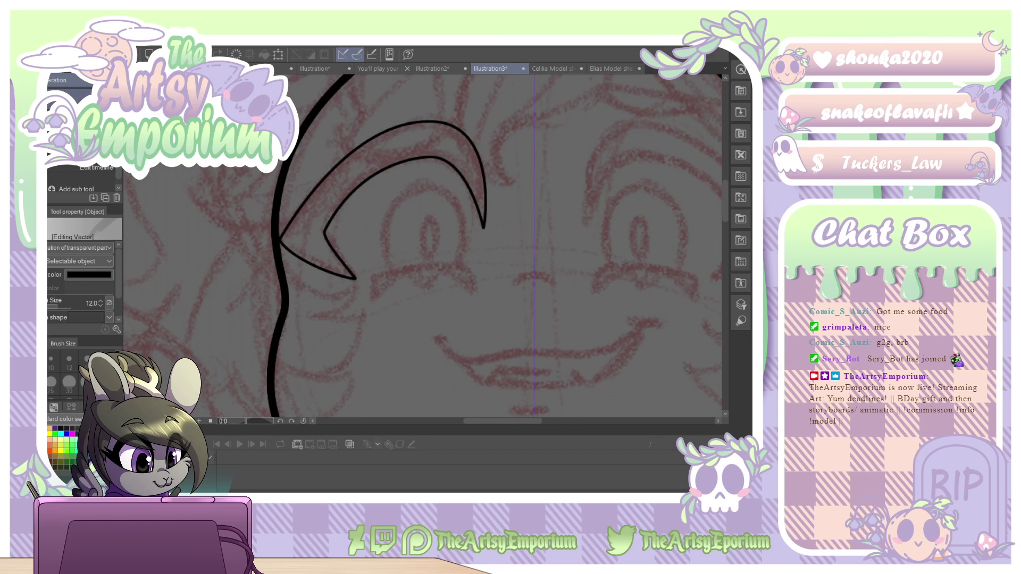
key("ctrl+plus")
key("p")
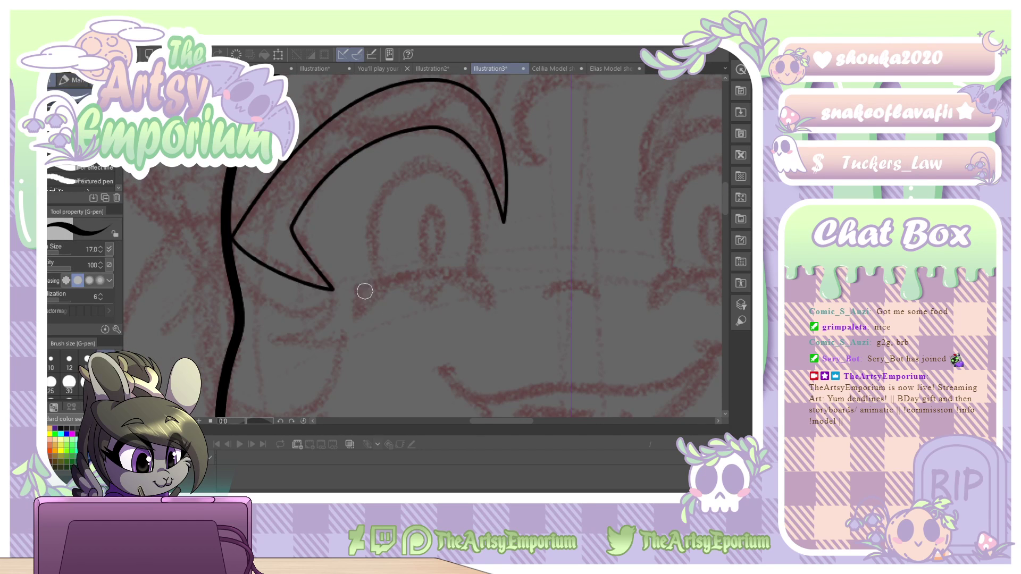
left_click(69, 362)
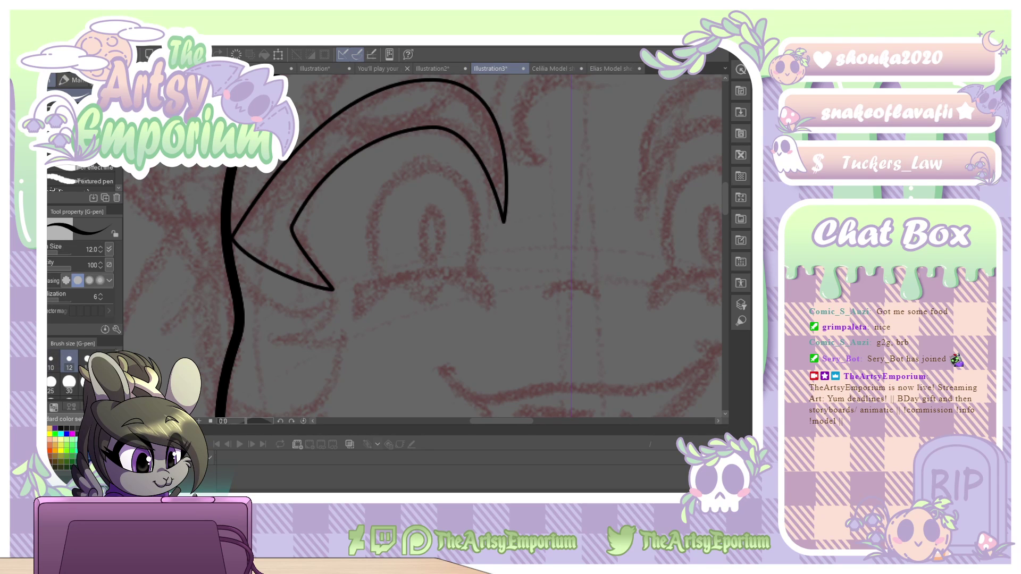
key("o")
left_click(272, 178)
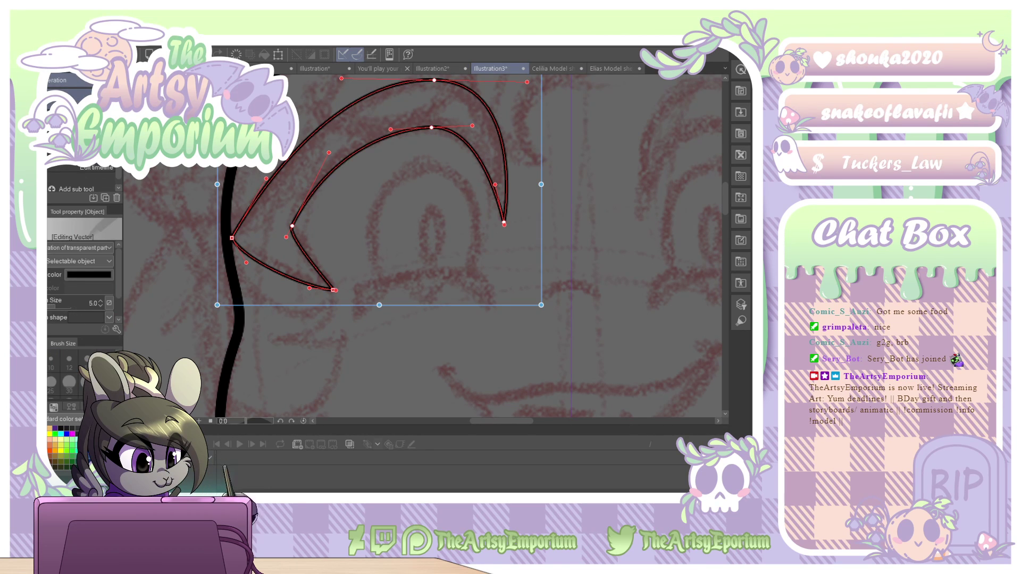
key("p")
key("[")
key("[")
key("[")
key("[")
key("[")
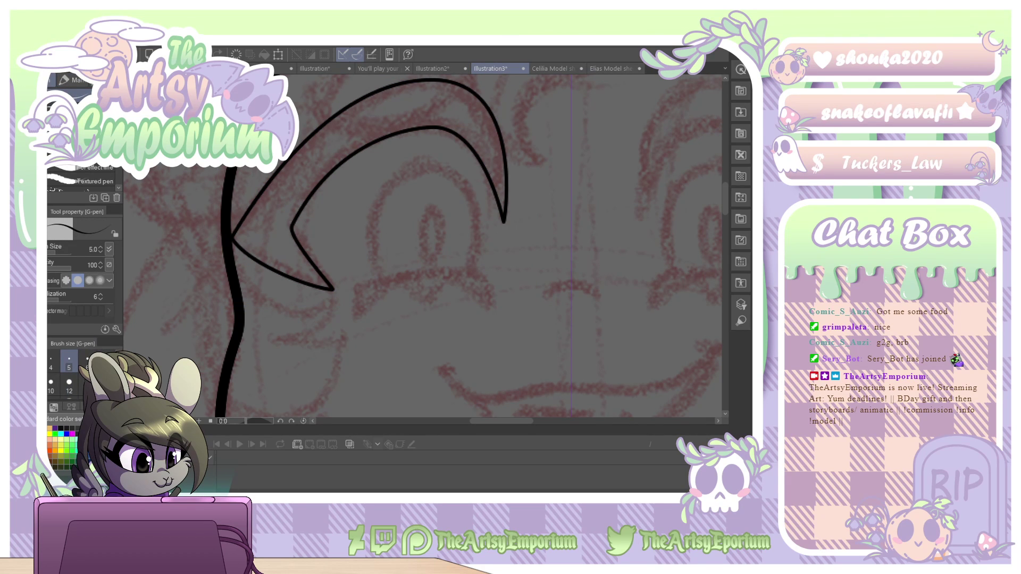
Ink the mirrored top line of the lower lashes along the sketch with a single smooth G-pen stroke.
mouse_move(363, 292)
left_mouse_down()
mouse_move(385, 310)
mouse_move(490, 247)
left_mouse_up()
key("ctrl+z")
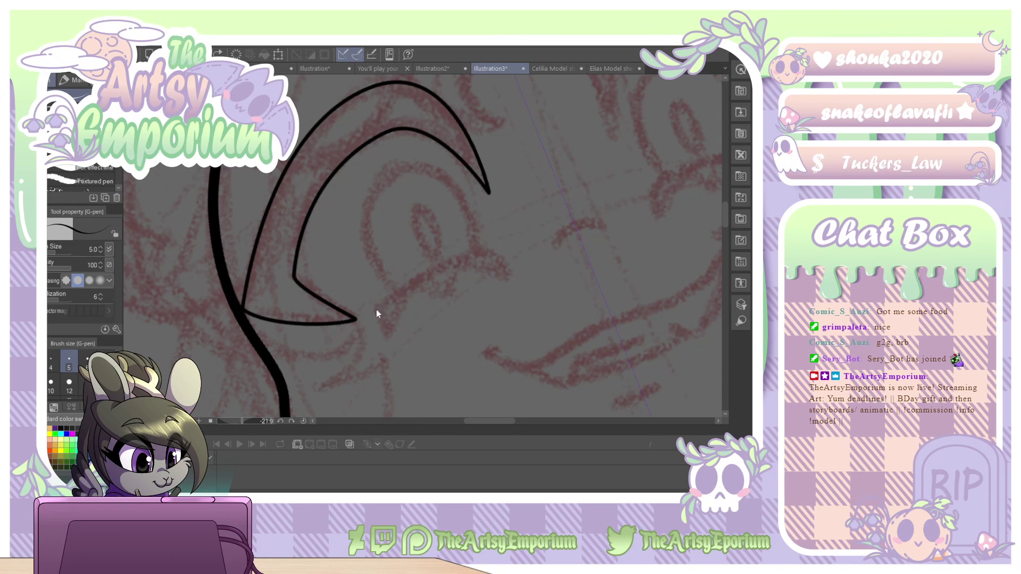
left_click_drag(374, 315, 474, 251)
key("ctrl+z")
left_click_drag(370, 316, 490, 245)
left_click_drag(602, 151, 621, 207)
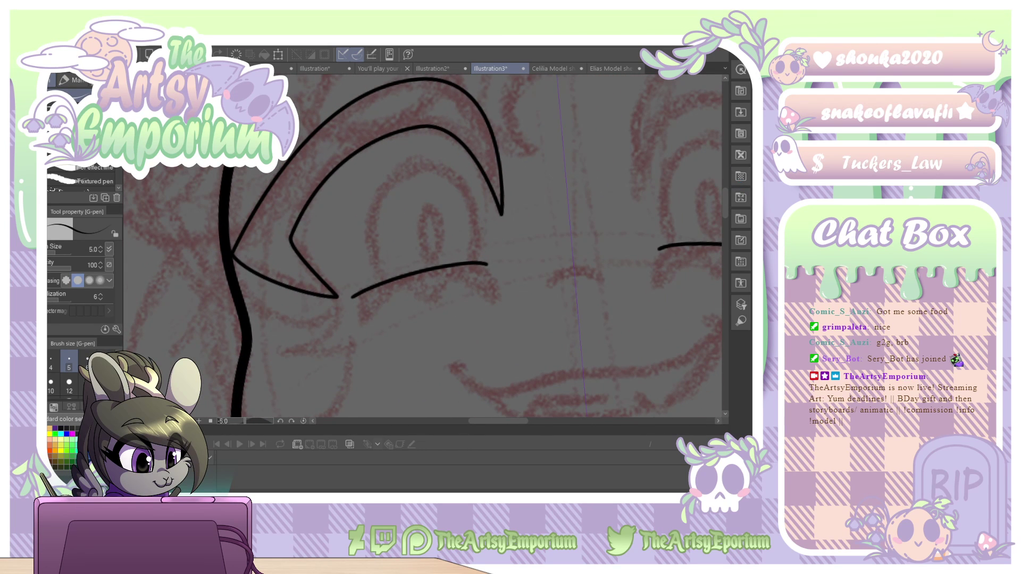
Try a second stroke running parallel just beneath the top line of the left eye's lower lash.
mouse_move(474, 245)
left_mouse_down()
mouse_move(409, 302)
mouse_move(491, 241)
left_mouse_up()
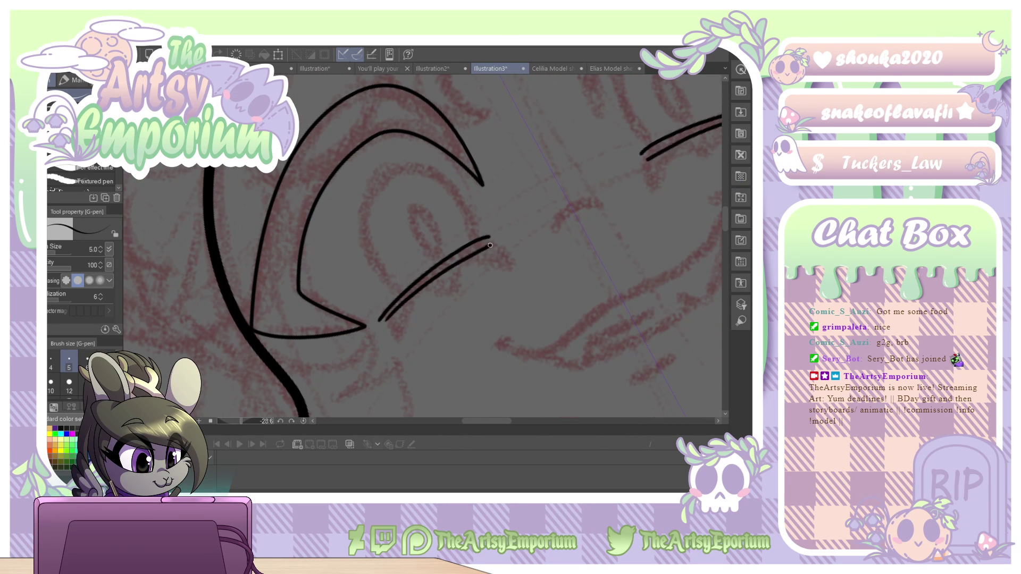
key("ctrl+z")
left_click_drag(386, 319, 492, 239)
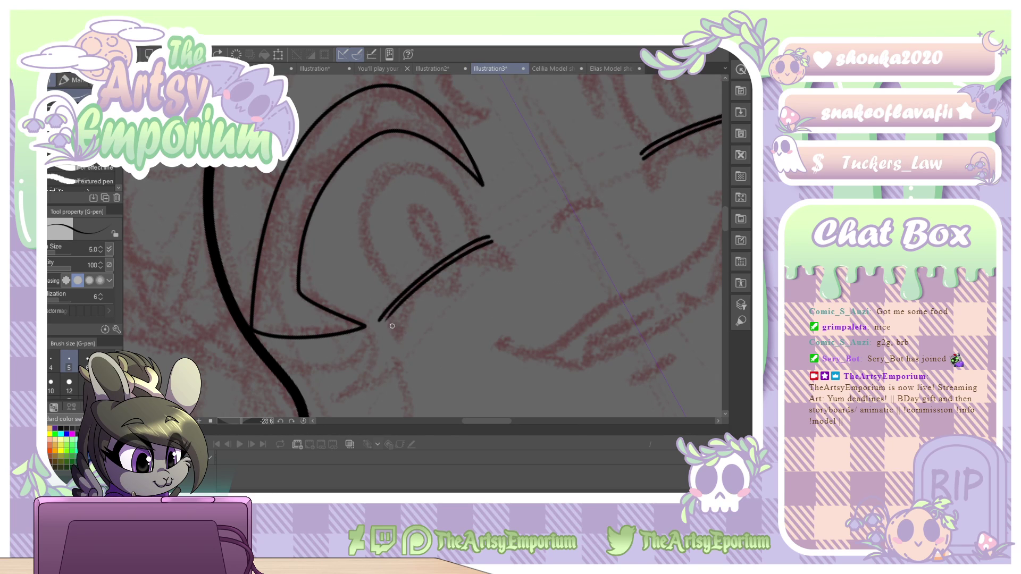
key("ctrl+z")
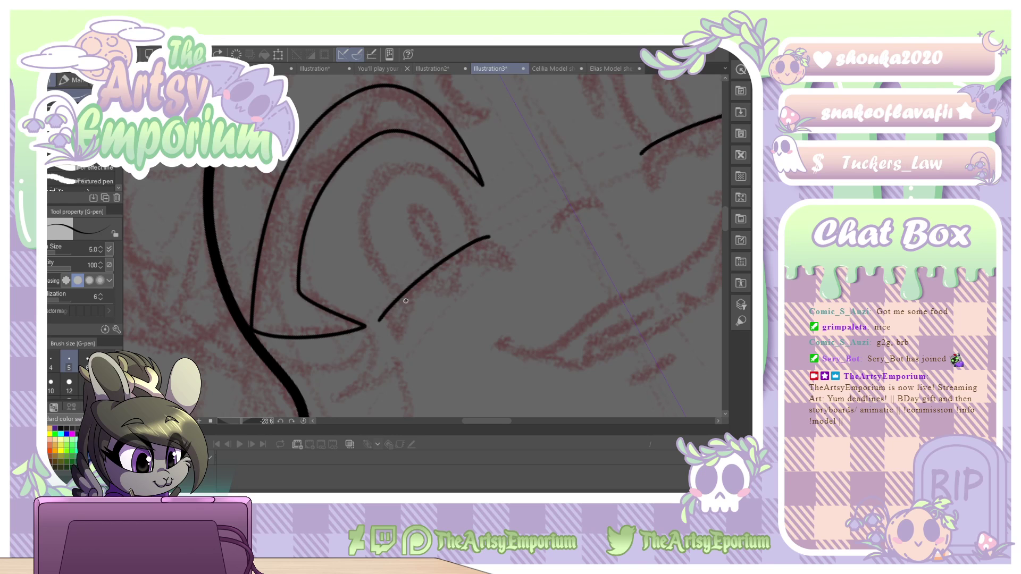
Ink the pointed outer tip and the adjoining middle spike along the lower edge of the left eye's lower lash.
mouse_move(405, 301)
left_mouse_down()
mouse_move(392, 314)
mouse_move(399, 342)
mouse_move(409, 295)
mouse_move(450, 290)
mouse_move(448, 264)
mouse_move(513, 245)
left_mouse_up()
key("ctrl+z")
key("ctrl+z")
key("ctrl+z")
mouse_move(397, 336)
left_mouse_down()
mouse_move(403, 305)
mouse_move(428, 280)
mouse_move(447, 290)
mouse_move(451, 265)
mouse_move(452, 292)
mouse_move(457, 261)
mouse_move(479, 246)
mouse_move(507, 258)
mouse_move(494, 235)
mouse_move(510, 259)
mouse_move(494, 234)
left_mouse_up()
key("ctrl+z")
key("ctrl+z")
key("ctrl+z")
mouse_move(474, 391)
left_mouse_down()
mouse_move(575, 271)
mouse_move(561, 175)
left_mouse_up()
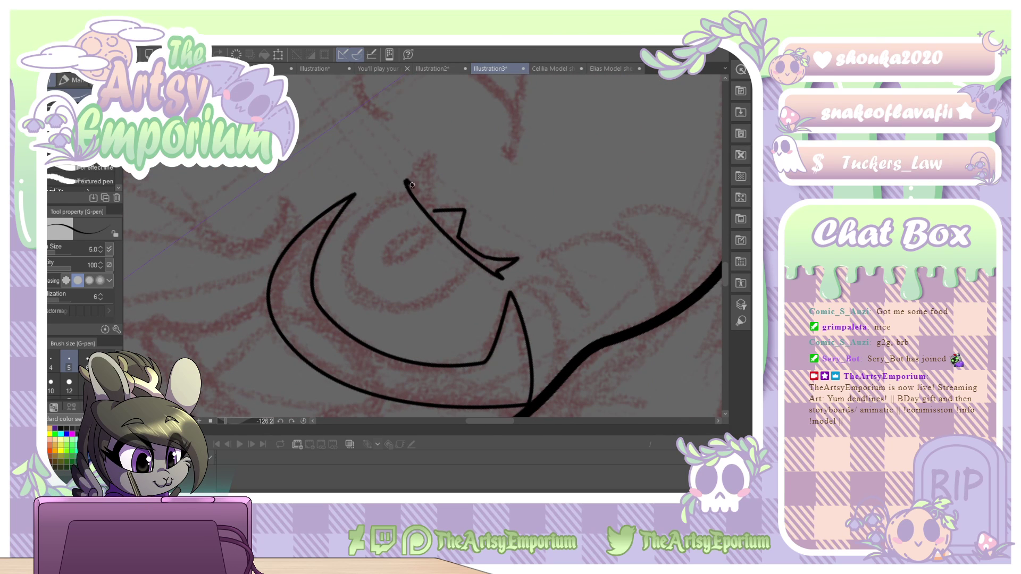
Ink the curved inner spike that closes the lower edge of the left eye's lower lash, redoing strokes until they follow the sketch.
mouse_move(408, 188)
left_mouse_down()
mouse_move(435, 155)
mouse_move(413, 177)
mouse_move(433, 155)
mouse_move(433, 210)
left_mouse_up()
key("ctrl+z")
key("ctrl+z")
key("ctrl+z")
left_click_drag(434, 156, 433, 210)
key("ctrl+z")
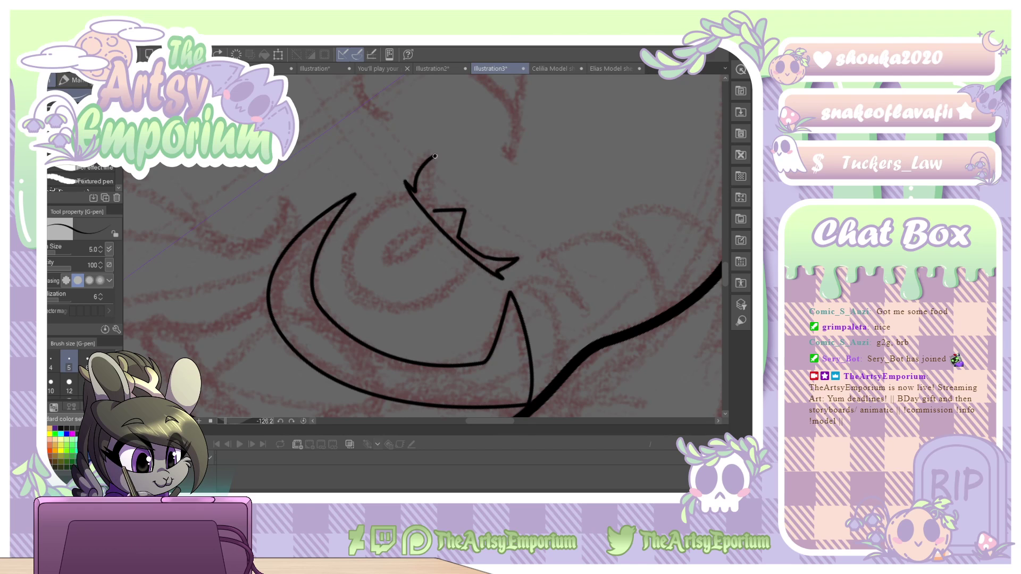
mouse_move(435, 155)
left_mouse_down()
mouse_move(427, 195)
mouse_move(438, 213)
left_mouse_up()
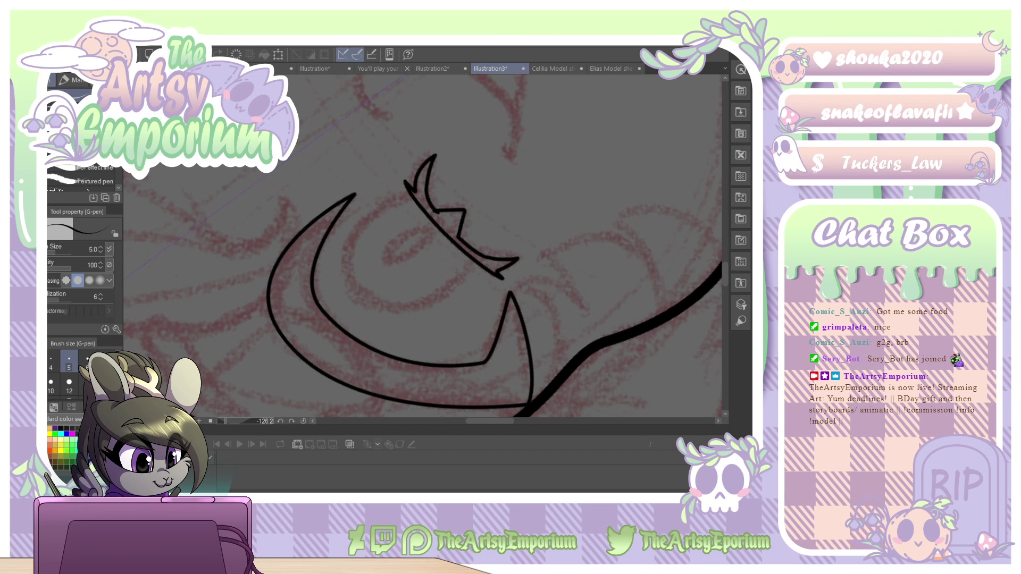
Ink the nose as a short arched G-pen stroke across the symmetry line with brush size 8.
key("shift+space")
mouse_move(560, 302)
left_mouse_down()
mouse_move(571, 250)
mouse_move(602, 260)
left_mouse_up()
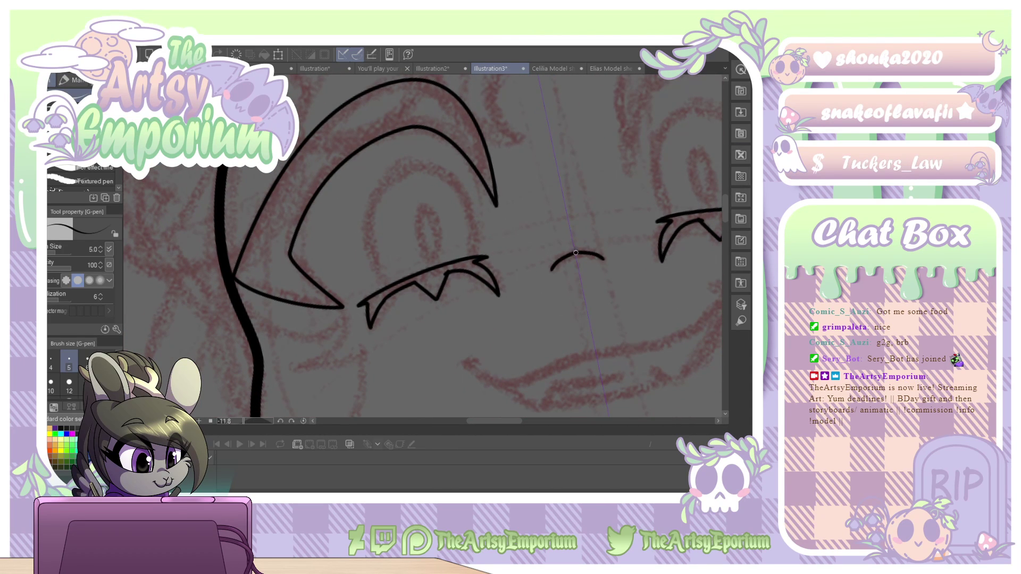
key("ctrl+z")
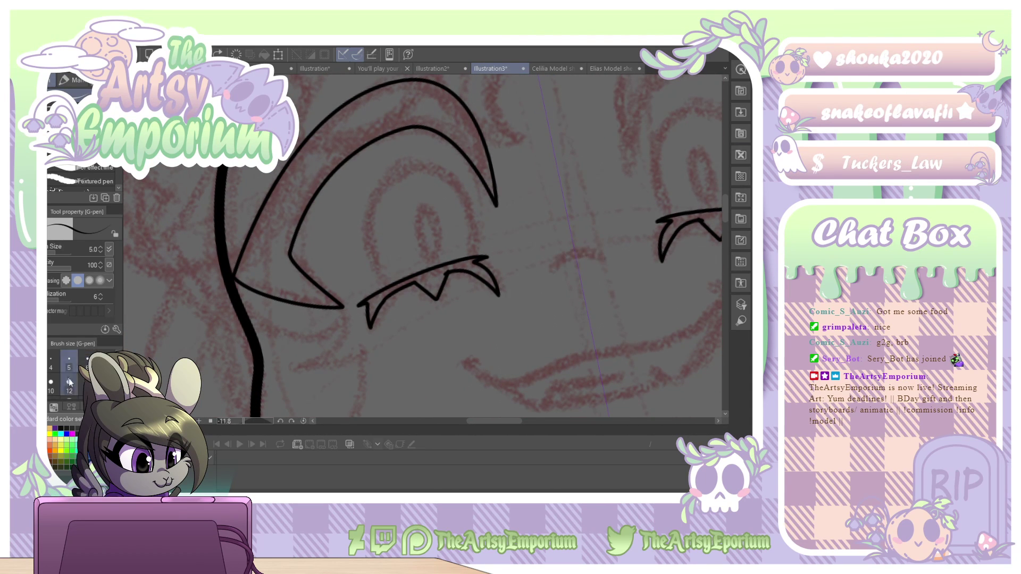
left_click(50, 382)
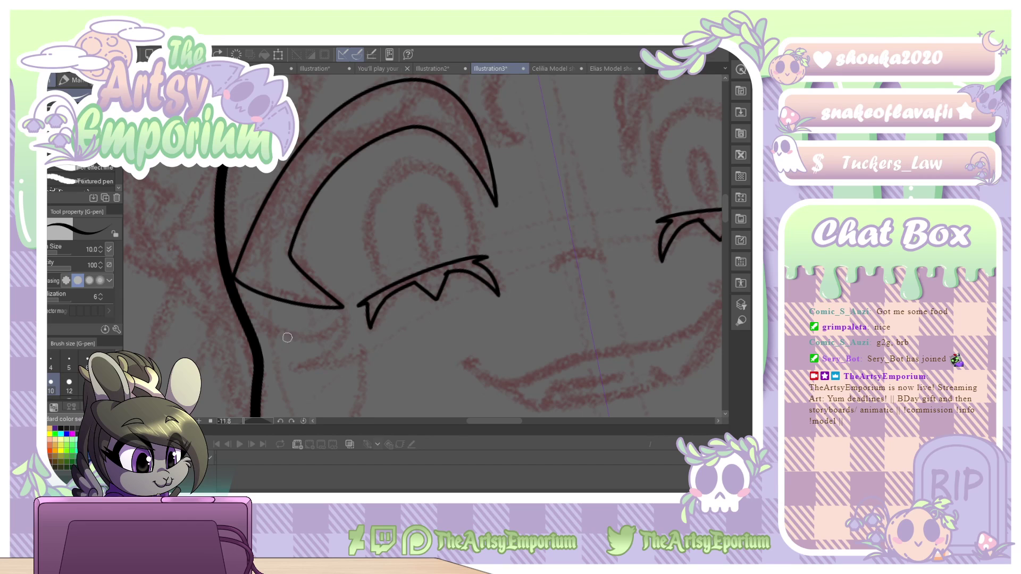
left_click(33, 384)
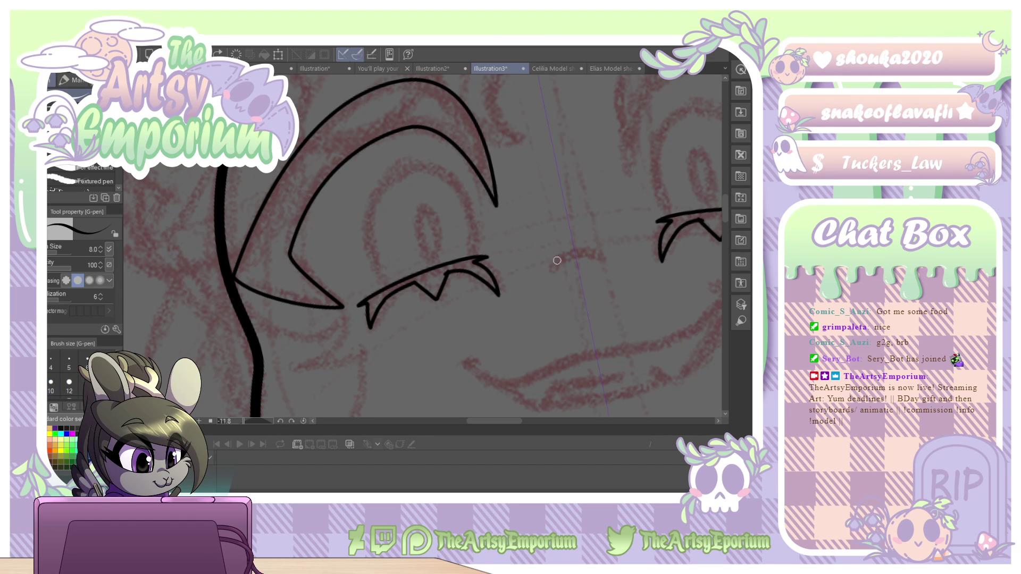
mouse_move(550, 269)
left_mouse_down()
mouse_move(572, 254)
mouse_move(582, 253)
mouse_move(558, 262)
mouse_move(599, 258)
left_mouse_up()
key("ctrl+z")
key("ctrl+z")
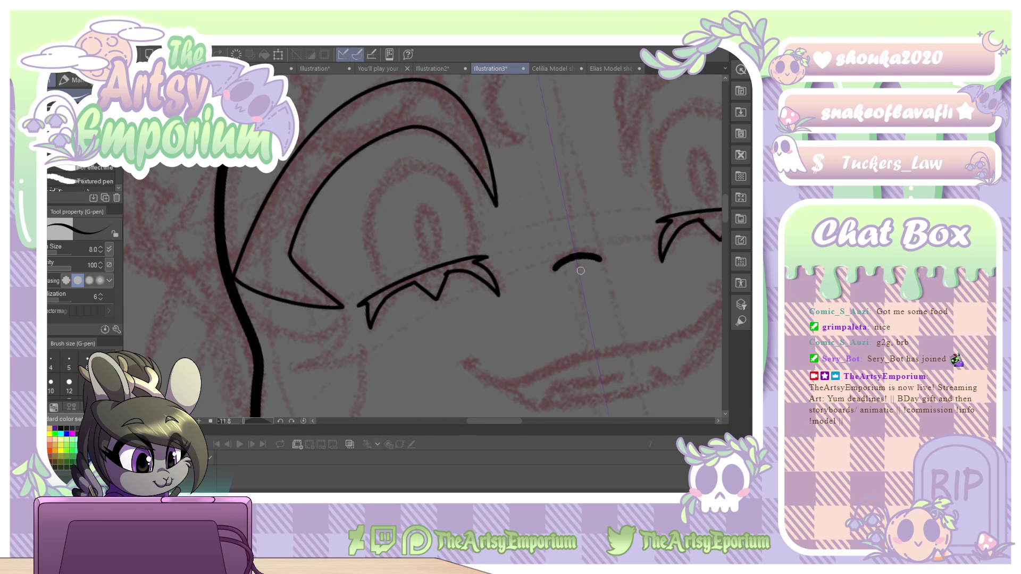
Draw a size 7 ellipse for the left eye's iris and shift it up to fit between the upper and lower lashes.
key("u")
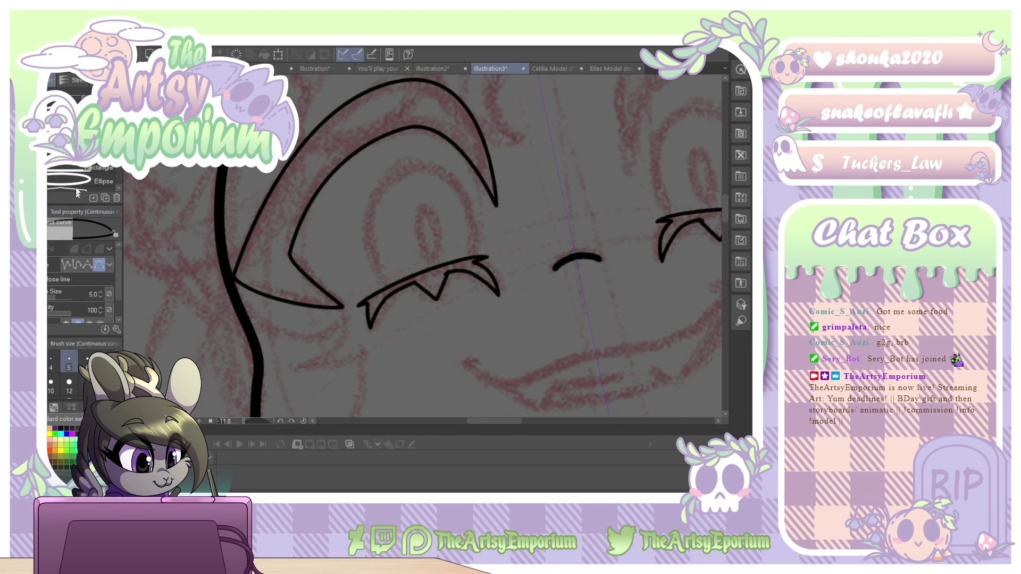
left_click(79, 182)
mouse_move(359, 175)
left_mouse_down()
mouse_move(478, 321)
mouse_move(483, 307)
left_mouse_up()
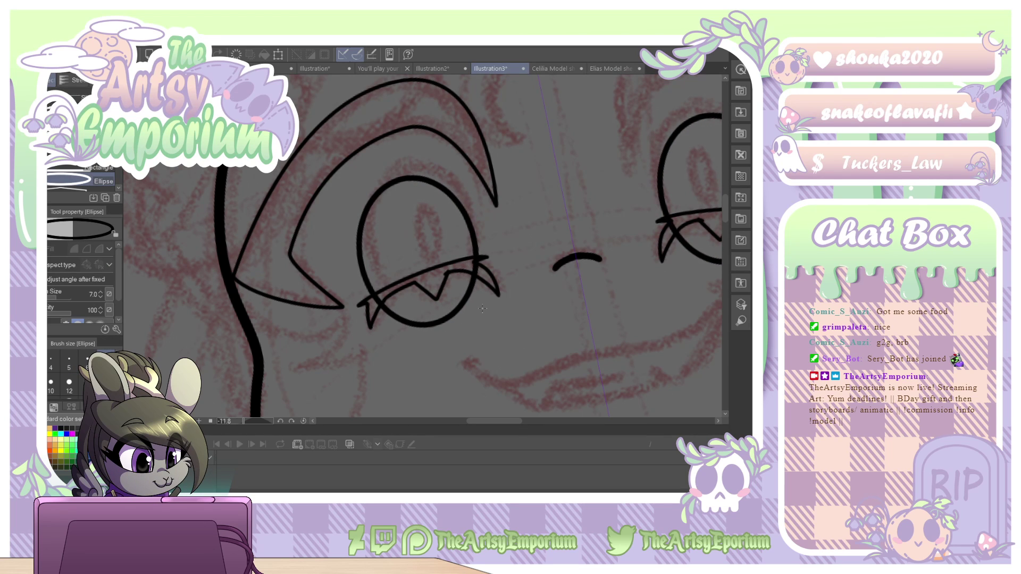
key("o")
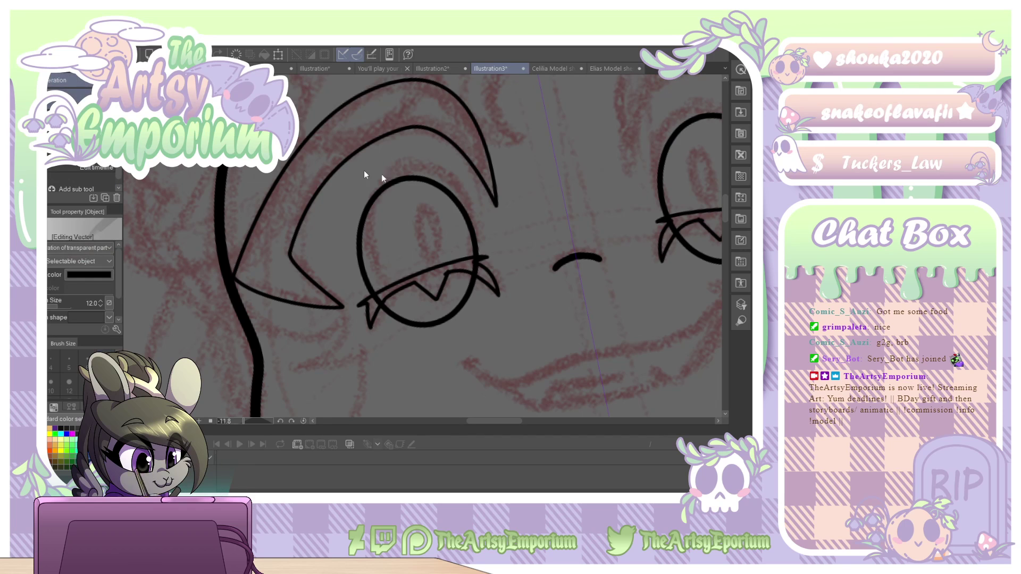
left_click(435, 182)
left_click_drag(428, 159, 436, 145)
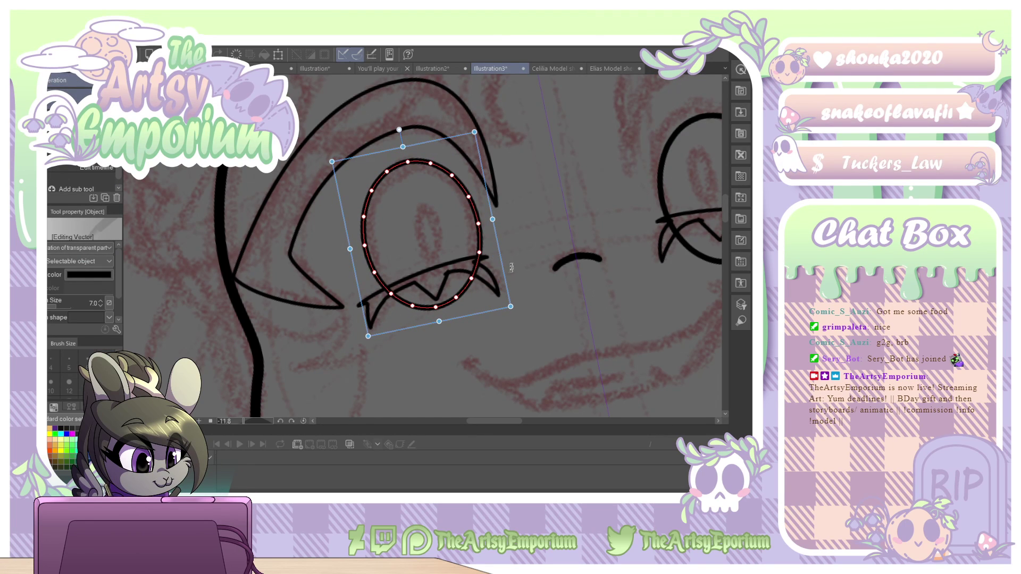
Trim the part of the left iris outline below the lower lash with the vector eraser set to erase up to intersections.
key("e")
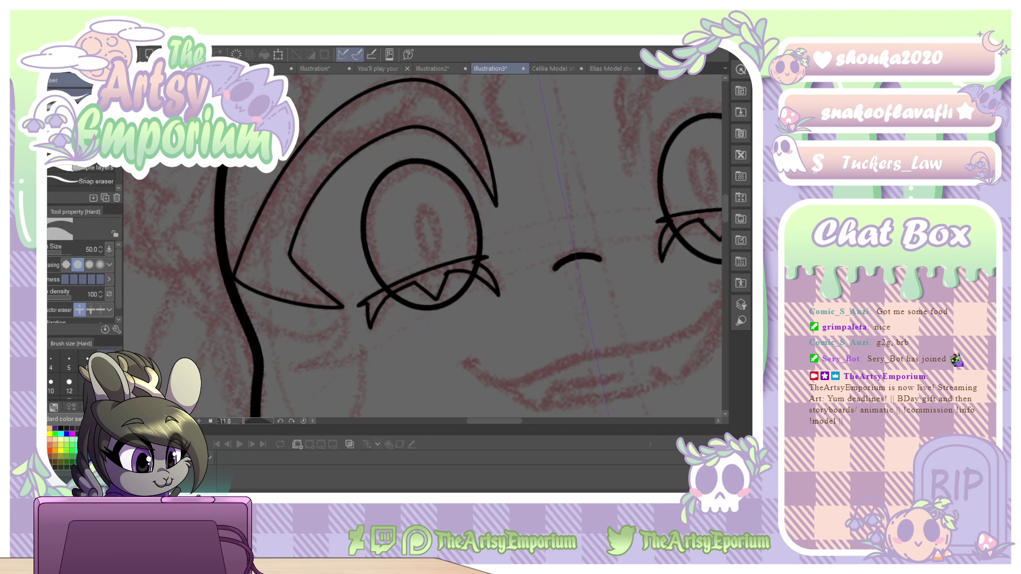
left_click(106, 359)
left_click(90, 310)
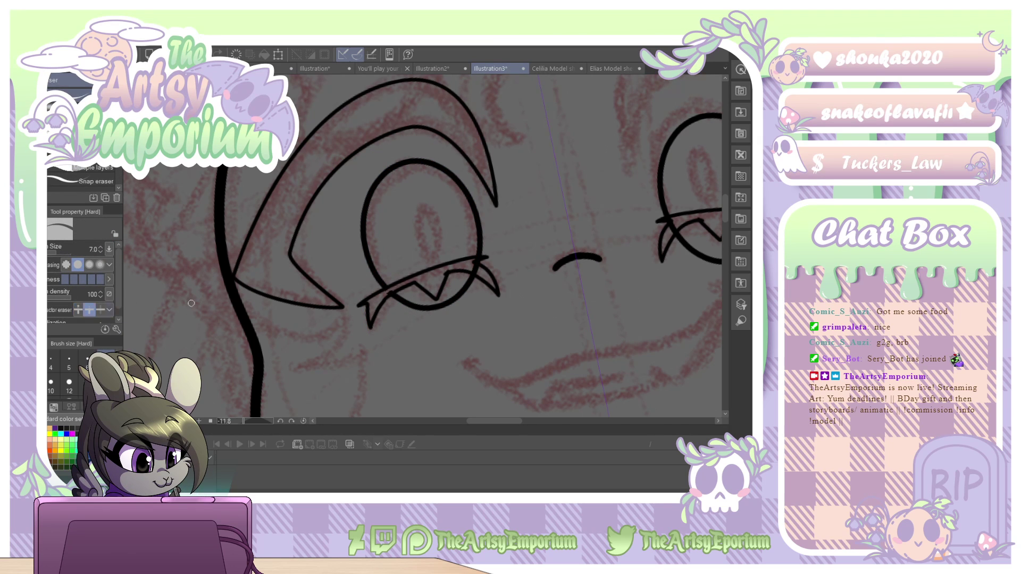
left_click(394, 288)
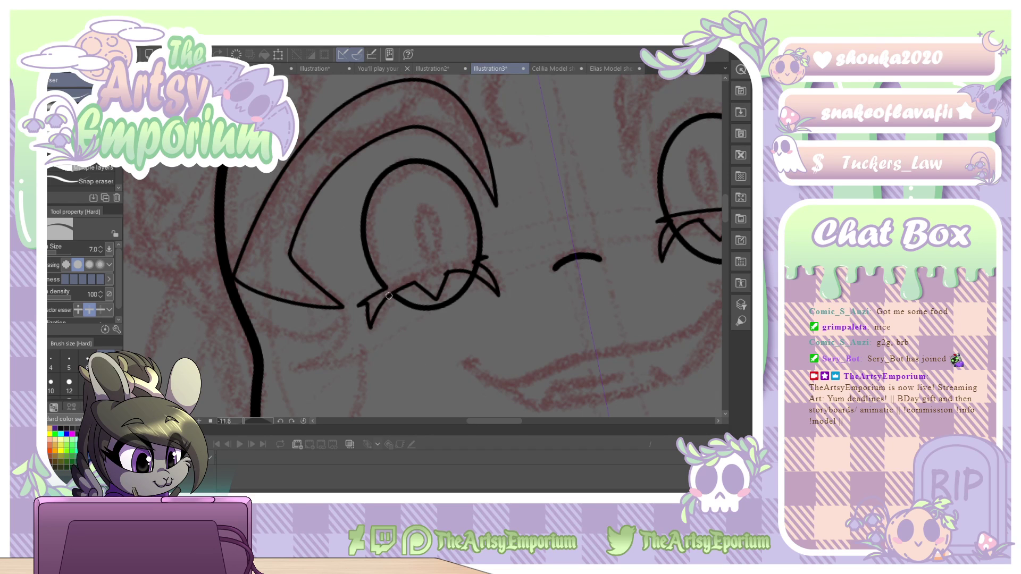
key("ctrl+z")
left_click(399, 303)
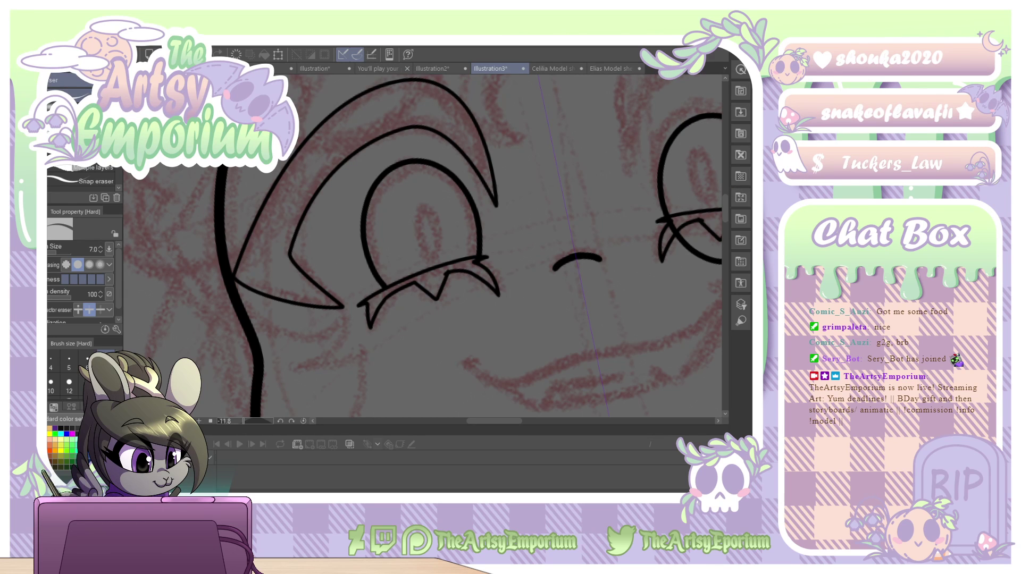
Delete the mirrored iris ellipse and lower lash lines from the right eye.
key("ctrl+minus")
key("ctrl+minus")
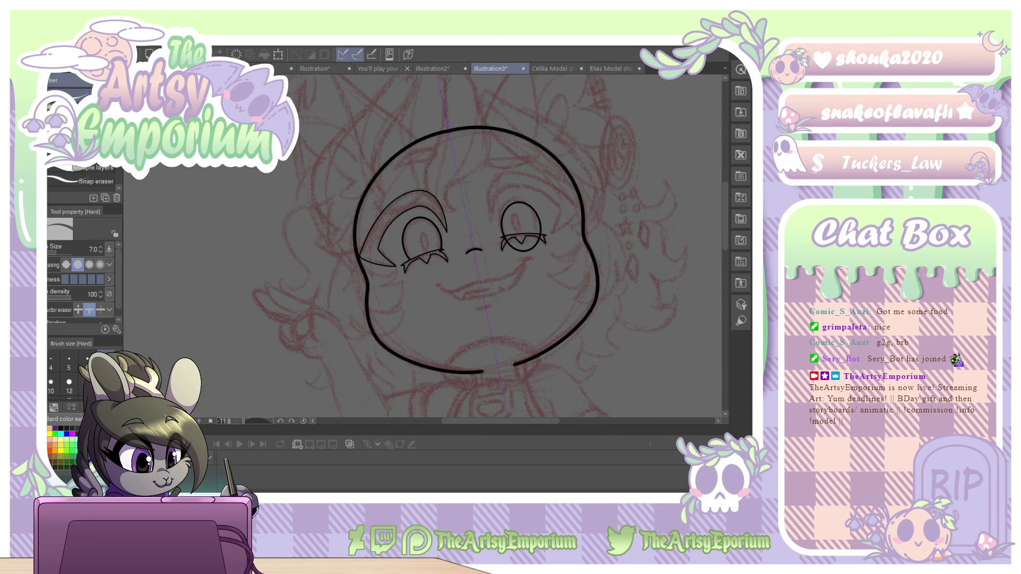
key("o")
left_click(512, 205)
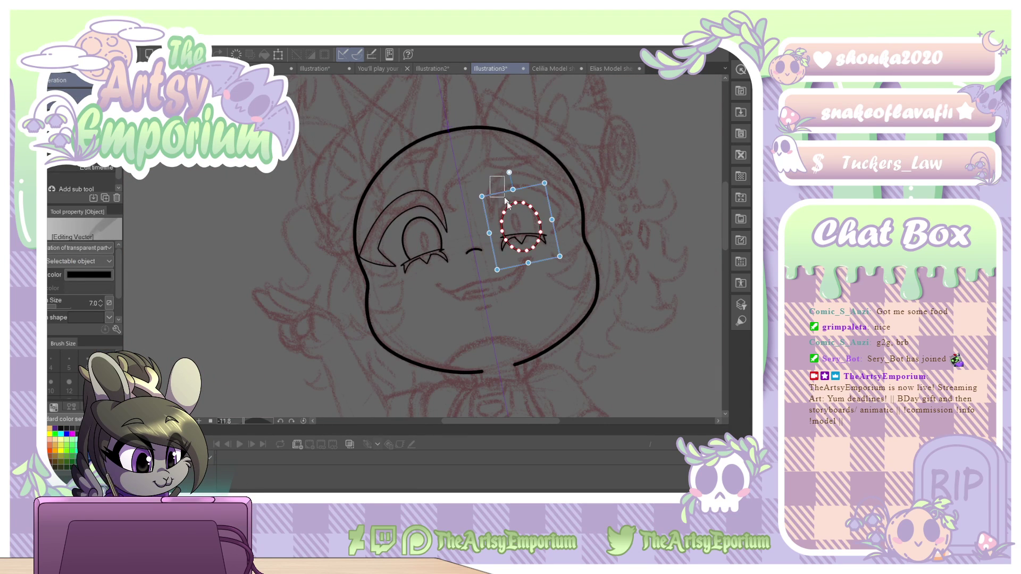
left_click_drag(491, 184, 548, 260)
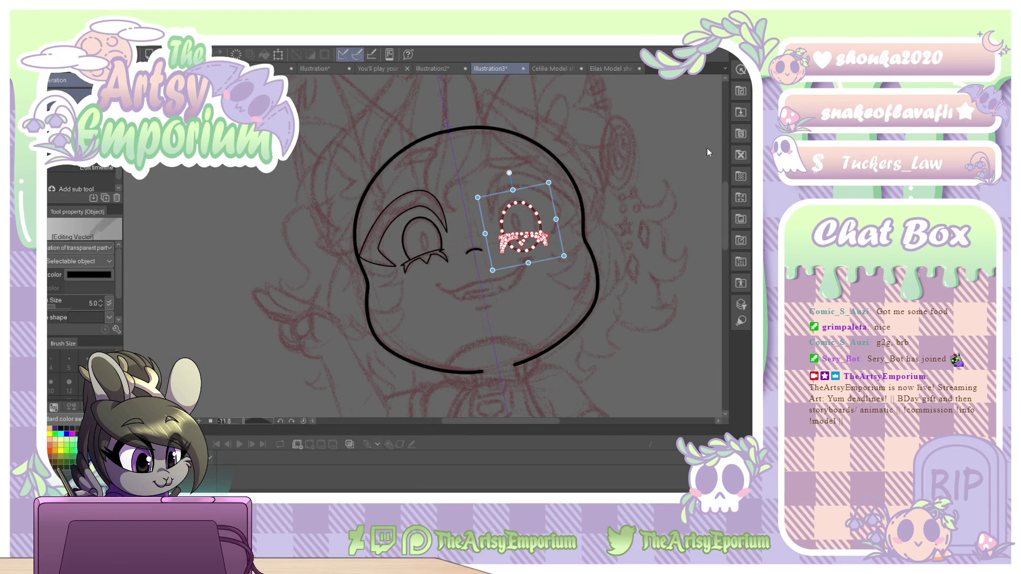
key("Delete")
Draw a narrow upright size 7 ellipse for the pupil inside the left iris.
left_click_drag(522, 285, 492, 326)
key("ctrl+plus")
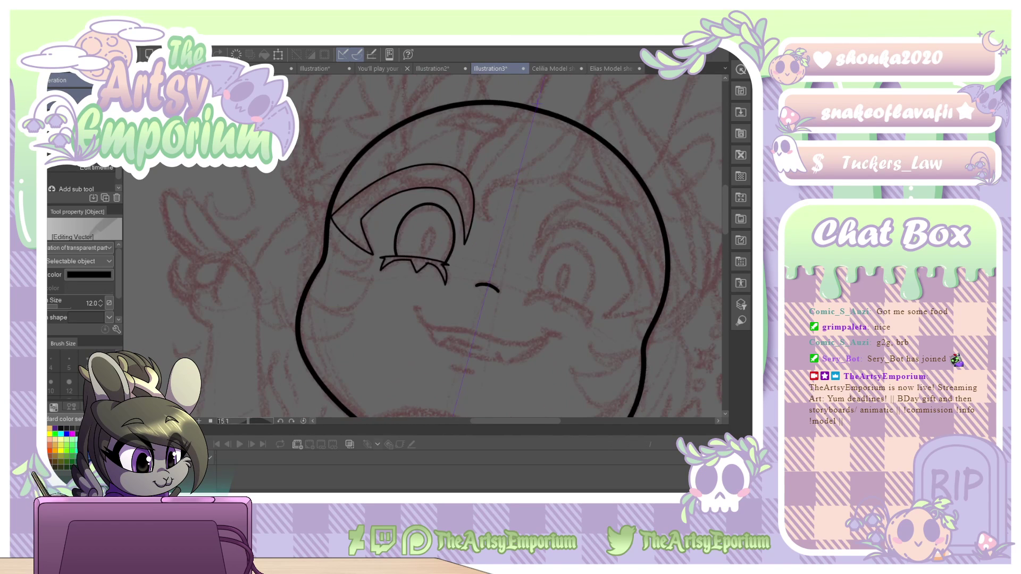
key("u")
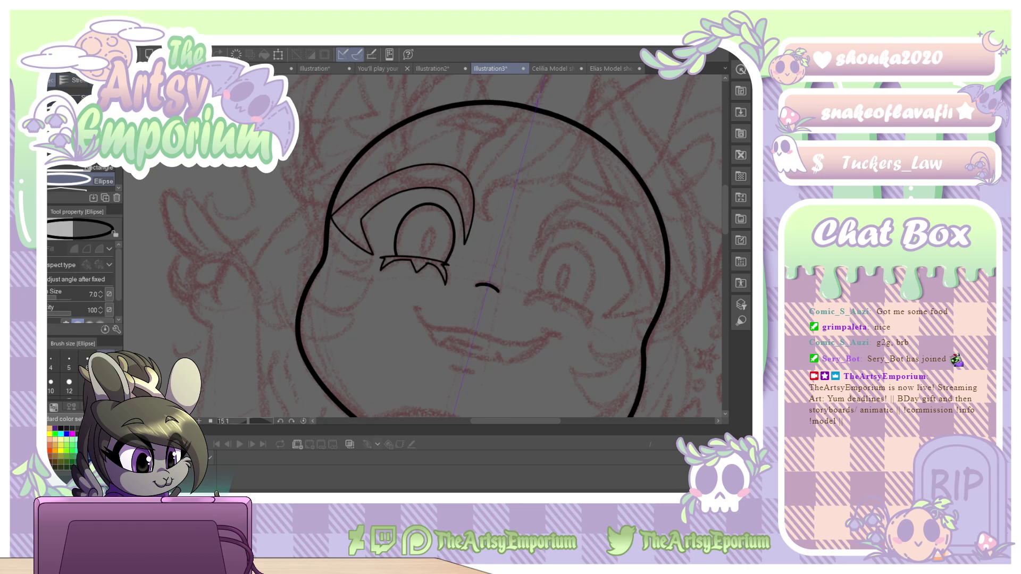
key("ctrl+at")
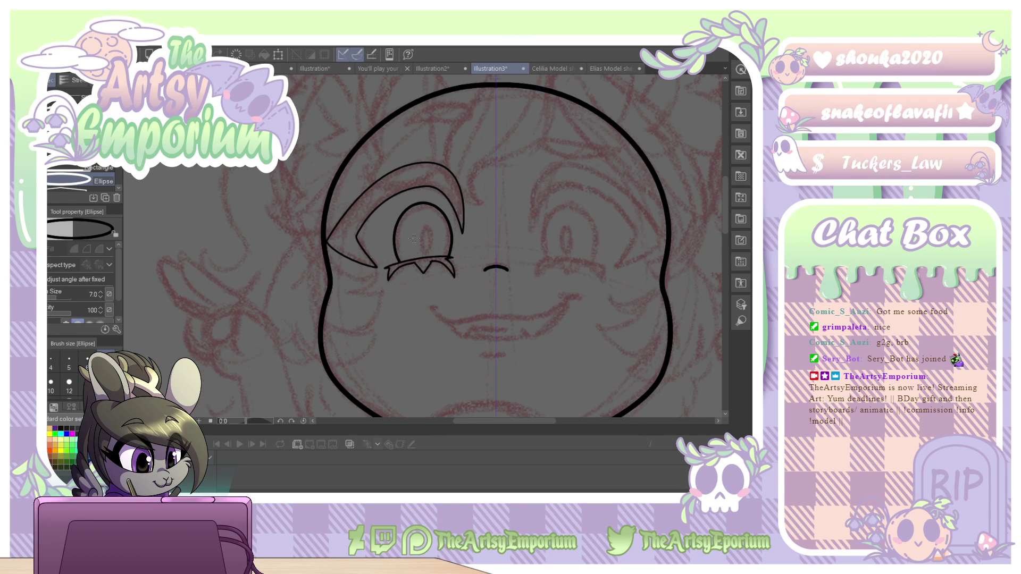
left_click_drag(422, 232, 430, 259)
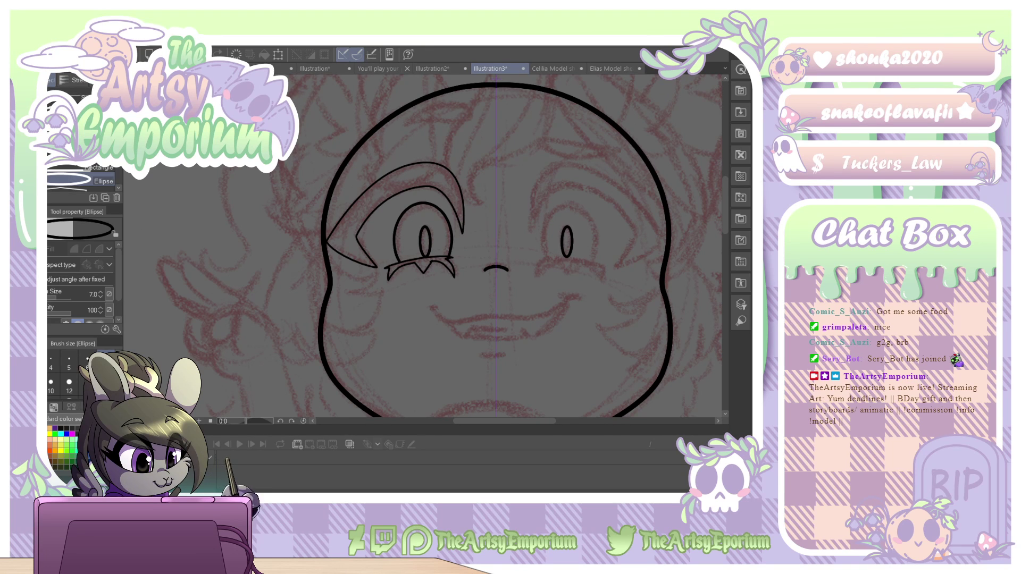
Delete the mirrored pupil ellipse from the right eye.
key("o")
left_click(570, 234)
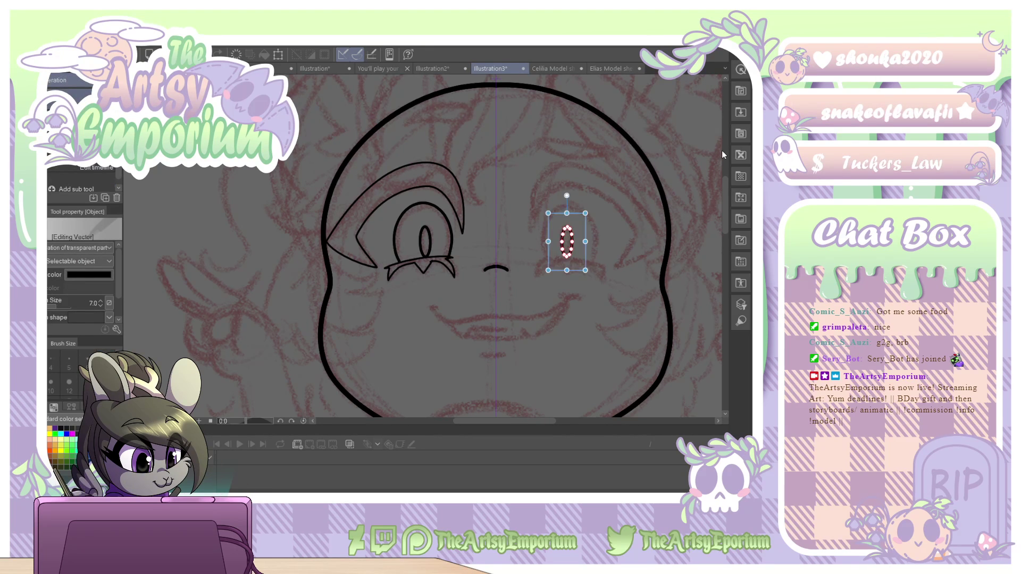
key("Delete")
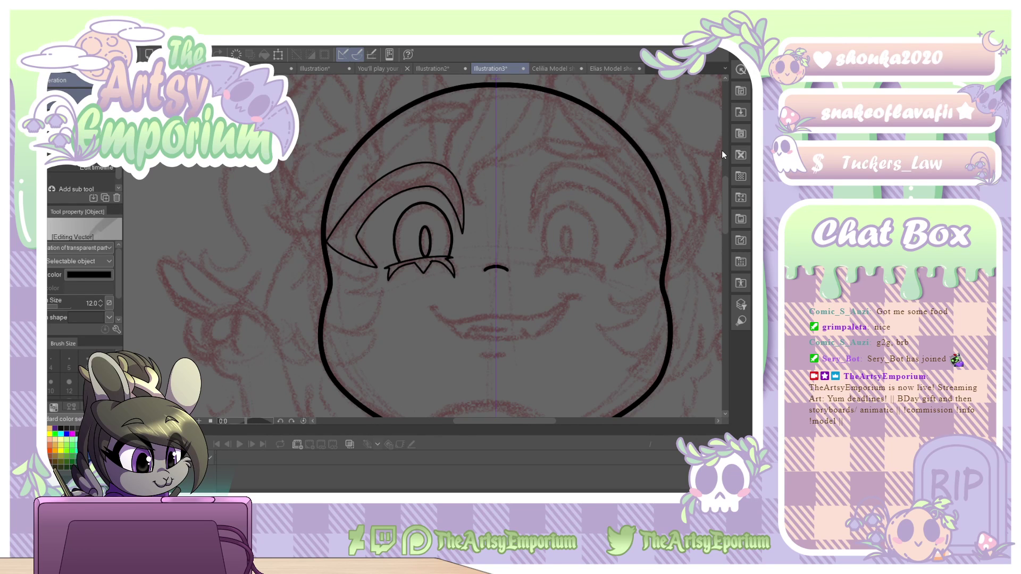
Select both halves of the head outline and reduce their line size to 8.
key("p")
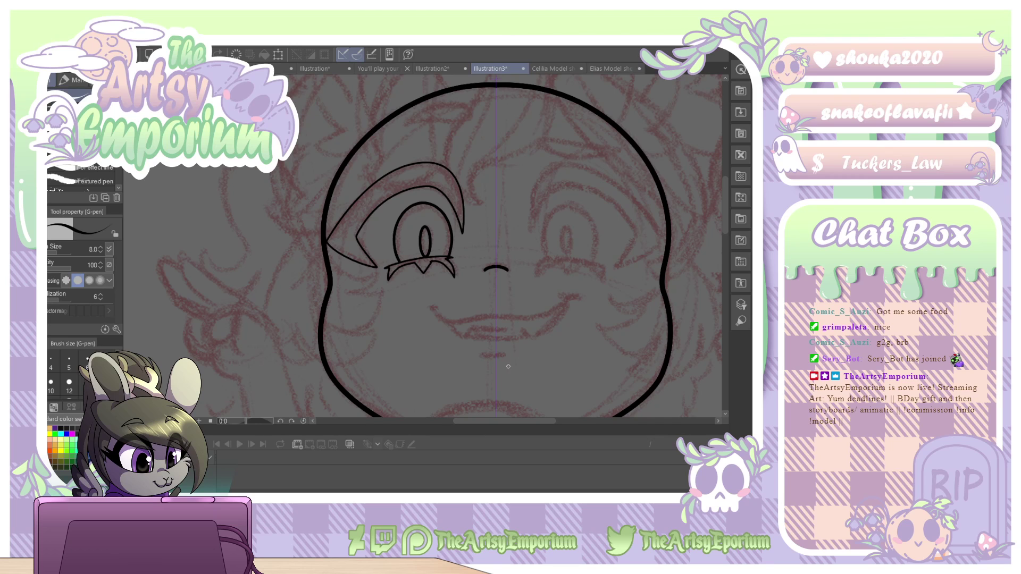
key("o")
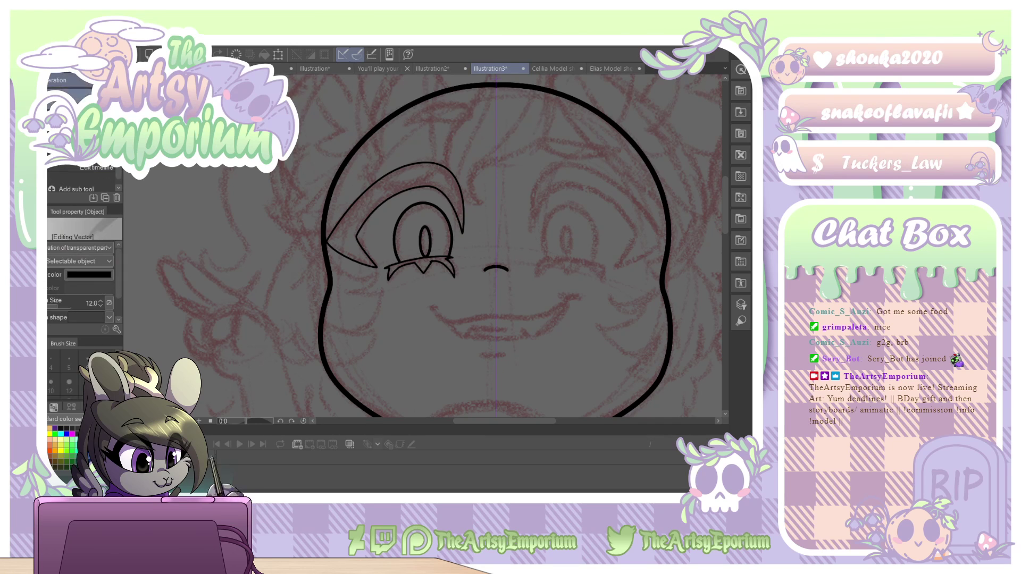
left_click(366, 139)
left_click(576, 101, "shift")
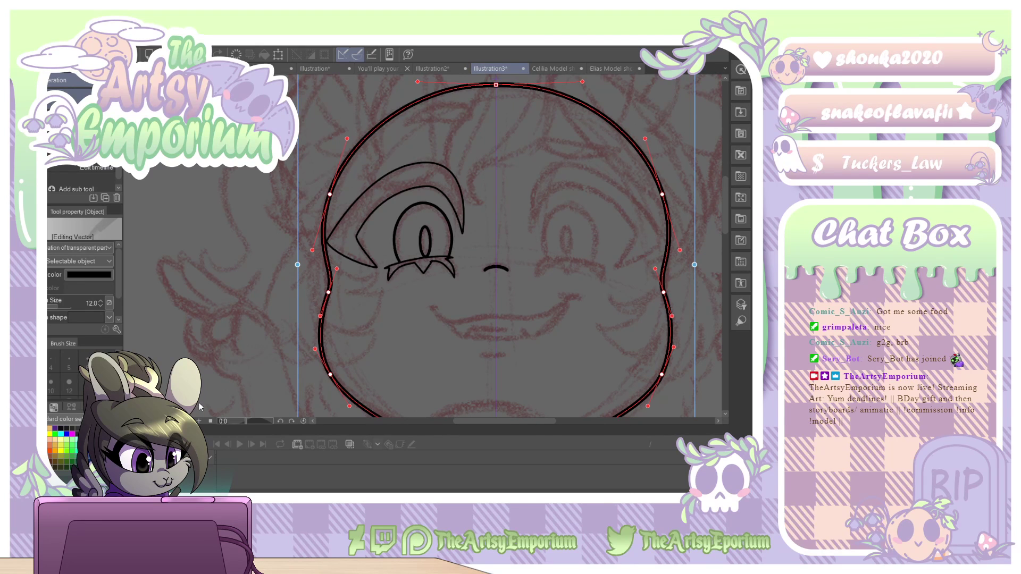
left_click(100, 307)
left_click(100, 307)
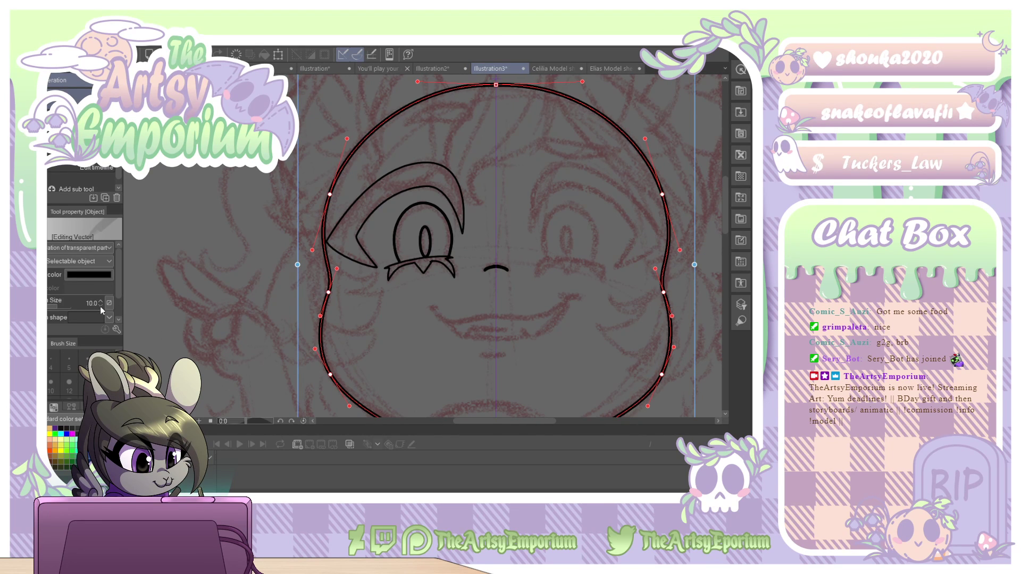
left_click(100, 306)
left_click(100, 306)
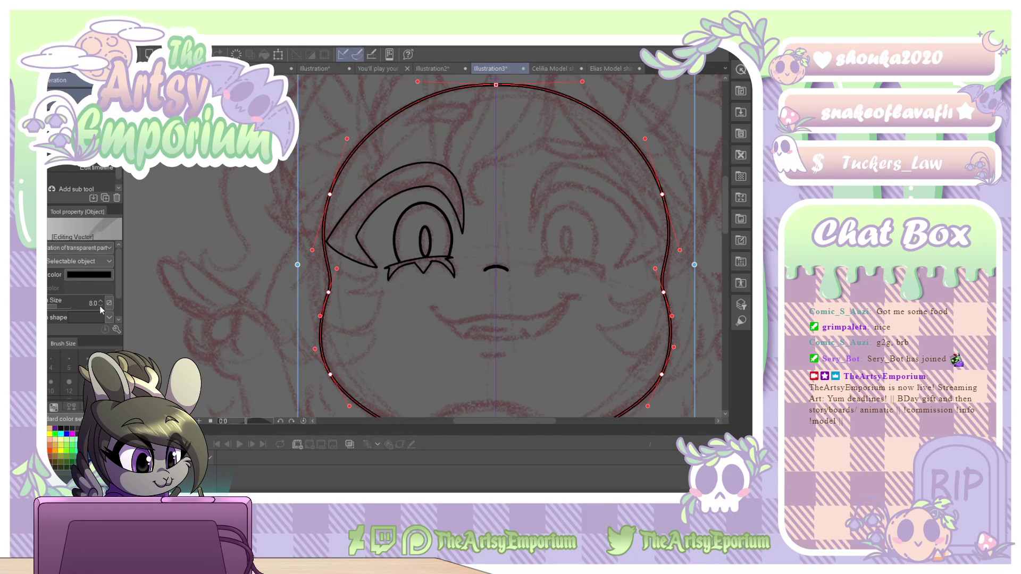
left_click(579, 198)
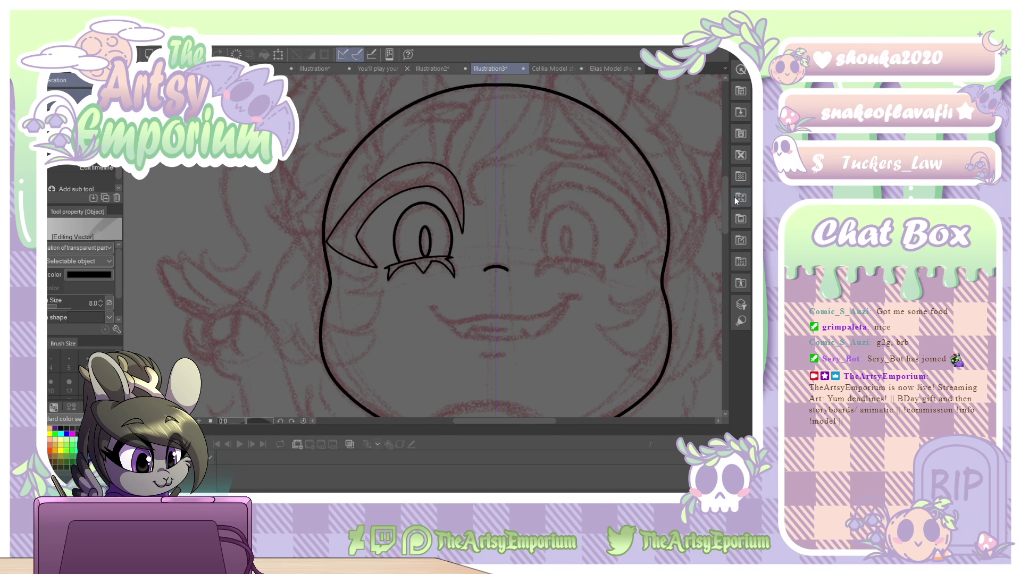
left_click_drag(725, 205, 726, 207)
left_click(330, 284)
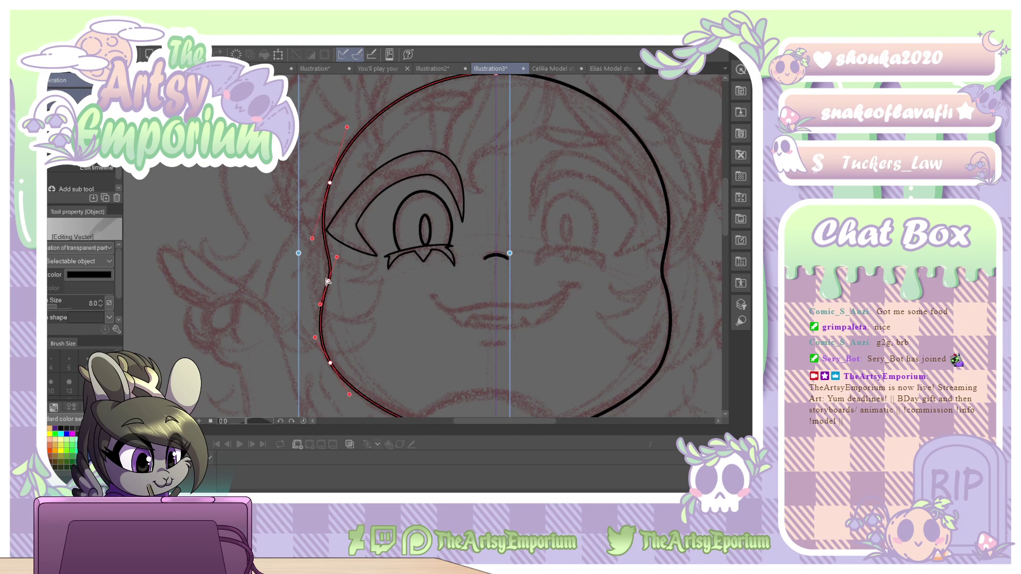
left_click_drag(330, 284, 427, 276)
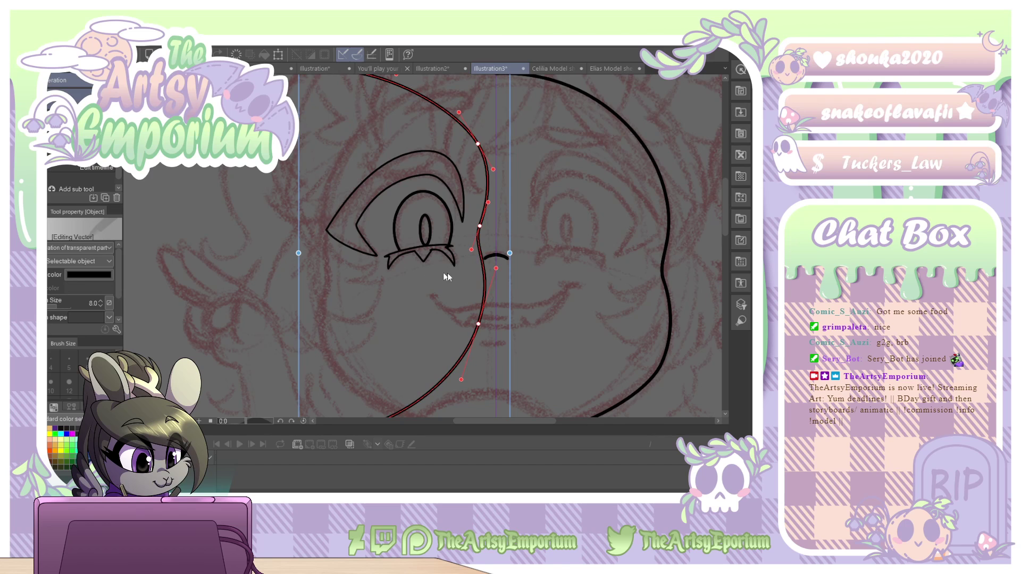
key("ctrl+z")
Select both halves of the head outline and set their line size to 10.
left_click(663, 244)
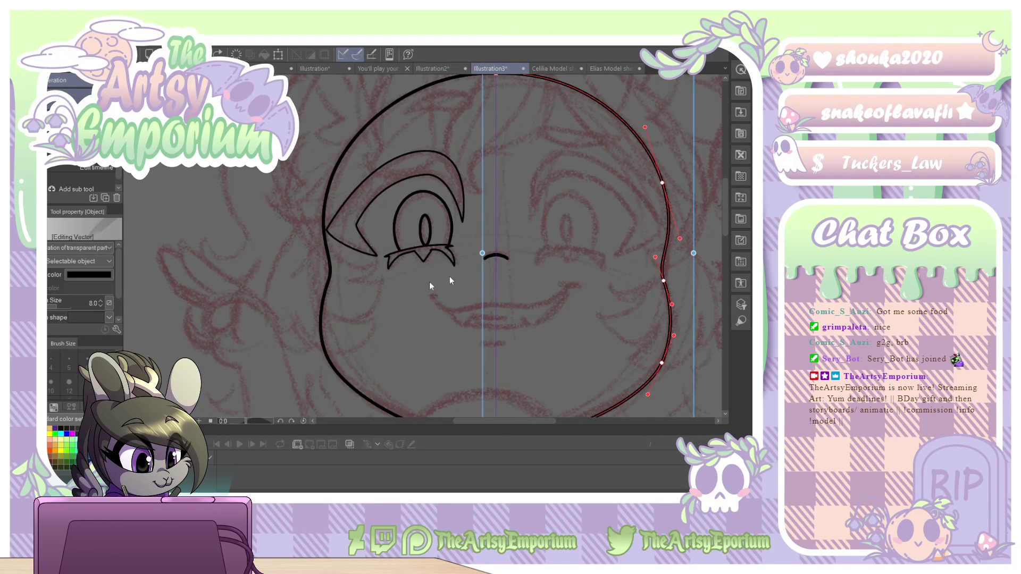
left_click(327, 289, "shift")
left_click(100, 301)
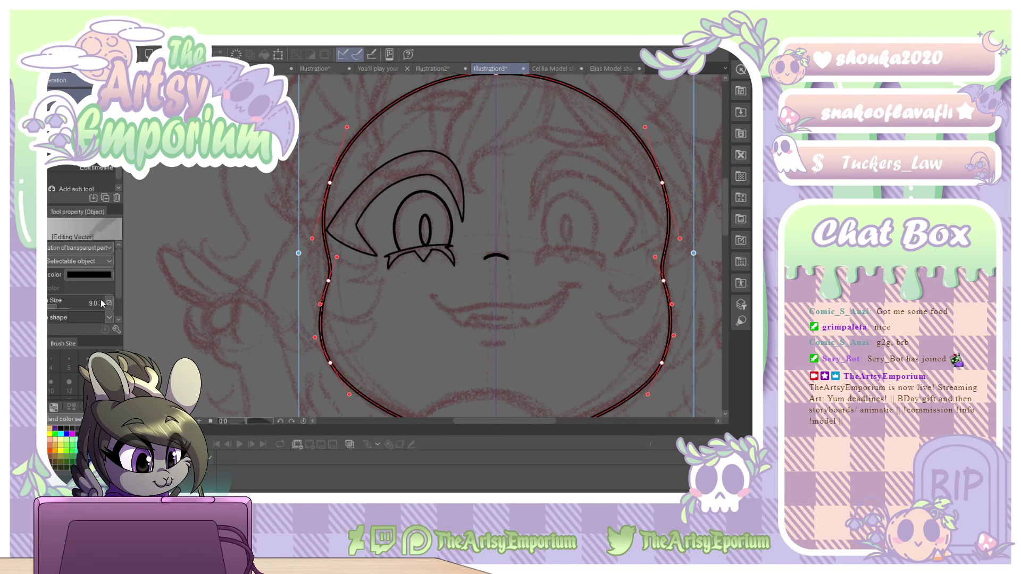
left_click(101, 300)
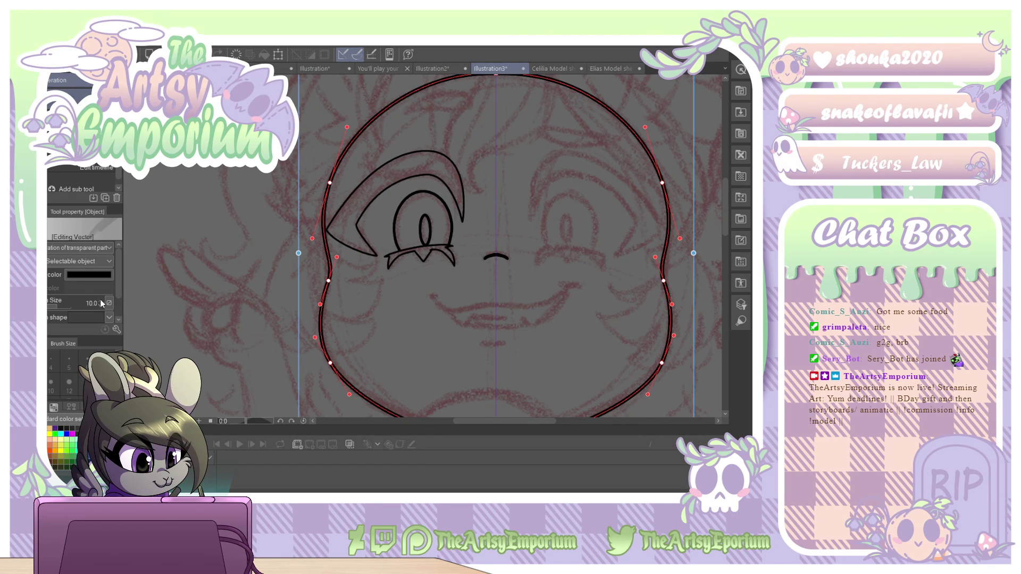
Select the left eye's upper lash outline and set its line size to 8.
left_click(368, 253)
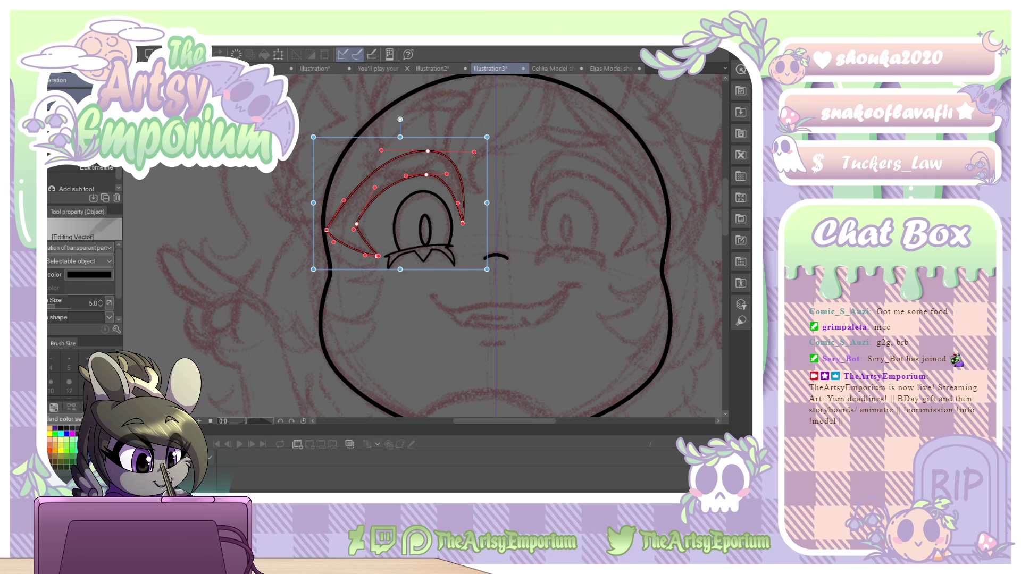
left_click_drag(280, 148, 443, 278)
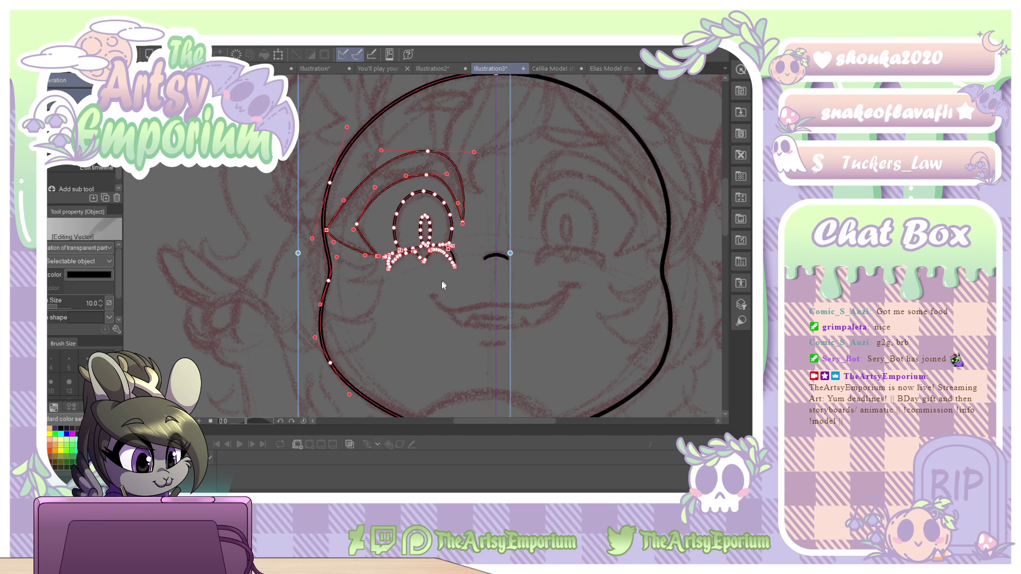
left_click(417, 307)
left_click(375, 255)
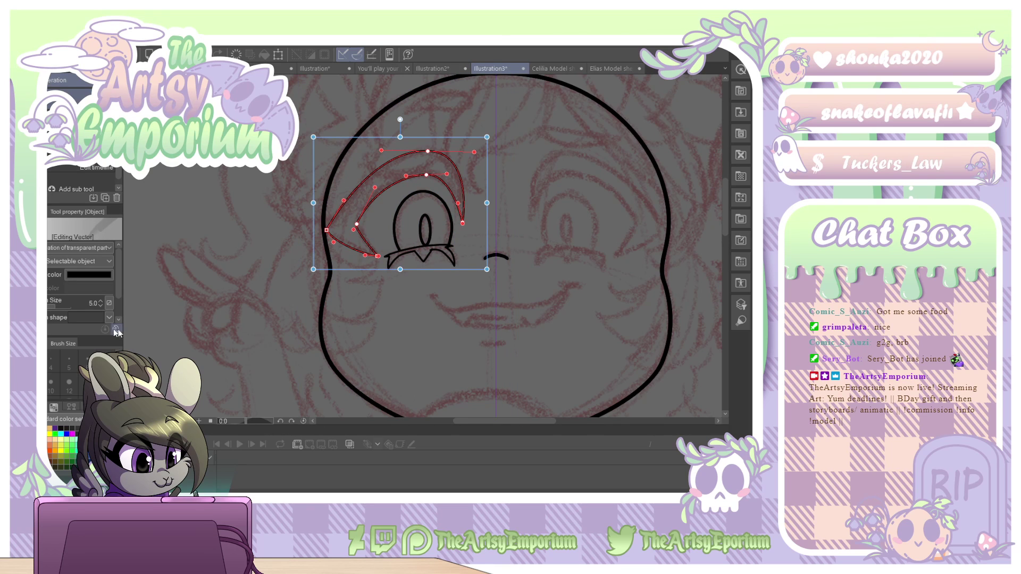
left_click(100, 301)
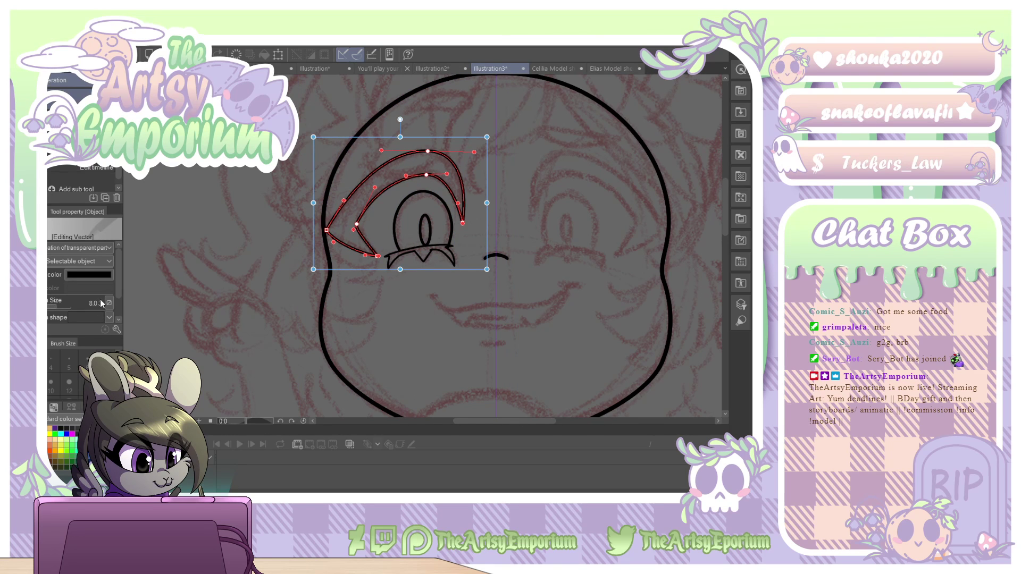
Select the lower lash strokes beneath the left iris together and increase their line size to 8.
left_click(394, 221)
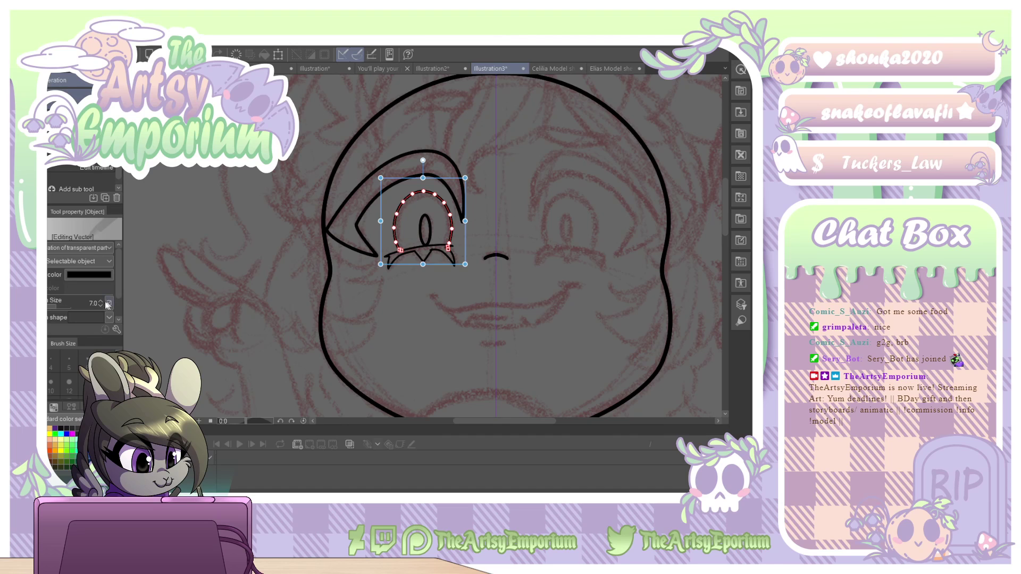
left_click(425, 228)
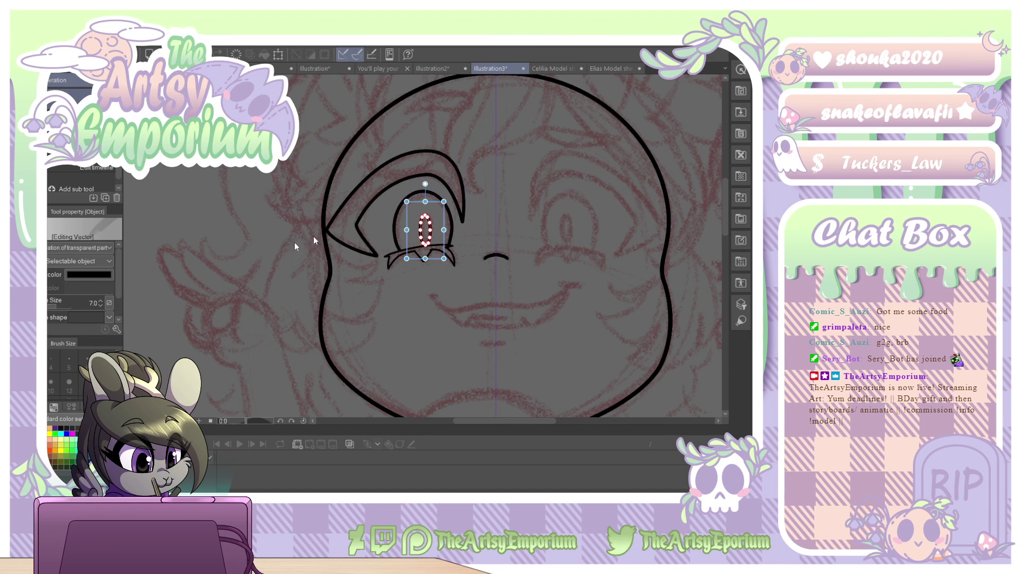
left_click(391, 261)
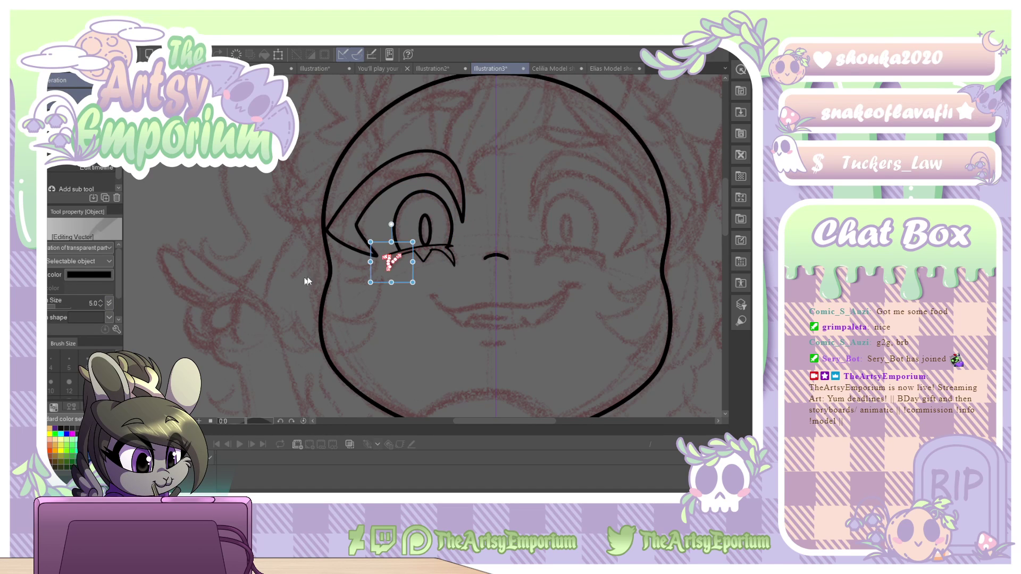
left_click(456, 253, "shift")
left_click_drag(436, 309, 408, 250)
left_click(100, 302)
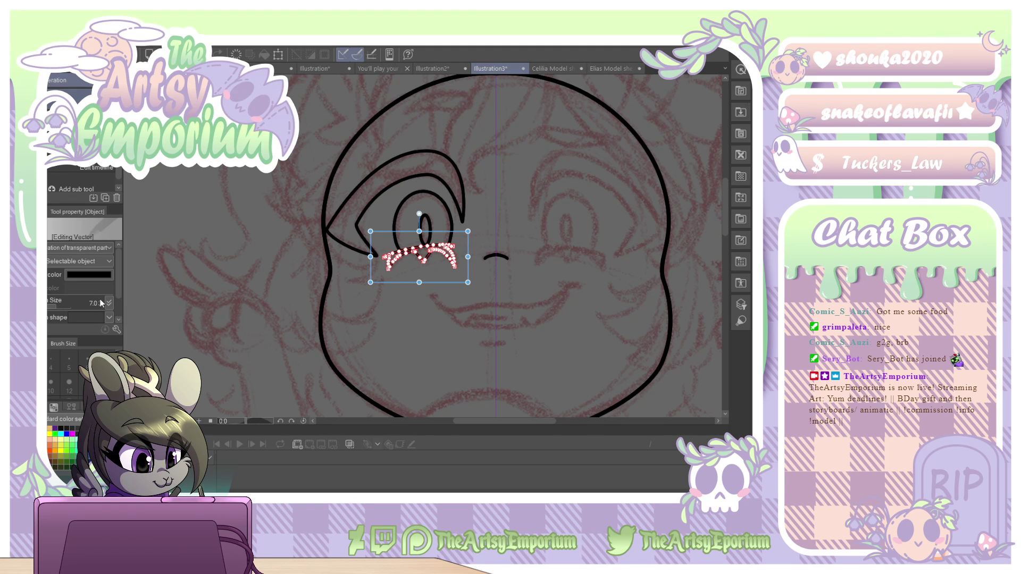
Delete the curved stroke at the inner end of the left eye's lower lash.
left_click(487, 258)
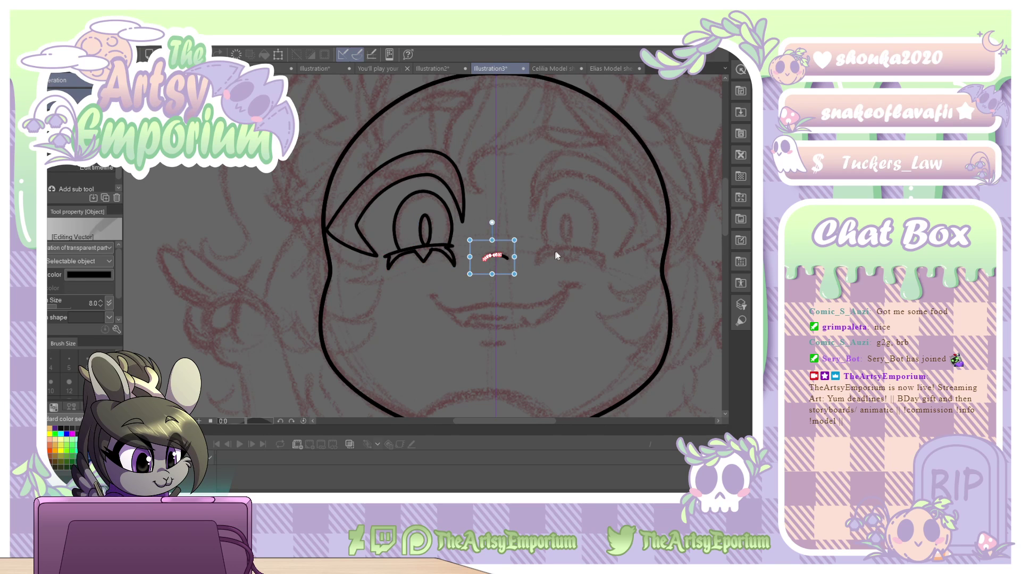
left_click(455, 264)
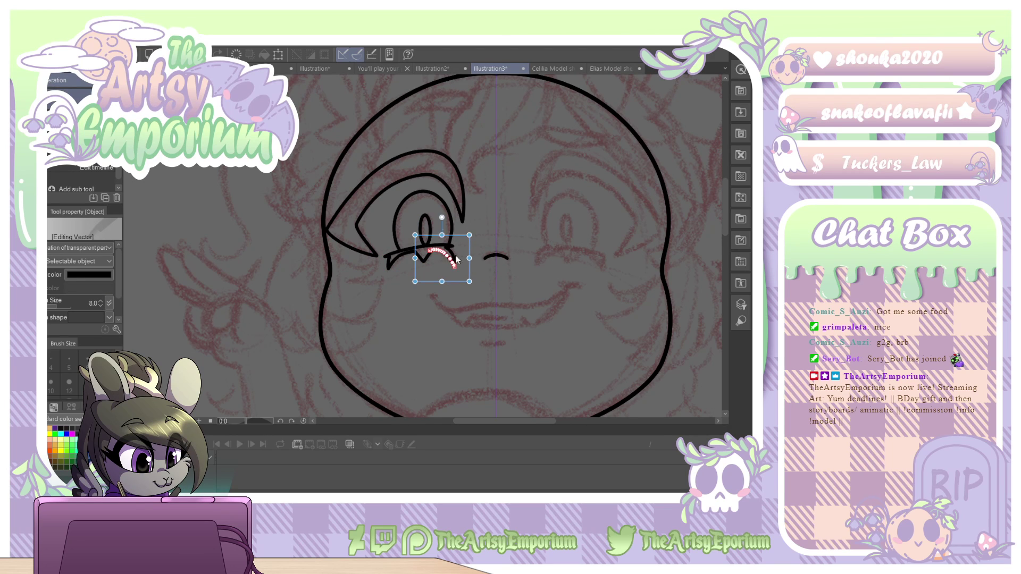
left_click_drag(469, 281, 467, 273)
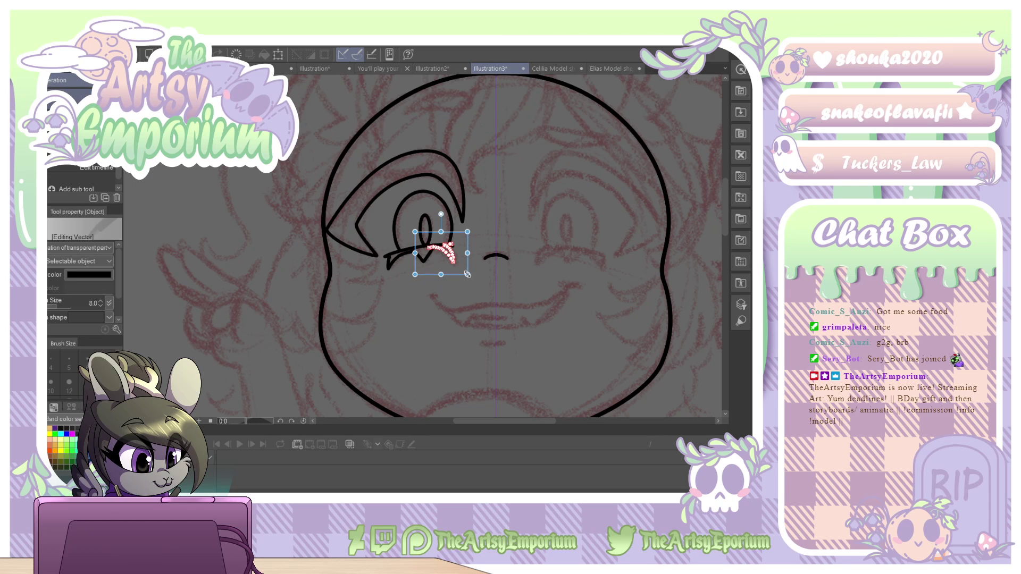
key("Delete")
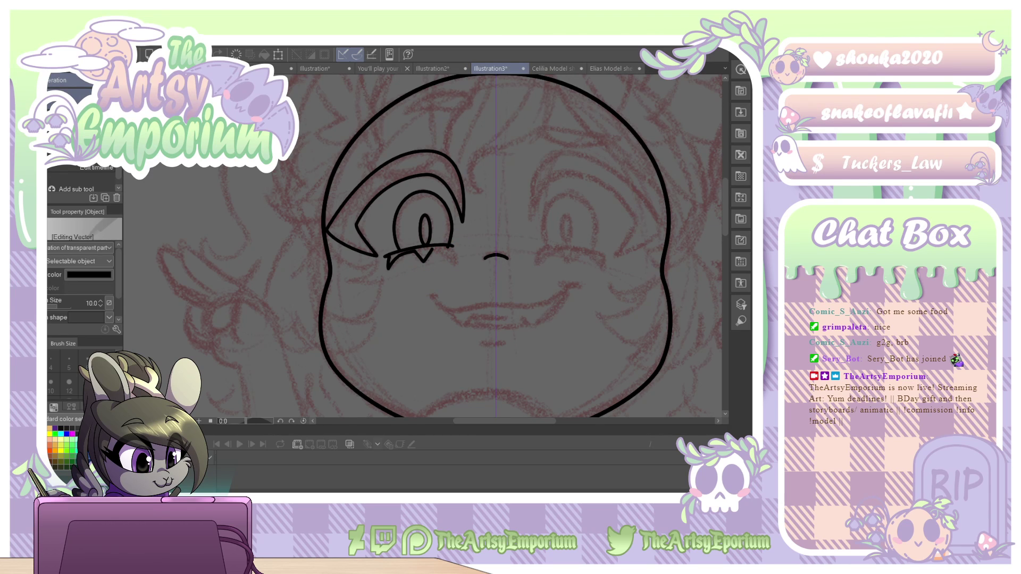
Redraw the pointed inner end of the left eye's lower lash with the G-pen at size 8.
scroll(423, 246, "down", 10)
scroll(423, 245, "up", 7)
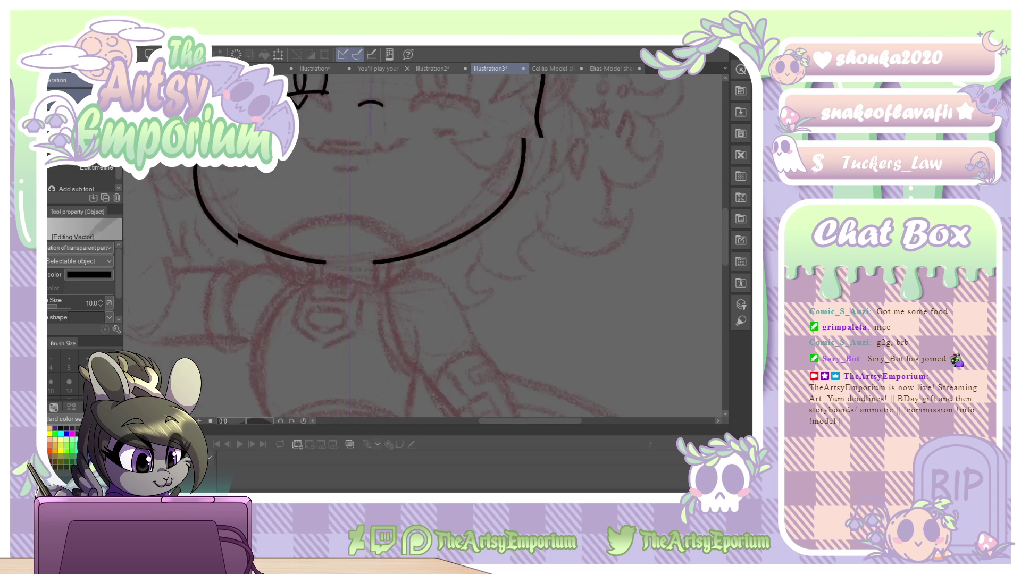
left_click_drag(370, 105, 516, 388)
key("ctrl+plus")
left_click_drag(446, 299, 432, 276)
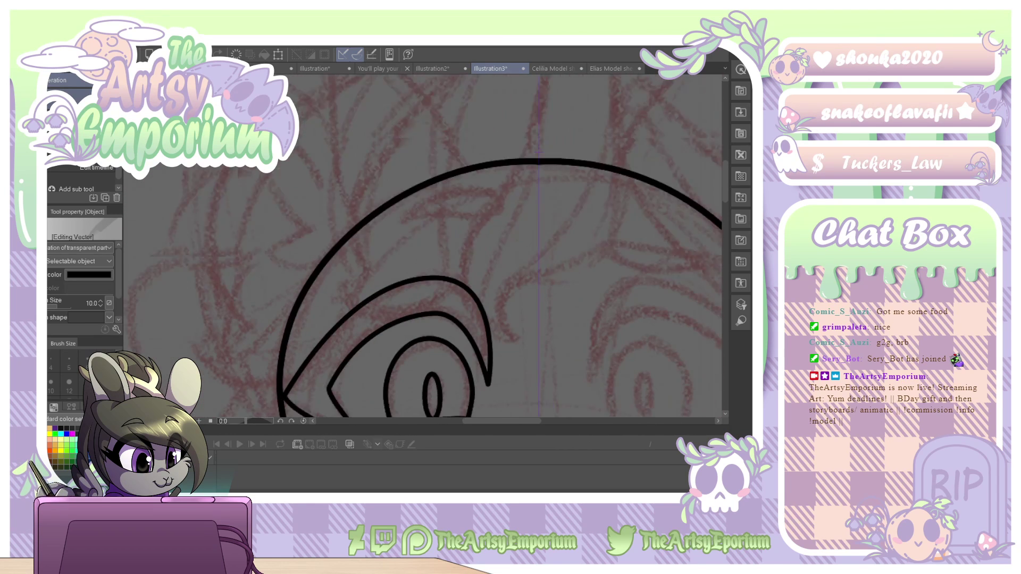
mouse_move(450, 409)
left_mouse_down()
mouse_move(428, 130)
mouse_move(450, 253)
mouse_move(468, 278)
mouse_move(475, 268)
left_mouse_up()
key("p")
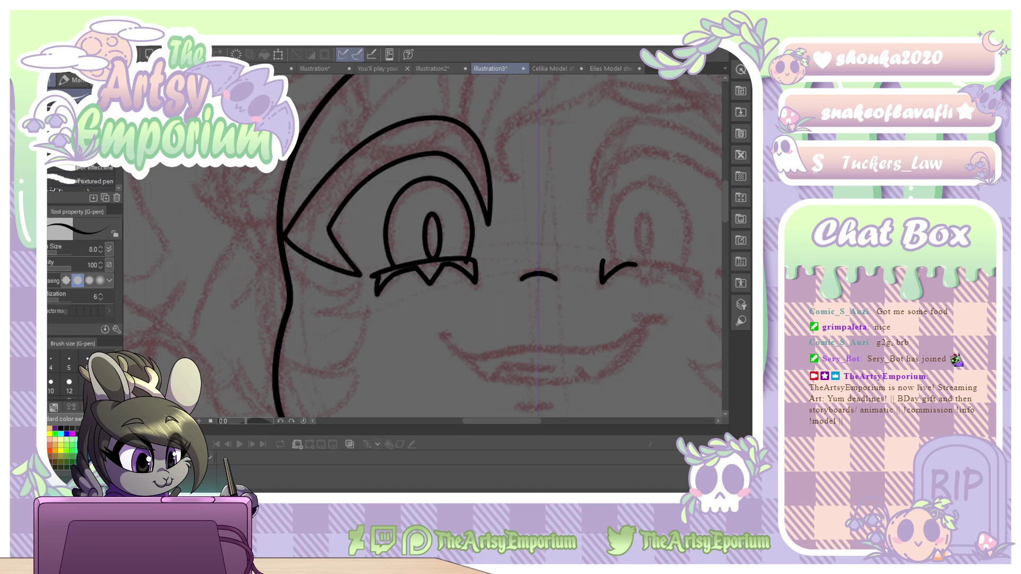
Delete the mirrored lower lash stroke from the right eye and clear the selection.
key("o")
left_click(598, 276)
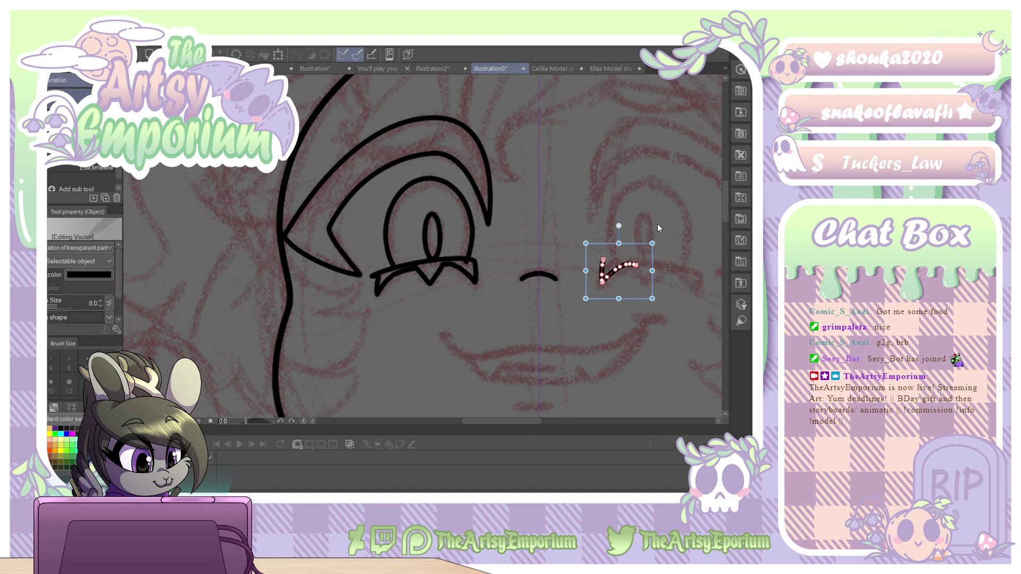
key("Delete")
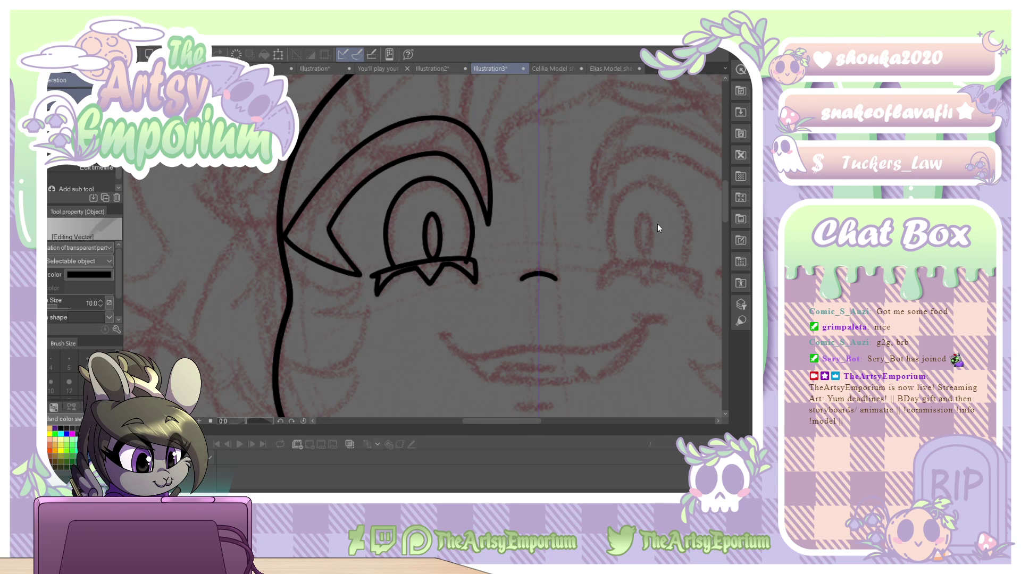
key("ctrl+d")
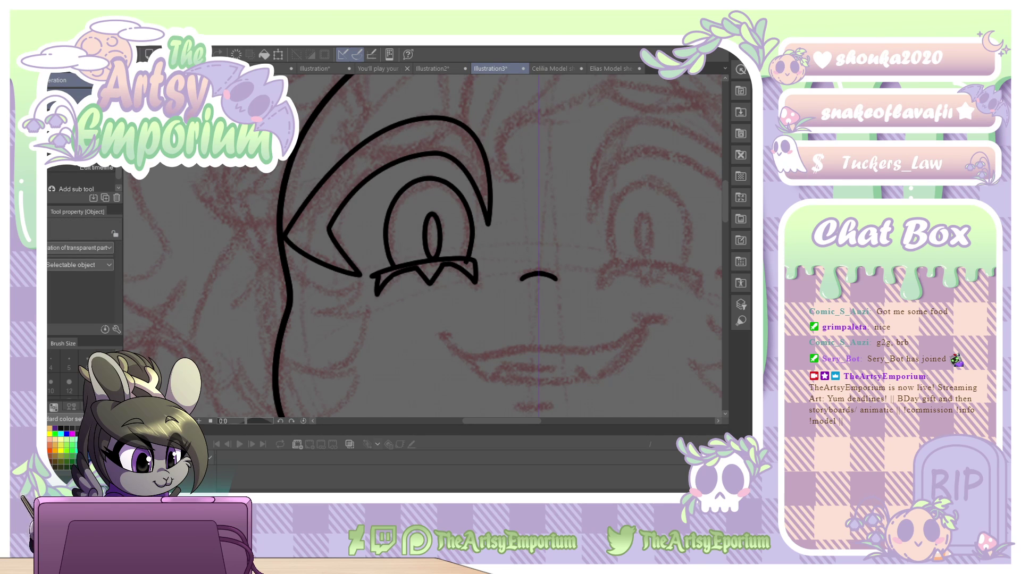
Try to fill the left eye's upper lash with black using the Better Fill Tool.
key("g")
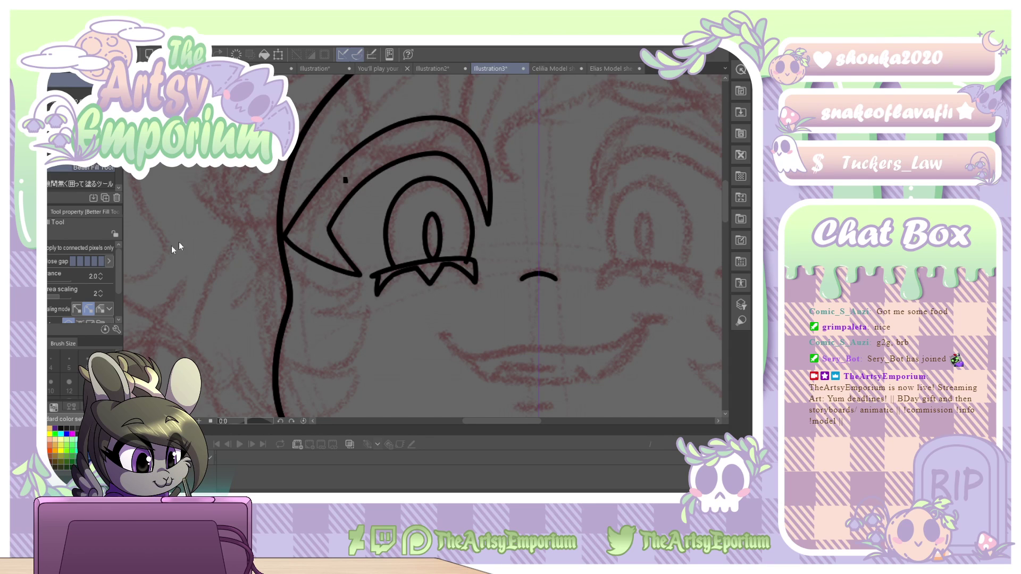
scroll(116, 272, "down", 3)
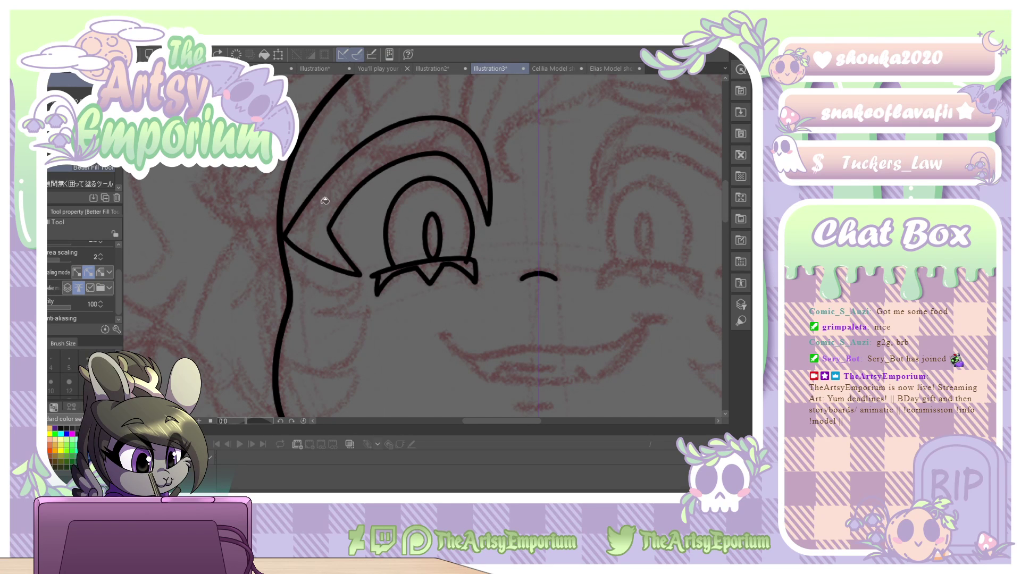
left_click(317, 281)
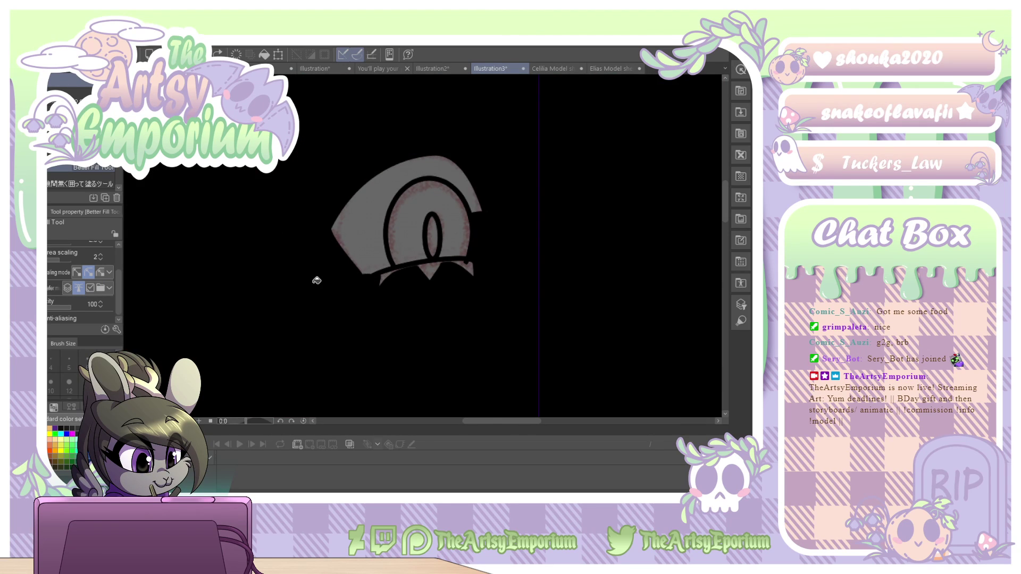
key("ctrl+z")
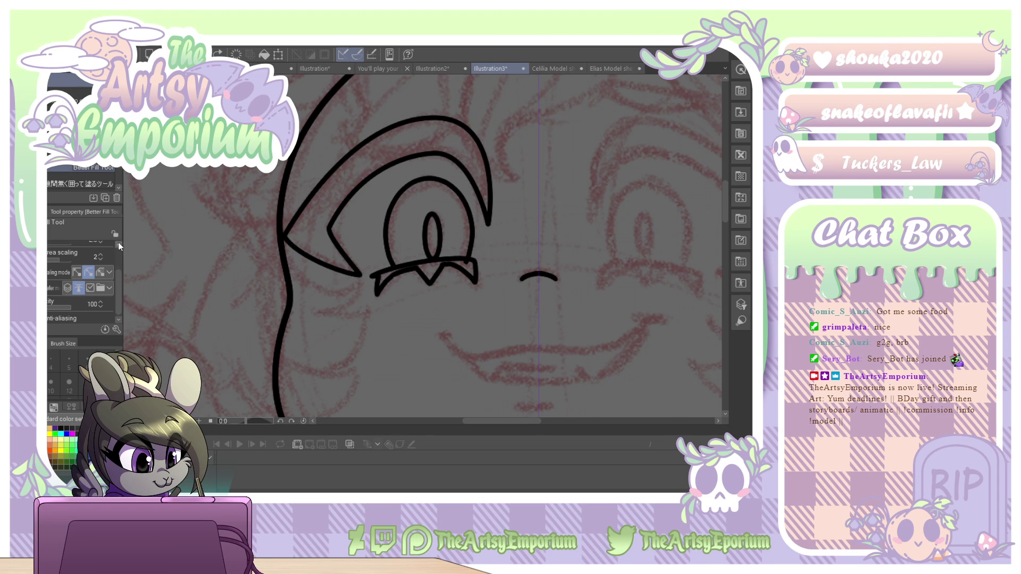
scroll(118, 241, "up", 3)
scroll(113, 278, "down", 3)
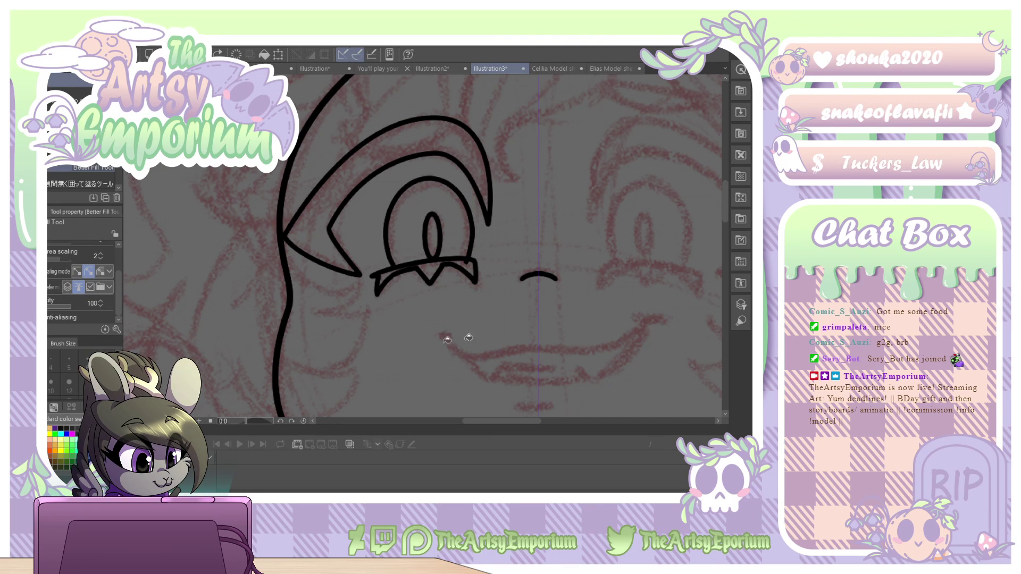
Try to auto-select the inside of the left eye's upper lash shape.
key("g")
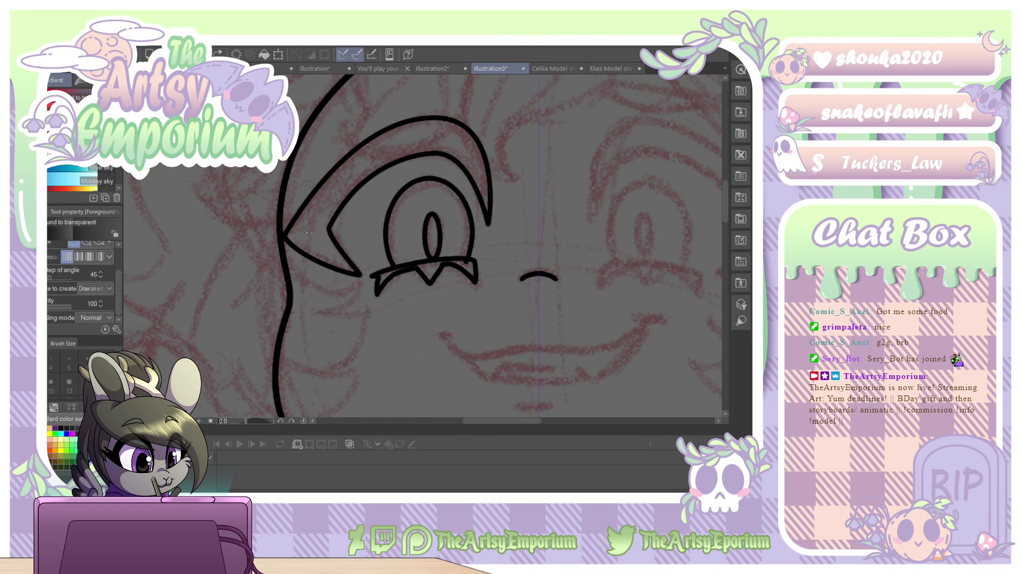
key("g")
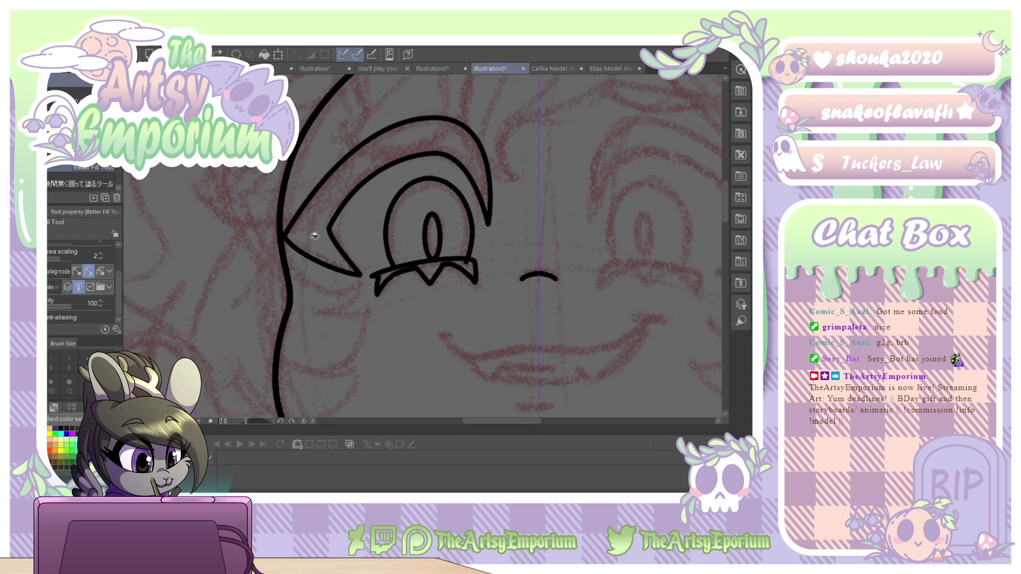
key("w")
left_click(316, 238)
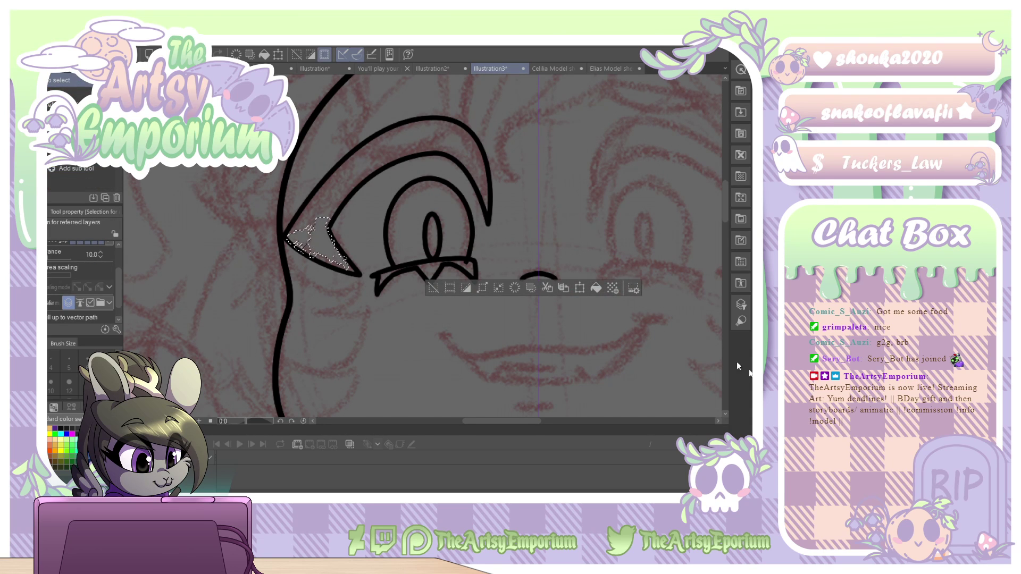
Hide the red sketch and fill the left eye's upper lash shape with black.
left_click(756, 368)
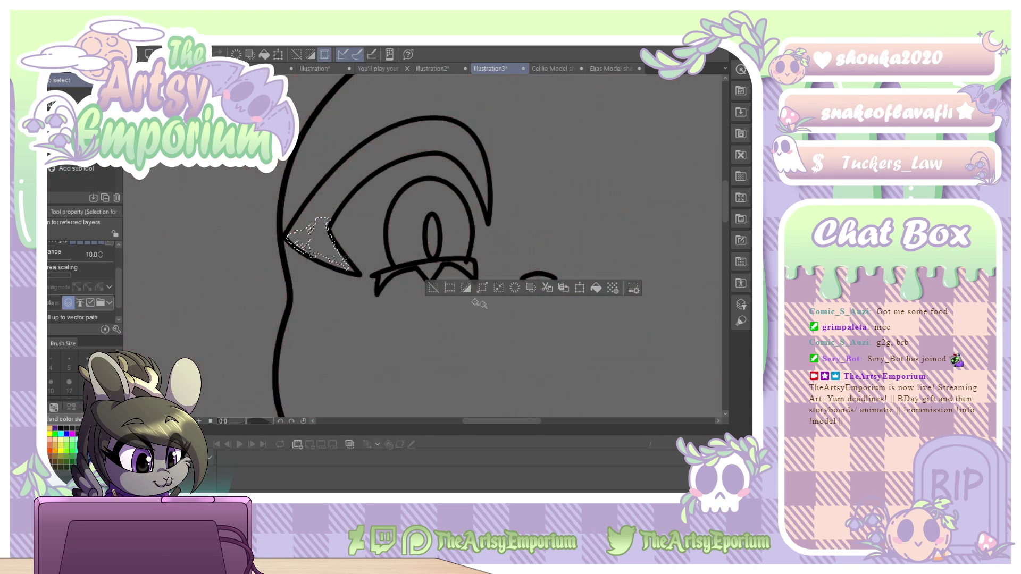
left_click(431, 287)
key("g")
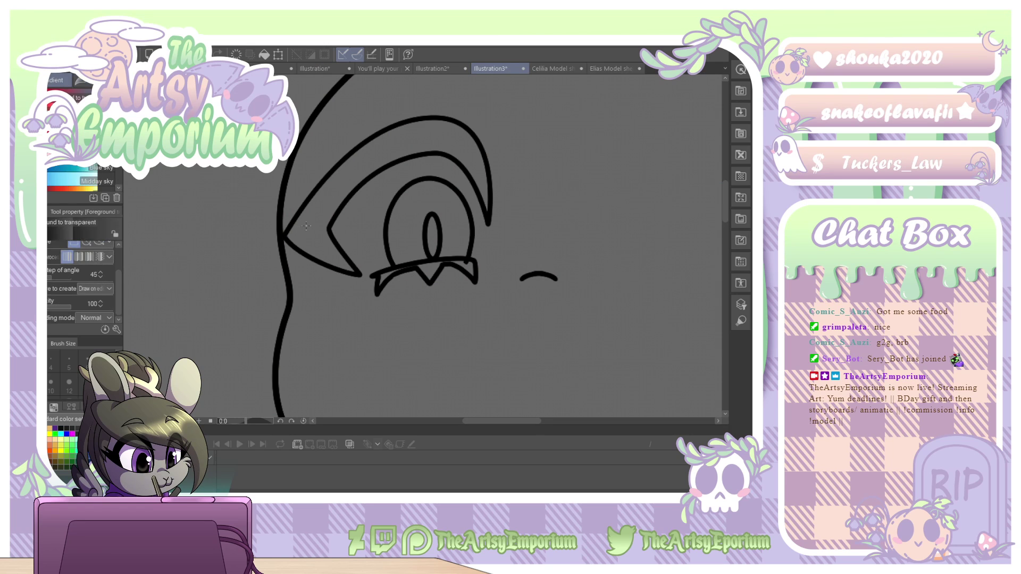
key("g")
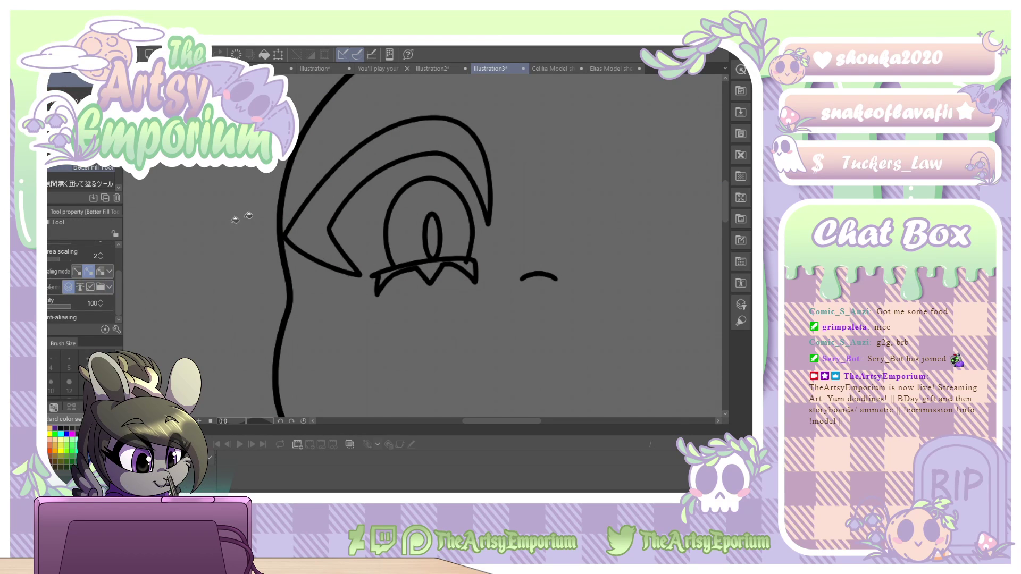
left_click(324, 205)
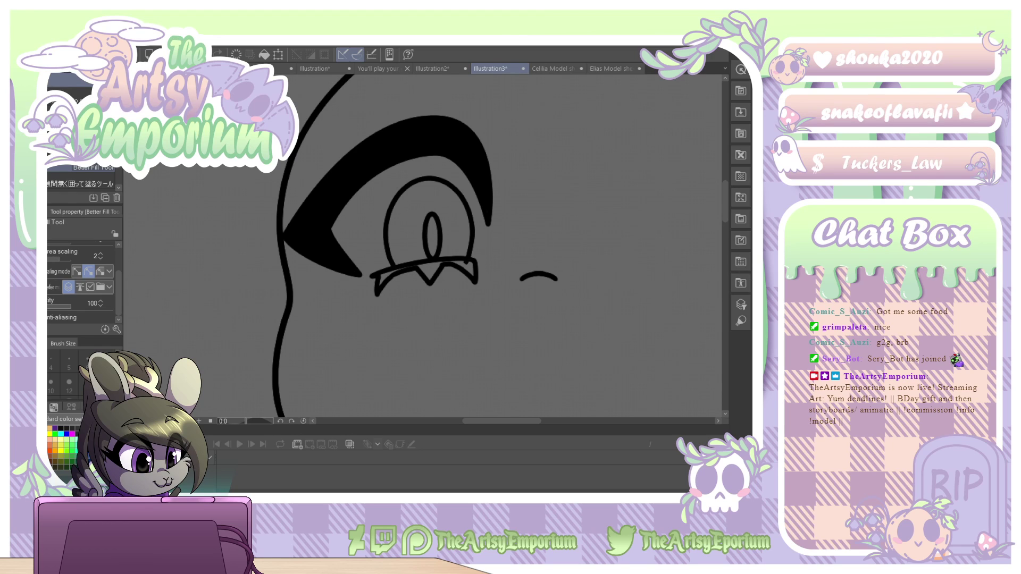
Fill the middle, inner and outer points of the left eye's lower lash with black and show the sketch again.
left_click(431, 266)
left_click(466, 265)
left_click(386, 275)
key("p")
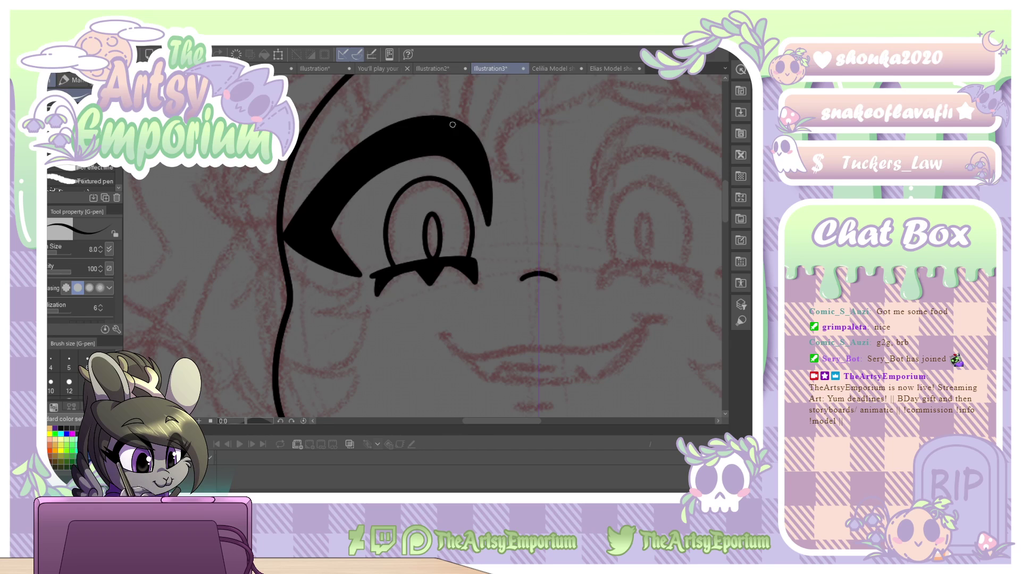
Trace the left ear's inner edge from the head up to the ear tip with a continuous curve at brush size 8.
left_click_drag(724, 208, 727, 164)
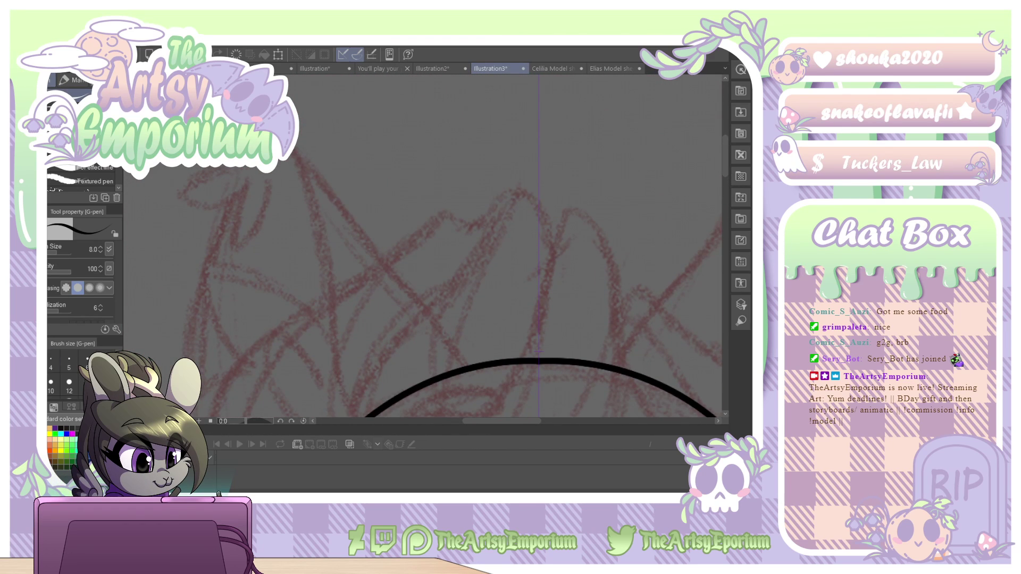
key("u")
left_click(98, 139)
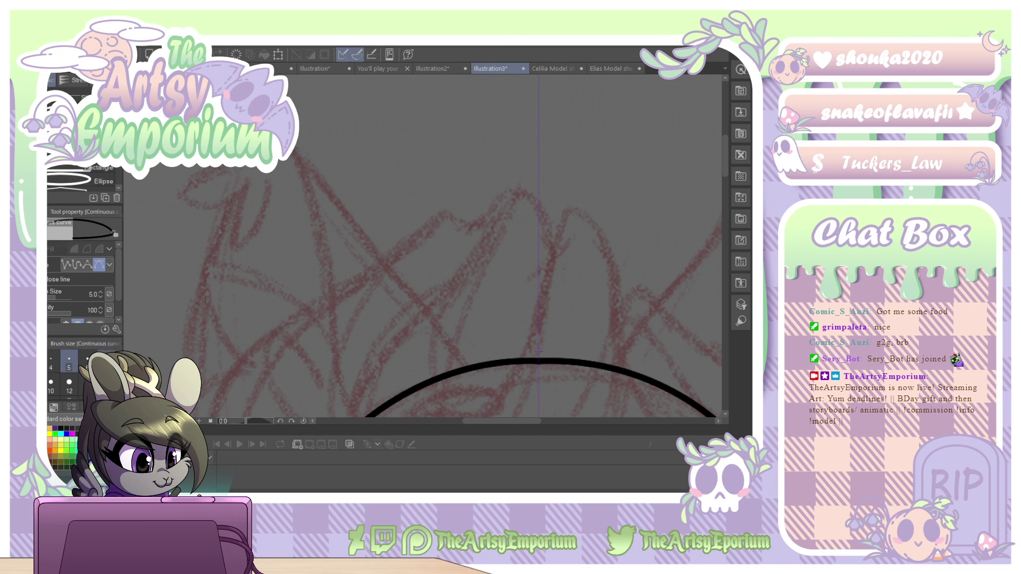
left_click(106, 361)
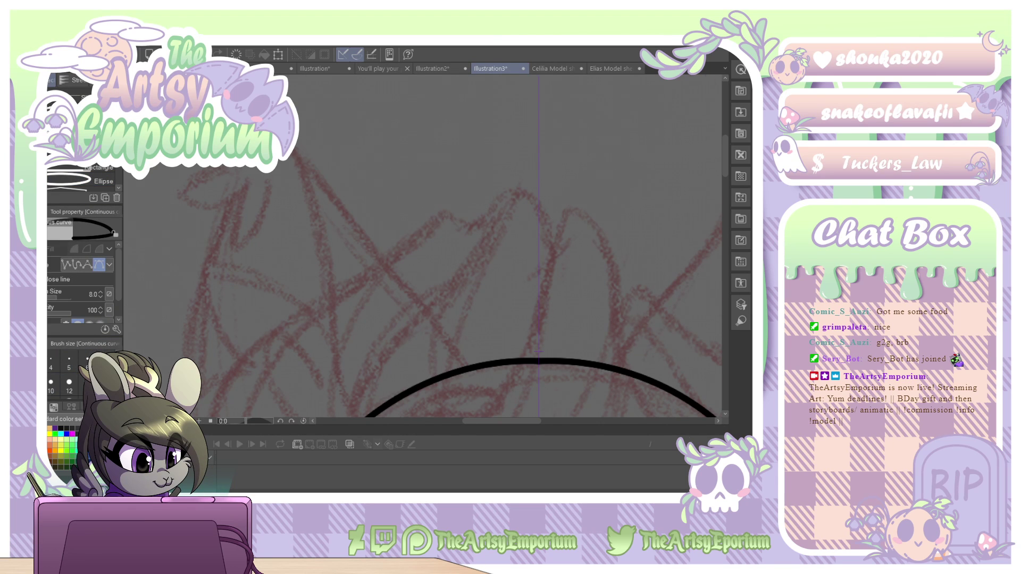
key("ctrl+minus")
key("ctrl+minus")
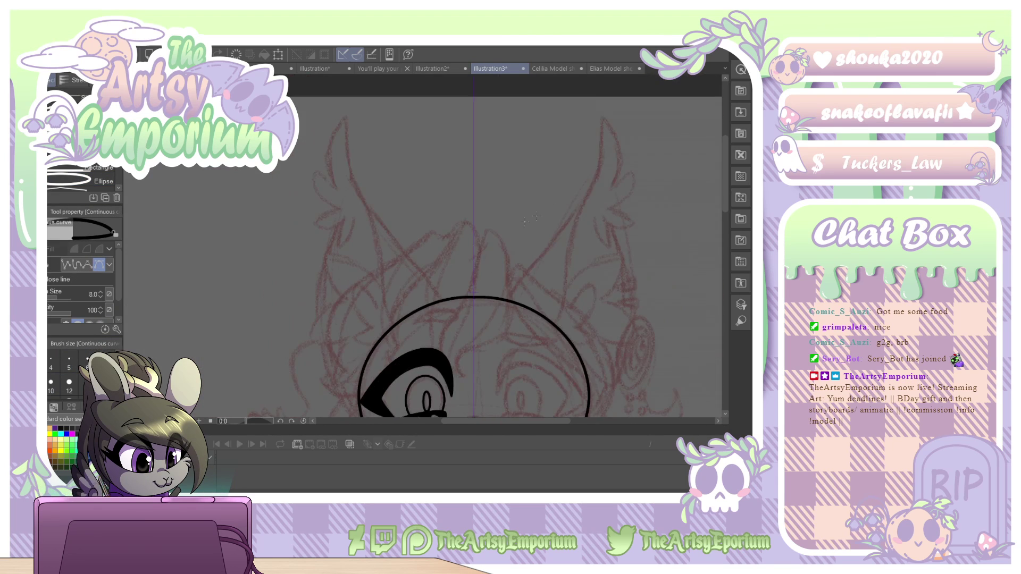
left_click_drag(446, 308, 433, 290)
left_click_drag(393, 235, 372, 214)
left_click(354, 183)
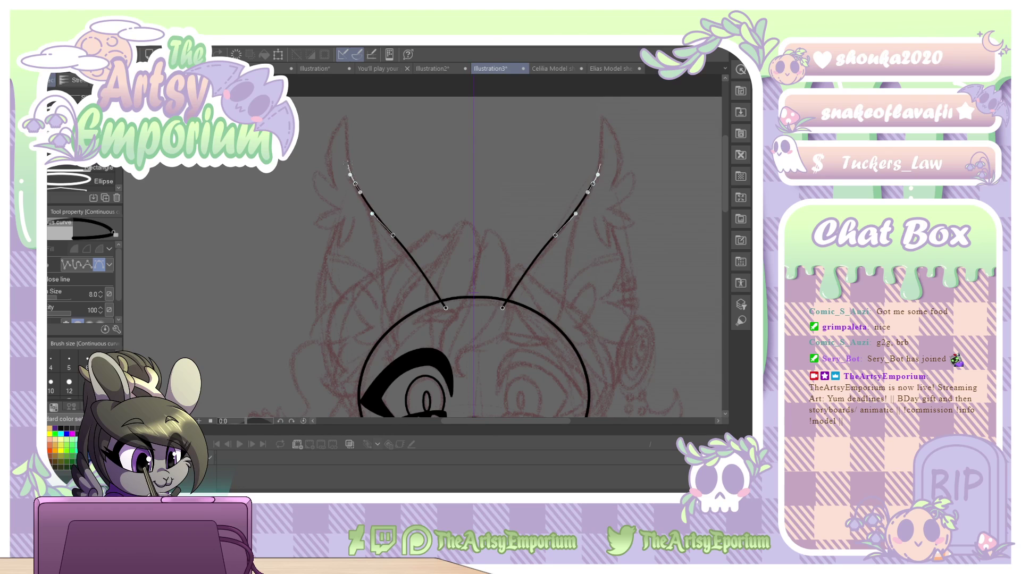
left_click(345, 120)
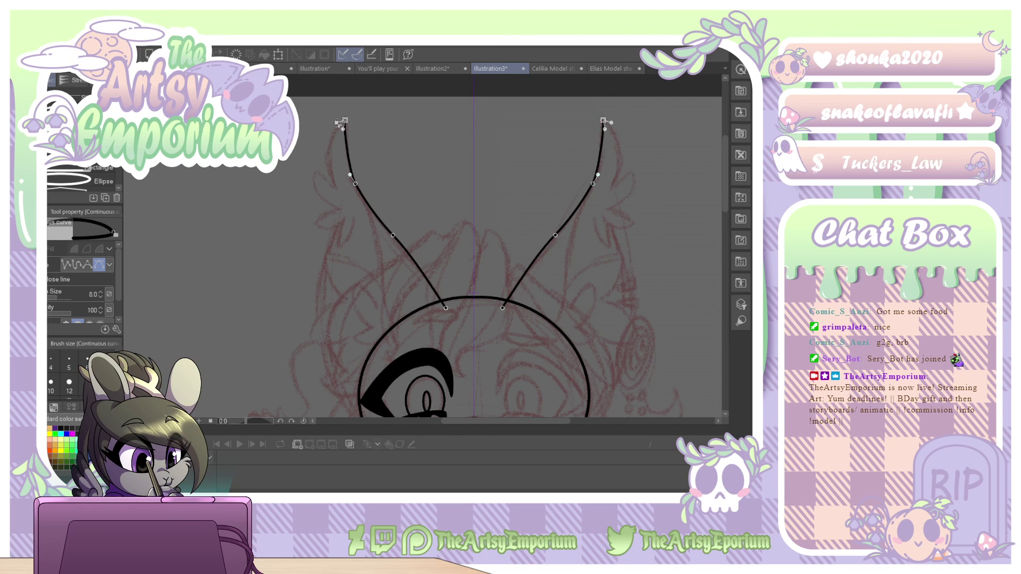
Continue the curve from the ear tip down the outer side, tracing the pointed fur tufts, and finish the line.
left_click_drag(336, 189, 314, 181)
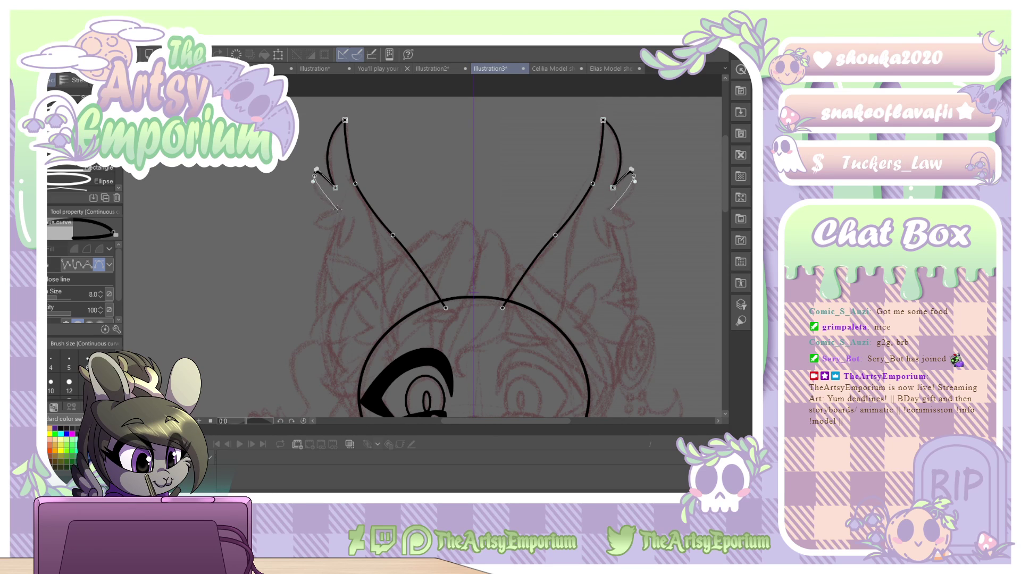
mouse_move(339, 209)
left_mouse_down()
mouse_move(360, 215)
mouse_move(320, 215)
mouse_move(312, 233)
mouse_move(346, 214)
left_mouse_up()
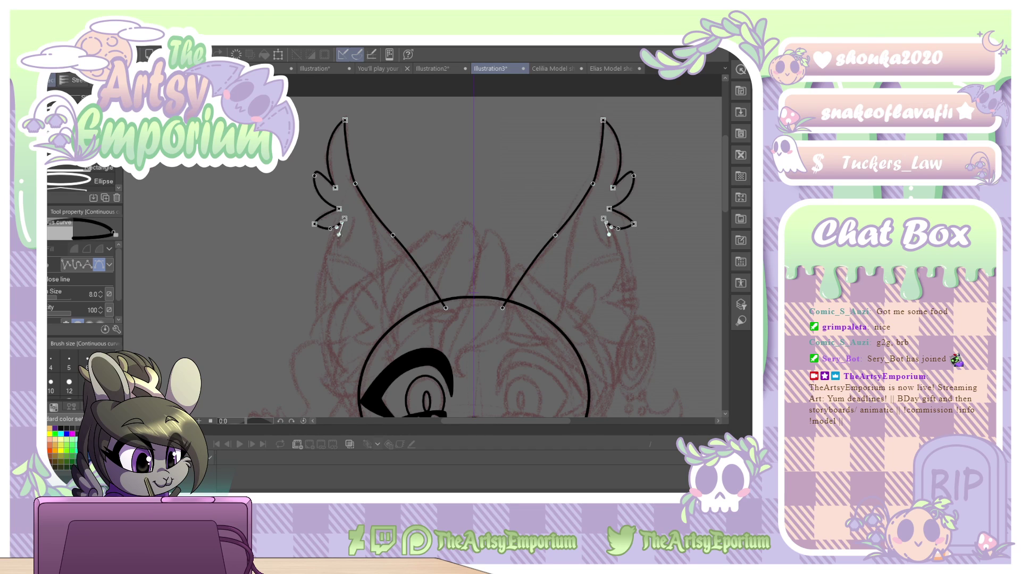
left_click(338, 249)
left_click_drag(354, 209, 352, 203)
key("Return")
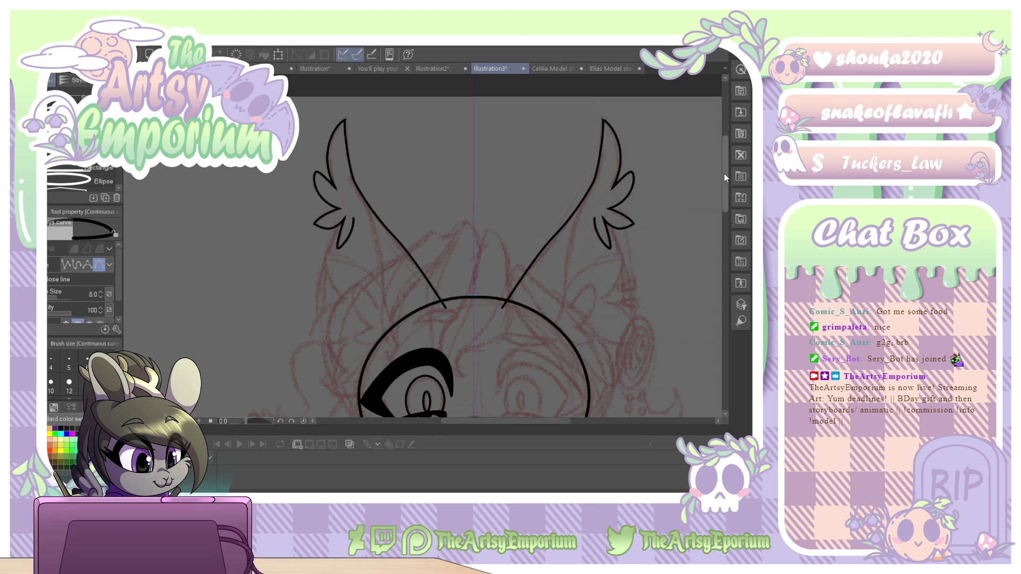
Adjust the tip and base control points of the left ear line and delete its mirrored copy on the right.
key("o")
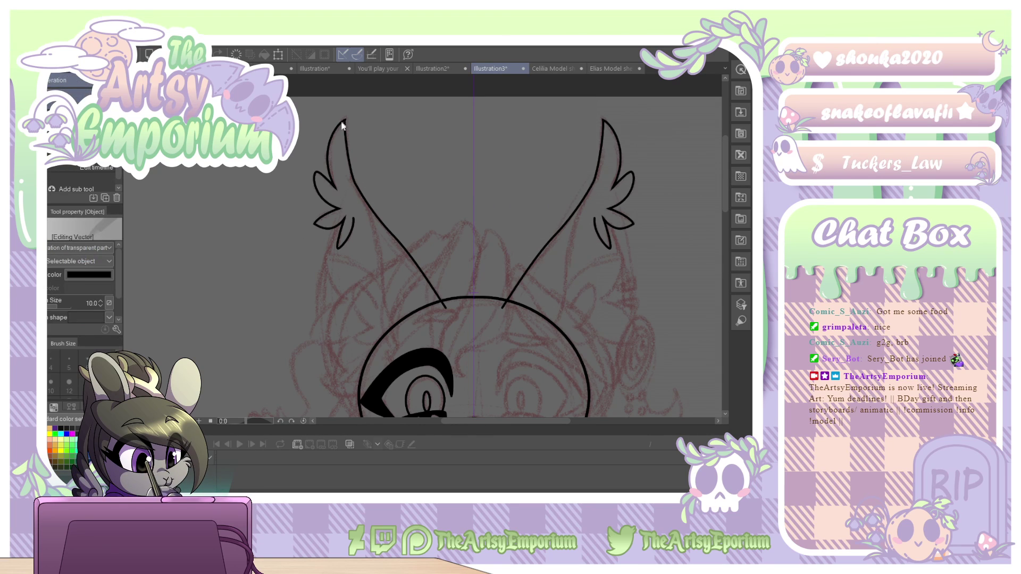
left_click(344, 123)
left_click_drag(343, 129, 349, 118)
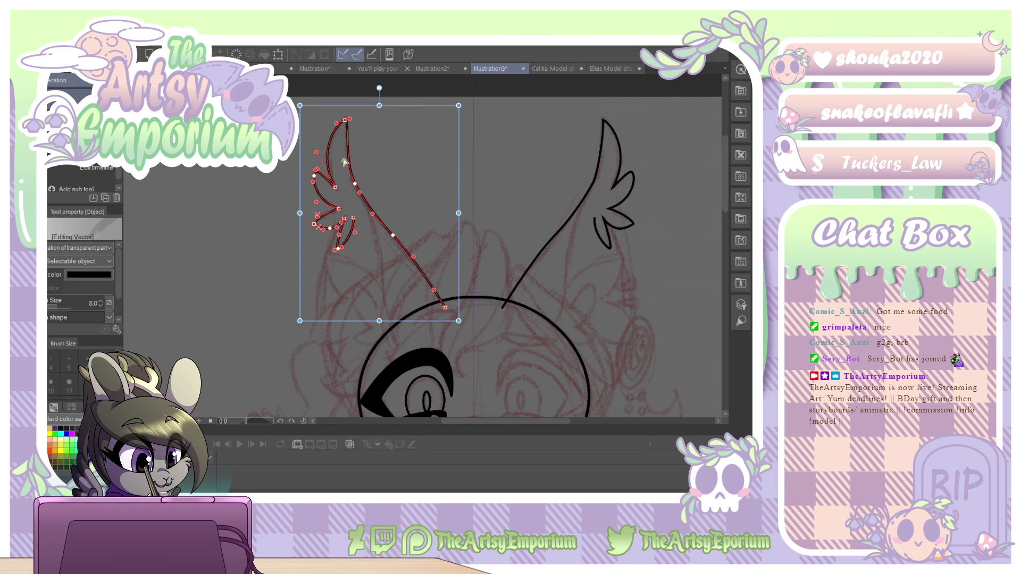
left_click_drag(434, 290, 437, 292)
left_click(557, 237)
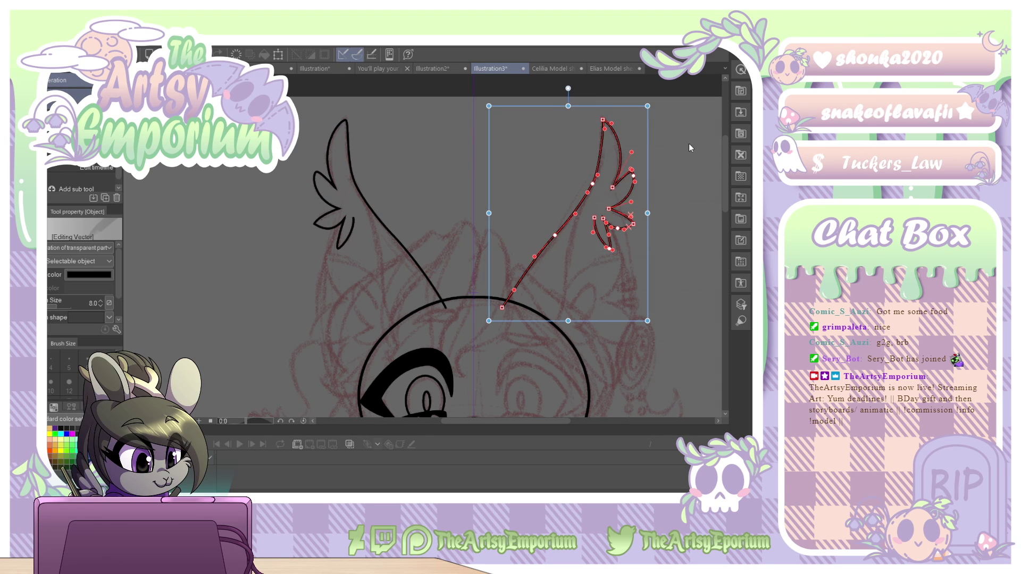
key("Delete")
Draw a curve for the left ear's inner fold from the bend of the ear's inner edge down into the head outline.
scroll(713, 188, "down", 5)
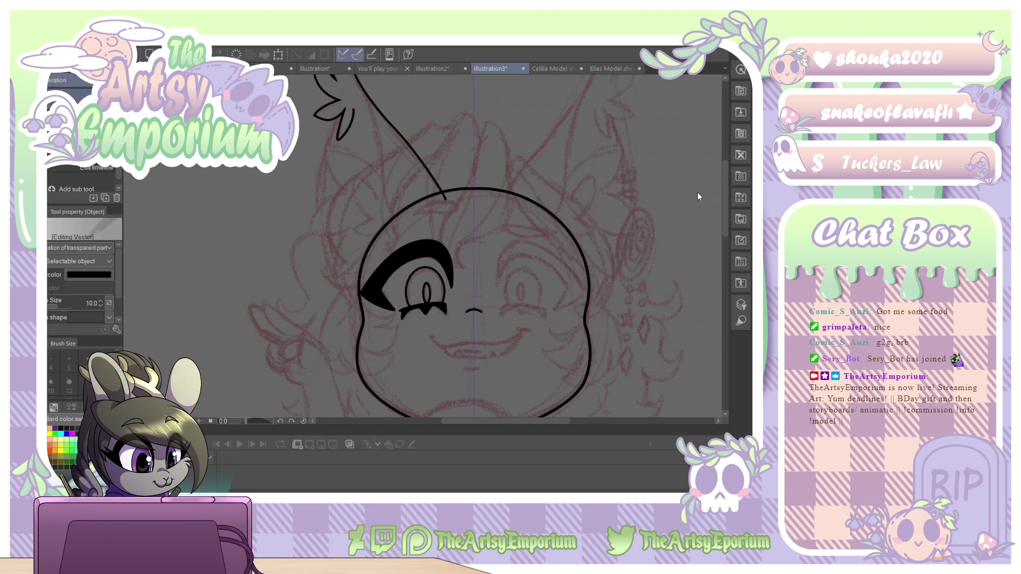
key("u")
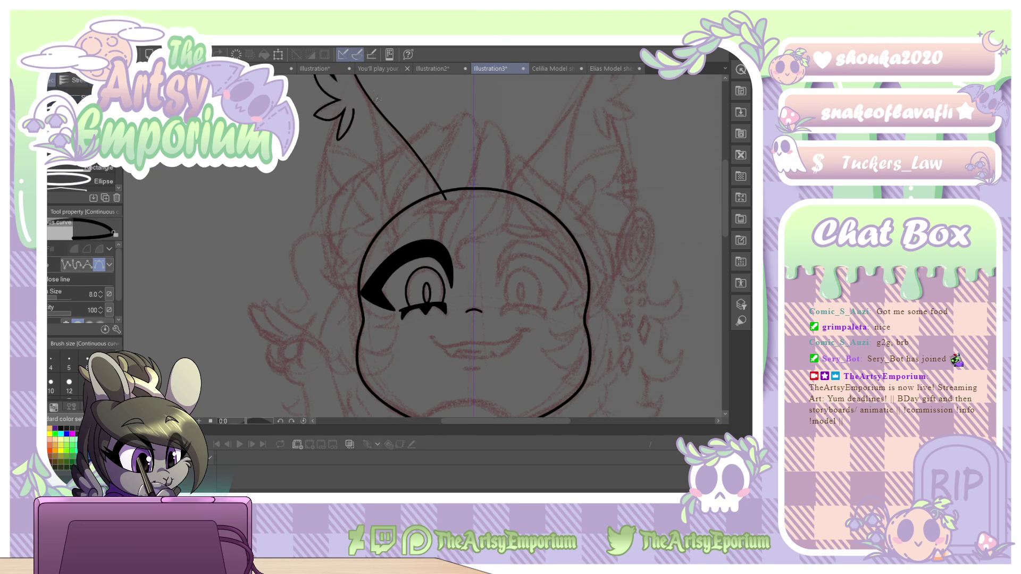
left_click_drag(364, 90, 371, 105)
left_click_drag(379, 141, 380, 150)
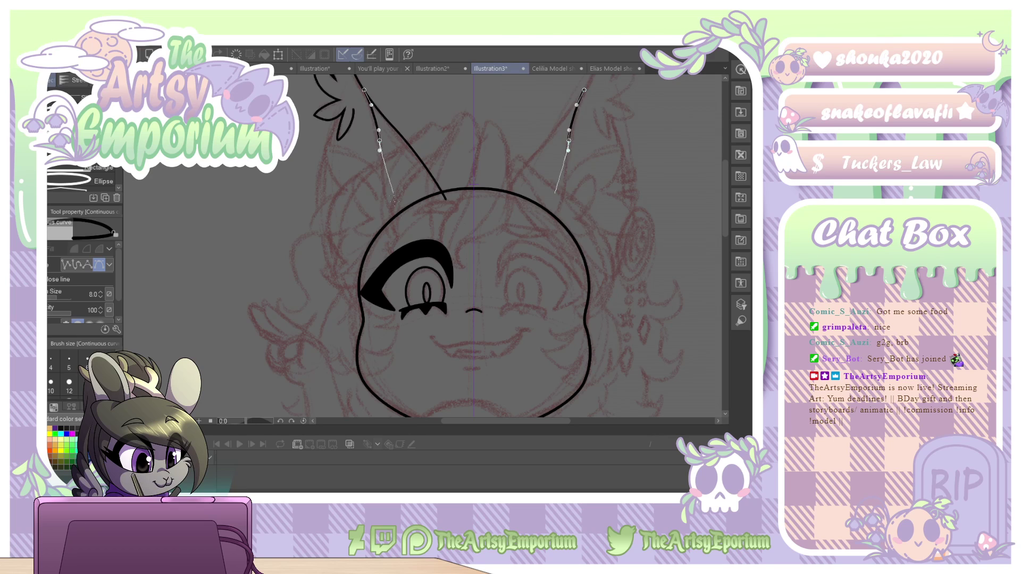
left_click_drag(394, 230, 407, 242)
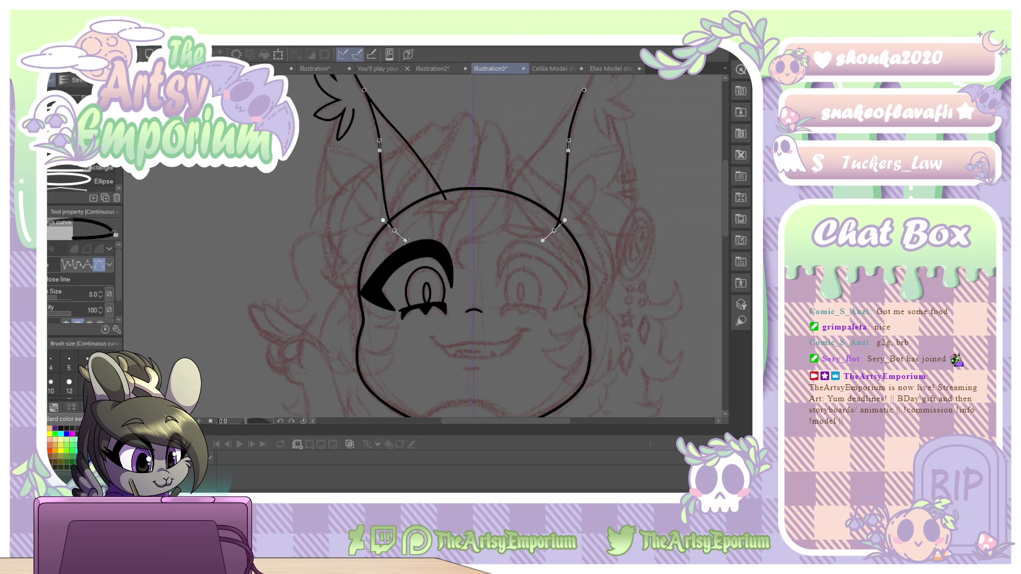
key("Return")
Reshape the upper part of the left ear's fold line by moving its top end and nearby control points.
key("o")
left_click(373, 114)
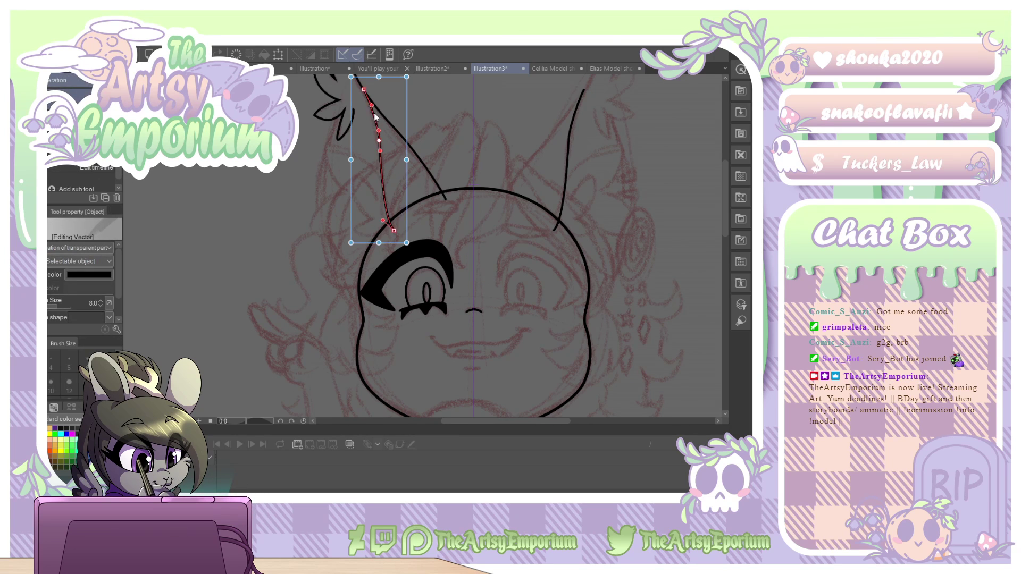
left_click_drag(364, 89, 364, 91)
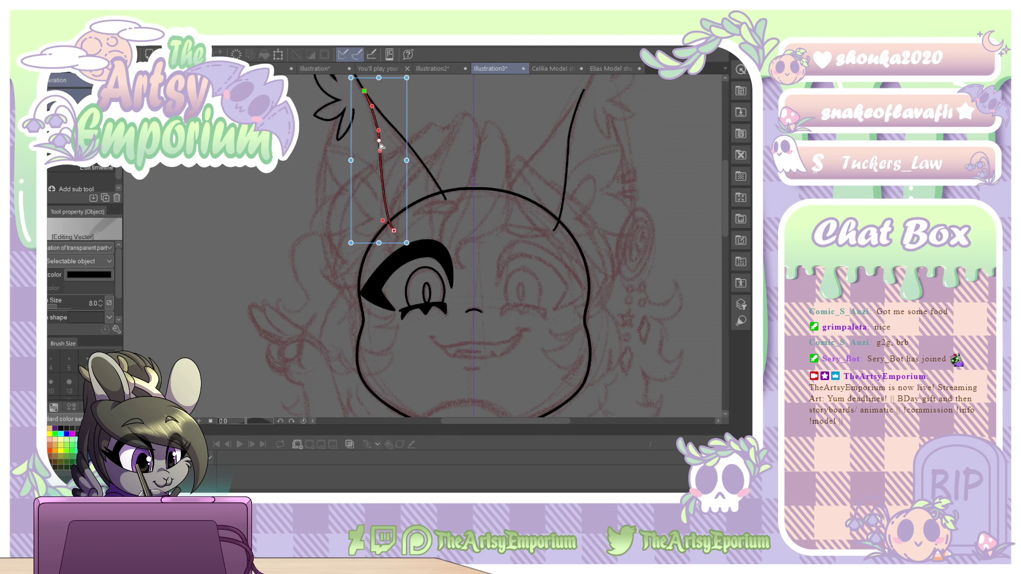
left_click_drag(380, 151, 383, 160)
left_click_drag(371, 106, 374, 110)
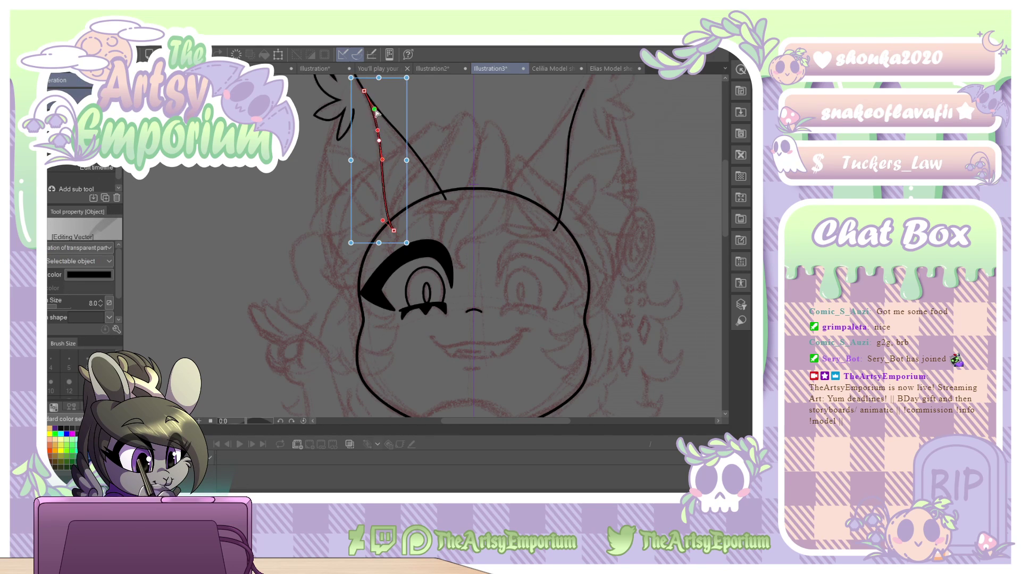
left_click(458, 121)
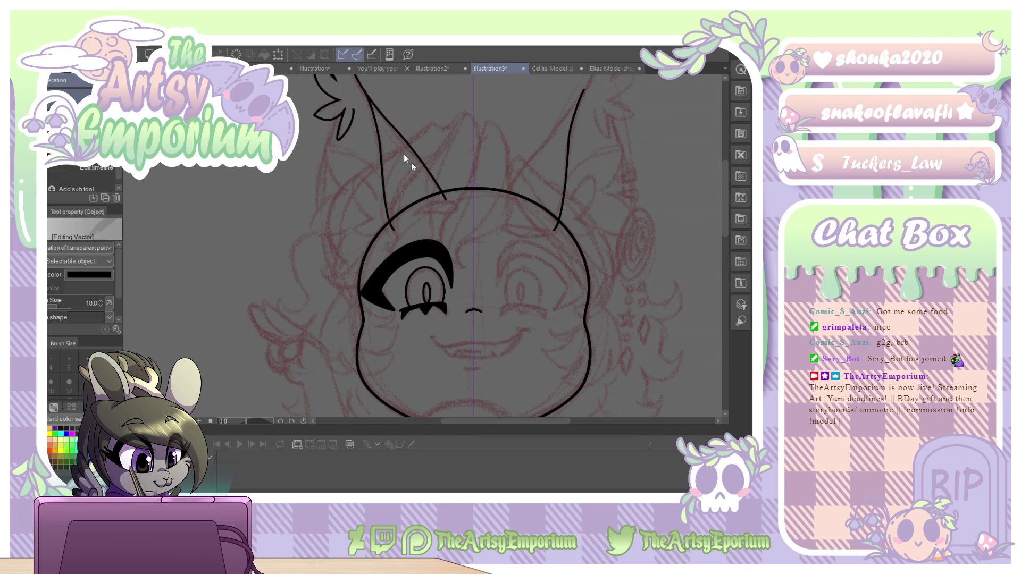
Nudge the top end of the left ear's fold line toward the ear's inner edge.
left_click(373, 106)
left_click(365, 94)
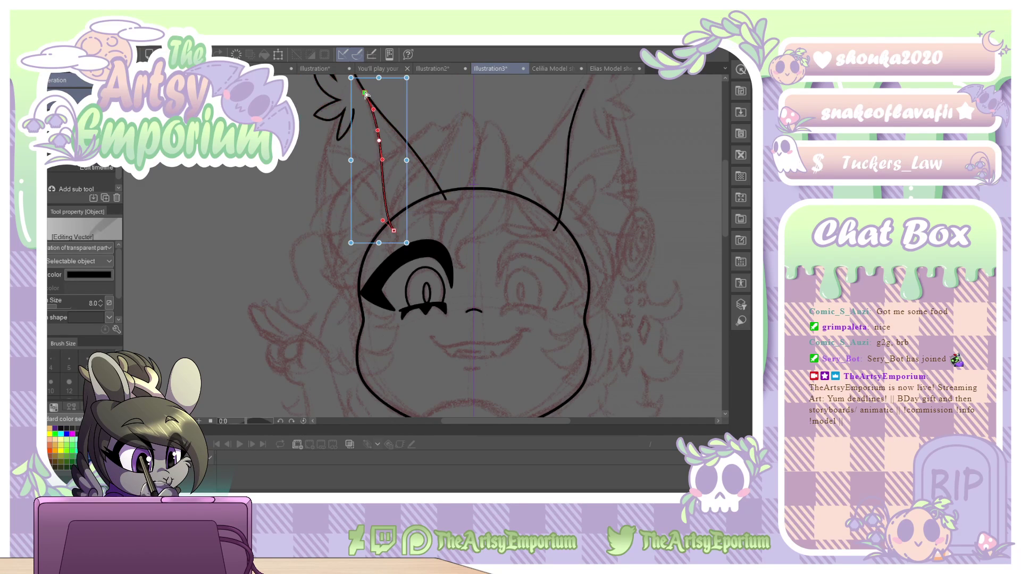
left_click_drag(366, 91, 364, 93)
left_click(432, 94)
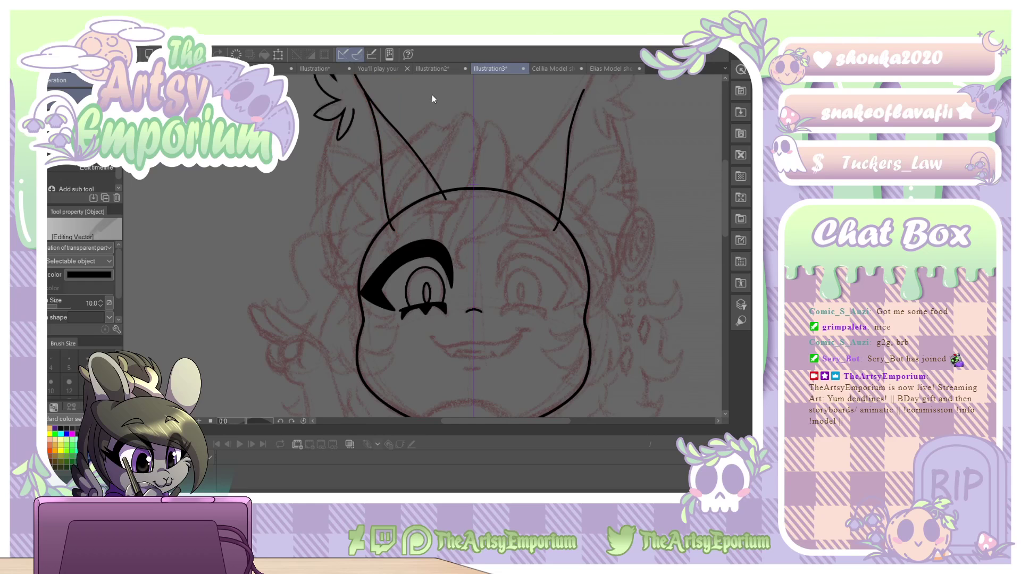
left_click(371, 109)
left_click(364, 94)
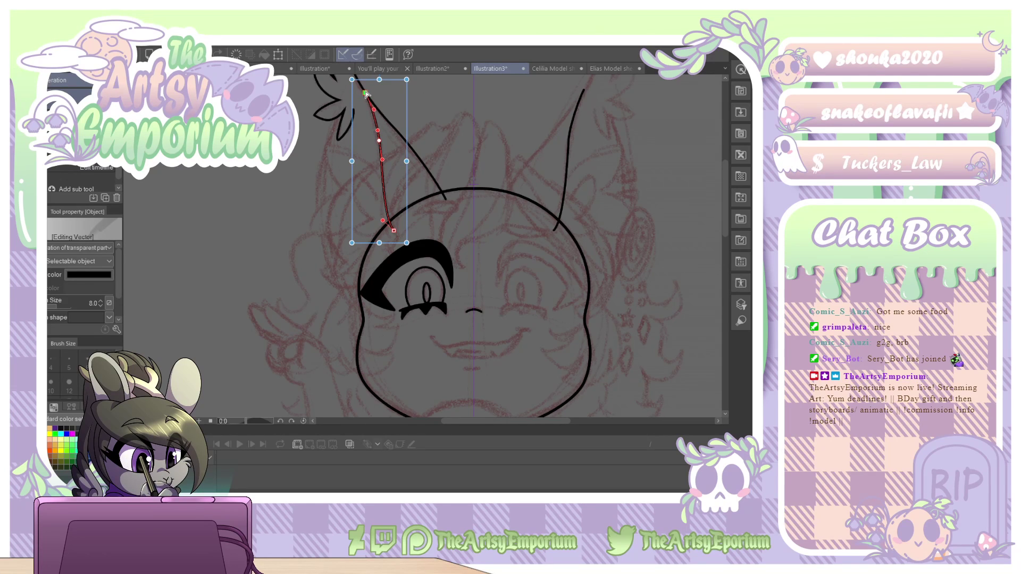
left_click_drag(366, 93, 367, 93)
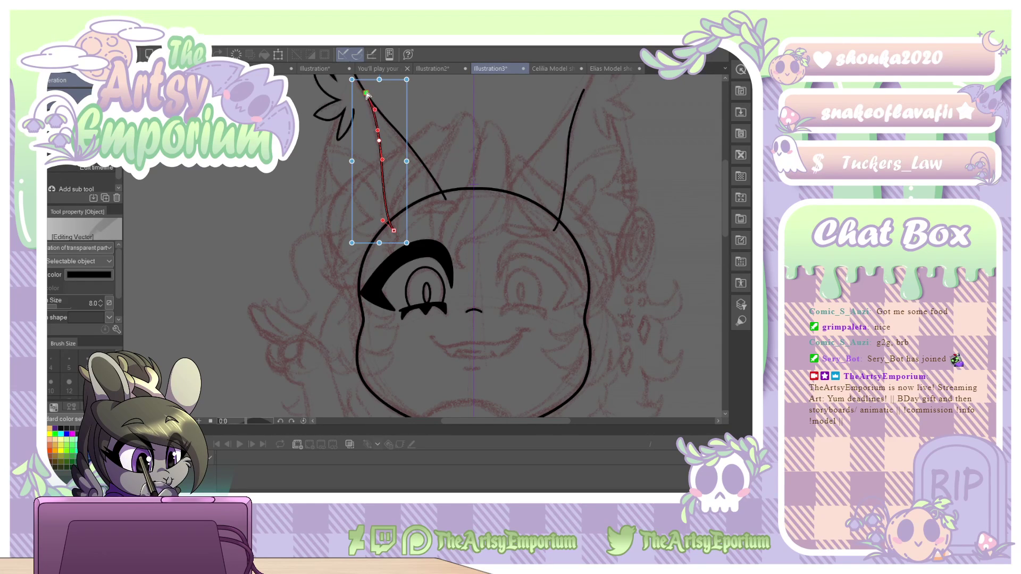
left_click(416, 100)
left_click(374, 110)
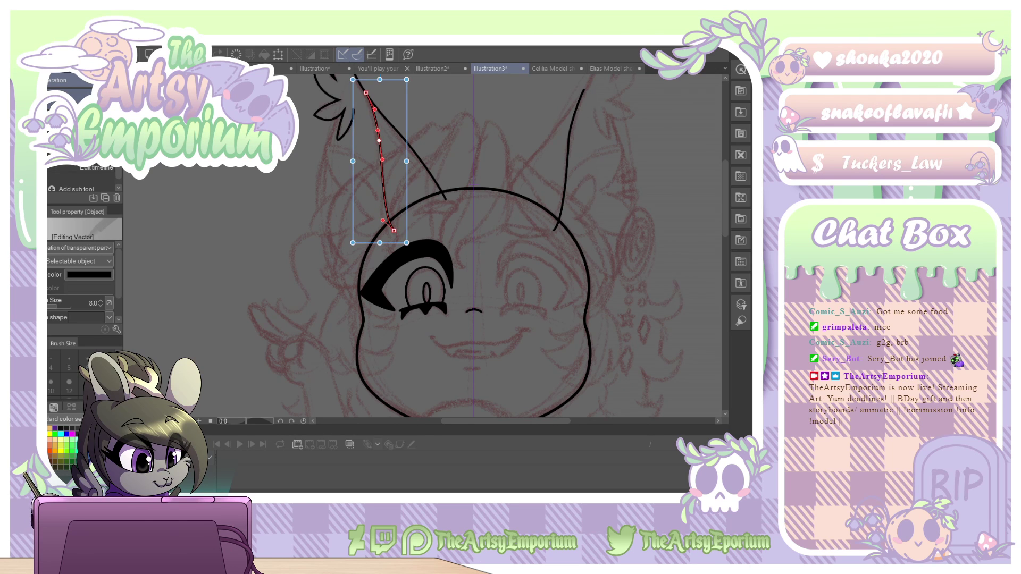
Align the top end of the left ear's fold line so it meets the ear's inner edge cleanly.
key("ctrl+plus")
key("ctrl+plus")
mouse_move(265, 85)
left_mouse_down()
mouse_move(684, 470)
mouse_move(428, 309)
mouse_move(440, 330)
left_mouse_up()
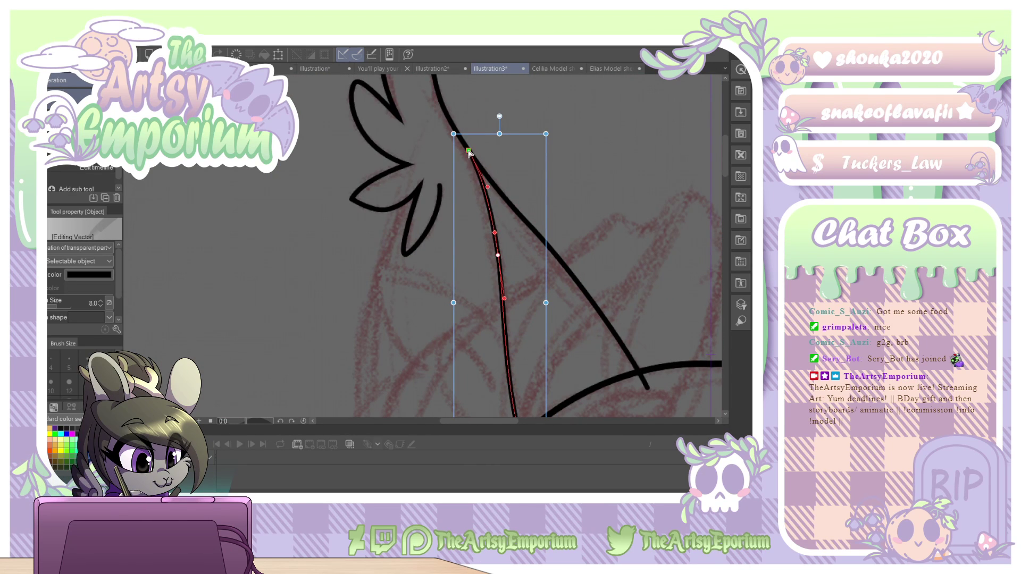
left_click_drag(468, 152, 473, 155)
left_click(601, 181)
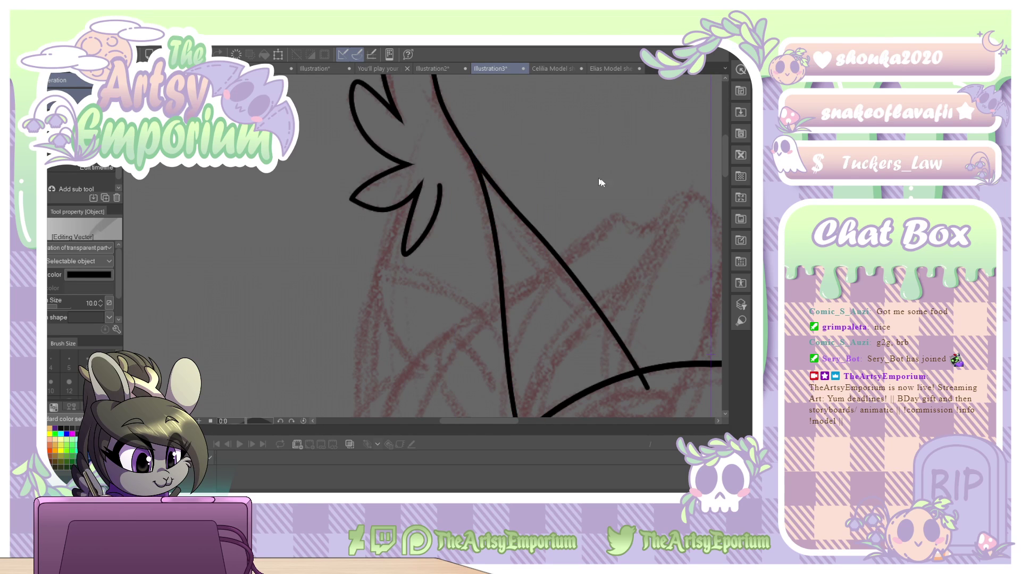
Delete the mirrored copy of the ear fold line on the right side of the head.
key("ctrl+minus")
key("ctrl+minus")
key("ctrl+minus")
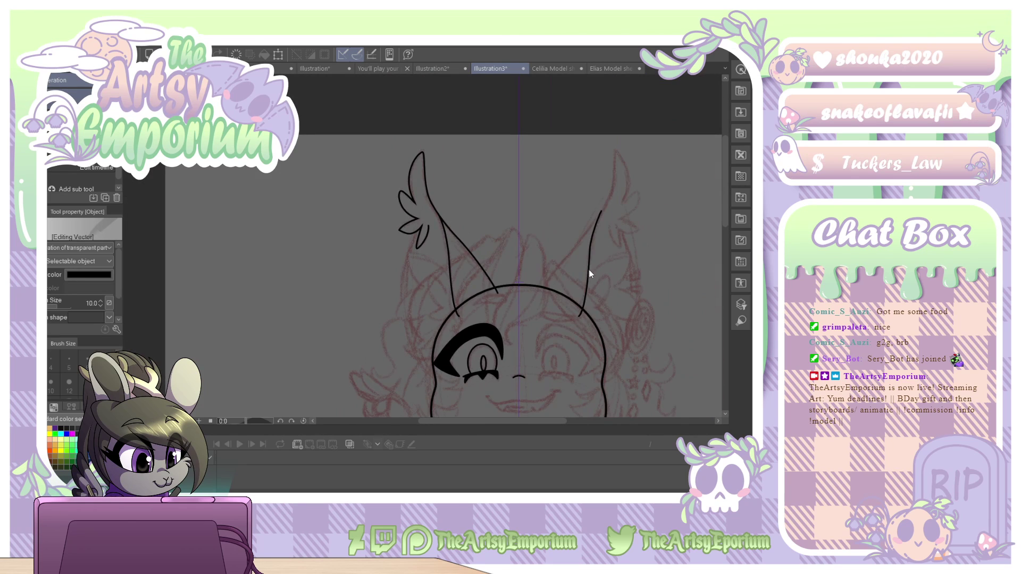
left_click(589, 270)
key("Delete")
Draw the left ear's outer edge as one bowed curve from the lowest fur tuft down to the cheek.
scroll(723, 173, "down", 5)
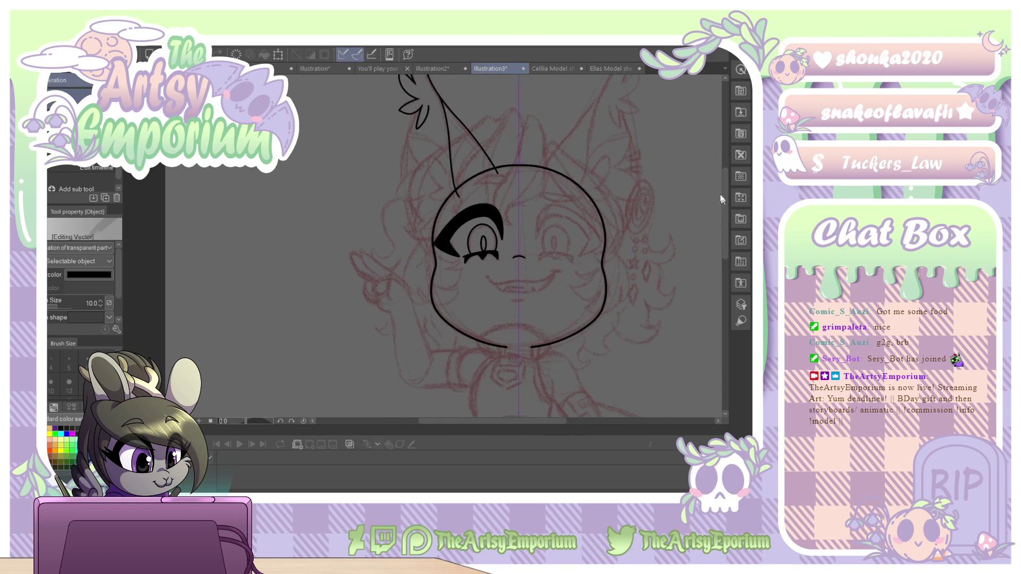
key("u")
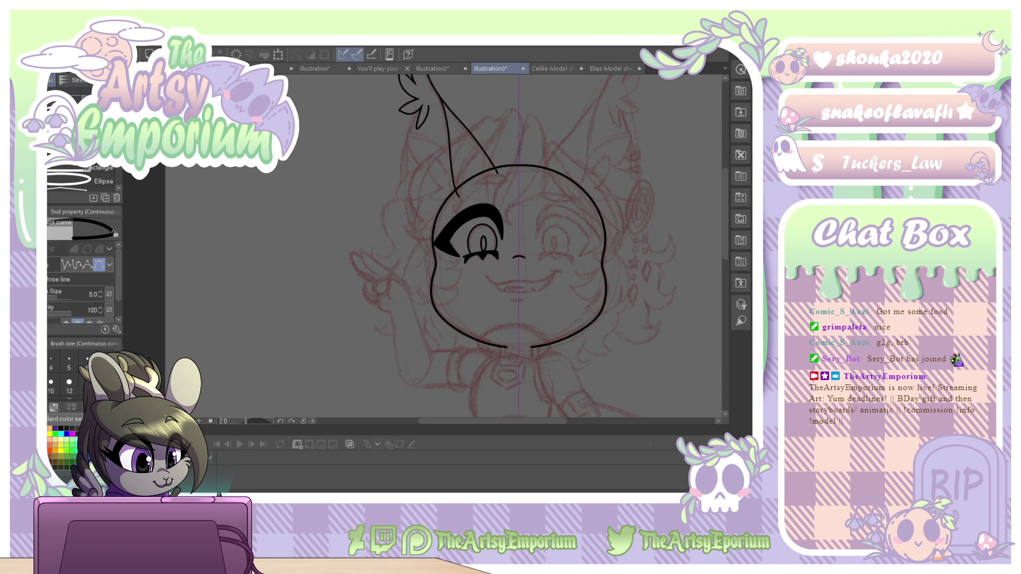
left_click_drag(418, 105, 410, 121)
left_click_drag(434, 258, 493, 293)
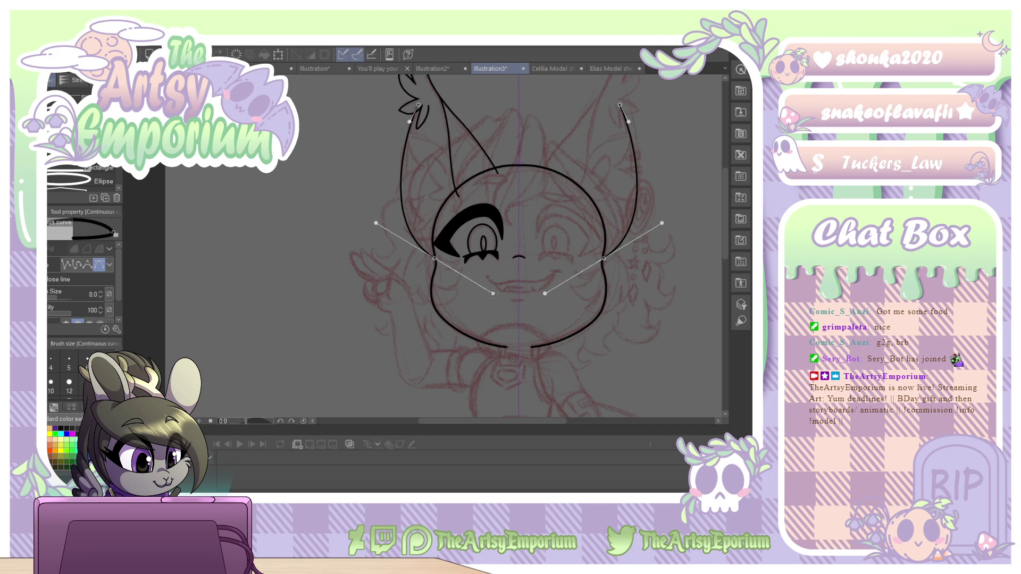
key("Return")
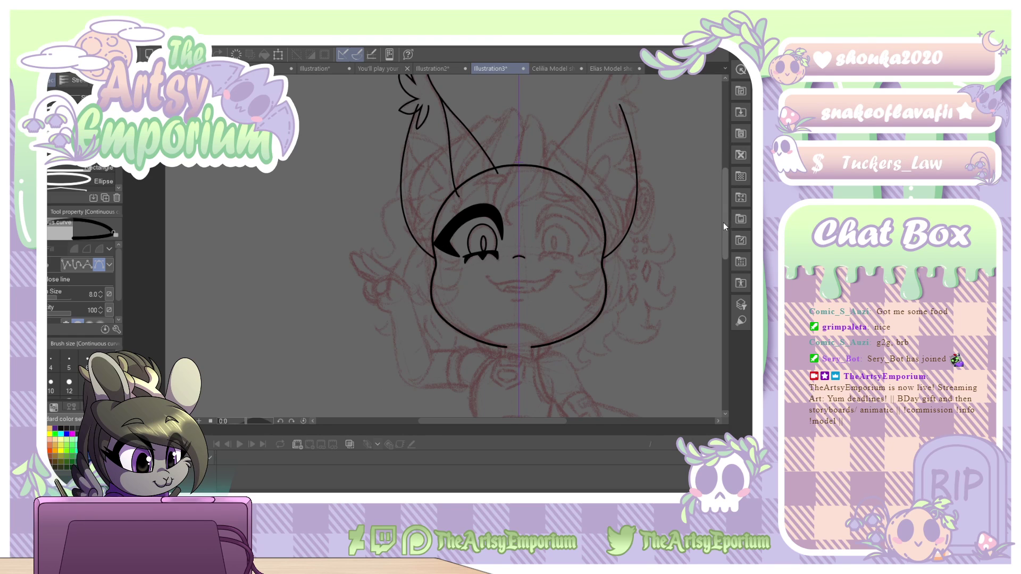
Duplicate the left ear's outer edge line and place the copy slightly inside the original.
key("o")
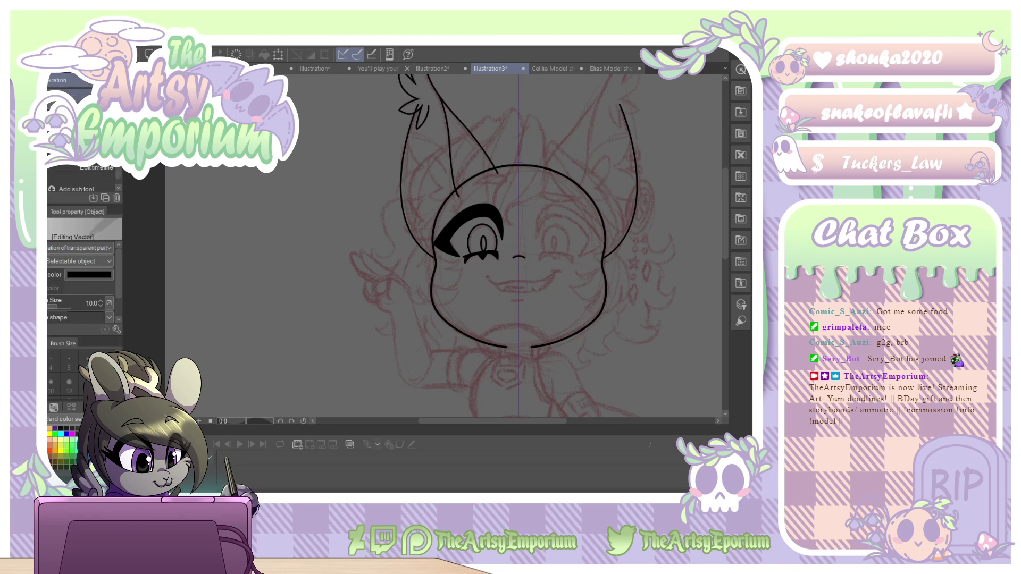
left_click(401, 190)
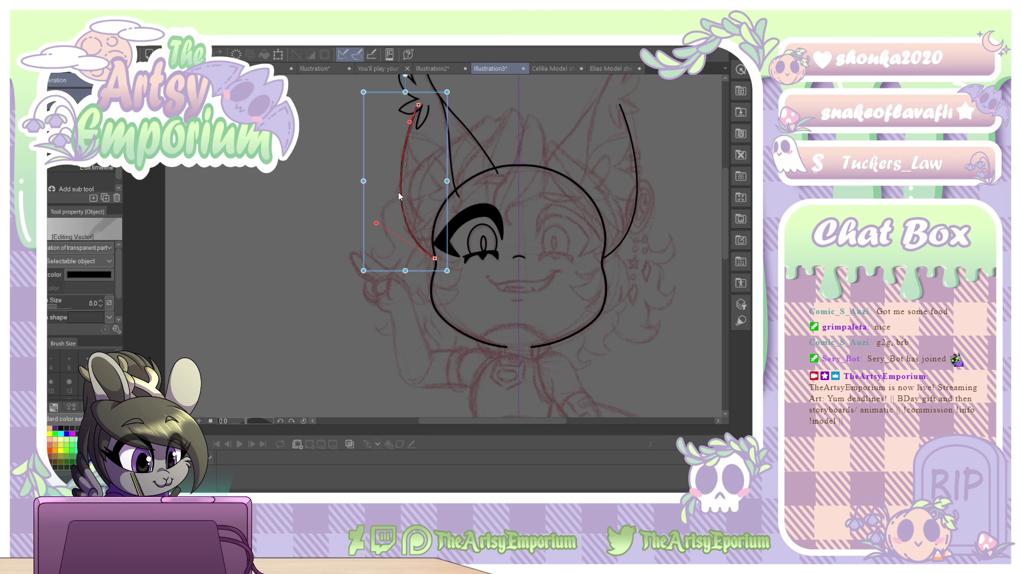
left_click_drag(448, 219, 450, 208)
left_click(512, 121)
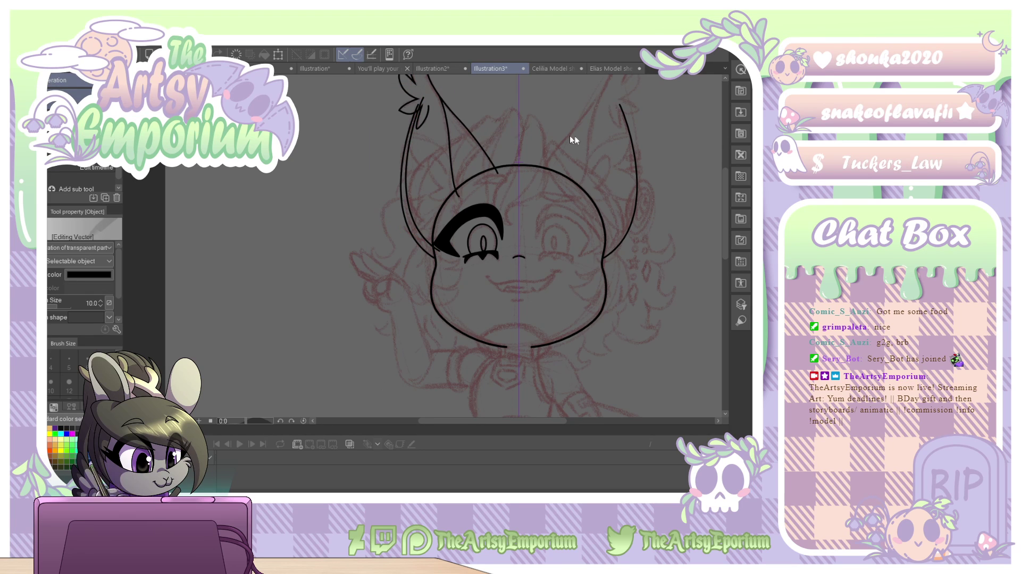
Delete the mirrored copy of the left ear's outer edge line on the right side of the head.
left_click(635, 166)
key("Delete")
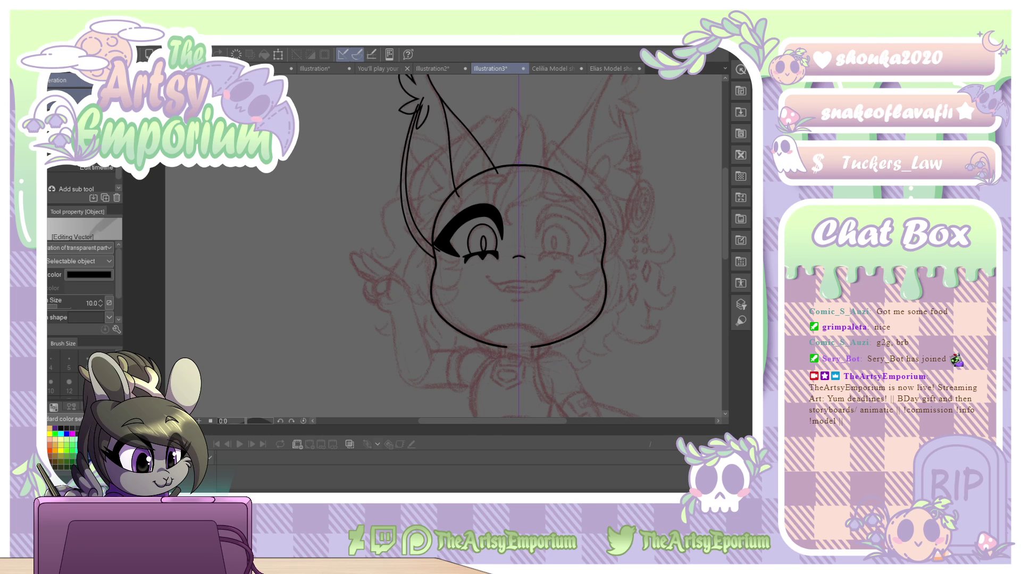
key("e")
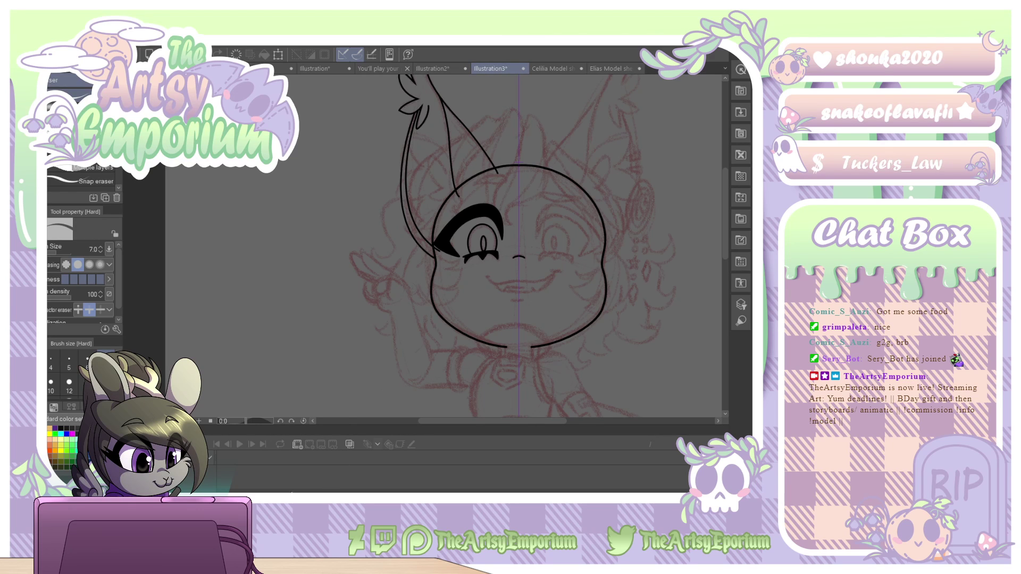
Draw a jagged fur line with three rounded tufts inside the left ear, from the fold line down to the head outline.
key("u")
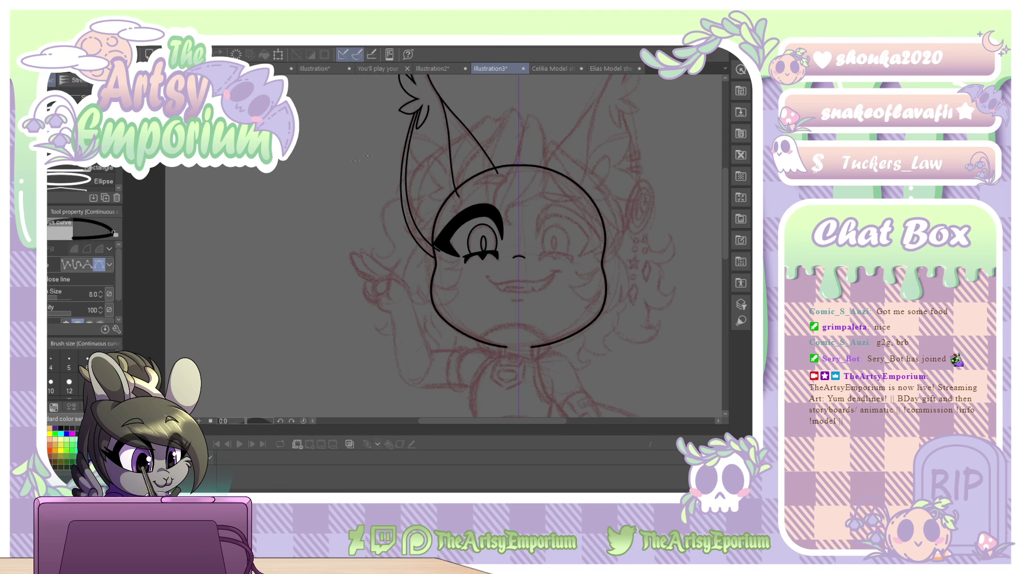
left_click(454, 161)
left_click(447, 148)
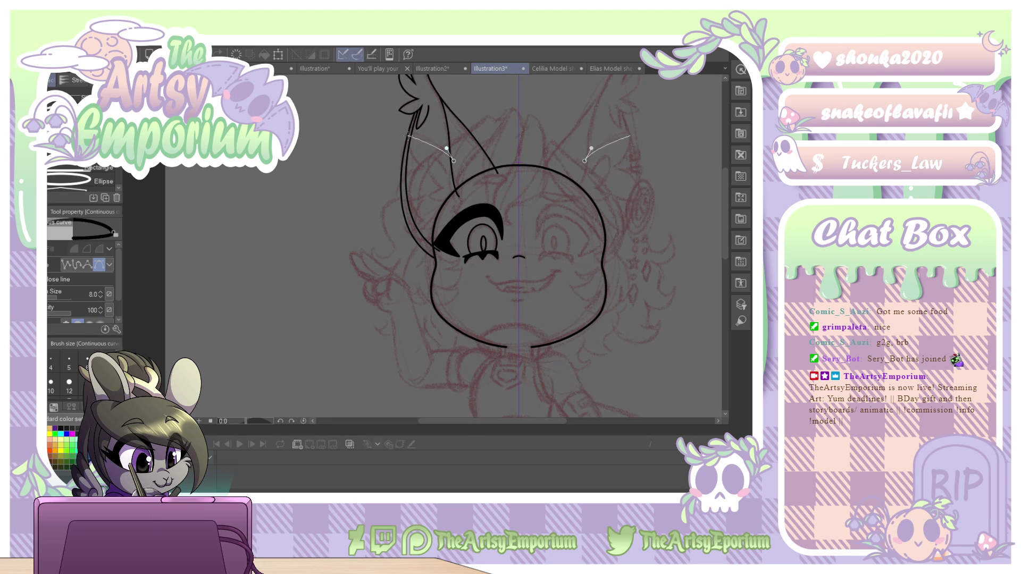
left_click(427, 133)
left_click(406, 137)
left_click(382, 142)
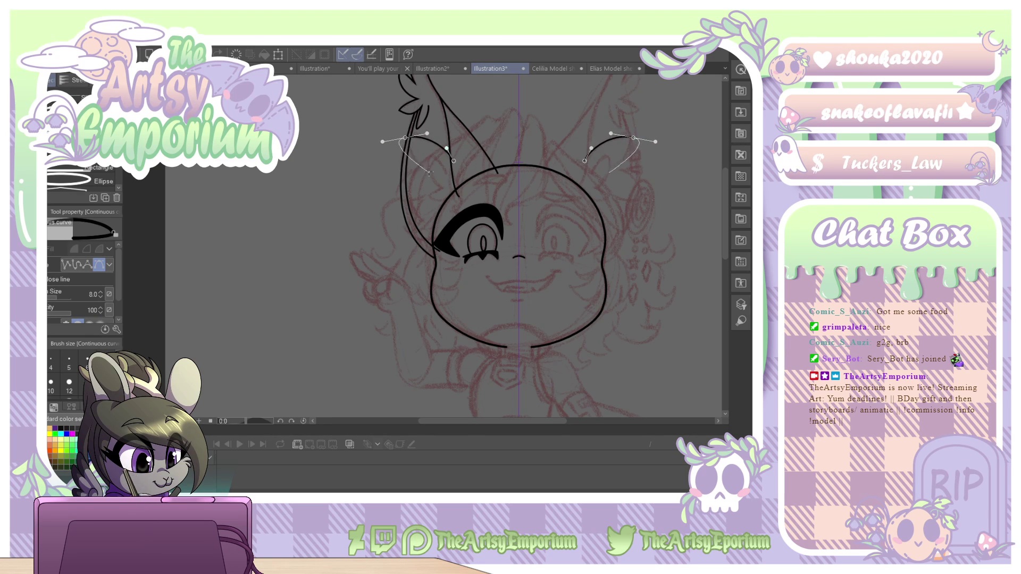
left_click(423, 167)
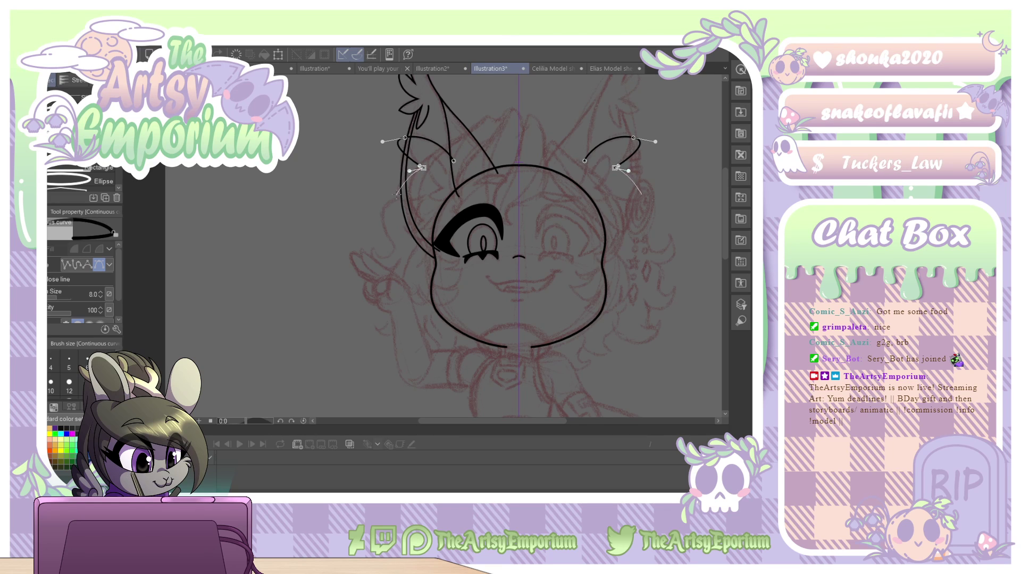
left_click(399, 199)
left_click_drag(425, 196, 417, 211)
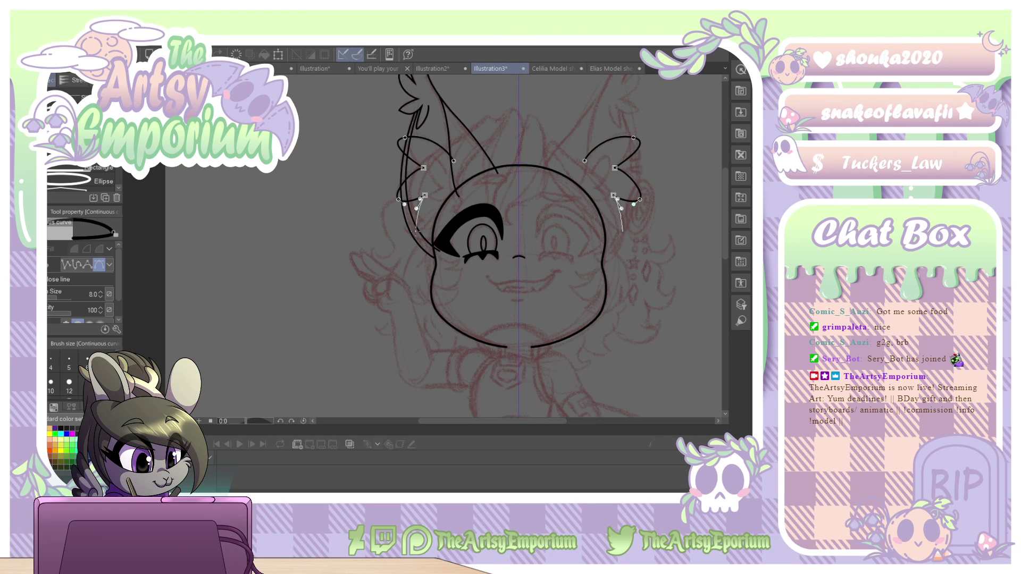
left_click(415, 232)
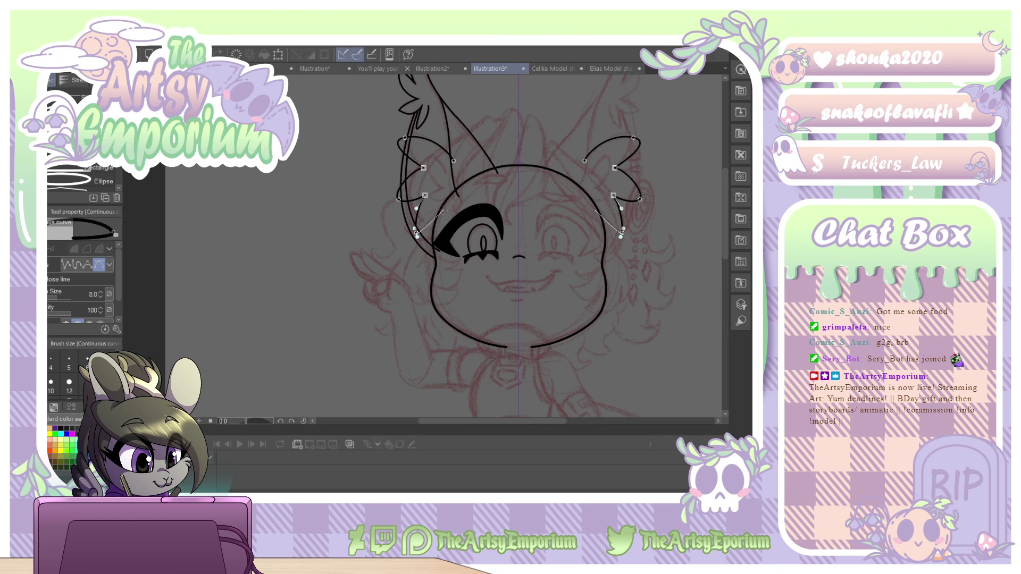
left_click_drag(443, 209, 449, 200)
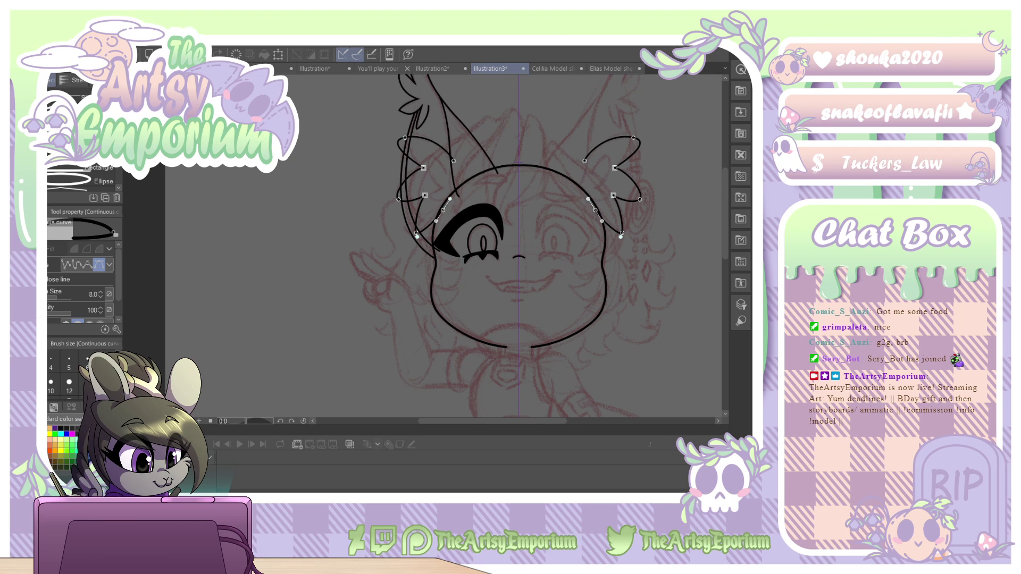
key("Return")
Adjust the top tuft of the left ear's jagged fur line and delete the line's mirrored copy on the right side.
key("o")
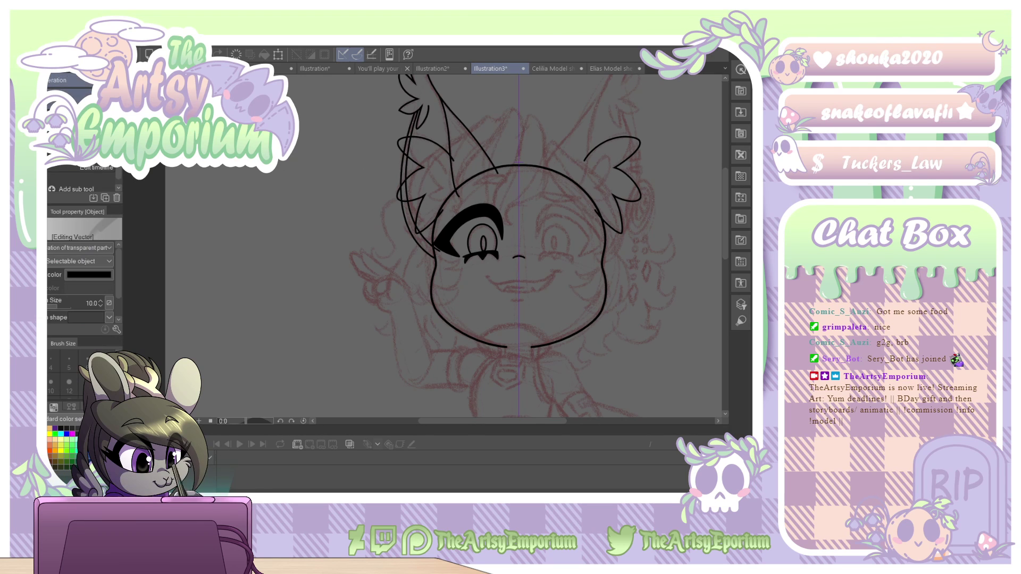
left_click(398, 142)
left_click_drag(383, 142, 412, 161)
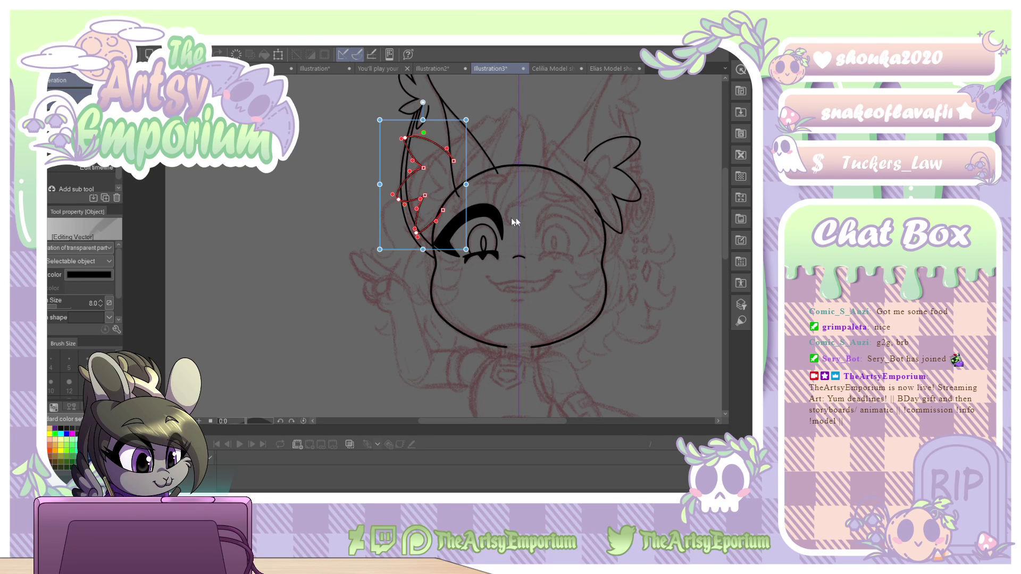
left_click(630, 138)
key("Delete")
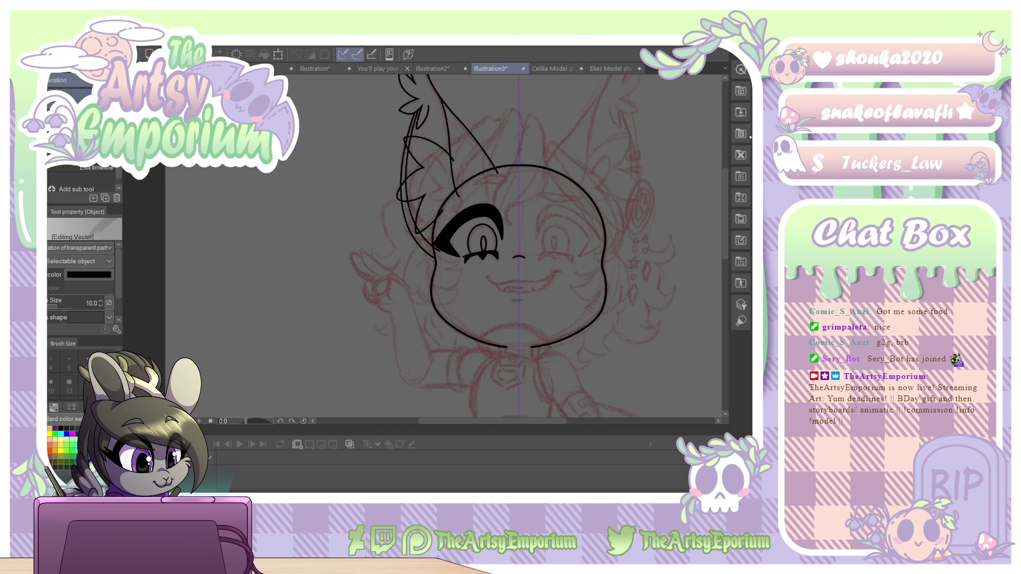
Refine the lower end and bottom tip of the left ear's jagged fur line where it meets the head outline.
key("ctrl+plus")
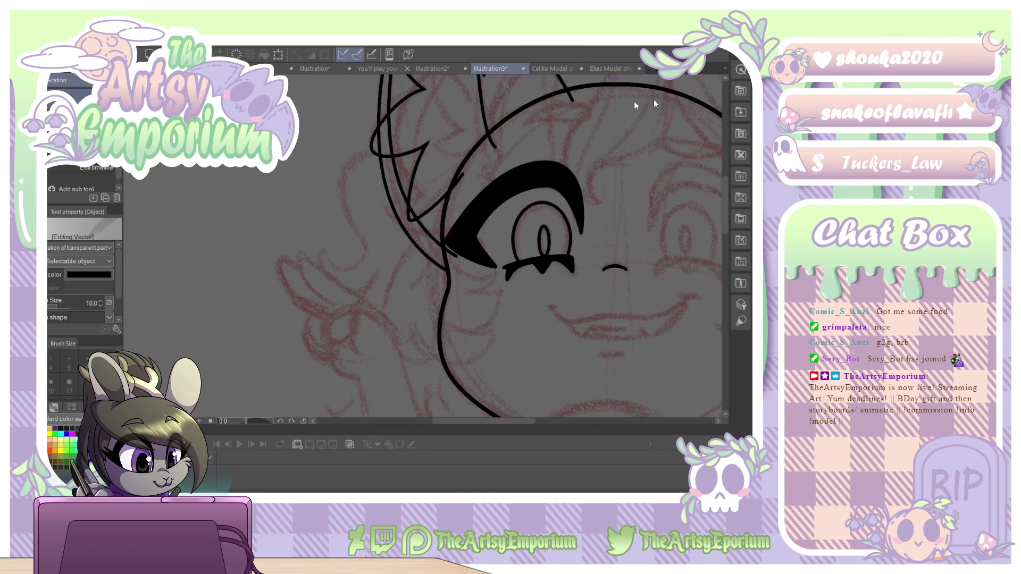
left_click(461, 178)
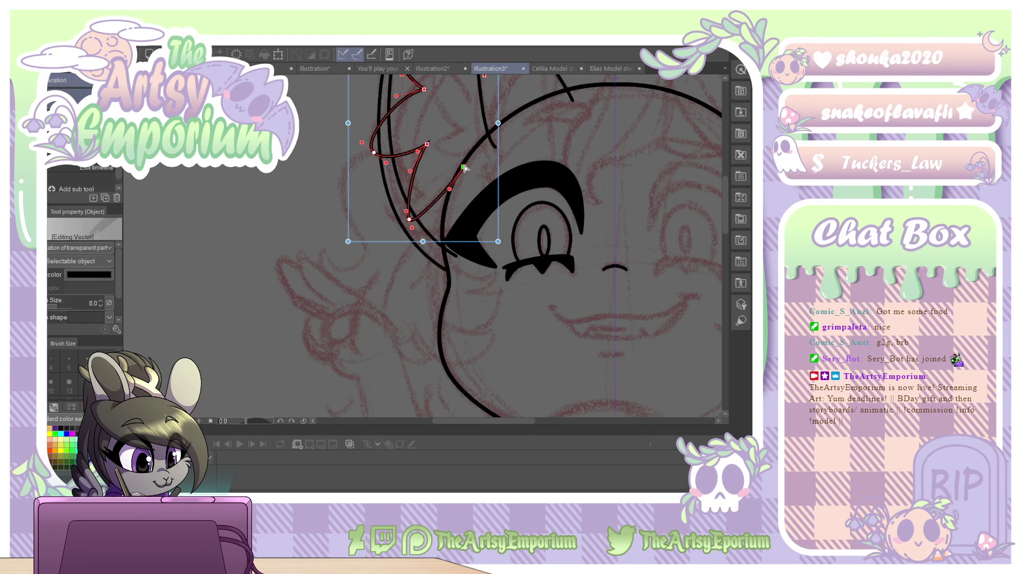
left_click_drag(411, 227, 410, 226)
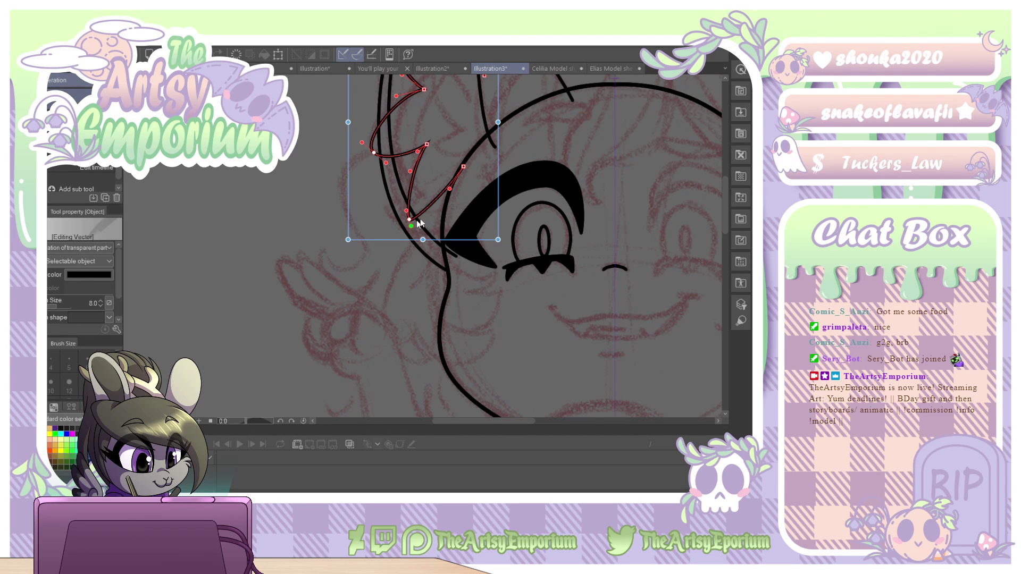
Draw a smaller two-pointed fur tuft inside the left ear, between the jagged fur line and the fold line.
scroll(725, 183, "up", 3)
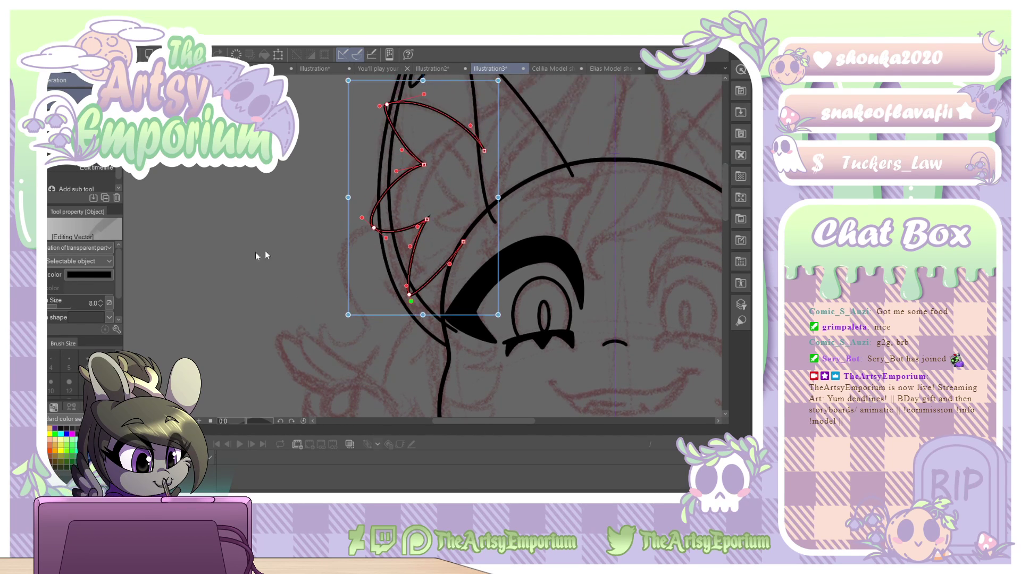
key("u")
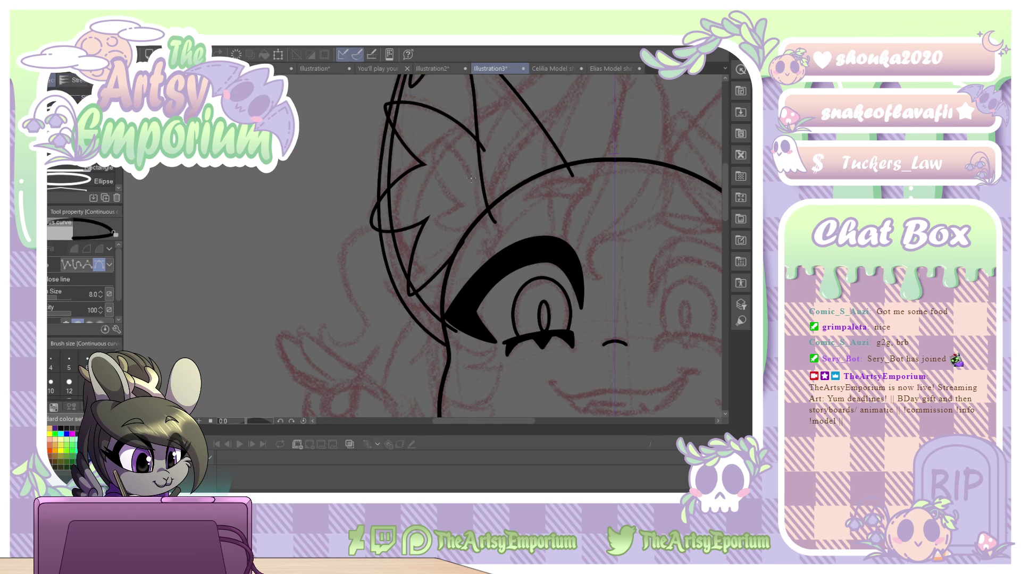
left_click_drag(469, 173, 468, 172)
left_click_drag(442, 138, 435, 138)
left_click_drag(457, 203, 482, 219)
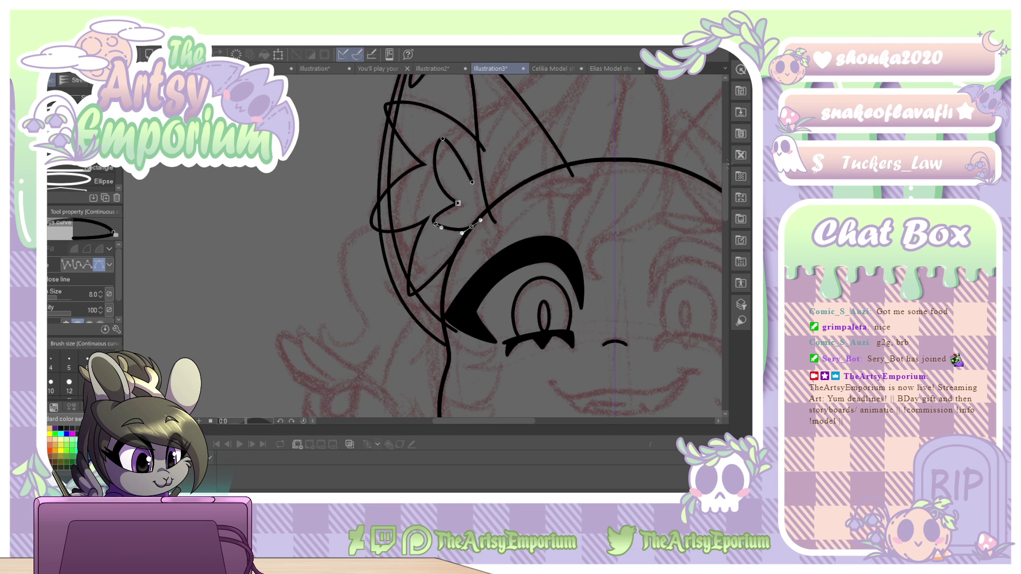
key("Return")
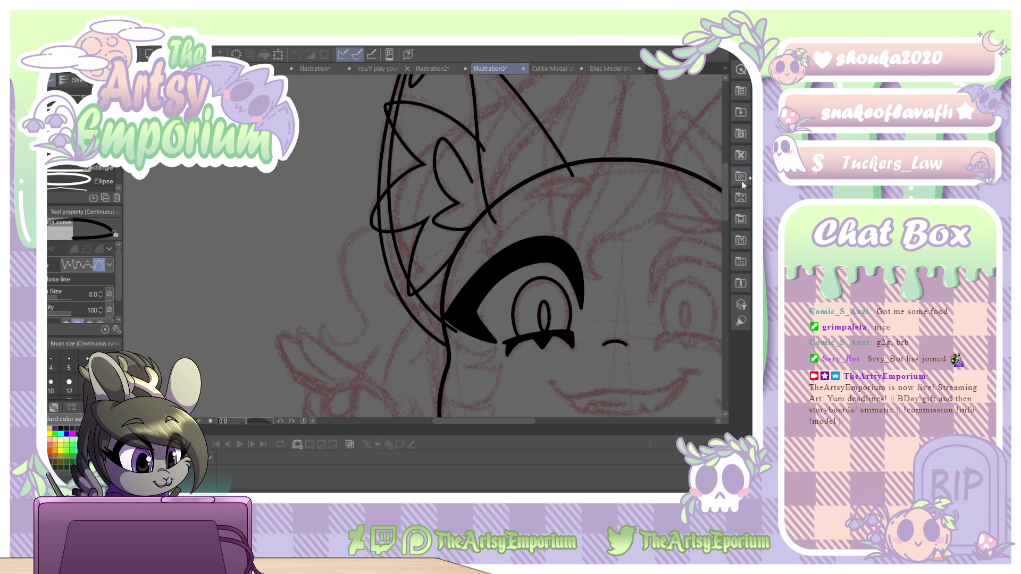
Delete the mirrored copy of the small inner ear tuft on the right side of the head.
key("ctrl+minus")
key("ctrl+minus")
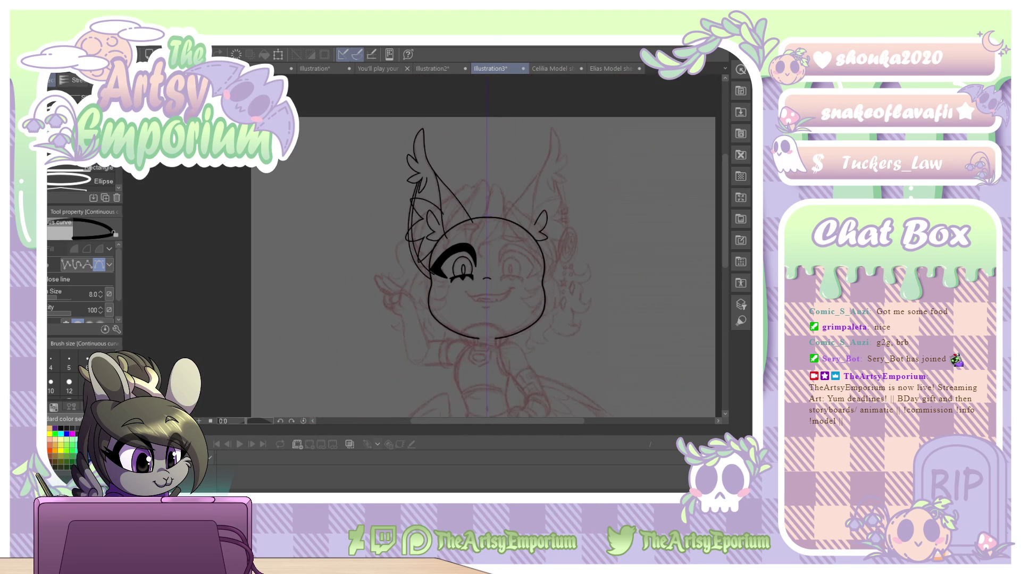
key("o")
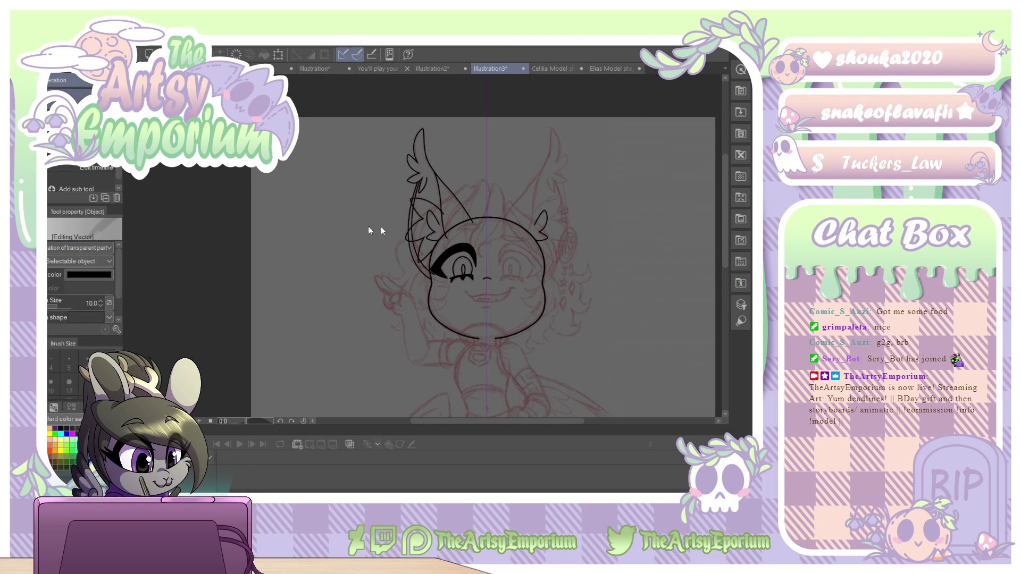
left_click(540, 216)
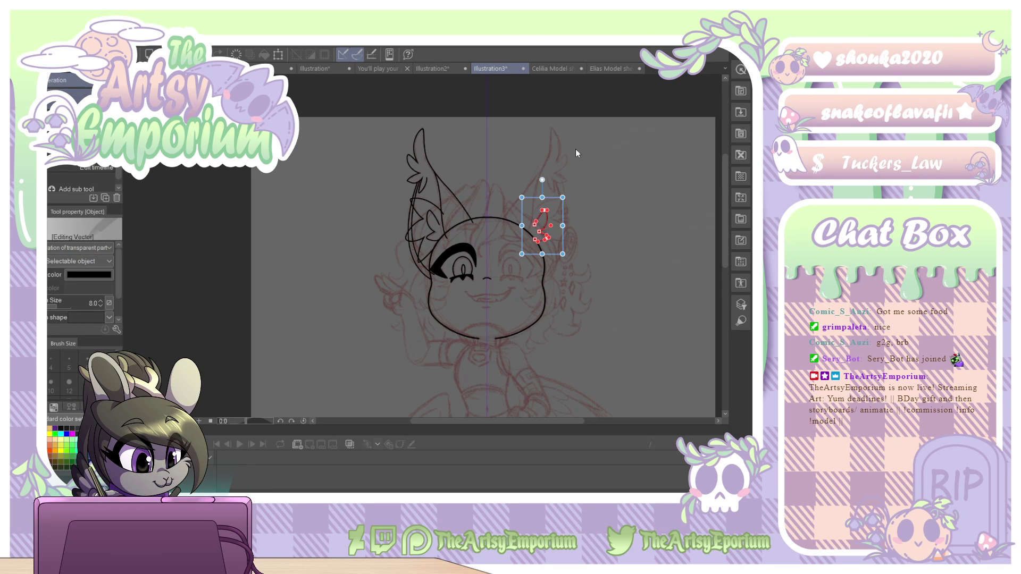
key("Delete")
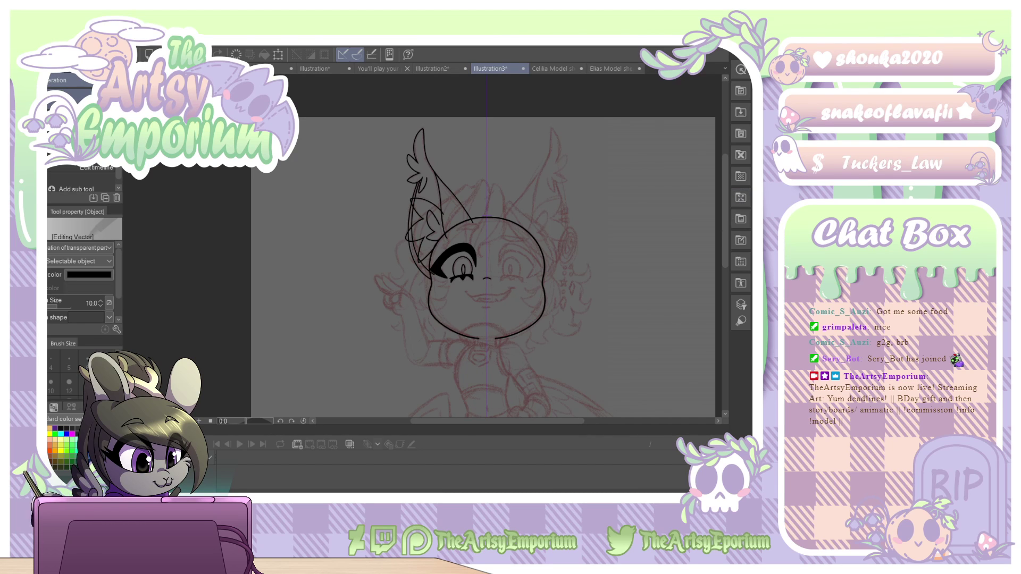
Draw the left cheek fluff as one spiked curve from the ear base around the cheek and back up below the eye.
key("ctrl+plus")
key("ctrl+plus")
key("ctrl+plus")
left_click_drag(481, 370, 472, 251)
key("u")
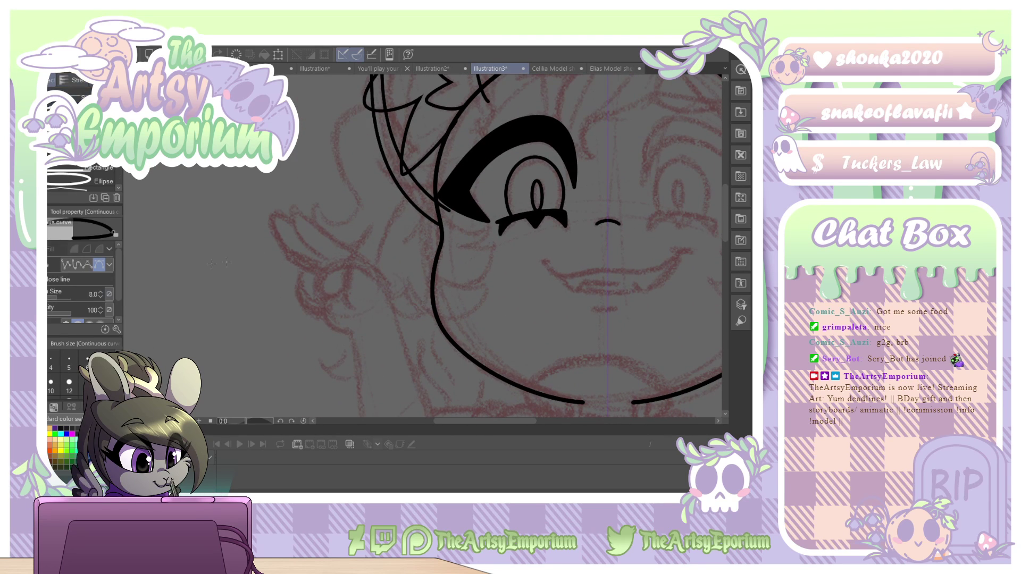
left_click_drag(411, 189, 377, 234)
left_click_drag(423, 314, 478, 321)
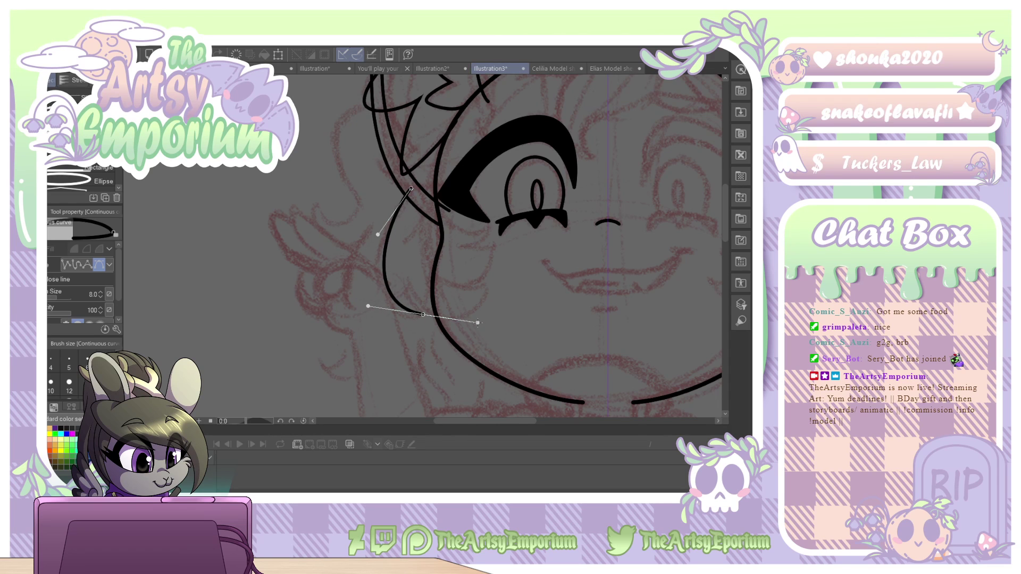
left_click_drag(408, 281, 409, 271)
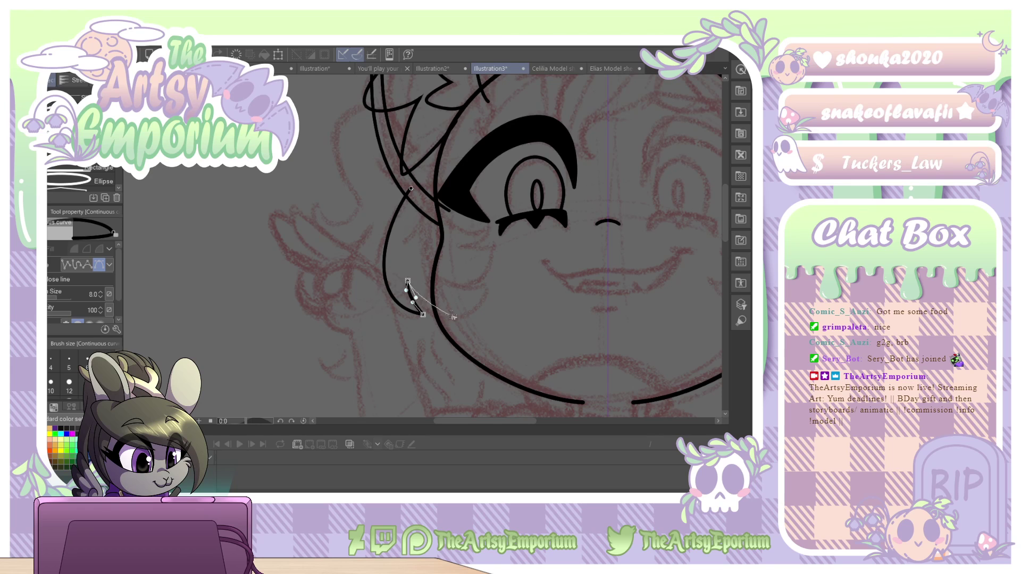
mouse_move(487, 286)
left_mouse_down()
mouse_move(521, 231)
mouse_move(479, 281)
mouse_move(421, 261)
left_mouse_up()
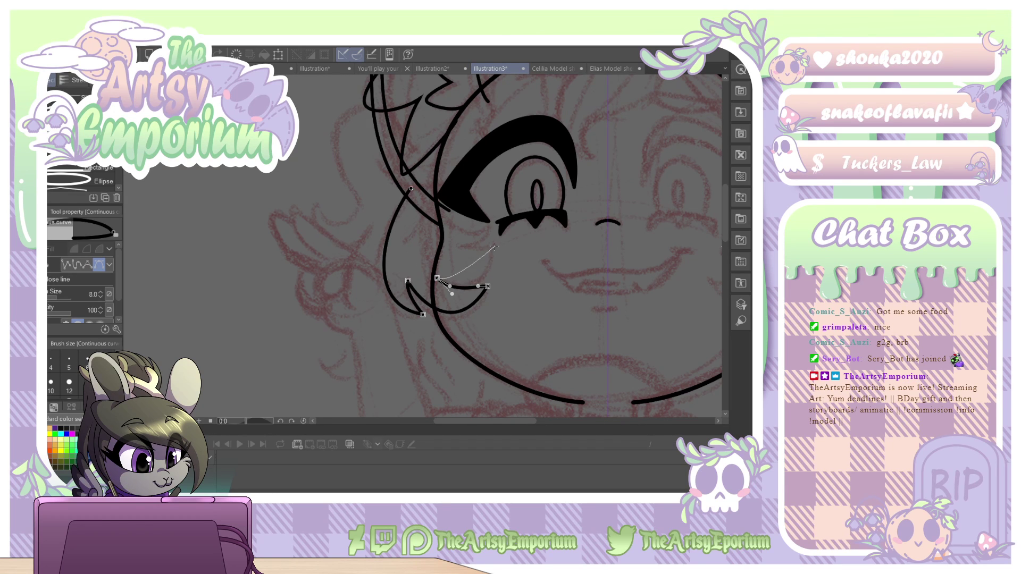
left_click_drag(494, 245, 445, 240)
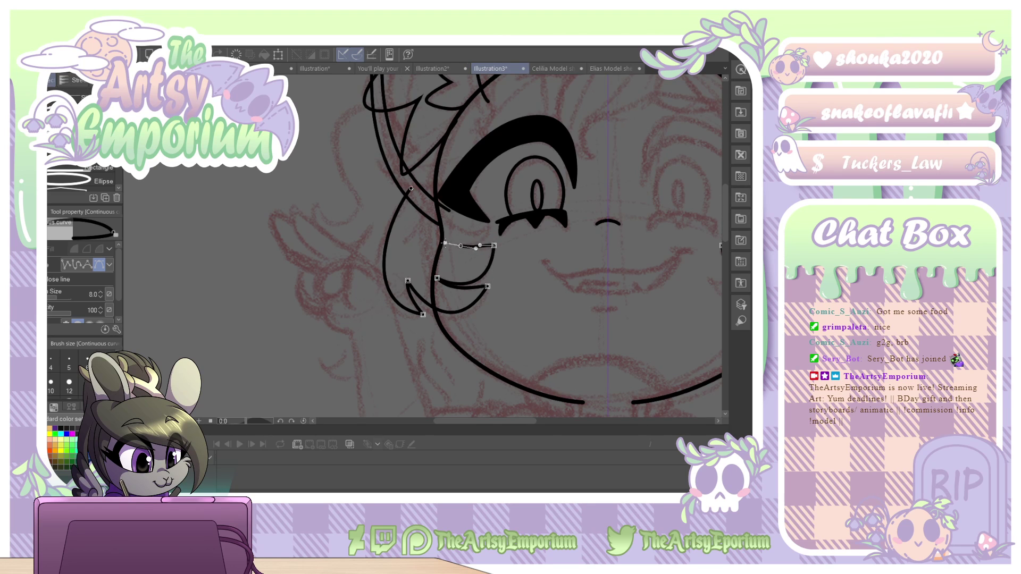
left_click(491, 225)
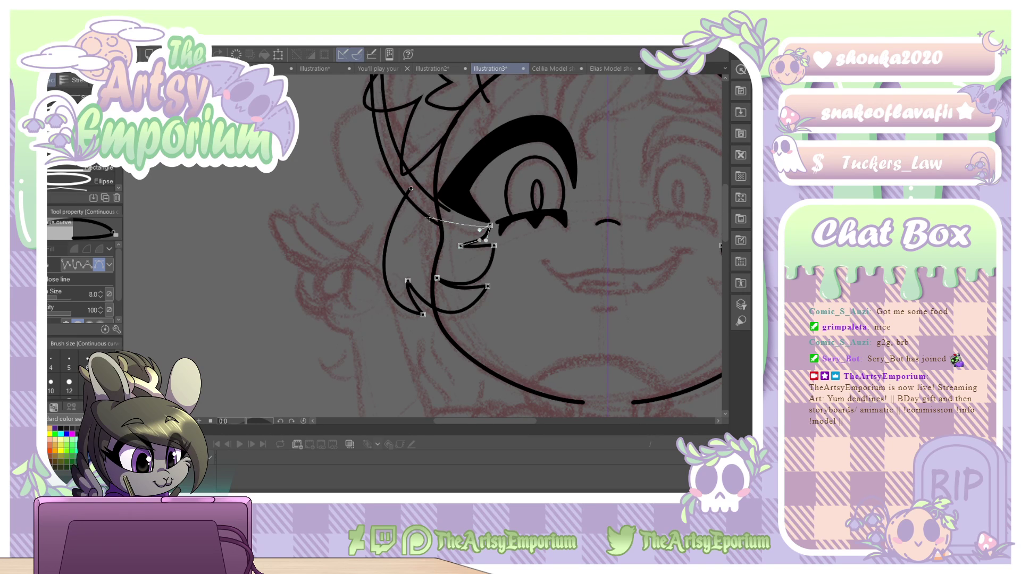
left_click_drag(430, 217, 424, 216)
key("Return")
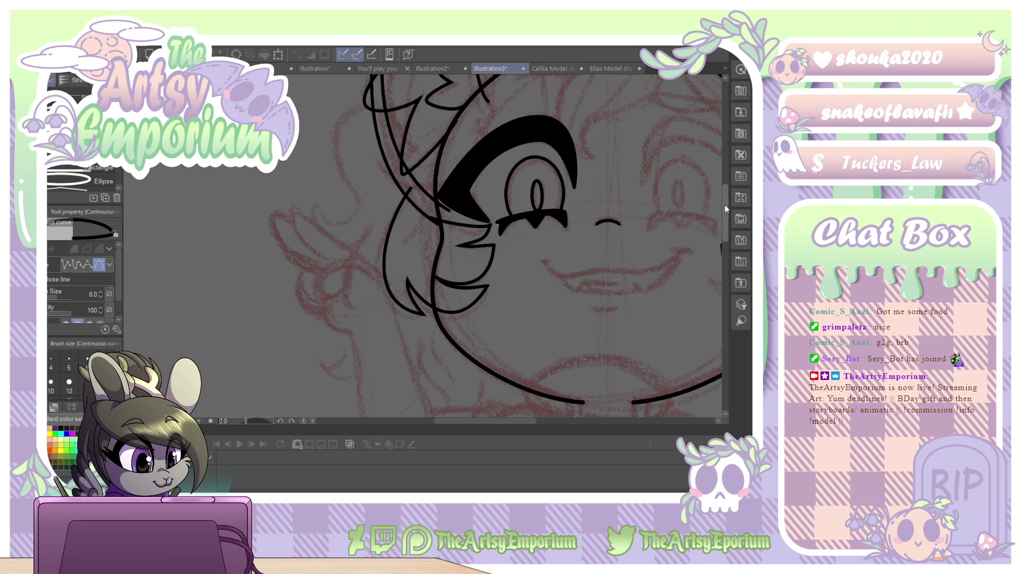
Reshape the left cheek fluff so its outer side bows further outward and its lower spikes curve more fully.
key("o")
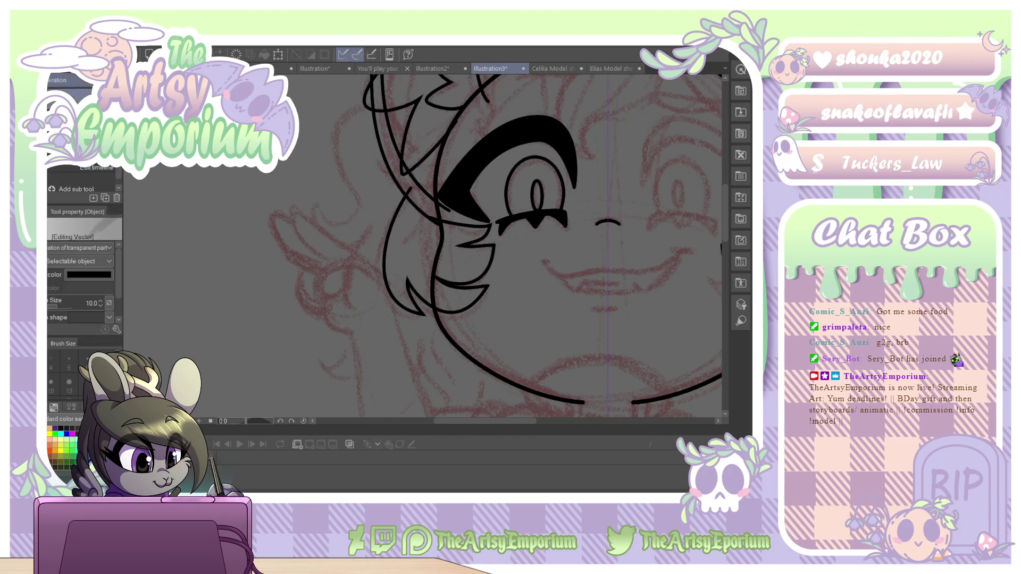
left_click(441, 313)
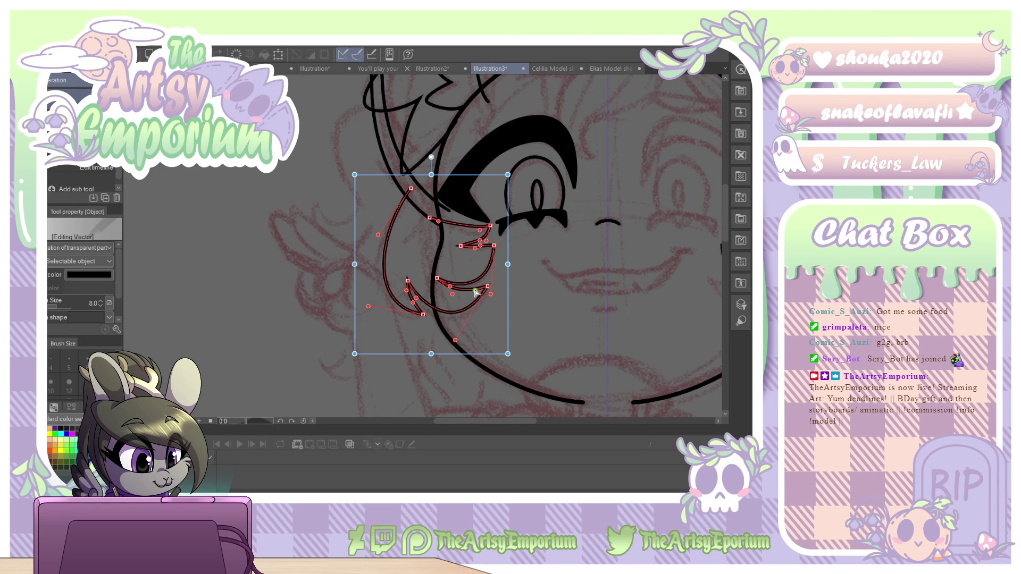
left_click_drag(455, 342, 469, 346)
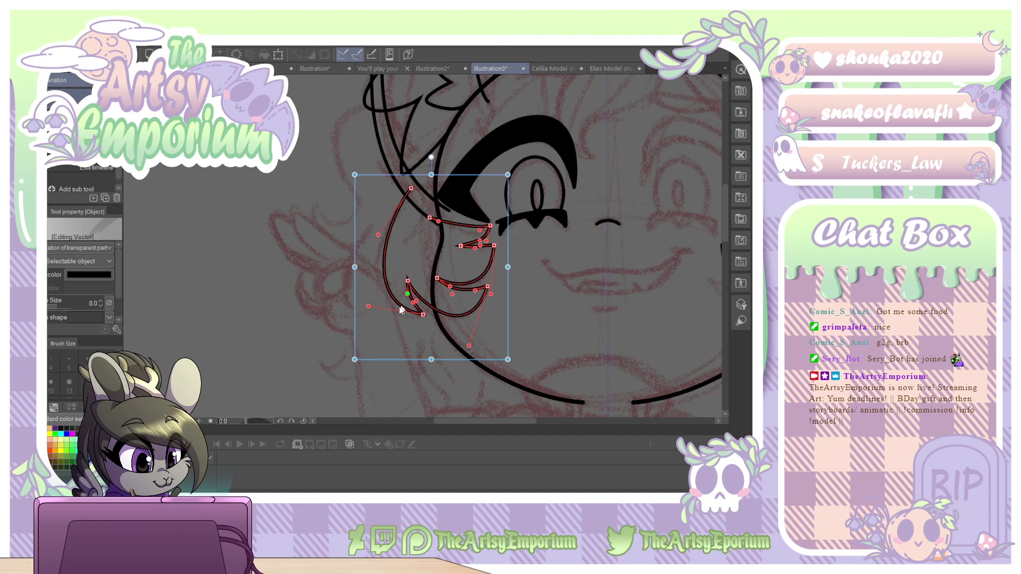
left_click_drag(368, 307, 356, 318)
left_click_drag(378, 235, 364, 237)
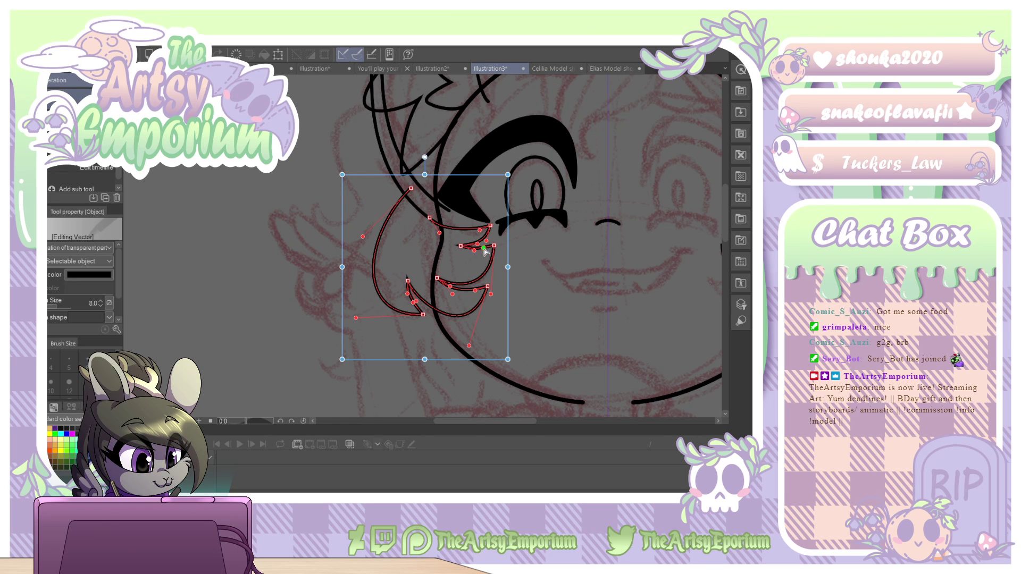
left_click_drag(490, 293, 493, 296)
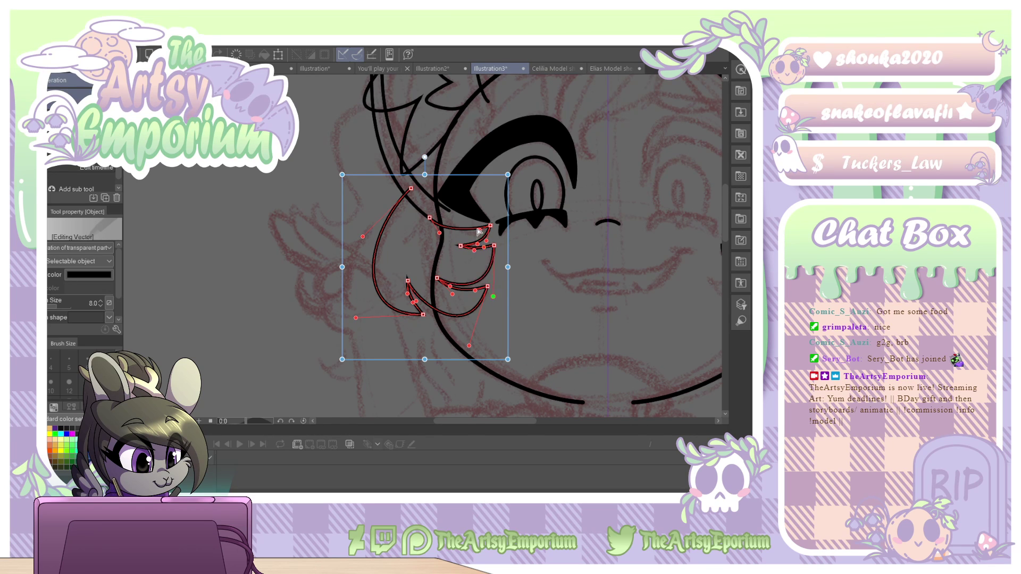
Refine the left cheek fluff by pulling its upper spike inward and adjusting the curves of the spikes and top end.
left_click_drag(479, 230, 486, 228)
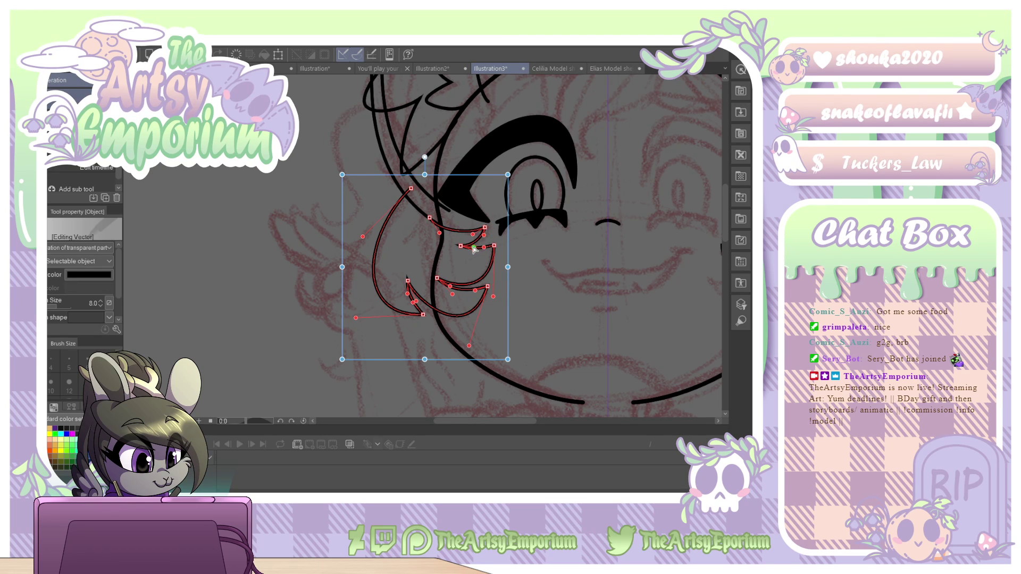
left_click_drag(449, 288, 446, 288)
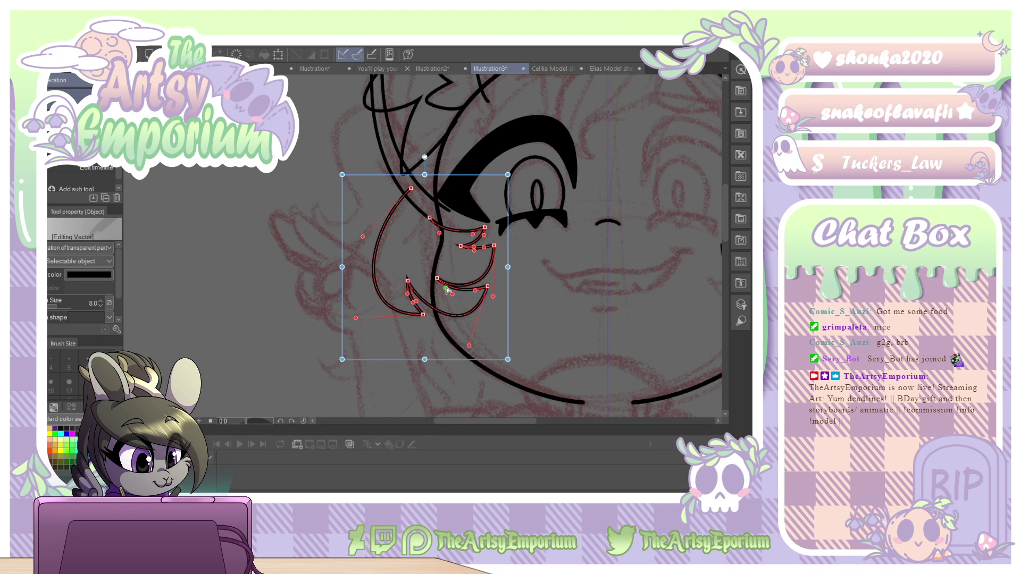
left_click(521, 276)
left_click(463, 287)
left_click_drag(445, 290, 447, 290)
left_click(523, 317)
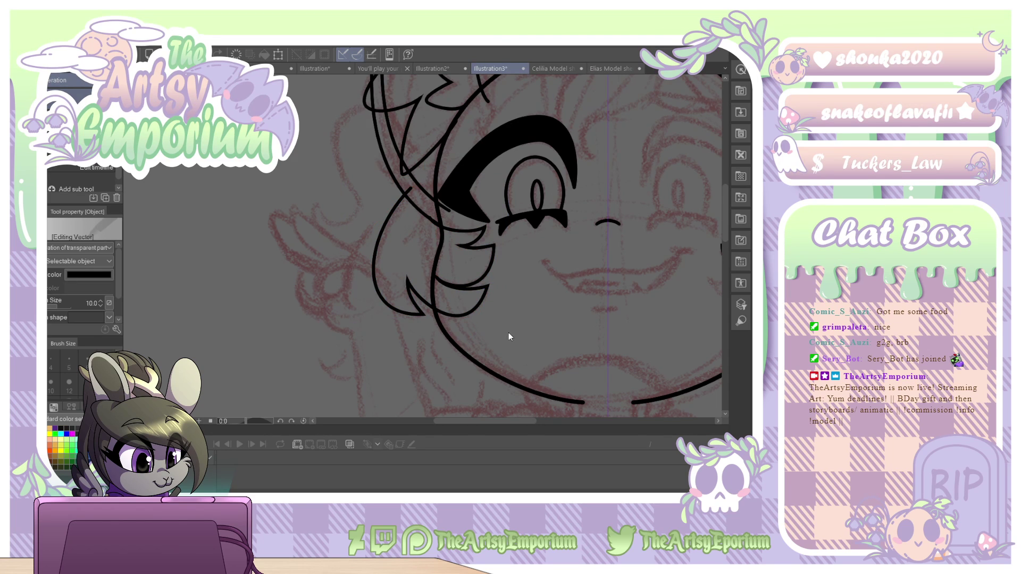
left_click(439, 228)
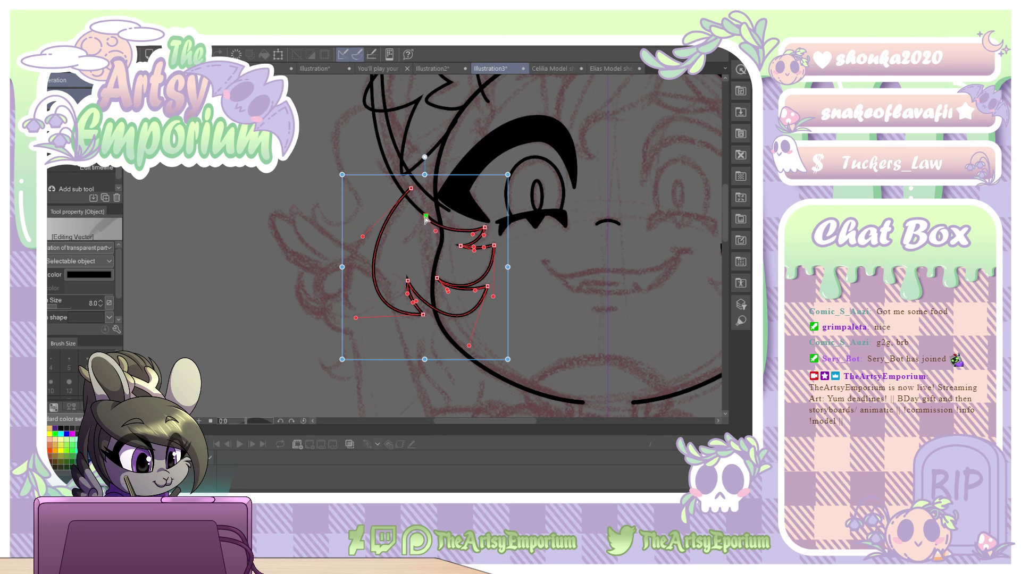
mouse_move(425, 216)
left_mouse_down()
mouse_move(448, 237)
mouse_move(424, 216)
left_mouse_up()
left_click(422, 240)
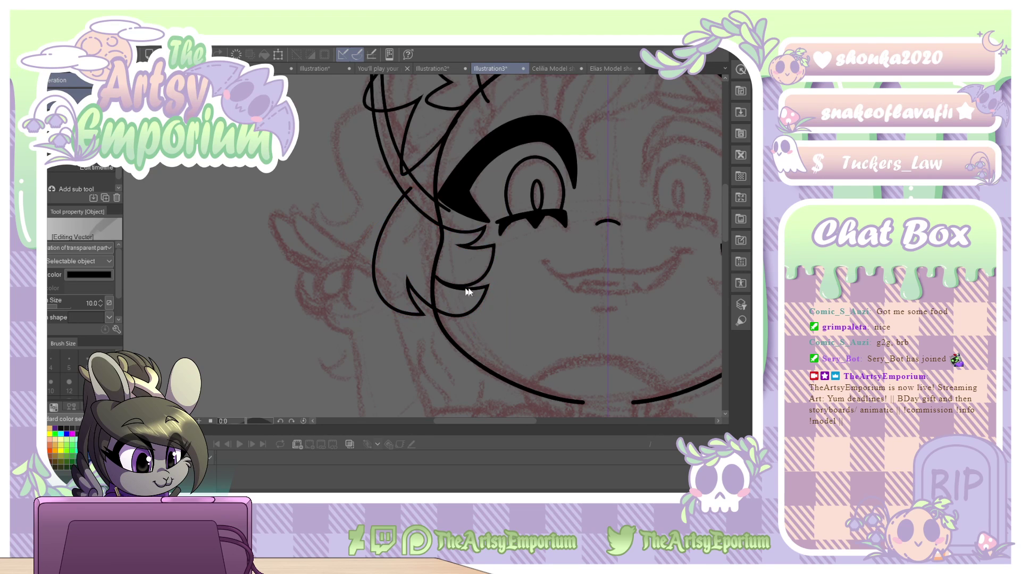
Delete the mirrored copy of the cheek fluff on the right side of the head.
scroll(423, 246, "down", 3)
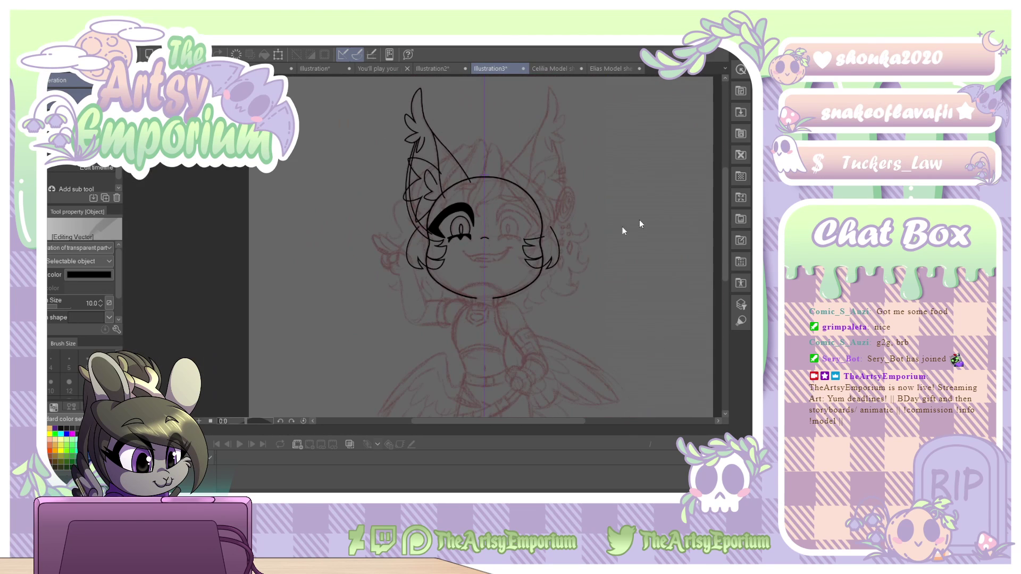
left_click(557, 242)
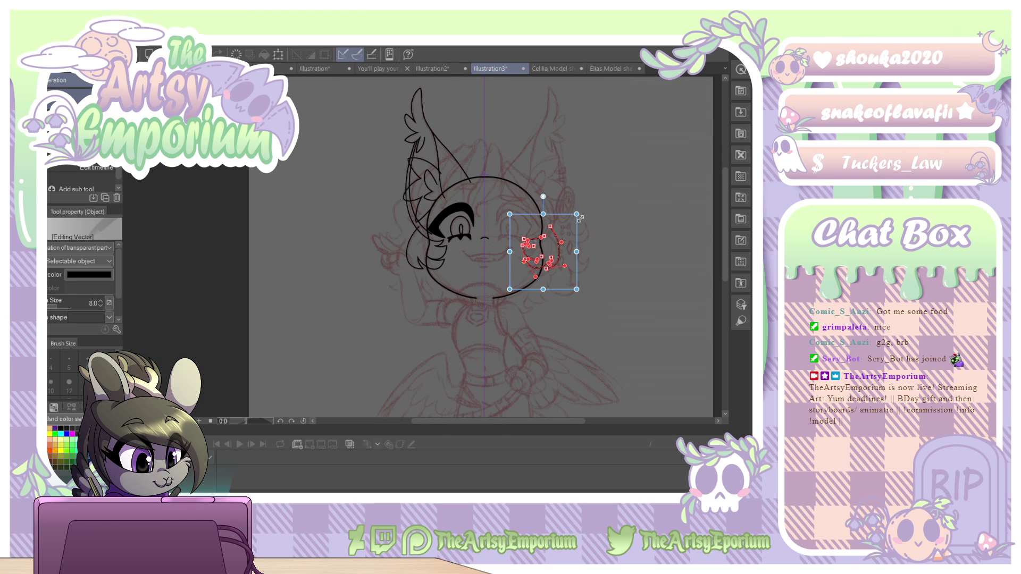
key("Delete")
Move the middle inner spike tip of the left cheek fluff slightly upward and adjust its adjoining curve.
key("ctrl+plus")
key("ctrl+plus")
key("ctrl+plus")
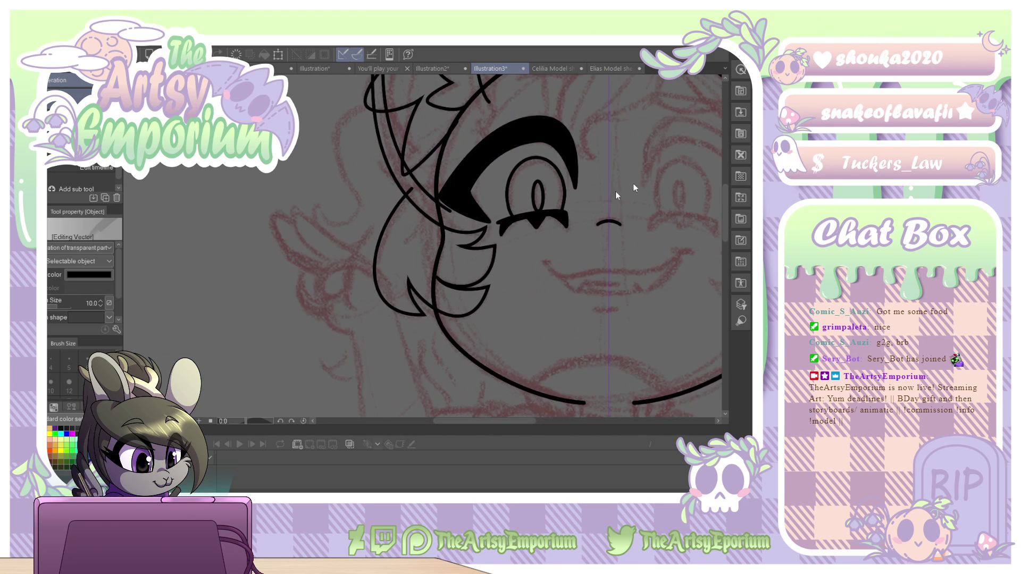
left_click(490, 248)
left_click_drag(494, 247, 494, 241)
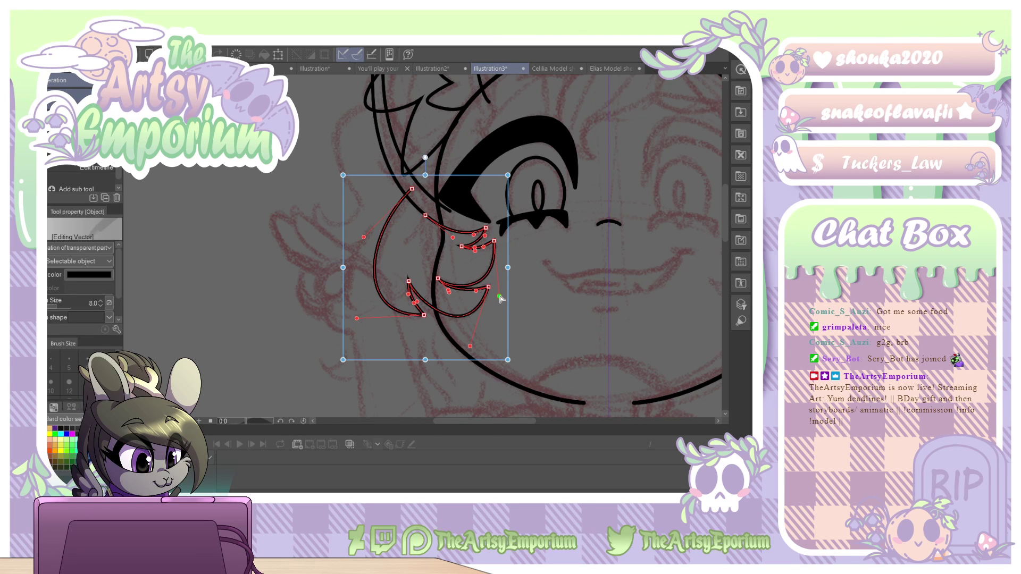
left_click(542, 287)
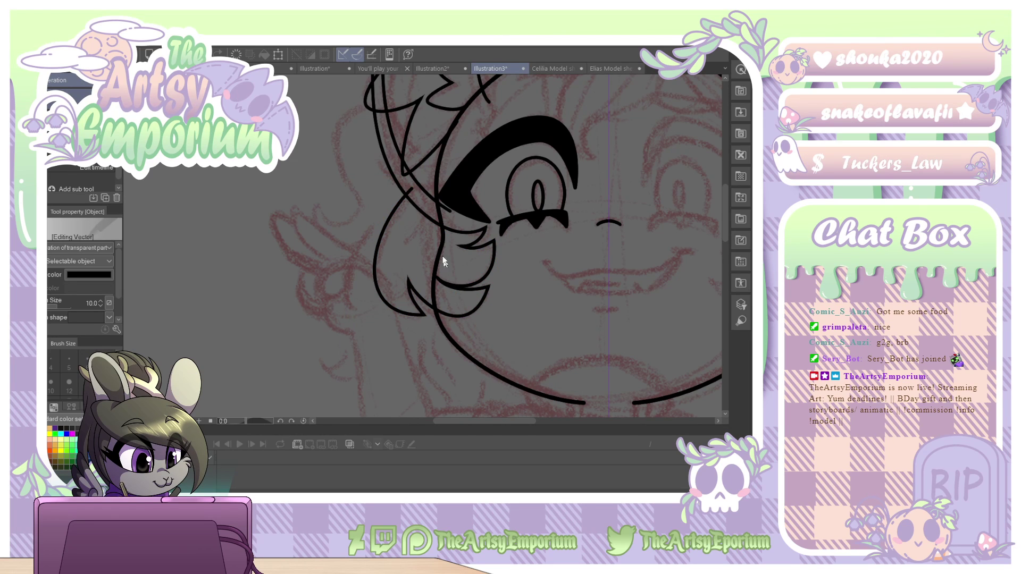
Add short G-pen strokes extending the two pointed notches between the lower spikes of the left cheek fluff.
key("p")
left_click_drag(429, 264, 433, 272)
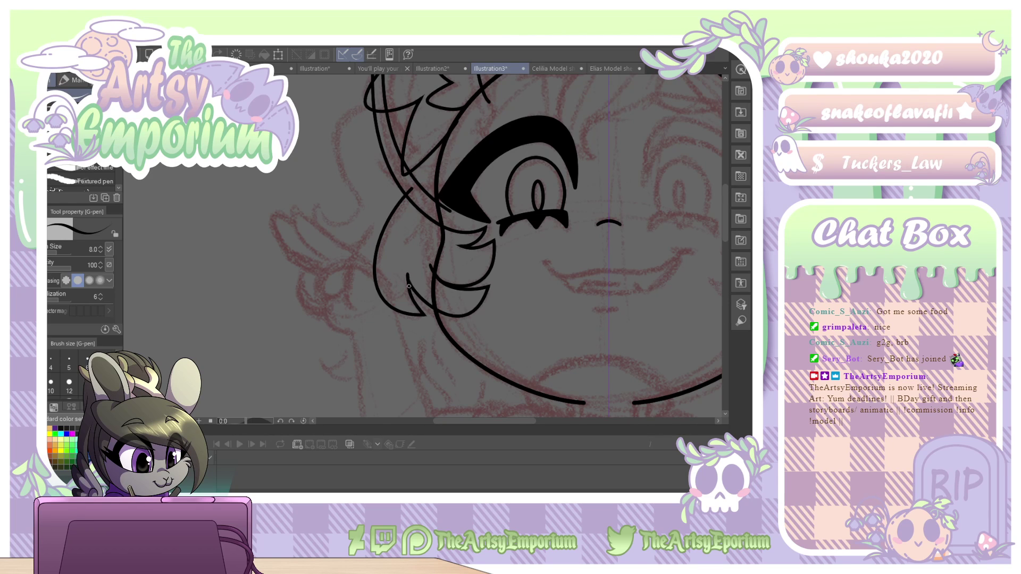
left_click_drag(407, 273, 408, 278)
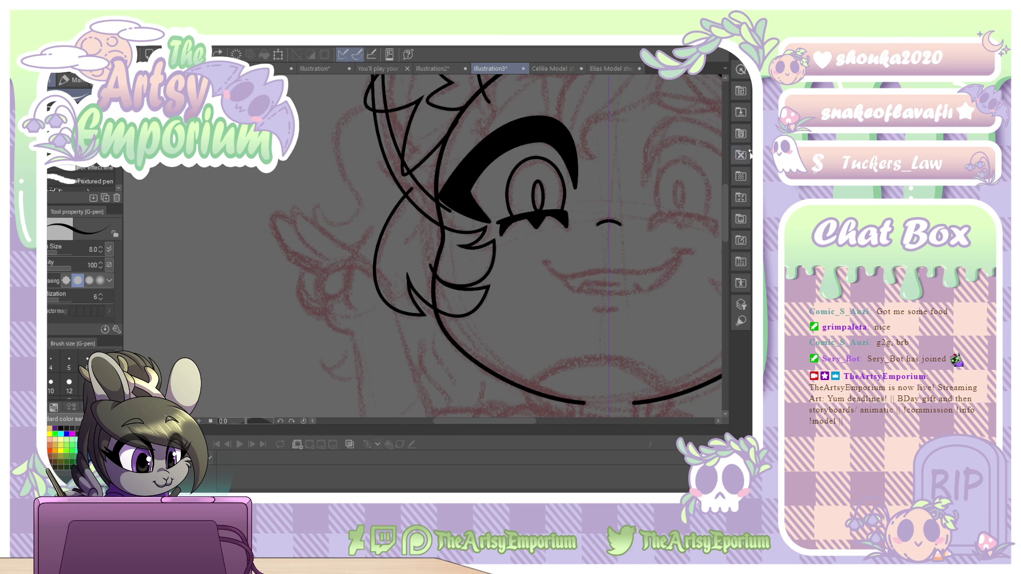
Delete the two mirrored short strokes around the right cheek outline.
mouse_move(460, 251)
left_mouse_down()
mouse_move(410, 284)
mouse_move(369, 363)
mouse_move(414, 144)
mouse_move(349, 266)
mouse_move(293, 295)
left_mouse_up()
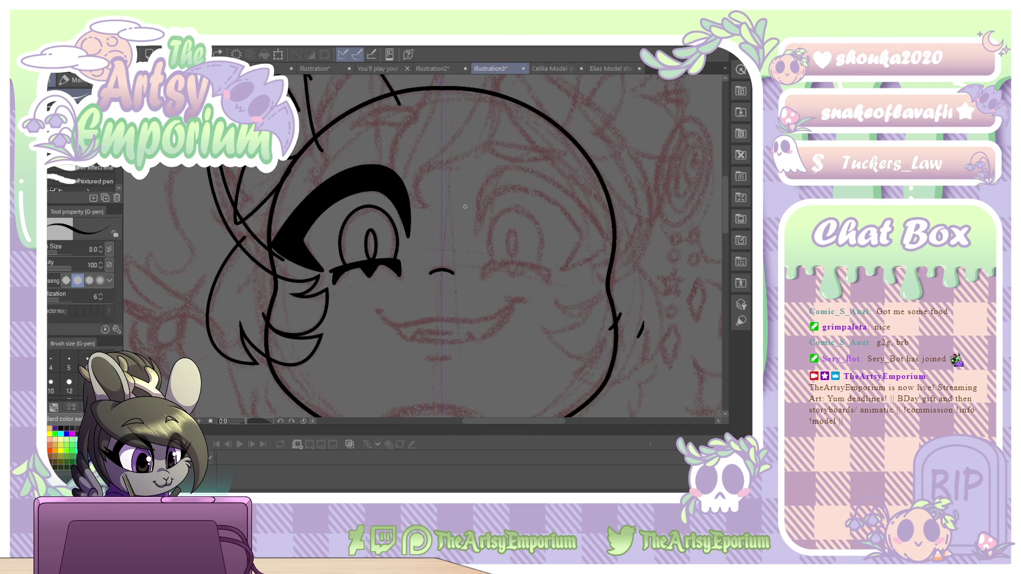
key("o")
left_click(615, 321)
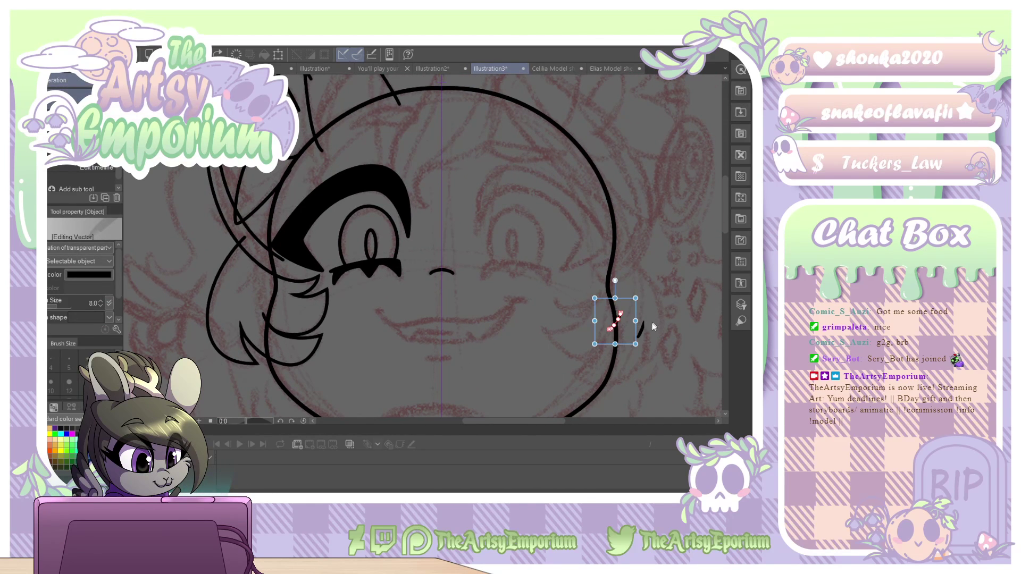
left_click(645, 326)
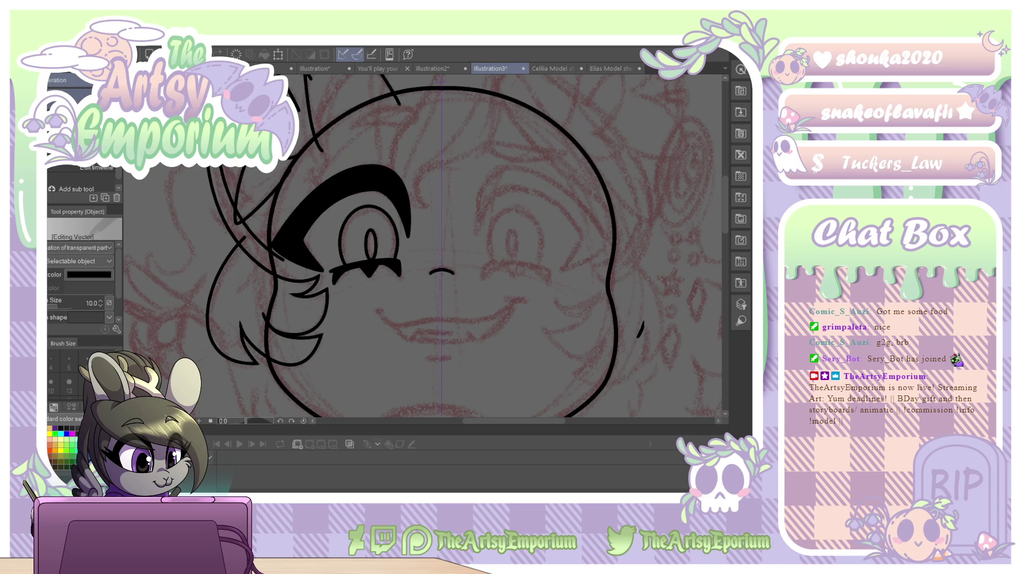
left_click(642, 330)
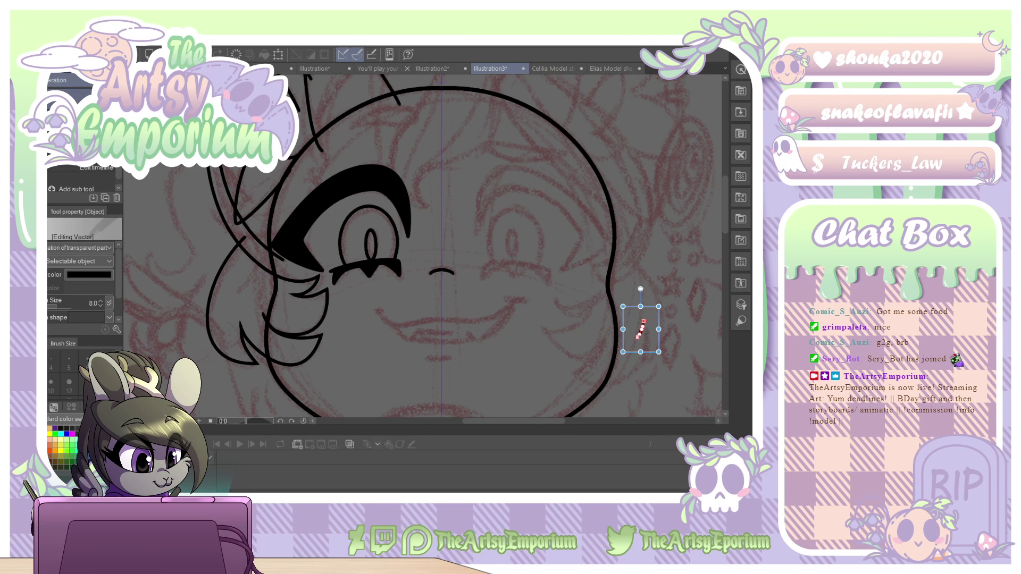
key("Delete")
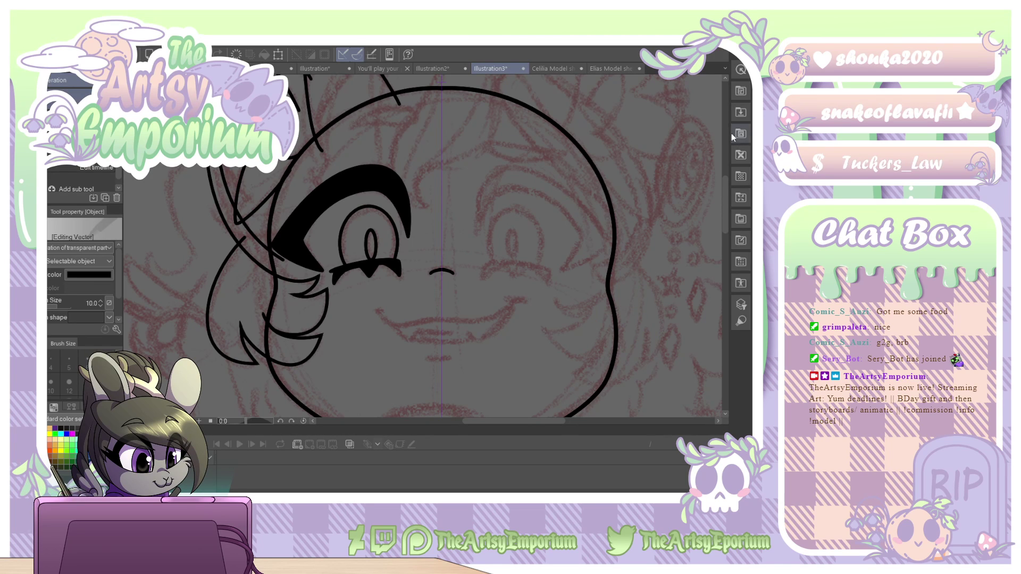
Select the left ear, cheek fluff and eye lines and place a horizontally flipped copy on the right side of the head.
mouse_move(725, 184)
left_mouse_down()
mouse_move(728, 163)
mouse_move(721, 307)
mouse_move(719, 184)
left_mouse_up()
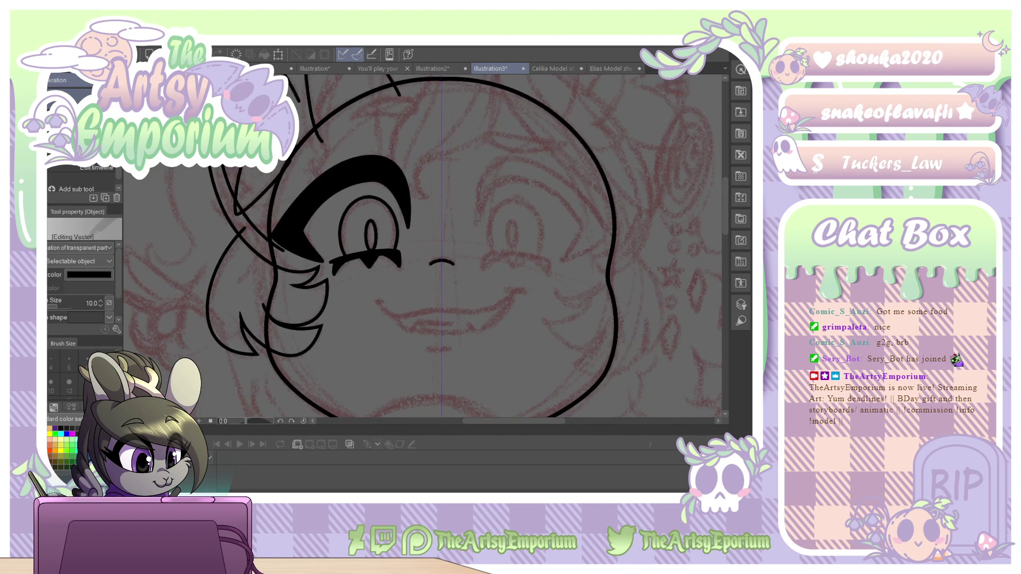
key("ctrl+minus")
key("ctrl+minus")
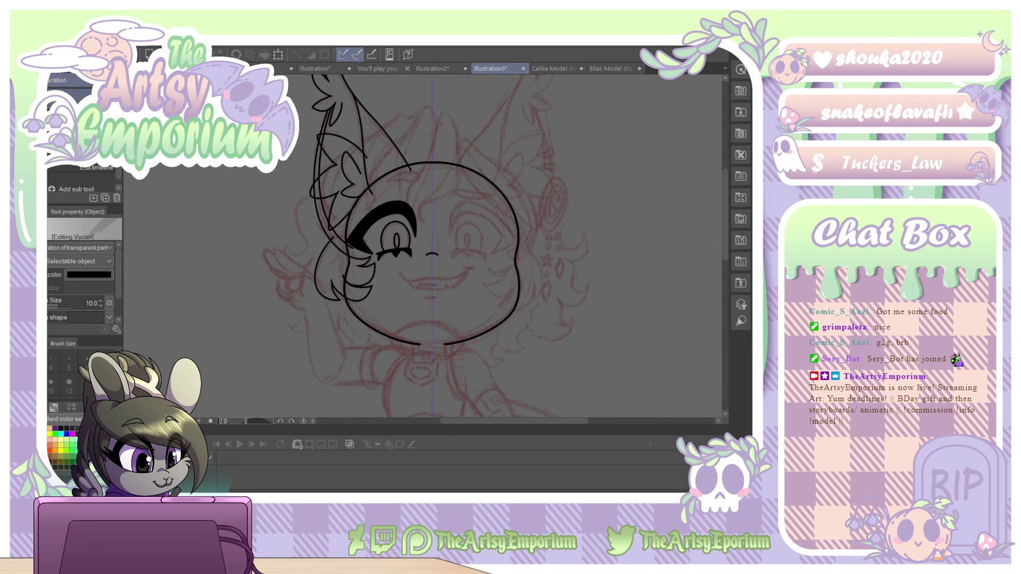
key("Escape")
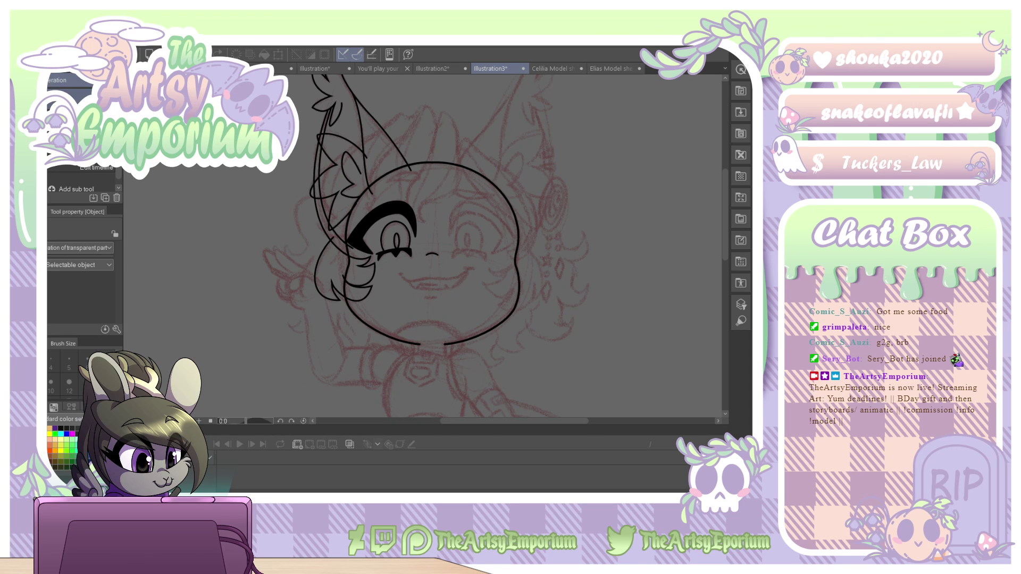
left_click(371, 286)
left_click_drag(276, 105, 382, 169)
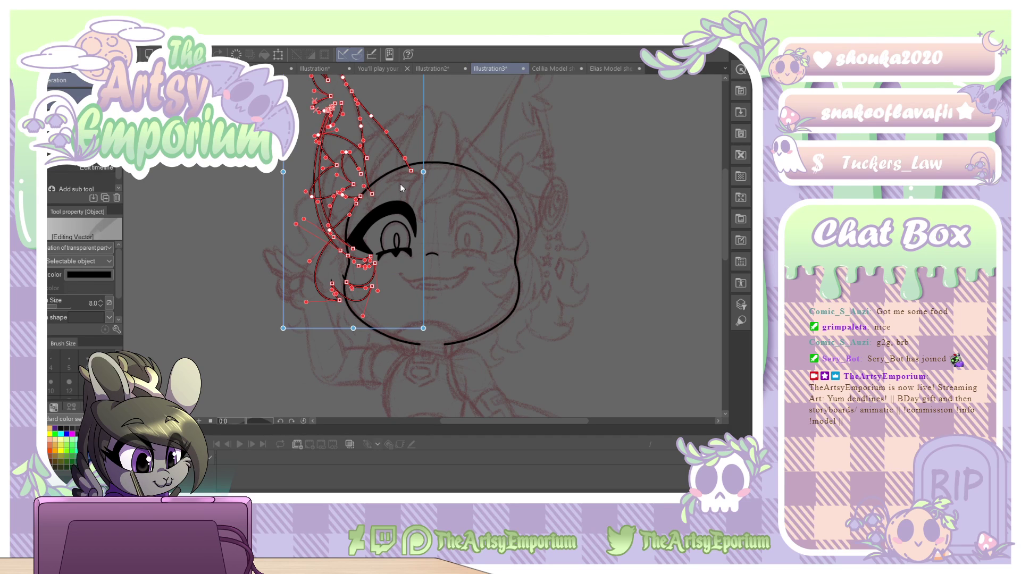
left_click_drag(400, 187, 379, 270)
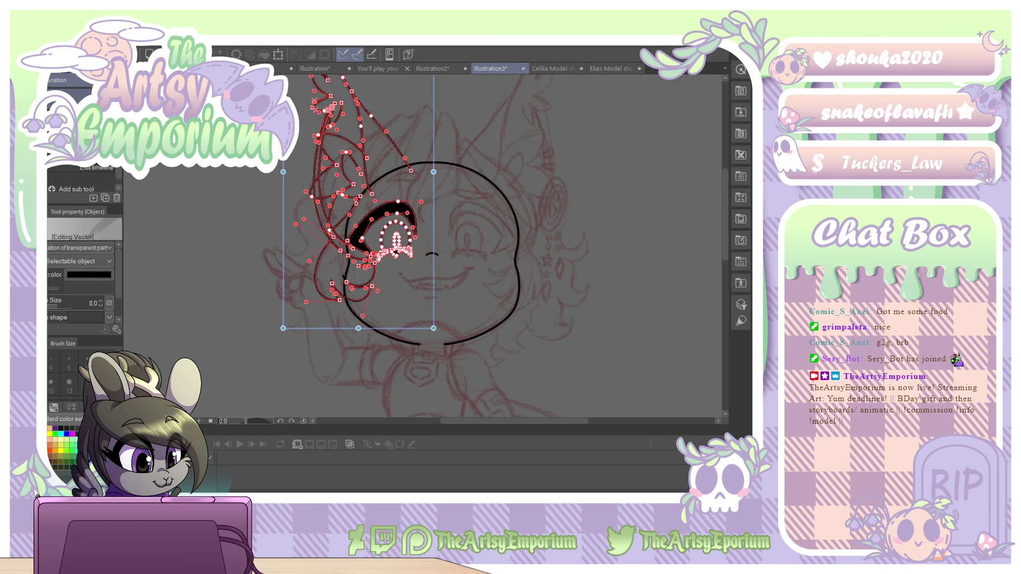
key("ctrl+t")
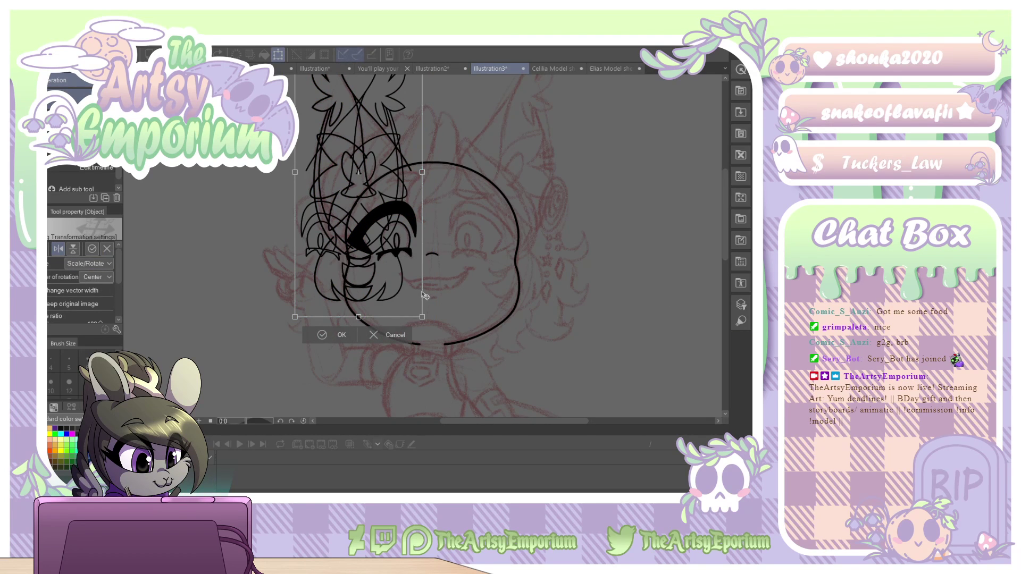
left_click_drag(425, 296, 574, 278)
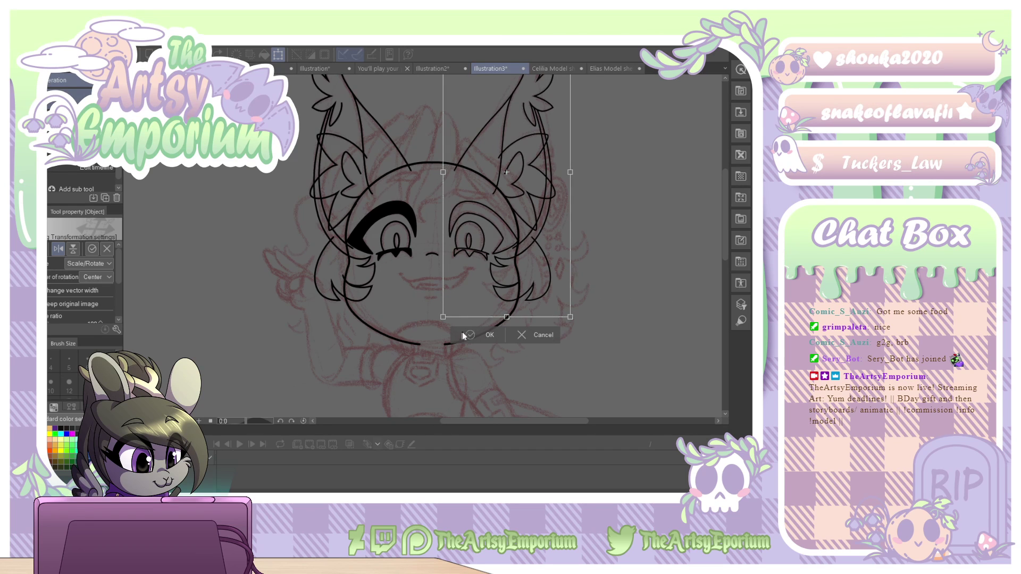
left_click(478, 336)
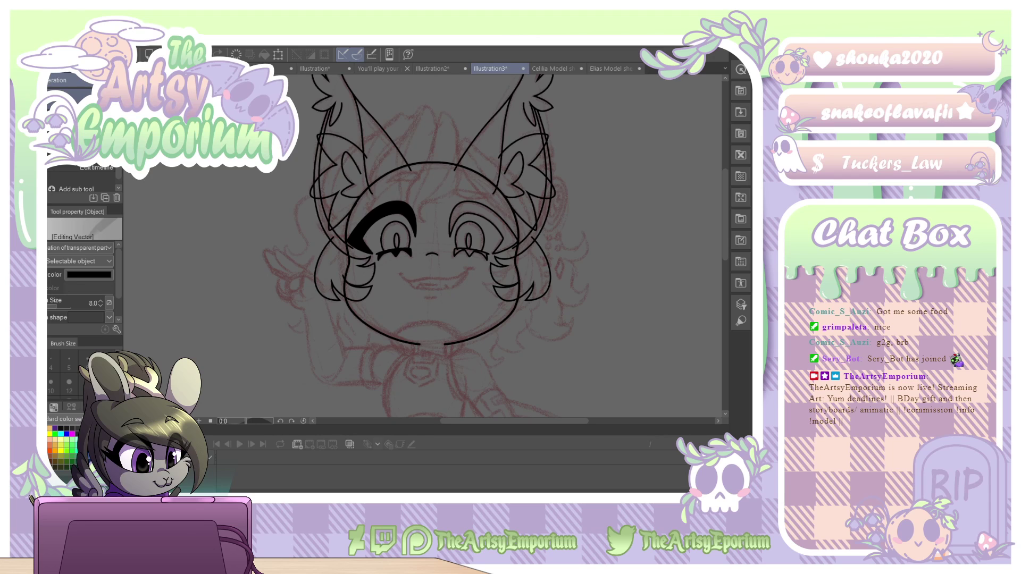
Fill the right eye's upper and lower lash shapes solid black and hide the red sketch.
key("ctrl+shift+n")
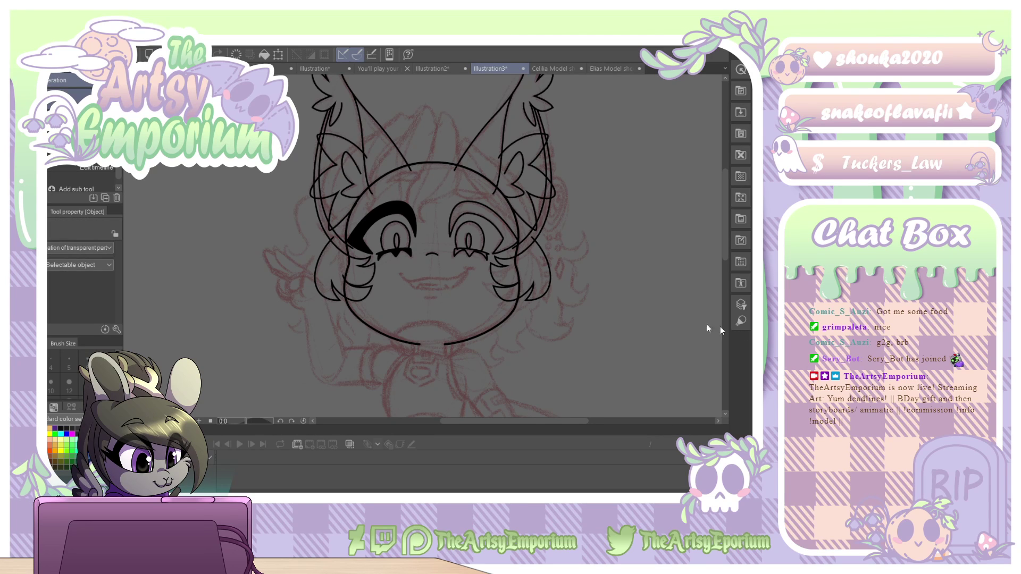
key("g")
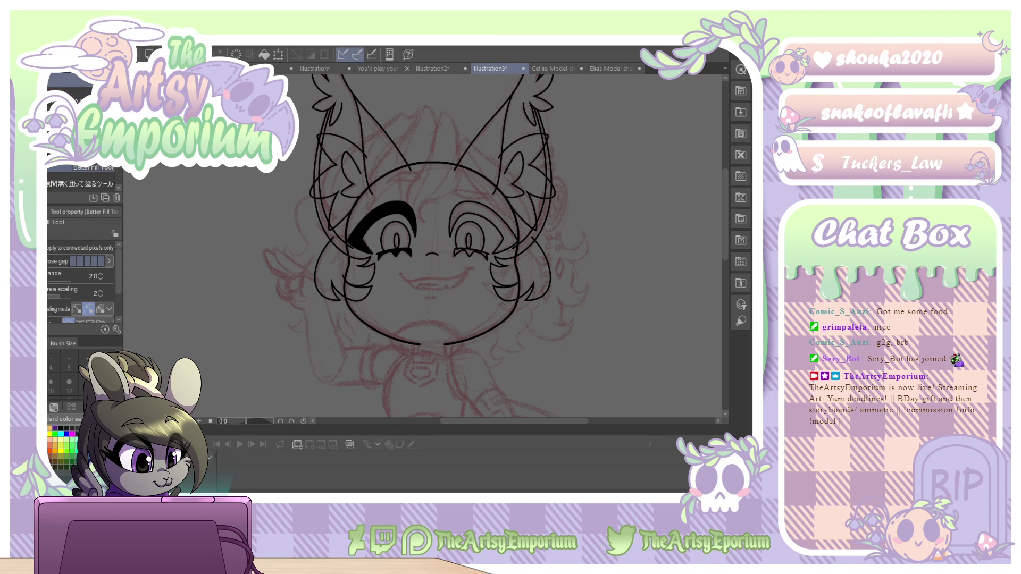
left_click(473, 209)
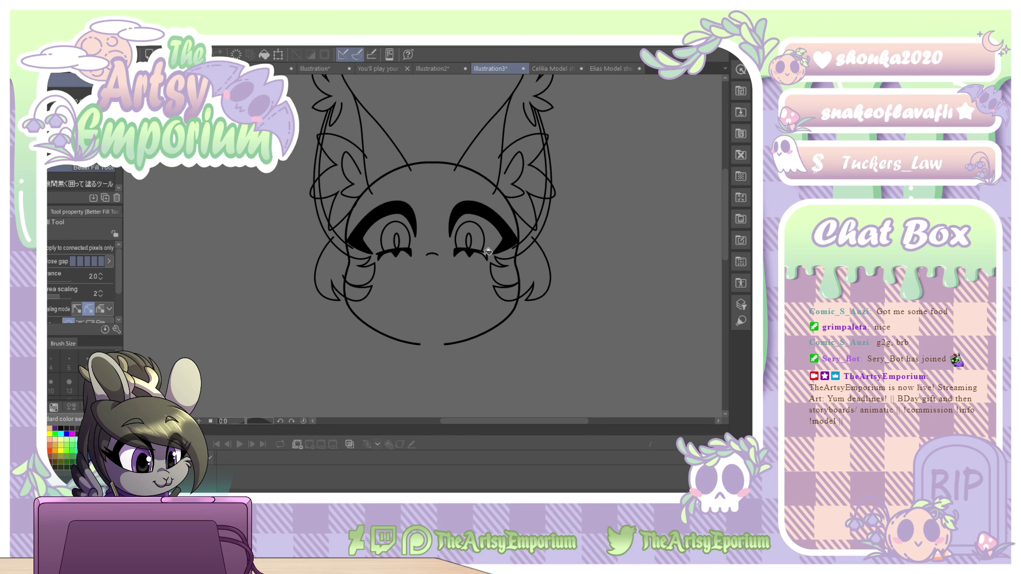
key("ctrl+plus")
key("ctrl+plus")
key("ctrl+plus")
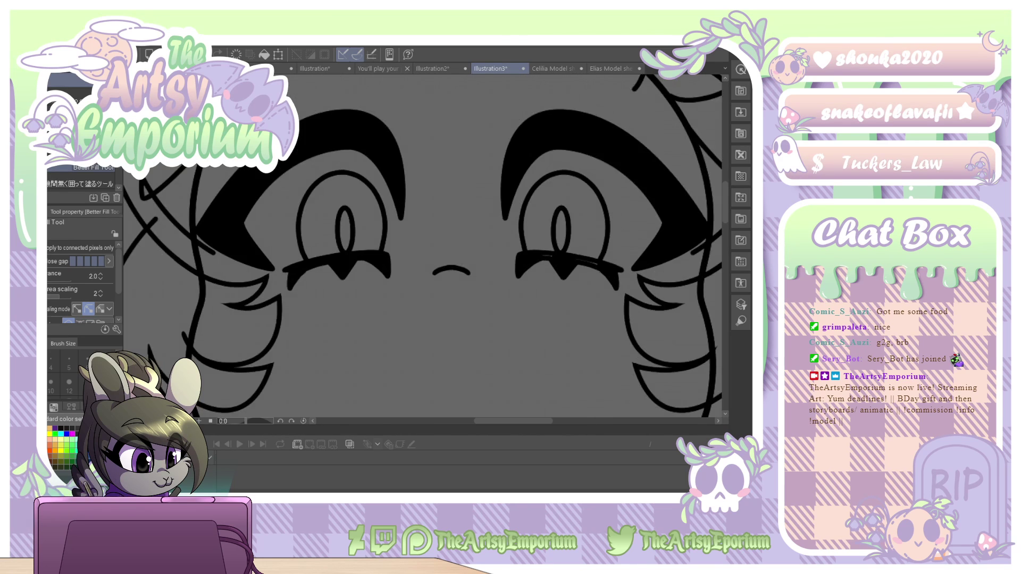
key("p")
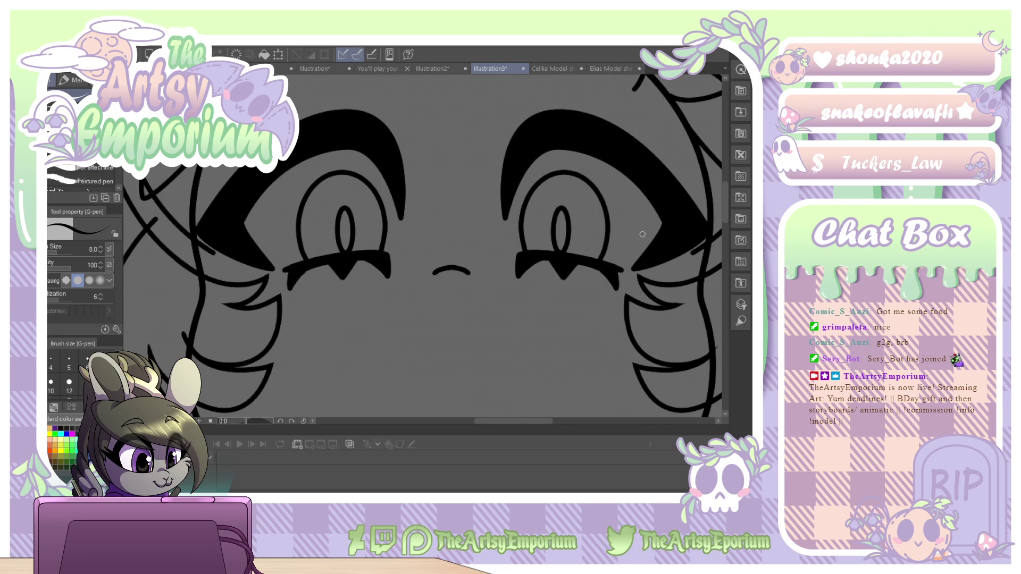
Erase the overlapping line segments where the inner ear fluff crosses the neighbouring outlines on both ears, using the vector eraser.
key("ctrl+minus")
key("ctrl+minus")
key("ctrl+minus")
key("ctrl+minus")
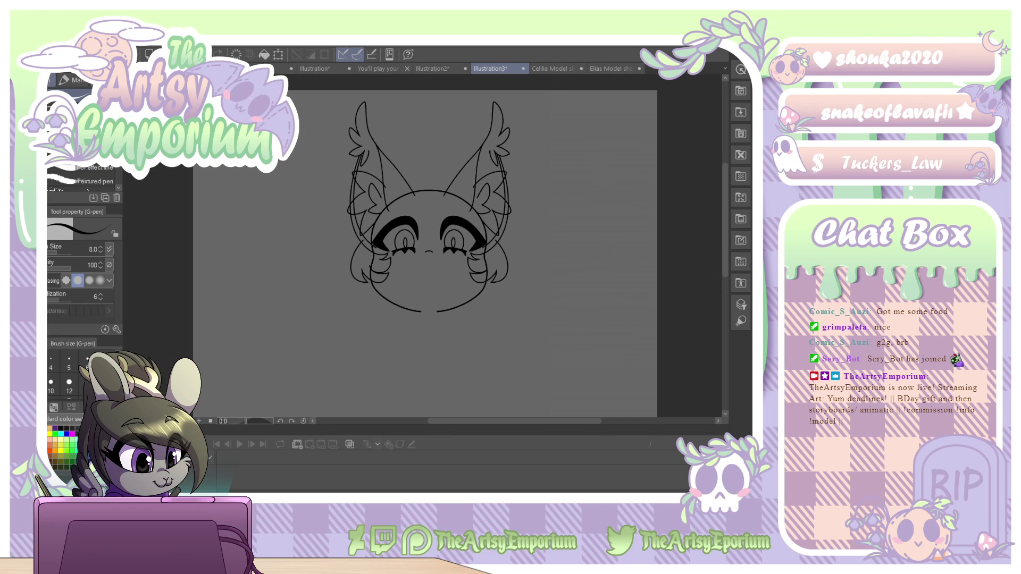
key("o")
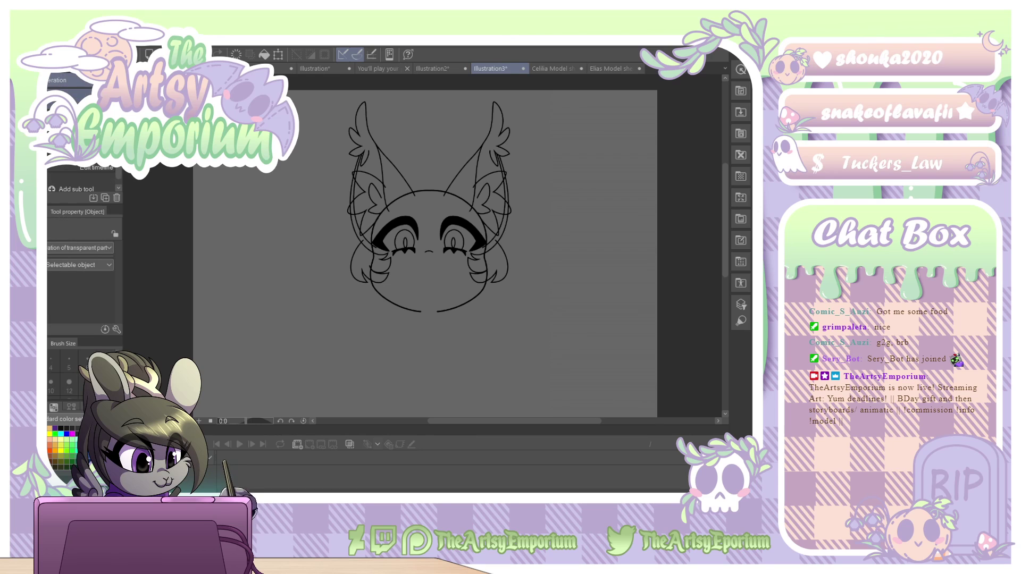
key("e")
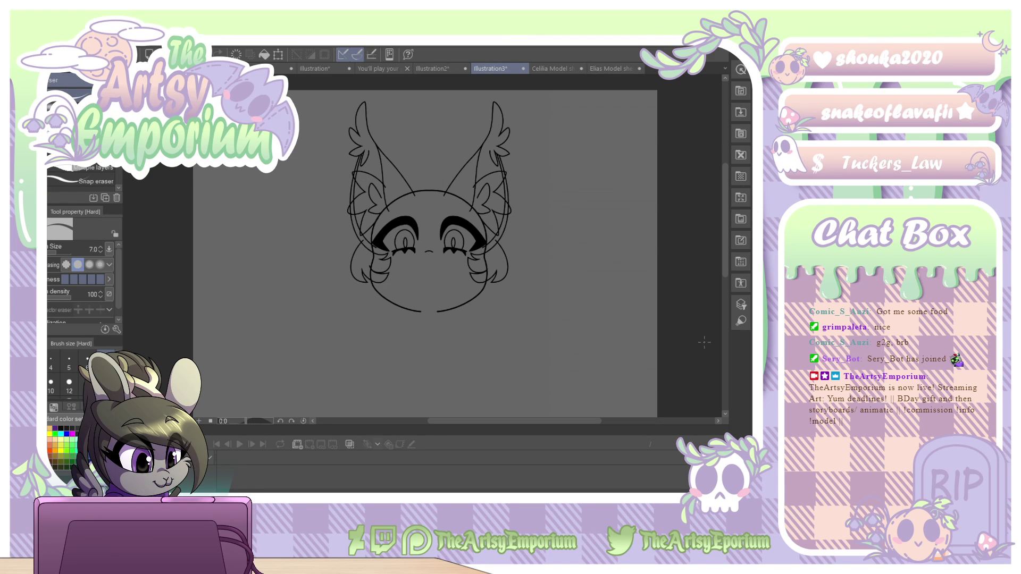
key("ctrl+plus")
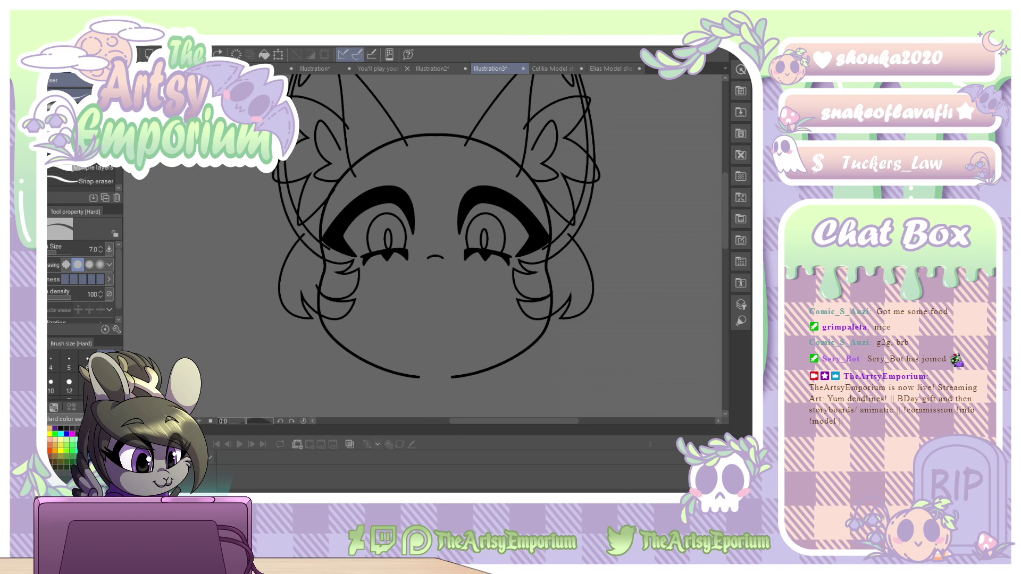
left_click(347, 122)
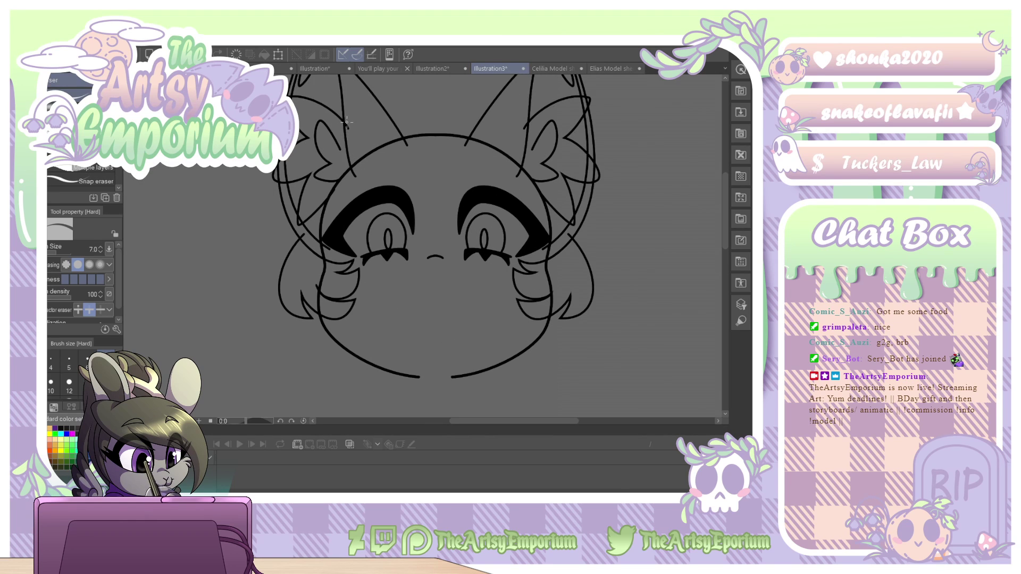
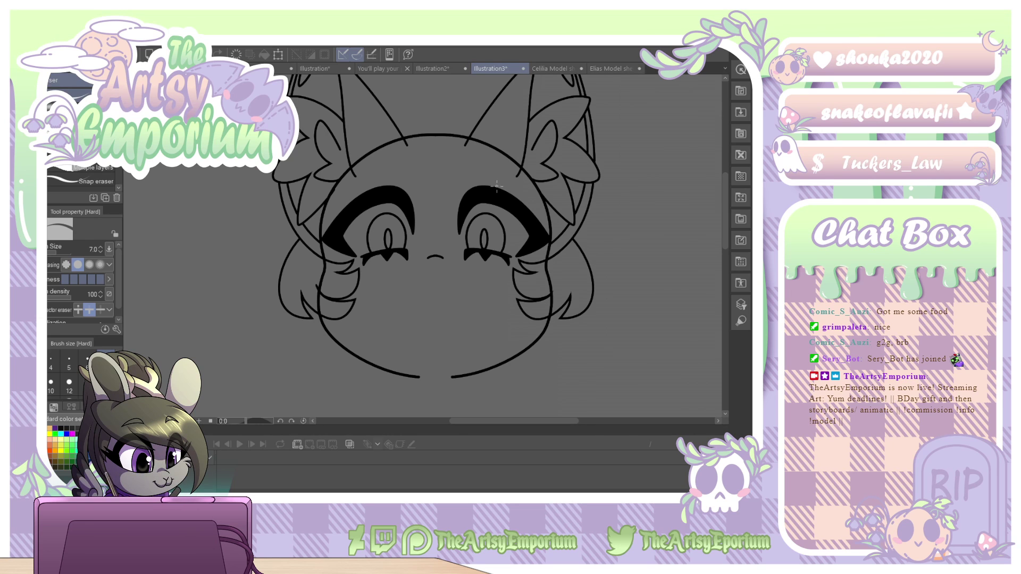
Show the red sketch and draw a tall ellipse with line size 8.0 over the sketched oval beside the right ear's base.
mouse_move(726, 223)
left_mouse_down()
mouse_move(727, 206)
mouse_move(726, 237)
mouse_move(747, 220)
left_mouse_up()
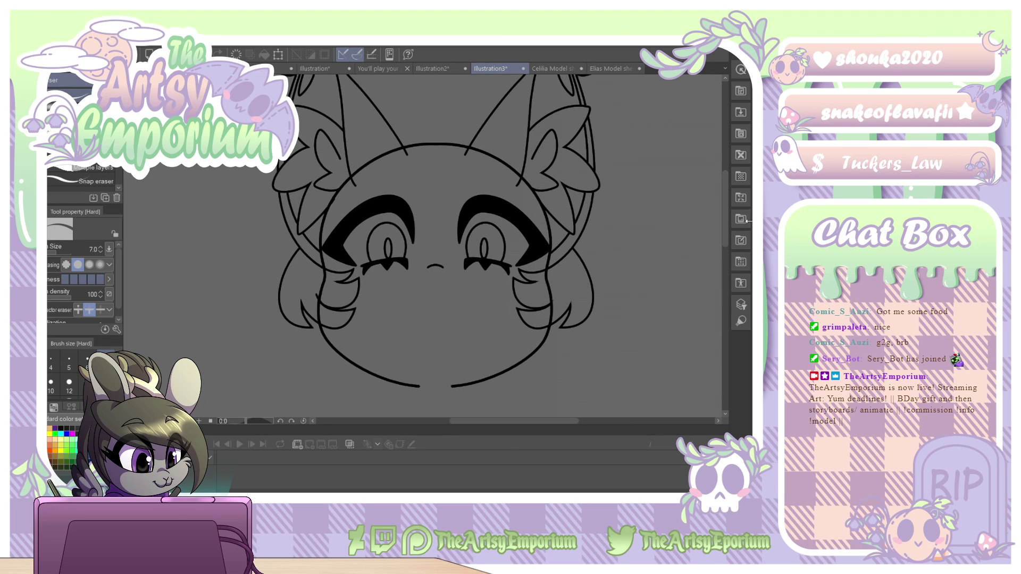
left_click(745, 363)
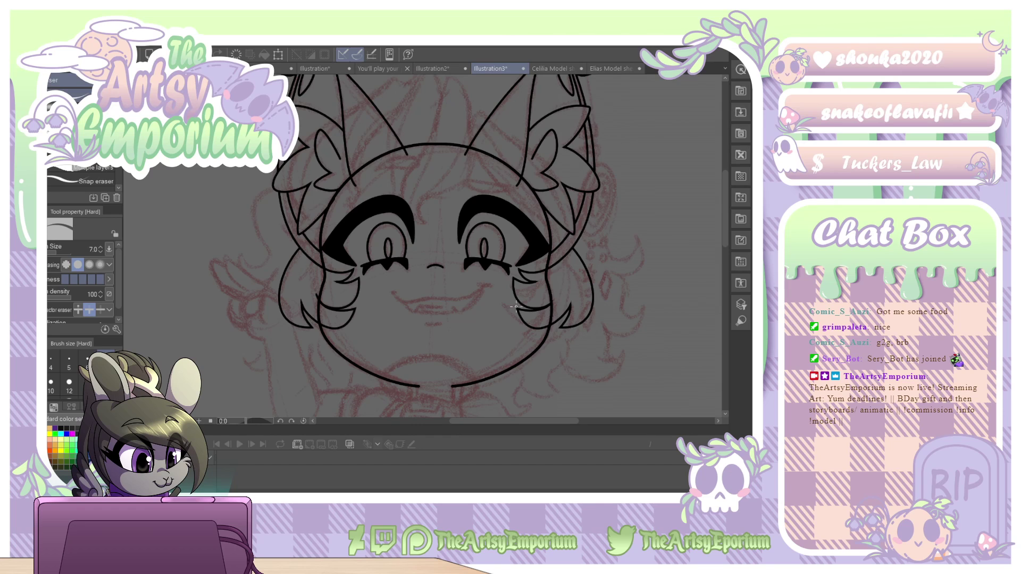
key("u")
left_click(85, 181)
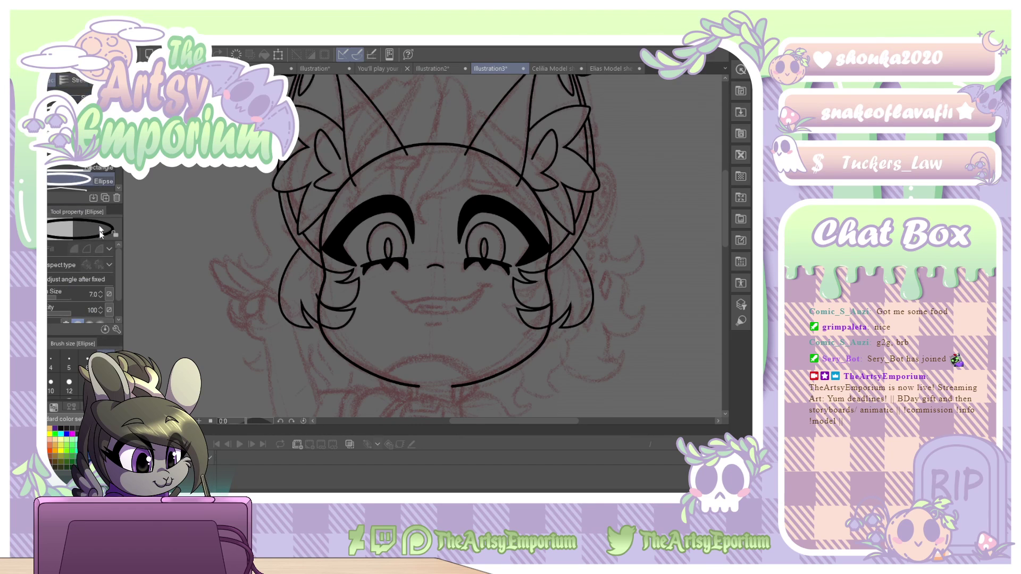
left_click(100, 293)
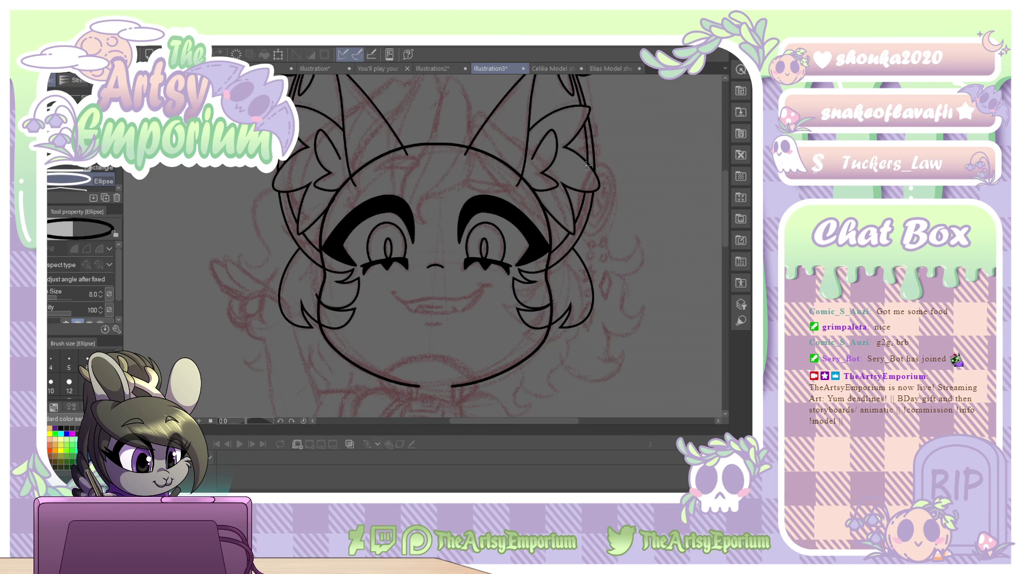
mouse_move(583, 159)
left_mouse_down()
mouse_move(604, 223)
mouse_move(619, 236)
left_mouse_up()
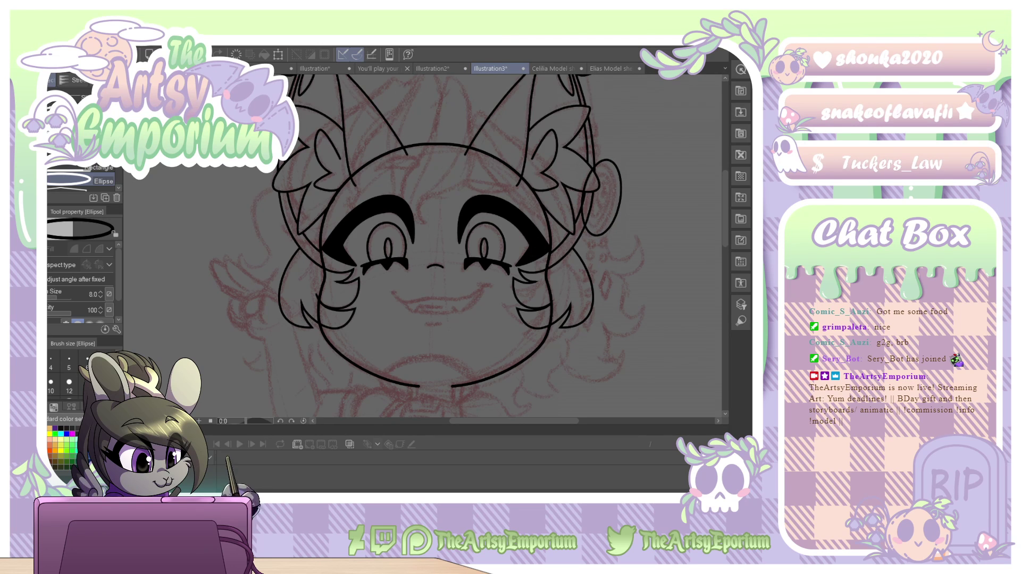
Rotate the new ellipse slightly counterclockwise and adjust its size and position to fit the sketched oval beside the right ear.
key("o")
left_click(620, 207)
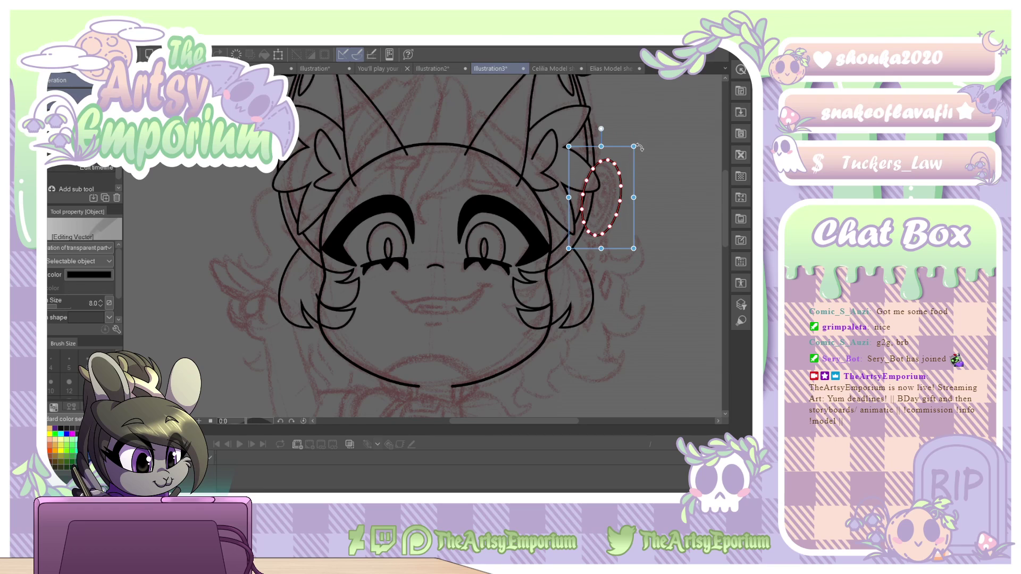
left_click_drag(640, 147, 627, 179)
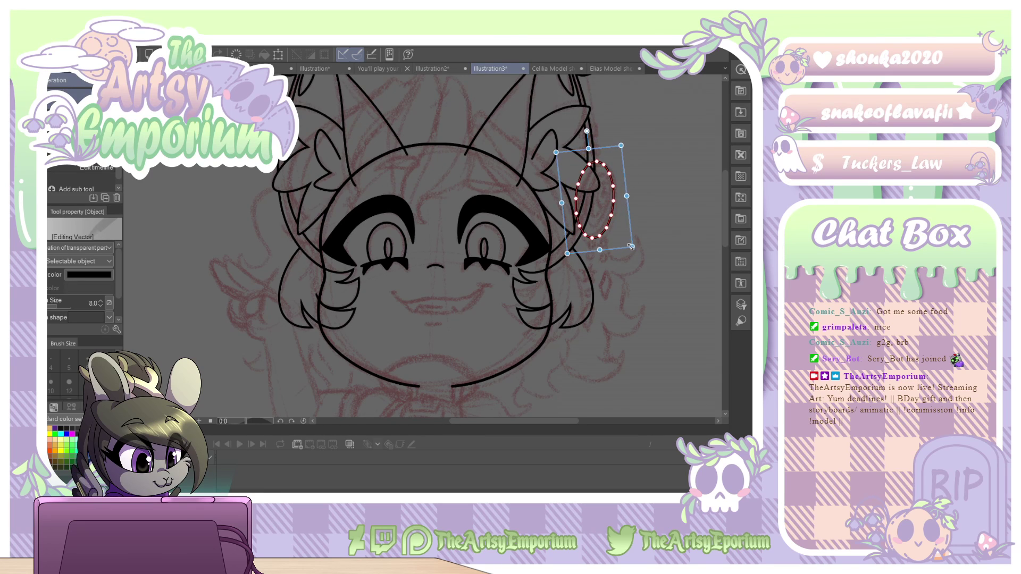
left_click_drag(632, 246, 634, 249)
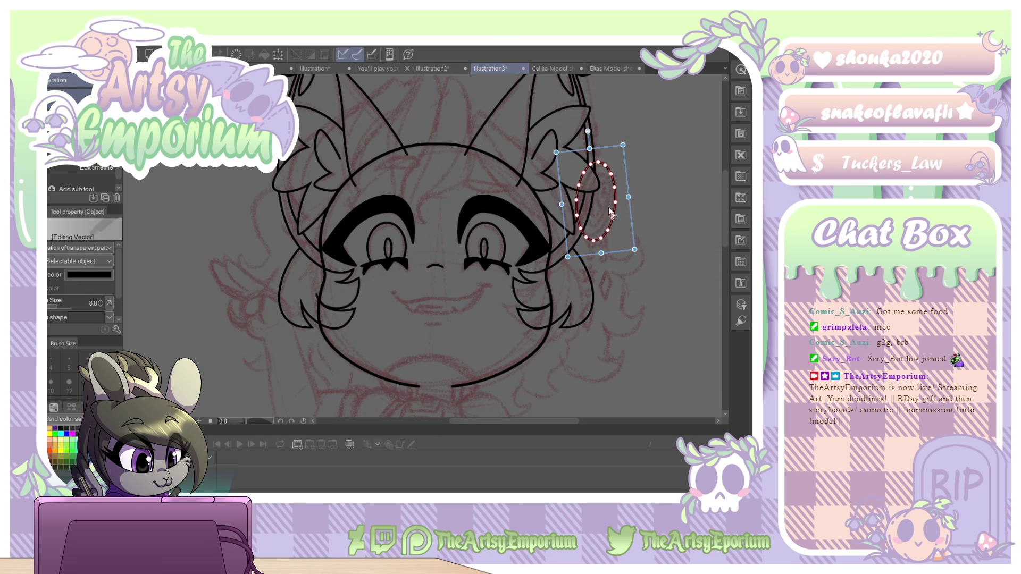
left_click_drag(556, 153, 557, 154)
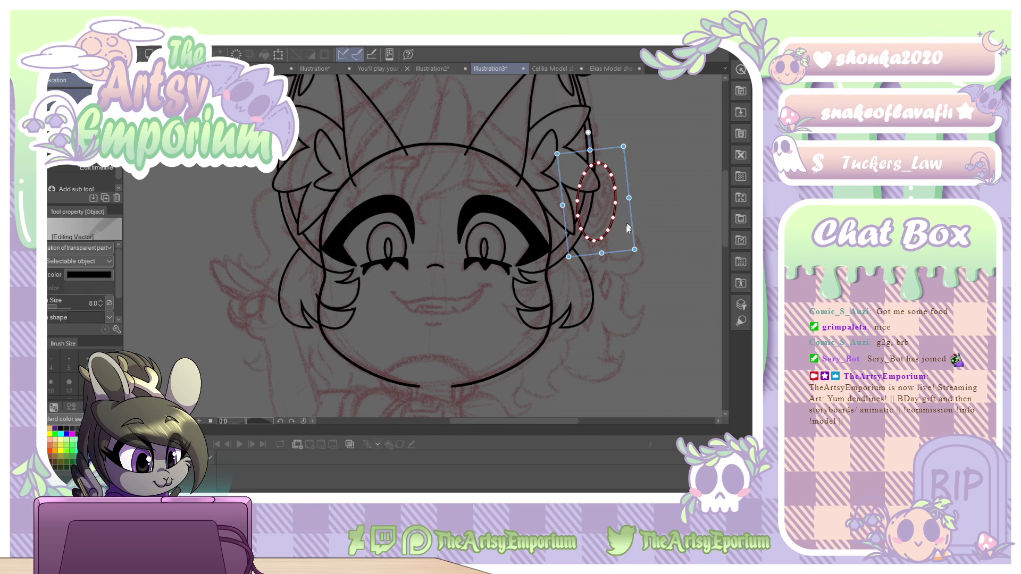
left_click_drag(635, 249, 632, 246)
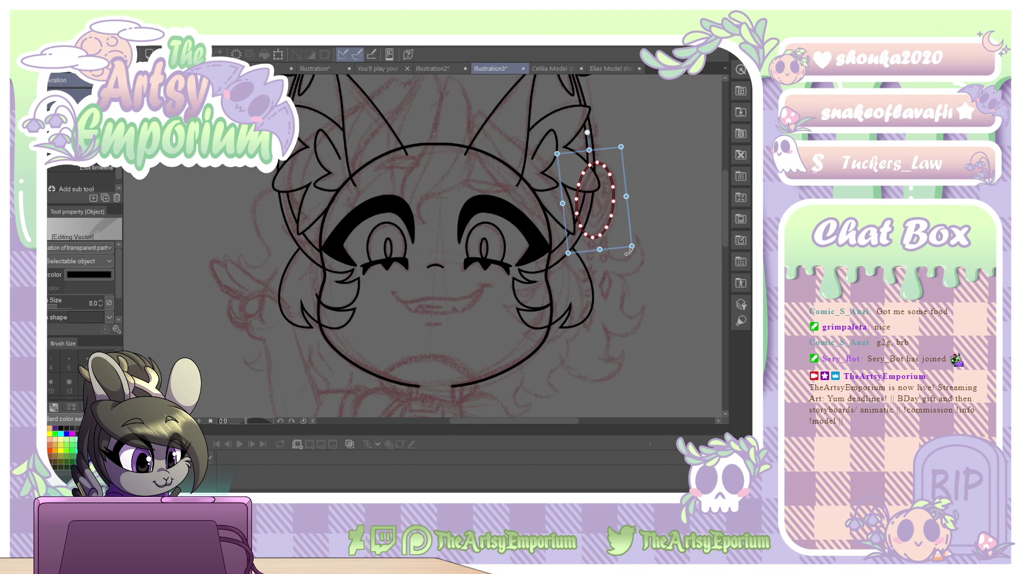
Duplicate the ellipse and scale the copy down so it sits as a second ring inside the first.
left_click_drag(628, 254, 568, 243)
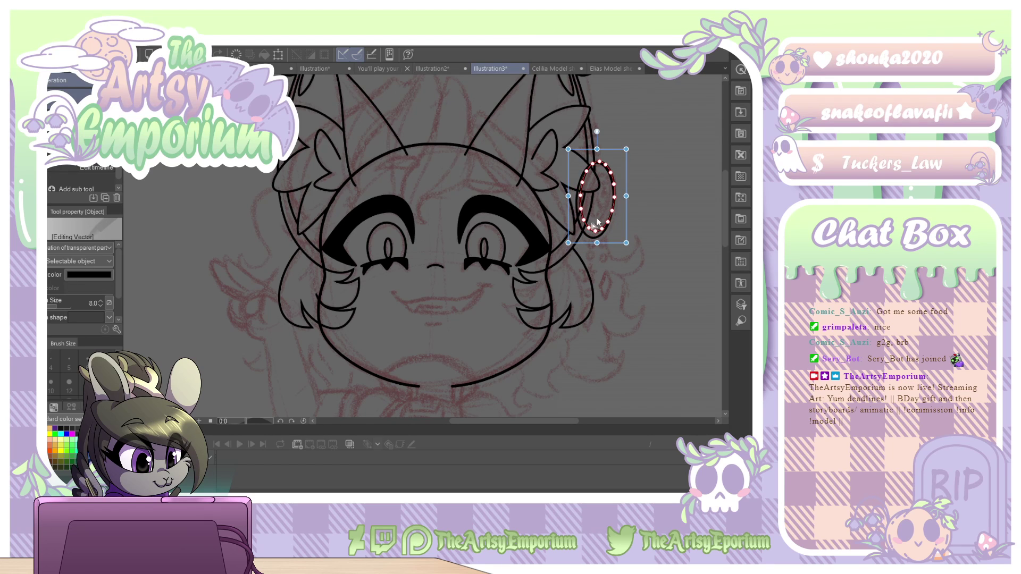
left_click_drag(627, 148, 621, 157)
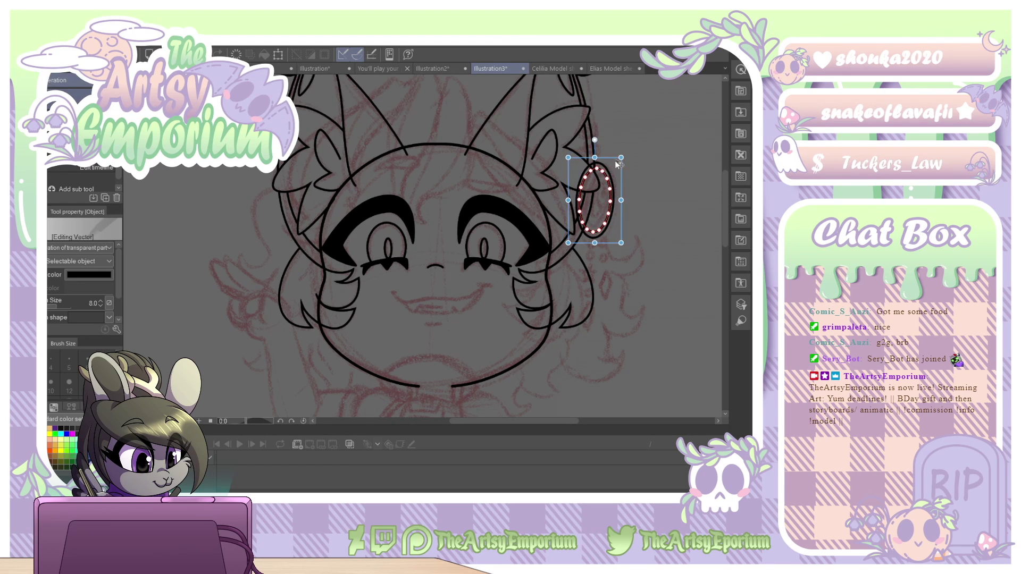
left_click_drag(568, 200, 621, 200)
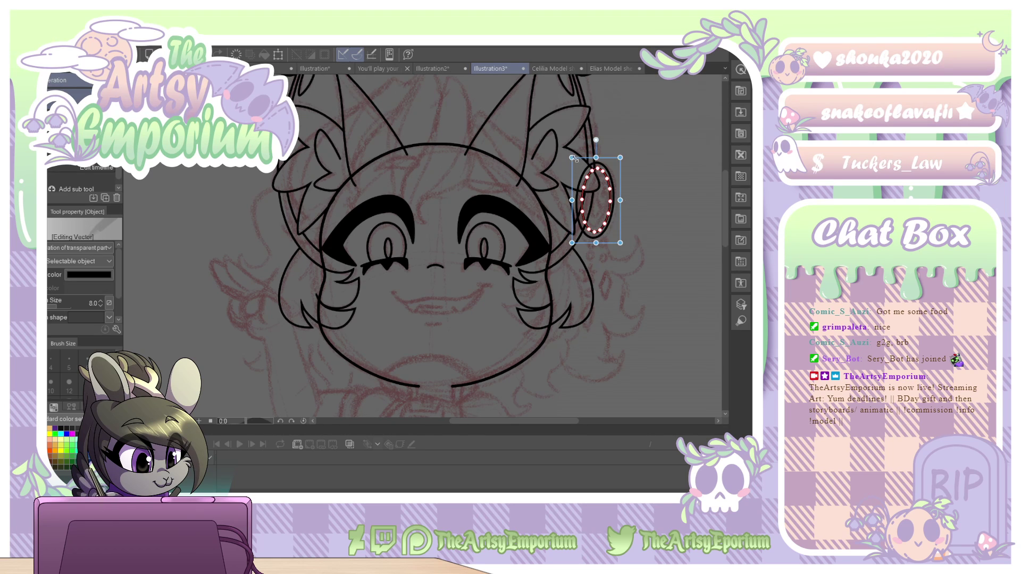
key("ctrl+plus")
key("ctrl+plus")
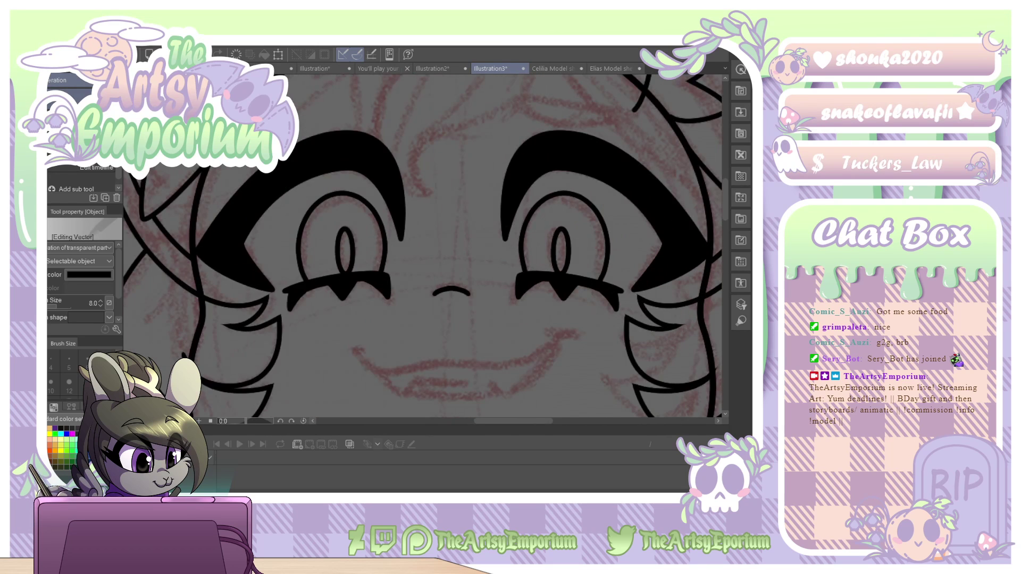
left_click_drag(712, 229, 380, 293)
left_click_drag(379, 134, 379, 137)
left_click_drag(380, 214, 390, 215)
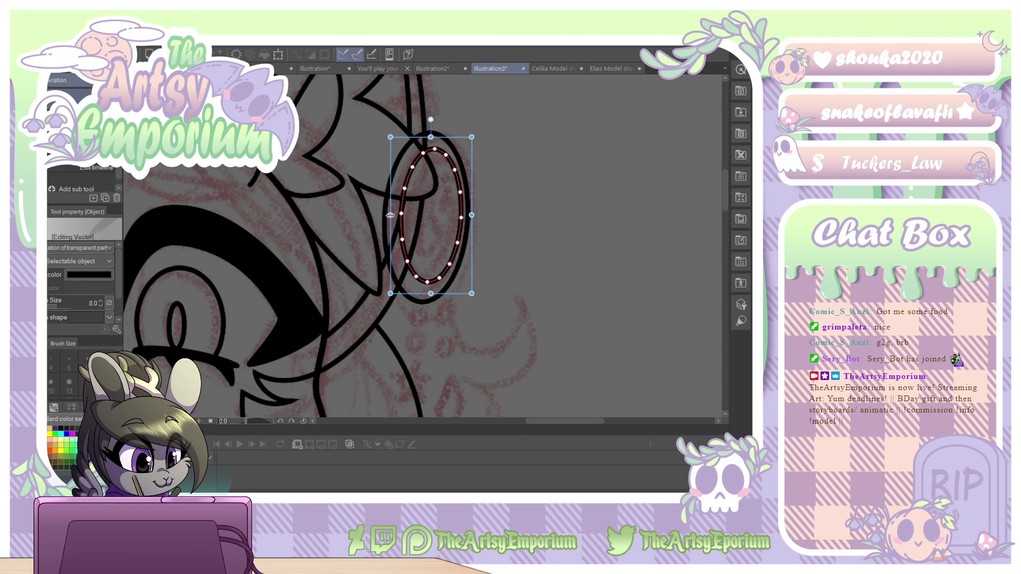
left_click_drag(471, 214, 471, 216)
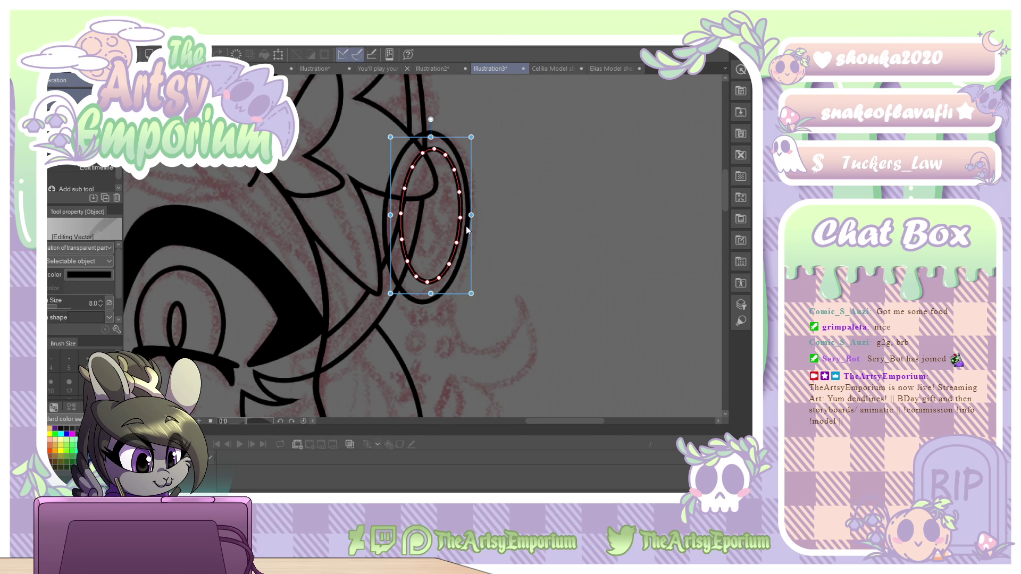
Add a third, smaller copy of the ellipse and narrow and shorten it to nest inside the second ring.
left_click(466, 227)
left_click_drag(474, 296, 467, 283)
left_click_drag(386, 134, 393, 150)
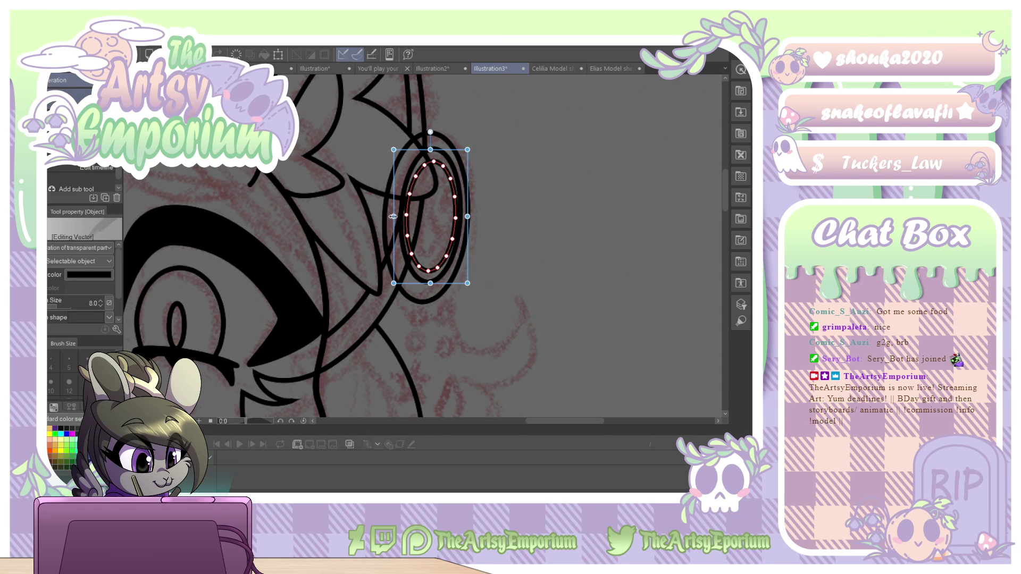
left_click_drag(393, 216, 397, 216)
left_click_drag(465, 217, 464, 216)
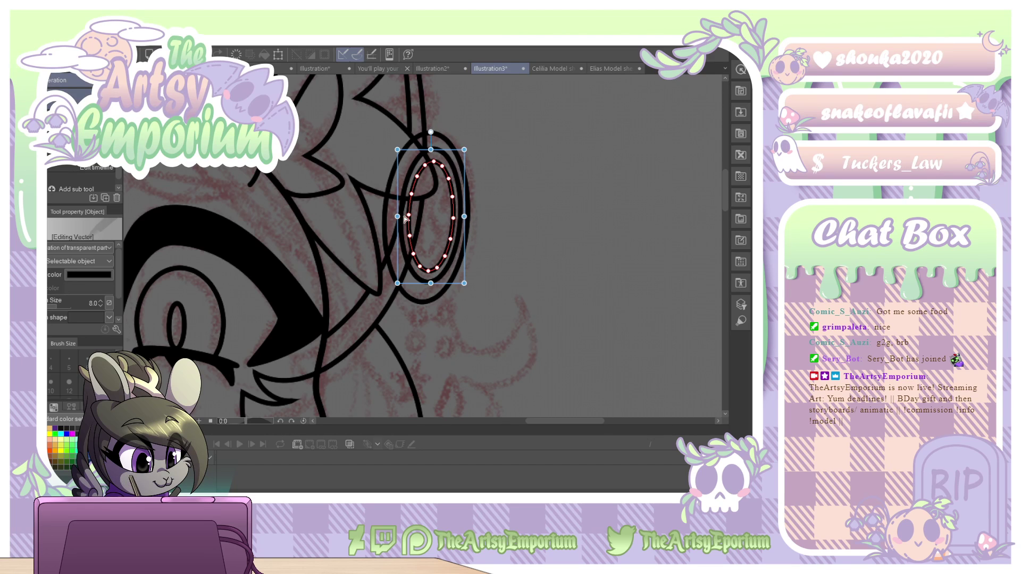
left_click_drag(397, 216, 402, 216)
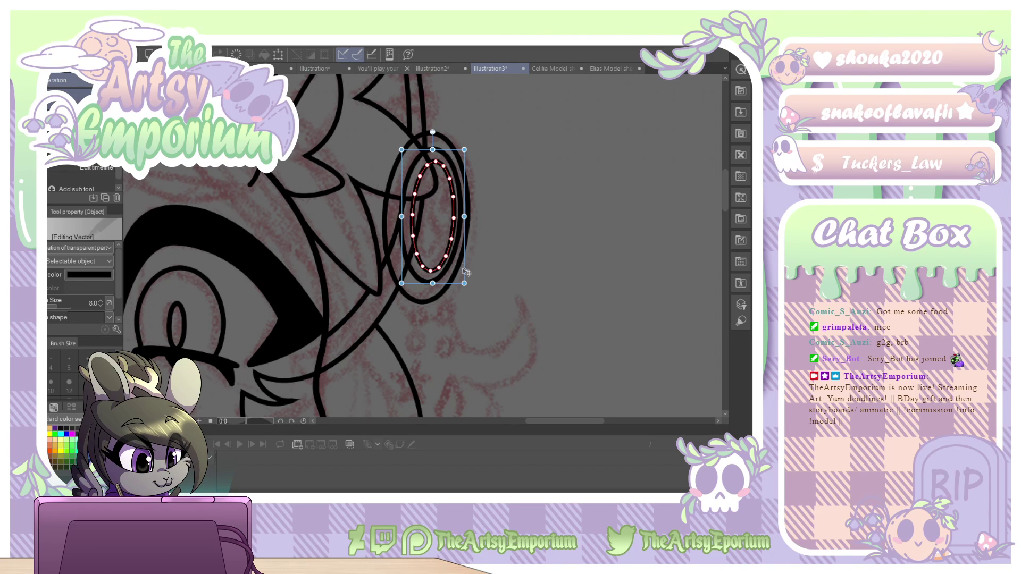
left_click_drag(464, 282, 461, 278)
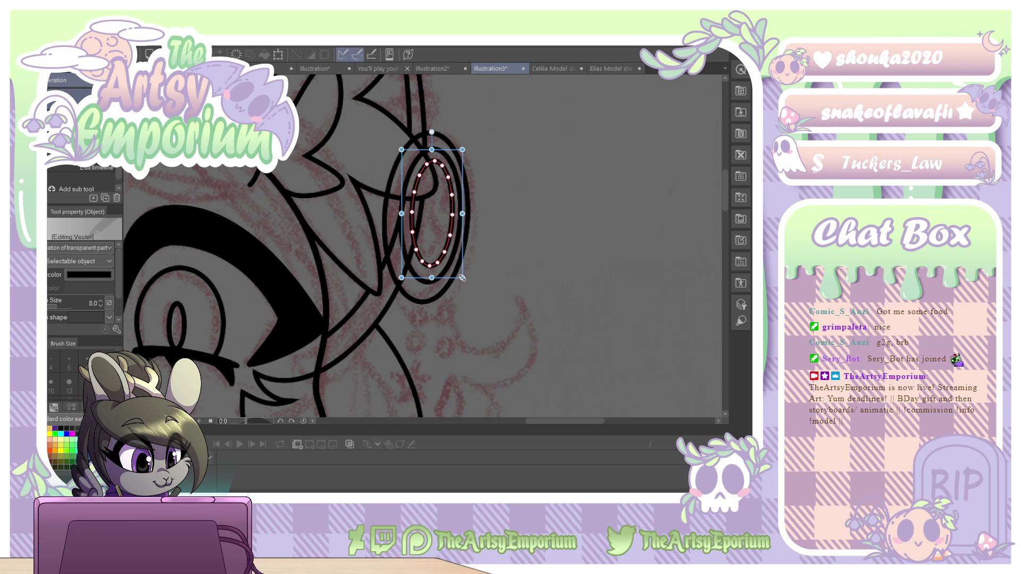
left_click_drag(462, 149, 462, 152)
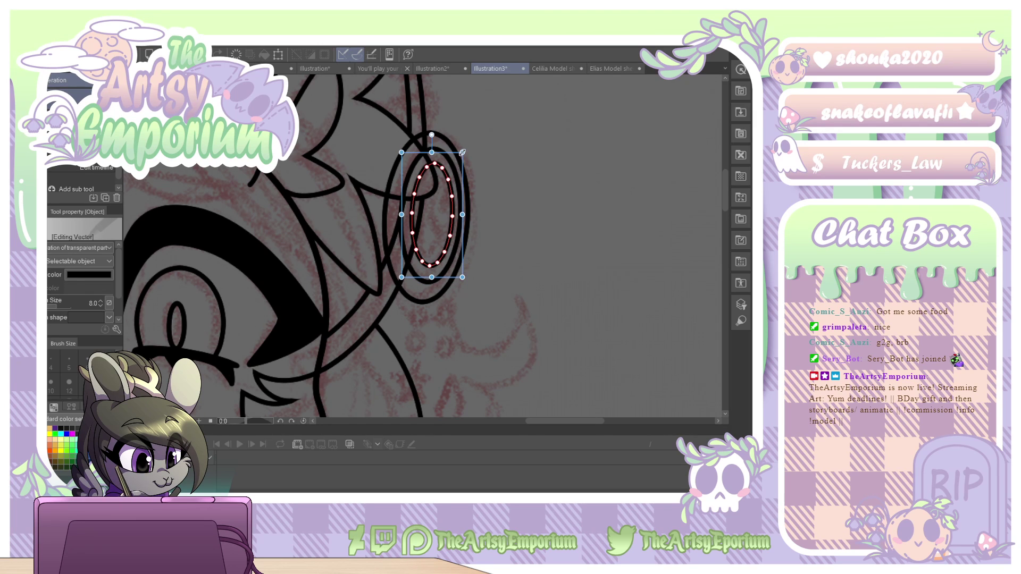
left_click_drag(402, 214, 403, 214)
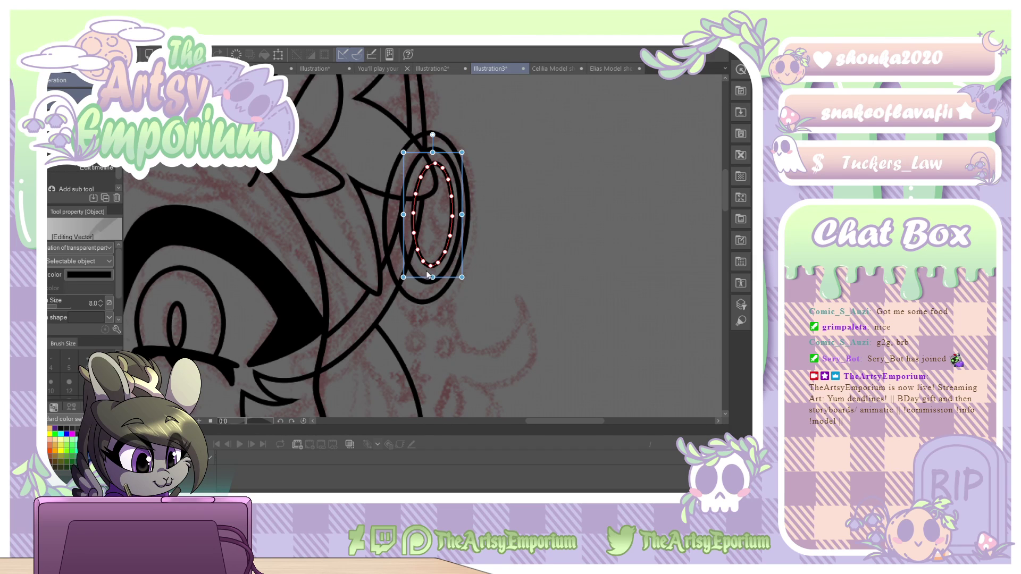
Add a fourth, smallest copy of the ellipse and shrink it toward the upper right of the third ring.
left_click(426, 270)
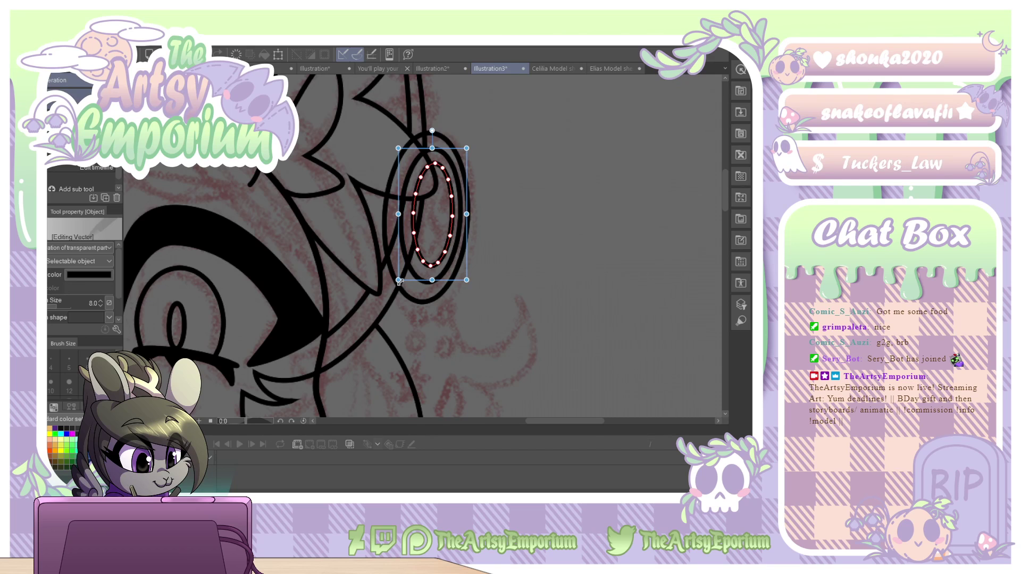
left_click_drag(400, 281, 427, 249)
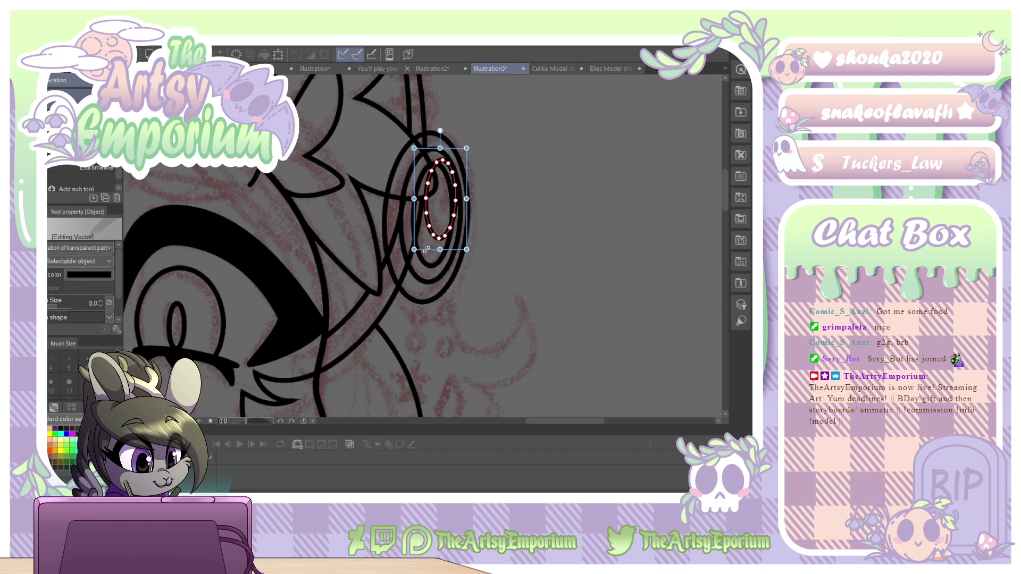
left_click_drag(466, 148, 465, 154)
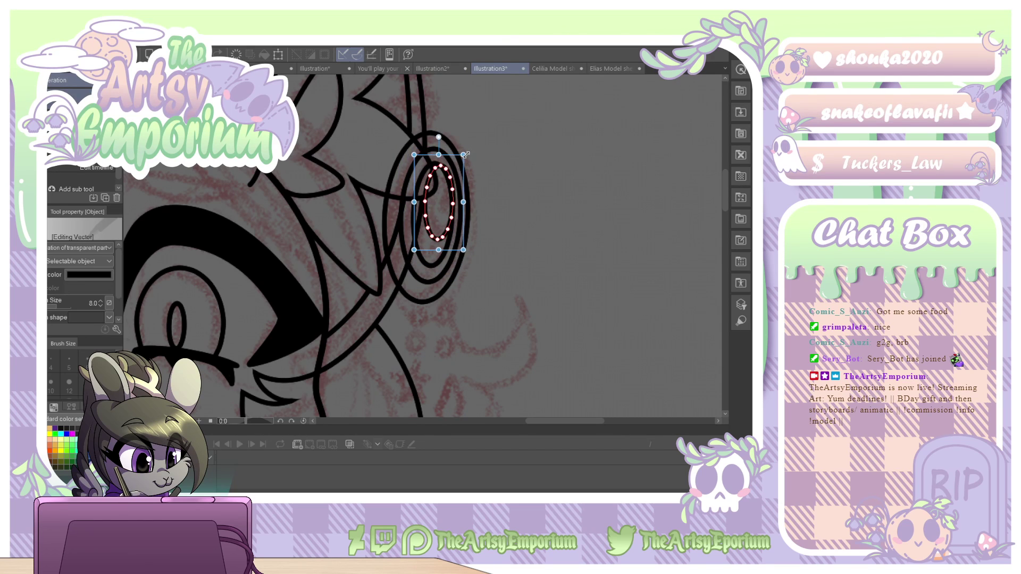
left_click(506, 261)
Try to erase the upper right part of the innermost ellipse with the vector eraser, undoing each attempt.
key("e")
left_click_drag(446, 166, 444, 187)
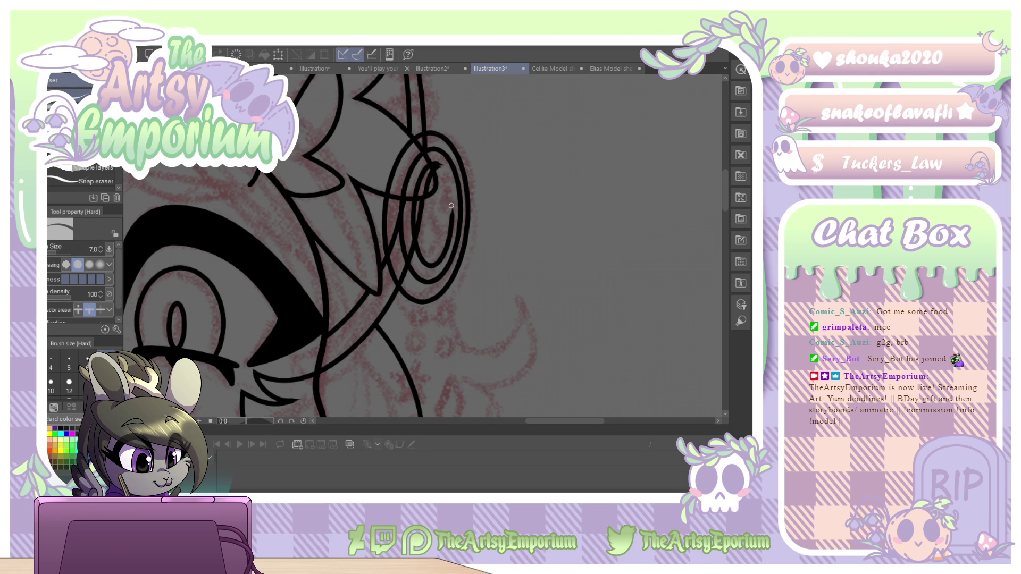
key("ctrl+z")
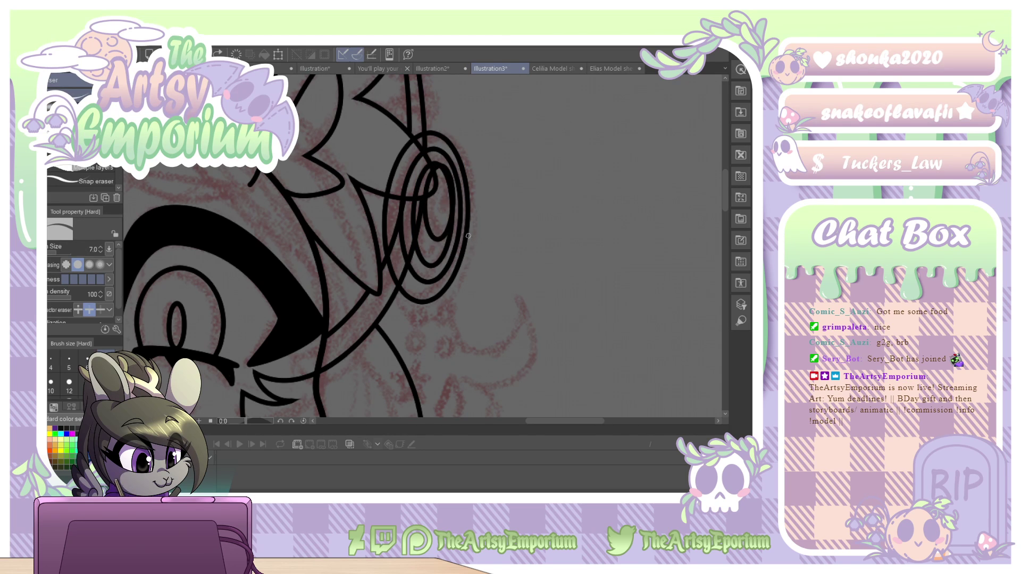
left_click_drag(446, 181, 445, 186)
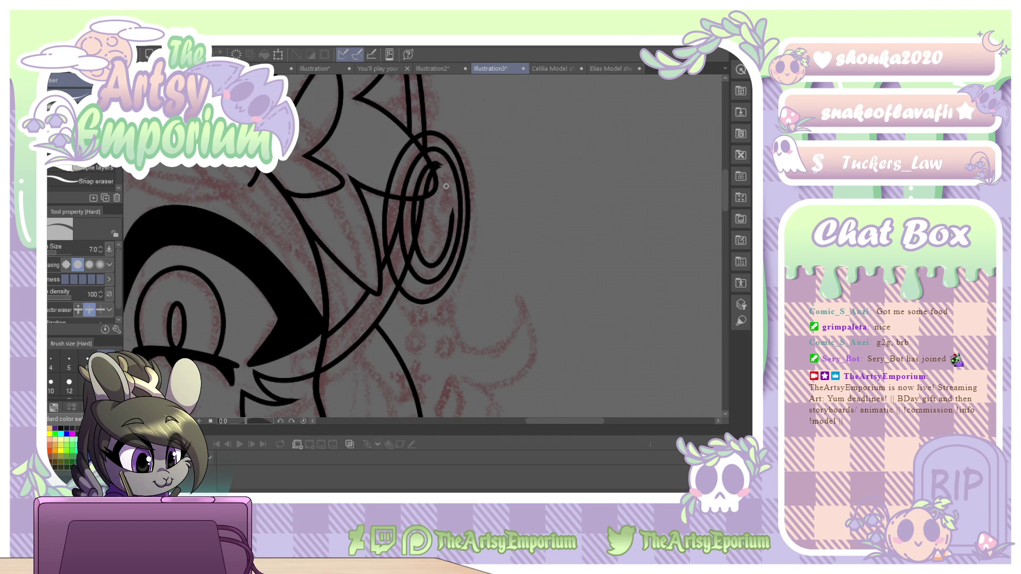
key("ctrl+z")
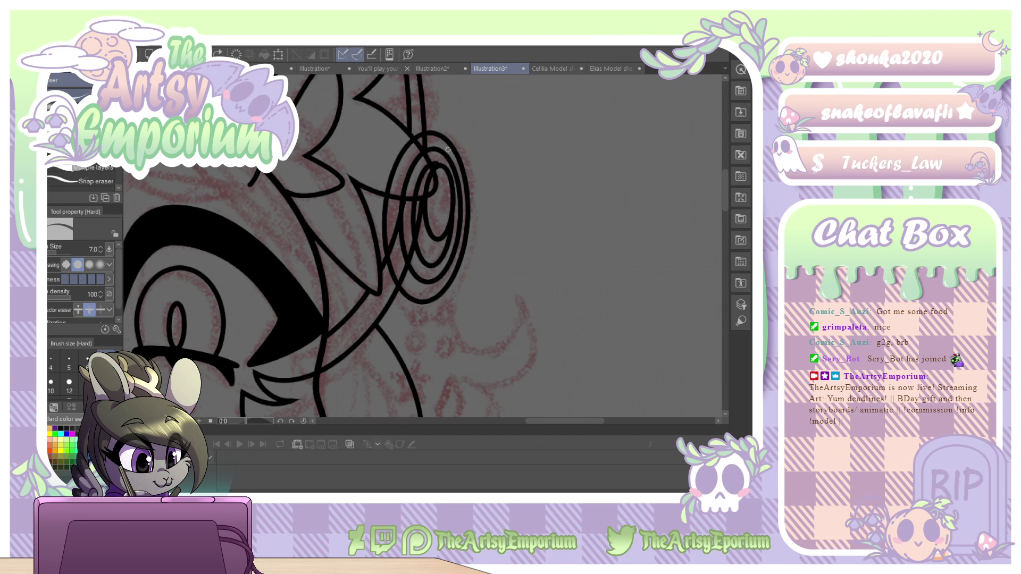
Erase the upper right part of the innermost ellipse, undoing a stray pen stroke first.
key("p")
left_click_drag(438, 164, 440, 170)
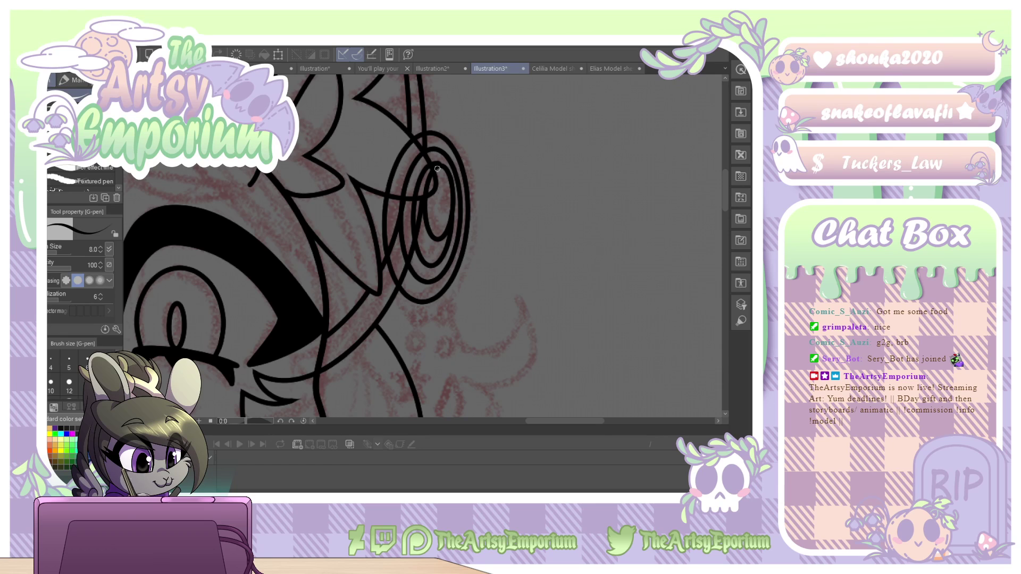
key("ctrl+z")
key("e")
left_click_drag(451, 175, 449, 185)
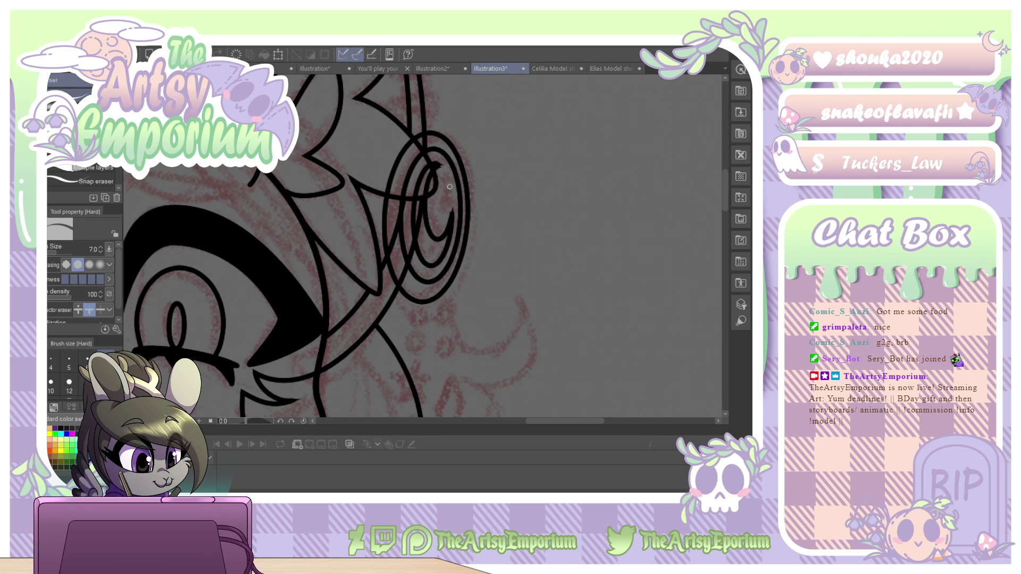
Adjust the end points of the innermost ellipse's open curve to refine its upper and right tips.
key("ctrl+plus")
key("ctrl+plus")
key("ctrl+plus")
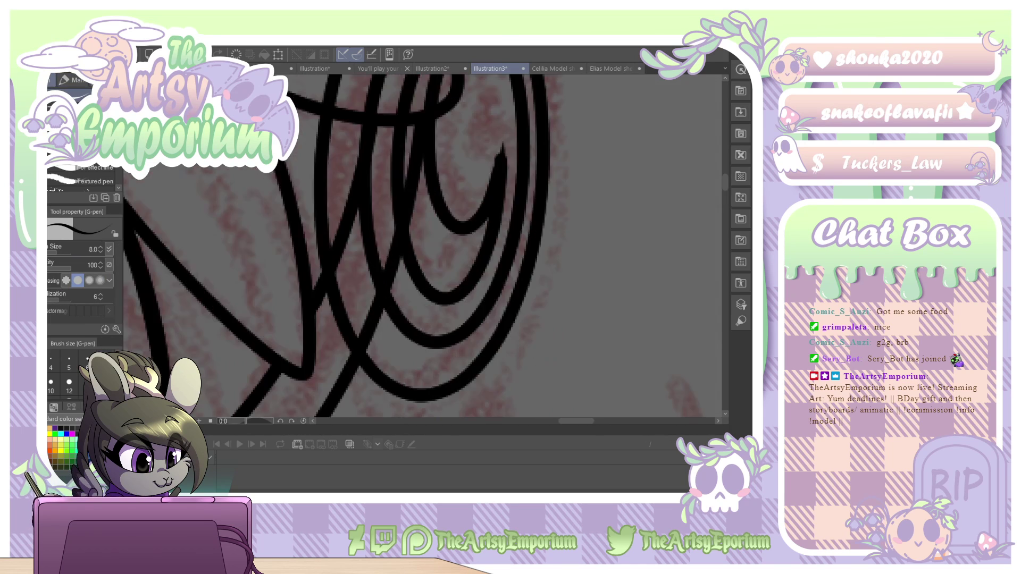
mouse_move(502, 148)
left_mouse_down()
mouse_move(410, 239)
mouse_move(417, 234)
left_mouse_up()
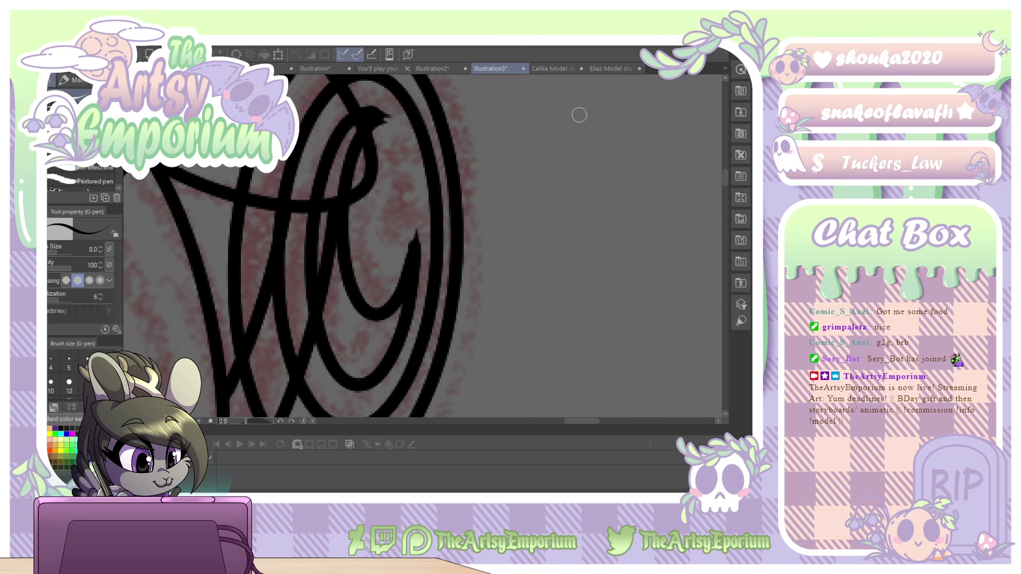
key("o")
left_click(383, 122)
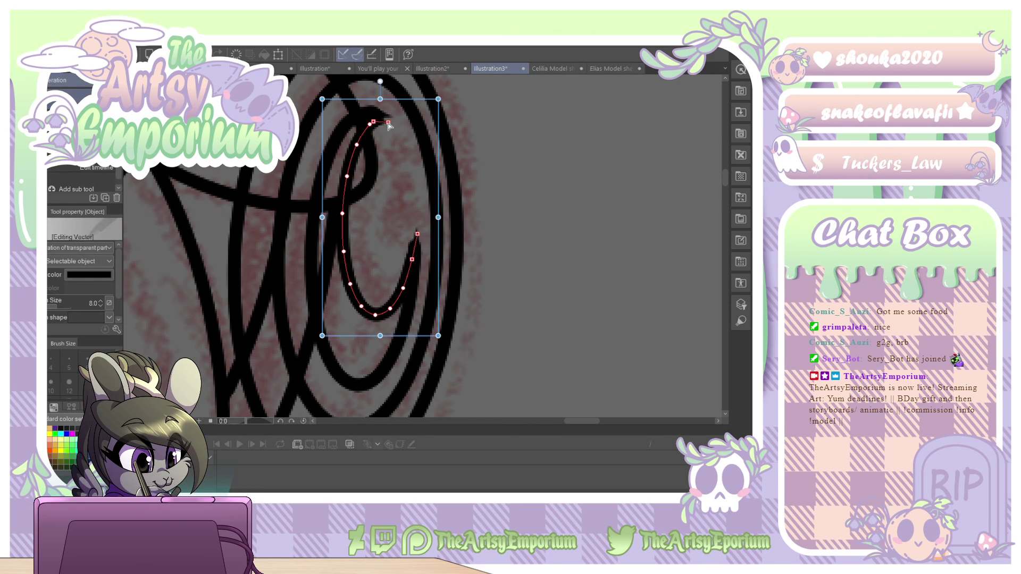
mouse_move(392, 120)
left_mouse_down()
mouse_move(365, 114)
mouse_move(388, 117)
mouse_move(378, 115)
left_mouse_up()
mouse_move(415, 253)
left_mouse_down()
mouse_move(410, 268)
mouse_move(414, 249)
left_mouse_up()
left_click(402, 286)
key("ctrl+z")
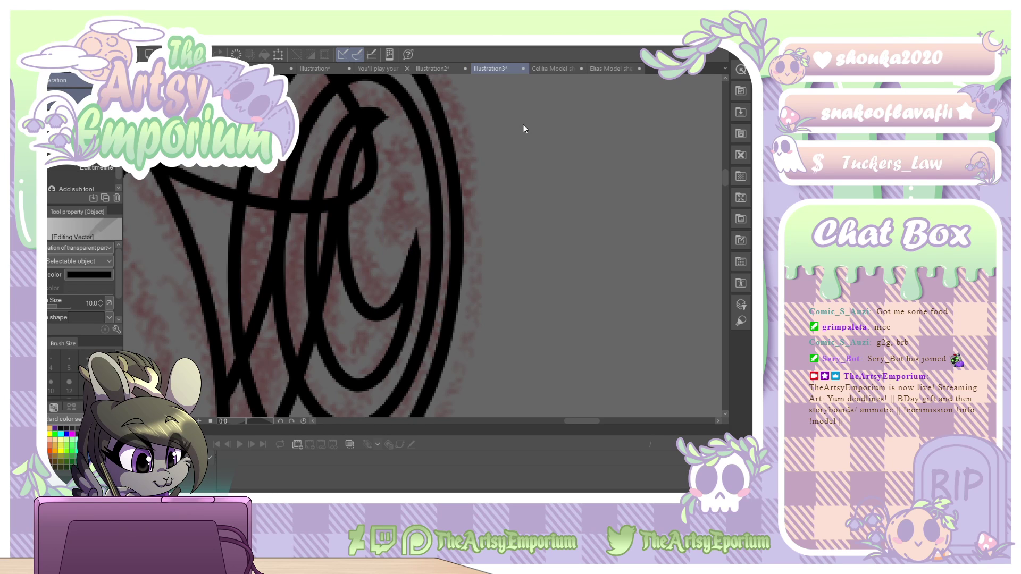
Draw a small diamond from straight G-pen lines in the gap of the innermost ellipse.
key("p")
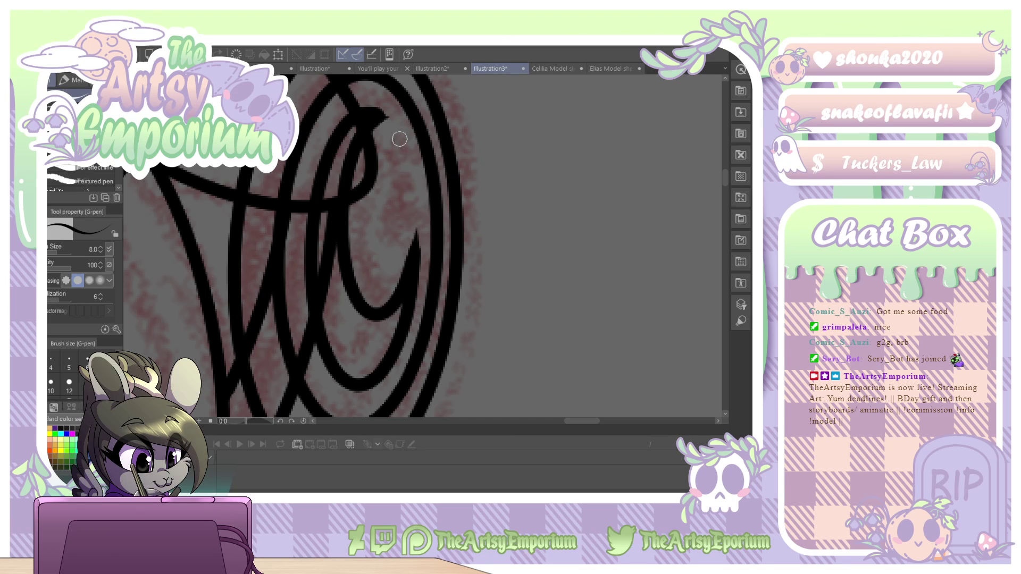
mouse_move(400, 139)
left_mouse_down()
mouse_move(380, 190)
mouse_move(396, 225)
left_mouse_up()
left_click(413, 183, "shift")
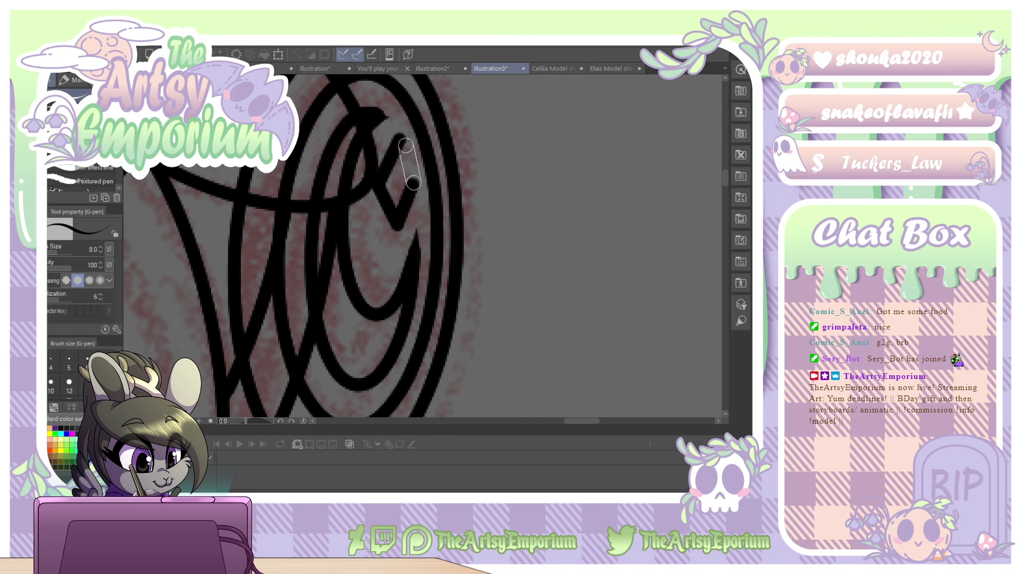
left_click(400, 140, "shift")
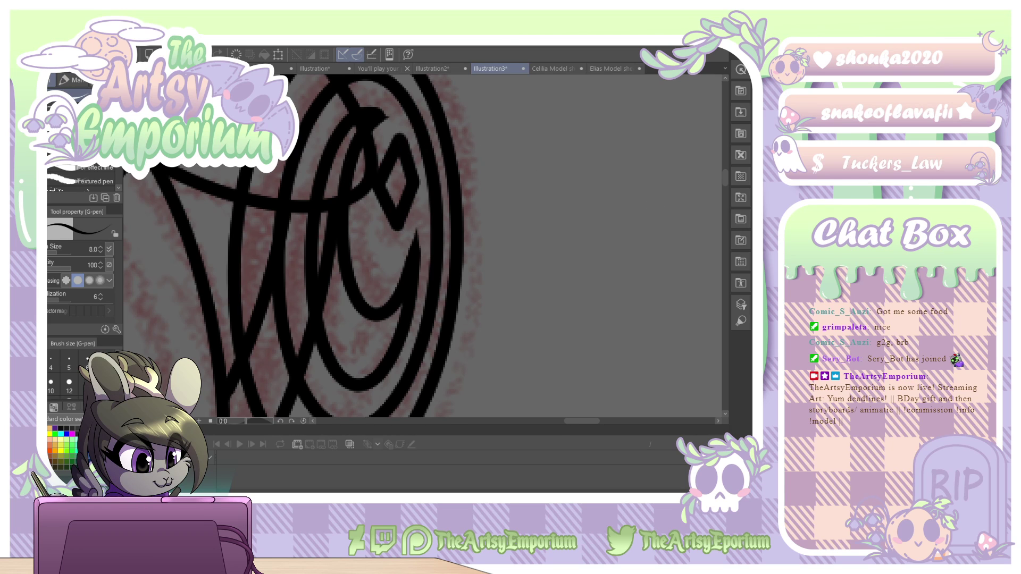
Draw a small circle just below the nested ellipses and place a copy directly beneath it.
key("ctrl+minus")
key("ctrl+minus")
key("ctrl+minus")
key("ctrl+minus")
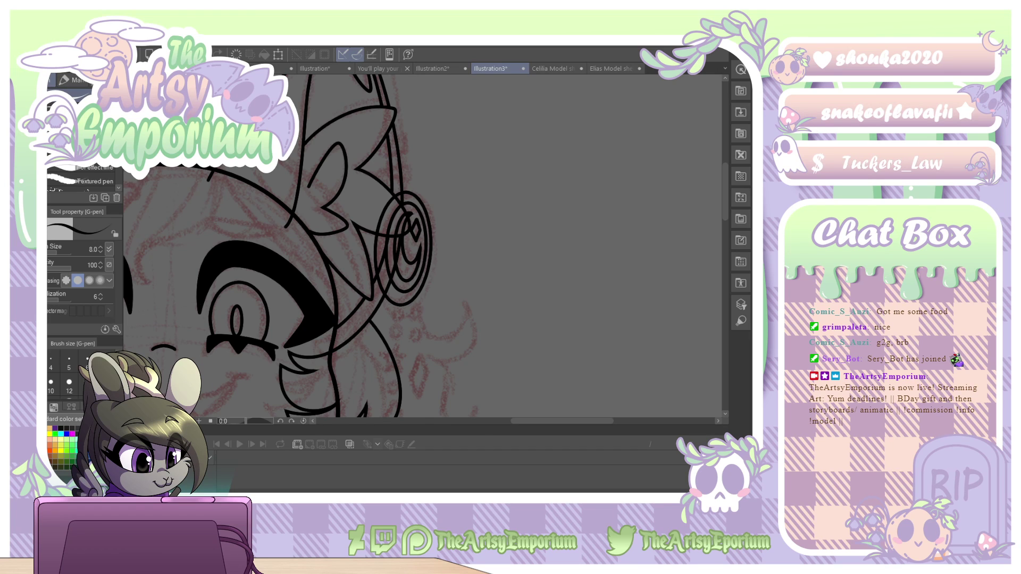
key("u")
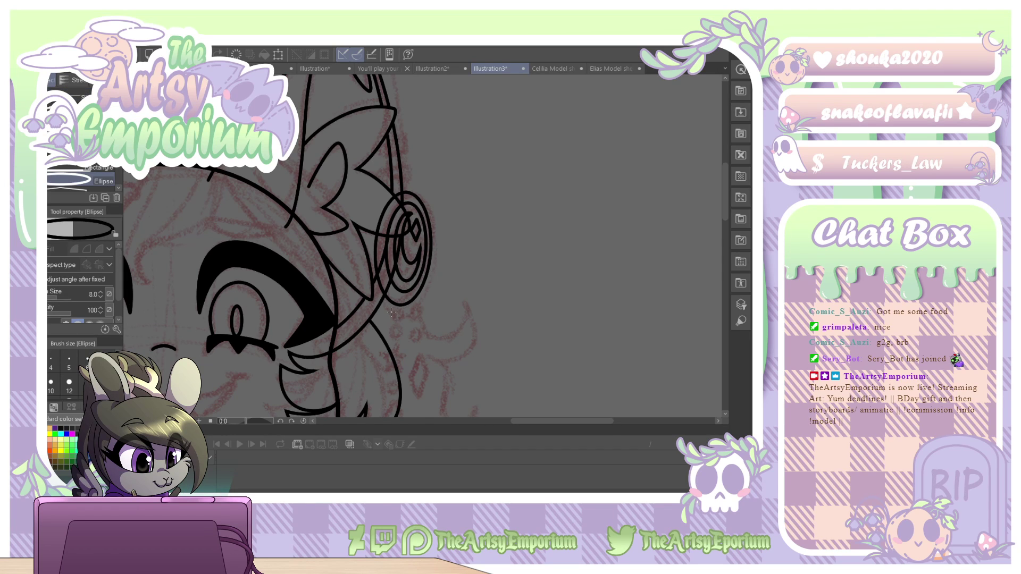
left_click_drag(392, 313, 399, 319)
key("o")
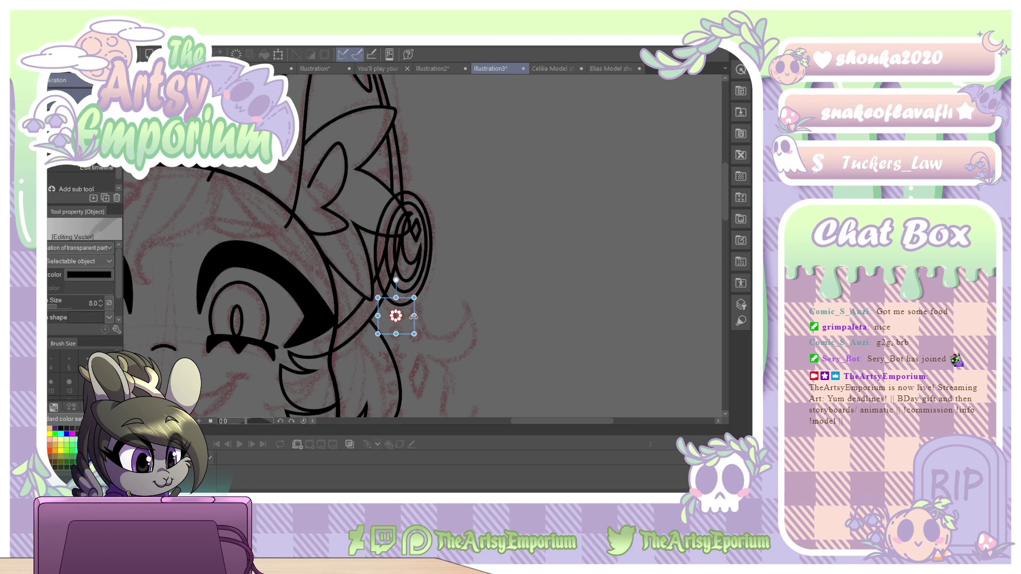
left_click_drag(410, 336, 409, 352)
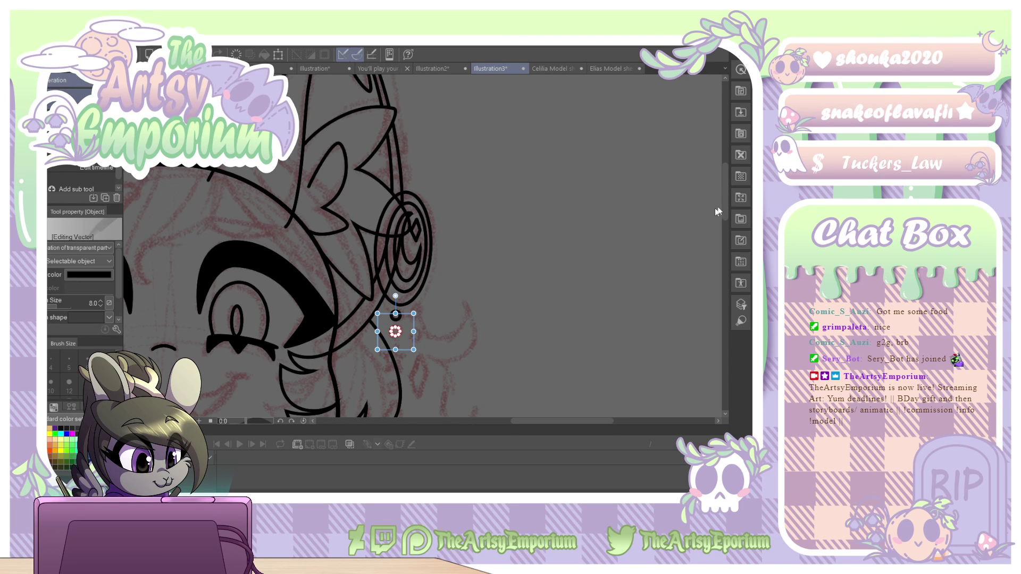
Place three more circle copies: one further down by the hair edge and two beside the first pair, forming a two-by-two grid.
left_click_drag(723, 207, 722, 233)
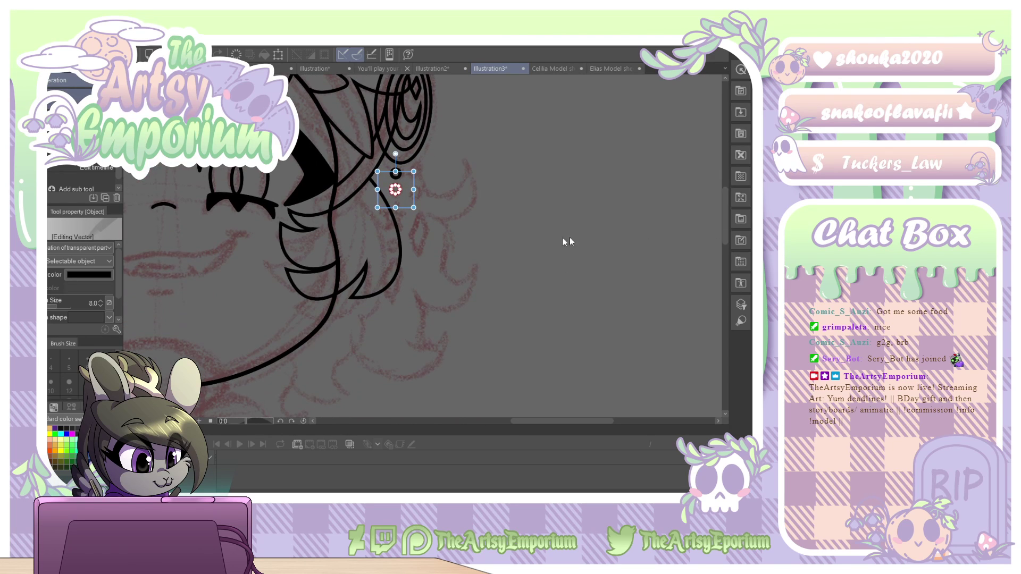
left_click_drag(407, 209, 404, 268)
key("ctrl+z")
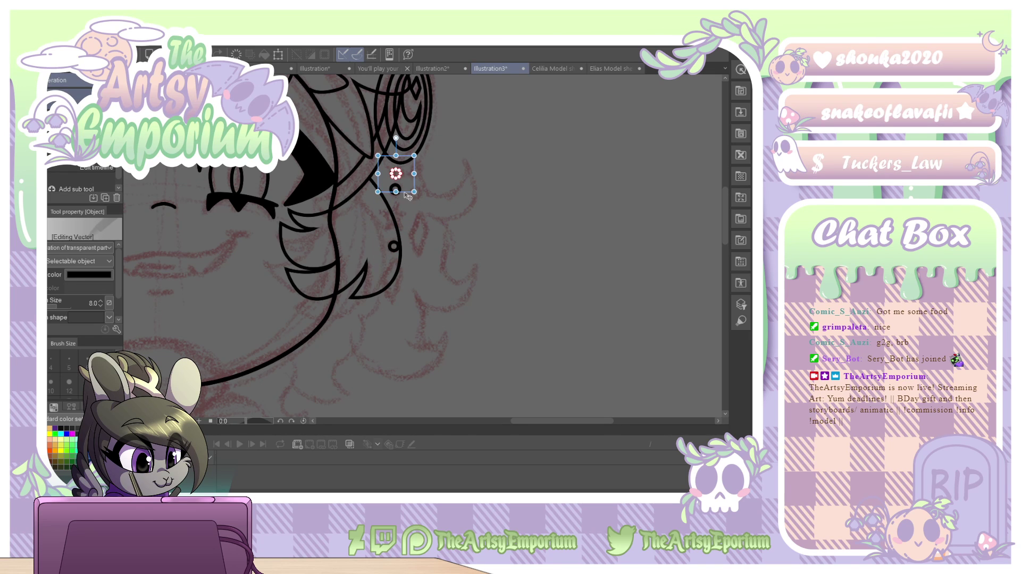
left_click_drag(406, 194, 425, 214)
key("ctrl+z")
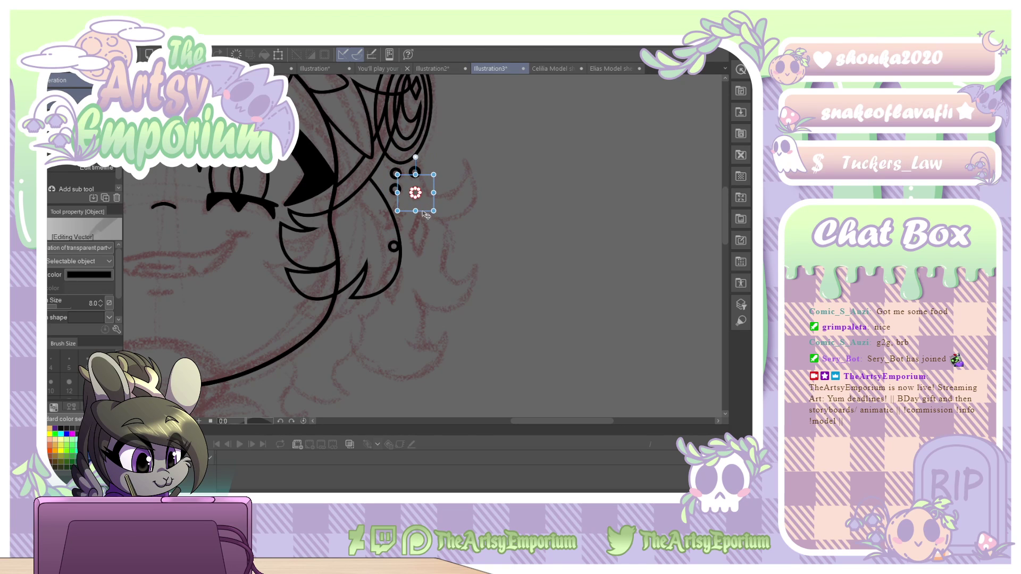
left_click(416, 96)
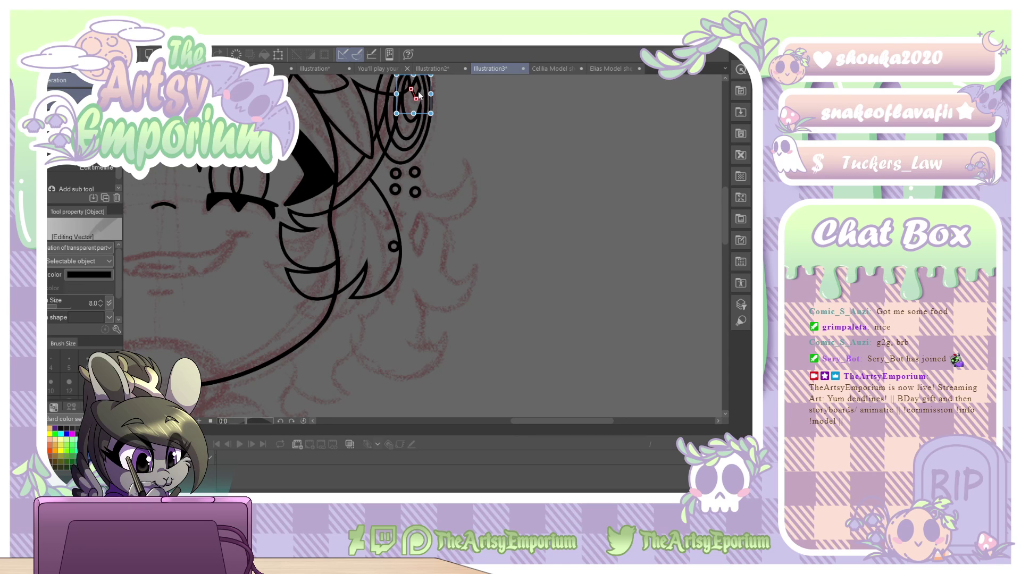
left_click(419, 88, "shift")
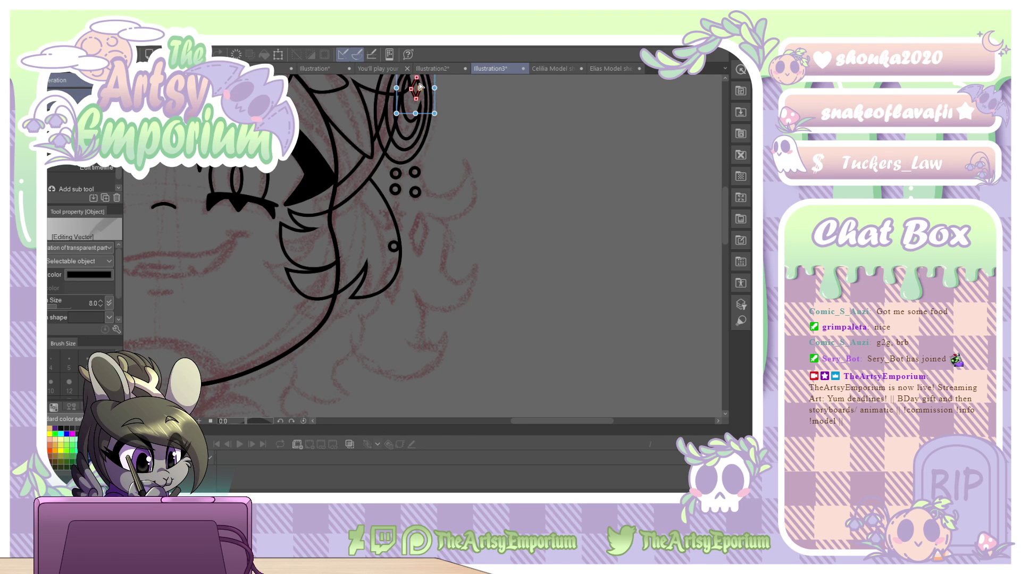
left_click(420, 85, "shift")
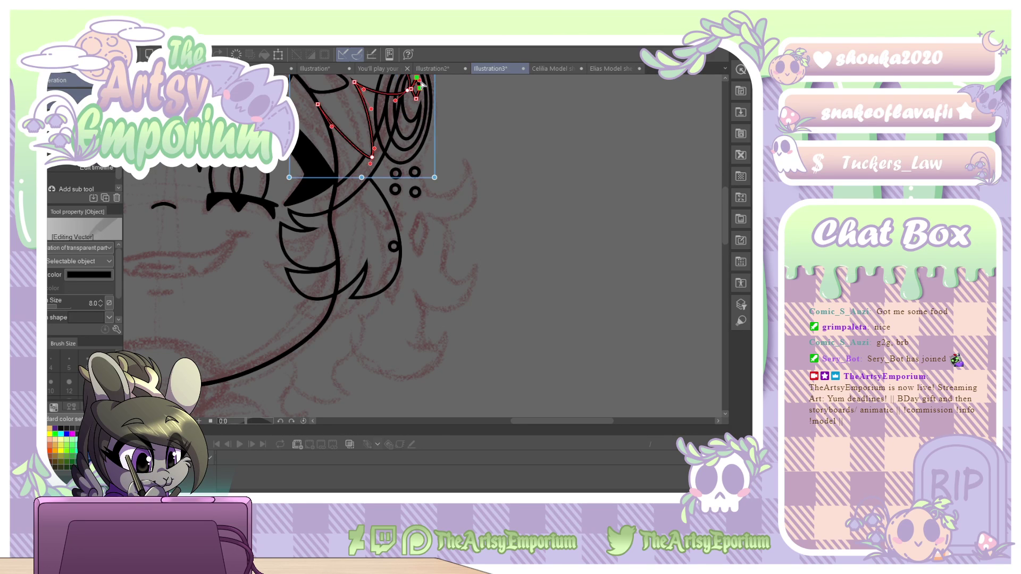
left_click(557, 163)
Select all four lines of the diamond inside the ellipses and place a copy below the right pair of small circles.
key("ctrl+plus")
key("ctrl+plus")
key("ctrl+plus")
key("ctrl+plus")
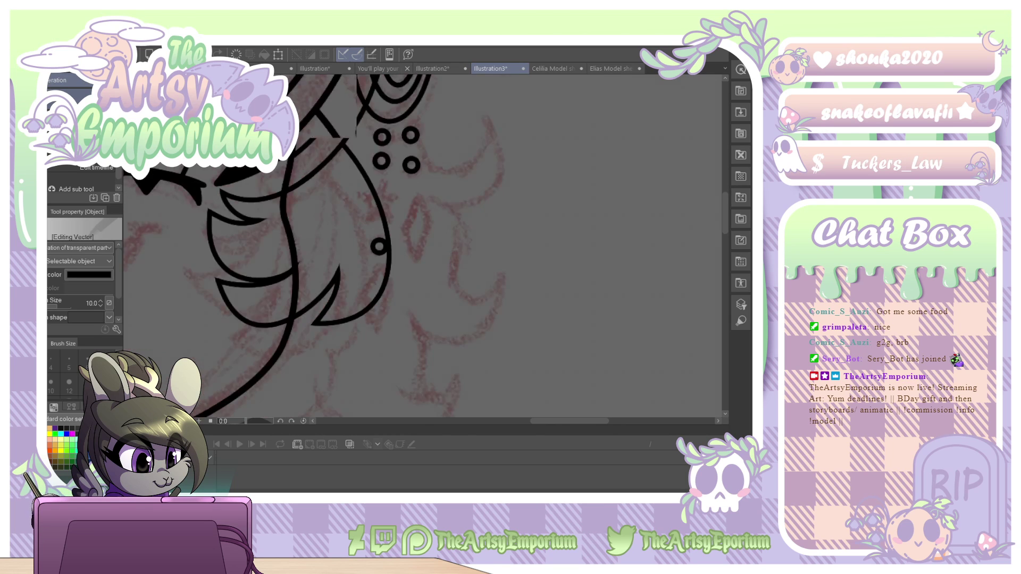
left_click_drag(276, 85, 649, 415)
left_click_drag(664, 223, 208, 252)
left_click_drag(426, 96, 419, 327)
left_click(328, 257)
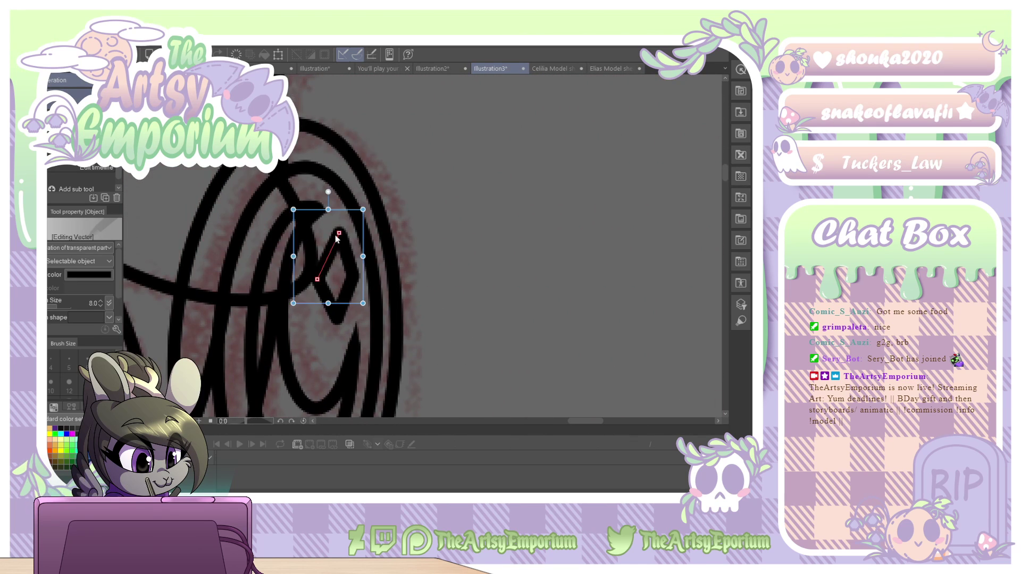
left_click_drag(316, 342, 339, 294)
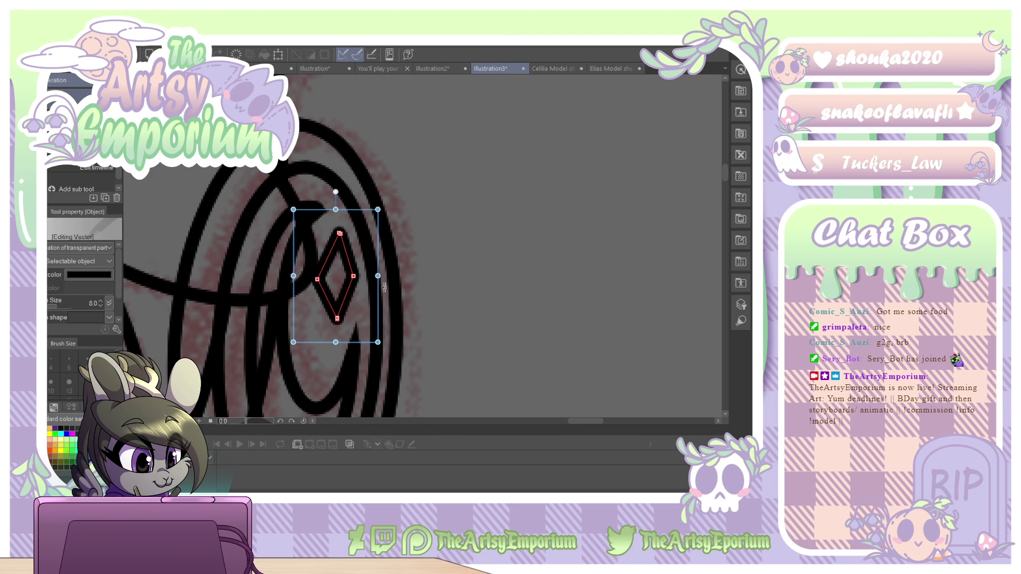
scroll(454, 242, "down", 3)
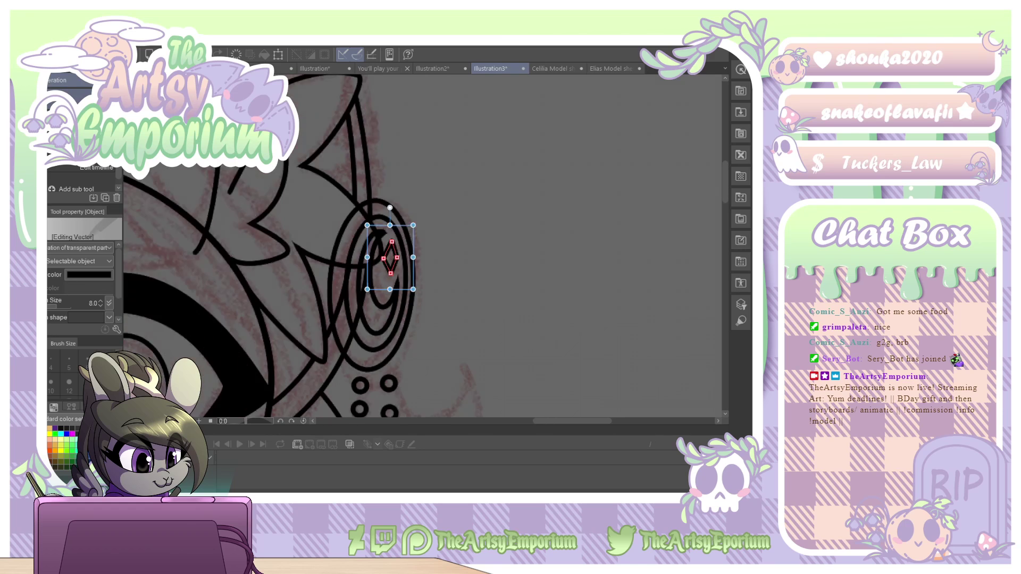
left_click_drag(419, 275, 428, 388)
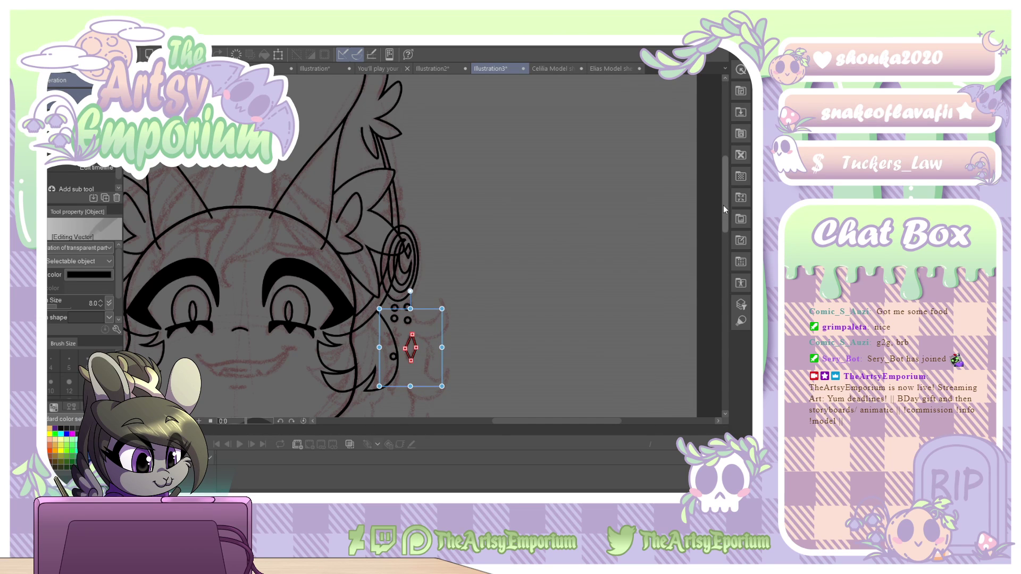
left_click_drag(723, 205, 723, 242)
left_click_drag(423, 239, 418, 235)
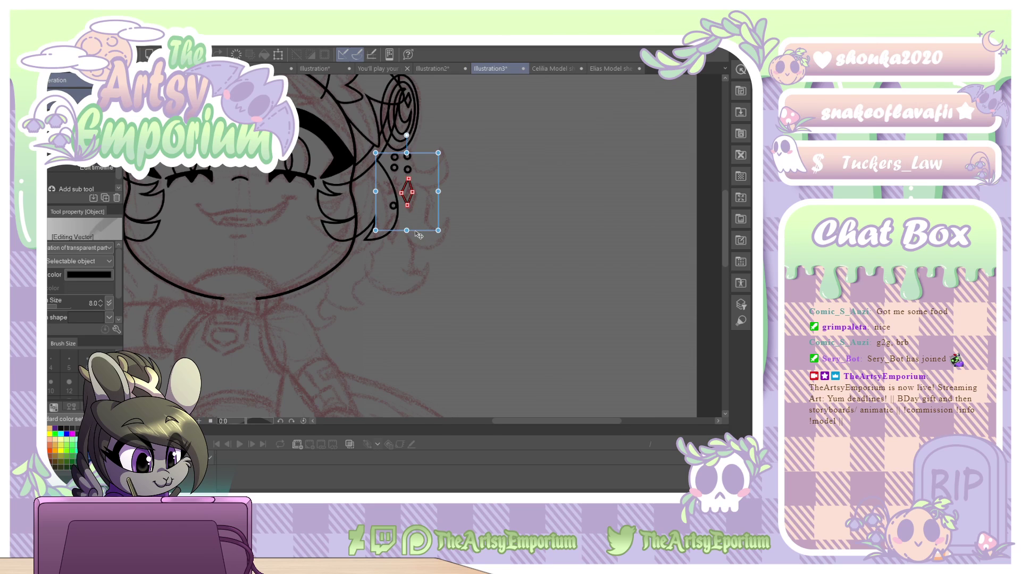
Move the right corner points of the copied diamond slightly outward so its edges meet.
left_click_drag(412, 192, 414, 192)
left_click(411, 196)
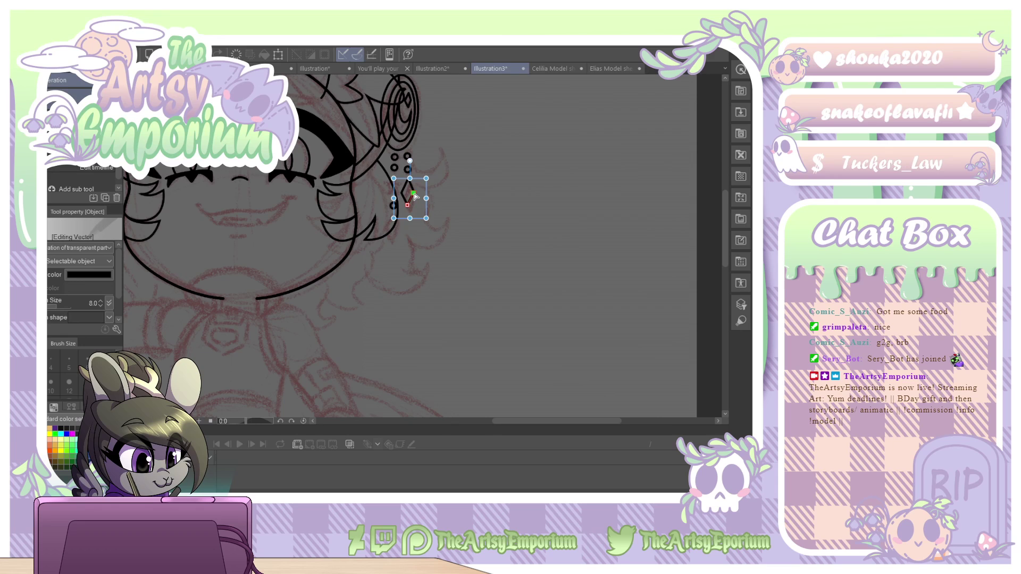
left_click(439, 196)
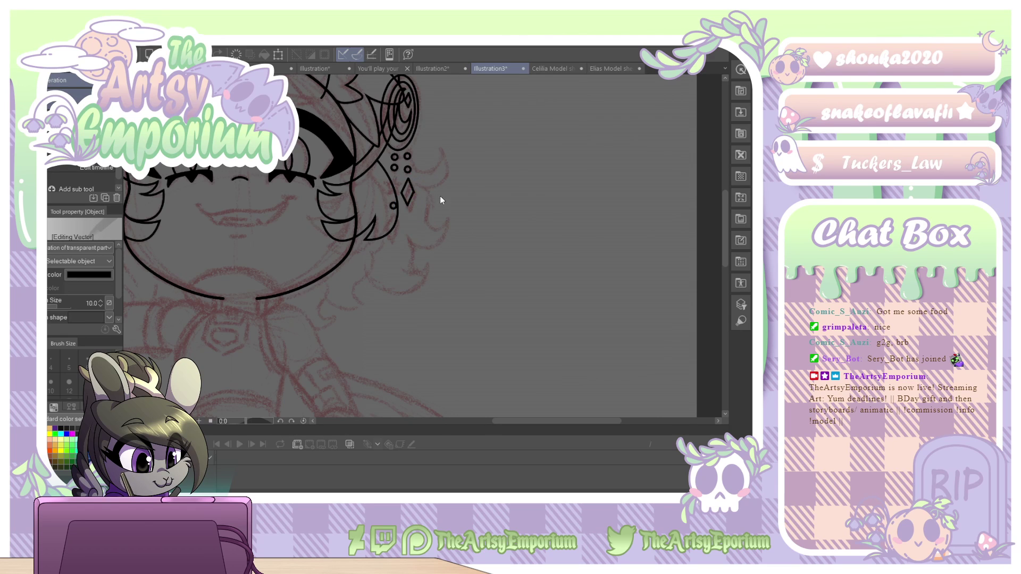
key("ctrl+plus")
key("ctrl+plus")
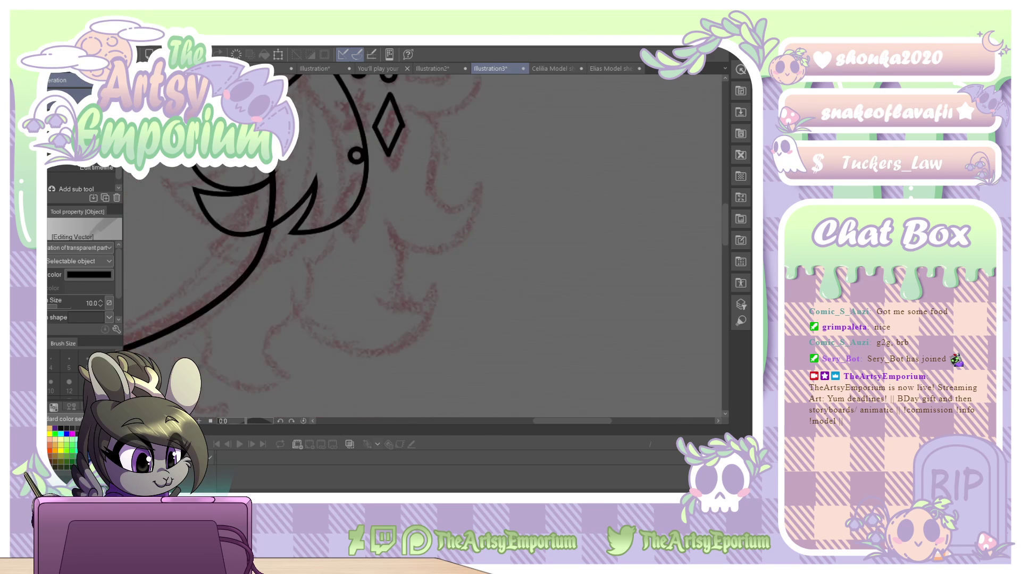
left_click(396, 139)
left_click_drag(401, 126, 403, 127)
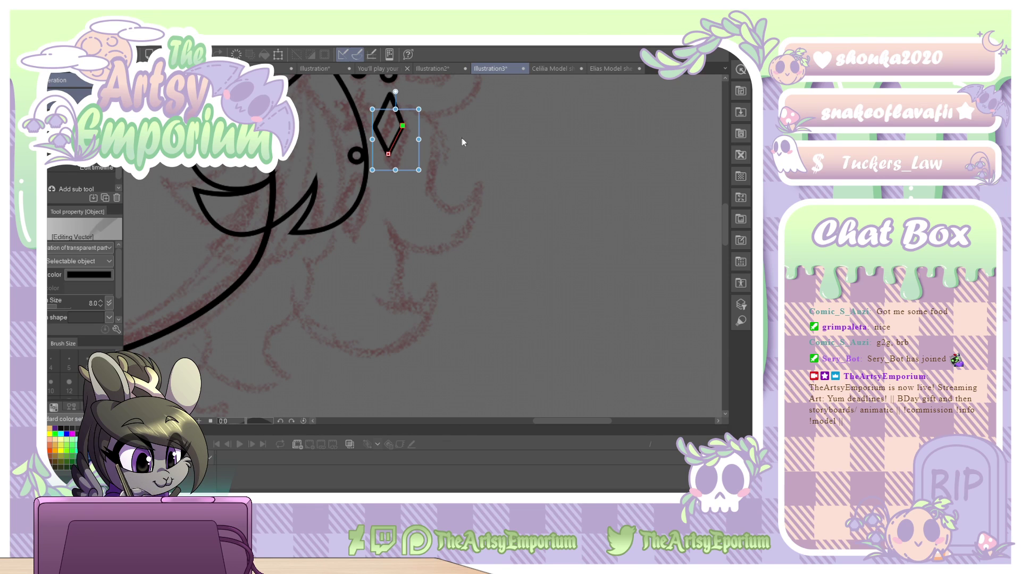
left_click(463, 141)
Duplicate the adjusted diamond and place the copy below the lone small circle at the hair edge.
left_click(396, 138)
left_click(378, 138, "shift")
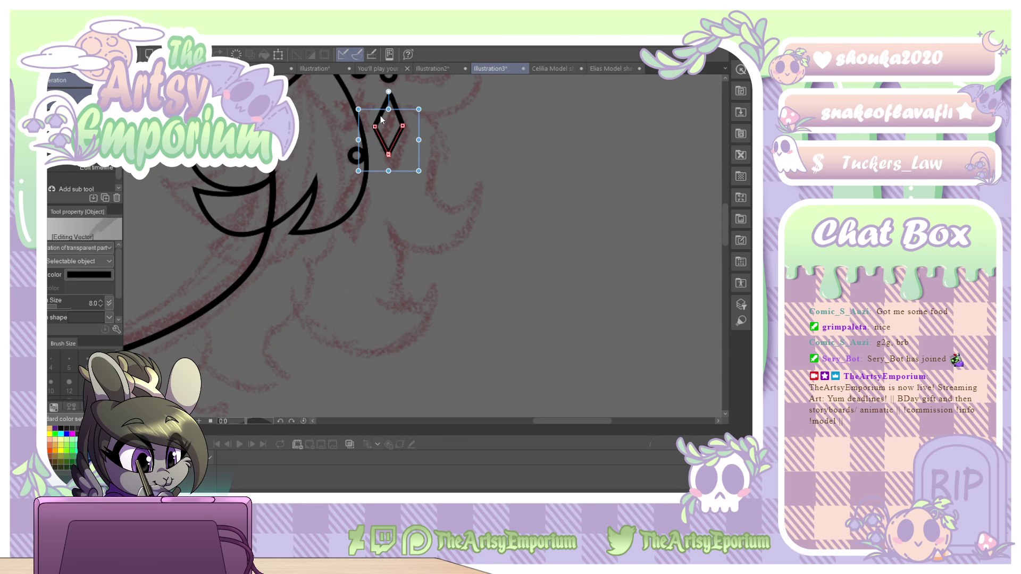
left_click_drag(389, 110, 390, 94)
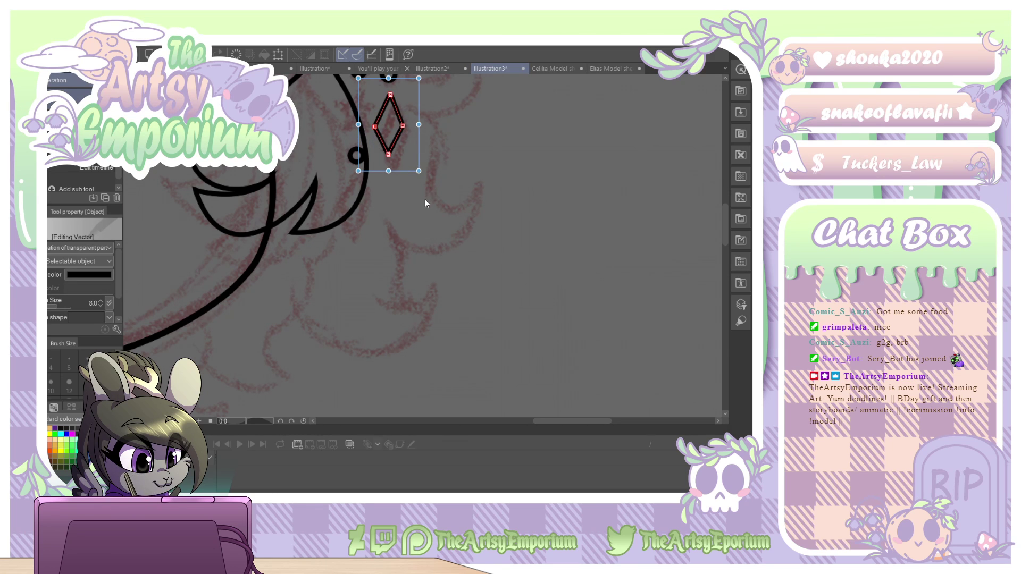
key("ctrl+c")
key("ctrl+v")
left_click_drag(407, 169, 374, 251)
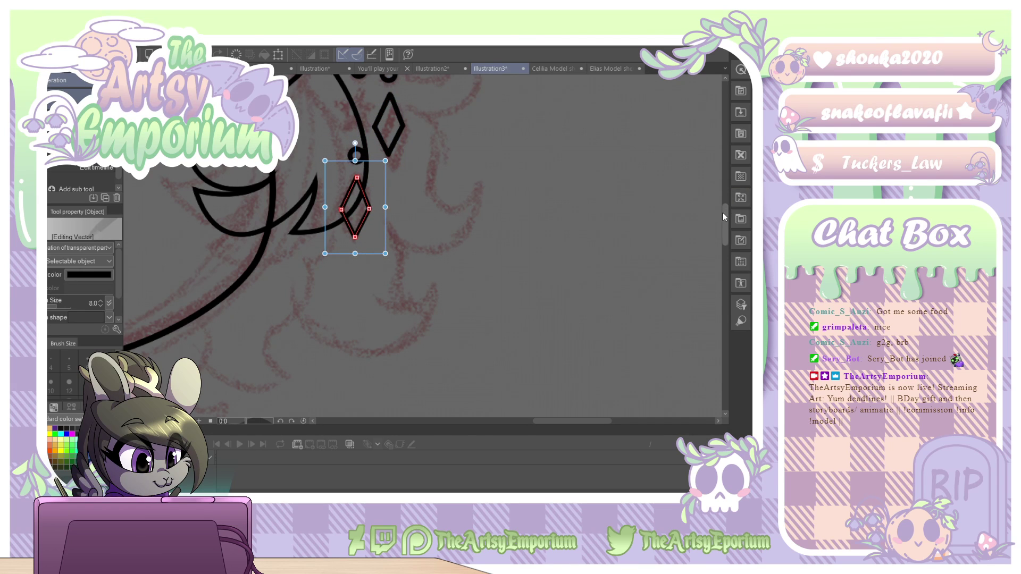
left_click_drag(723, 217, 726, 200)
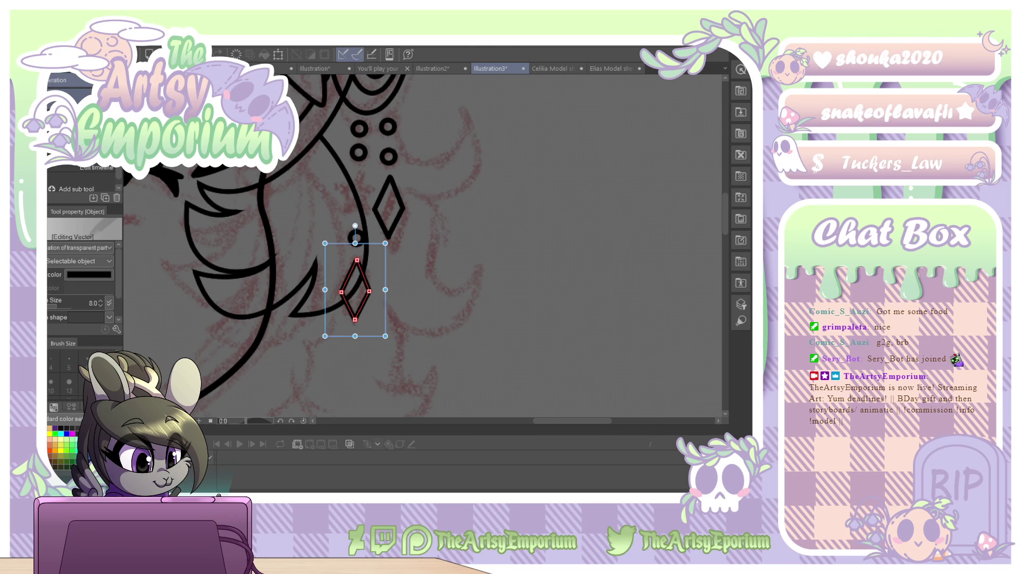
Try to draw a five-pointed star outline with connected straight G-pen lines between the left small circles and the lone circle.
key("p")
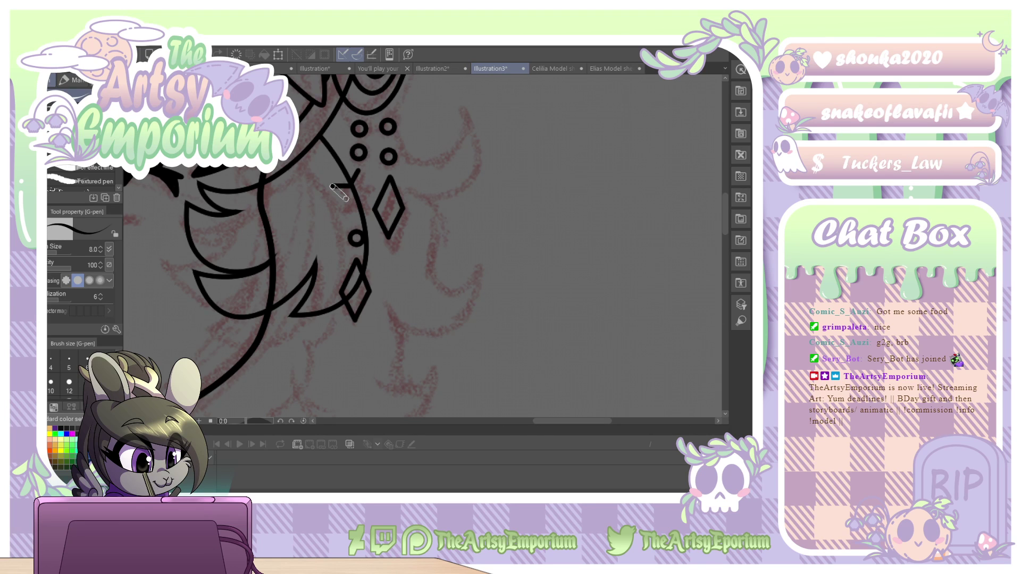
left_click(346, 199, "shift")
left_click(339, 217, "shift")
left_click(357, 209, "shift")
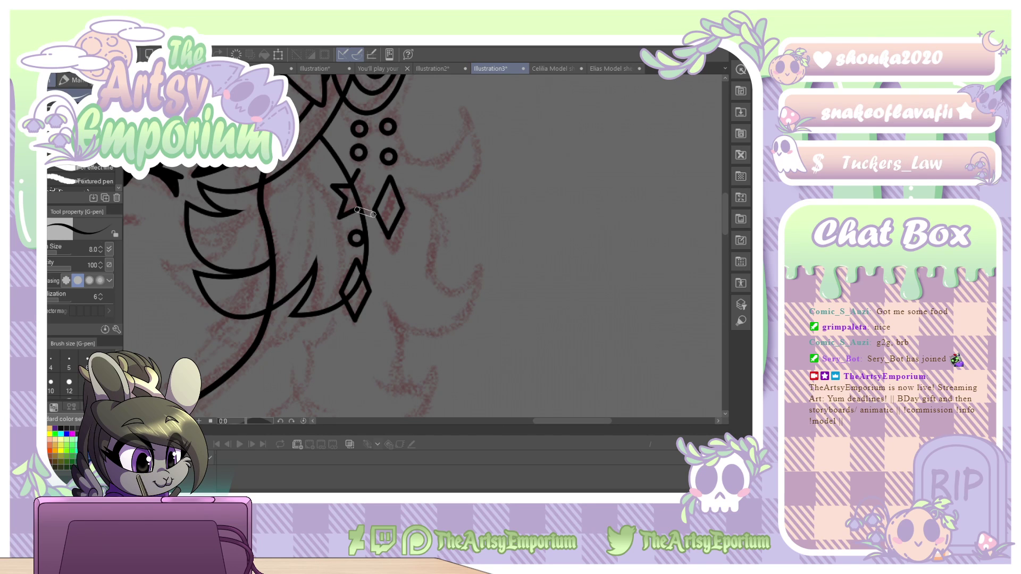
left_click(368, 199, "shift")
left_click(381, 187, "shift")
left_click(367, 185, "shift")
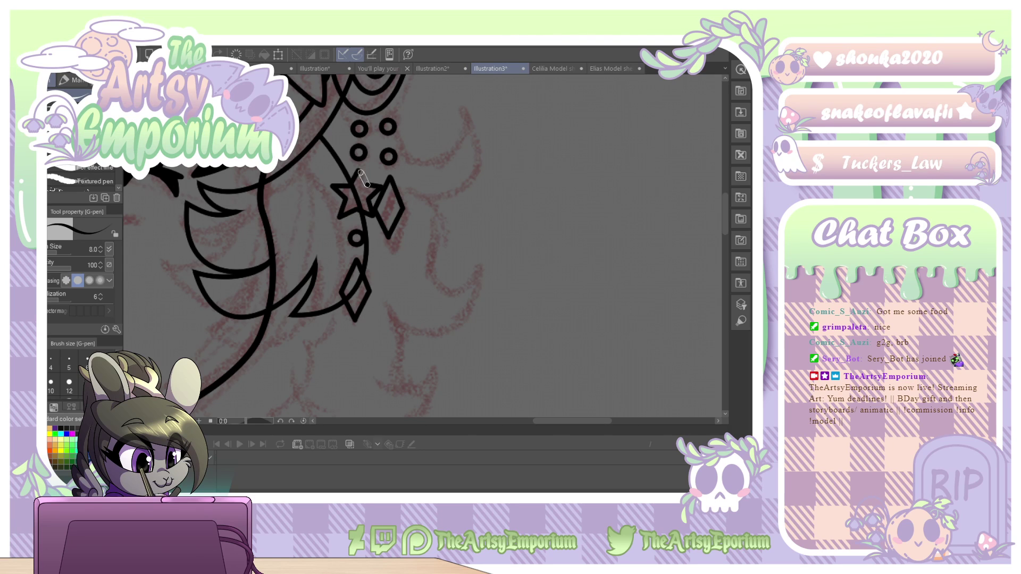
left_click(359, 170, "shift")
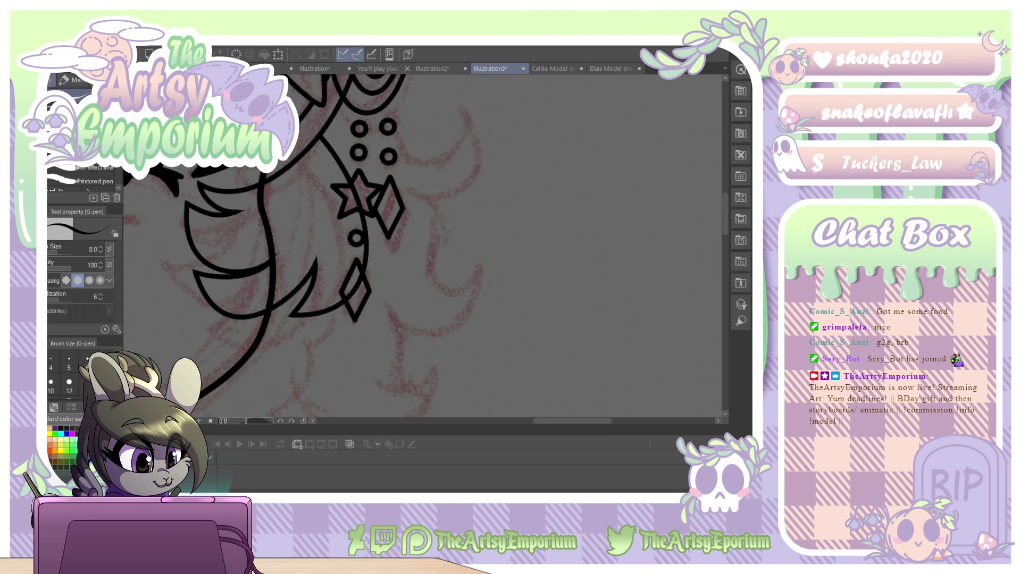
Undo all strokes of the star drawn over the hair edge.
key("ctrl+plus")
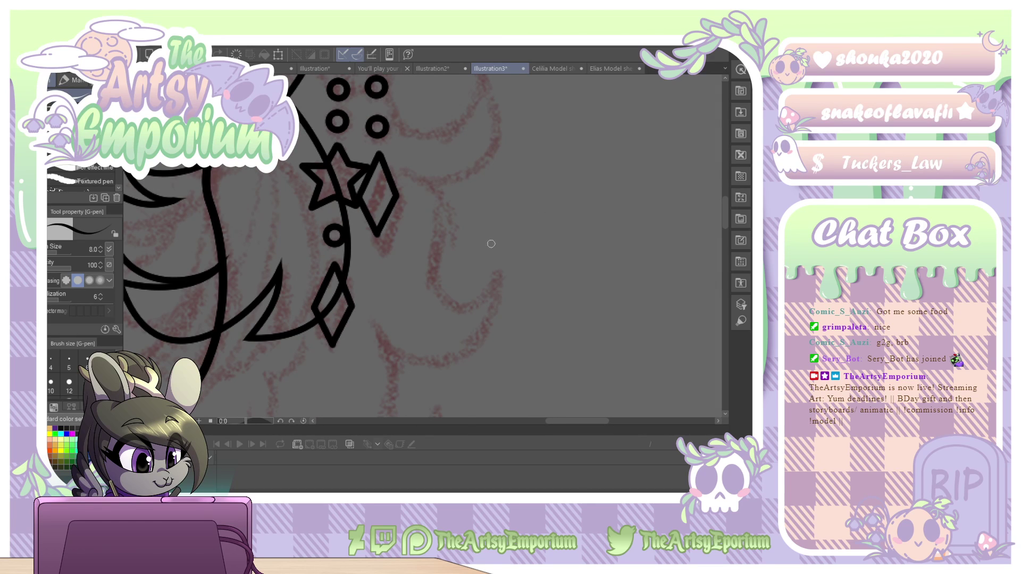
key("ctrl+z")
key("ctrl+z")
key("ctrl+z")
key("ctrl+z")
key("ctrl+z")
key("ctrl+z")
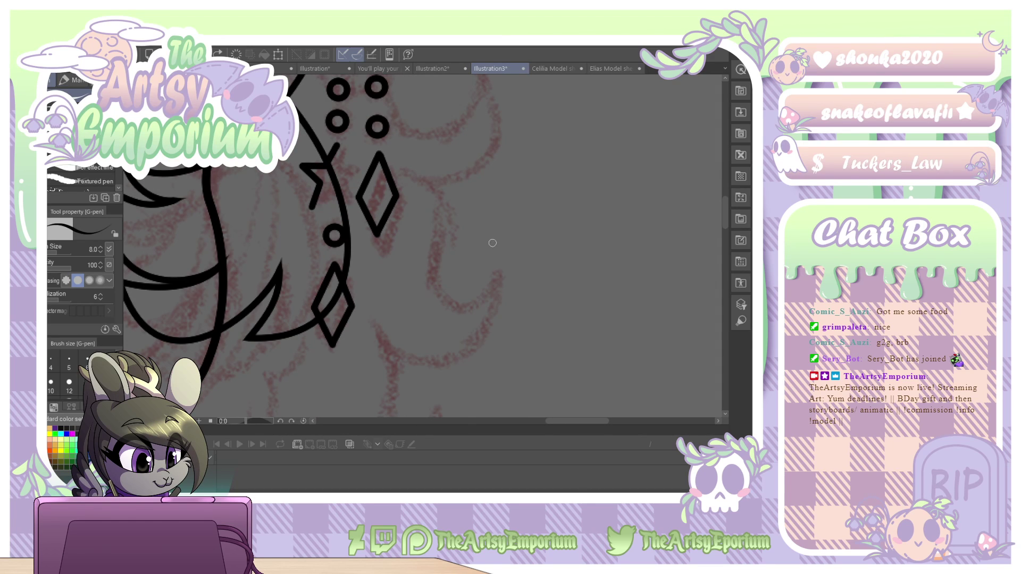
key("ctrl+z")
key("ctrl+z")
key("ctrl+z")
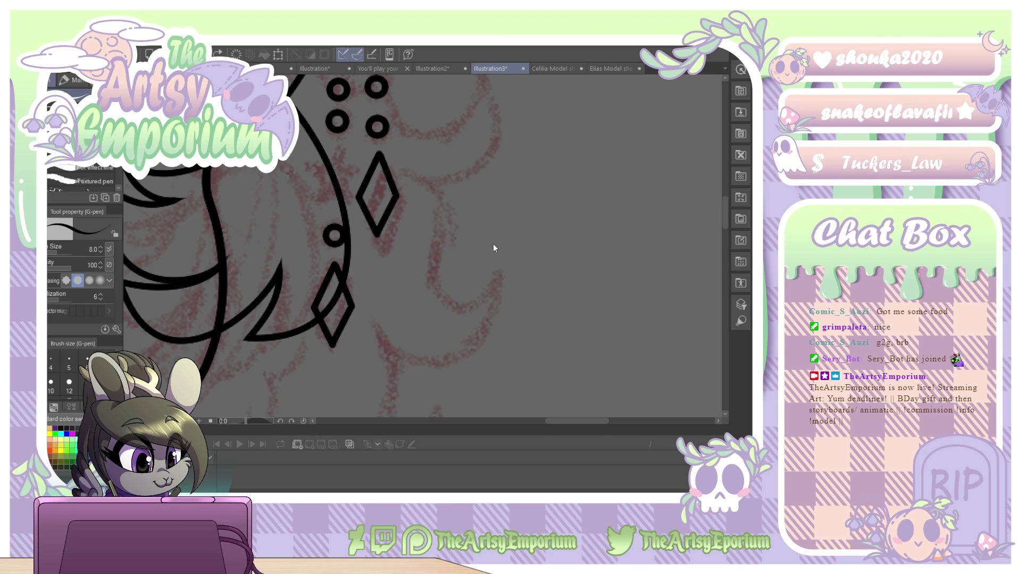
Draw a short horizontal line in the empty canvas beside the ornament and join a rotated copy to its starting end.
left_click(560, 180)
left_click_drag(561, 180, 559, 182)
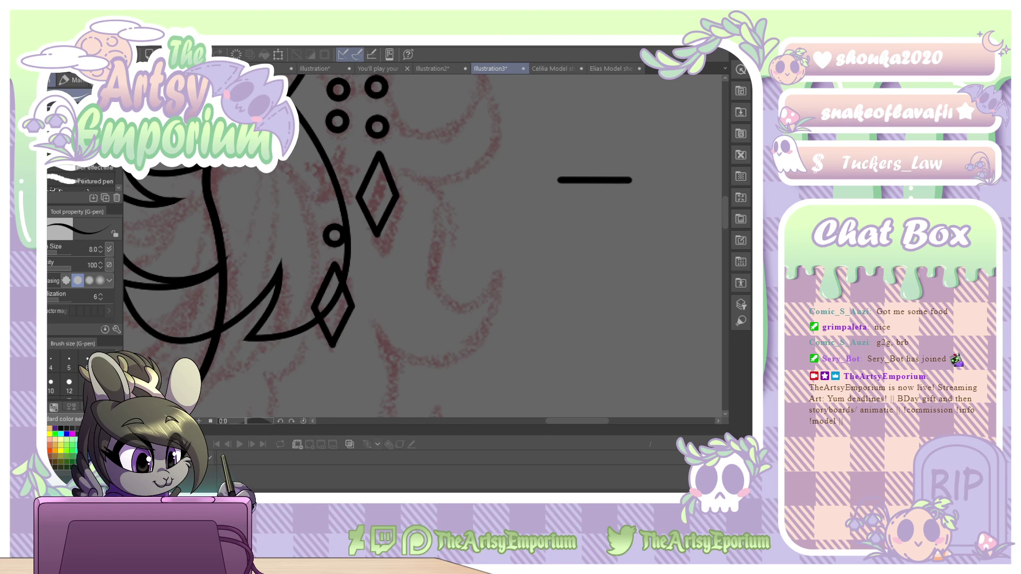
key("slash")
key("o")
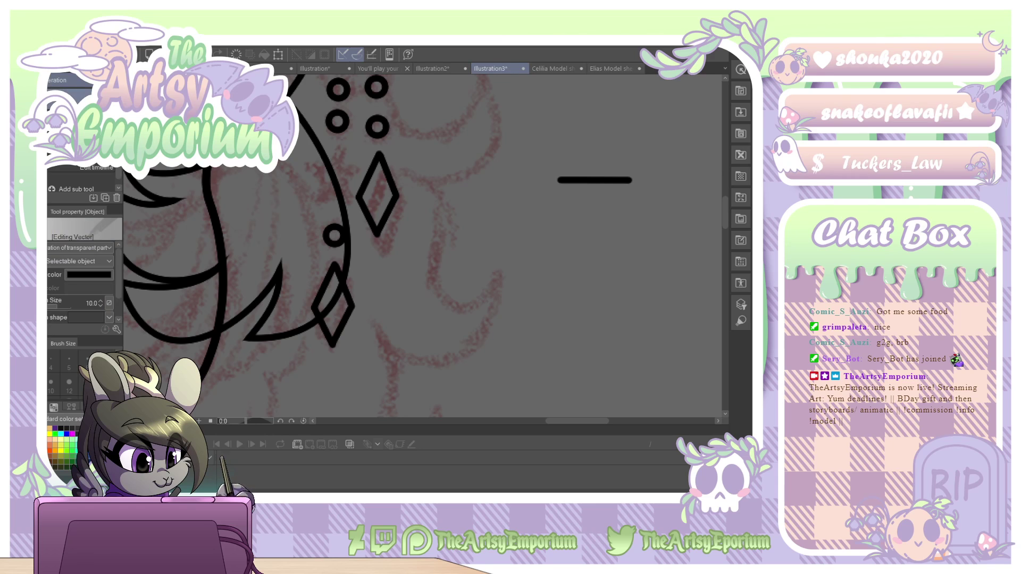
left_click(595, 181)
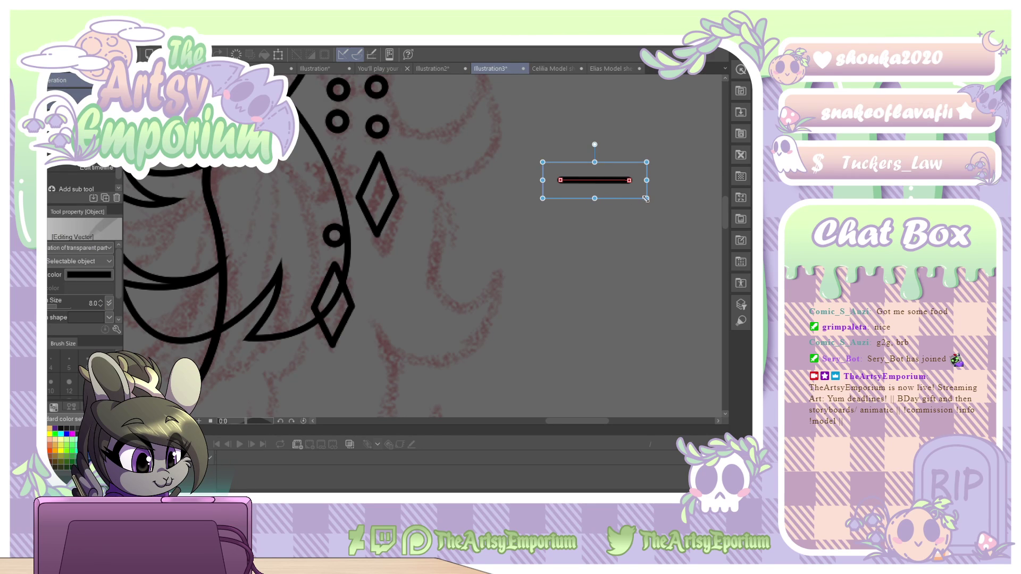
left_click_drag(561, 181, 661, 226)
key("ctrl+z")
left_click(620, 182)
left_click_drag(654, 201, 538, 243)
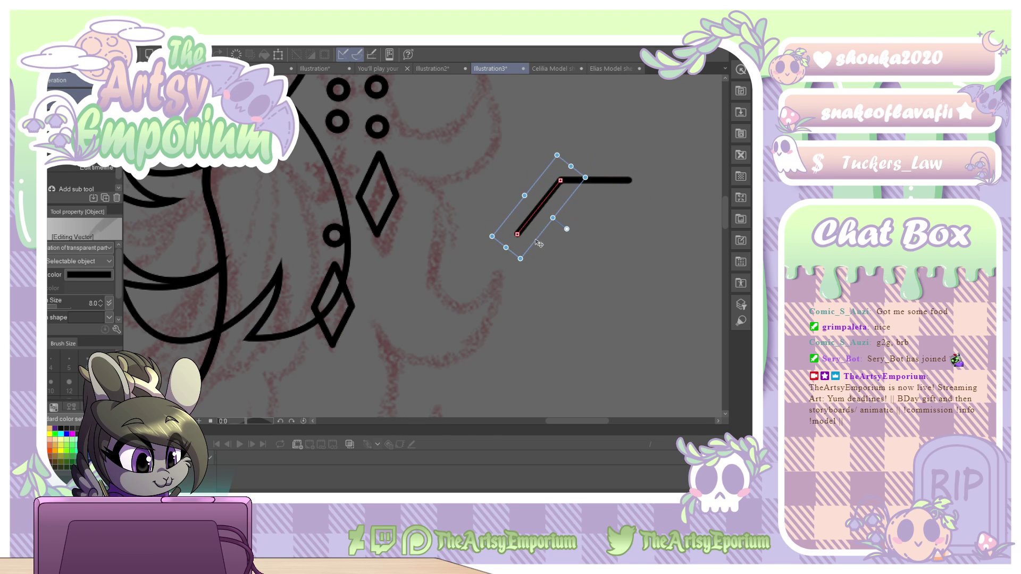
Rotate the slanted copy to a steeper angle, and delete both construction lines.
left_click(542, 269)
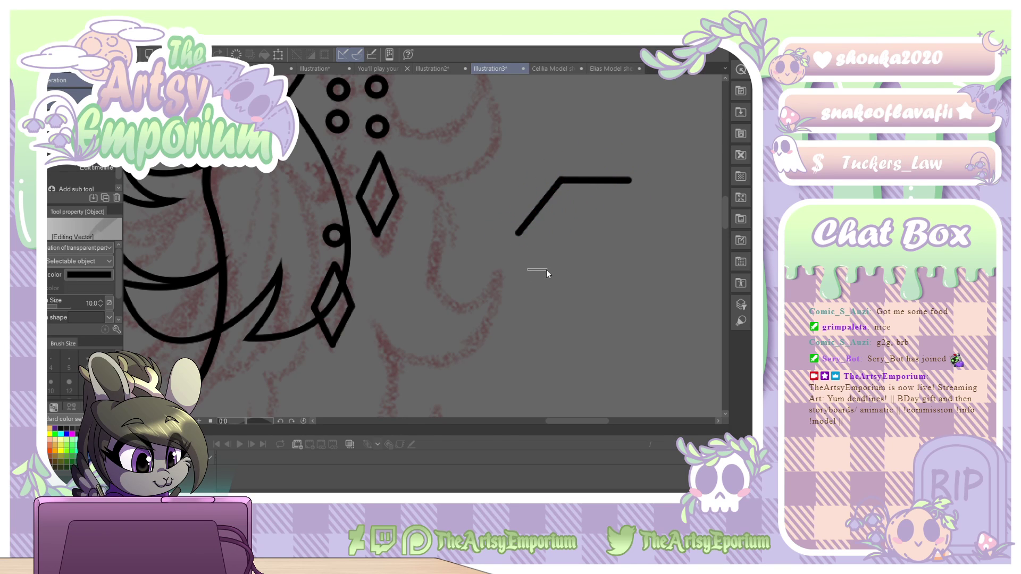
left_click(523, 227)
left_click_drag(585, 257, 562, 264)
left_click(570, 248)
left_click(532, 218)
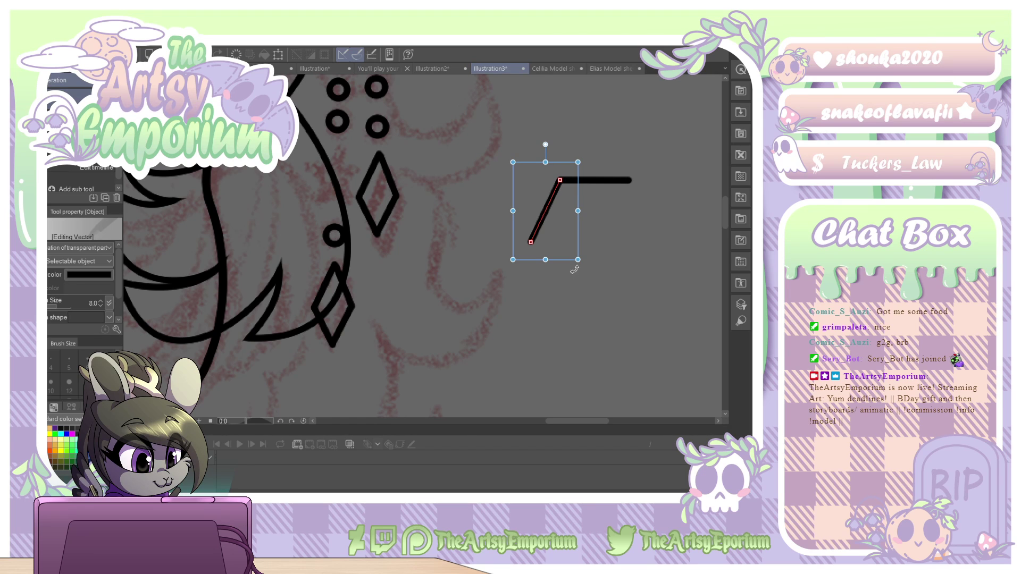
left_click(611, 180, "shift")
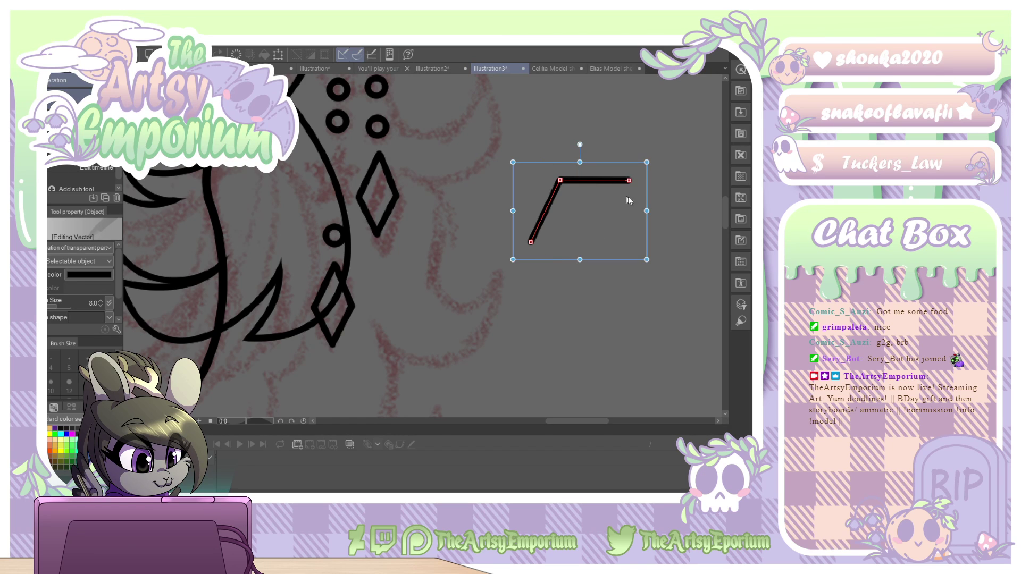
key("Delete")
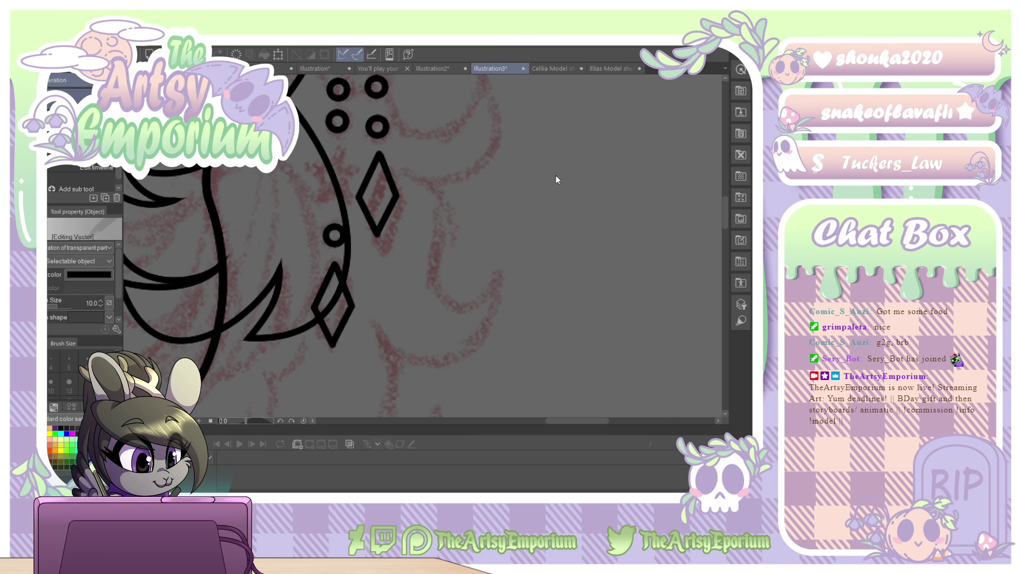
Draw a five-pointed star as five connected, crossing straight G-pen lines in the empty area beside the character.
key("p")
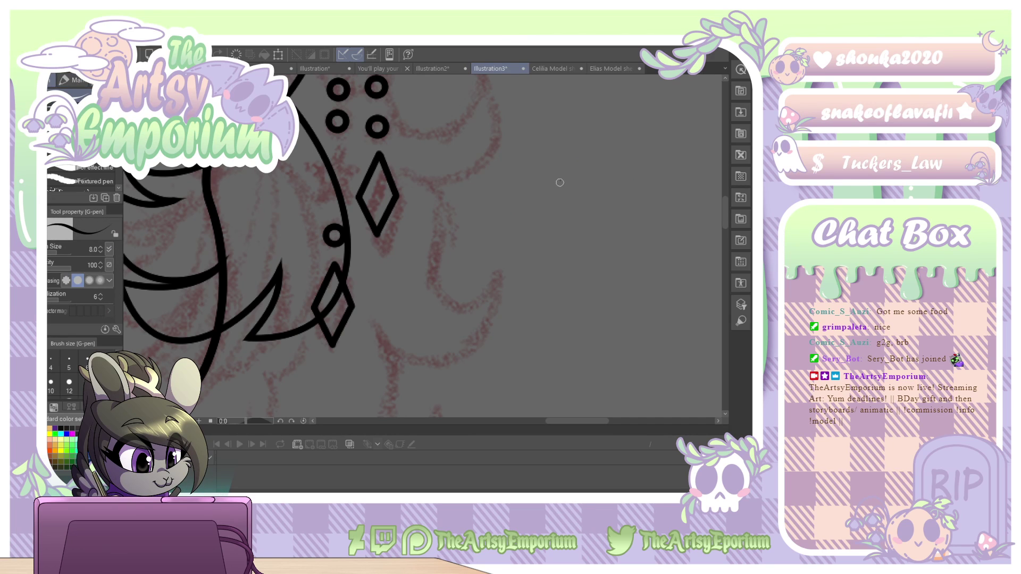
mouse_move(559, 183)
left_mouse_down()
mouse_move(523, 289)
mouse_move(604, 229)
left_mouse_up()
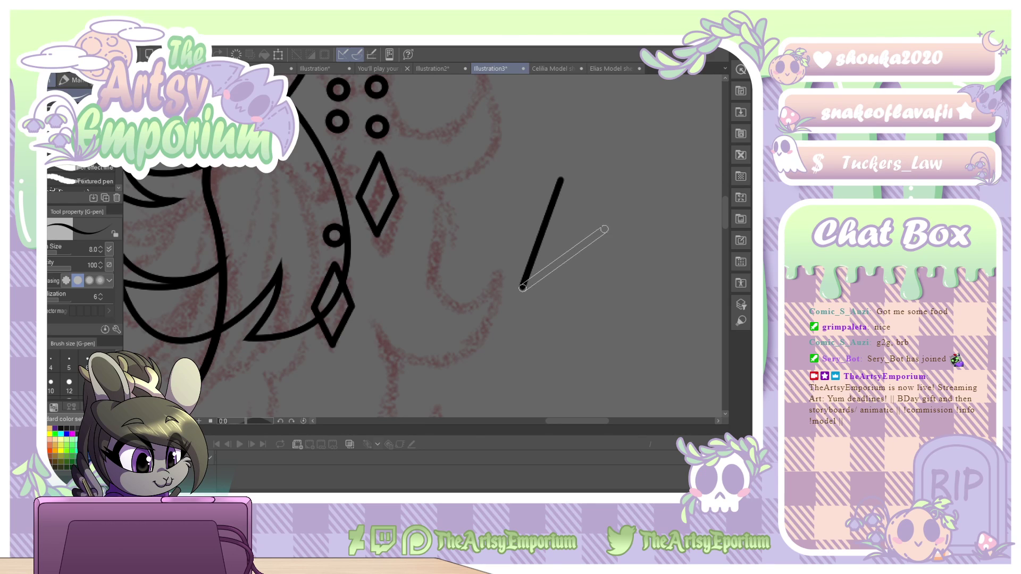
left_click(609, 226, "shift")
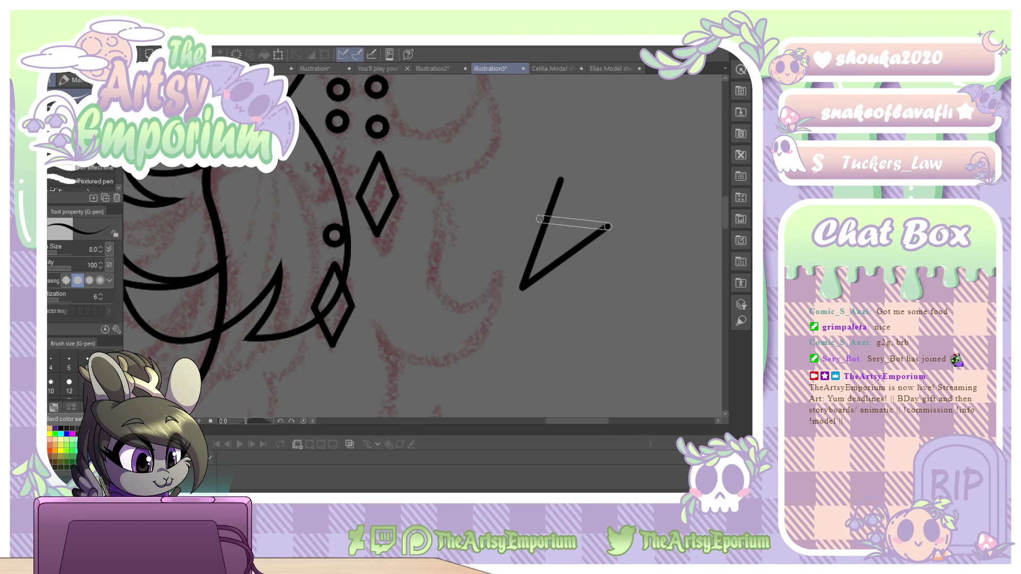
left_click(499, 218, "shift")
left_click(596, 291, "shift")
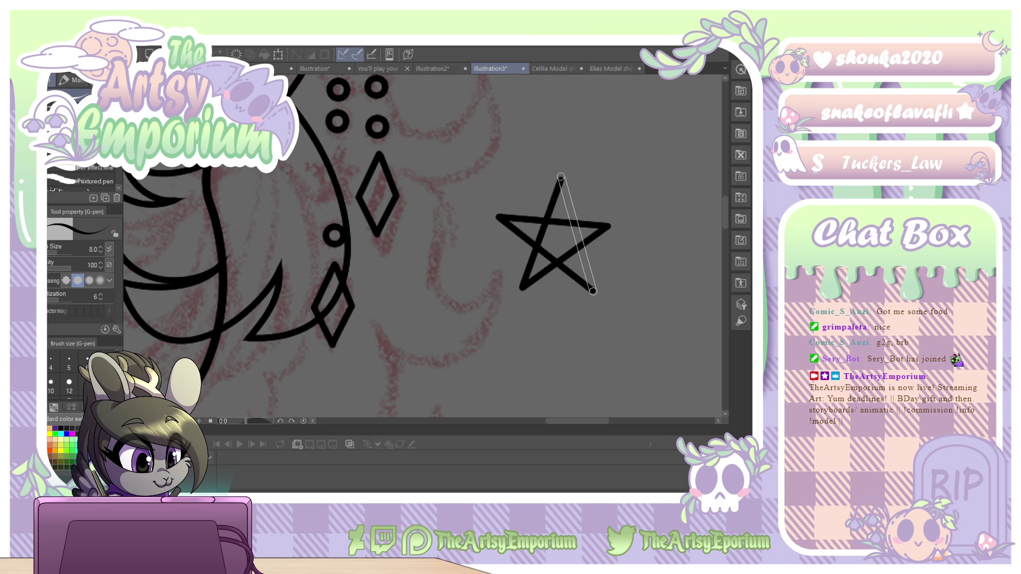
left_click(560, 181, "shift")
Reposition the star's control points: lower-left tip outward, right tip slightly up, and top tip higher.
key("o")
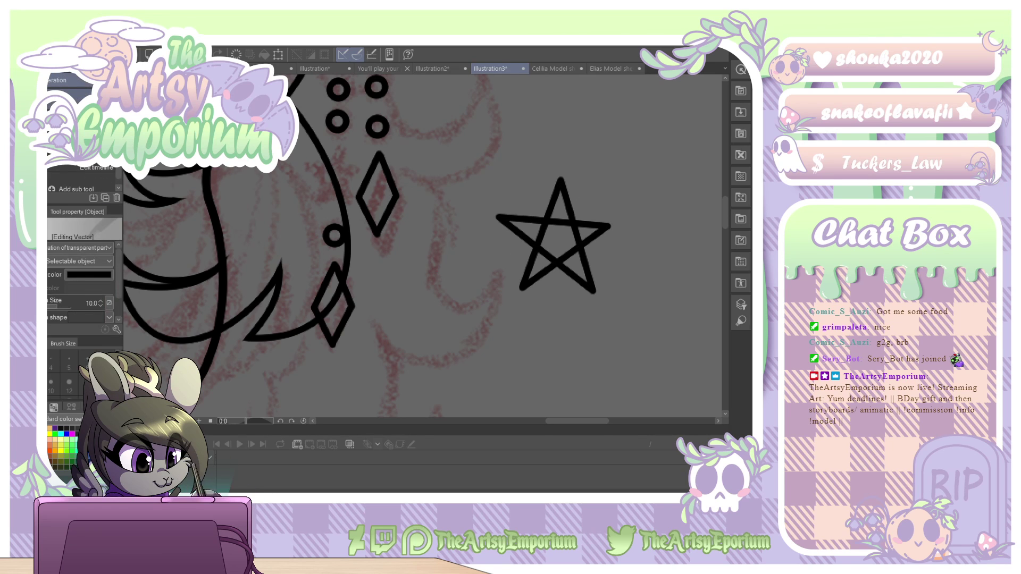
left_click(531, 279)
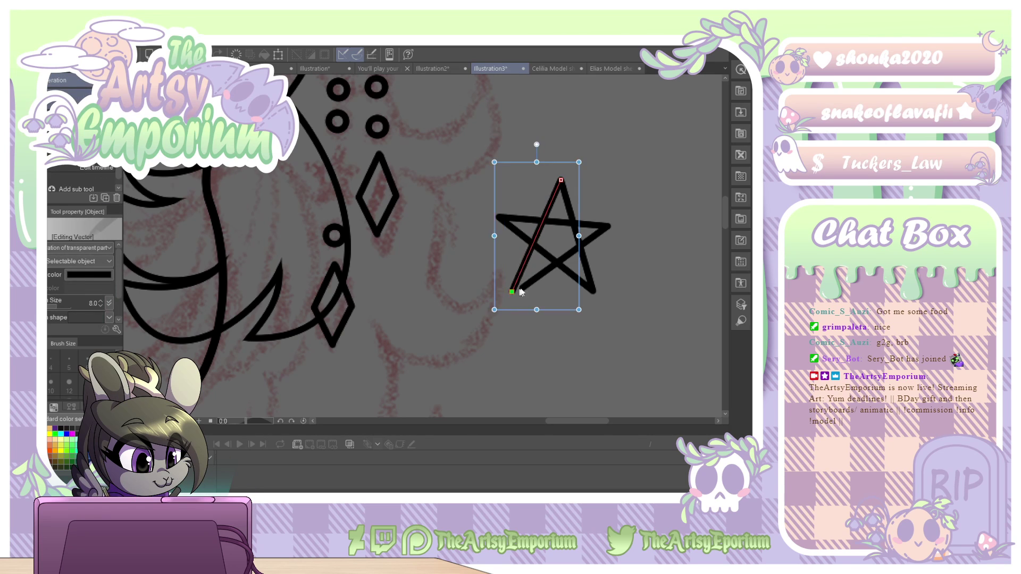
left_click(593, 227)
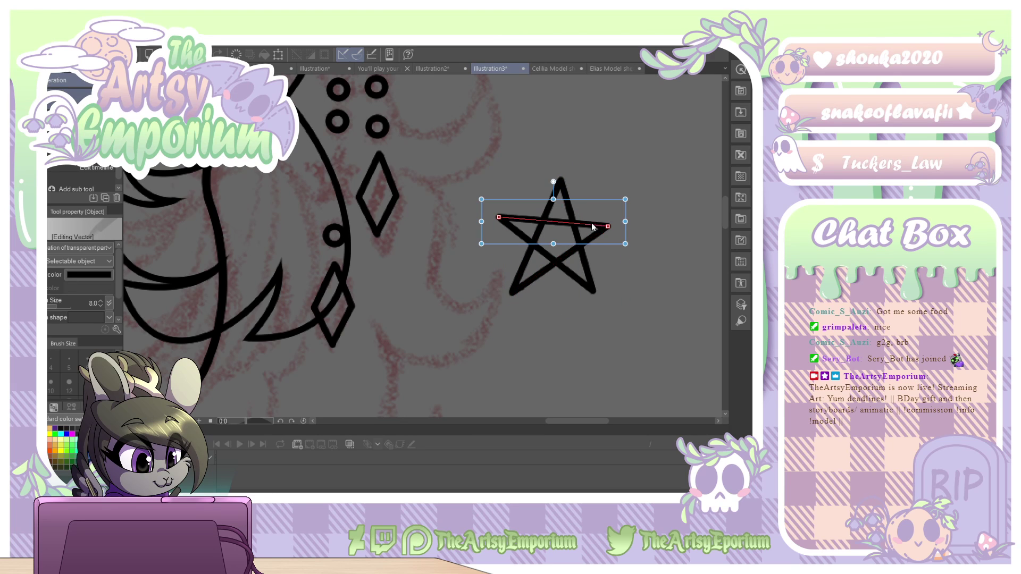
left_click_drag(607, 226, 611, 215)
left_click(608, 227)
left_click(547, 209)
left_click_drag(561, 181, 559, 169)
left_click(563, 191)
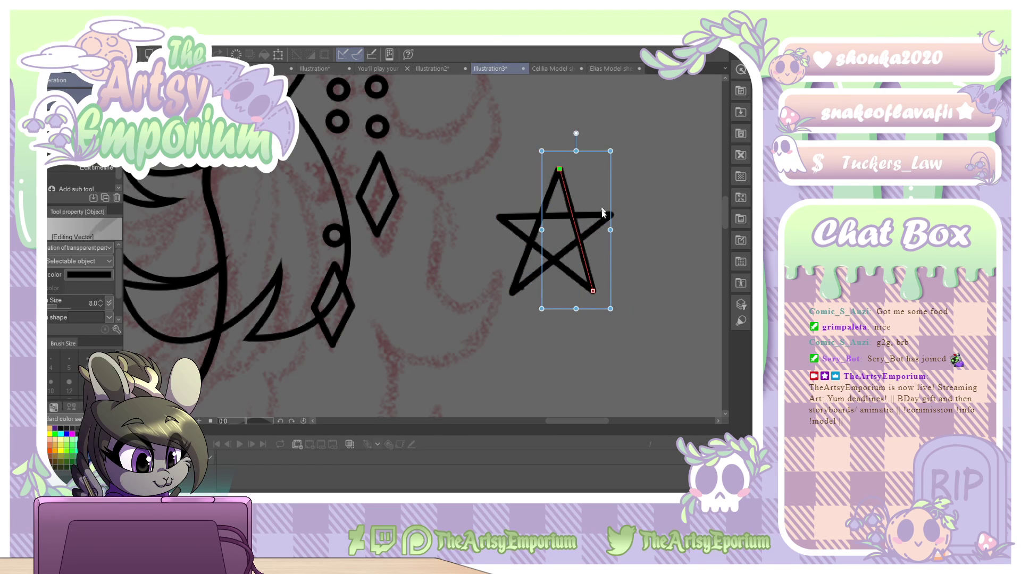
Move the line ends at the star's lower-right tip slightly outward so both lines meet there.
left_click(594, 292)
left_click_drag(594, 292, 604, 289)
left_click(604, 291)
left_click(596, 280)
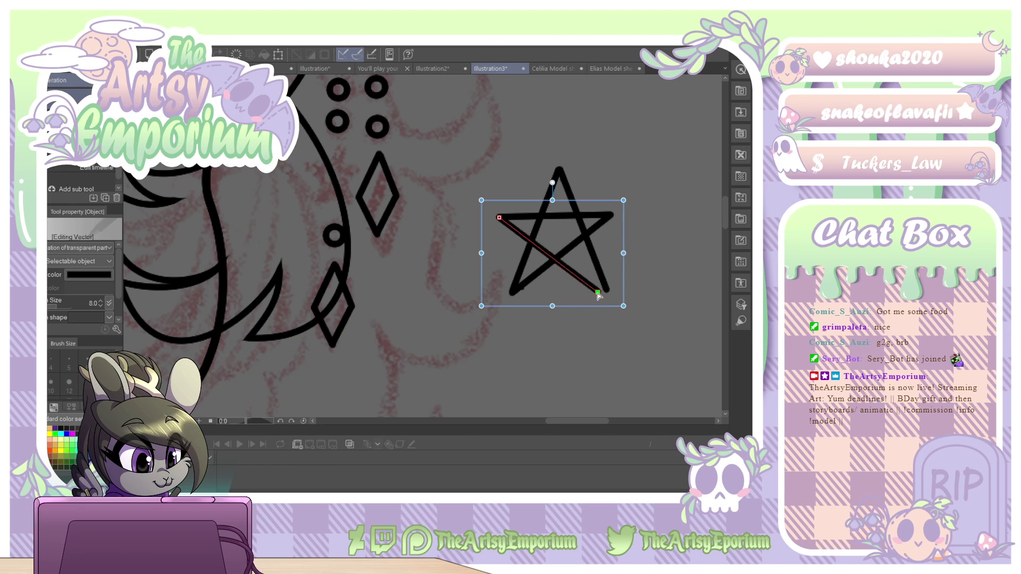
left_click(605, 286)
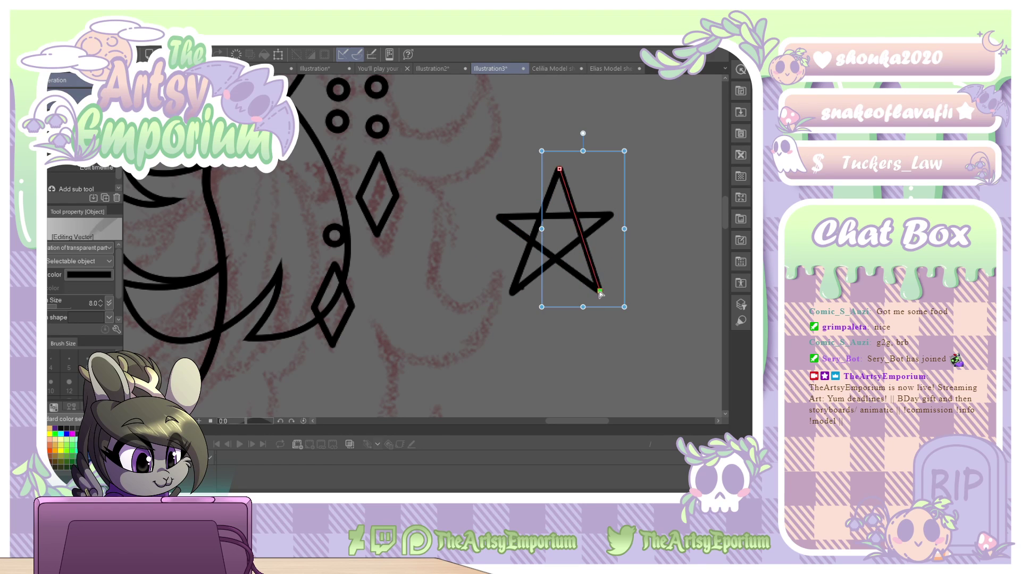
Extend the star's right and left tips slightly outward to even out its arms.
left_click(608, 224)
left_click_drag(609, 216, 621, 215)
left_click(604, 216)
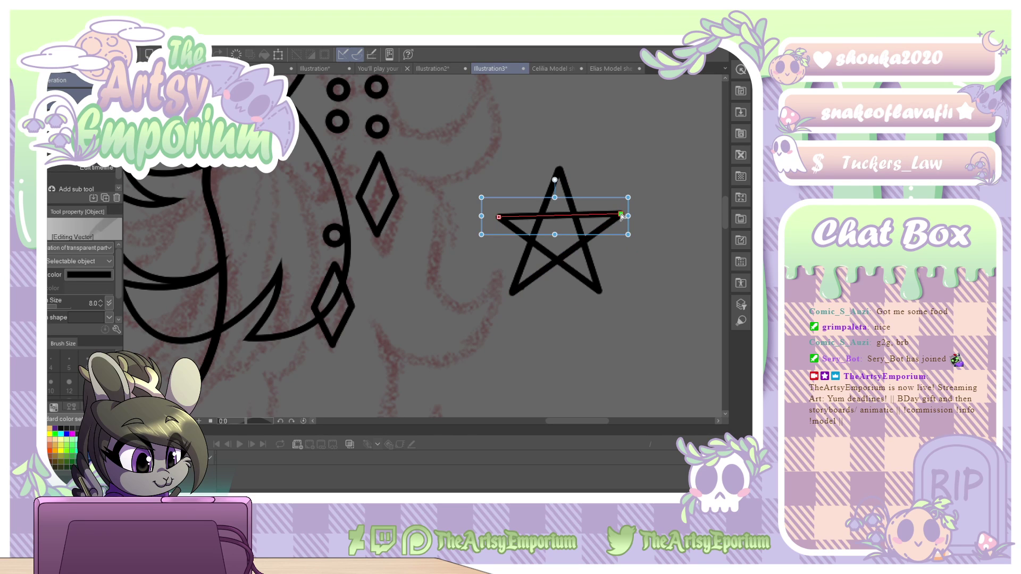
left_click(633, 273)
left_click(515, 214)
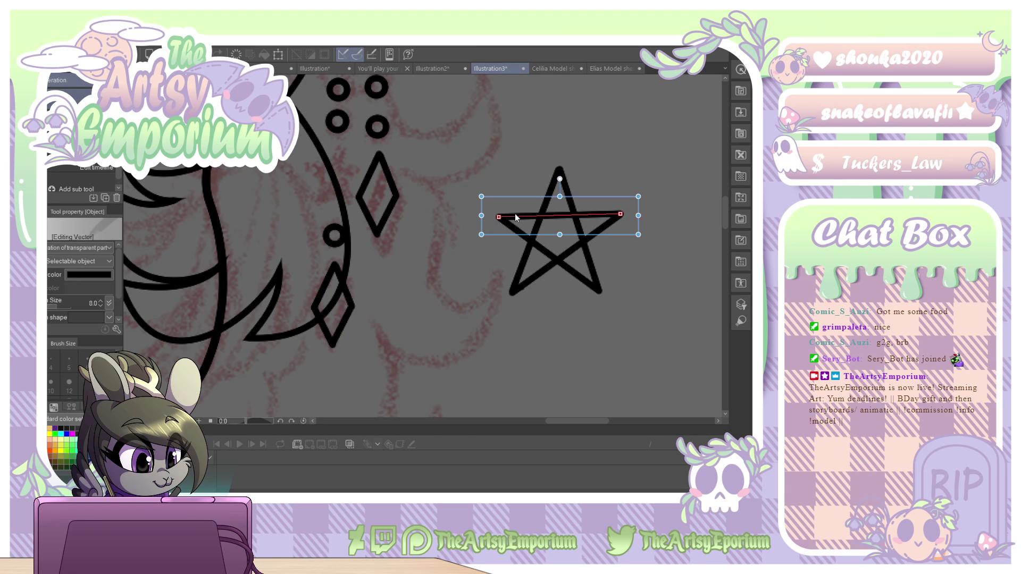
left_click(495, 219)
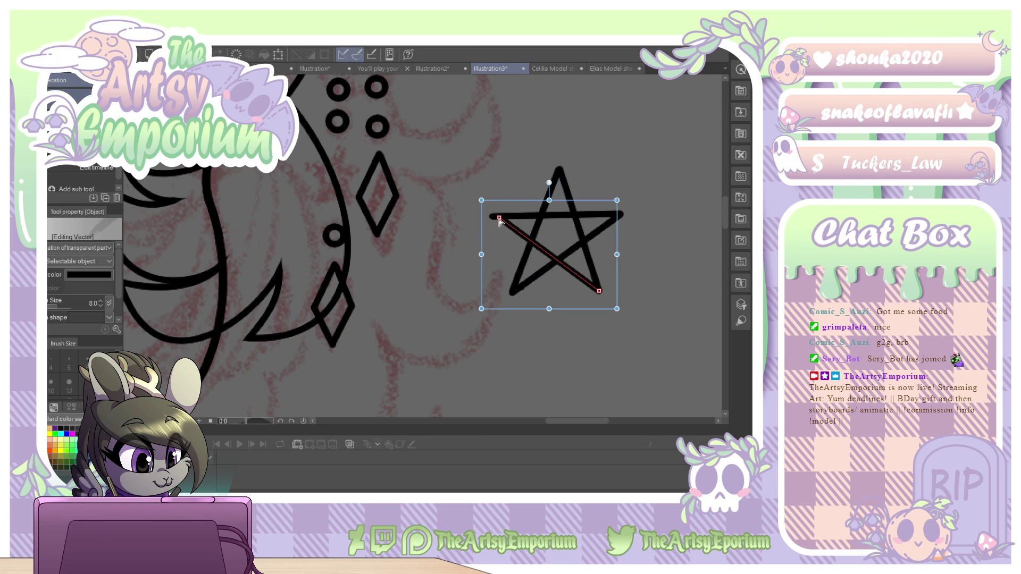
left_click(659, 247)
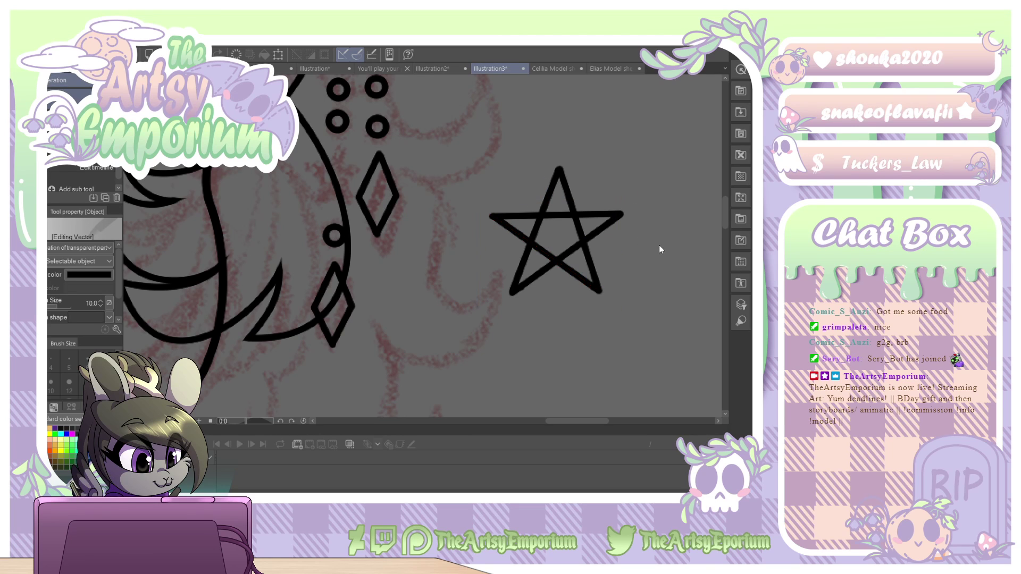
key("p")
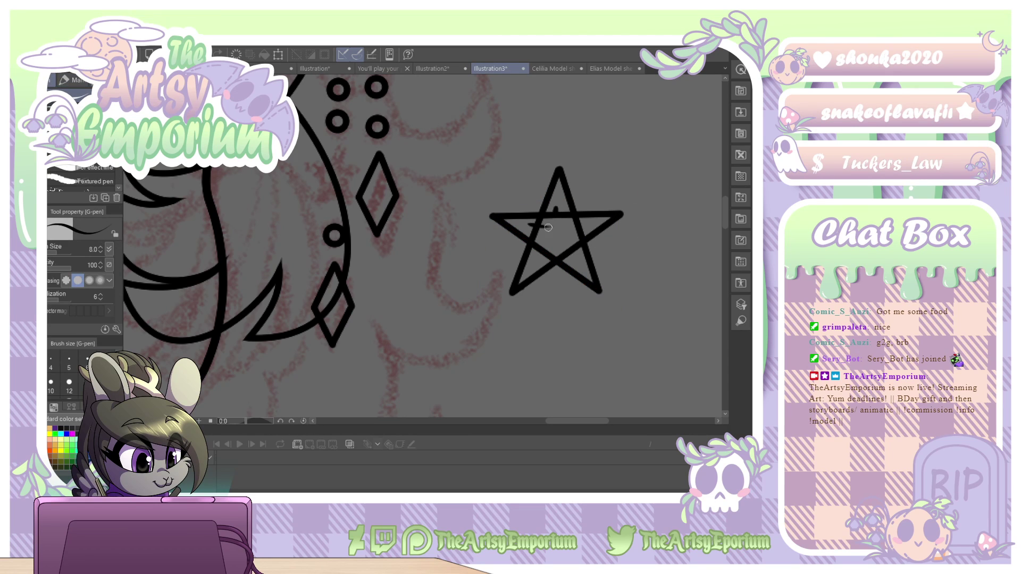
key("ctrl+z")
key("ctrl+z")
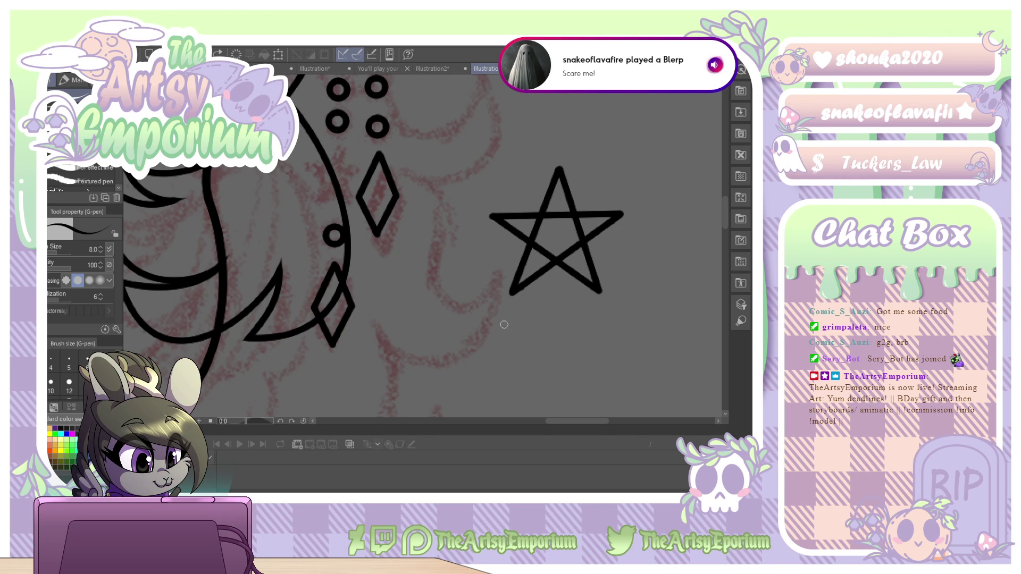
Erase the crossing line segments inside the star with the Hard vector eraser, leaving only its outline.
key("e")
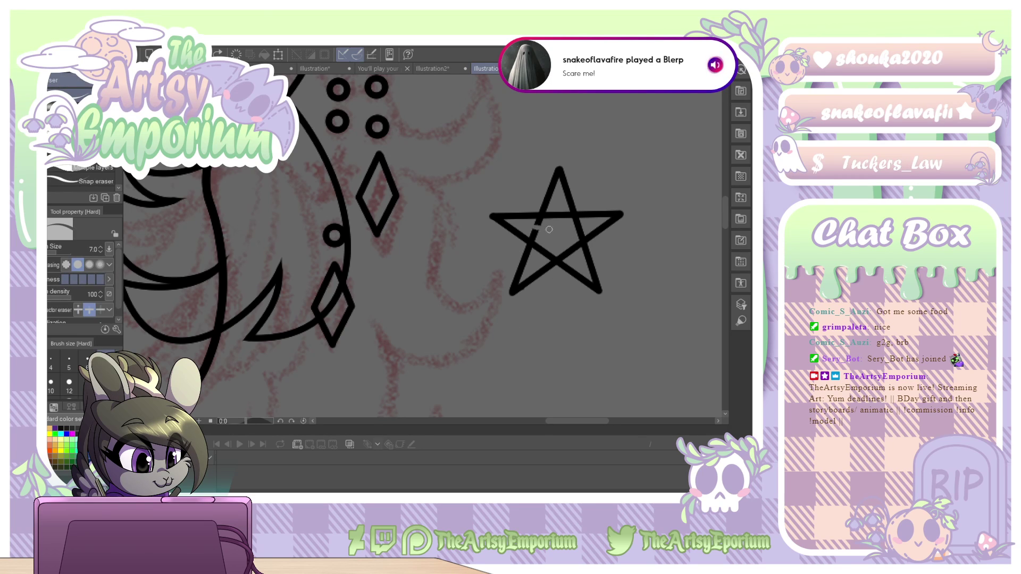
mouse_move(548, 229)
left_mouse_down()
mouse_move(536, 258)
mouse_move(572, 237)
mouse_move(578, 259)
mouse_move(588, 226)
mouse_move(535, 259)
left_mouse_up()
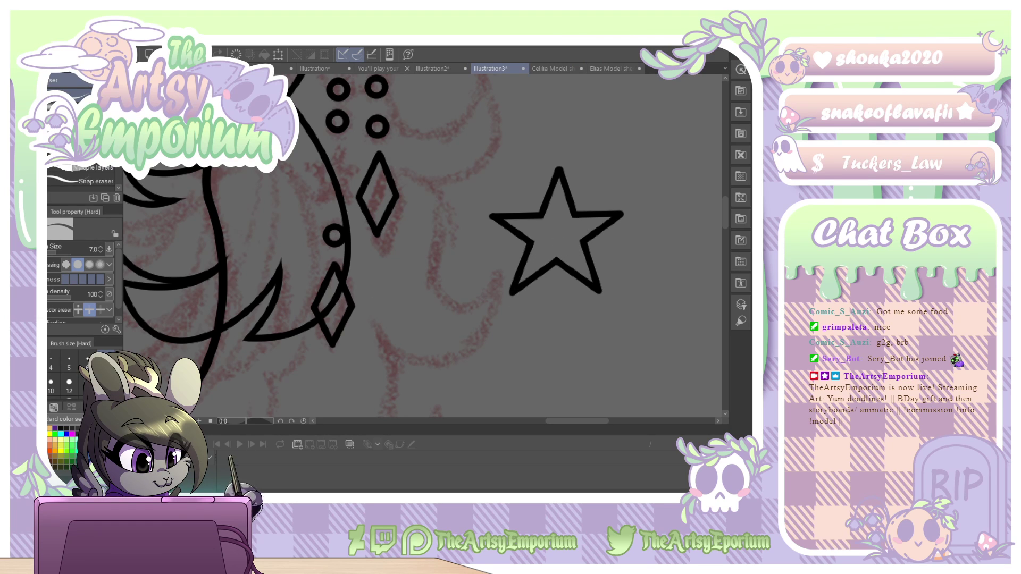
Shrink the star and place it on the dangling earring, between the small beads and the single lower bead.
key("o")
left_click_drag(547, 193, 349, 218)
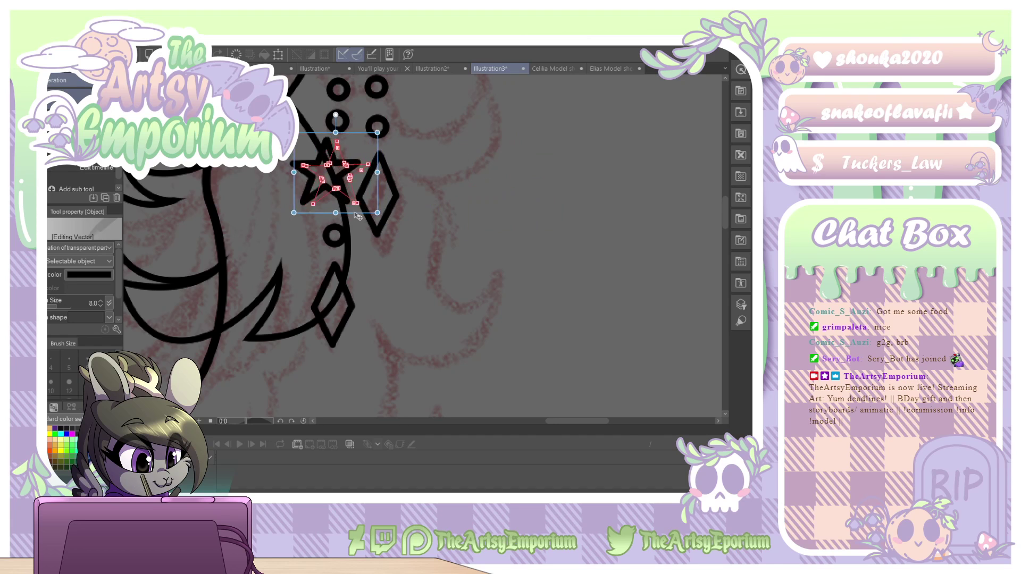
left_click(479, 228)
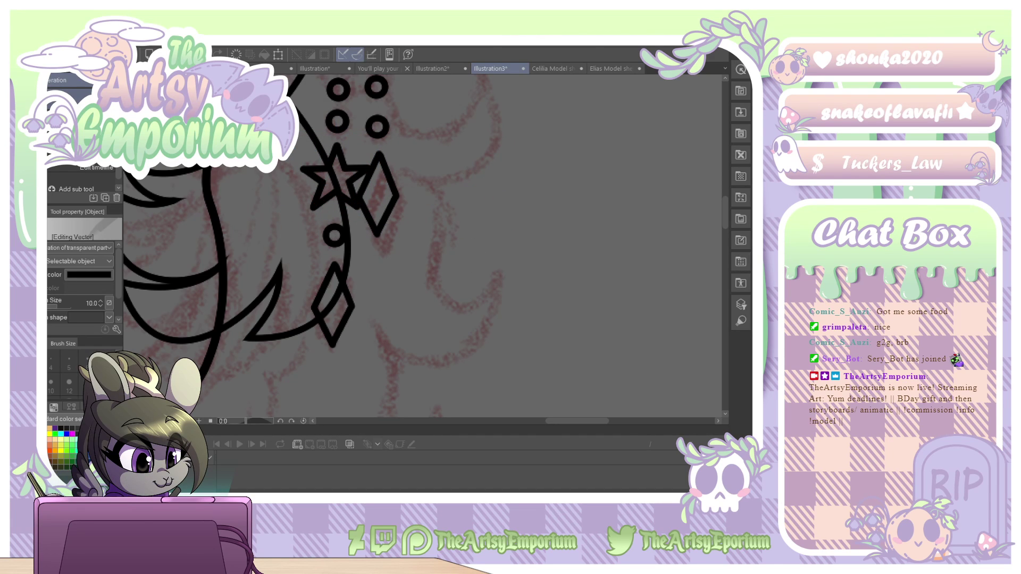
scroll(426, 250, "down", 3)
key("ctrl+minus")
key("ctrl+minus")
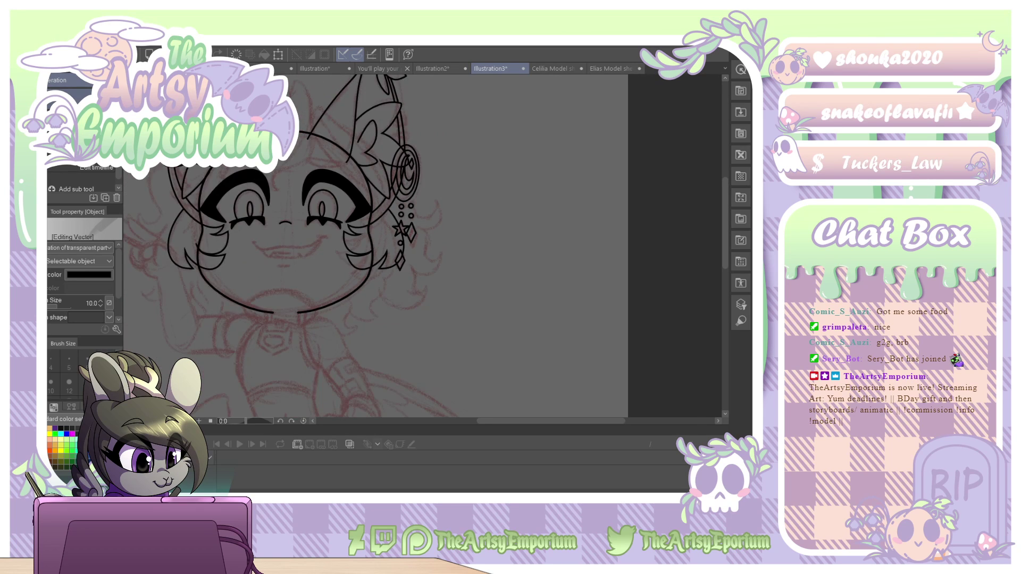
Select the single lower bead and the diamond beneath it, and nudge both slightly right to align under the star.
key("ctrl+plus")
key("ctrl+plus")
scroll(423, 244, "up", 2)
left_click(333, 234)
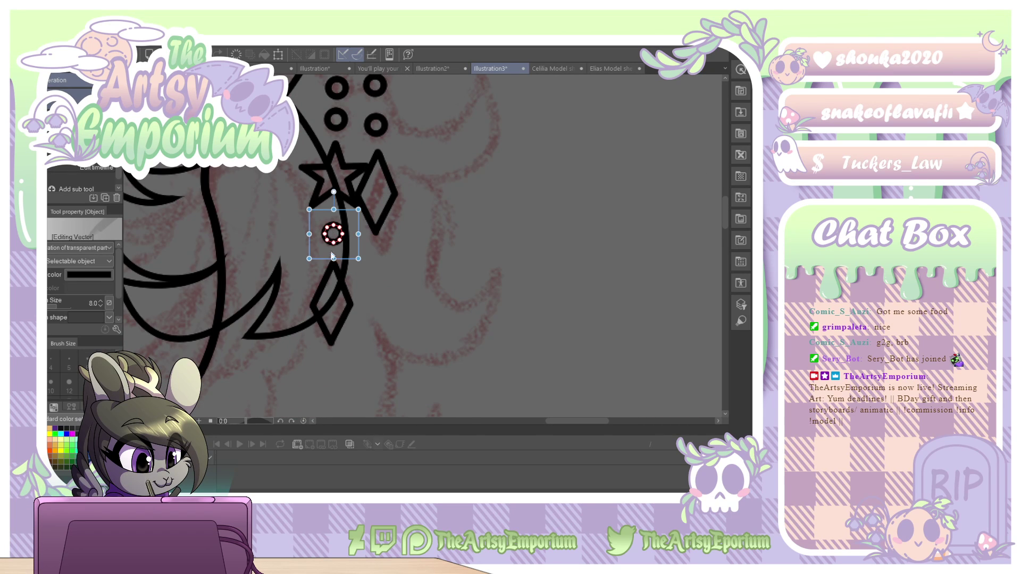
left_click(326, 283, "shift")
left_click(322, 326, "shift")
left_click(346, 297, "shift")
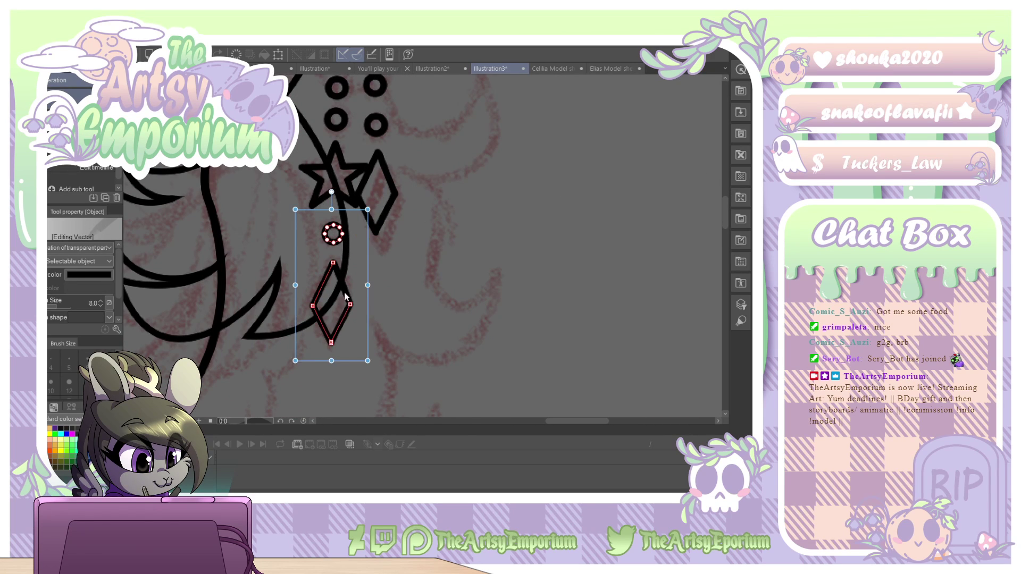
left_click_drag(364, 309, 368, 309)
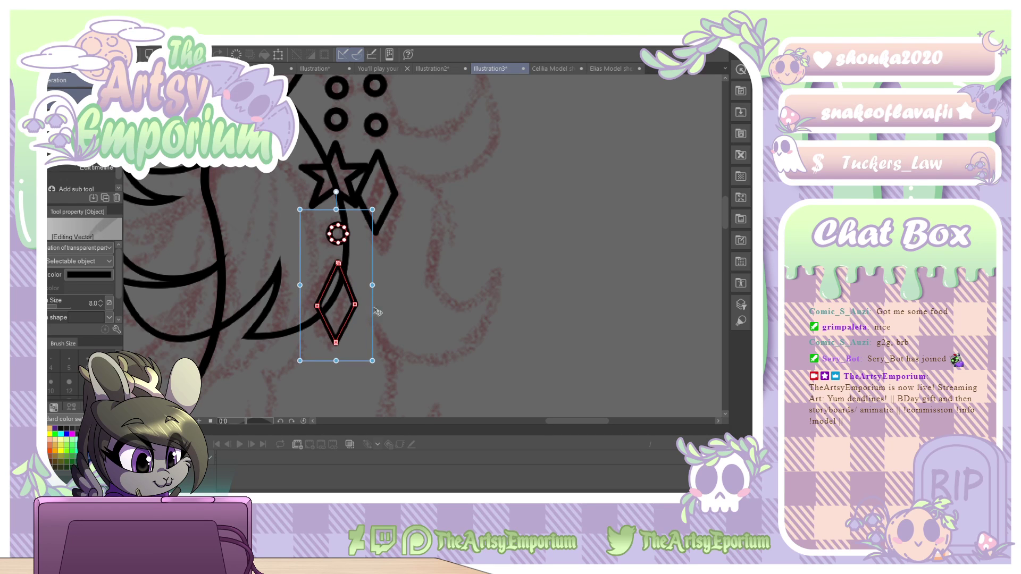
left_click(438, 285)
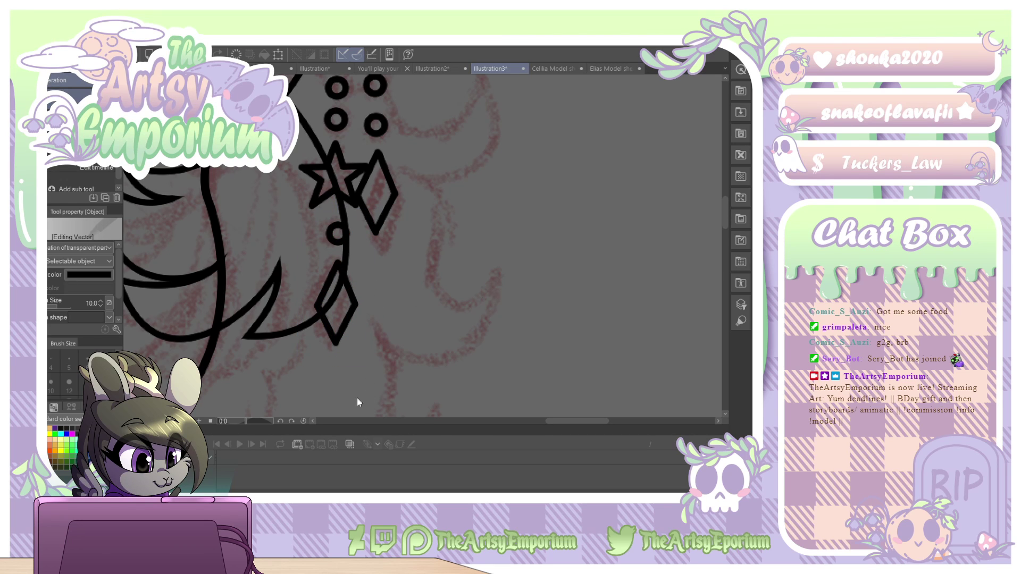
Ink two small rectangular links with the G-pen across the chain above the round spiral earring.
left_click_drag(725, 212, 745, 169)
key("p")
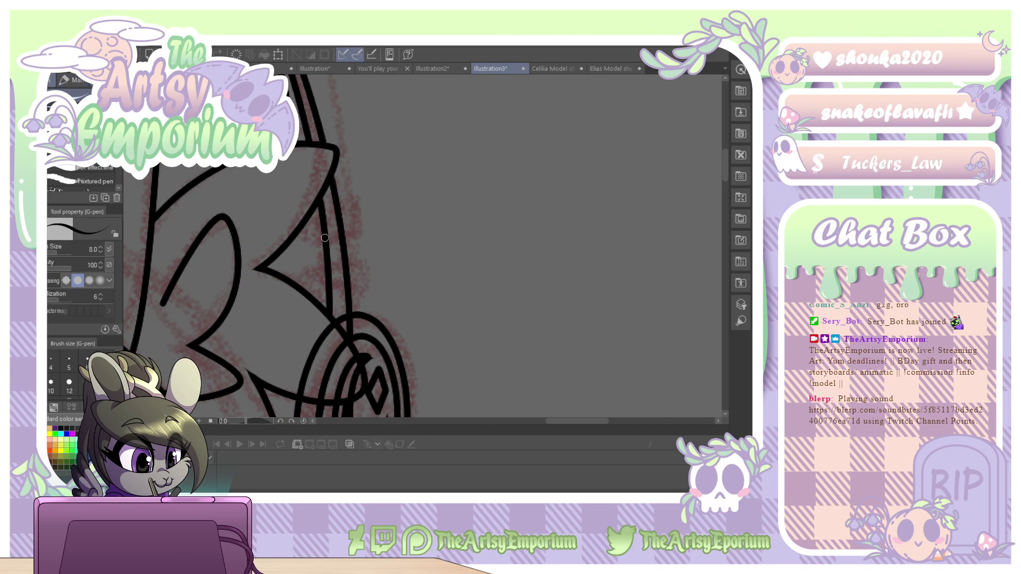
mouse_move(309, 226)
left_mouse_down()
mouse_move(310, 249)
mouse_move(356, 240)
left_mouse_up()
left_click(349, 209, "shift")
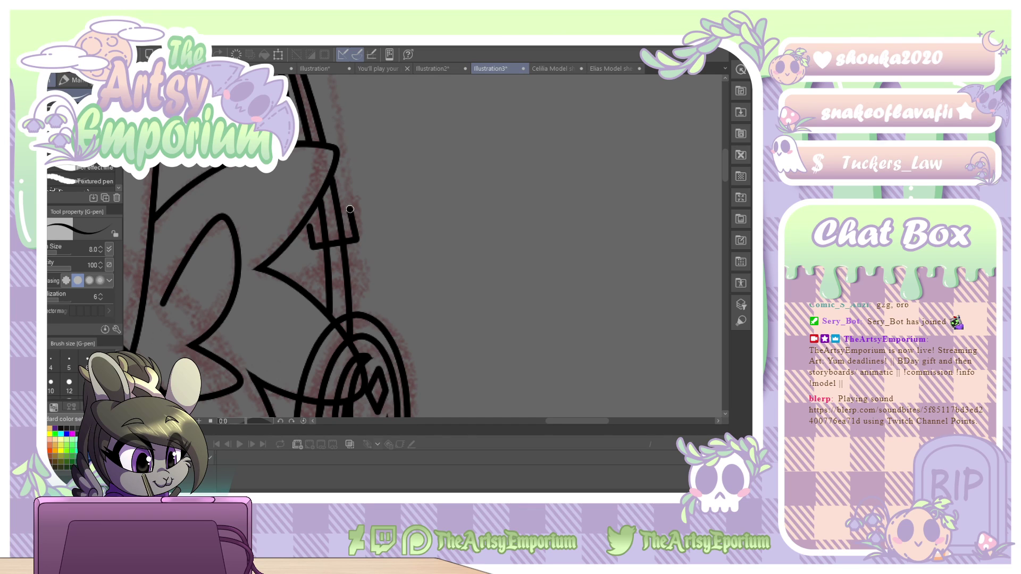
left_click(310, 226, "shift")
mouse_move(318, 269)
left_mouse_down()
mouse_move(319, 294)
mouse_move(360, 298)
mouse_move(358, 269)
mouse_move(317, 271)
left_mouse_up()
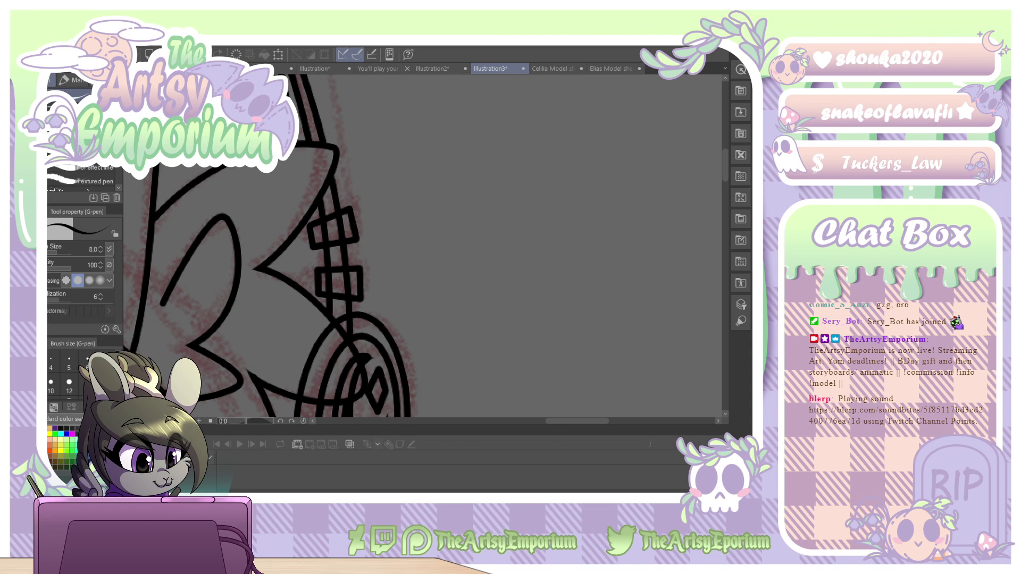
key("ctrl+minus")
key("ctrl+minus")
key("ctrl+minus")
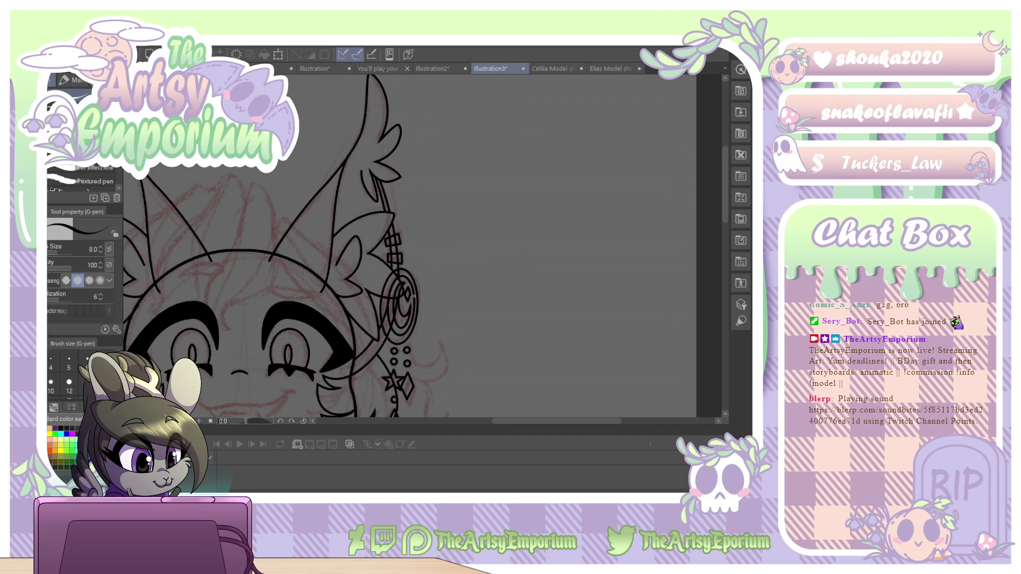
Erase the overlapping vector lines inside the two chain links and where the round earring crosses the ear fluff.
key("e")
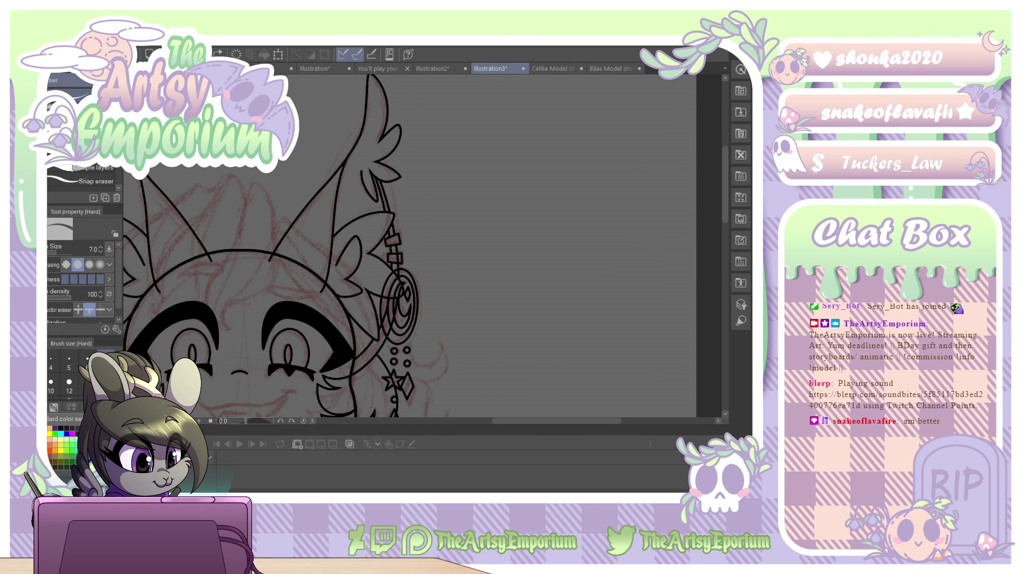
key("ctrl+plus")
key("ctrl+plus")
left_click_drag(422, 298, 369, 190)
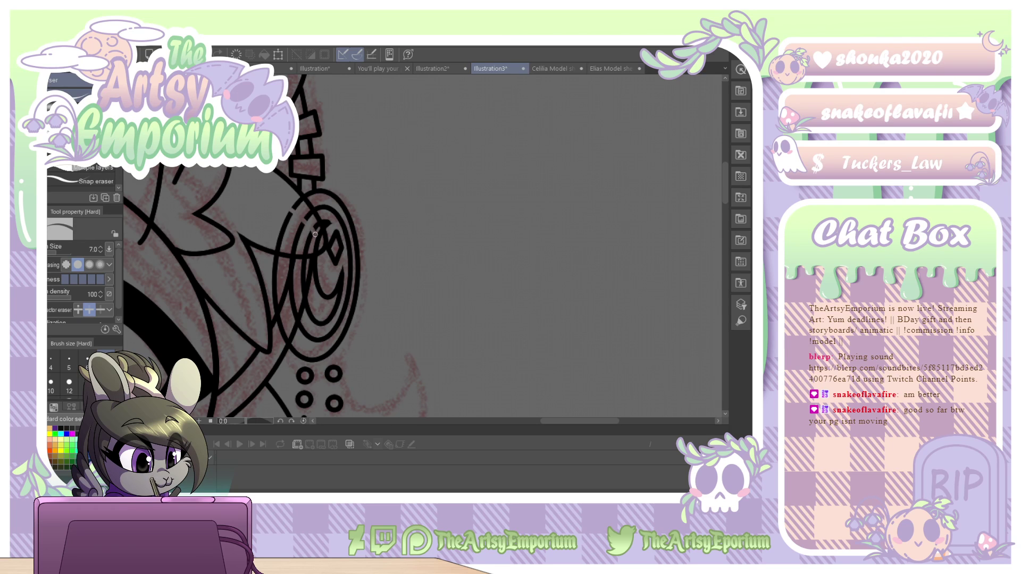
mouse_move(314, 234)
left_mouse_down()
mouse_move(286, 296)
mouse_move(283, 285)
mouse_move(293, 333)
mouse_move(309, 259)
left_mouse_up()
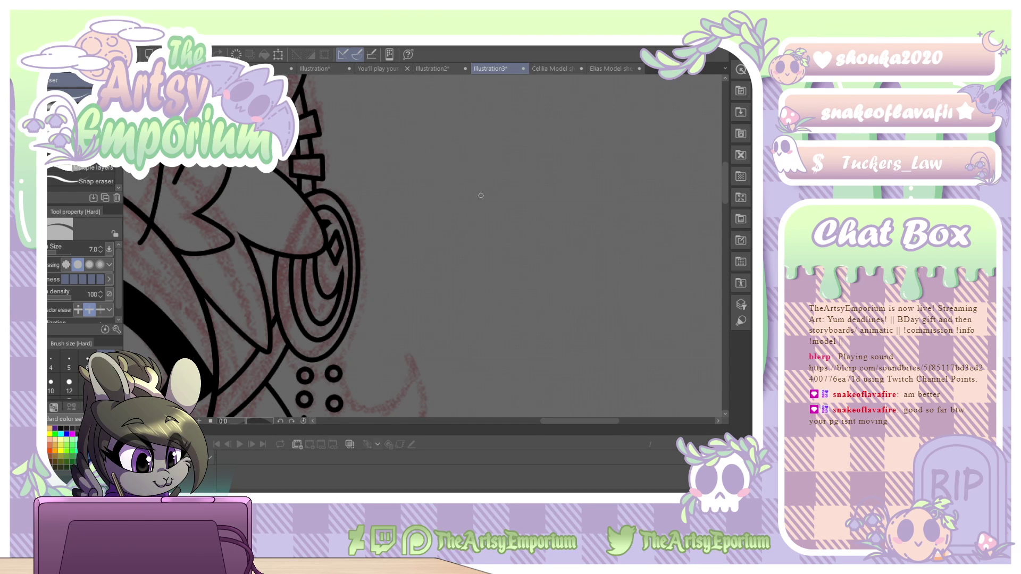
Erase the stray lines inside the star and lower diamond, and the face outline crossing the cheek fluff beside the earring.
mouse_move(276, 340)
left_mouse_down()
mouse_move(631, 311)
mouse_move(611, 137)
mouse_move(449, 127)
mouse_move(439, 137)
left_mouse_up()
left_click(465, 241)
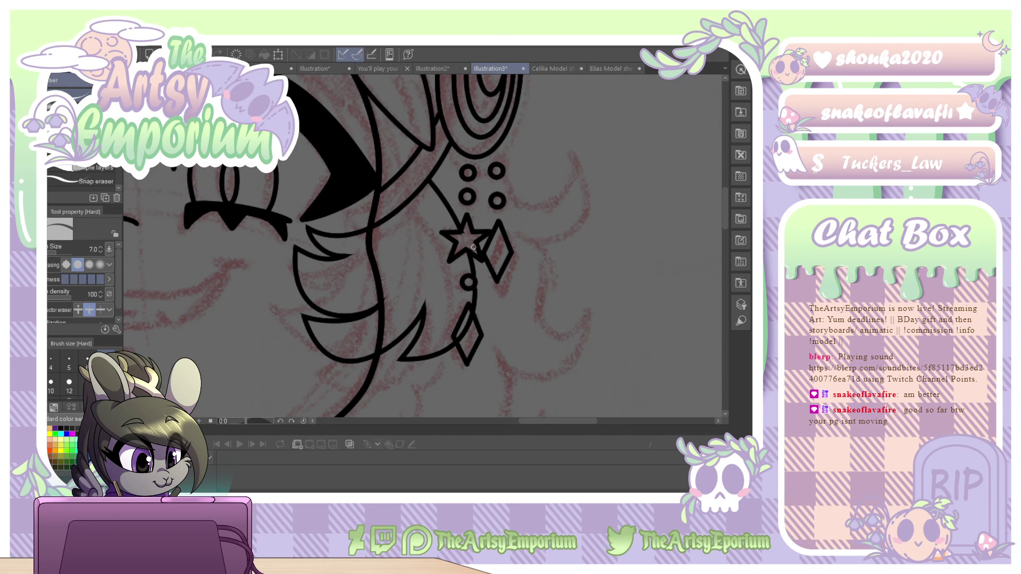
left_click(466, 326)
left_click_drag(374, 266, 398, 275)
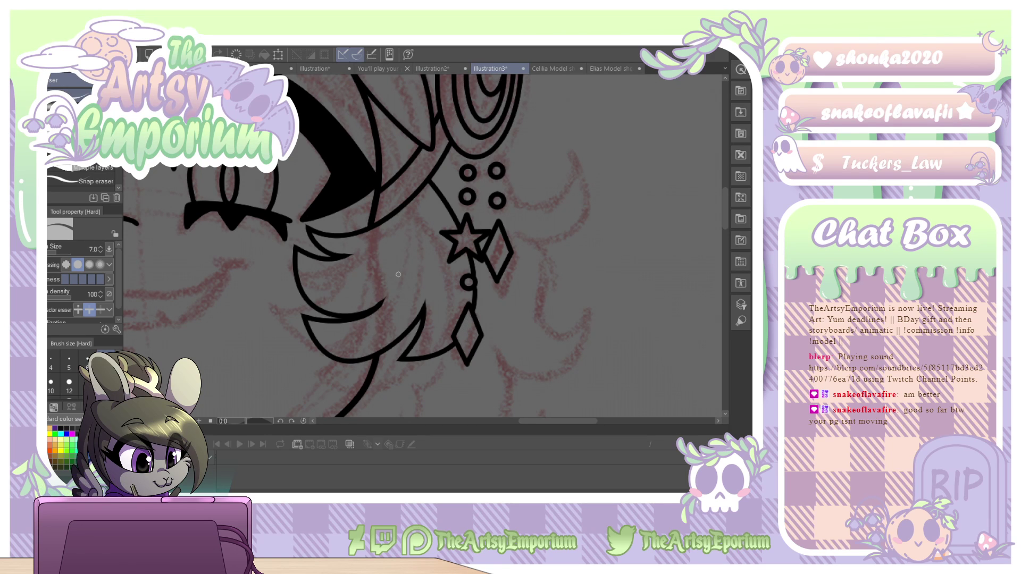
Erase the face outline segments that cross the cheek fluff on the opposite side of the face.
left_click_drag(314, 224, 740, 118)
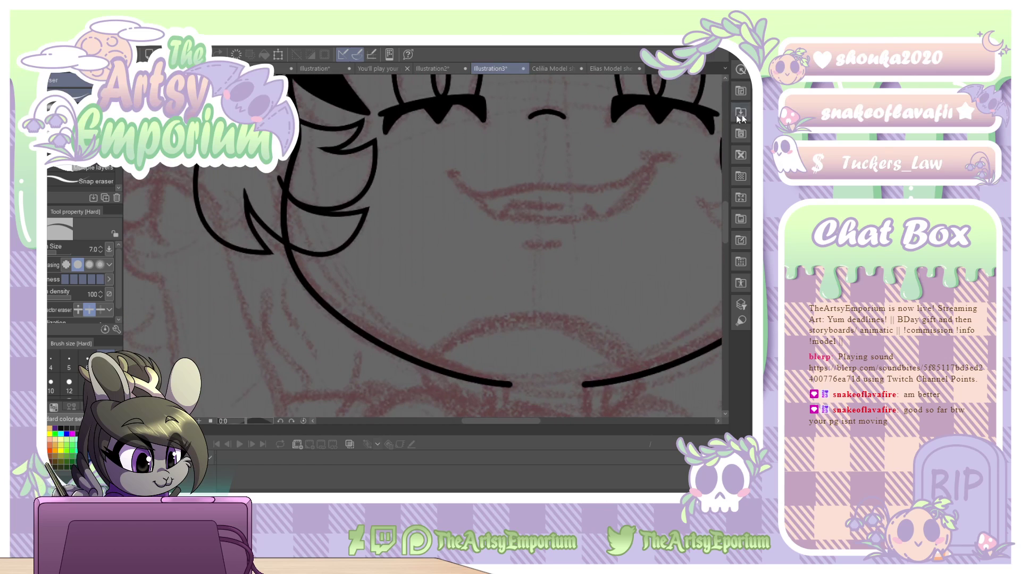
left_click(292, 157)
left_click(285, 214)
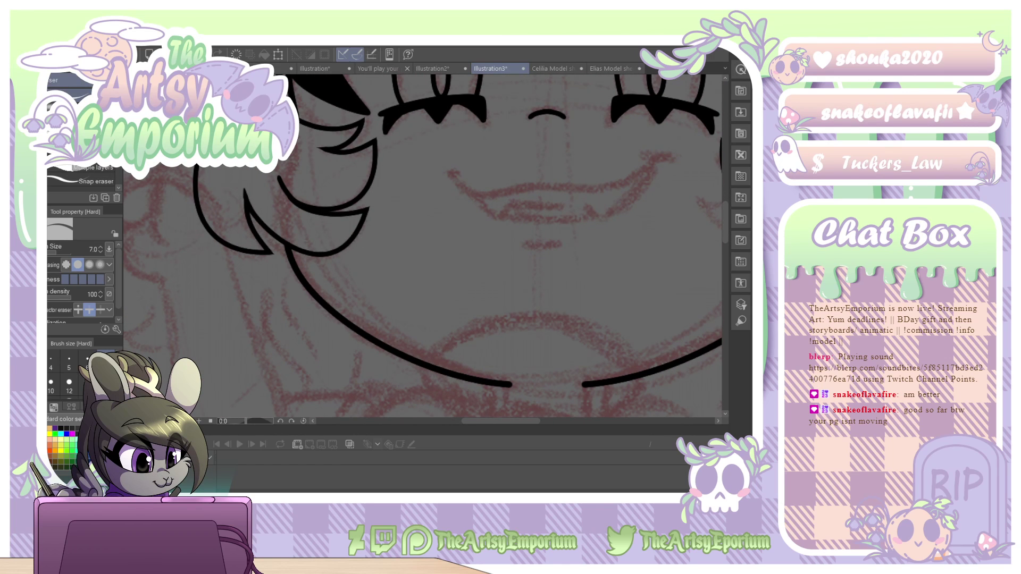
left_click_drag(584, 159, 404, 340)
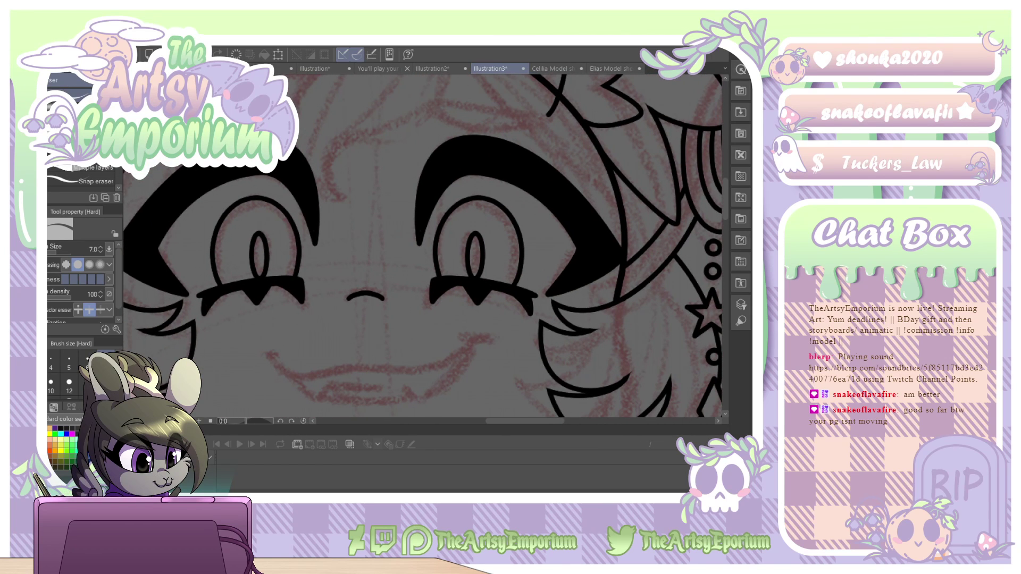
key("ctrl+minus")
key("ctrl+minus")
key("ctrl+minus")
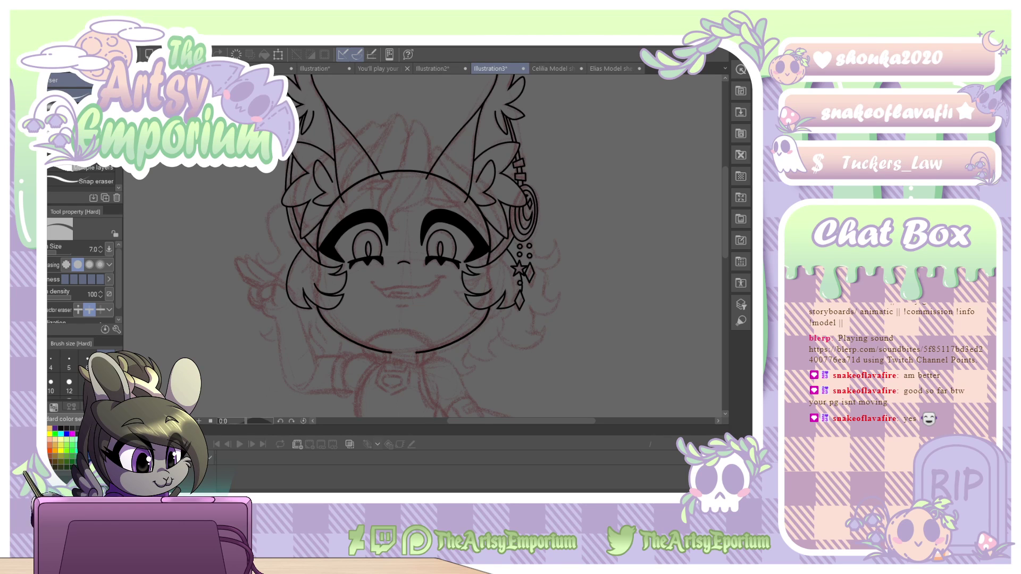
Start the central hair lock with a continuous curve running from its upper tip down the forehead to the left eye's lash line.
key("ctrl+plus")
key("ctrl+plus")
key("ctrl+plus")
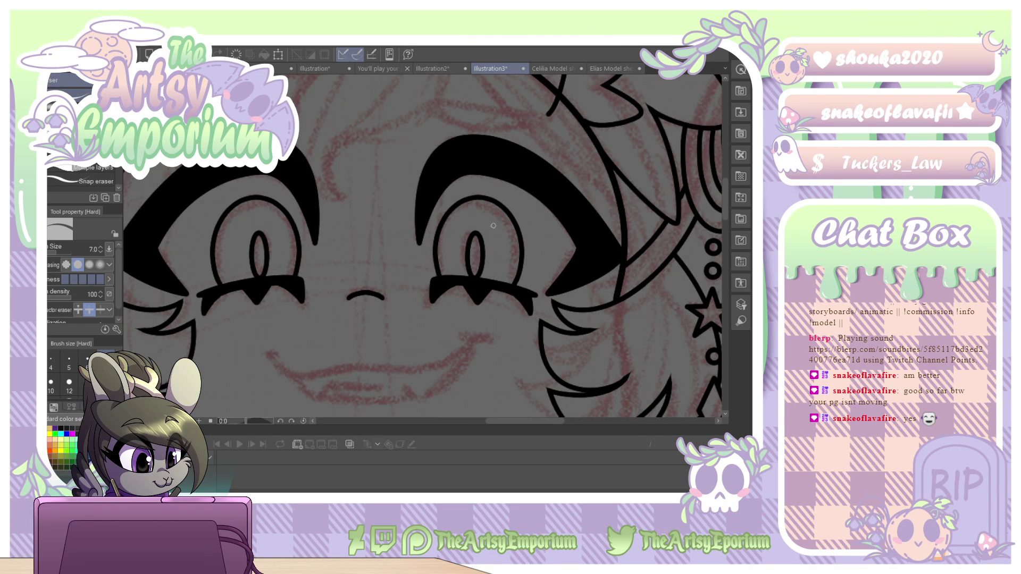
mouse_move(493, 225)
left_mouse_down()
mouse_move(461, 375)
mouse_move(429, 396)
left_mouse_up()
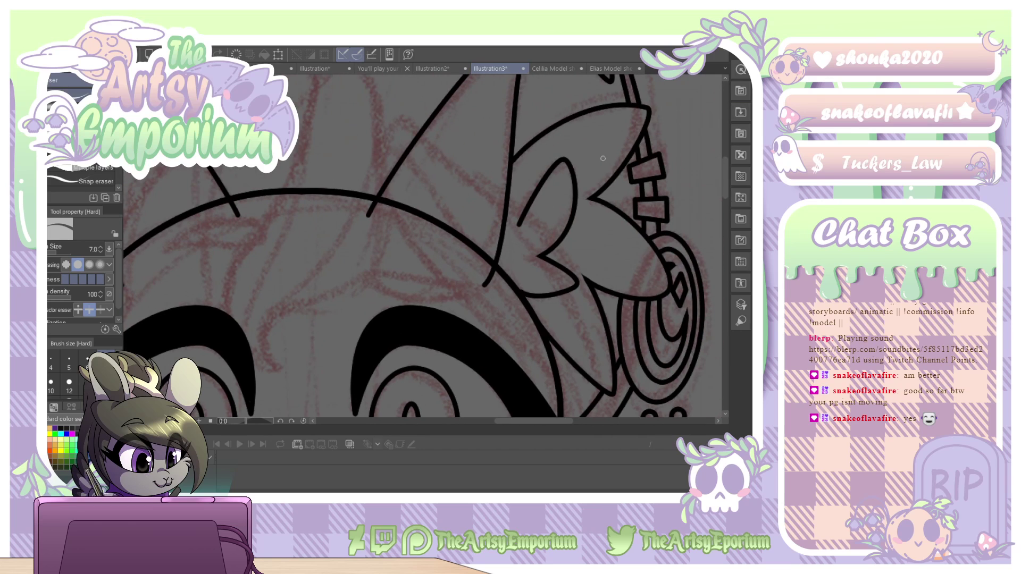
key("u")
left_click(85, 140)
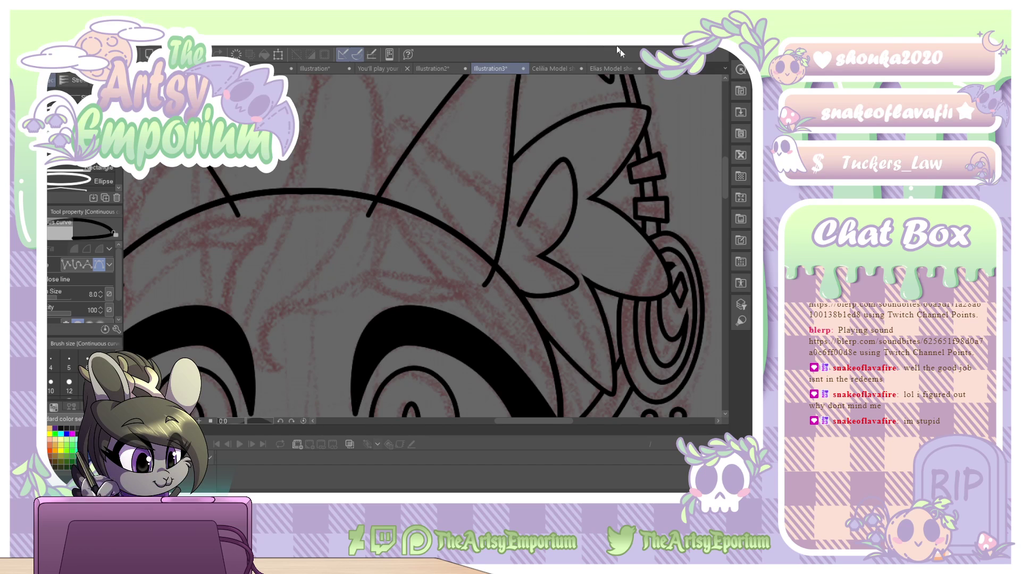
left_click_drag(725, 186, 724, 171)
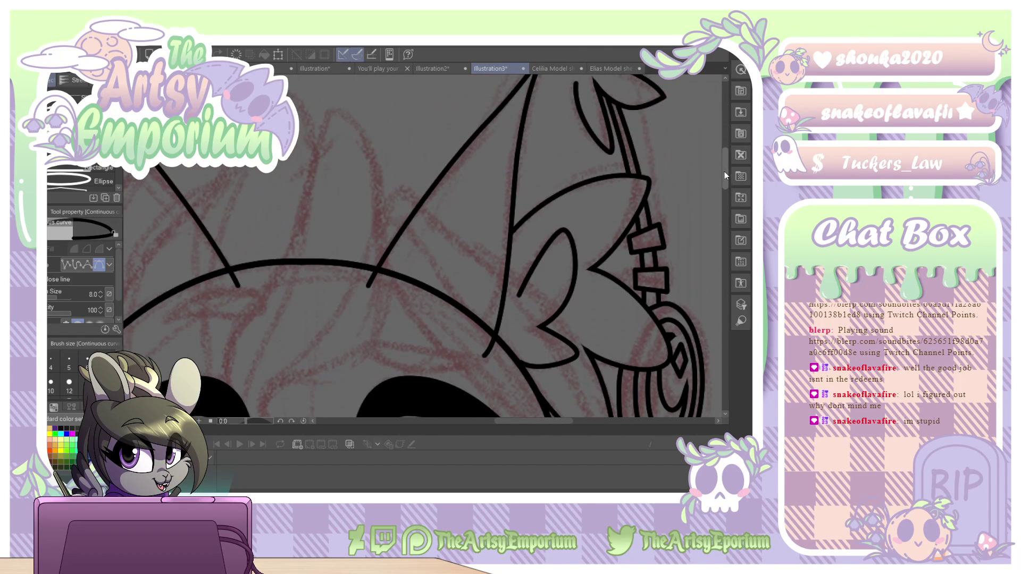
left_click(327, 110)
left_click(318, 150)
left_click(290, 264)
left_click(271, 289)
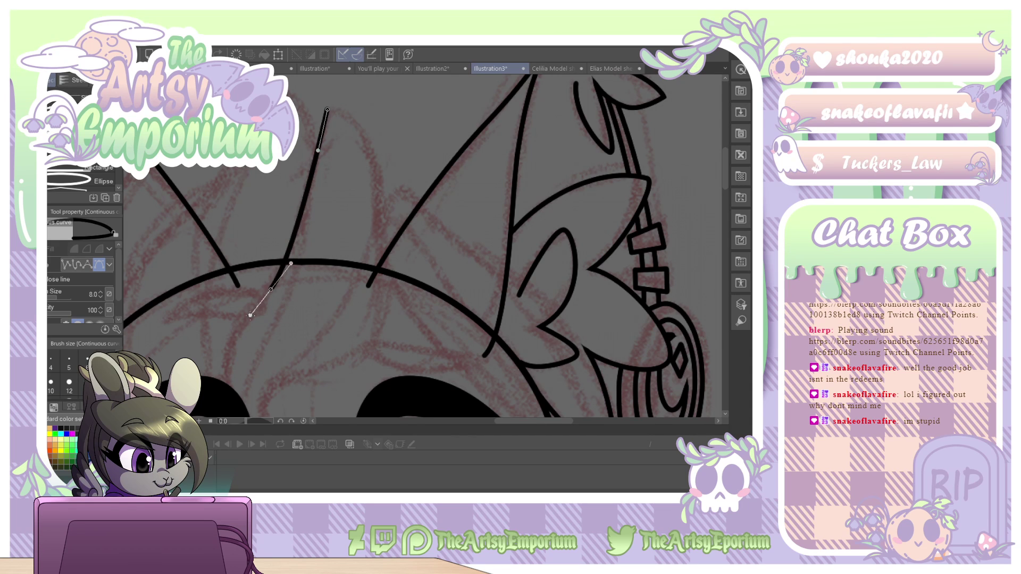
left_click(247, 322)
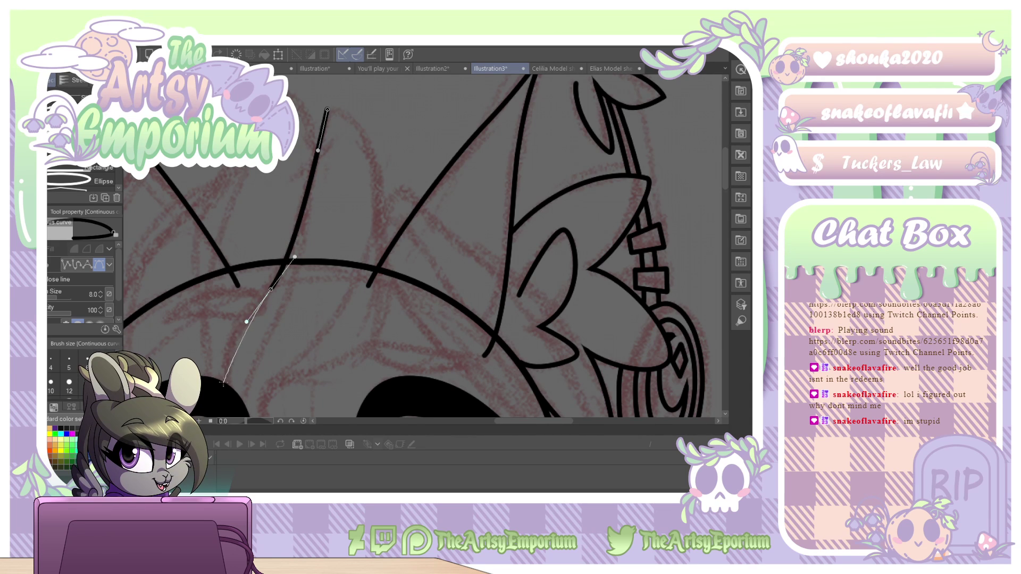
double_click(230, 404)
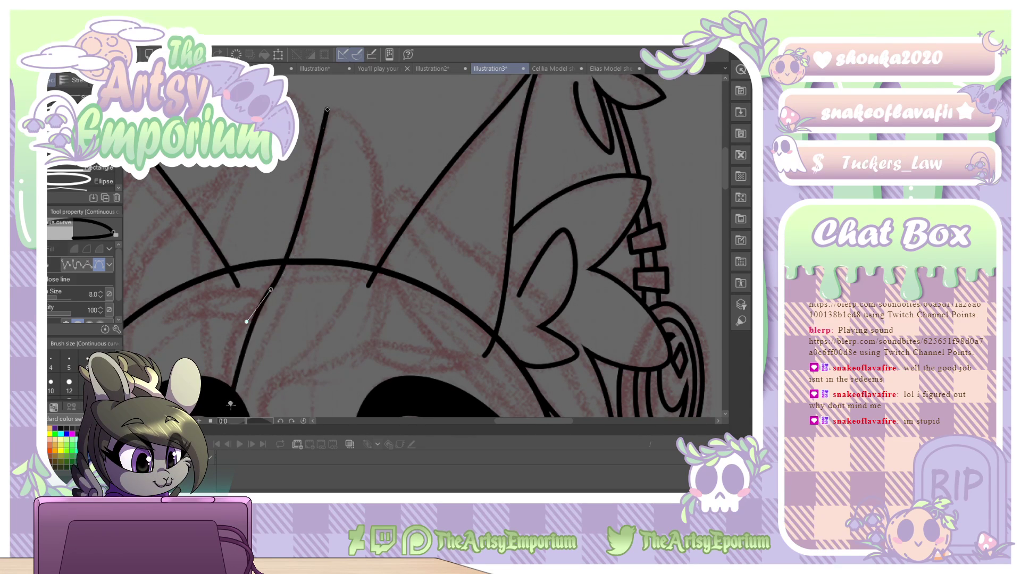
Continue the curve around the lock's pointed lower end and back up its other side, closing it at the rounded top.
left_click_drag(231, 404, 274, 285)
left_click(253, 346)
left_click(275, 340)
left_click(373, 240)
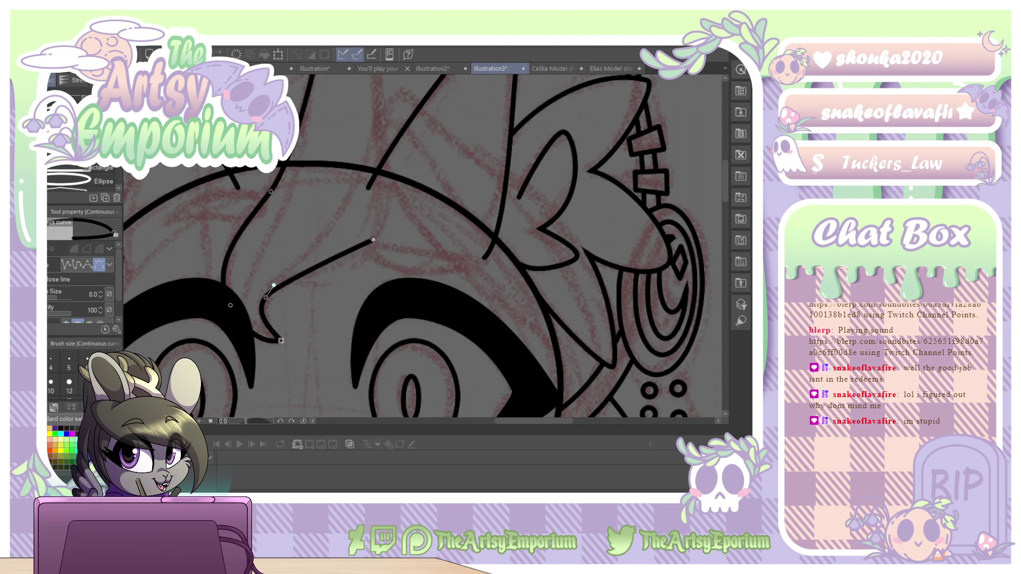
left_click_drag(373, 240, 383, 199)
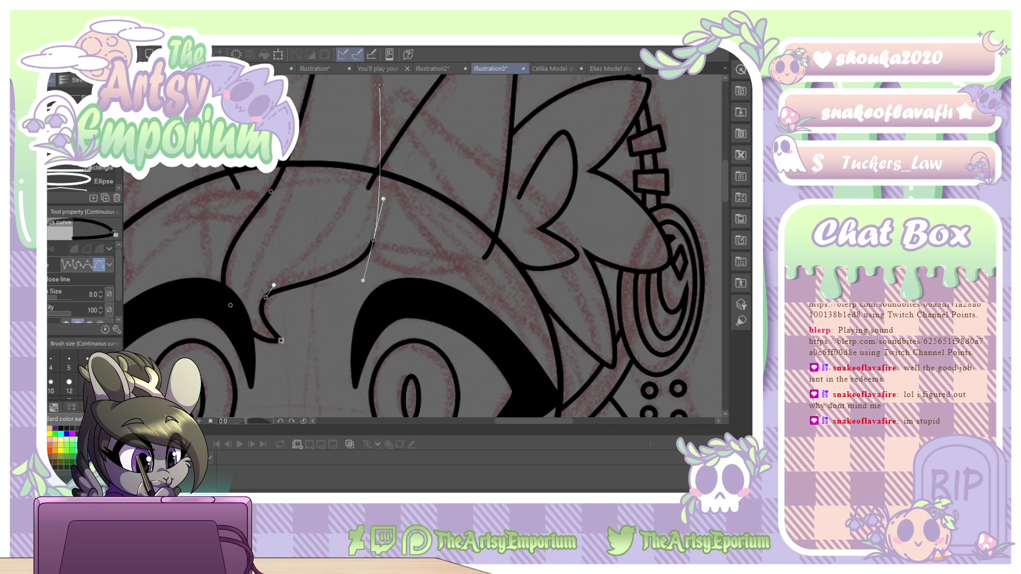
left_click_drag(380, 84, 374, 164)
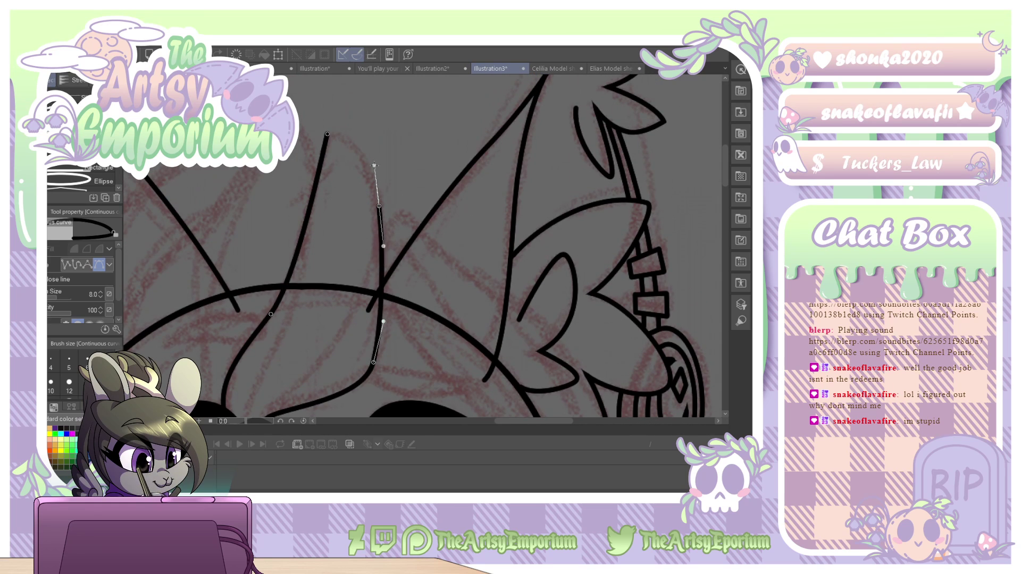
left_click(340, 123)
double_click(326, 135)
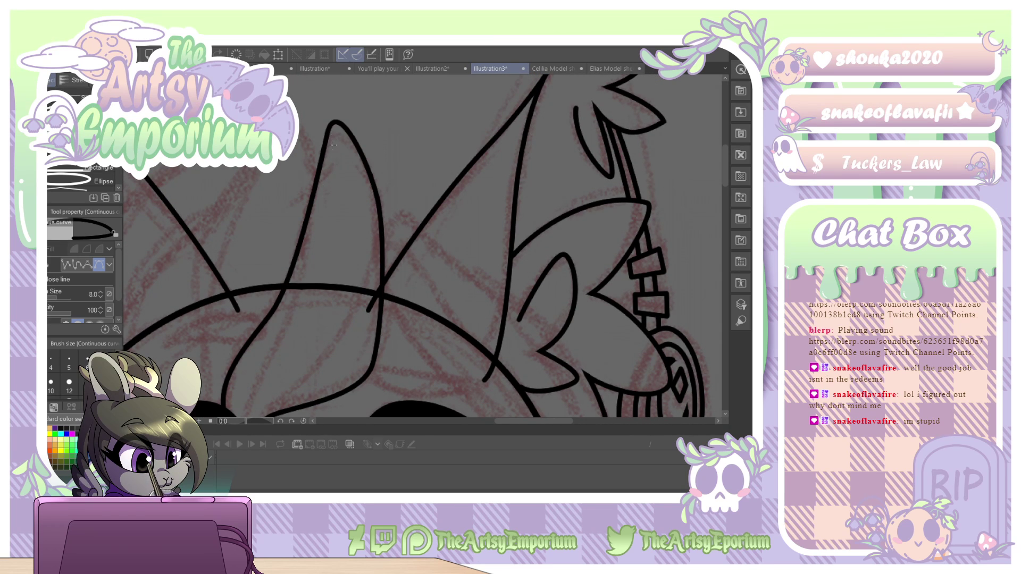
Refine the central hair lock's curve by adjusting its control handles along the lower side and around the pointed tip.
key("o")
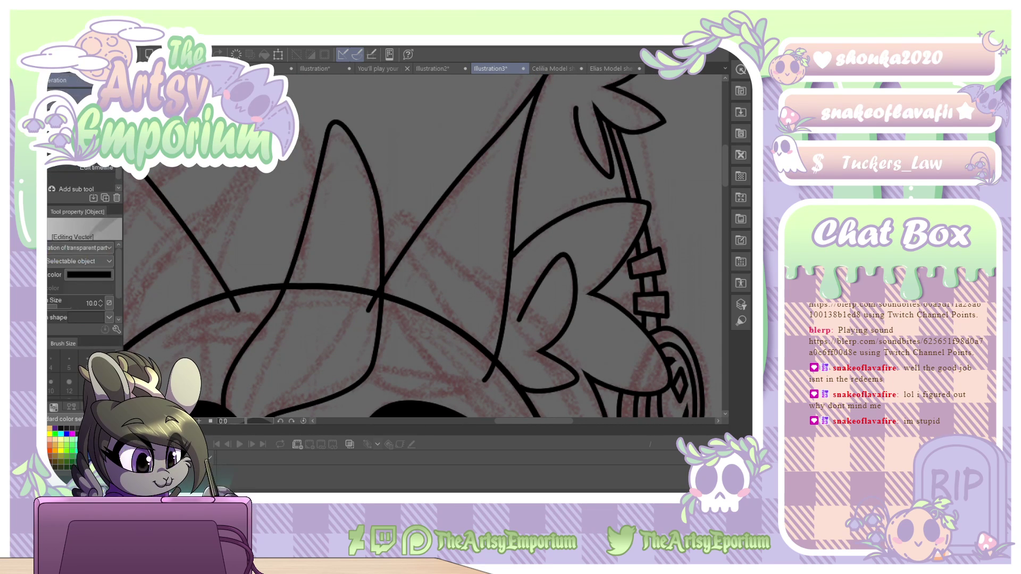
left_click(366, 181)
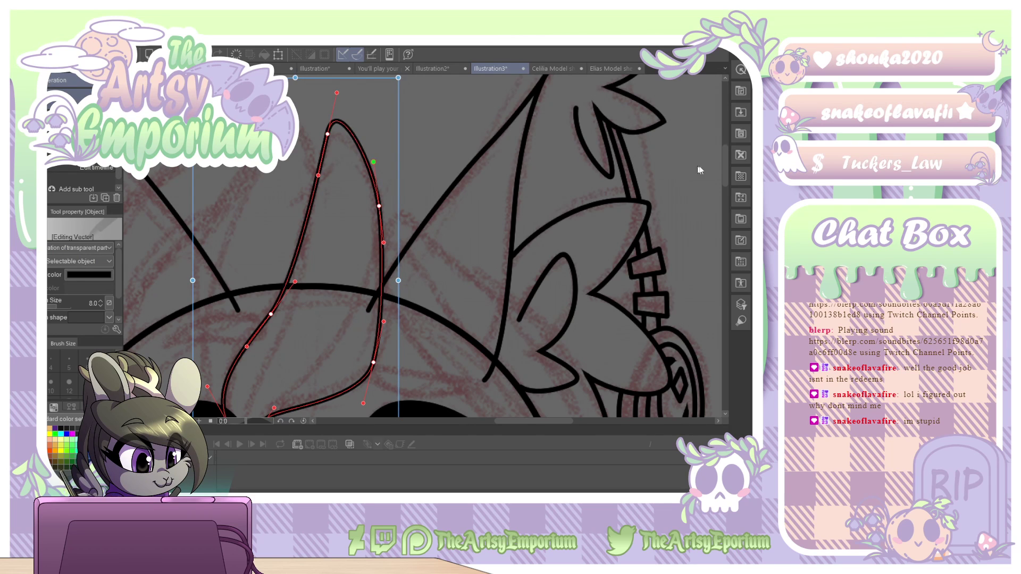
left_click_drag(725, 170, 725, 186)
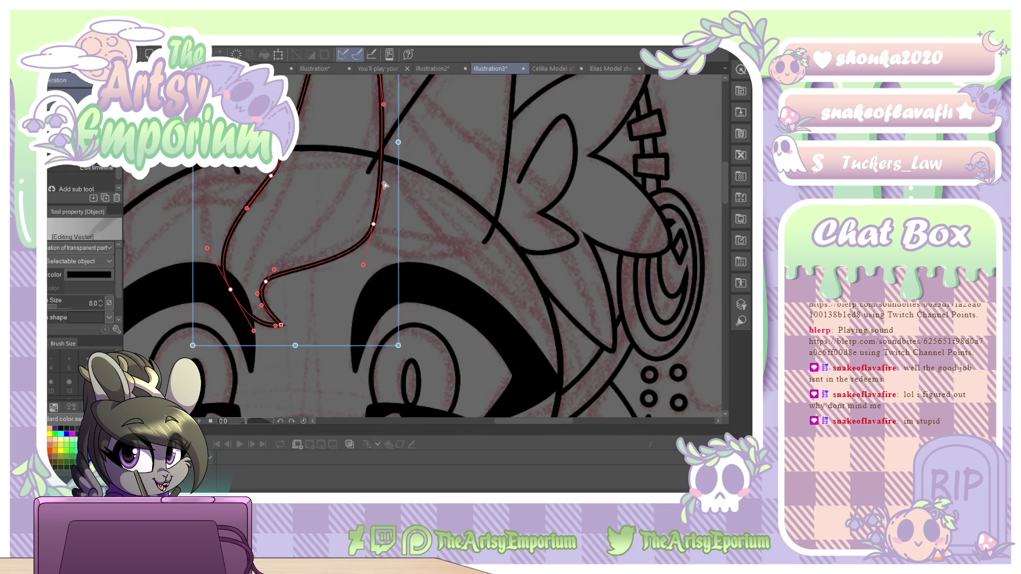
left_click_drag(385, 185, 389, 189)
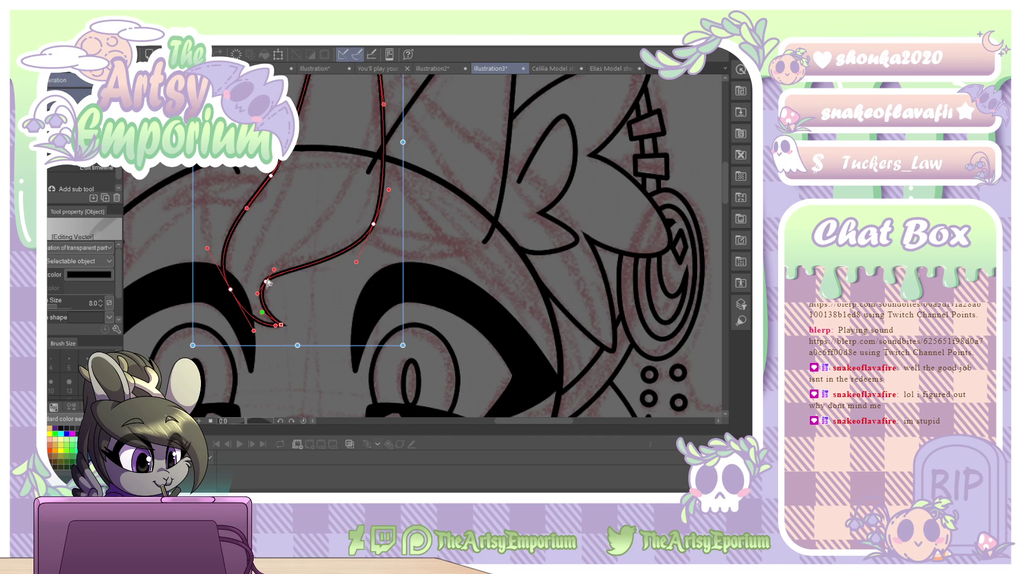
left_click_drag(268, 282, 258, 293)
left_click_drag(275, 326, 263, 315)
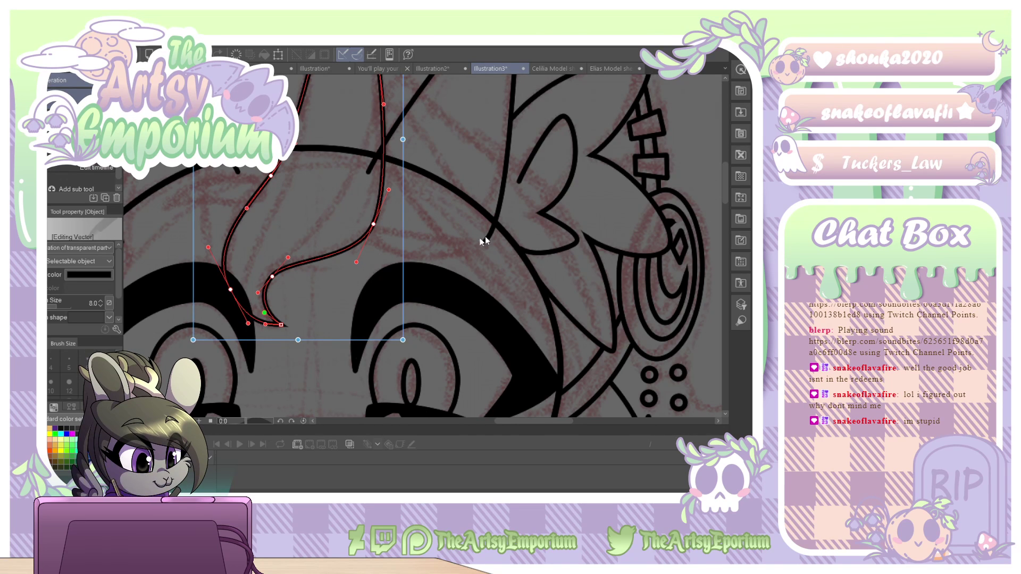
left_click_drag(208, 247, 212, 254)
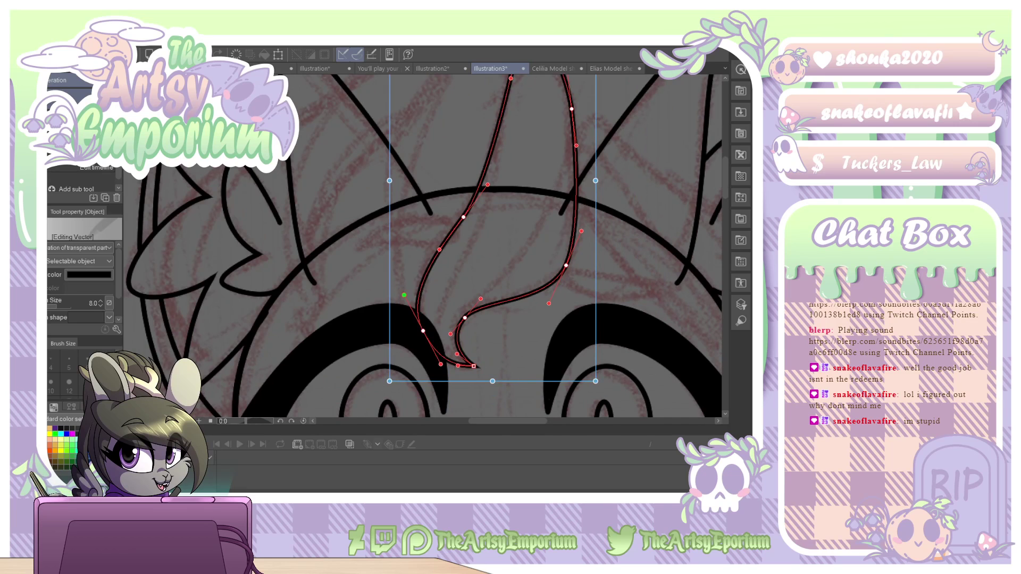
scroll(411, 250, "down", 2)
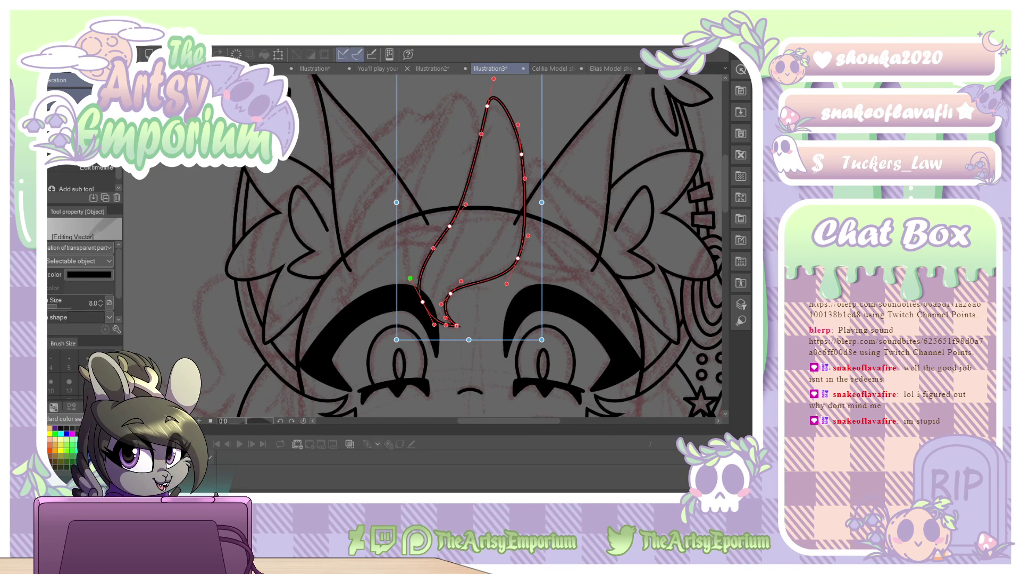
Draw a second closed hair lock from above the left eye, up beside the central lock to a rounded top, and down to the left ear's base.
key("u")
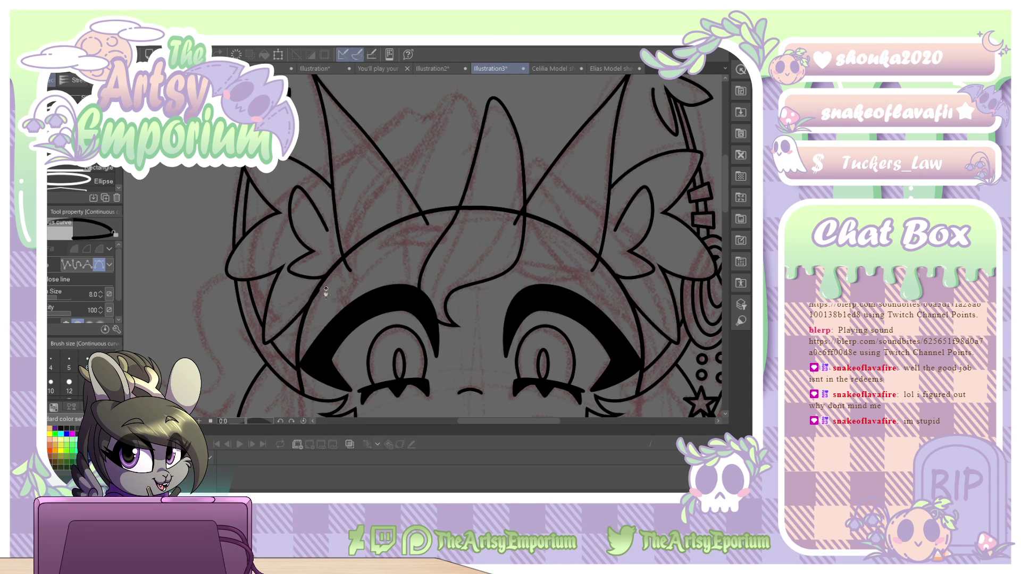
left_click_drag(326, 289, 329, 305)
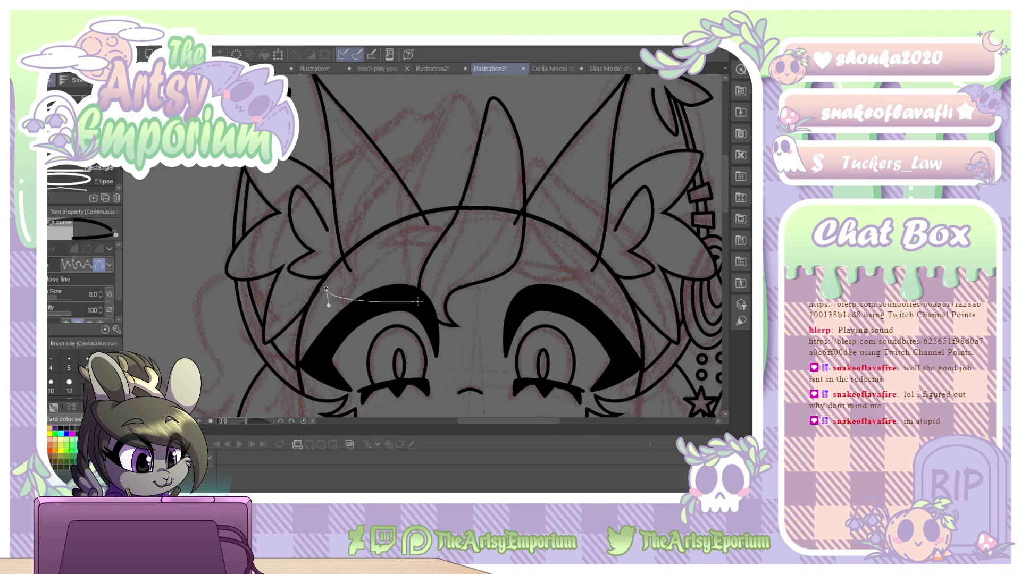
left_click_drag(422, 298, 459, 246)
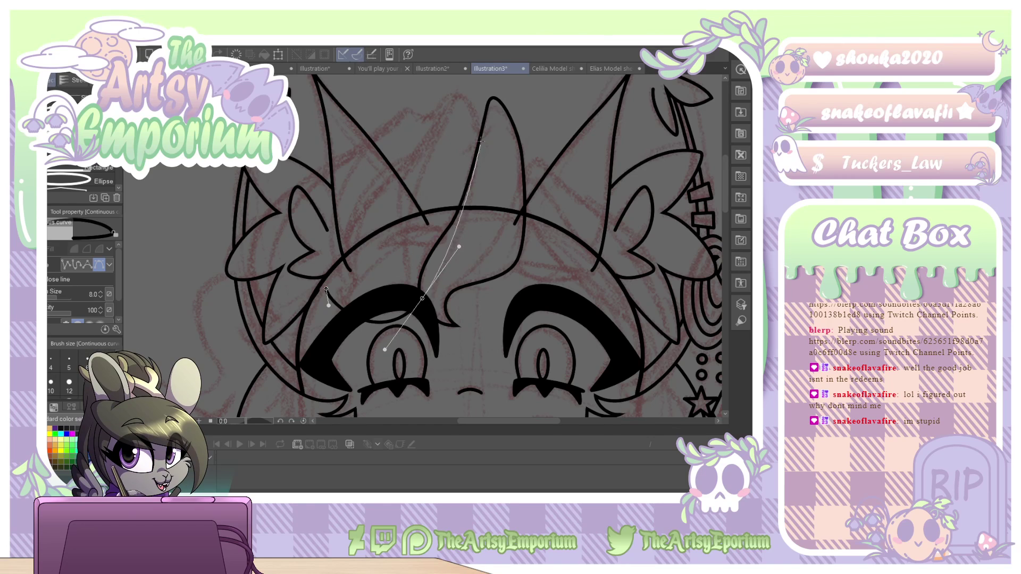
left_click_drag(483, 136, 446, 88)
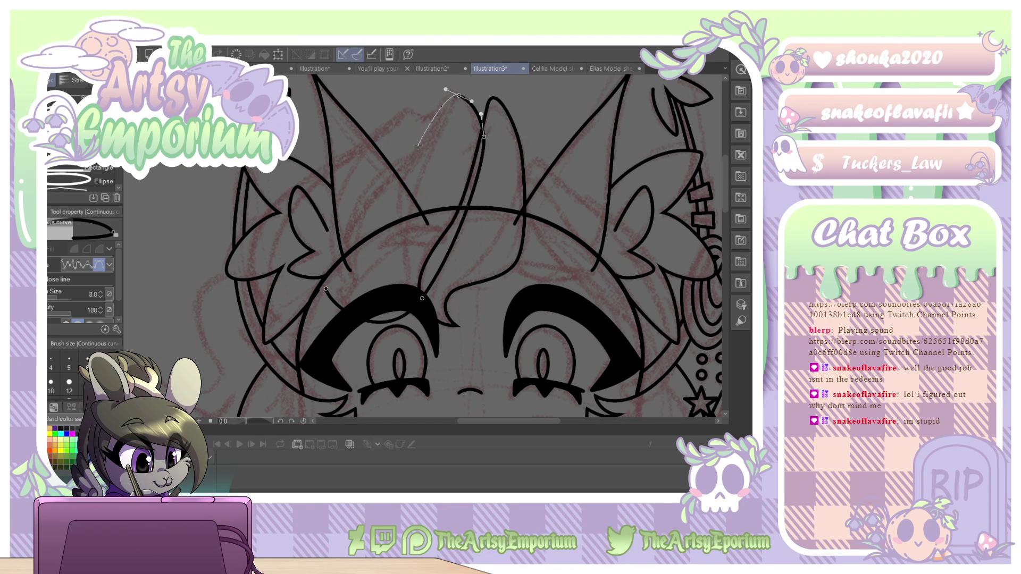
left_click_drag(417, 148, 395, 164)
left_click_drag(354, 278, 389, 345)
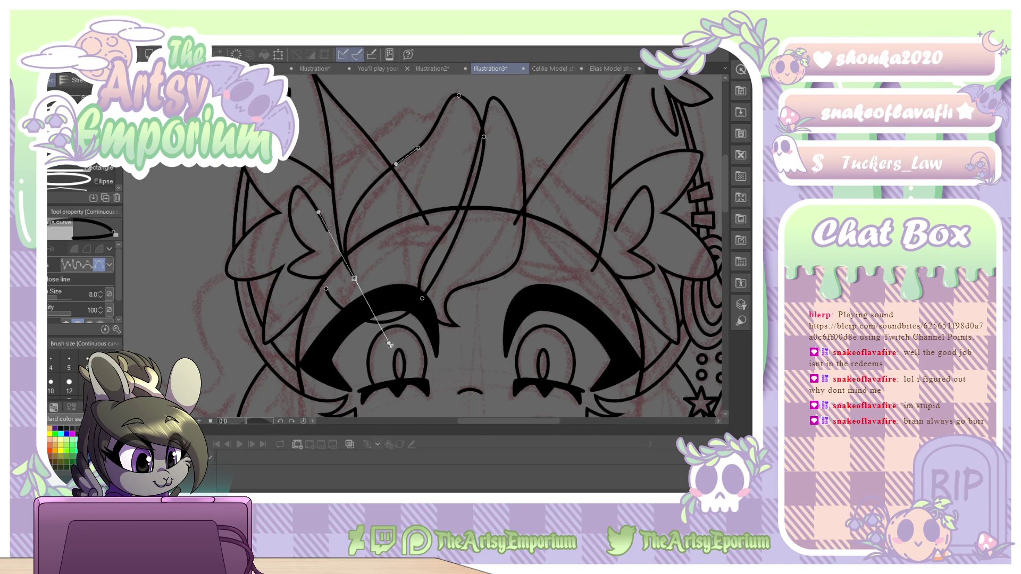
double_click(327, 291)
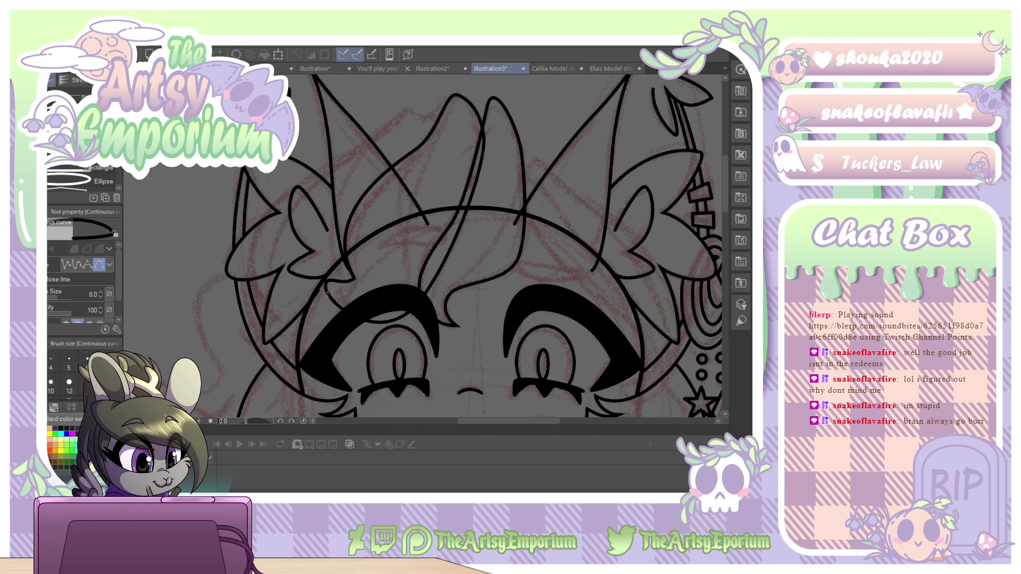
Reshape the second lock's lower end beside the left ear into a sharp corner with a short, slightly curved edge.
key("o")
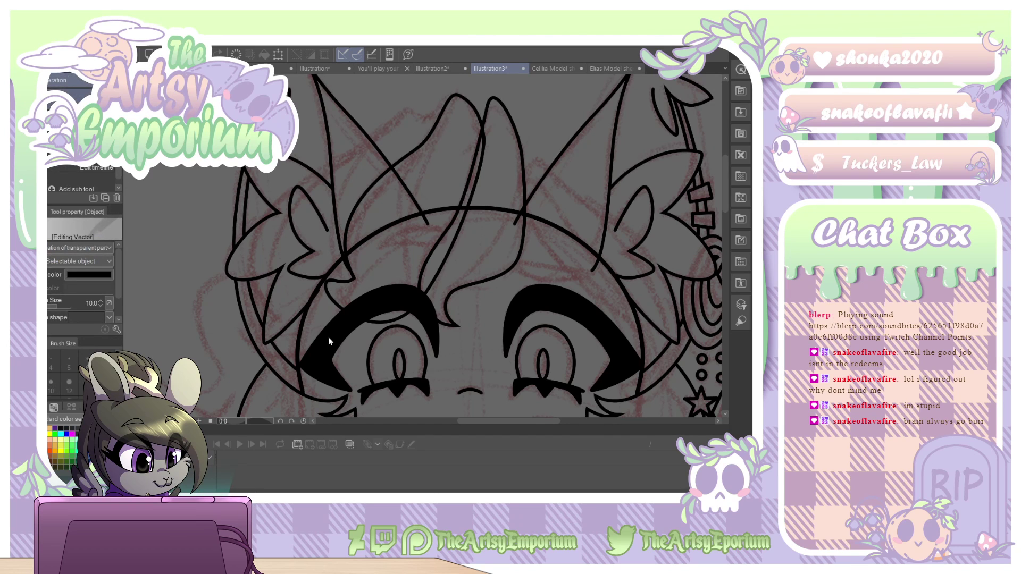
left_click(343, 283)
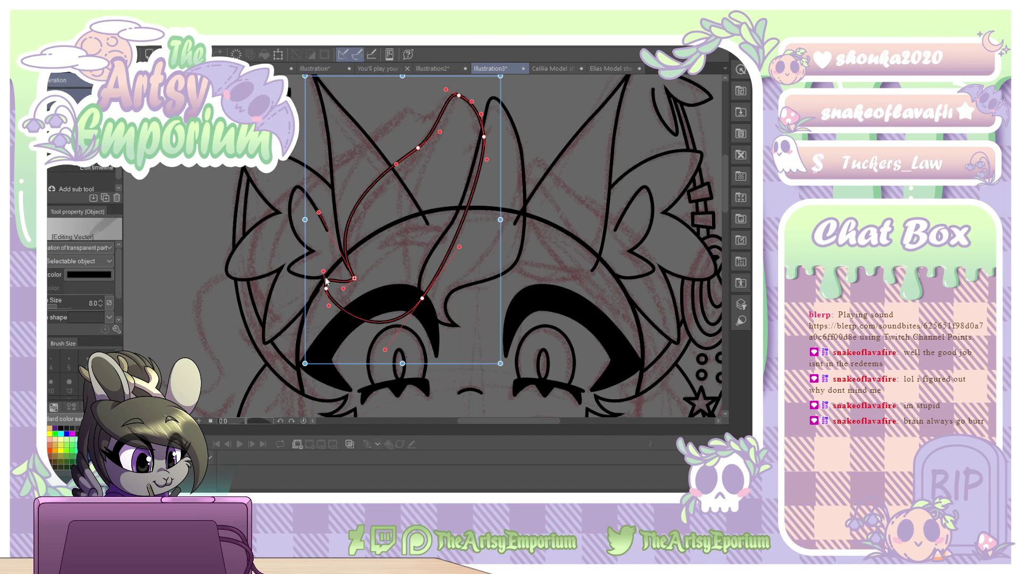
left_click_drag(324, 273, 333, 288)
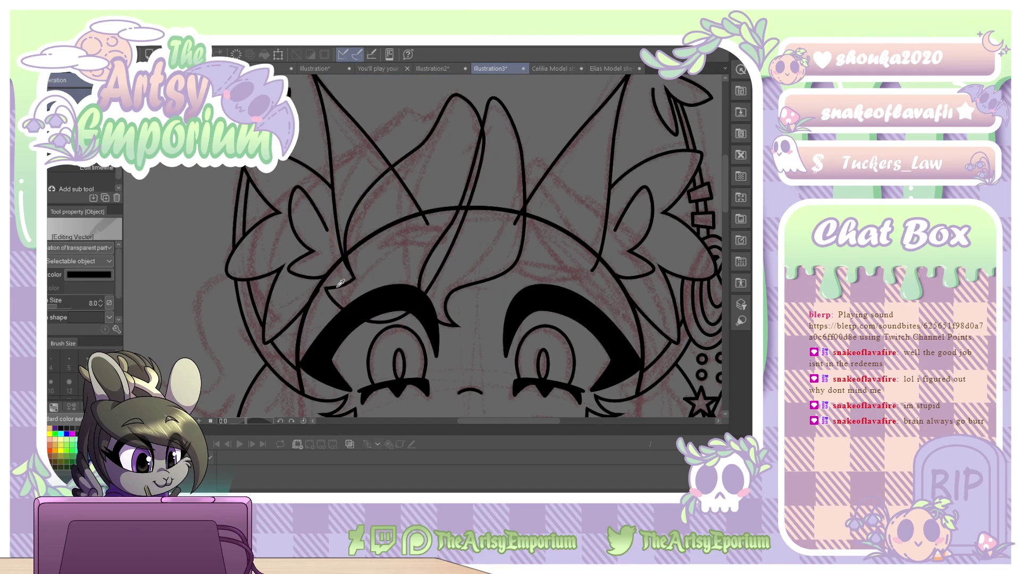
left_click(355, 279)
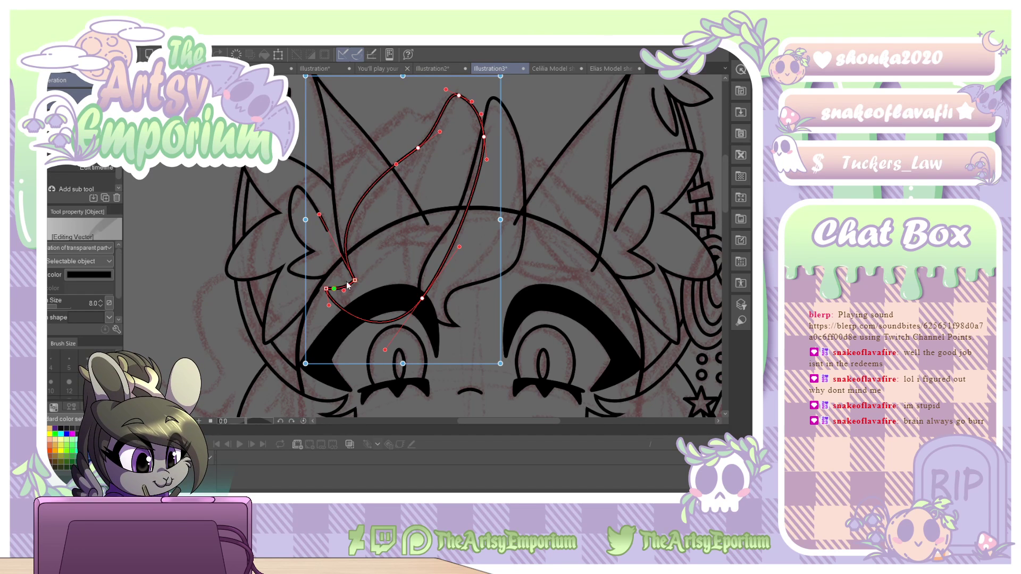
left_click_drag(343, 291, 346, 295)
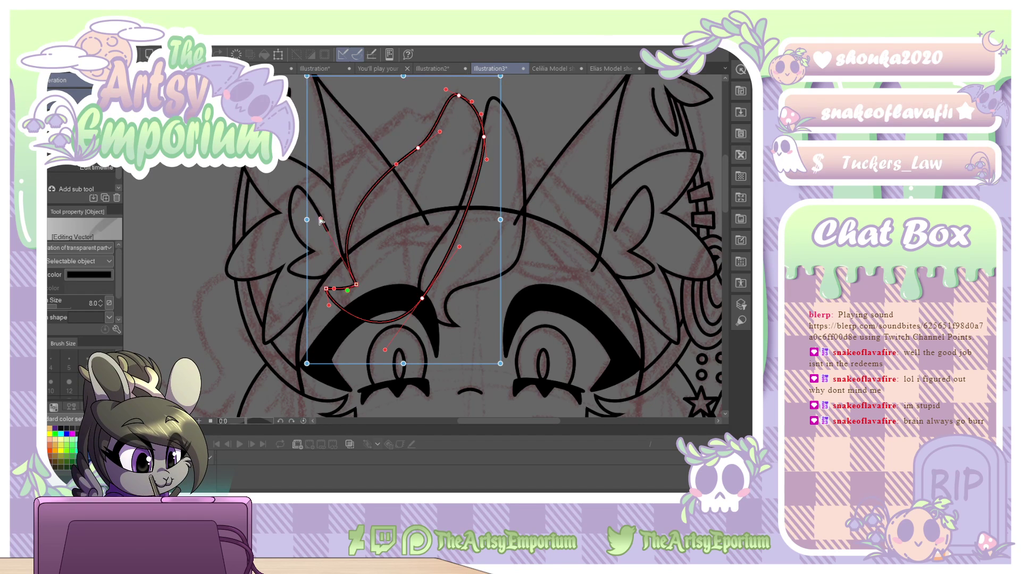
left_click_drag(321, 218, 311, 217)
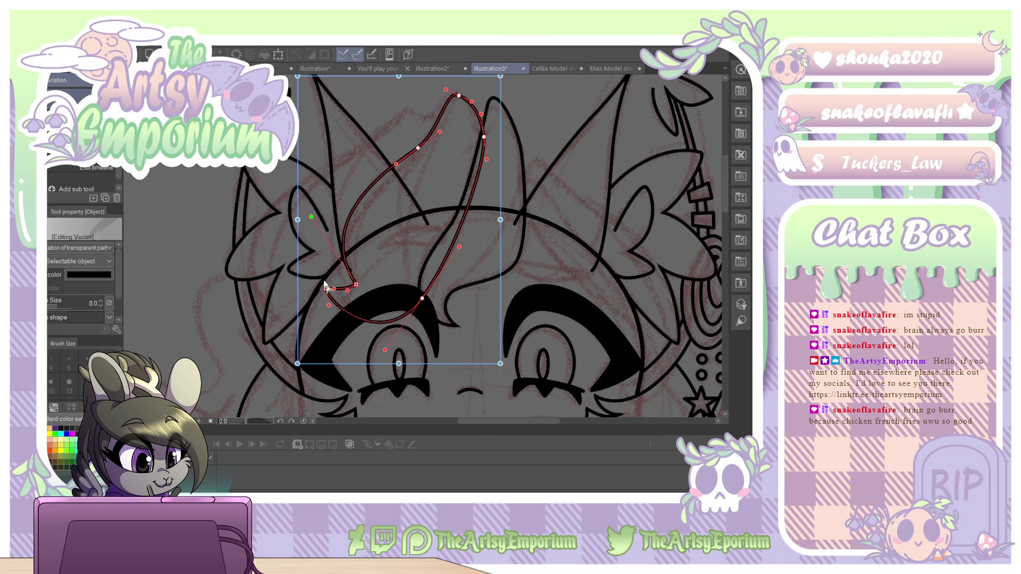
left_click_drag(333, 289, 335, 292)
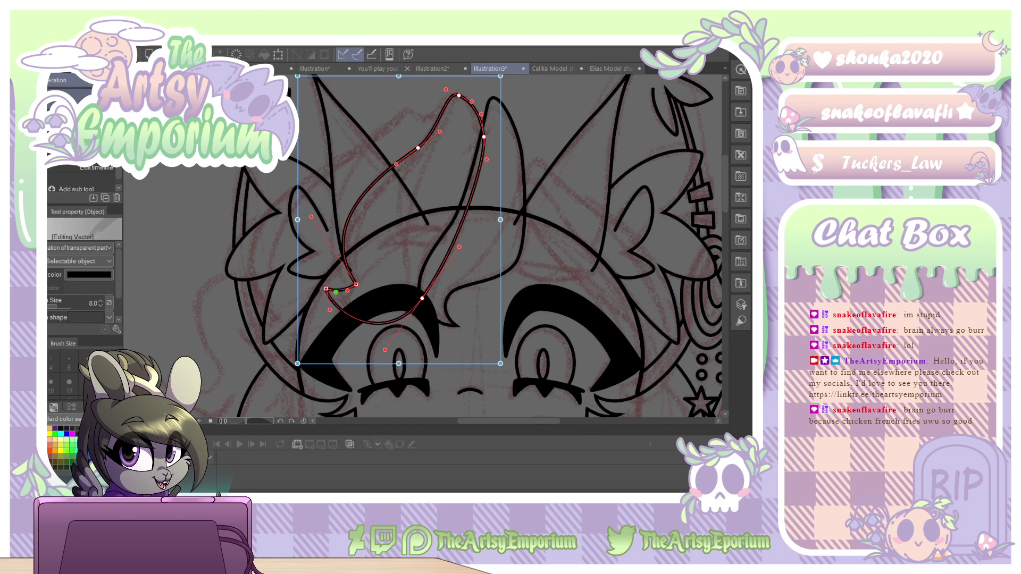
Draw an outer hair lock from the second lock's top over the left ear to a notched tip beside the face, sweeping back to the left eye.
key("u")
left_click_drag(453, 102, 396, 113)
left_click_drag(274, 318, 374, 423)
scroll(374, 421, "down", 1)
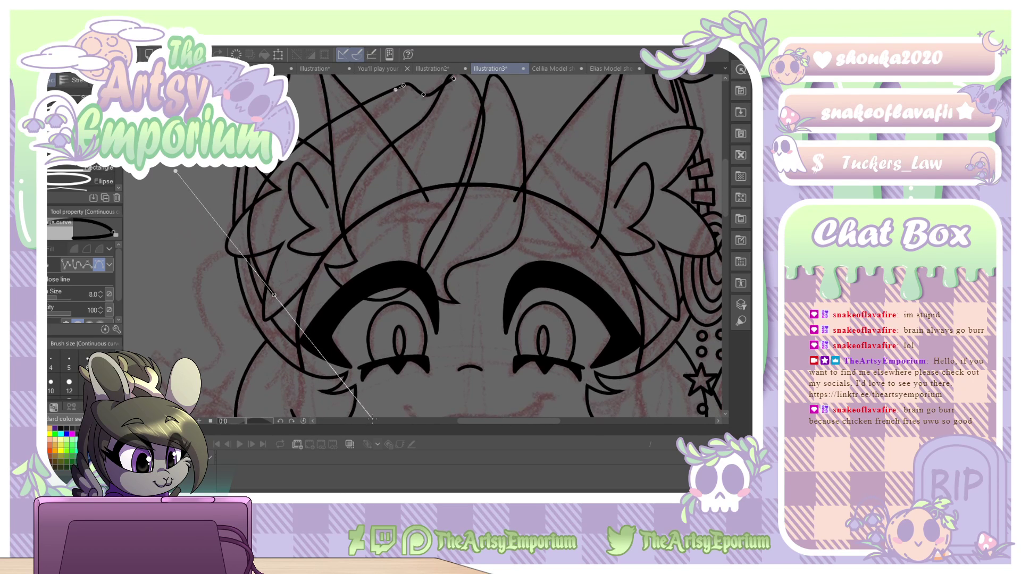
left_click(273, 290)
left_click(242, 301)
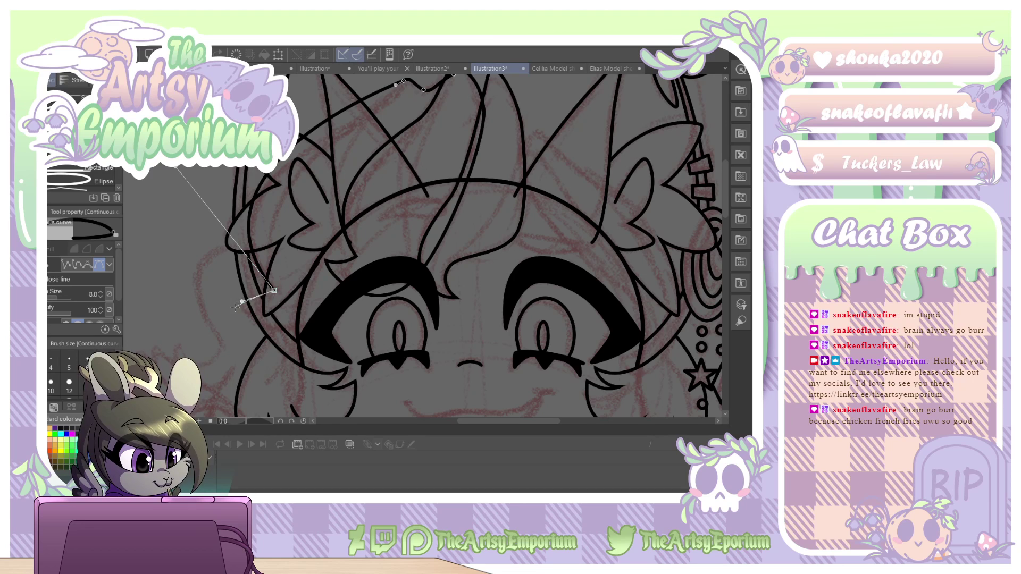
left_click(236, 303)
left_click_drag(219, 305, 246, 316)
left_click_drag(355, 288, 421, 216)
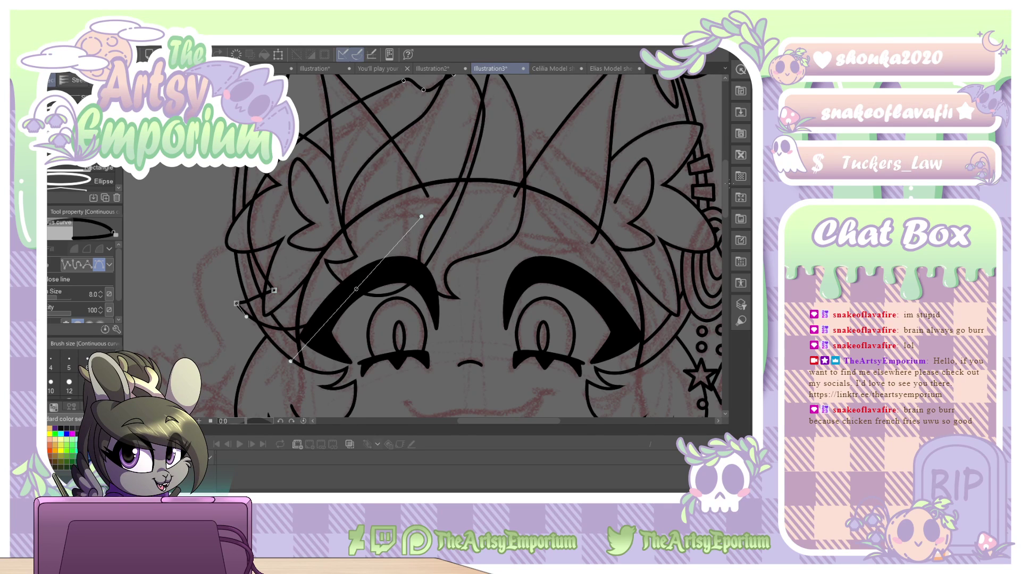
key("Return")
Adjust the outer lock's notch corner and the curve of its long side over the left ear.
key("o")
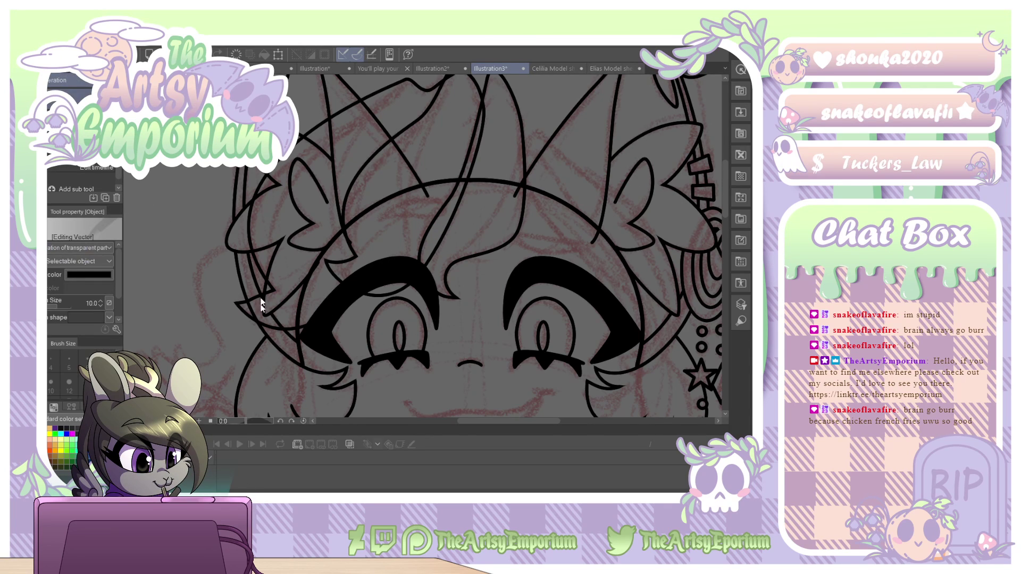
left_click(254, 302)
left_click_drag(252, 301, 277, 292)
left_click_drag(178, 169, 169, 169)
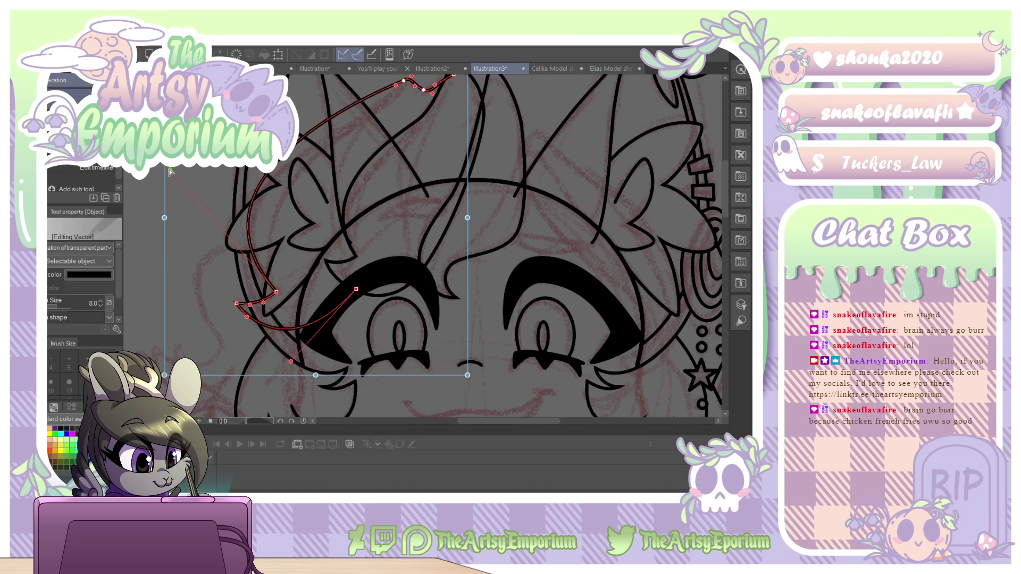
key("u")
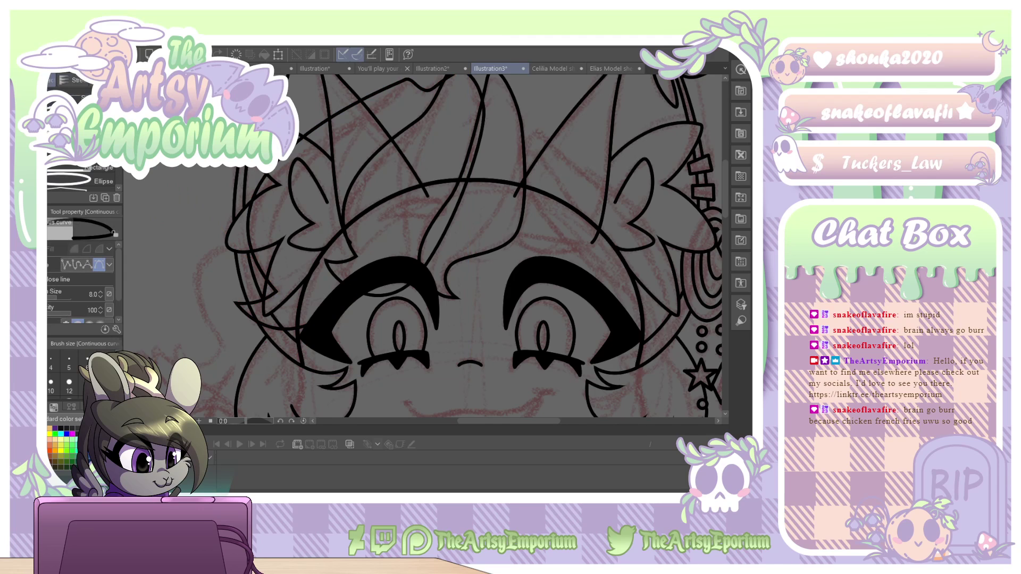
key("y")
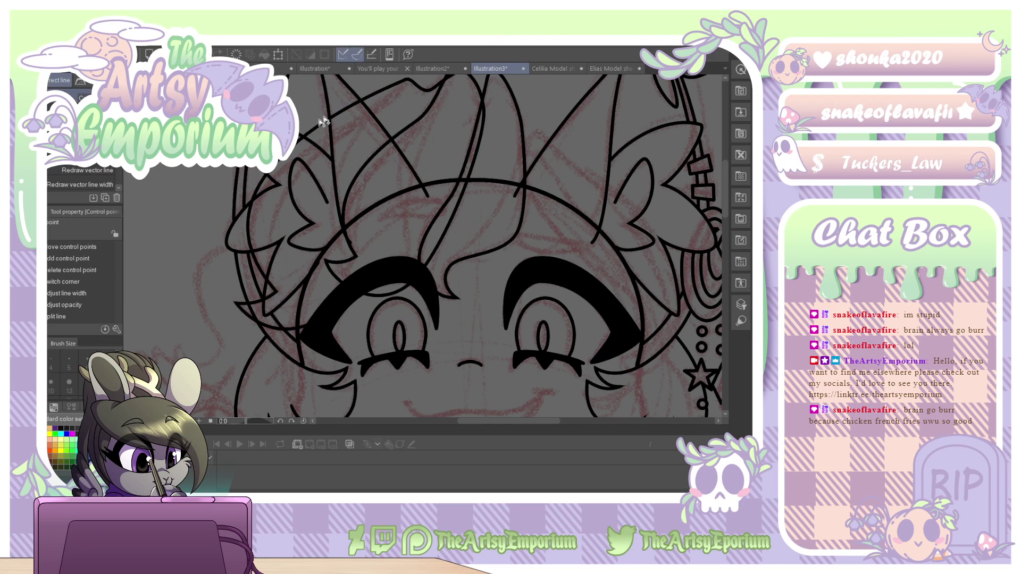
left_click(347, 123)
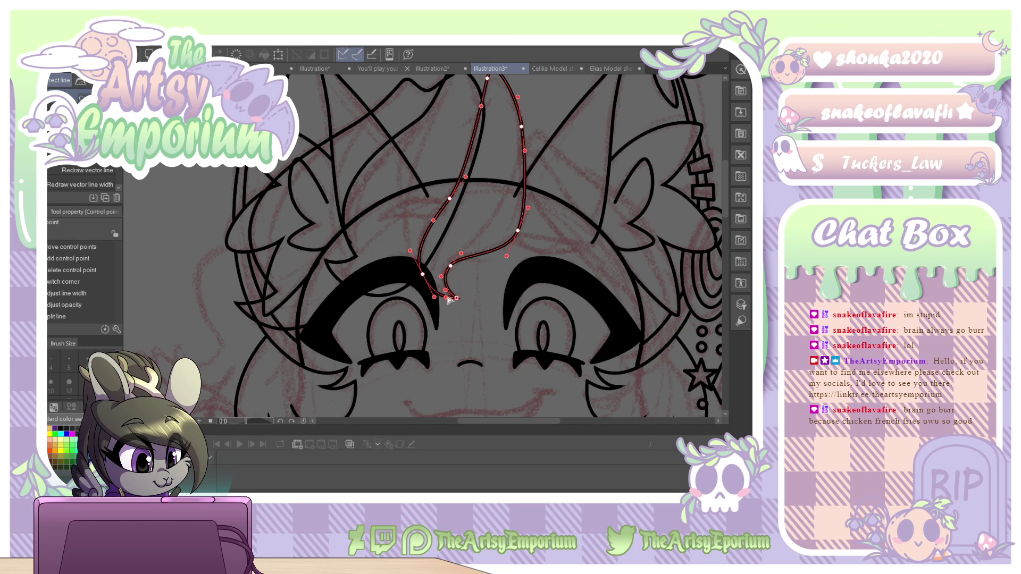
Erase the ear fluff and left ear lines that run through the outer hair lock.
key("e")
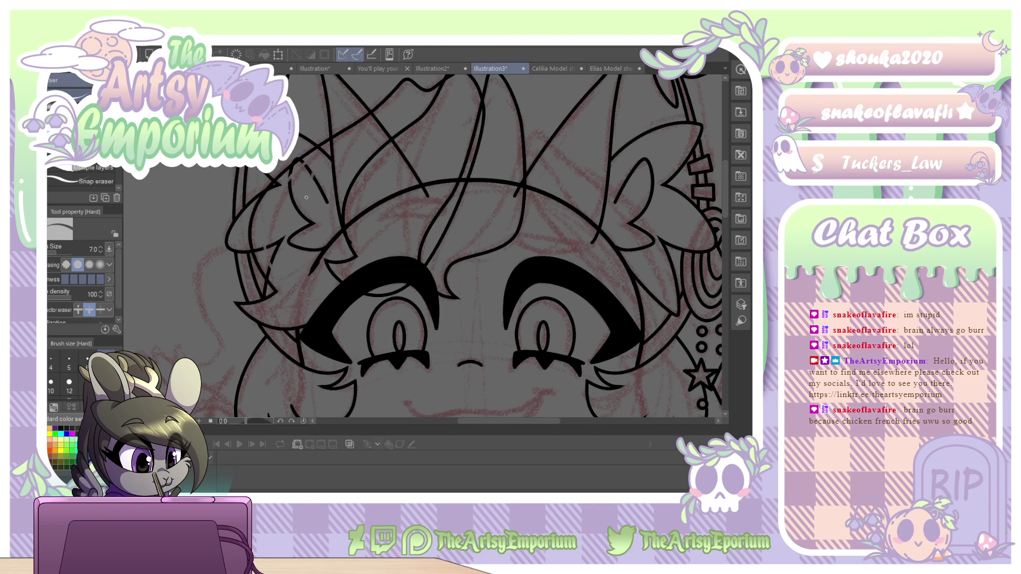
left_click_drag(289, 245, 321, 262)
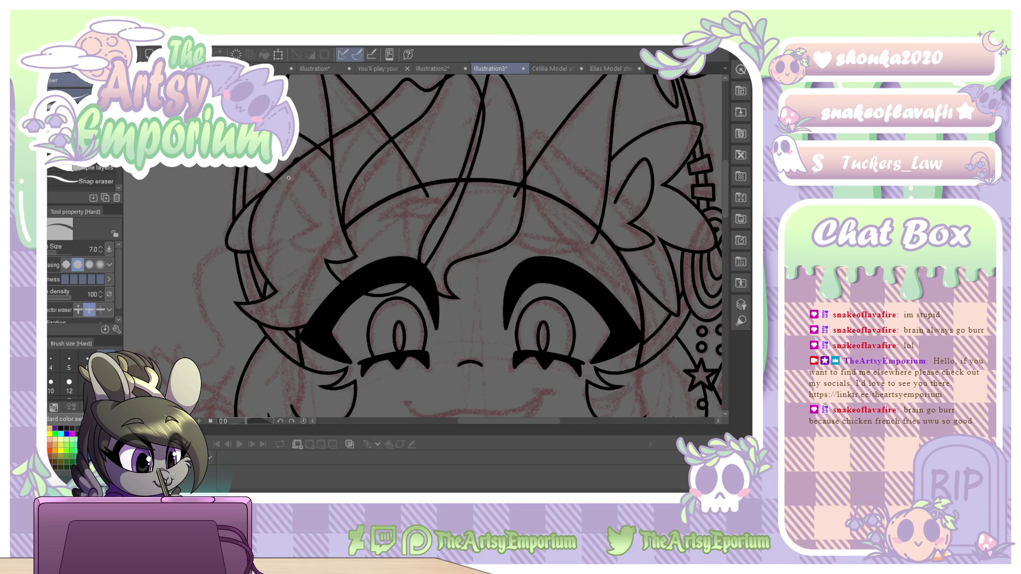
left_click_drag(319, 155, 403, 99)
left_click_drag(333, 226, 334, 186)
left_click(331, 163)
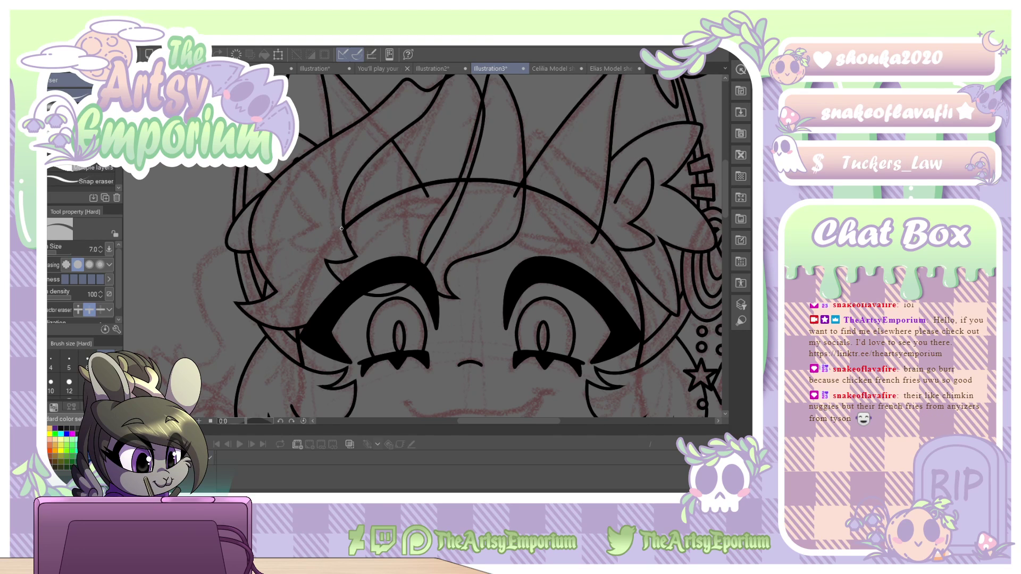
Erase the head outline and ear lines inside the second and central locks, and the second lock's line overlapping the central one.
left_click_drag(346, 234, 389, 204)
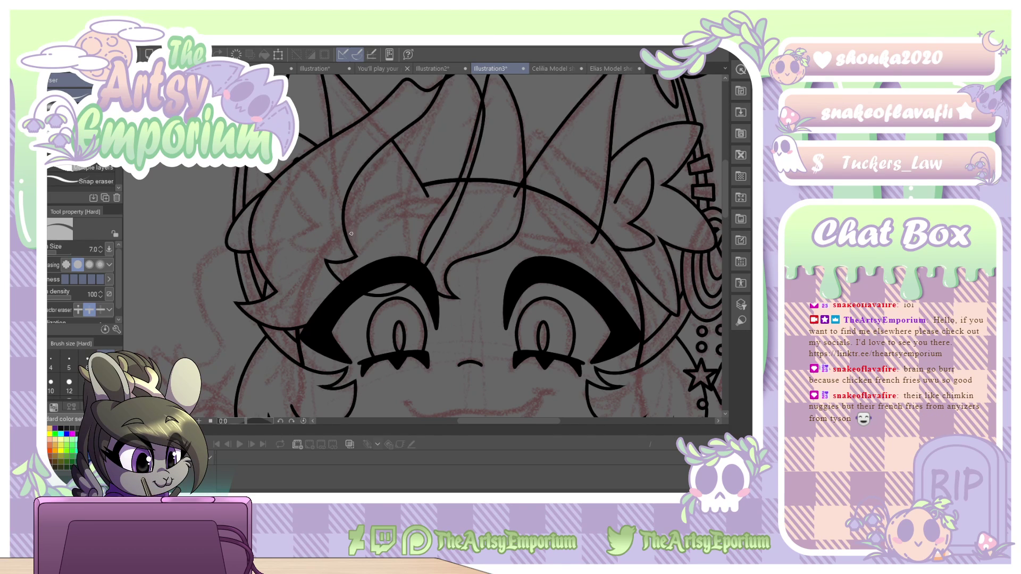
mouse_move(400, 148)
left_mouse_down()
mouse_move(426, 187)
mouse_move(456, 181)
left_mouse_up()
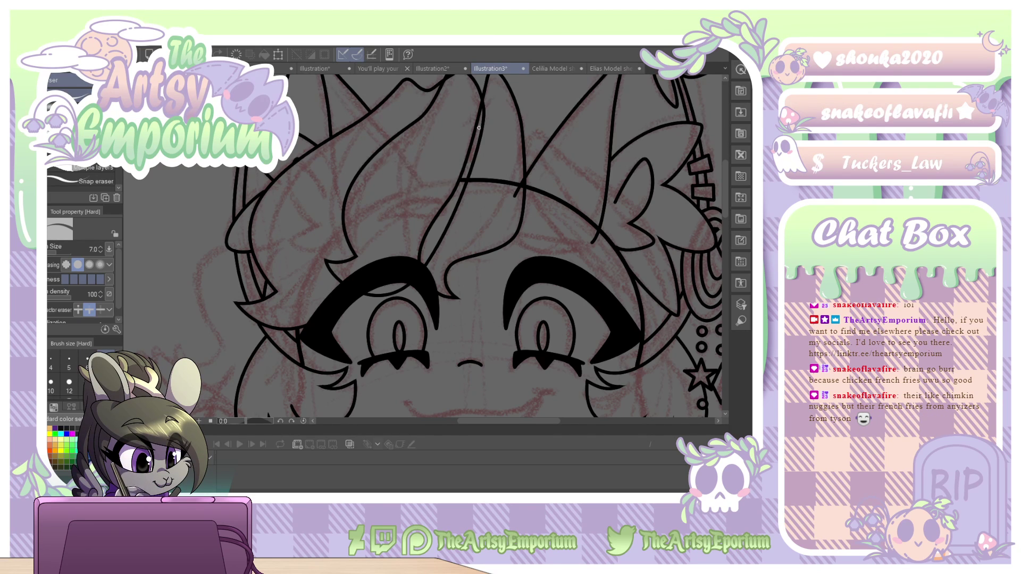
left_click_drag(481, 119, 452, 214)
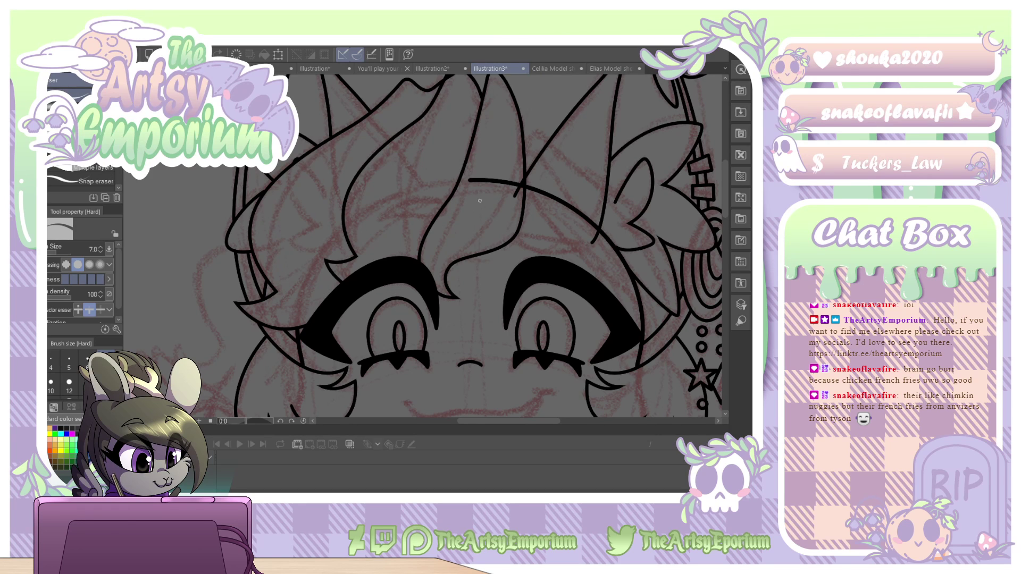
left_click_drag(476, 180, 508, 182)
left_click(486, 181)
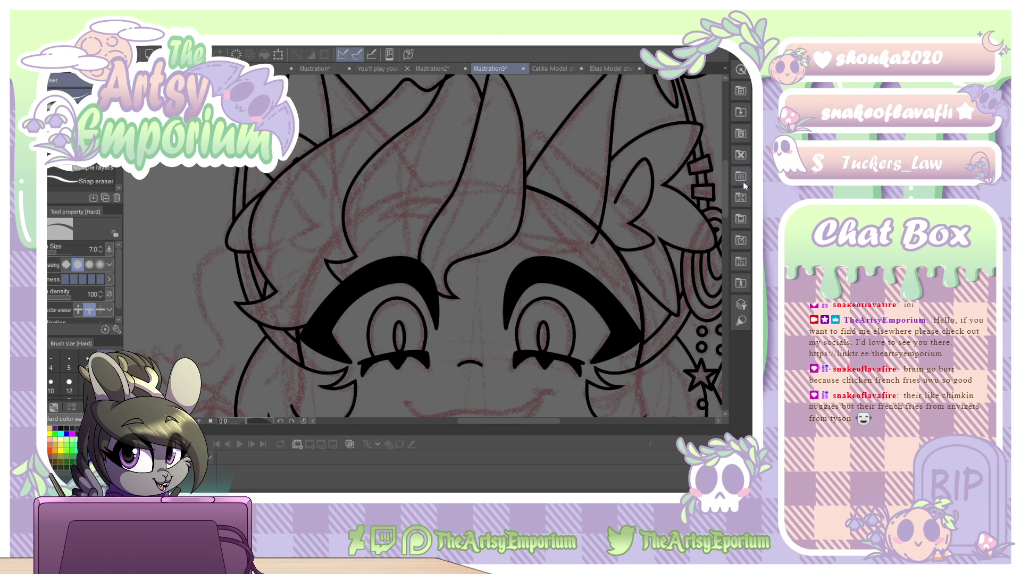
Draw a hair lock from beside the central lock over the right ear base to a pointed tip beneath the right eye's outer corner.
scroll(726, 185, "up", 3)
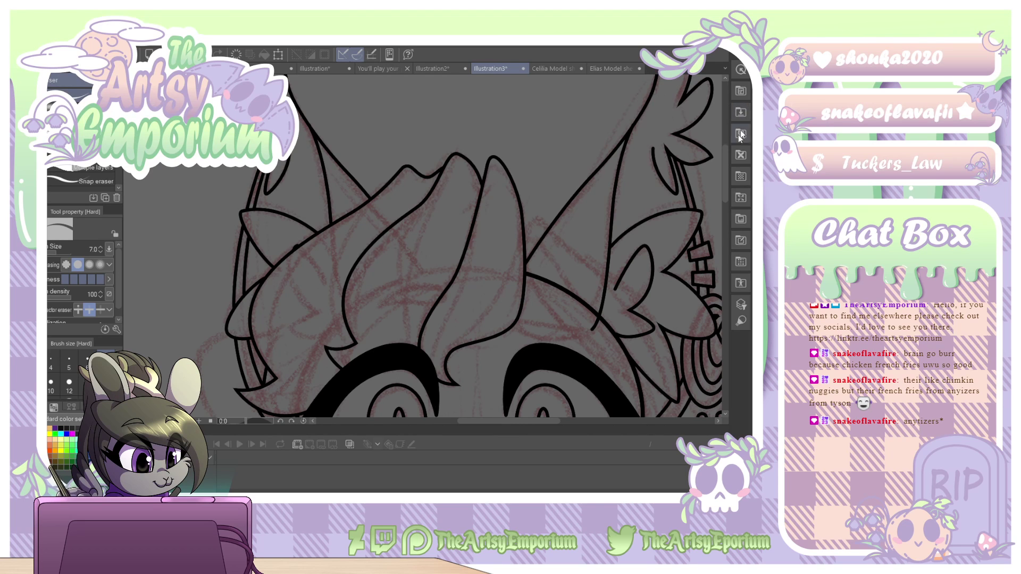
scroll(725, 176, "down", 2)
scroll(725, 164, "down", 3)
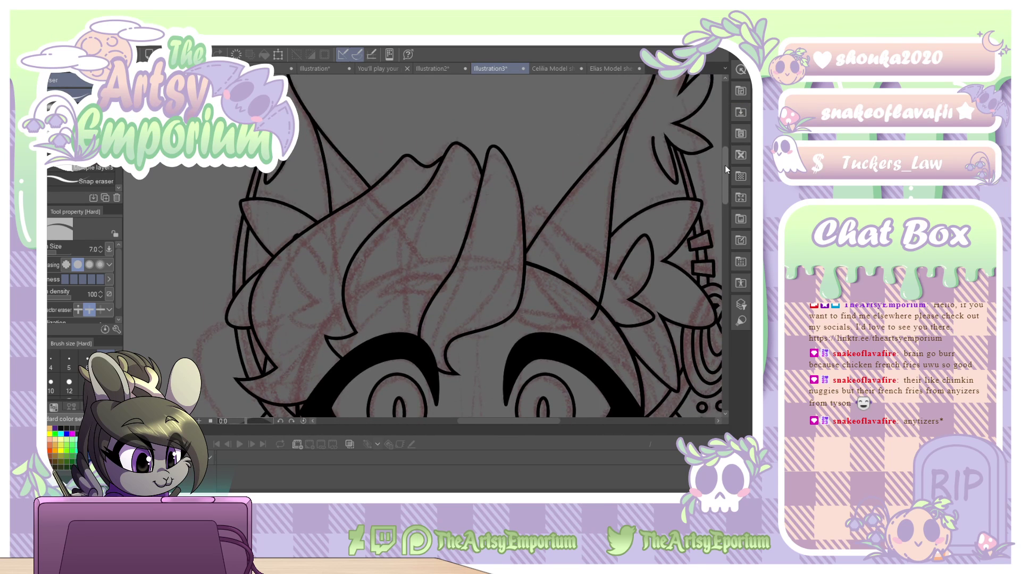
scroll(726, 178, "down", 3)
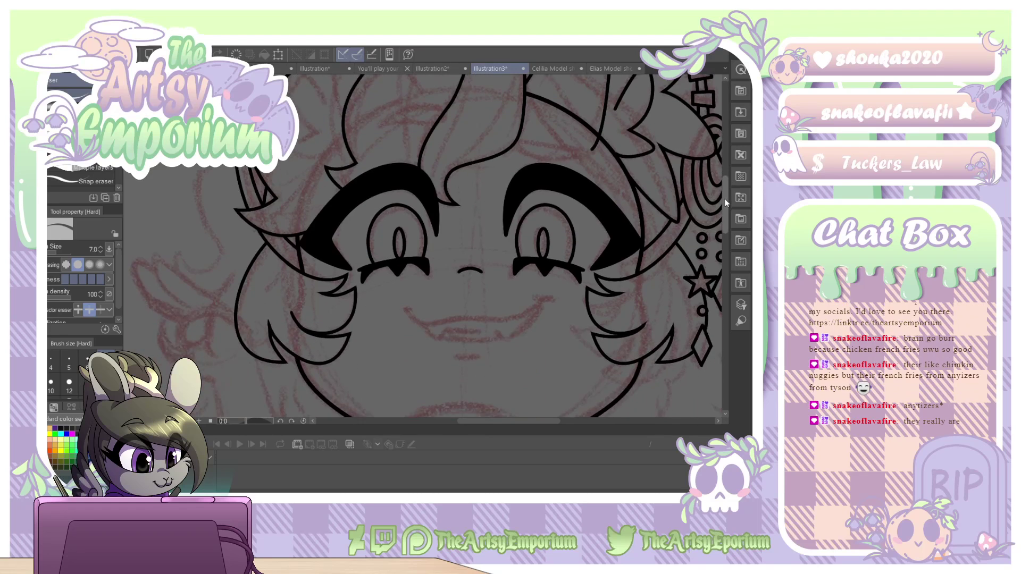
scroll(500, 420, "right", 6)
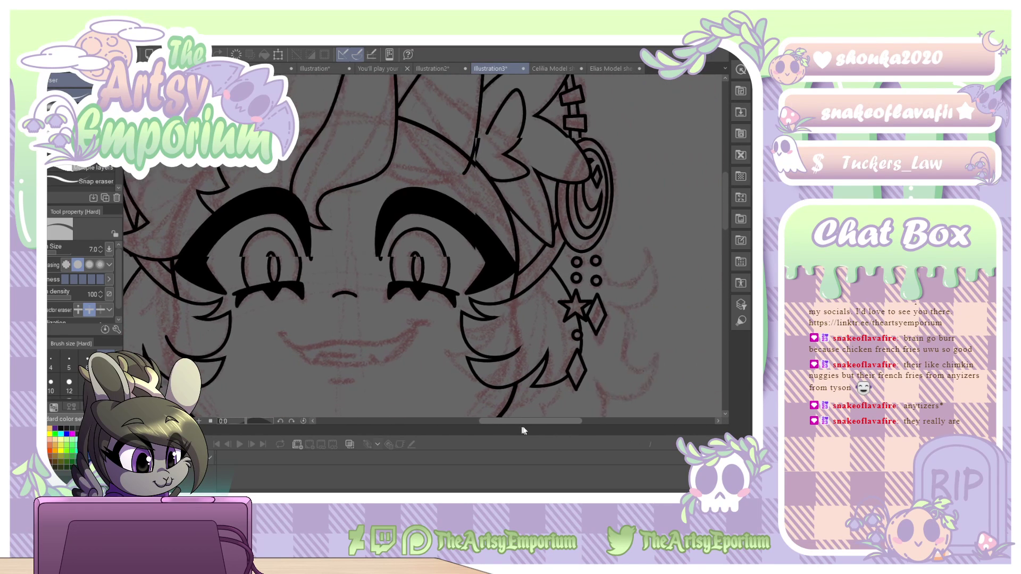
key("u")
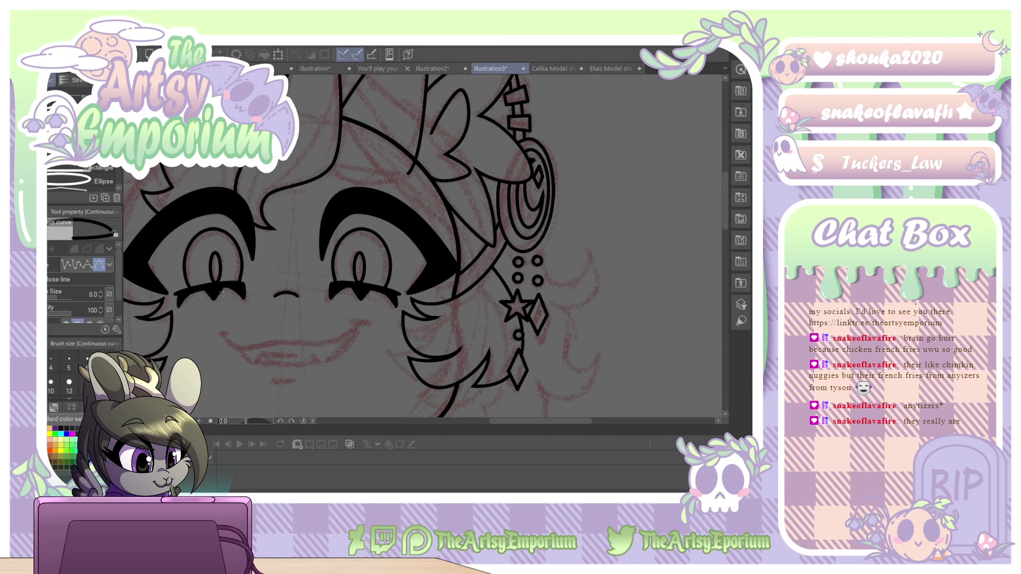
scroll(723, 237, "up", 3)
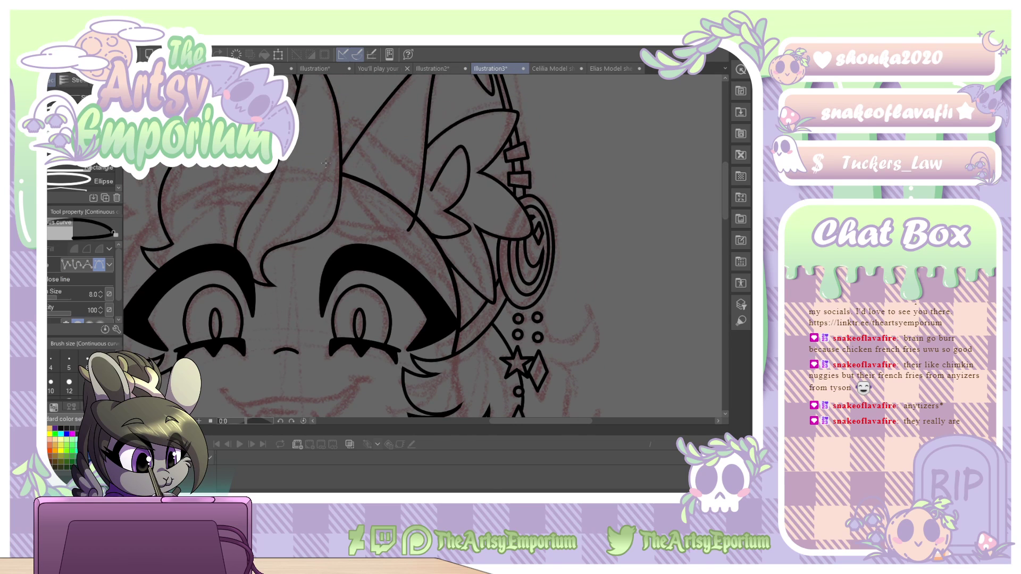
left_click(332, 163)
left_click_drag(463, 320, 440, 356)
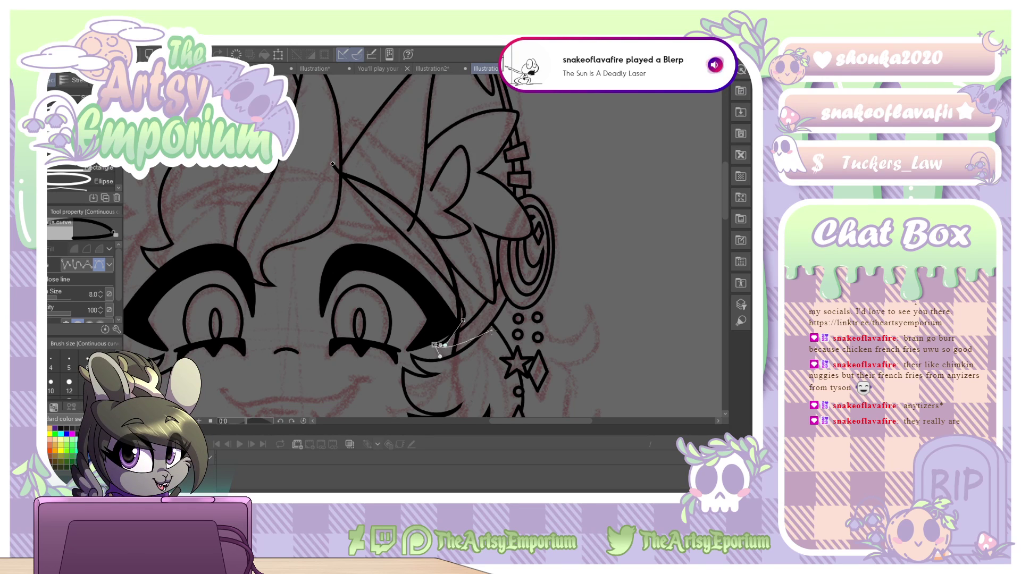
left_click_drag(493, 306, 490, 263)
left_click_drag(355, 115, 349, 105)
left_click_drag(328, 147, 322, 161)
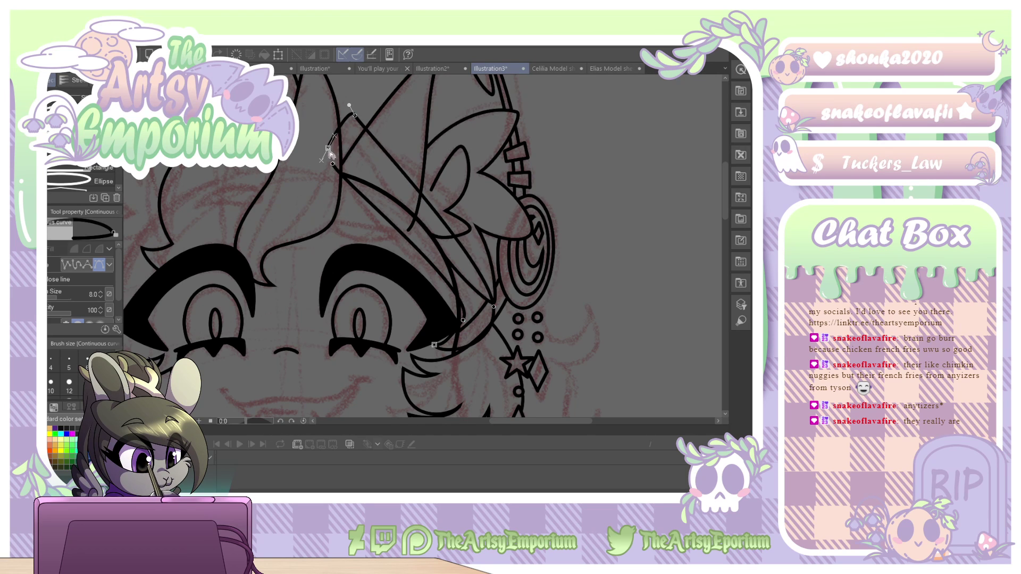
key("Return")
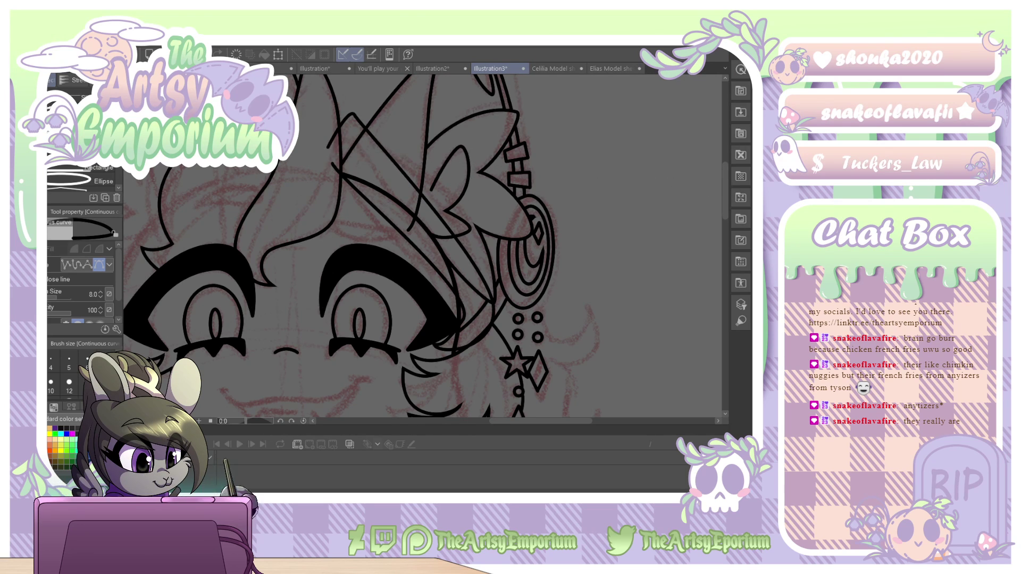
Adjust the right lock's top corner and bow its outer side outward over the right ear down to the tip.
key("o")
left_click(356, 118)
left_click_drag(355, 116, 332, 129)
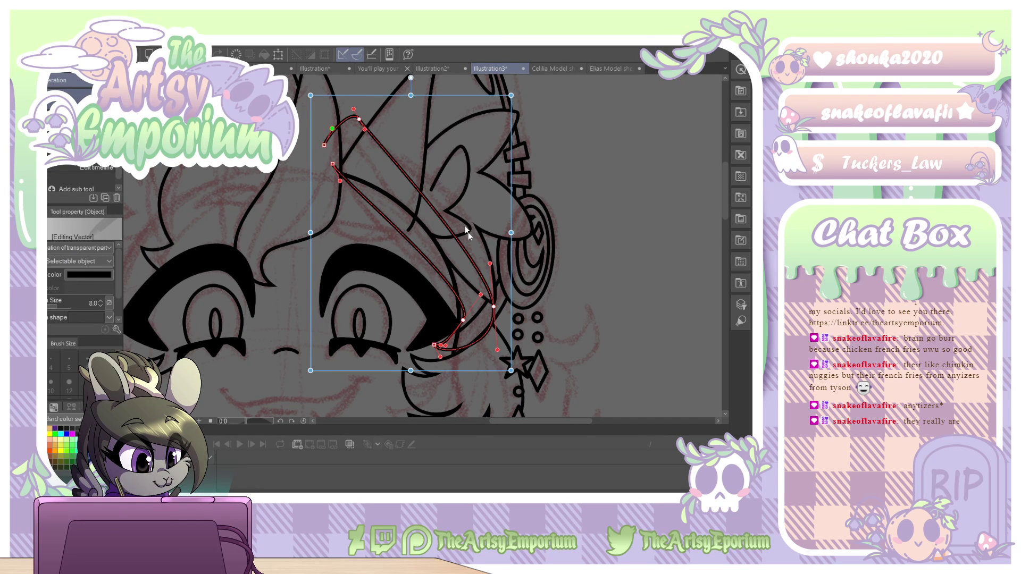
left_click_drag(489, 263, 510, 215)
left_click_drag(480, 294, 478, 275)
left_click_drag(454, 348, 484, 364)
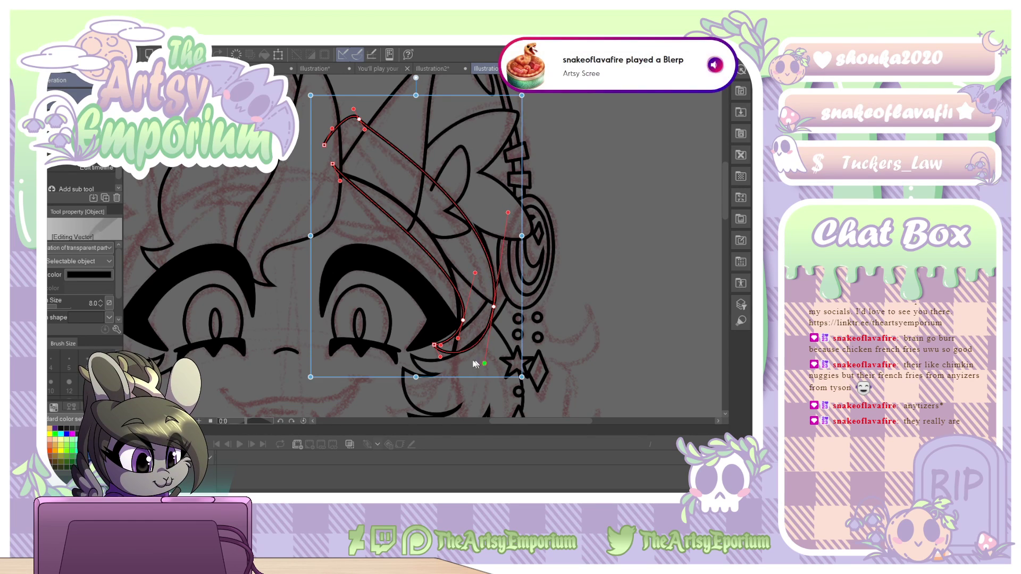
Curve the right lock's inner side down toward the right eye and refine the bend around its tip.
left_click(446, 346)
left_click_drag(340, 181, 368, 255)
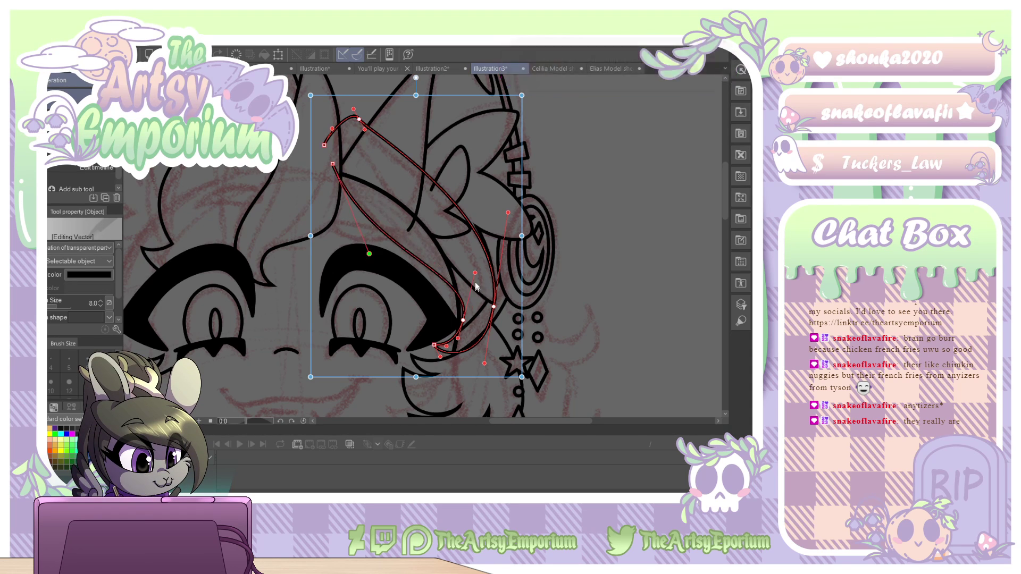
left_click_drag(475, 274, 464, 280)
left_click_drag(463, 321, 459, 321)
left_click_drag(439, 357, 485, 365)
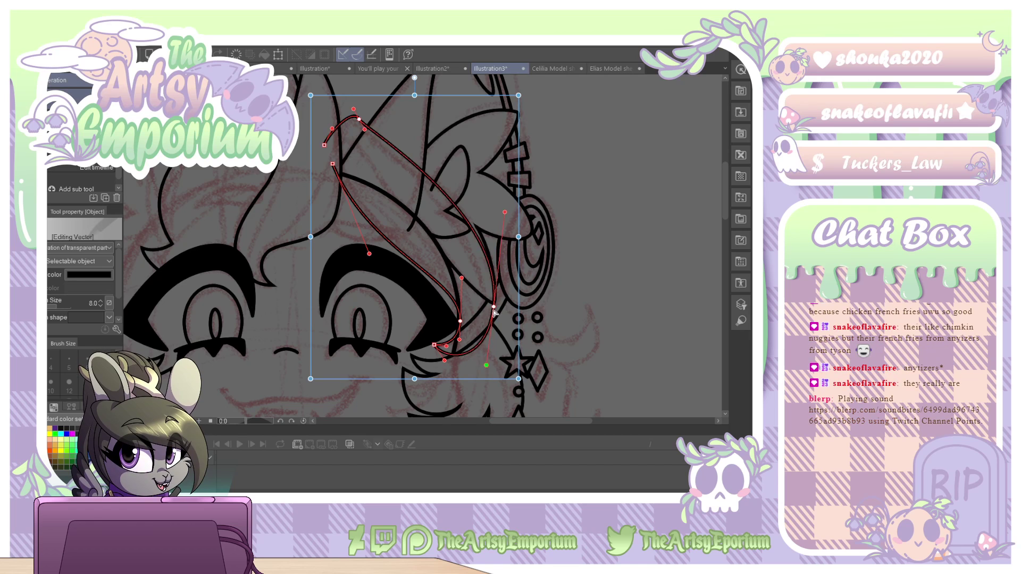
left_click_drag(494, 308, 494, 311)
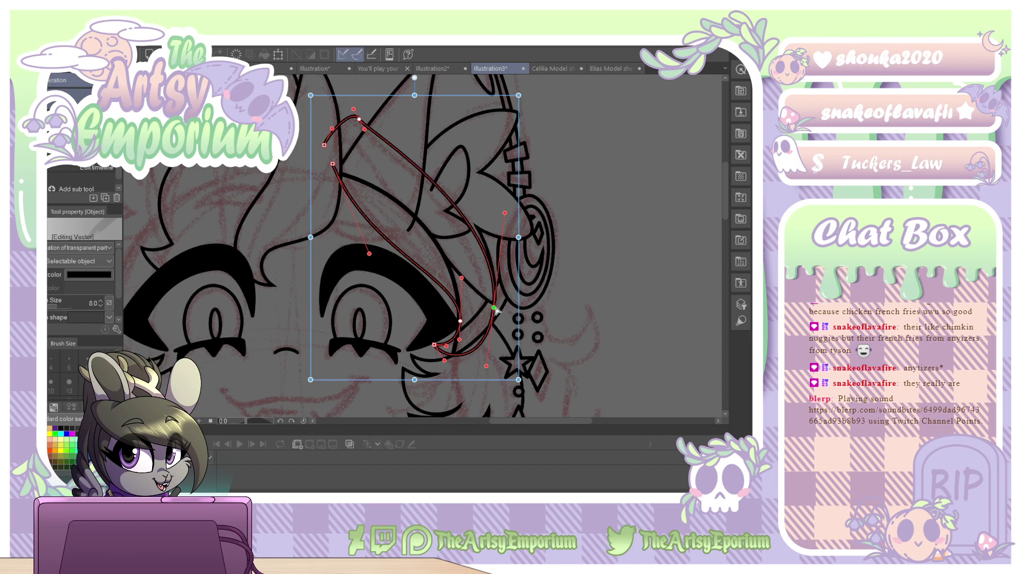
Erase the right lock's ends overlapping the central lock, plus the head outline and right ear lines running through the right lock.
key("e")
mouse_move(327, 130)
left_mouse_down()
mouse_move(333, 178)
mouse_move(353, 181)
left_mouse_up()
left_click(354, 179)
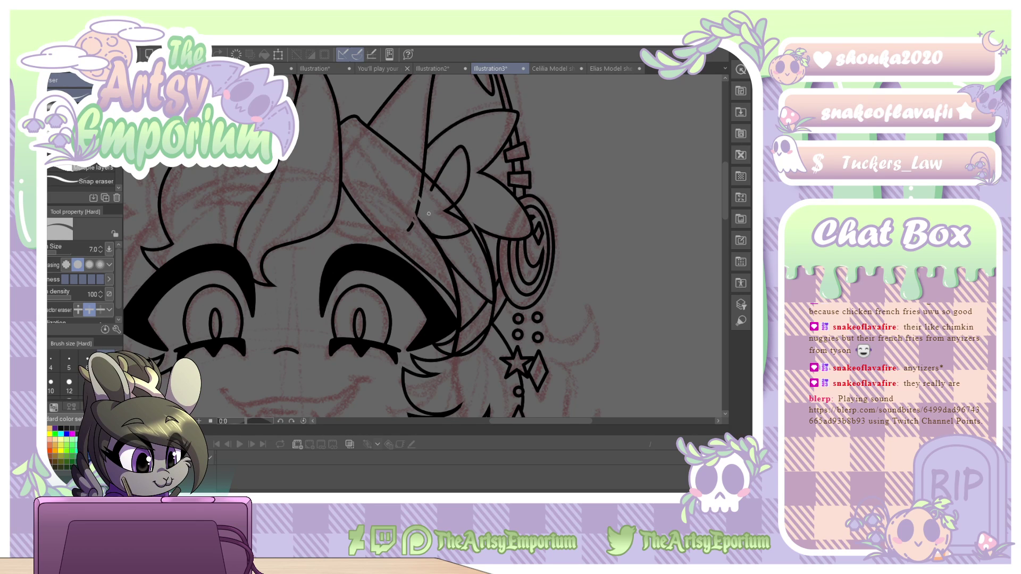
left_click(433, 240)
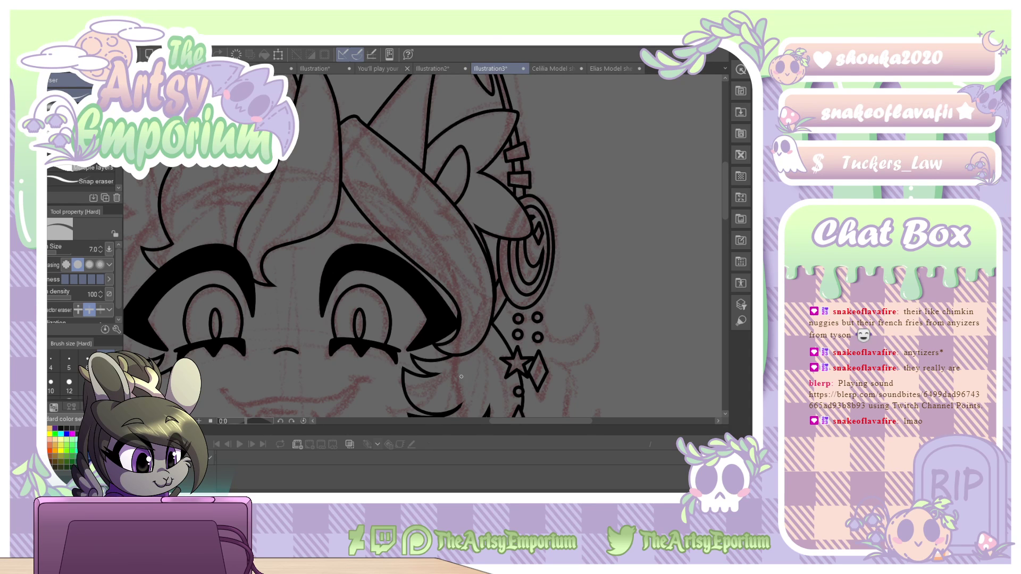
key("ctrl+minus")
key("ctrl+minus")
key("ctrl+minus")
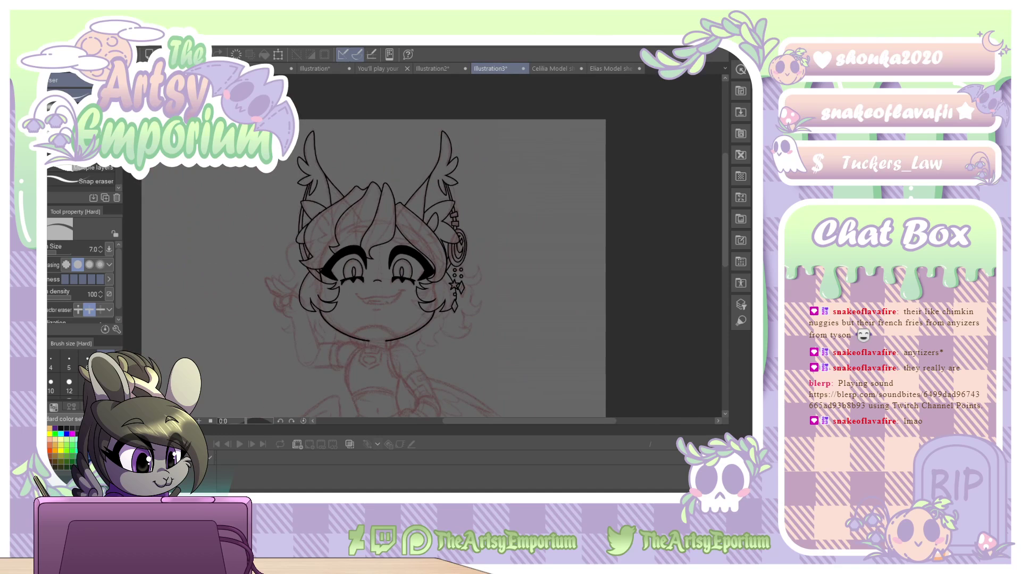
key("ctrl+plus")
key("ctrl+plus")
key("ctrl+plus")
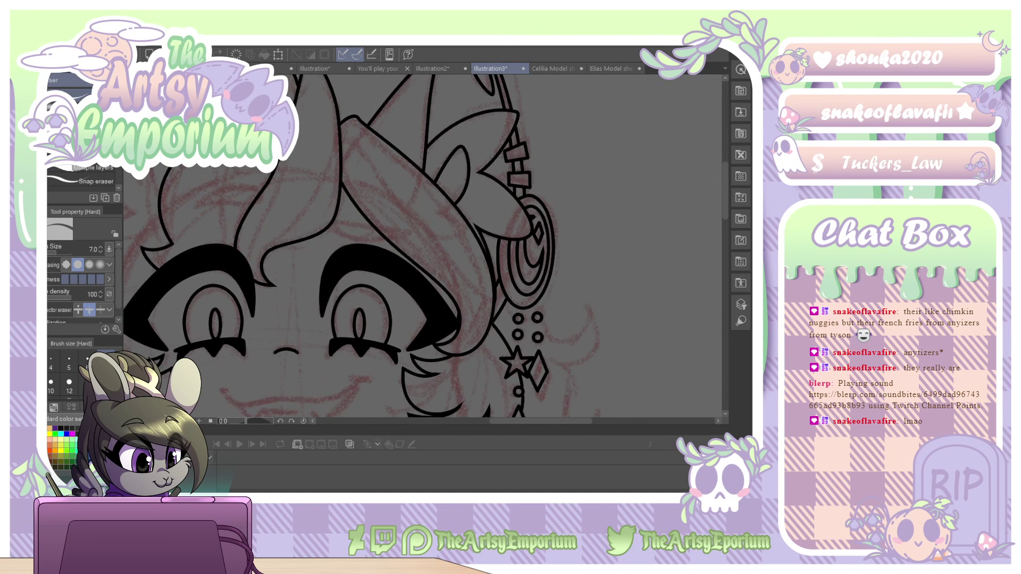
Draw a strand line inside the left outer hair lock, from its notch up along the long side over the left ear.
left_click_drag(372, 213, 559, 227)
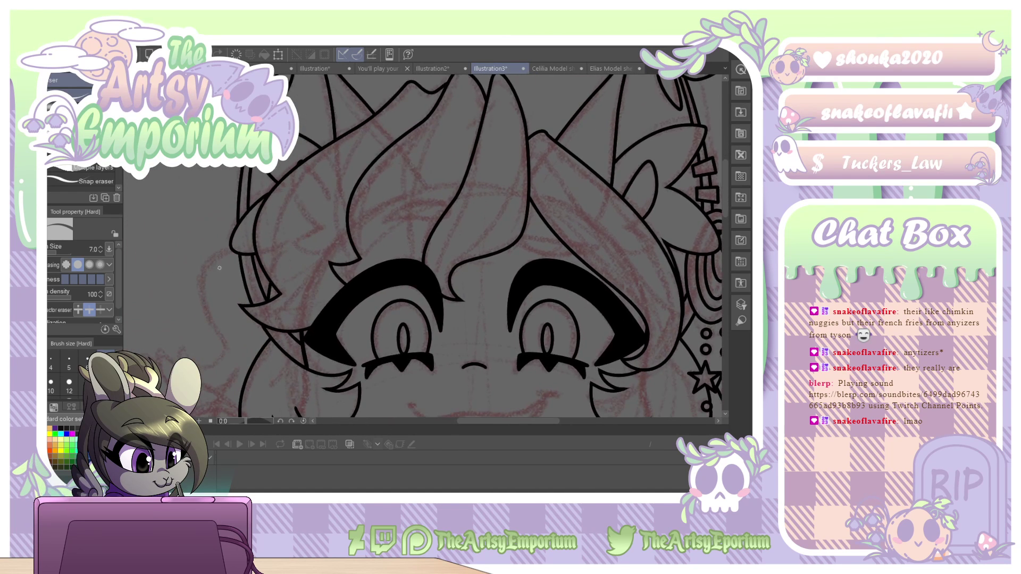
key("u")
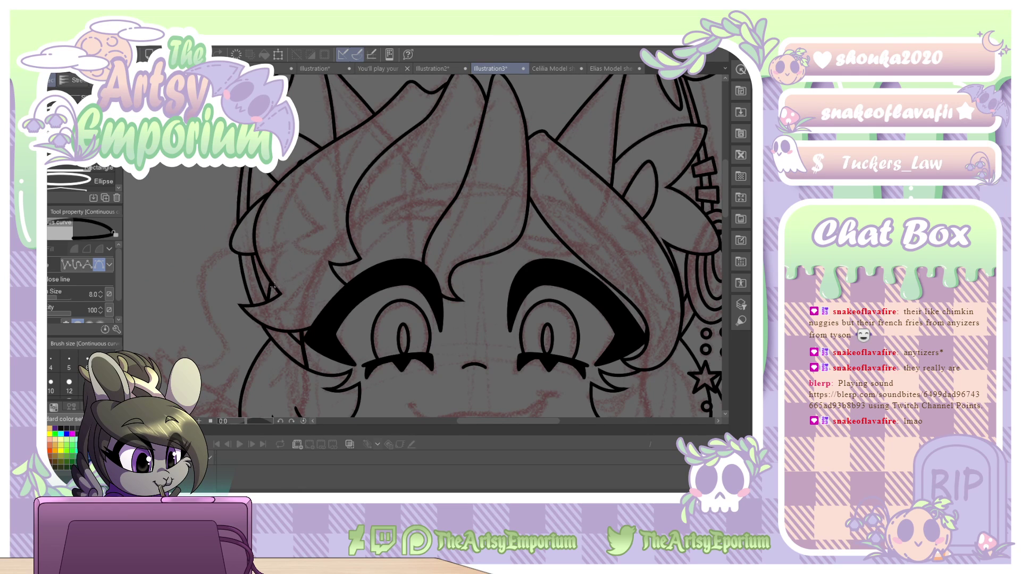
left_click_drag(276, 289, 267, 248)
left_click_drag(354, 129, 445, 86)
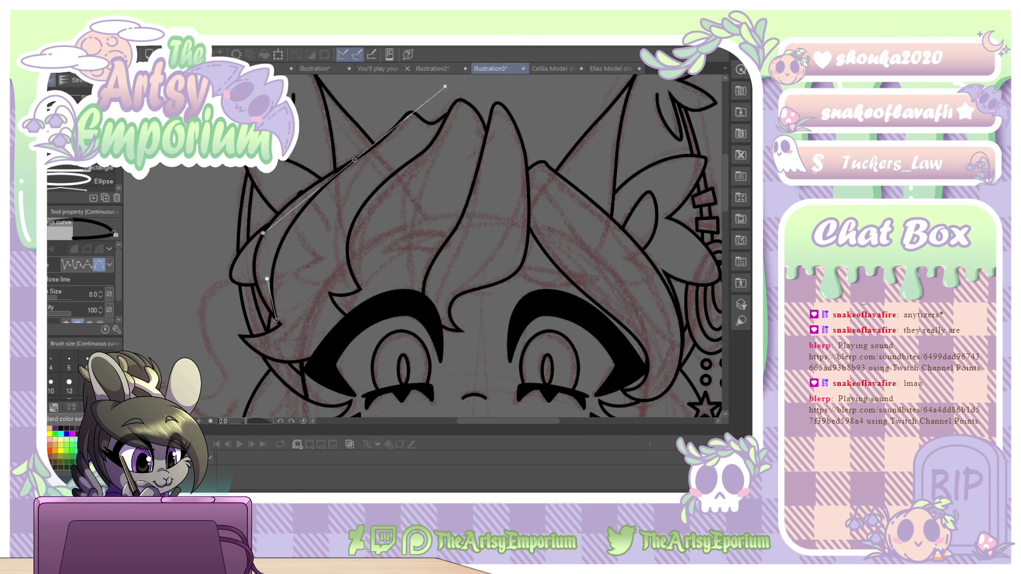
key("Escape")
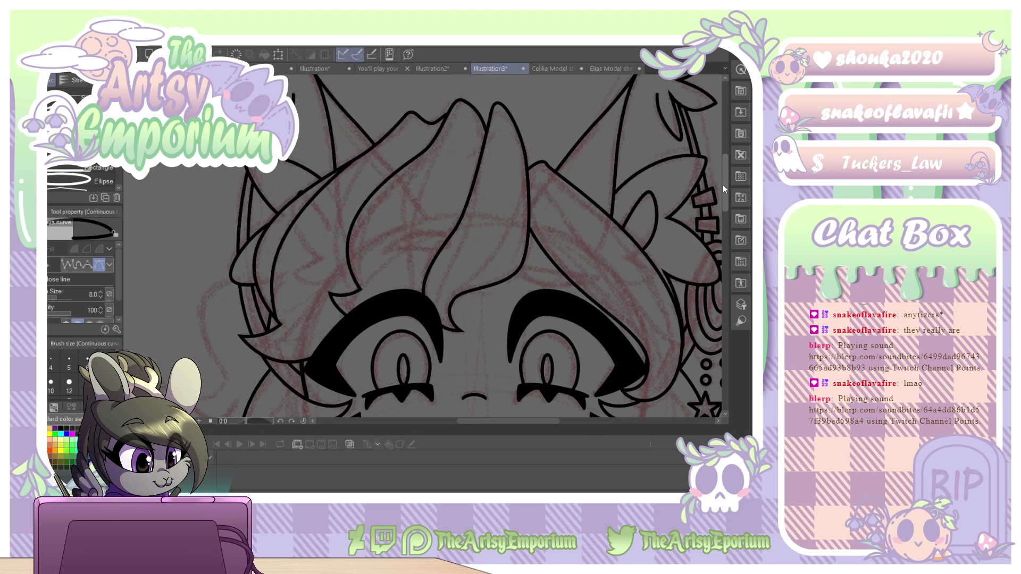
Draw an S-curved strand line inside the second lock from its peak down to the top of the left eye.
left_click(368, 303)
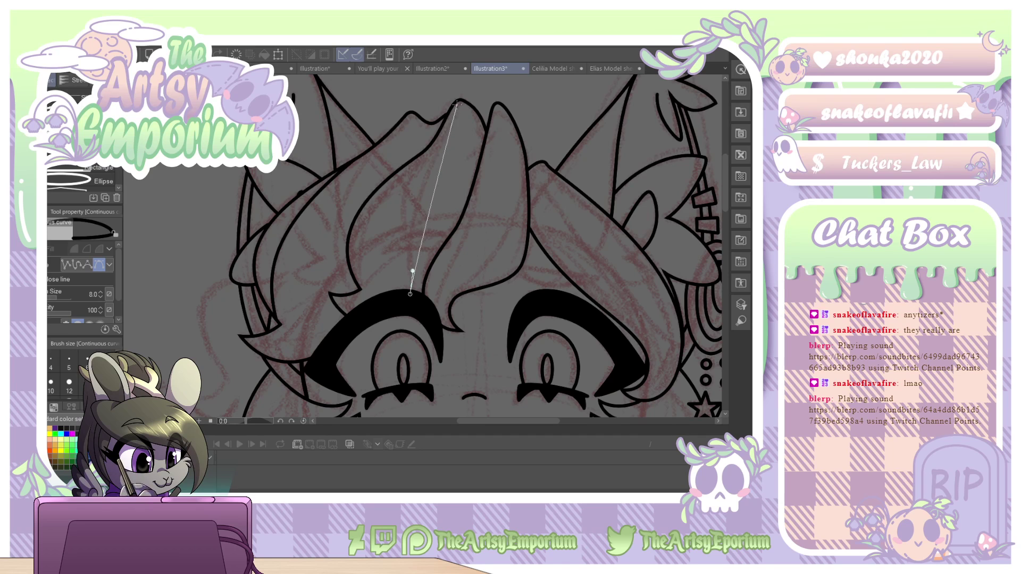
double_click(458, 101)
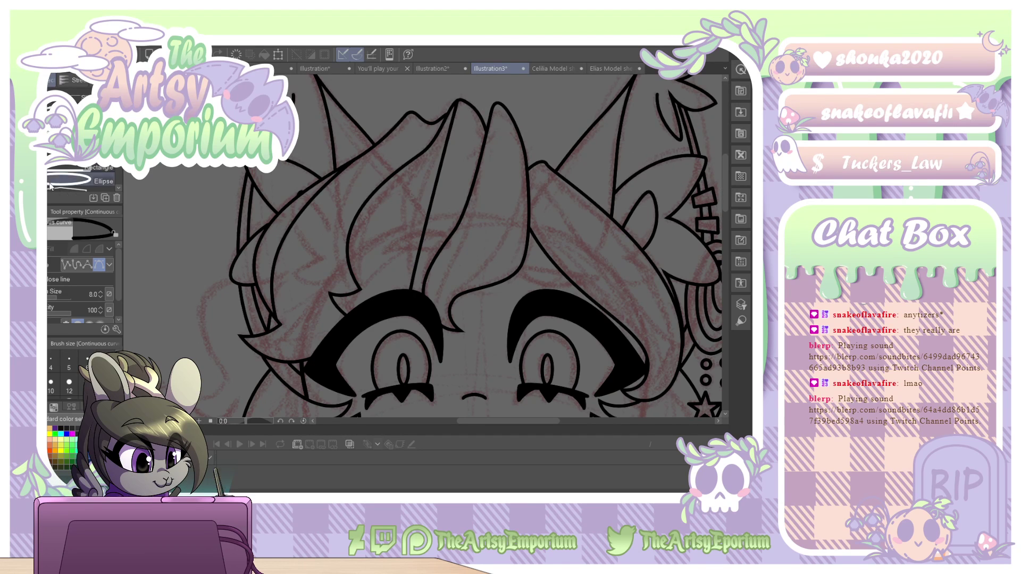
key("o")
left_click(418, 252)
left_click_drag(413, 271, 381, 215)
left_click_drag(440, 164, 455, 148)
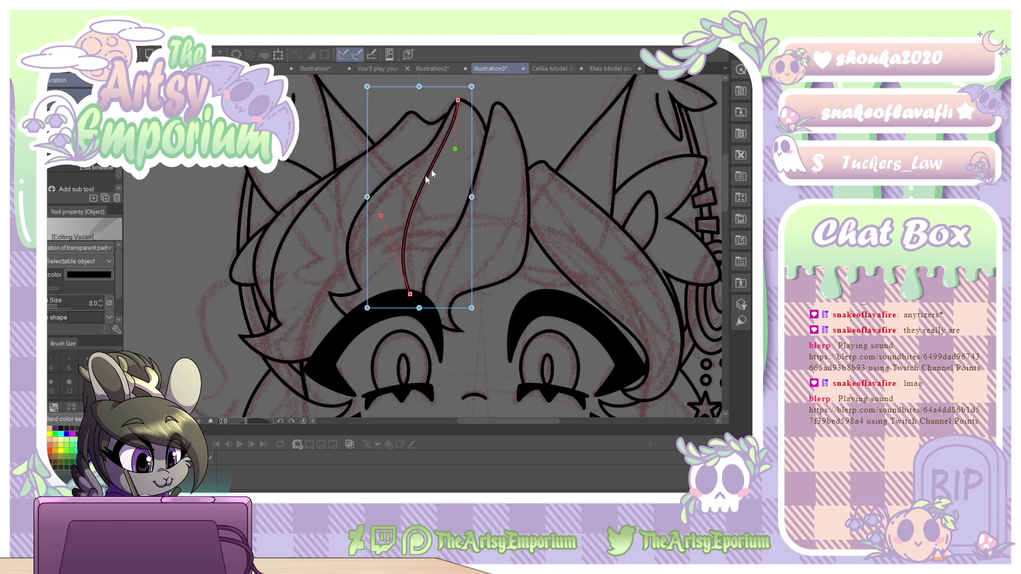
left_click_drag(381, 215, 377, 231)
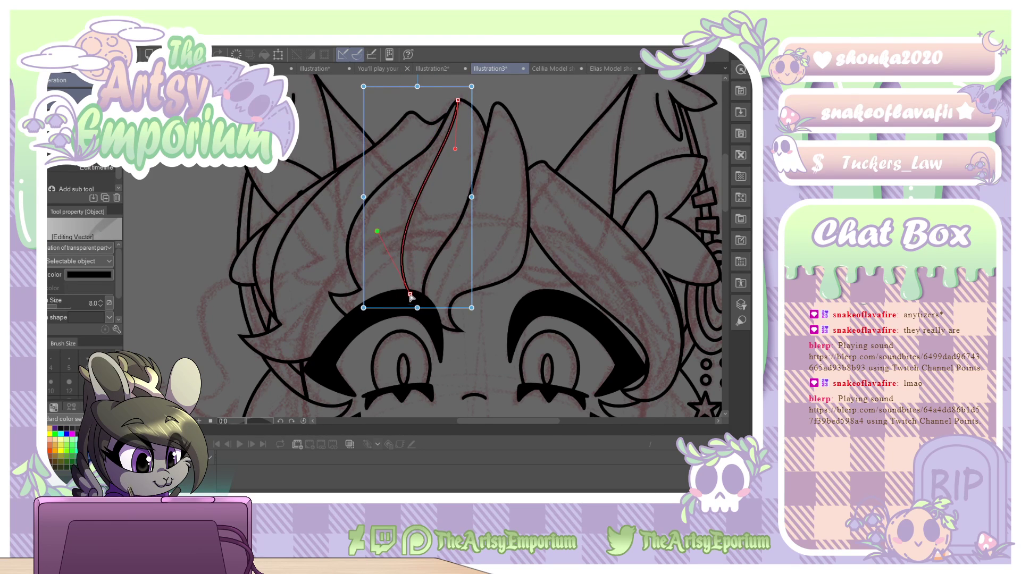
left_click_drag(410, 294, 414, 291)
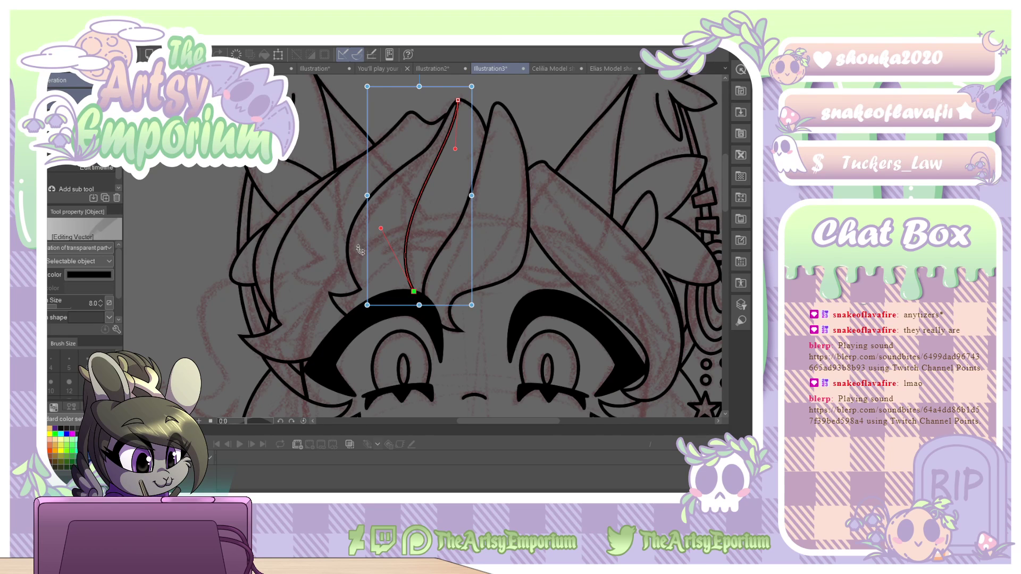
Draw a curved strand line inside the second lock, from its lower notch up along its left side.
key("u")
left_click_drag(361, 287, 353, 243)
left_click_drag(400, 169, 441, 130)
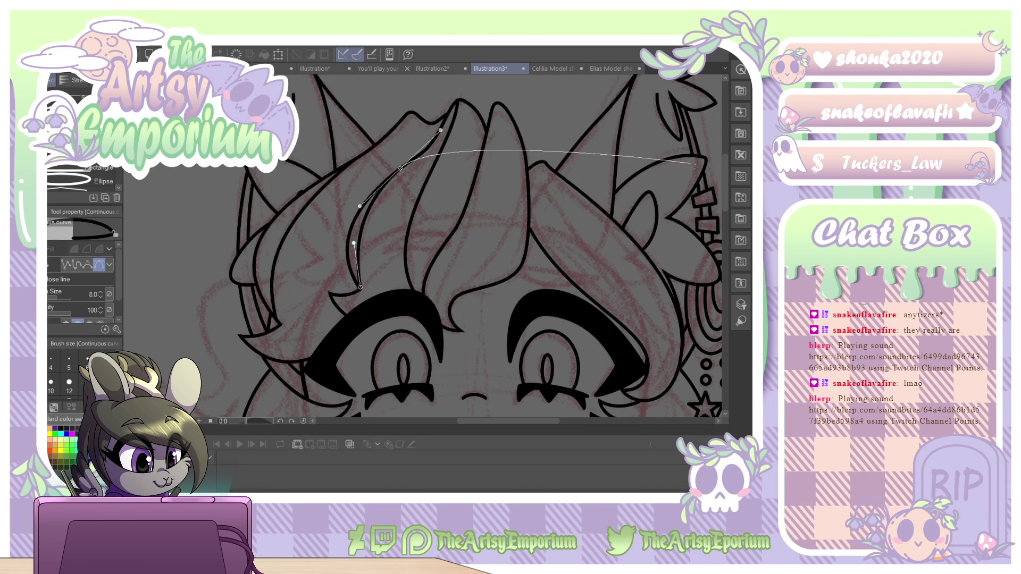
key("Return")
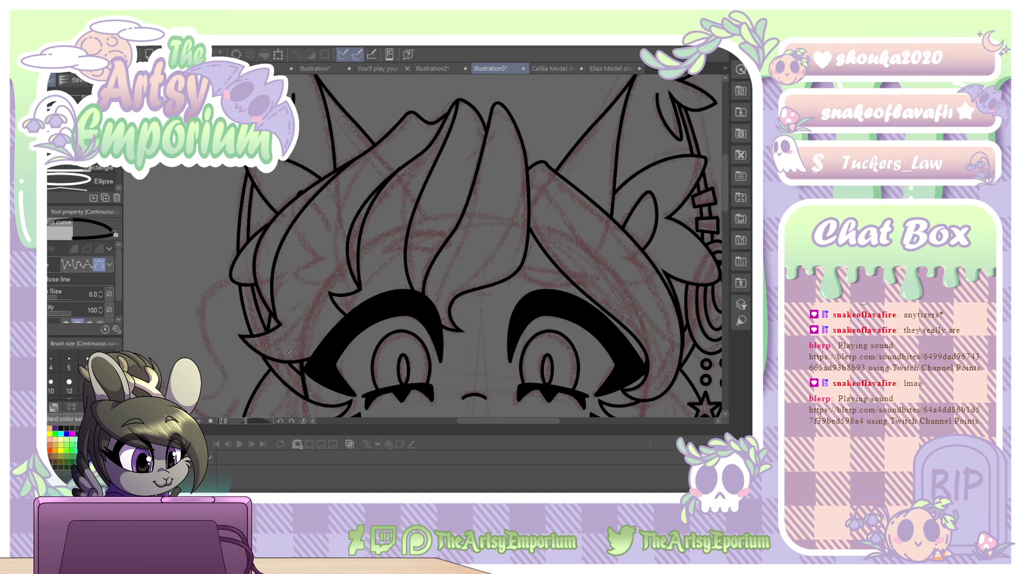
Draw a strand line from the left eye's outer lash up to the outer lock's upper edge and bow its lower part outward.
left_click_drag(309, 356, 294, 280)
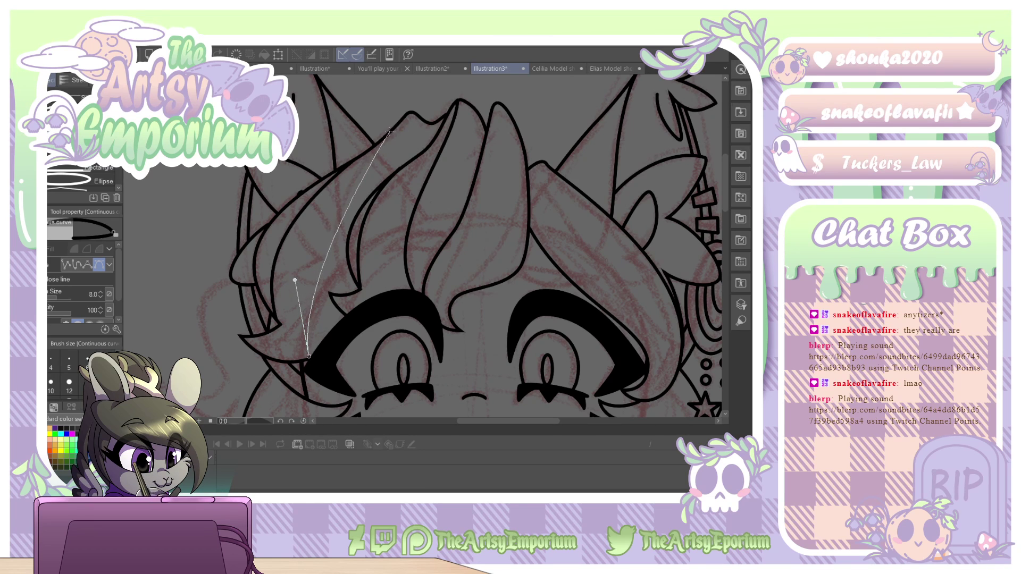
left_click_drag(389, 133, 443, 75)
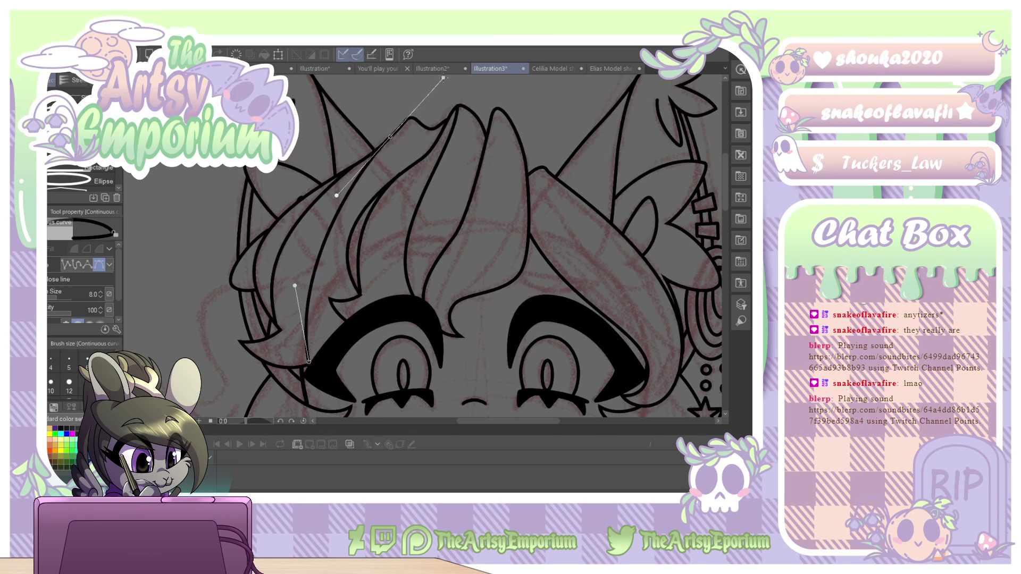
key("Escape")
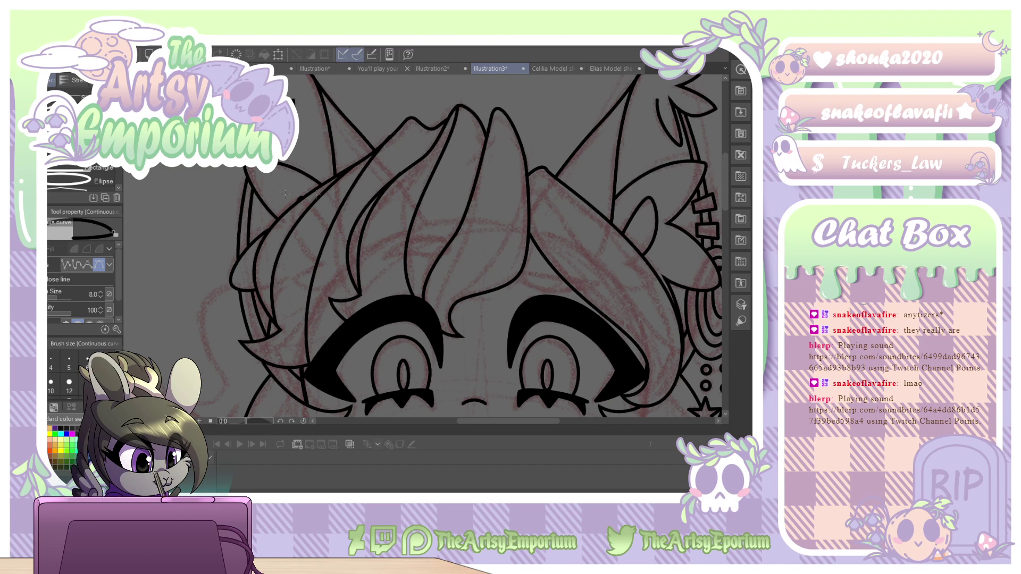
key("o")
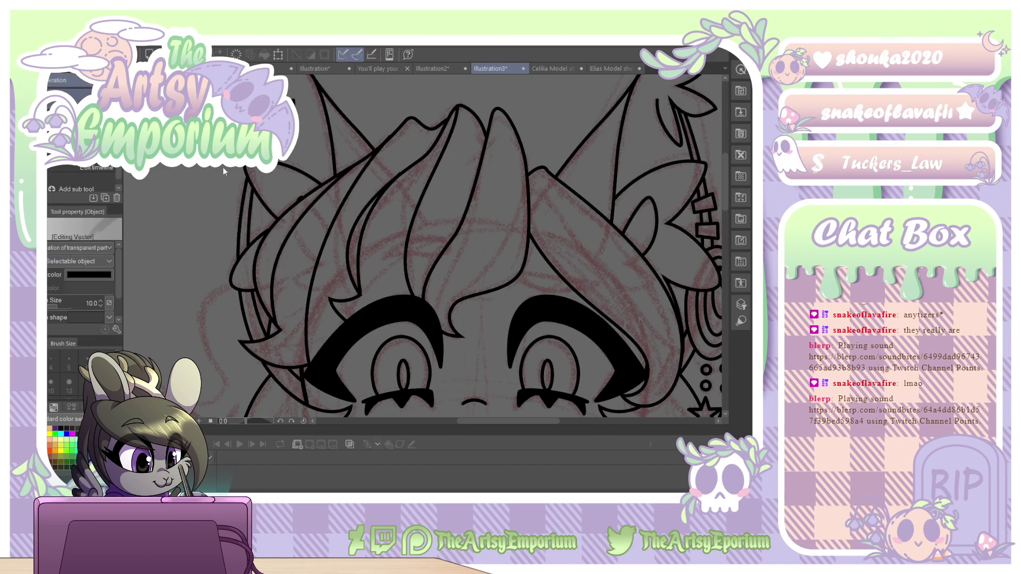
left_click(308, 330)
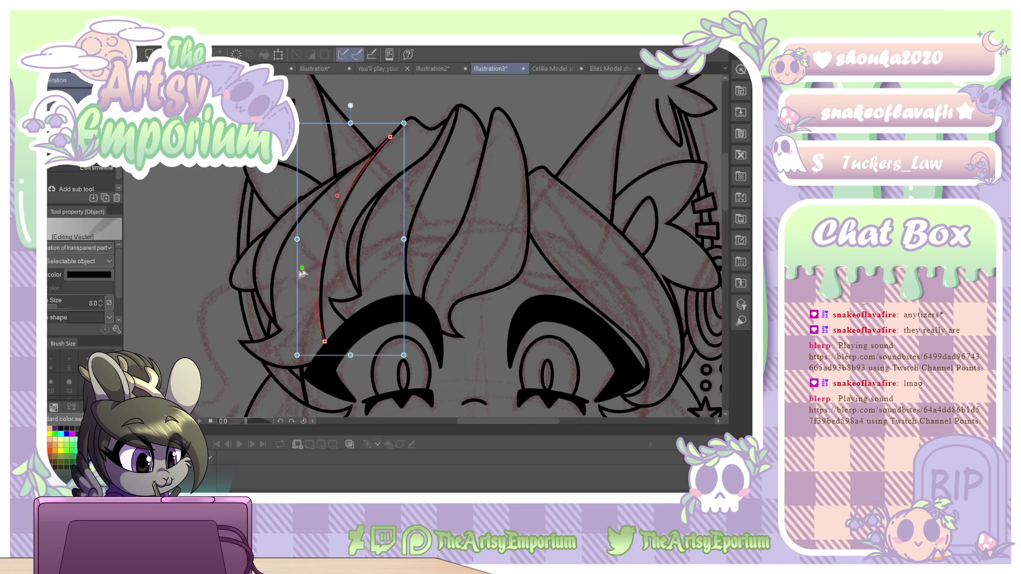
left_click_drag(301, 269, 279, 279)
left_click_drag(337, 196, 363, 187)
left_click_drag(391, 137, 394, 136)
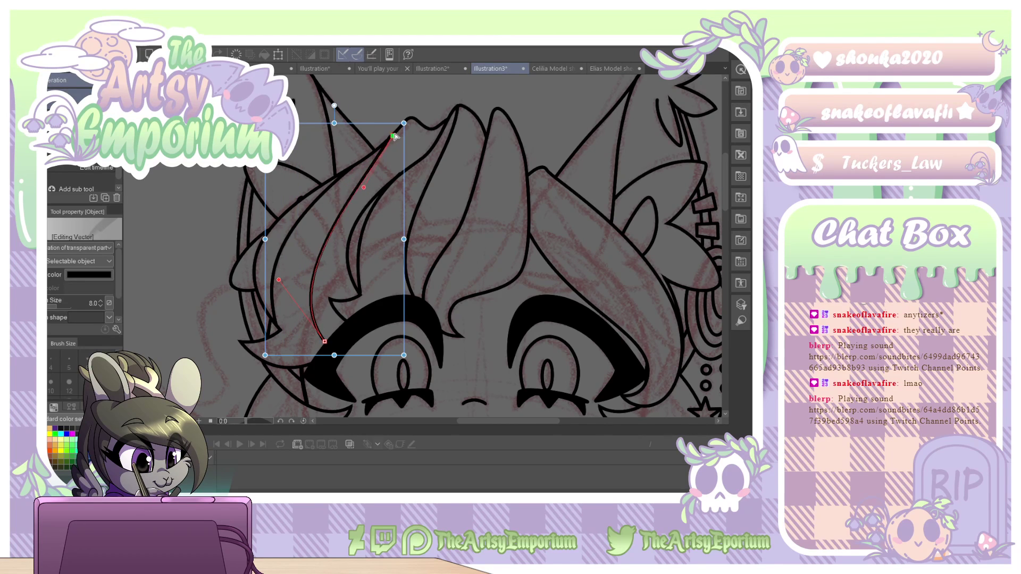
Adjust both ends of the short curved strand line along the left side of the second hair lock.
left_click(375, 212)
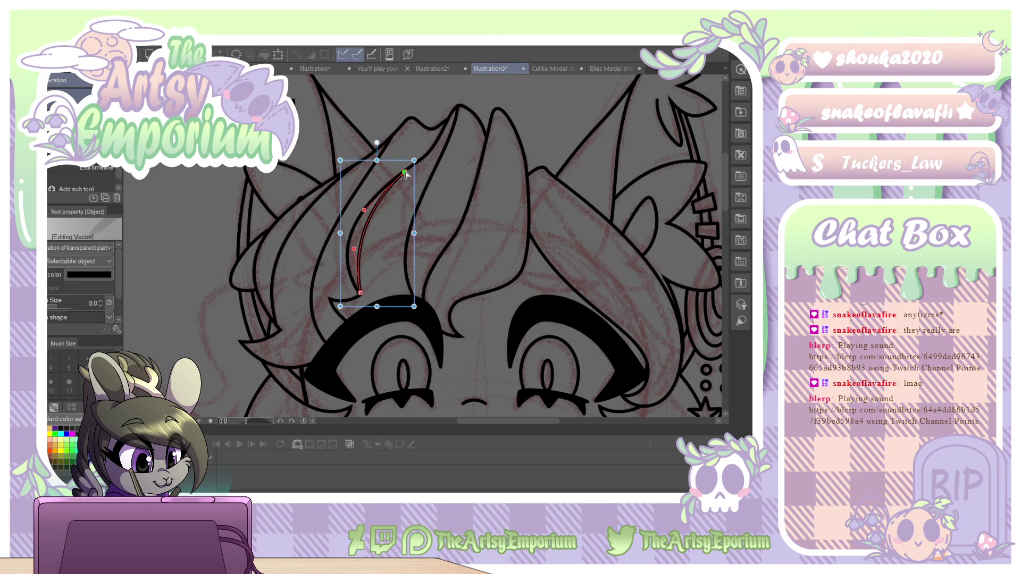
left_click_drag(404, 173, 404, 172)
left_click(460, 188)
left_click(361, 290)
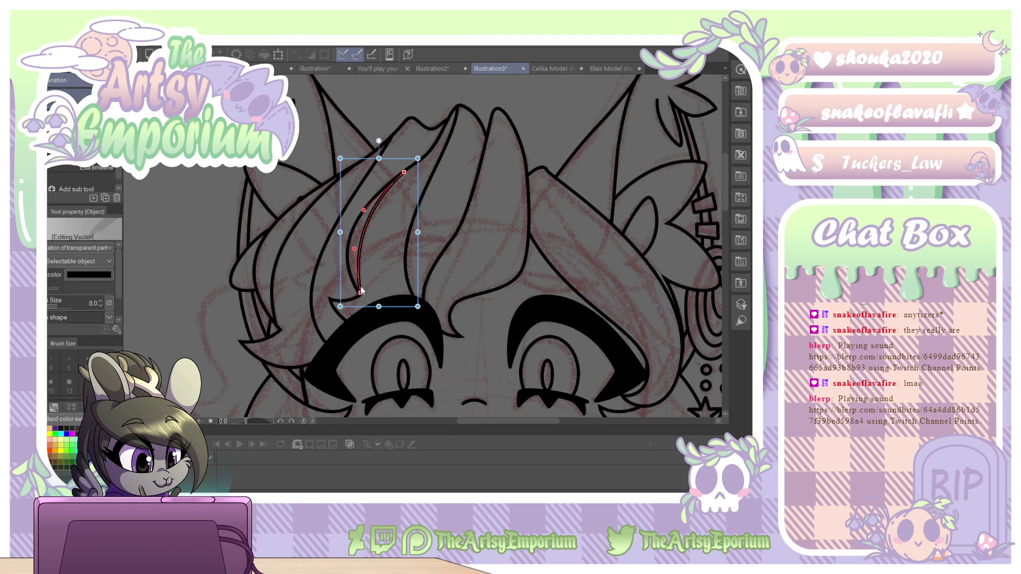
left_click_drag(360, 291, 357, 292)
left_click(565, 131)
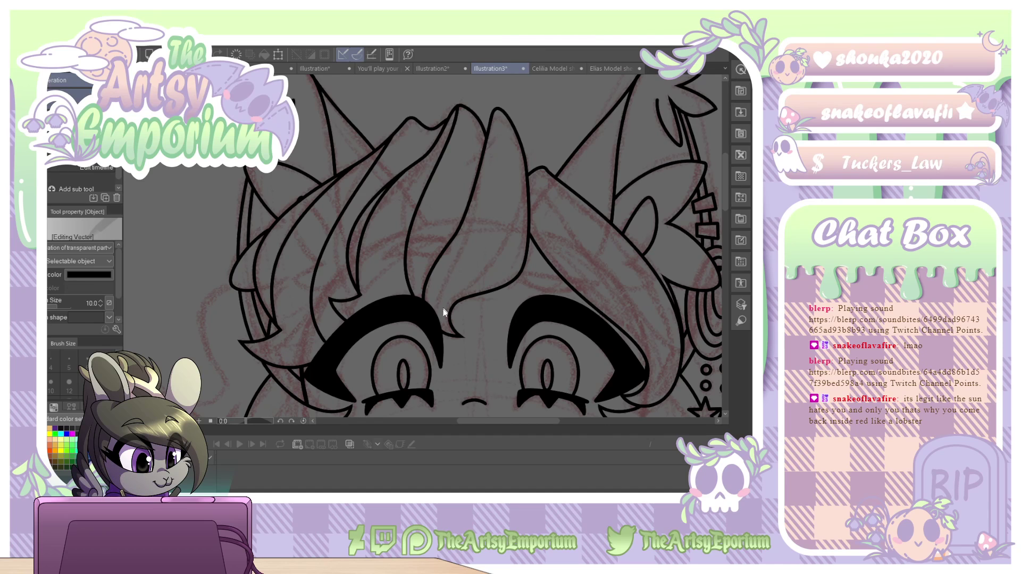
Draw two joined strand lines in the central forelock, running up from its lower tip, across its upper part and back down.
left_click(437, 321)
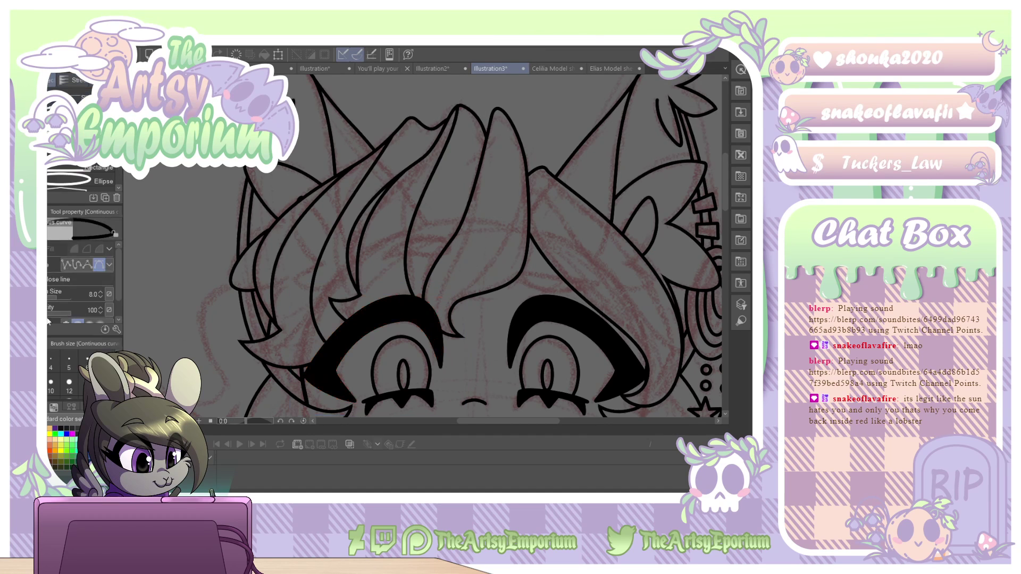
key("u")
left_click_drag(436, 316, 435, 295)
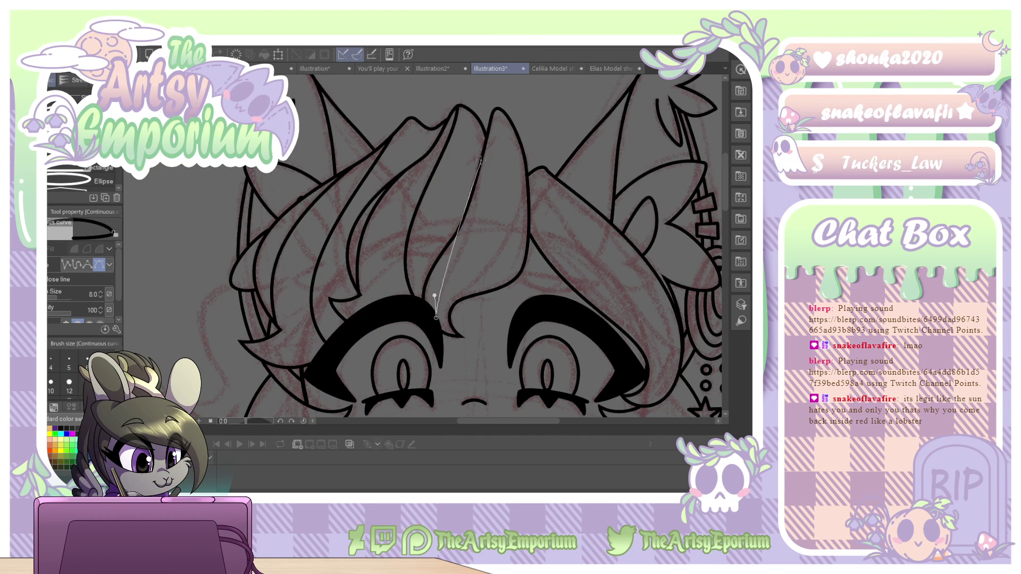
left_click_drag(482, 156, 540, 181)
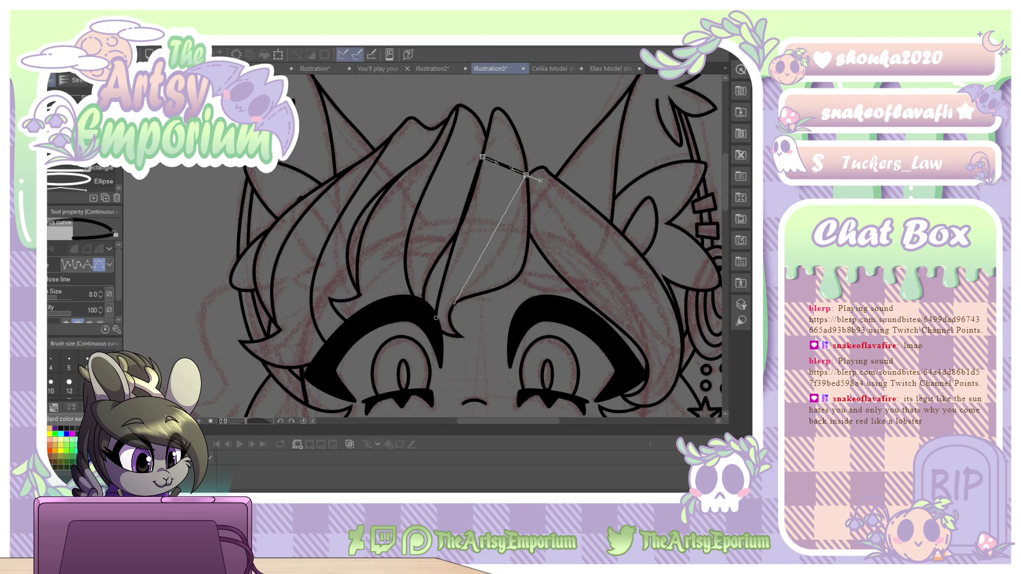
double_click(450, 310)
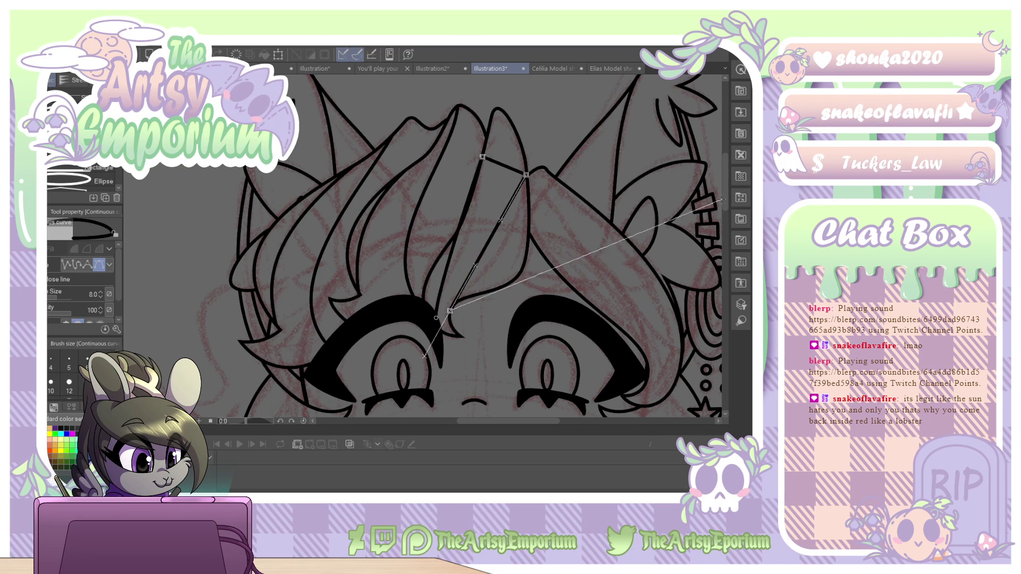
Bend the two central forelock strands into curves that follow the lock's sides down to its tip.
key("o")
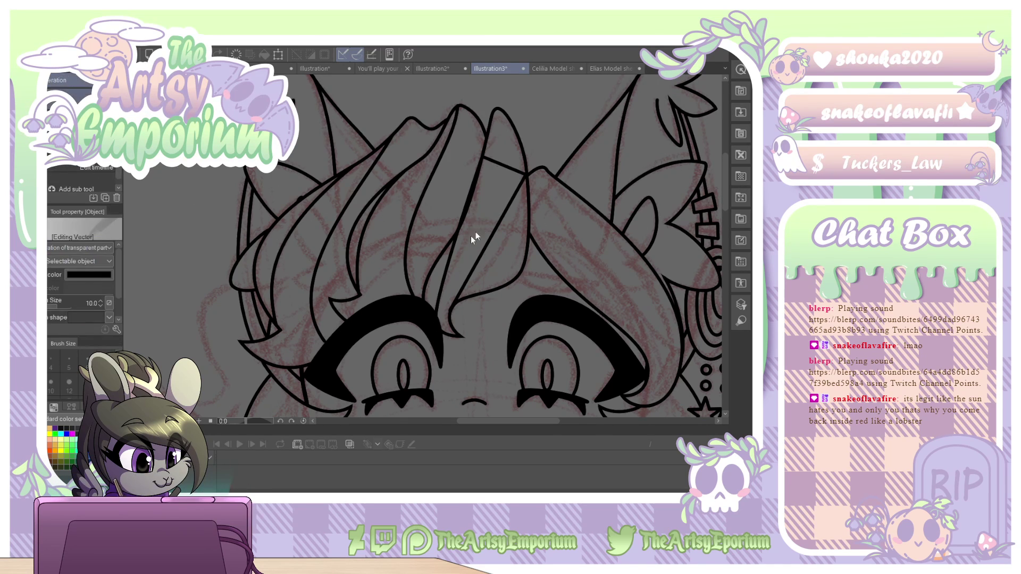
left_click(452, 254)
mouse_move(451, 255)
left_mouse_down()
mouse_move(467, 218)
mouse_move(487, 219)
mouse_move(490, 231)
left_mouse_up()
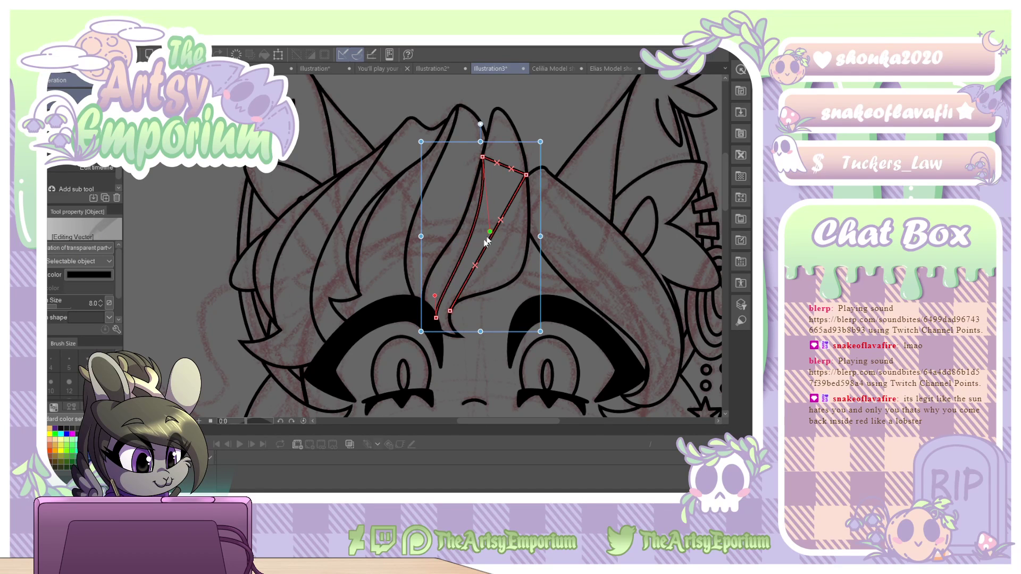
left_click_drag(434, 296, 425, 286)
left_click_drag(482, 157, 477, 152)
left_click_drag(484, 226, 539, 246)
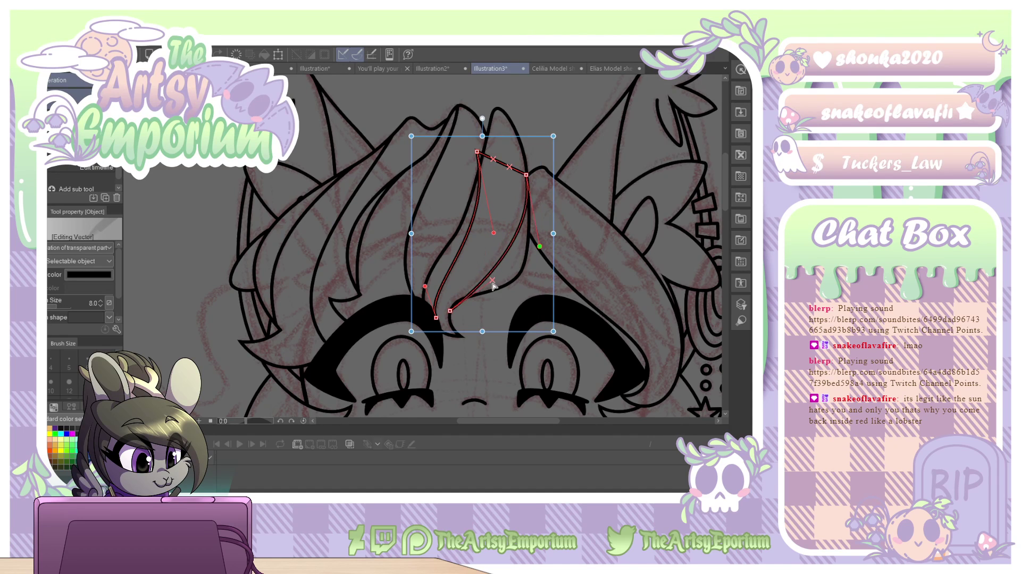
mouse_move(475, 265)
left_mouse_down()
mouse_move(456, 274)
mouse_move(451, 311)
left_mouse_up()
left_click(586, 240)
Erase the segment joining the two central forelock strands at the top and trim the left strand's upper end.
key("e")
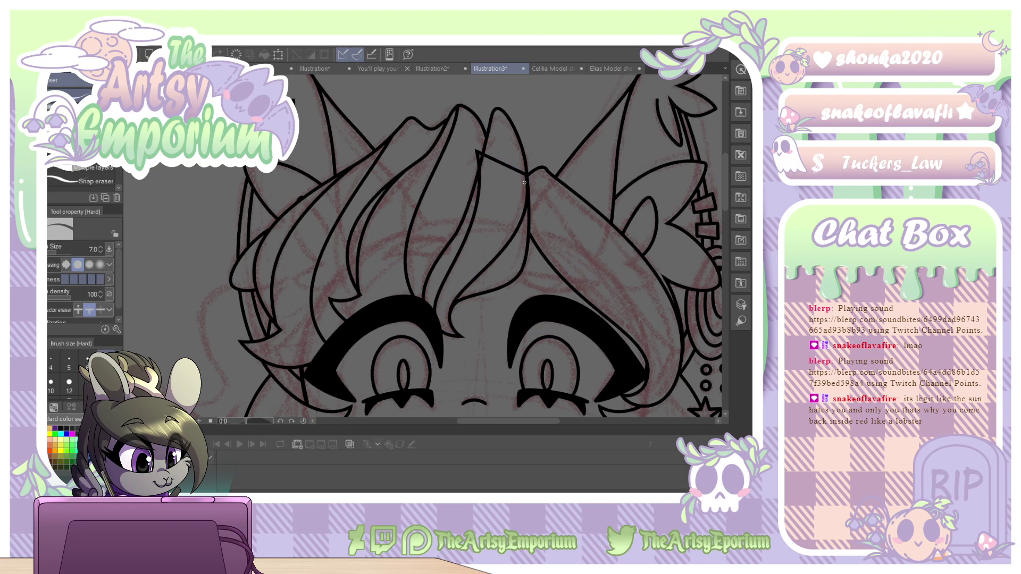
left_click_drag(505, 159, 510, 183)
left_click_drag(477, 153, 479, 162)
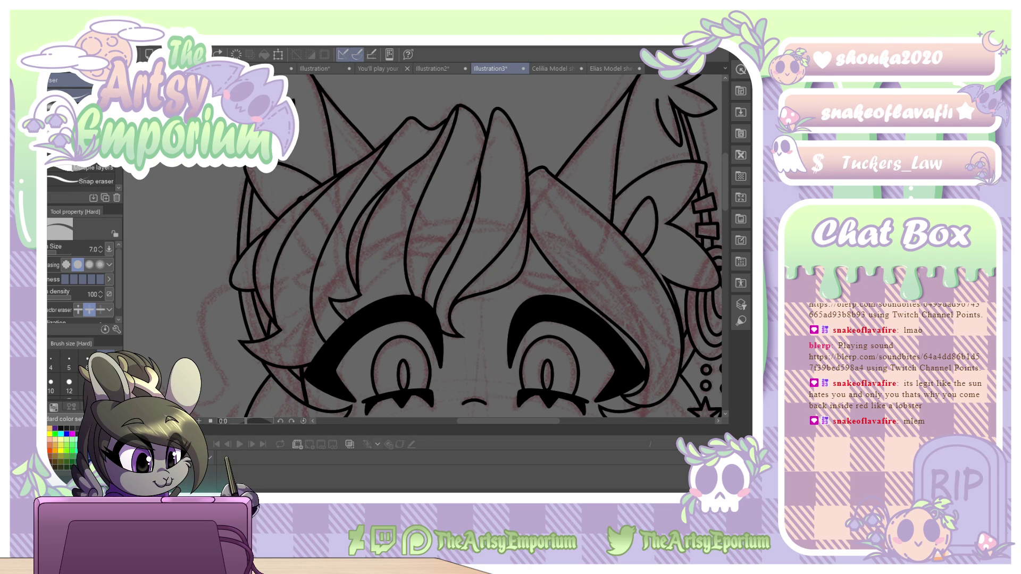
Move the upper end of the right central forelock strand onto the lock's right edge.
key("o")
left_click(527, 183)
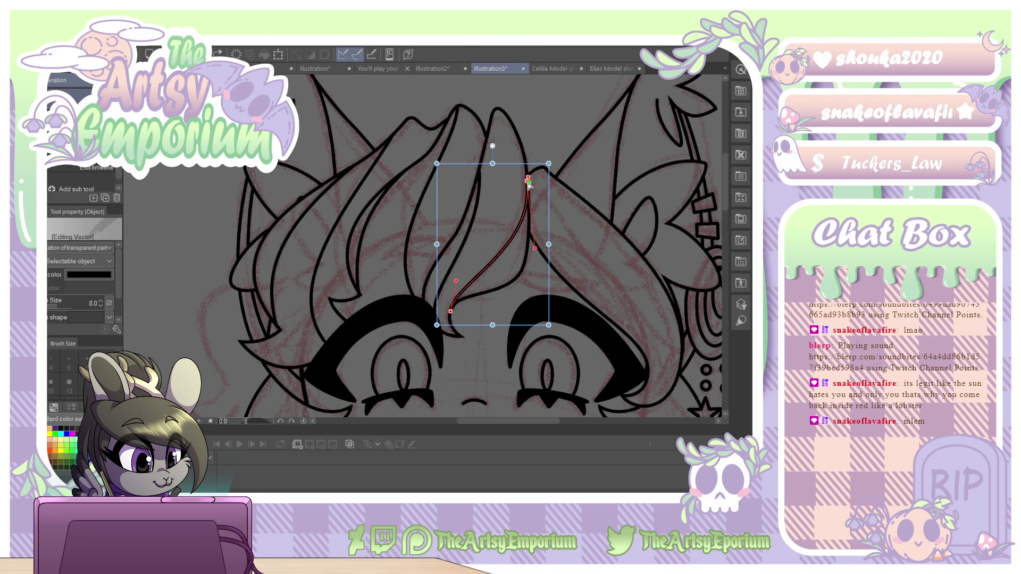
left_click_drag(527, 179, 529, 177)
left_click(555, 137)
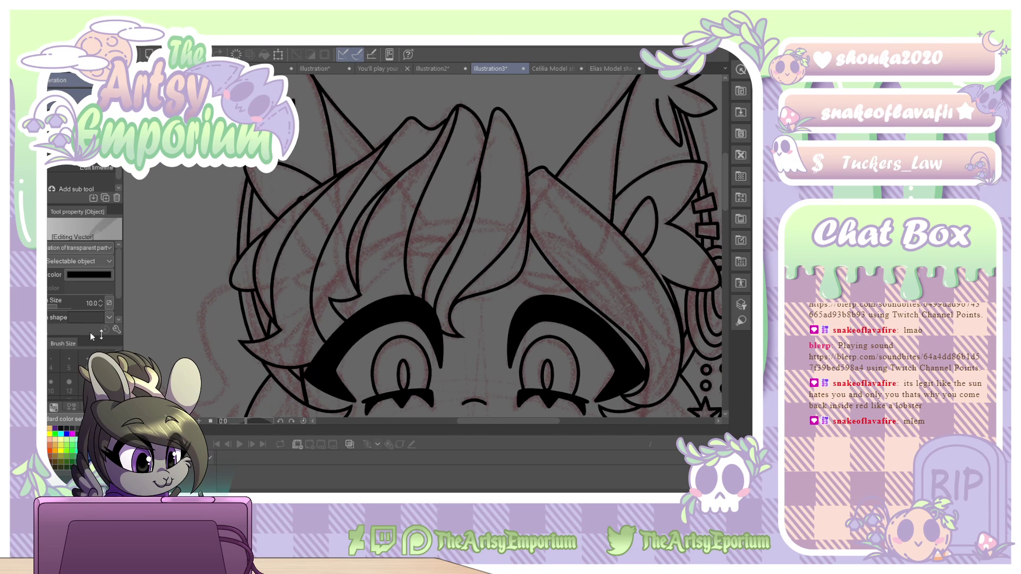
Draw two joined strand lines inside the right hair lock, from the right eye's outer lash up to its peak and down its outer side.
key("u")
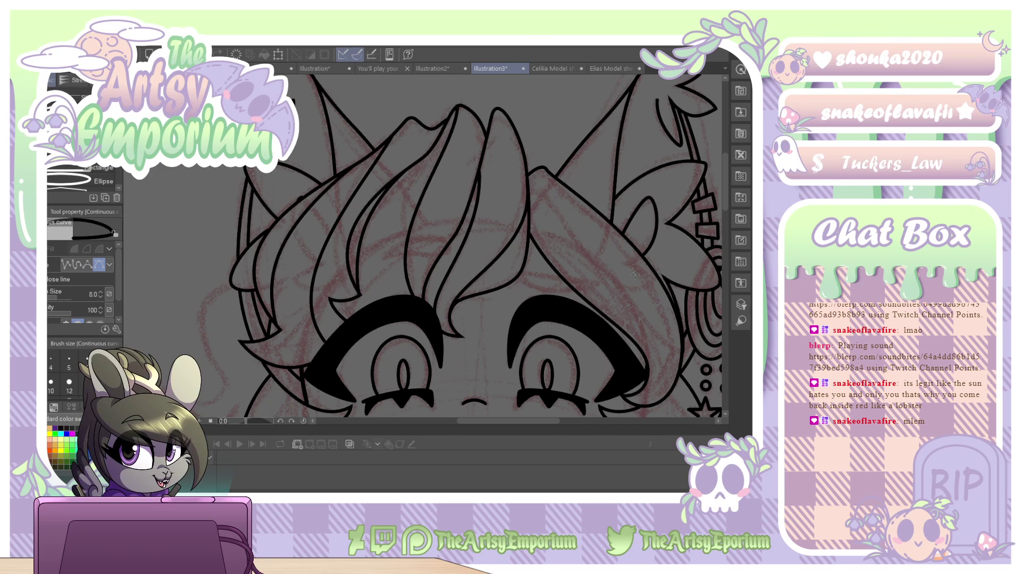
left_click(648, 377)
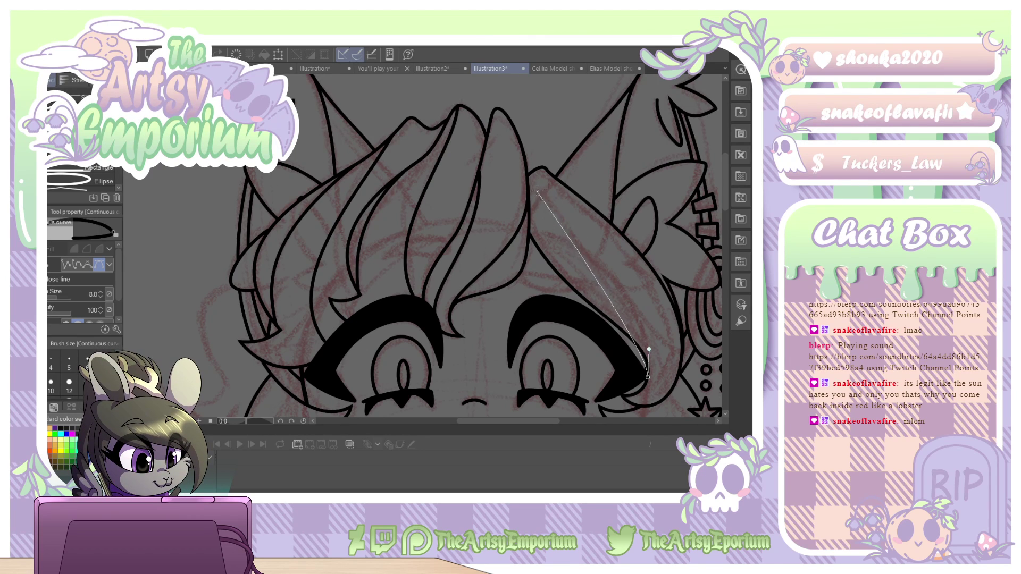
left_click_drag(541, 191, 571, 195)
left_click(528, 197)
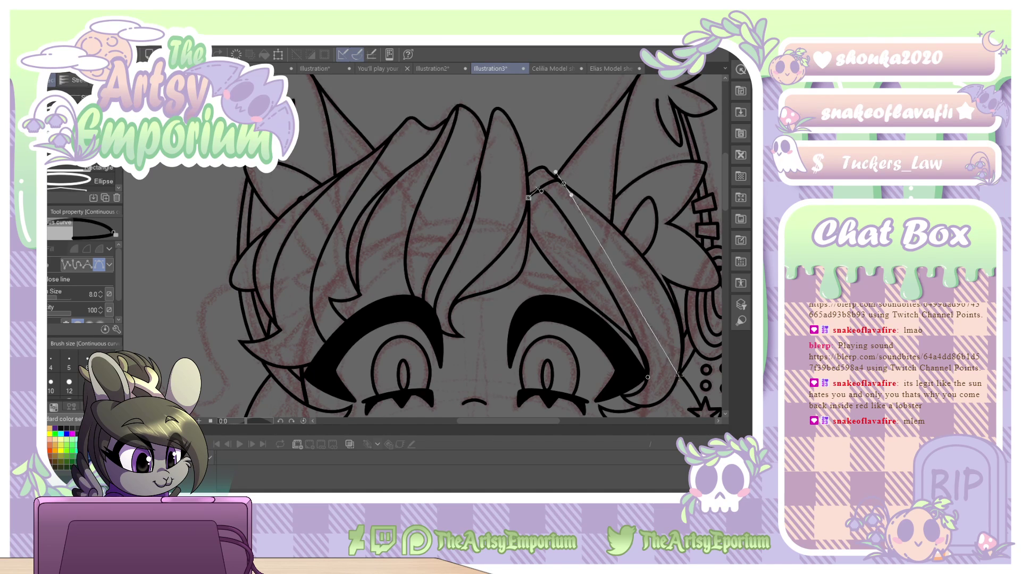
left_click_drag(679, 374, 659, 418)
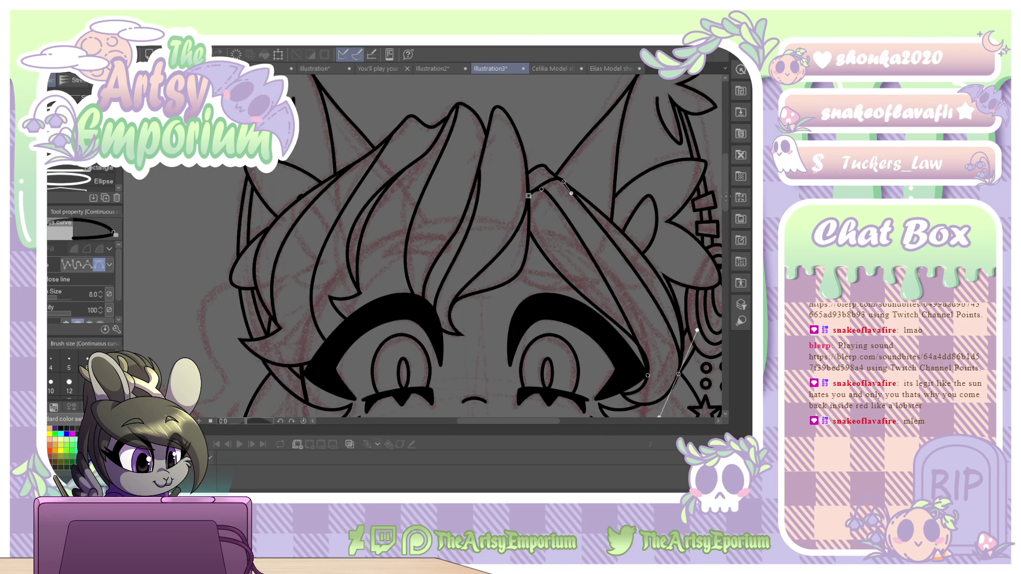
key("Return")
Reshape the right hair lock's outline at its peak by adjusting the curve's control points.
key("o")
left_click(551, 193)
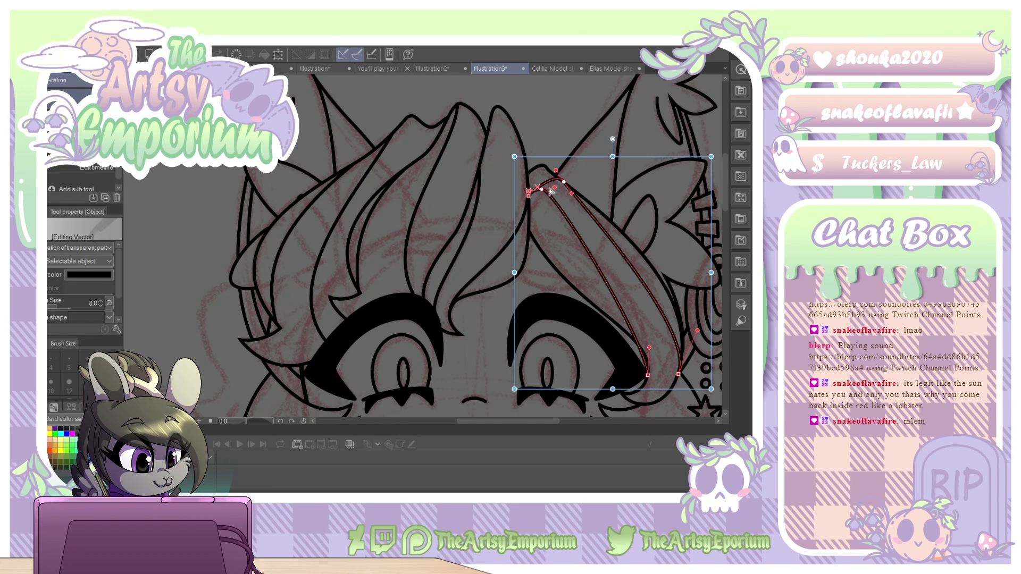
left_click(551, 173)
mouse_move(546, 168)
left_mouse_down()
mouse_move(541, 160)
mouse_move(584, 212)
left_mouse_up()
left_click_drag(537, 166, 532, 168)
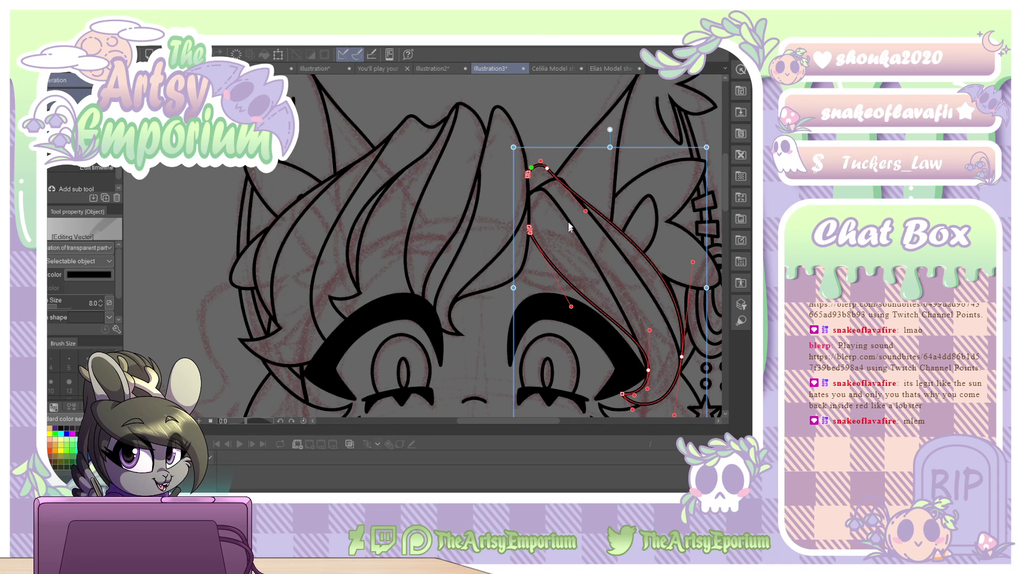
Bow the two strands inside the right hair lock to follow its sides and erase the piece joining them at the top.
left_click(545, 191)
left_click_drag(542, 190, 544, 193)
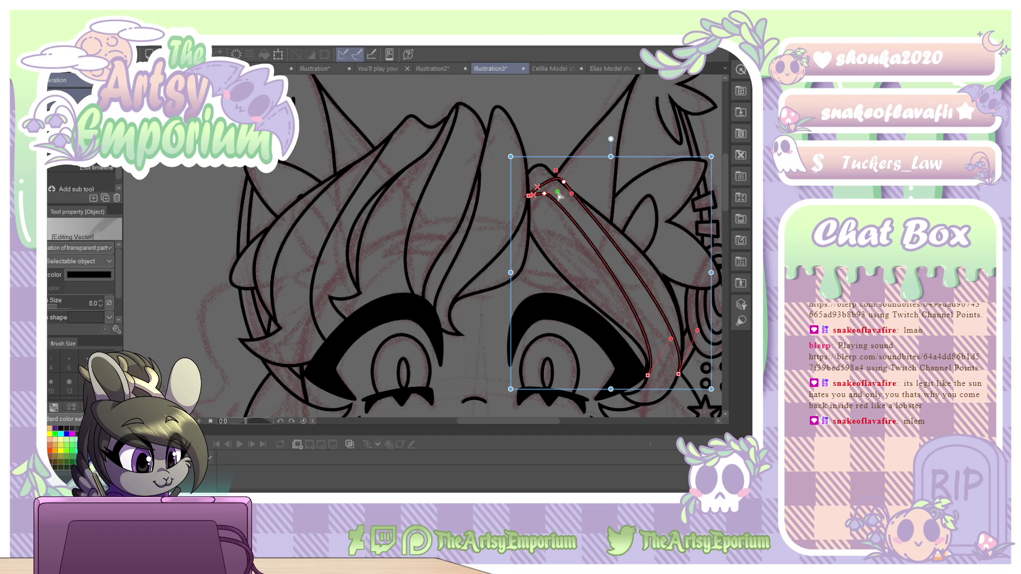
left_click_drag(557, 193, 576, 207)
left_click_drag(696, 330, 688, 285)
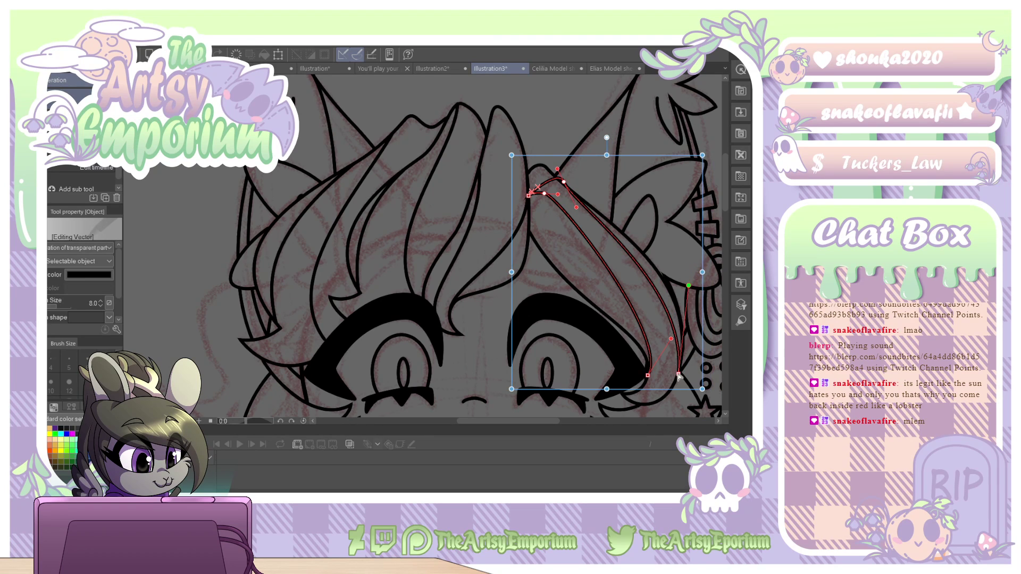
left_click_drag(679, 375, 677, 371)
left_click(556, 118)
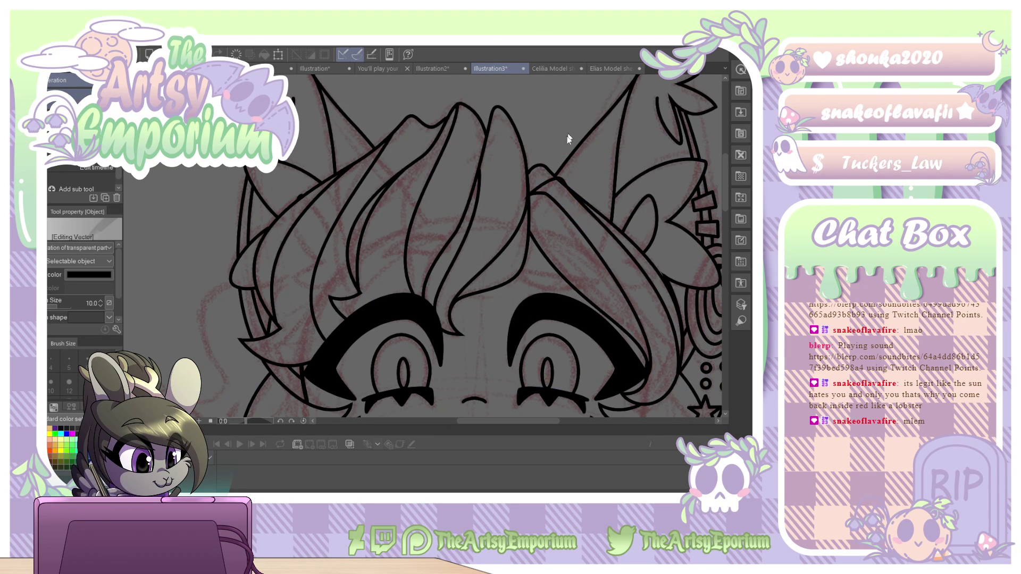
key("e")
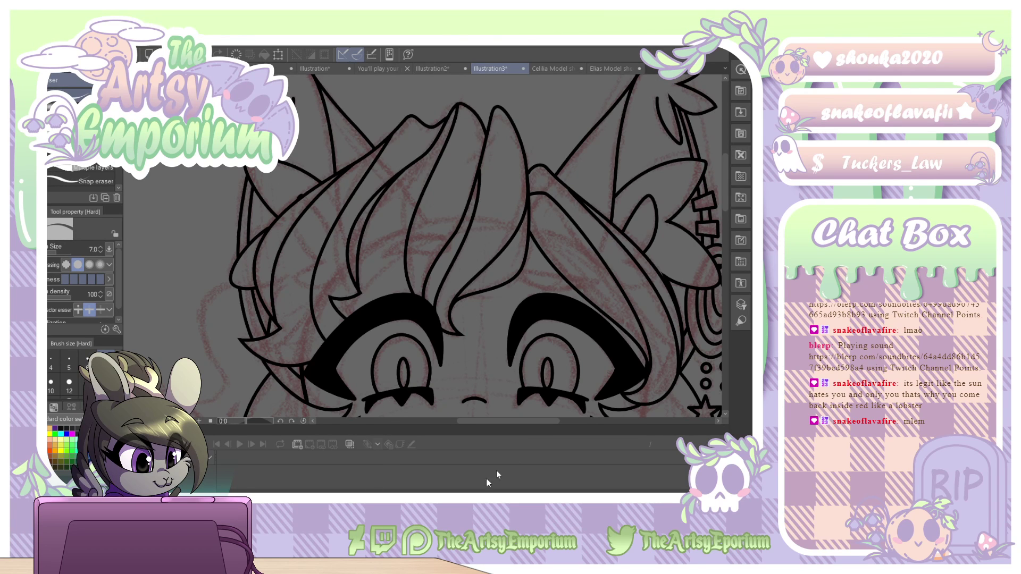
Try inking the angular pendant's outline on the chest below the chin with connected straight G-pen lines.
mouse_move(478, 329)
left_mouse_down()
mouse_move(368, 134)
mouse_move(295, 191)
mouse_move(368, 188)
mouse_move(619, 252)
mouse_move(598, 367)
left_mouse_up()
left_click_drag(532, 319, 361, 346)
left_click_drag(415, 393, 404, 80)
scroll(423, 245, "down", 5)
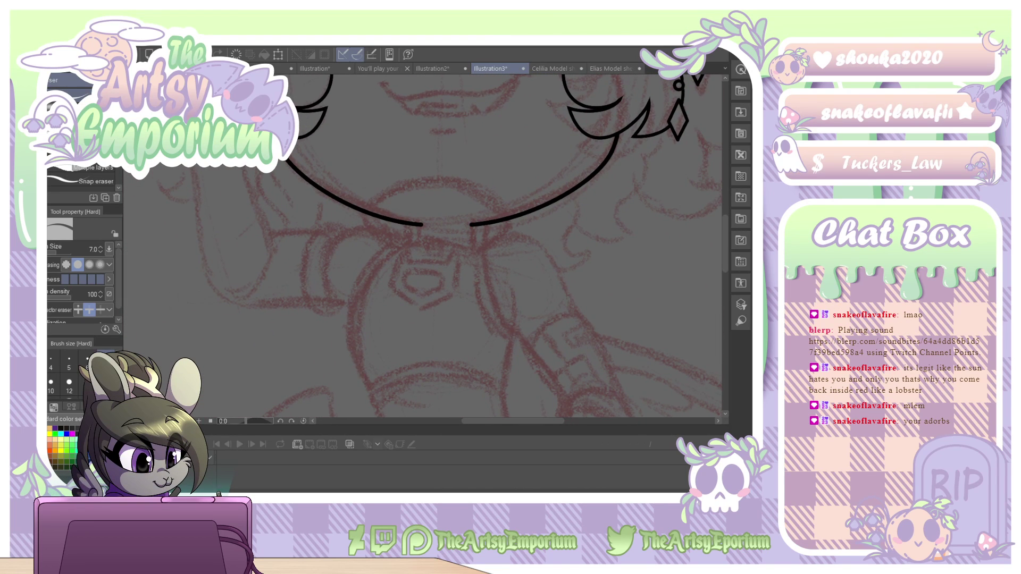
key("u")
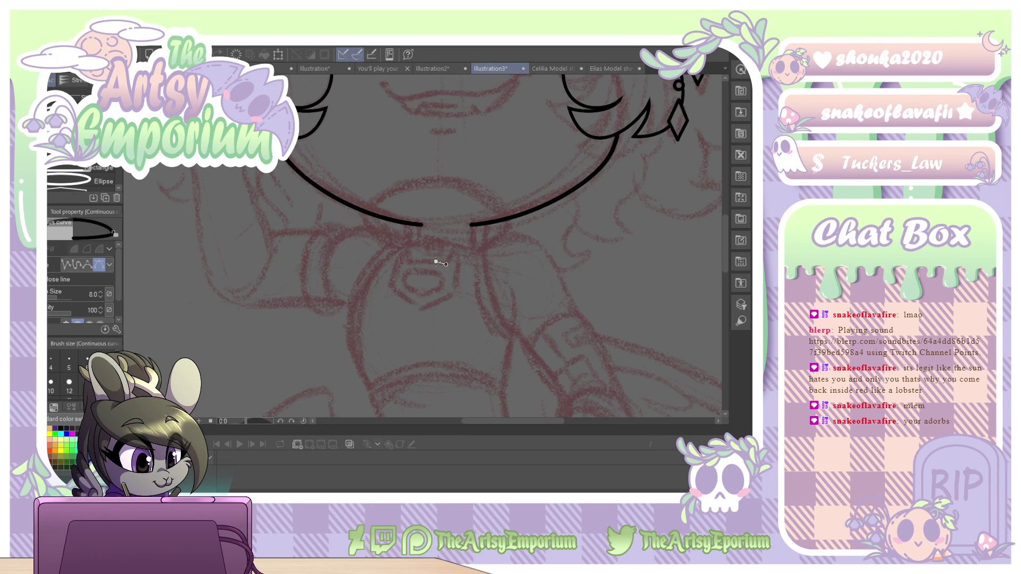
key("Escape")
key("p")
left_click_drag(390, 284, 406, 246)
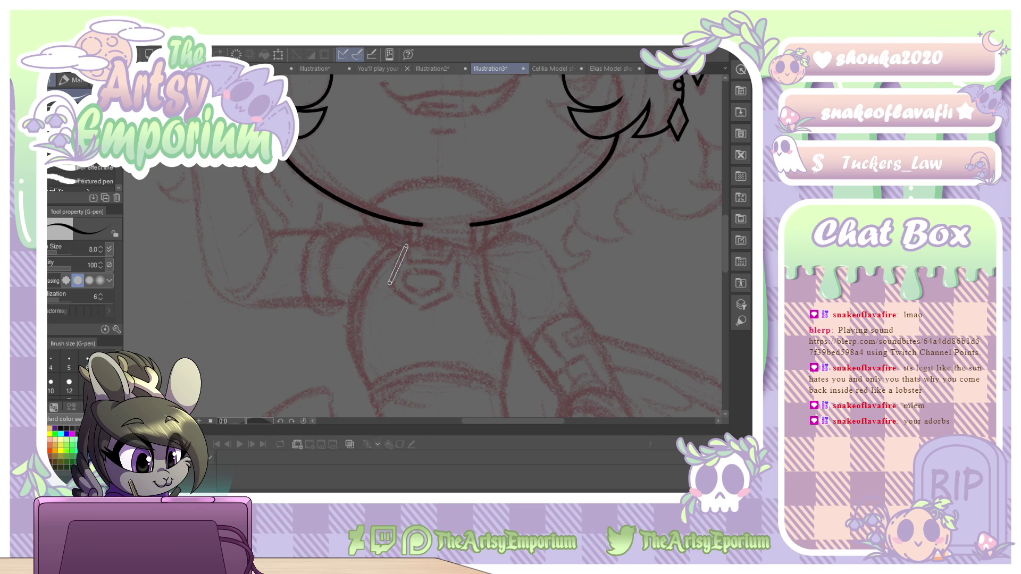
left_click(404, 248, "shift")
left_click(447, 263, "shift")
left_click(456, 246, "shift")
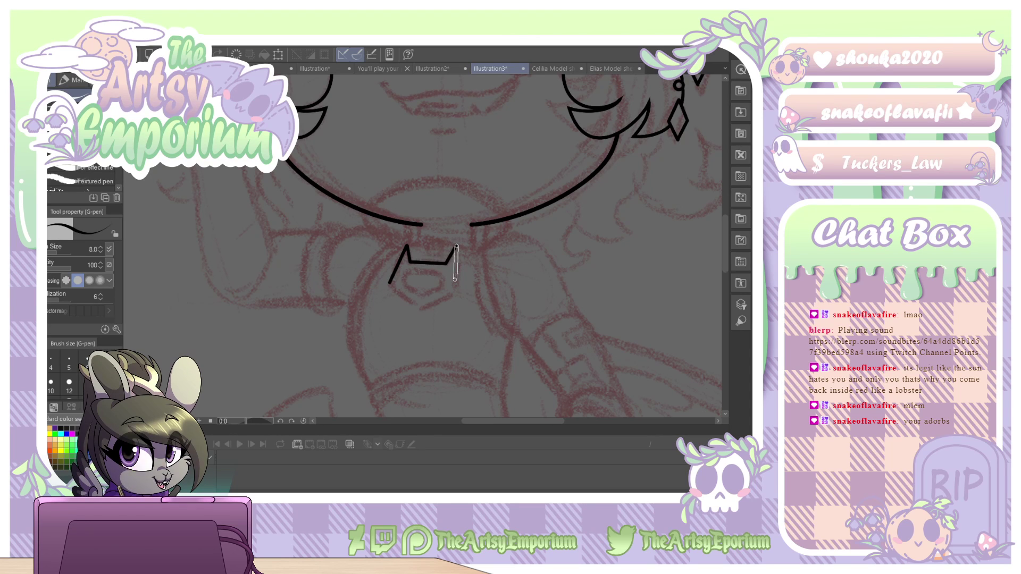
left_click(456, 295, "shift")
left_click(420, 309, "shift")
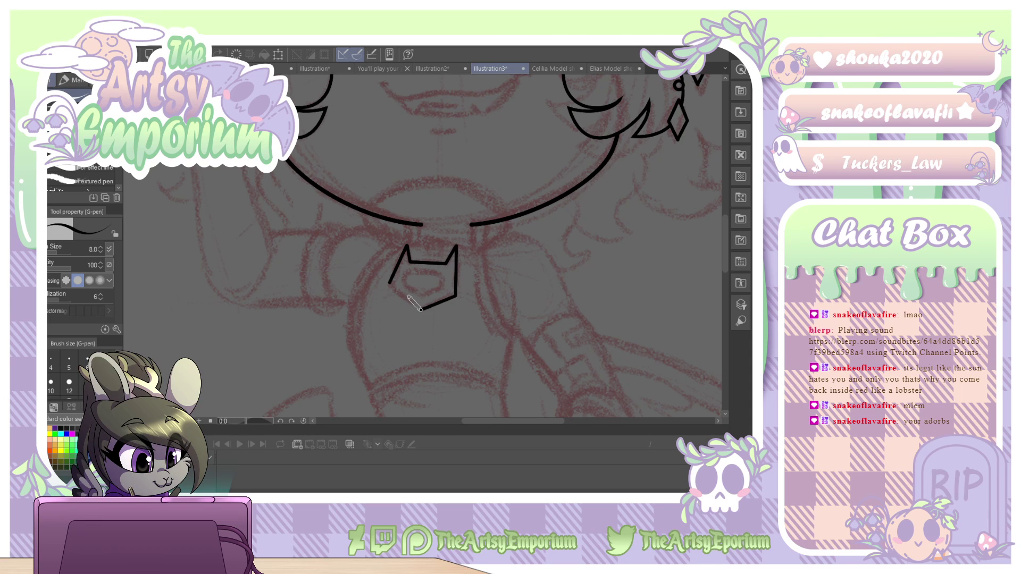
left_click(388, 283, "shift")
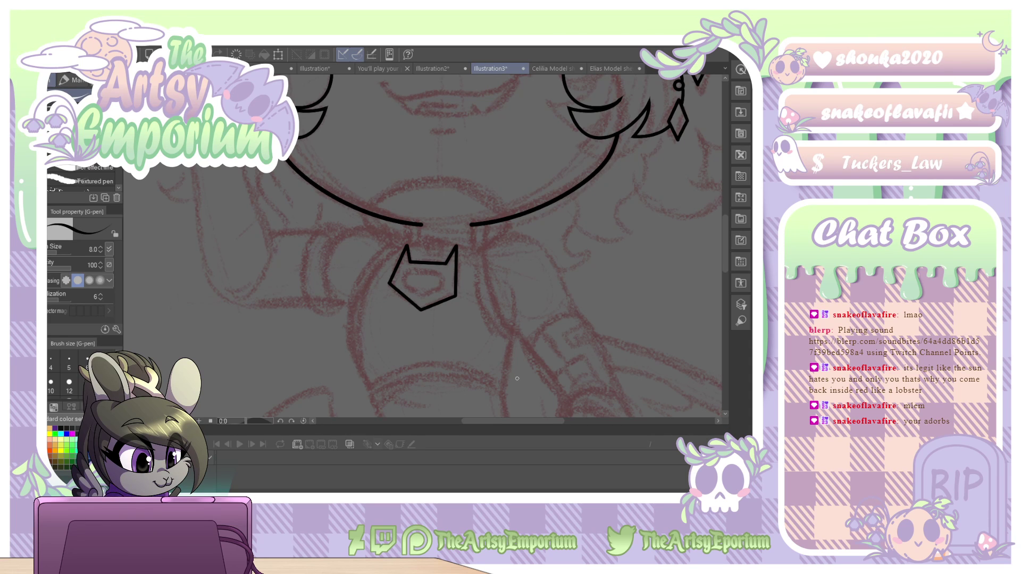
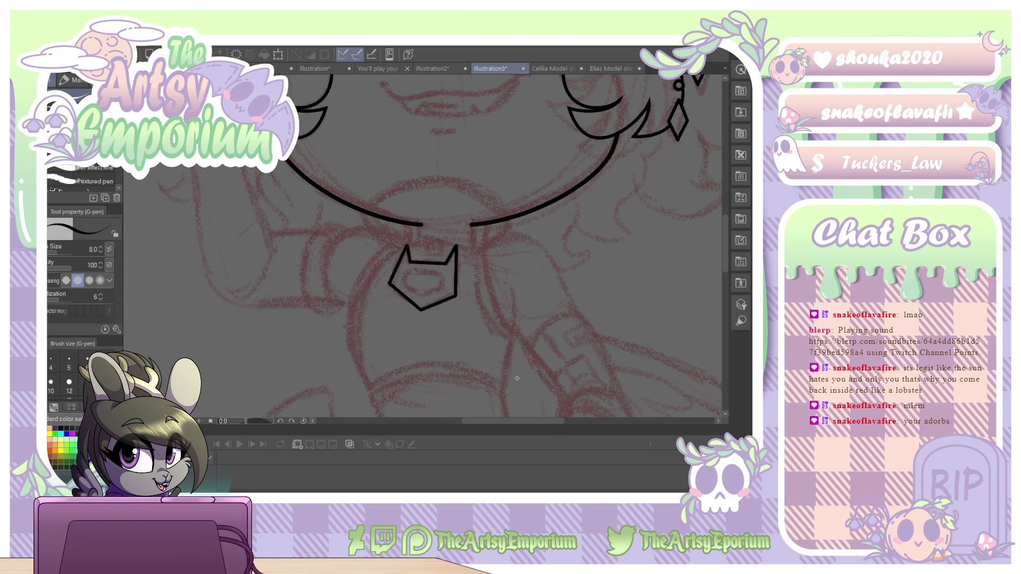
Select all the straight lines of the inked chest pendant and delete them.
key("o")
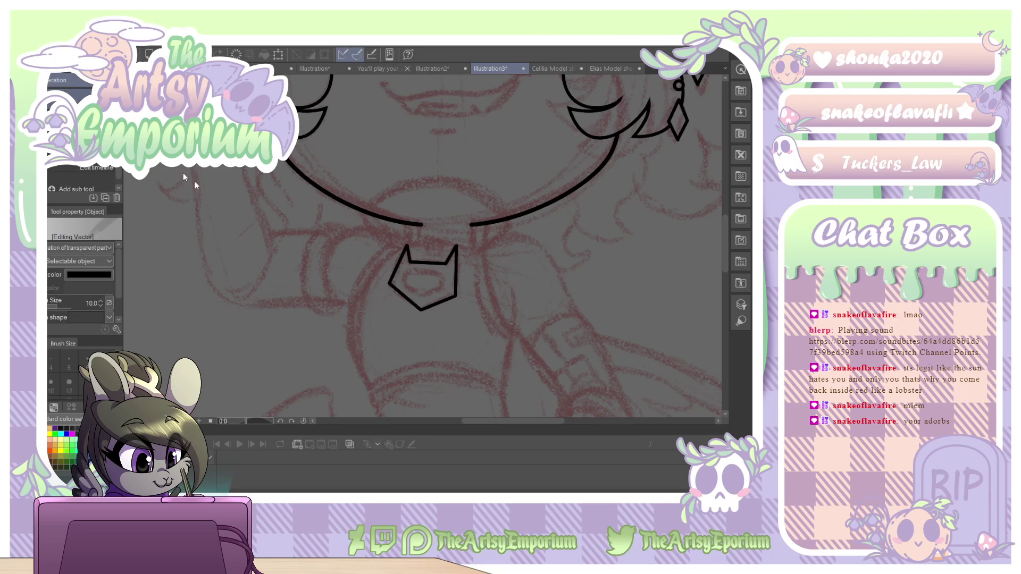
left_click(409, 299)
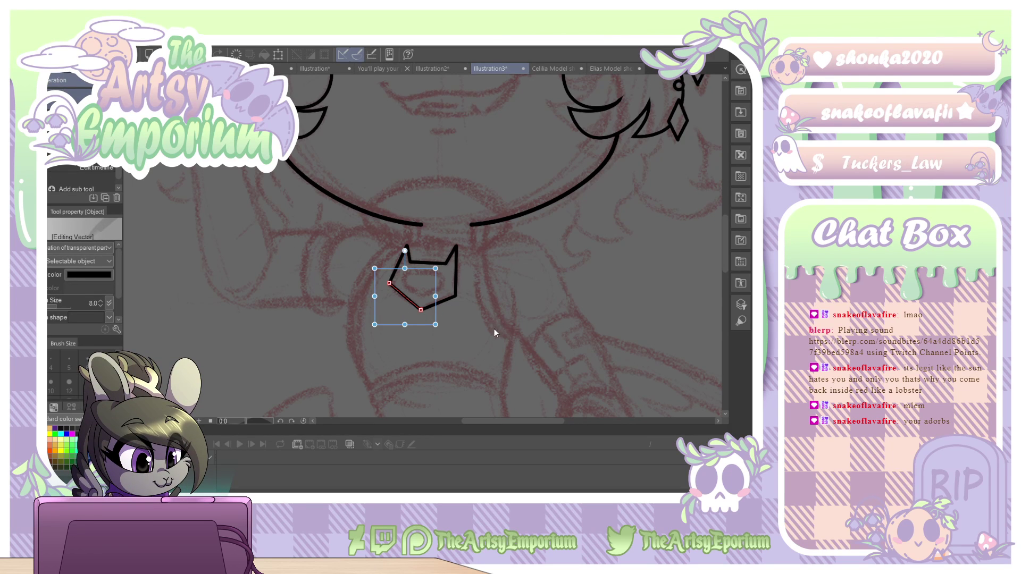
left_click_drag(725, 232, 719, 237)
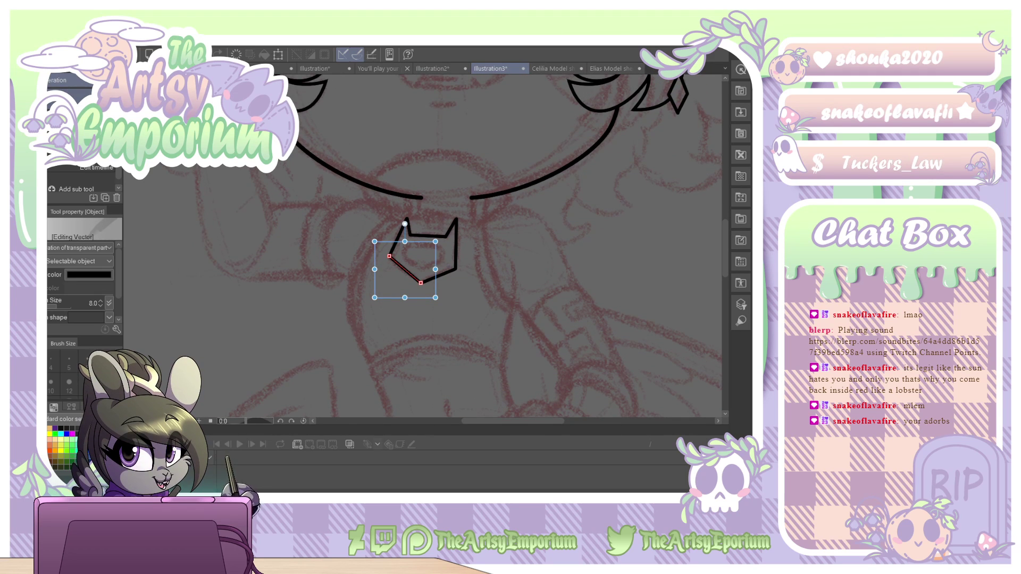
left_click_drag(352, 197, 476, 303)
key("Delete")
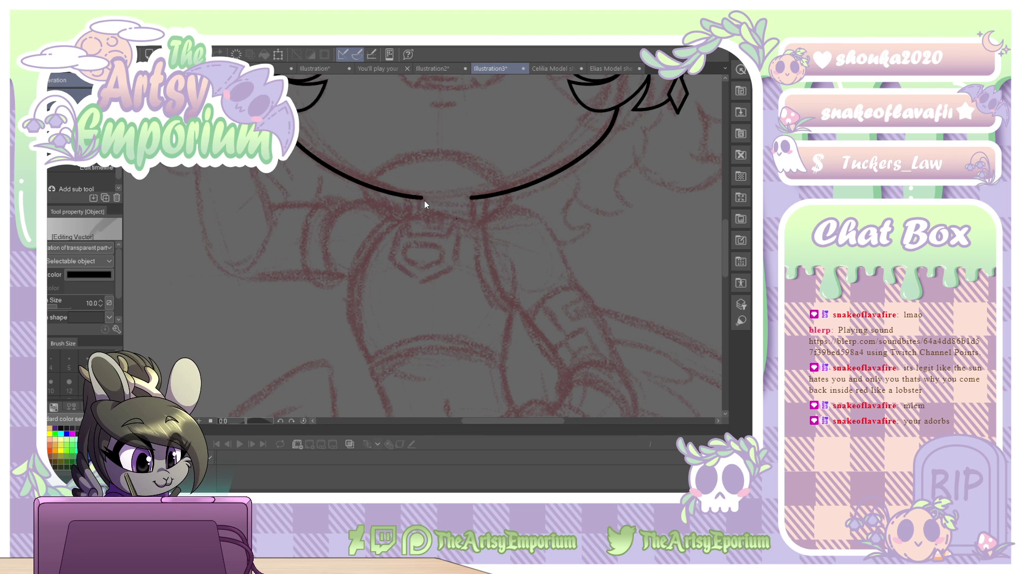
Delete the leftover pendant stroke and ink the cat-eared pendant outline on the chest as one closed continuous curve.
left_click(456, 218)
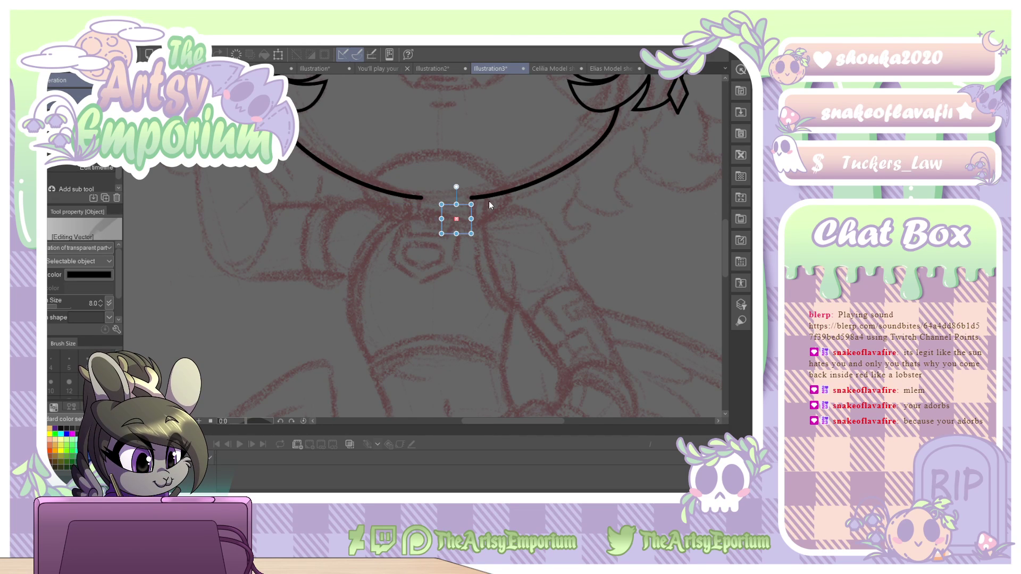
key("Delete")
key("u")
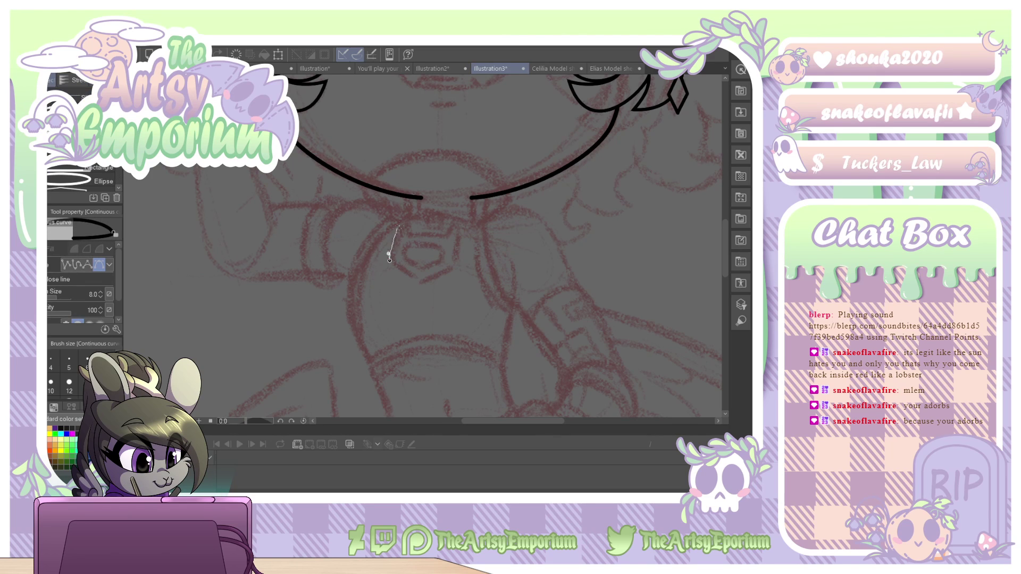
left_click(394, 232)
left_click(407, 223)
left_click_drag(419, 213, 411, 233)
left_click_drag(411, 235, 443, 236)
left_click(446, 236)
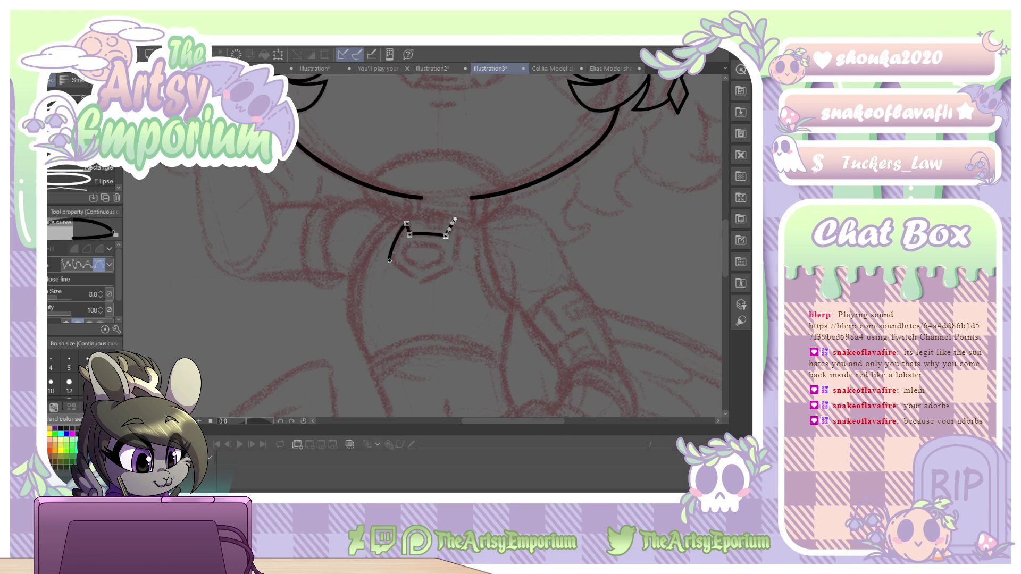
left_click(454, 220)
left_click_drag(455, 265, 410, 281)
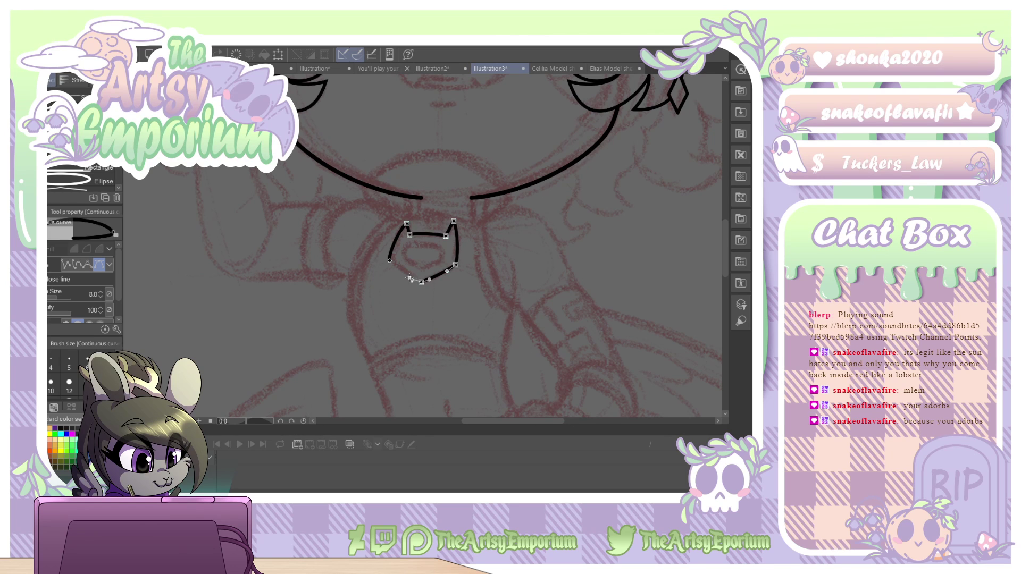
left_click(390, 262)
Adjust the pendant outline's control points along its lower left edge and between the two ear points.
key("o")
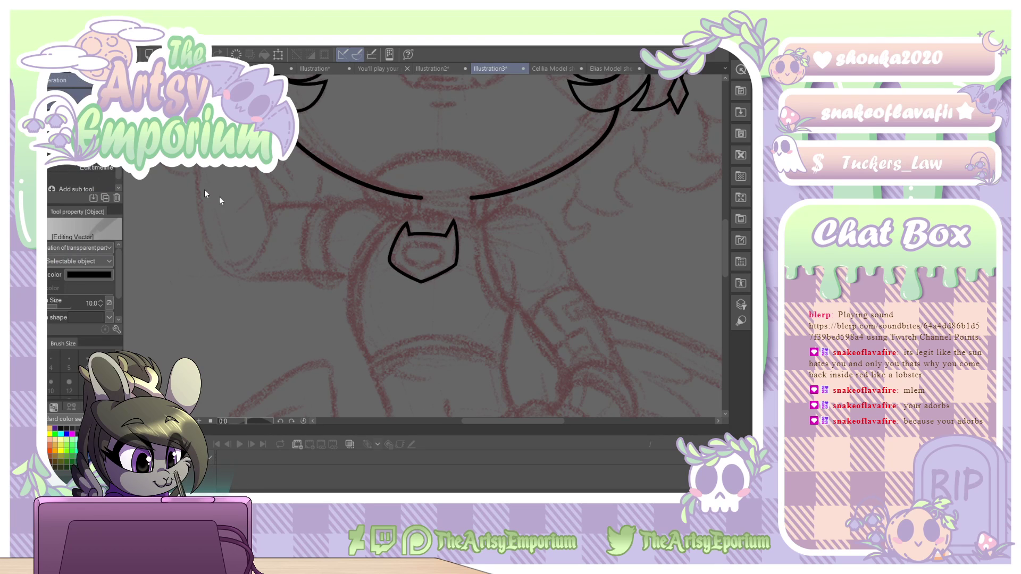
left_click(392, 270)
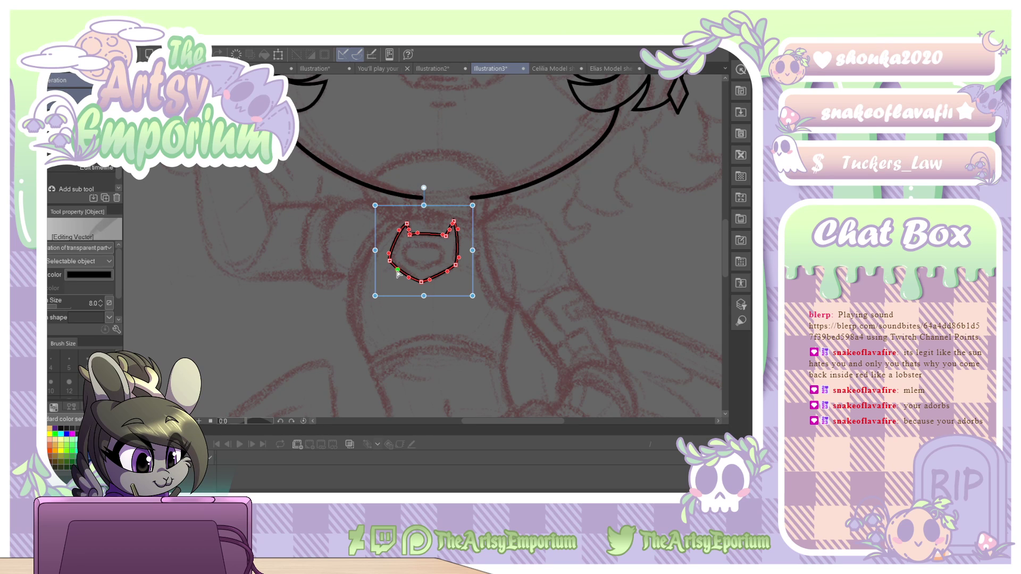
left_click(401, 265)
left_click(415, 237)
left_click_drag(452, 221, 446, 232)
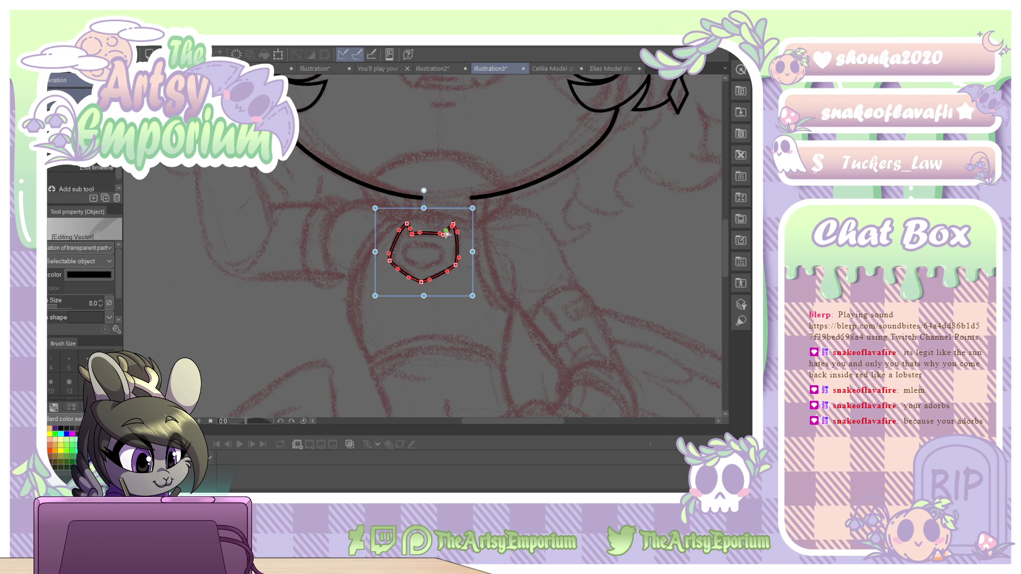
left_click(520, 239)
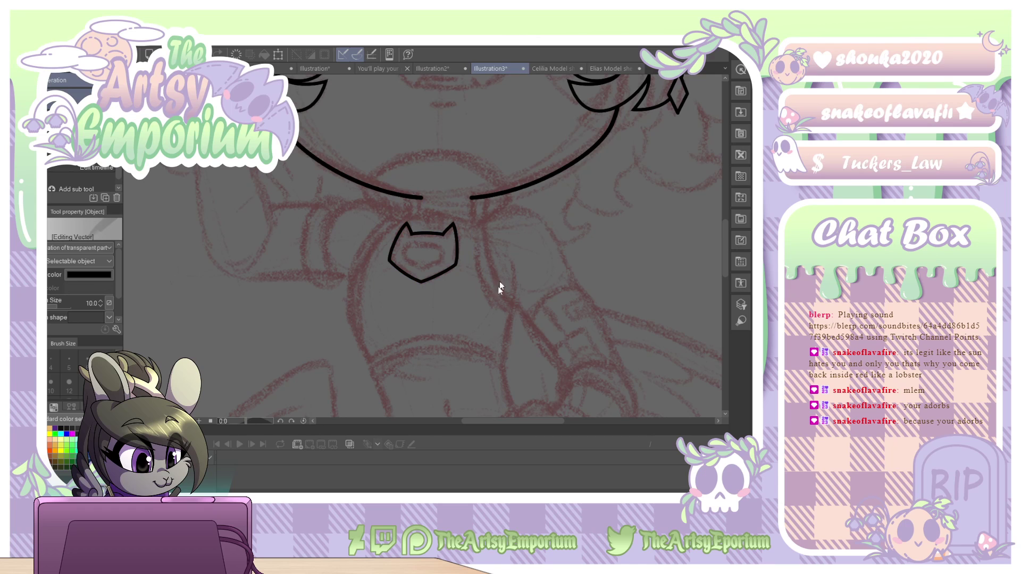
Refine the pendant outline's inner ear edges, lower right edge and left corner by moving their control points.
scroll(423, 246, "up", 4)
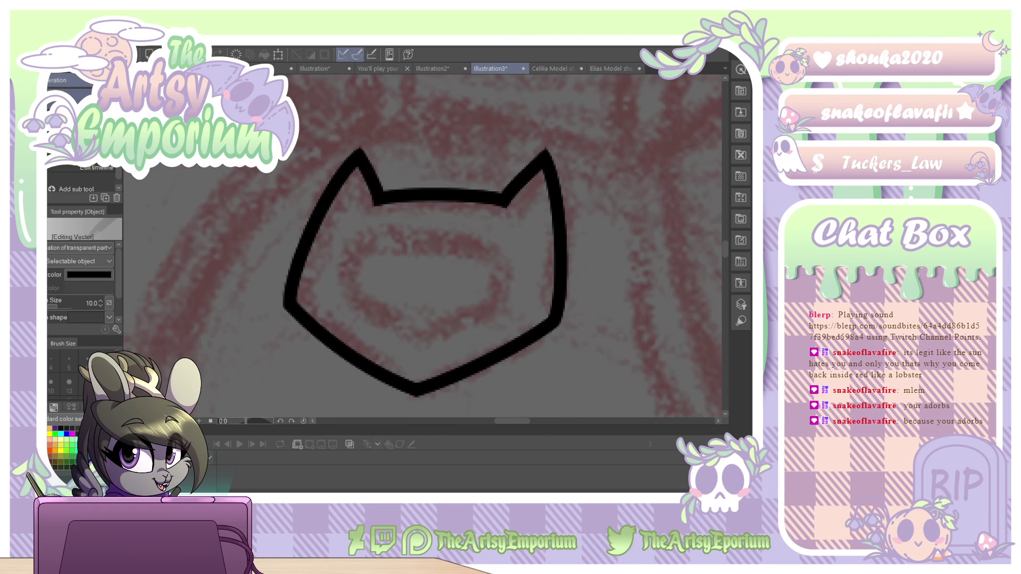
left_click(374, 185)
left_click_drag(374, 181, 366, 165)
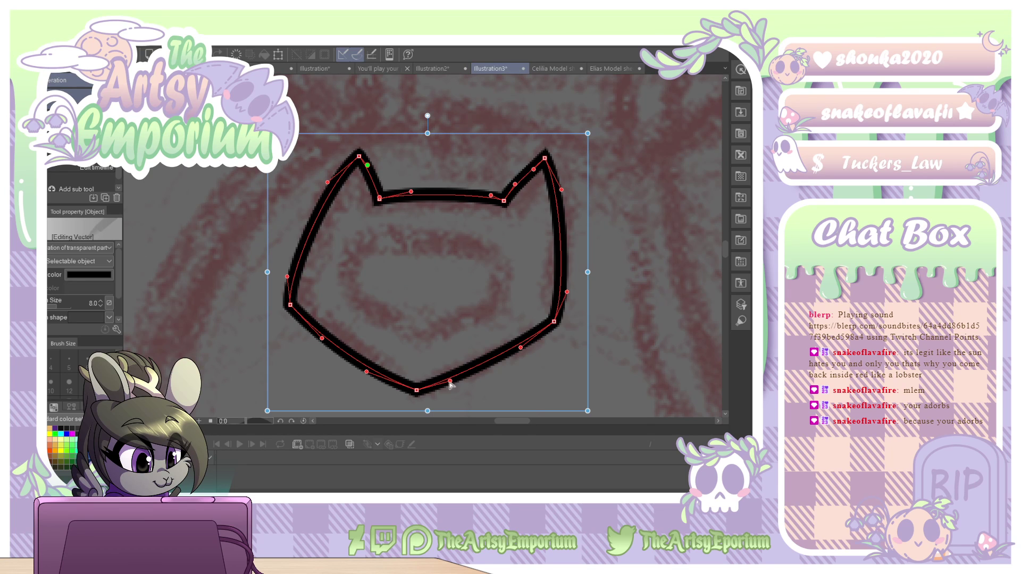
left_click_drag(450, 382, 455, 387)
left_click_drag(521, 348, 527, 350)
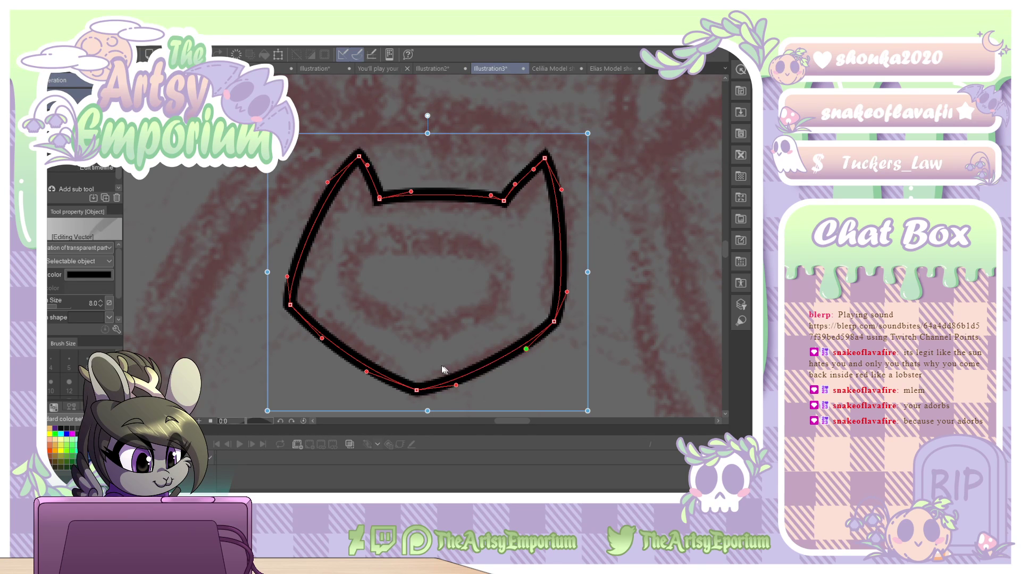
left_click_drag(291, 307, 296, 304)
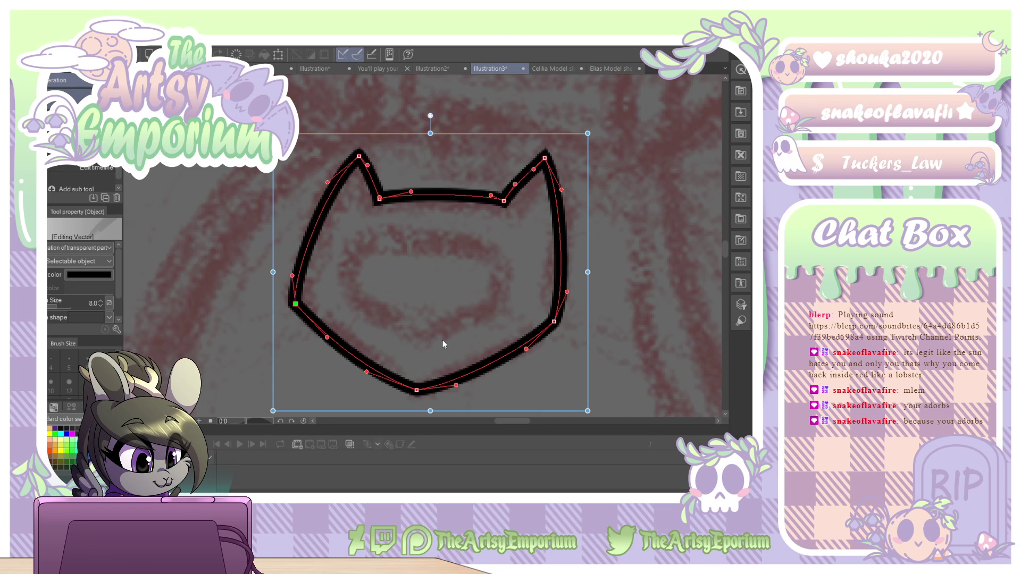
left_click_drag(515, 184, 530, 170)
Ink the five-sided inner shape of the pendant as a closed continuous curve over the sketch.
key("u")
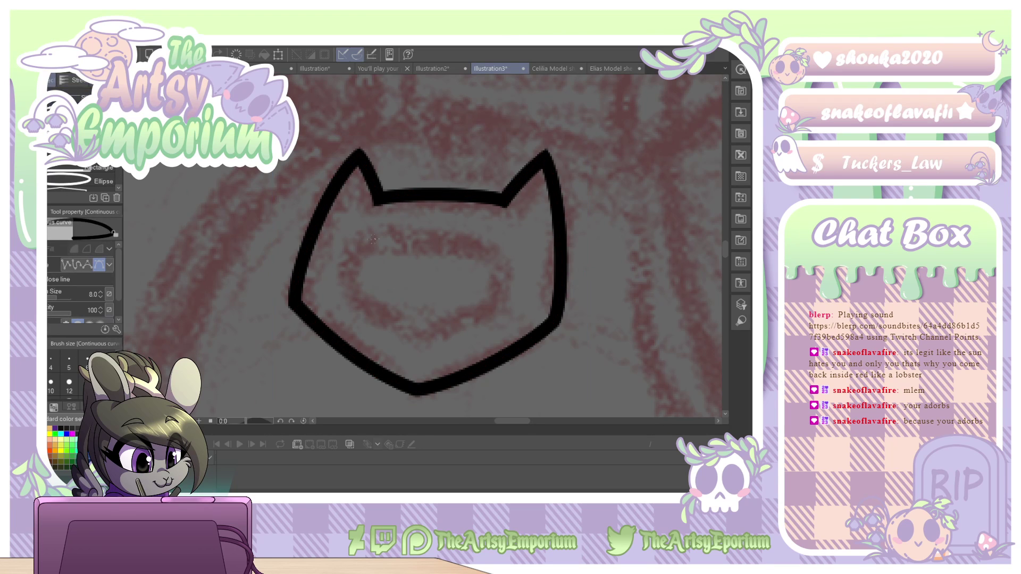
left_click_drag(355, 242, 379, 237)
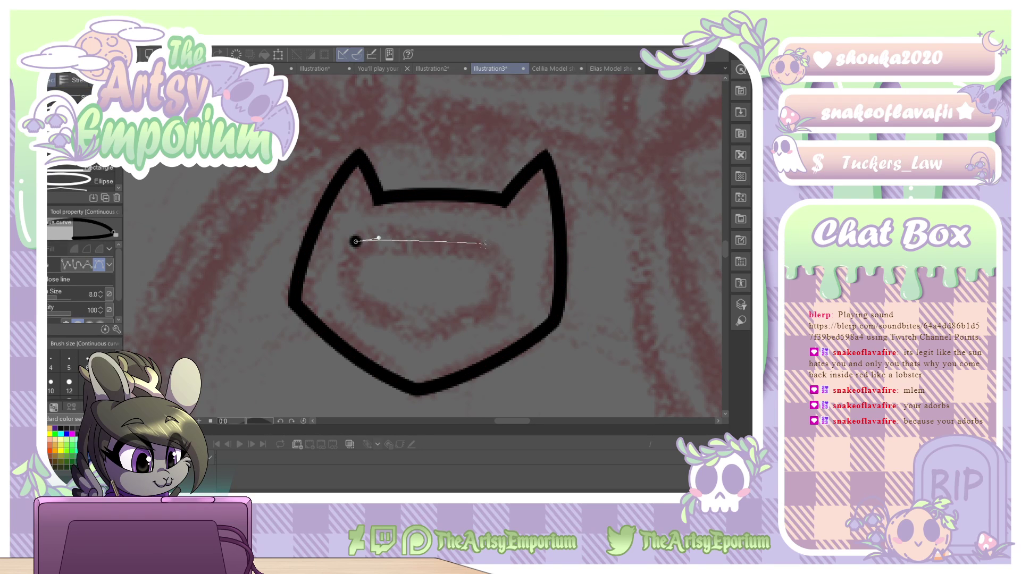
left_click_drag(502, 243, 511, 250)
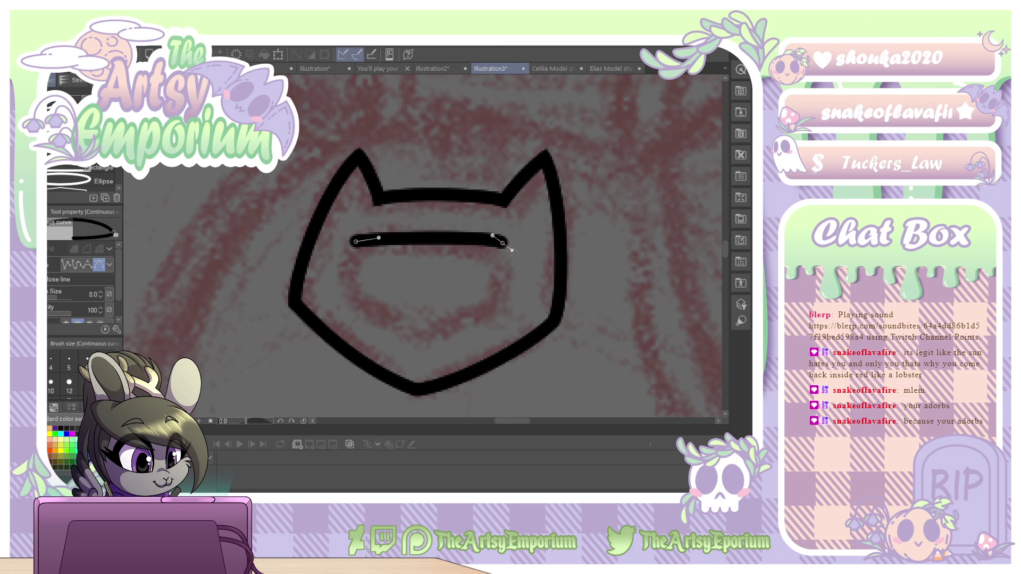
left_click_drag(503, 303, 499, 313)
left_click_drag(428, 339, 418, 343)
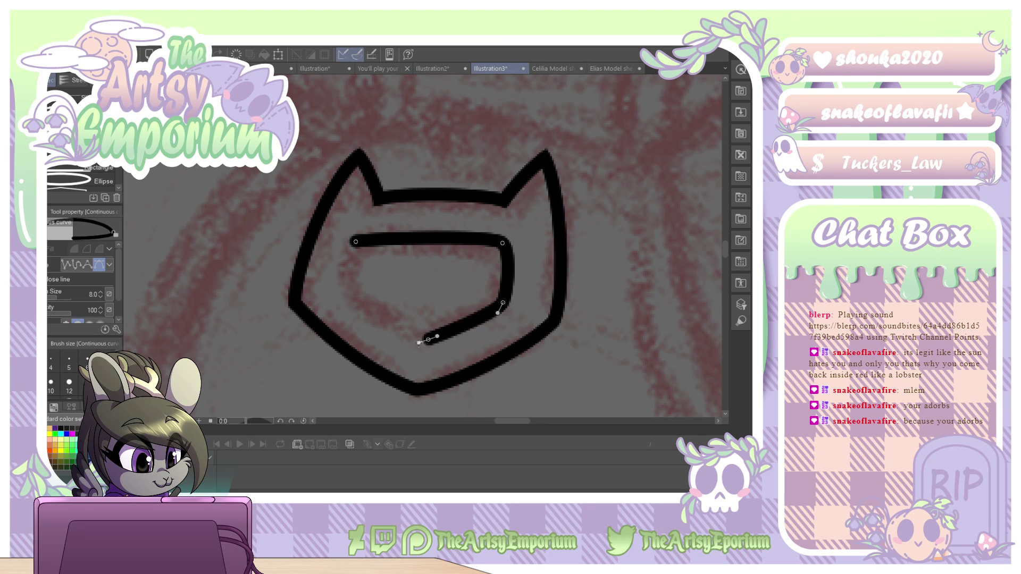
left_click_drag(348, 292, 344, 282)
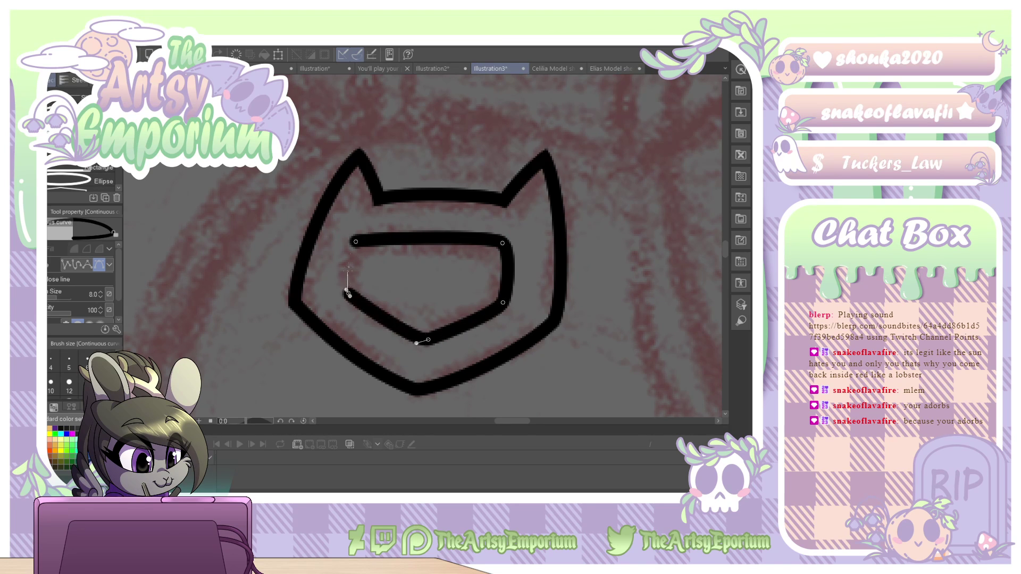
left_click(355, 242)
Reshape the pendant's inner shape by sharpening its upper left corner and shifting its bottom point slightly left.
key("o")
left_click(336, 249)
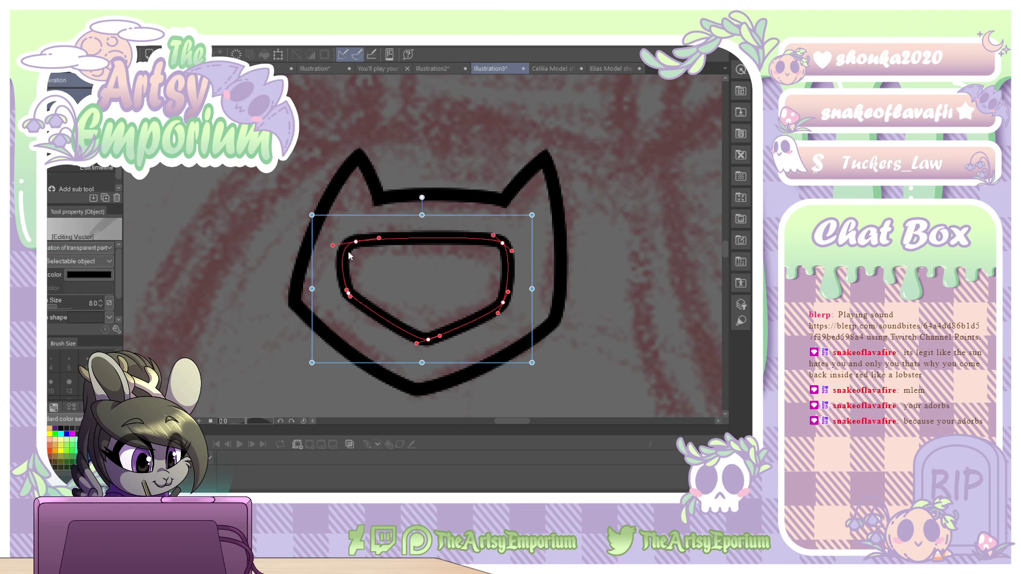
left_click_drag(334, 246, 362, 242)
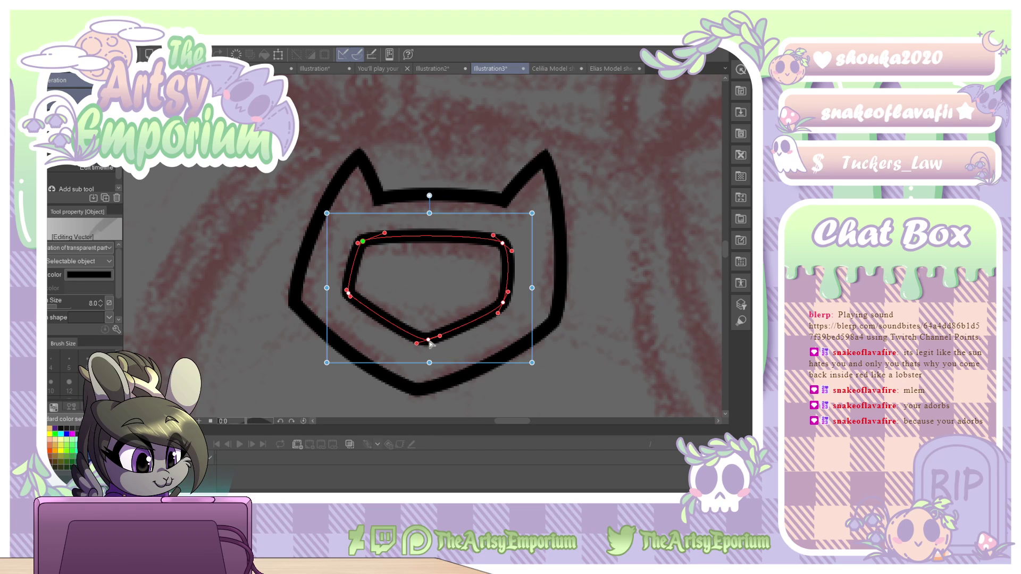
left_click_drag(428, 339, 425, 341)
left_click(511, 252)
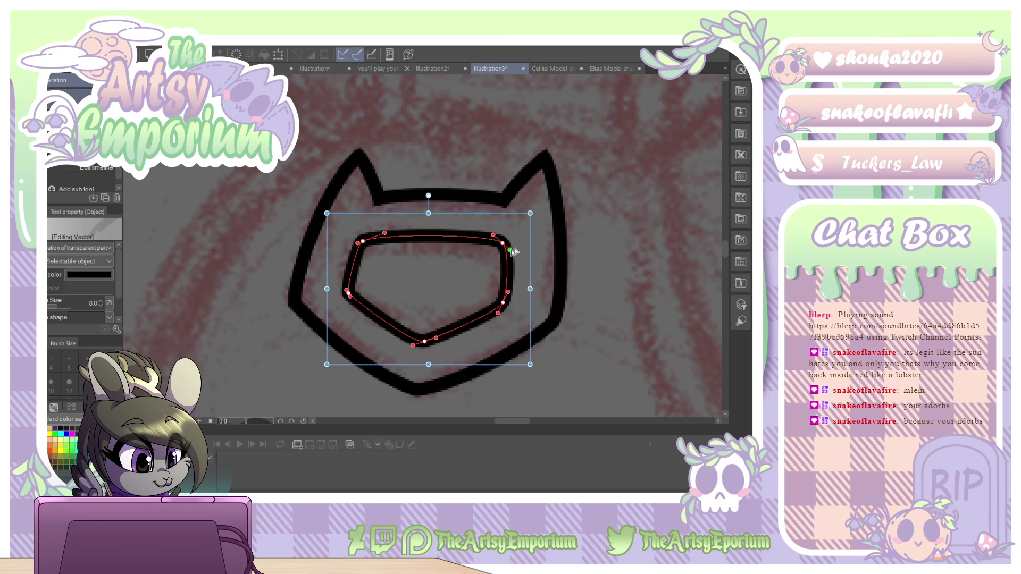
left_click(601, 242)
Draw a small hanging loop with the G-pen between the pendant's ear points, redoing the first stroke.
scroll(425, 245, "down", 5)
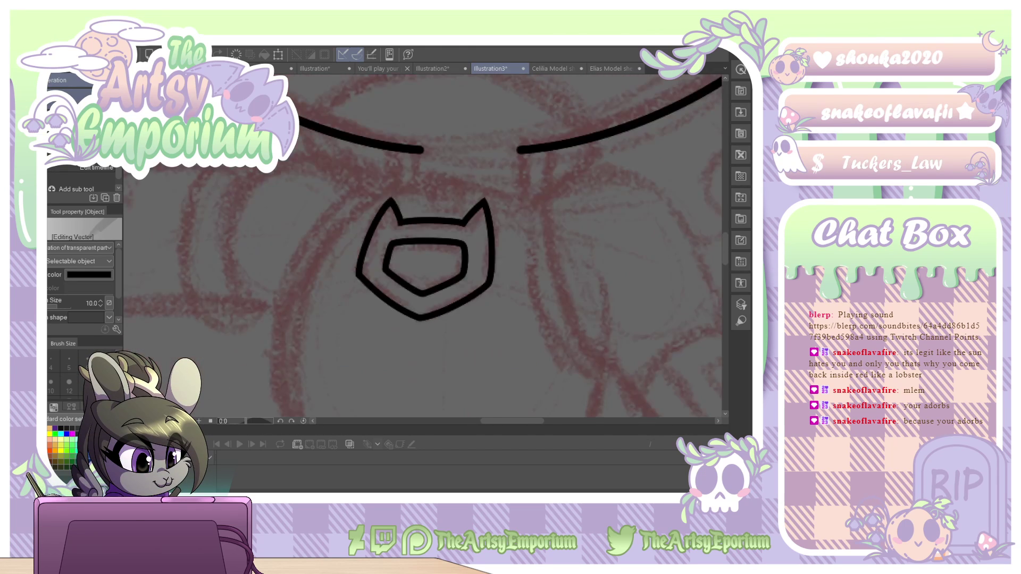
key("p")
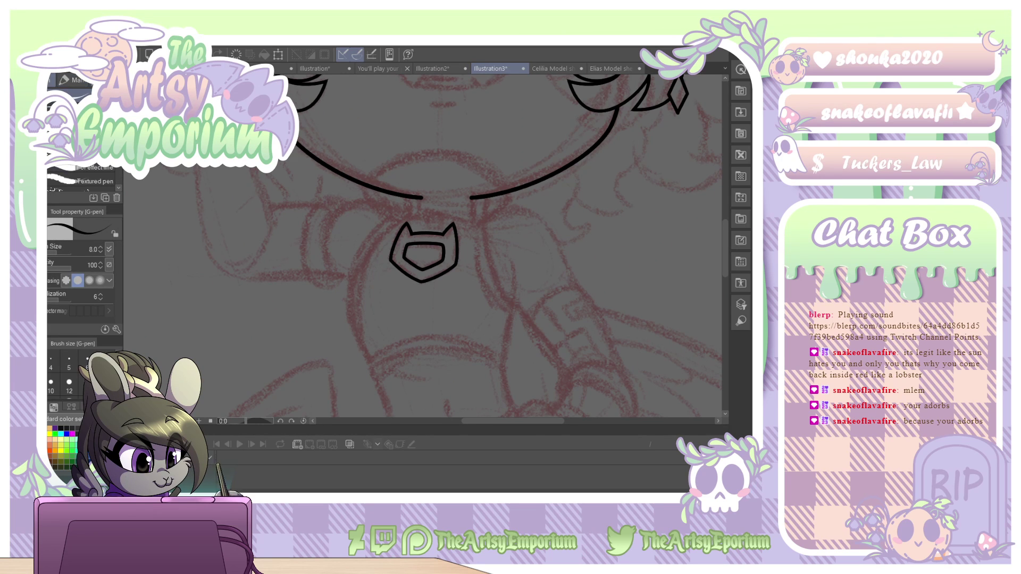
key("o")
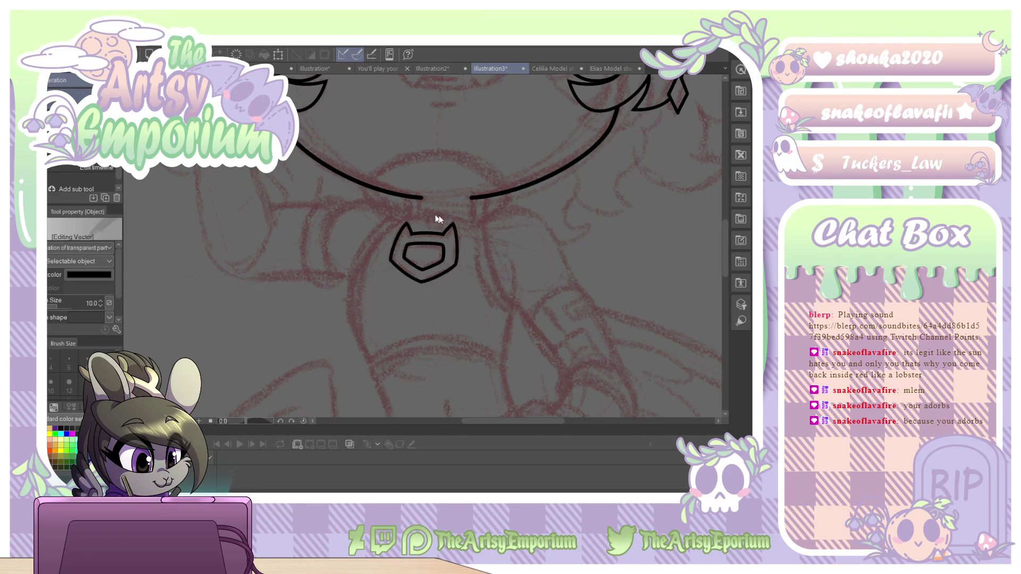
key("p")
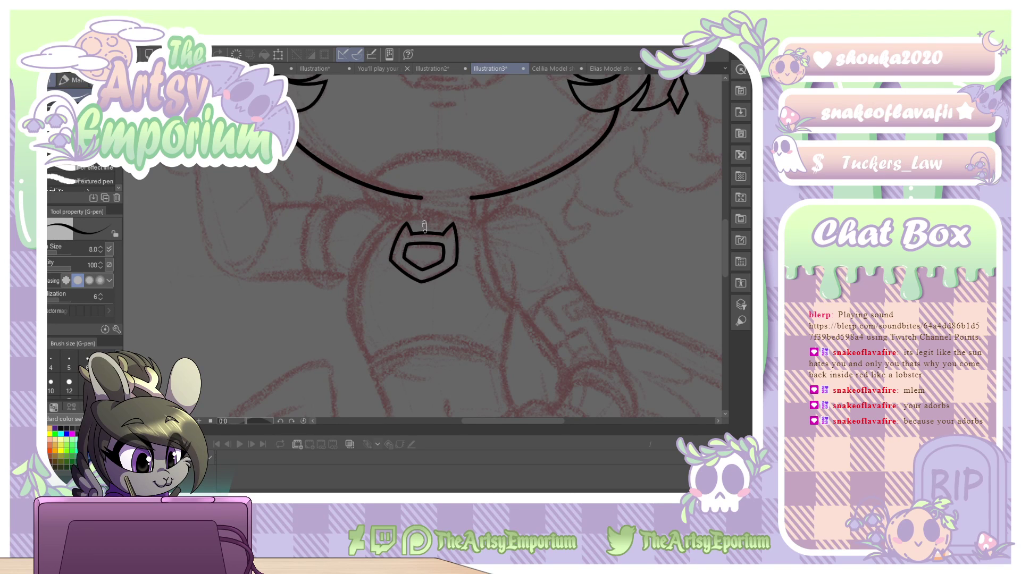
left_click_drag(424, 230, 425, 221)
key("ctrl+z")
left_click_drag(423, 231, 431, 221)
Select the pendant's lines together with its loop and move them slightly up and right, closer to the chin.
key("o")
left_click(428, 224)
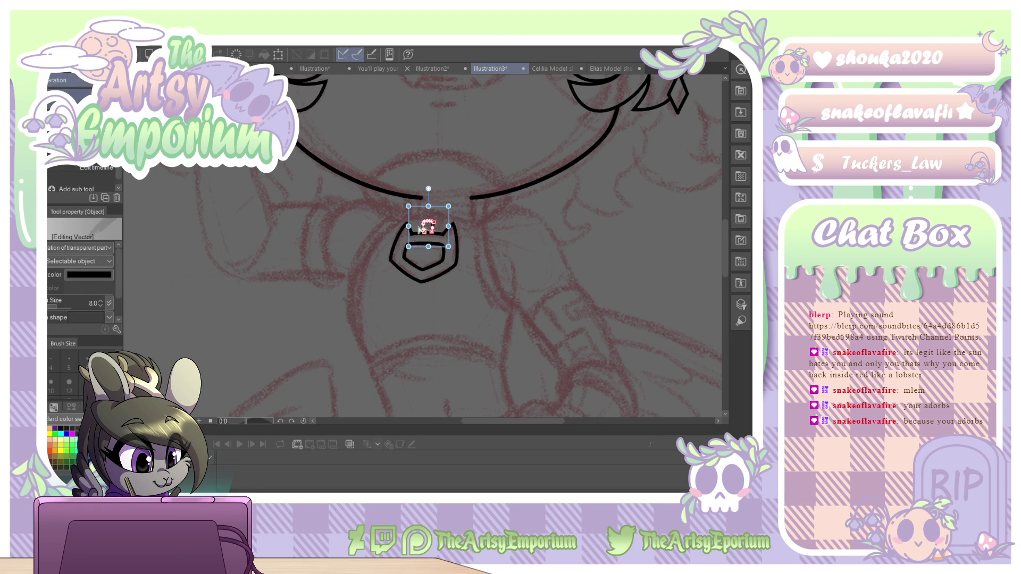
mouse_move(348, 212)
left_mouse_down()
mouse_move(440, 292)
mouse_move(480, 272)
left_mouse_up()
left_click(529, 260)
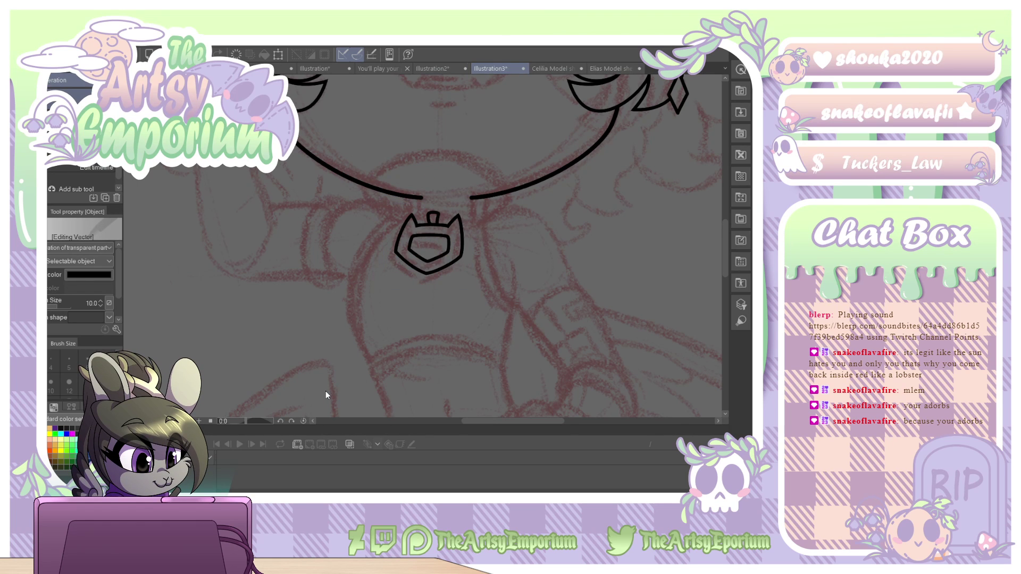
Ink a continuous curve from the neckline behind the pendant, around the left shoulder and down the torso's side to the waist.
left_click_drag(429, 123, 379, 275)
left_click_drag(529, 231, 619, 147)
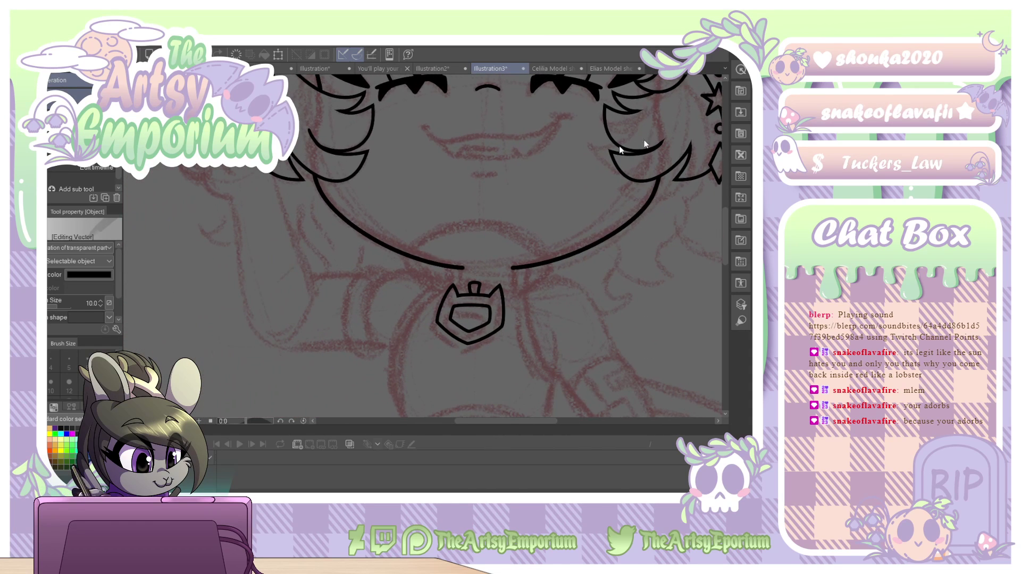
key("u")
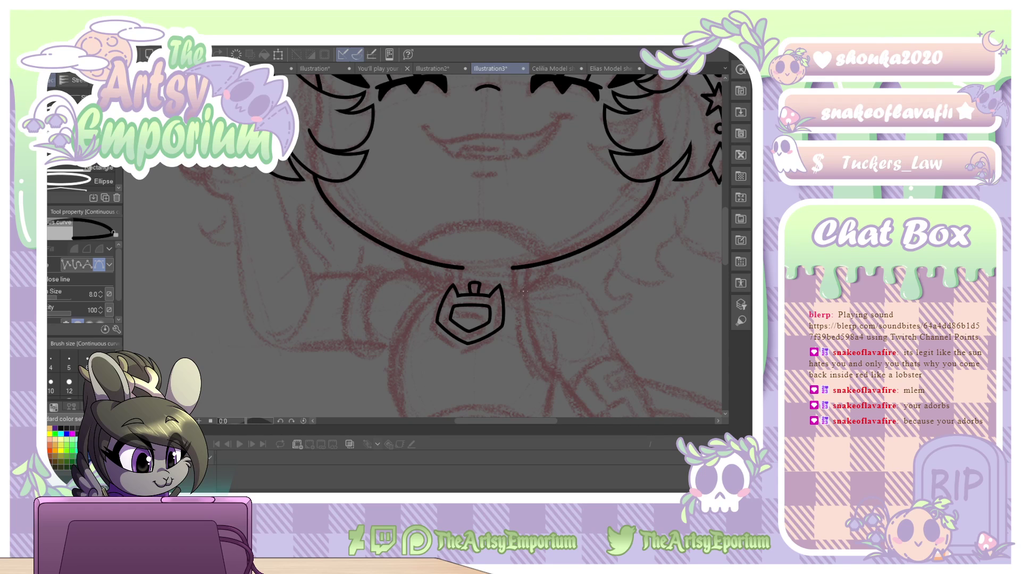
left_click_drag(524, 291, 453, 281)
left_click_drag(434, 288, 417, 351)
scroll(403, 408, "down", 3)
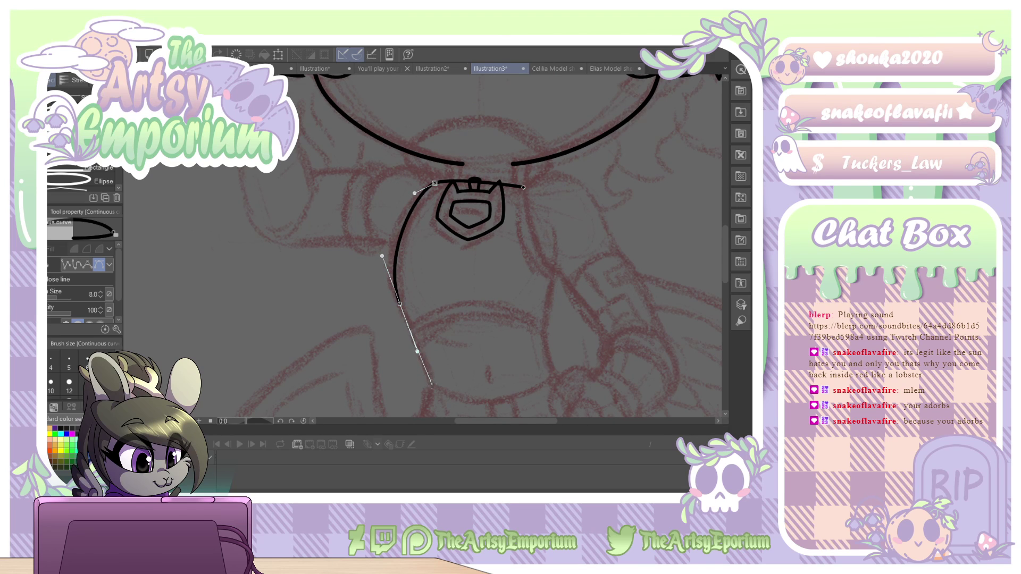
left_click_drag(431, 379, 432, 385)
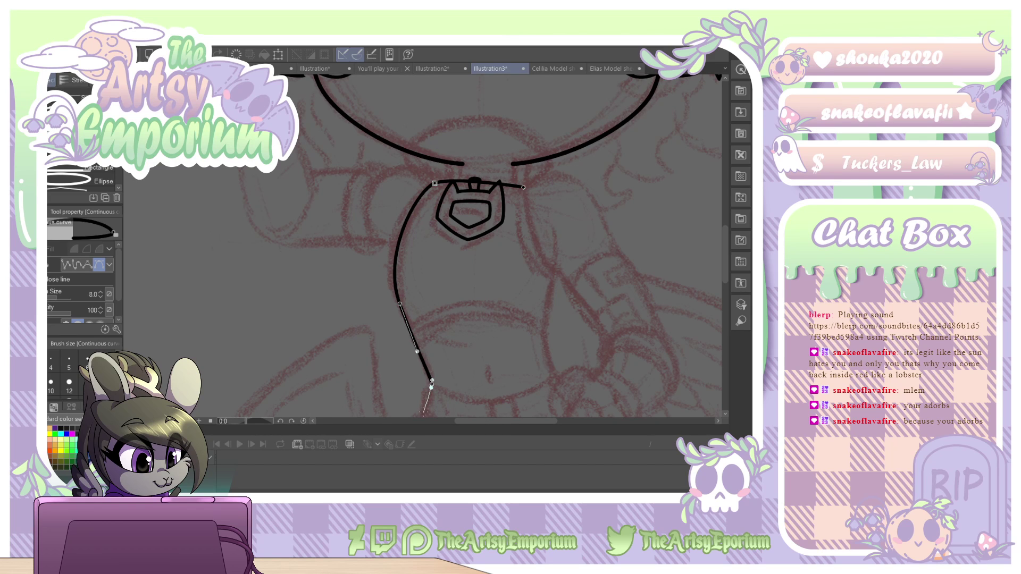
Extend the continuous curve from the waist down the leg's outer side and around the flared lower leg.
scroll(426, 412, "down", 8)
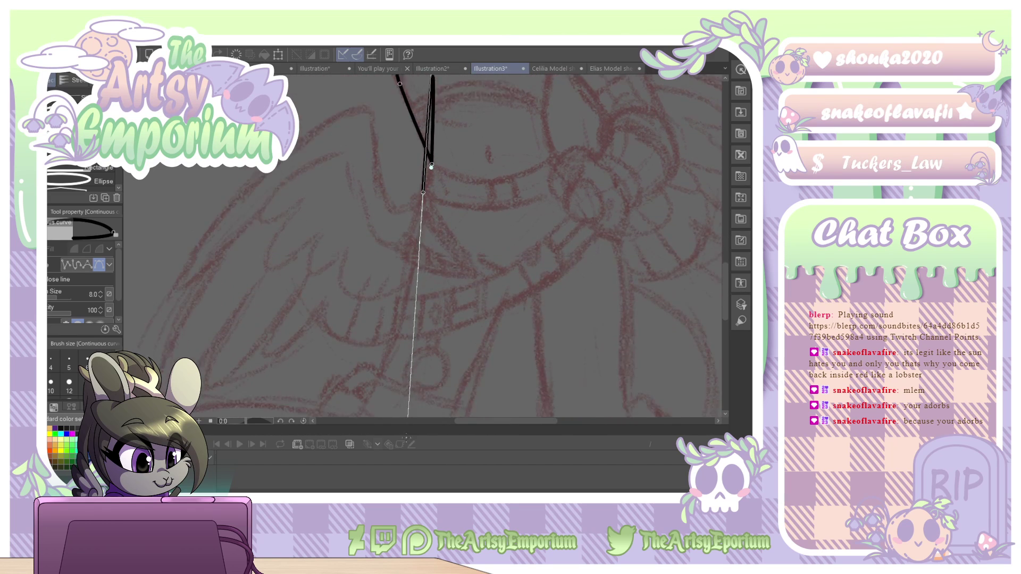
left_click_drag(409, 309, 420, 129)
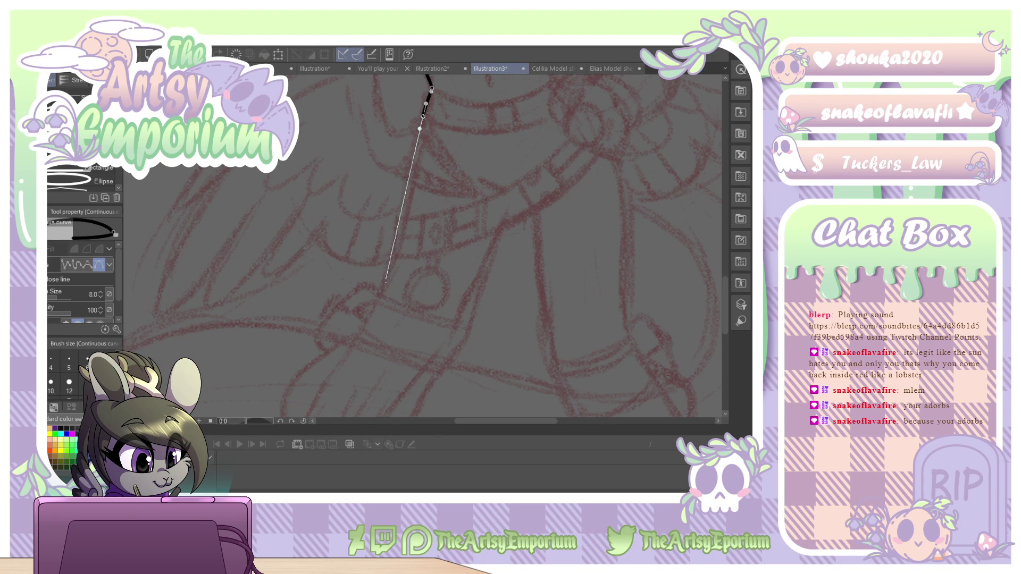
left_click_drag(386, 278, 379, 289)
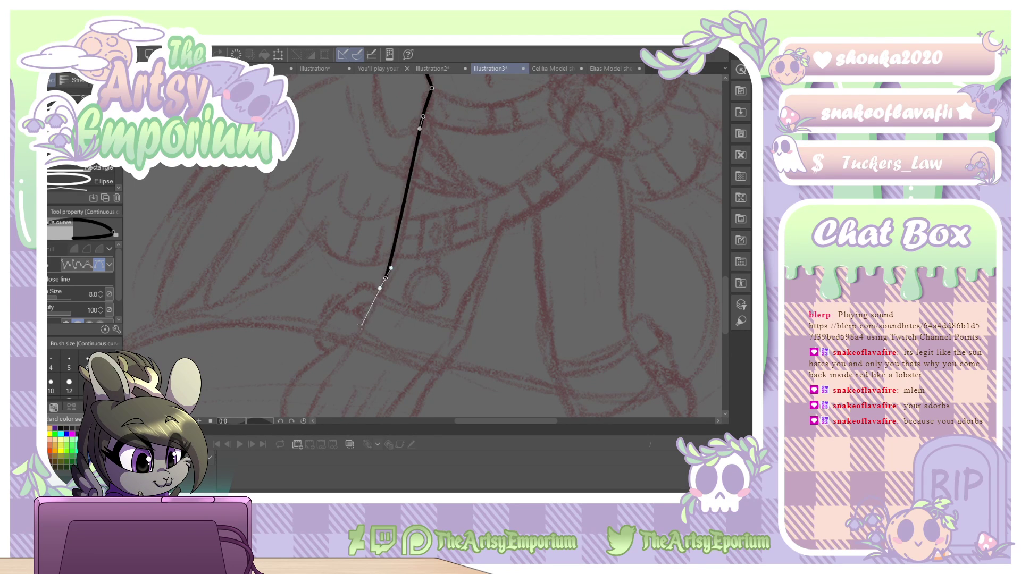
left_click_drag(360, 328, 354, 334)
left_click_drag(283, 398, 317, 290)
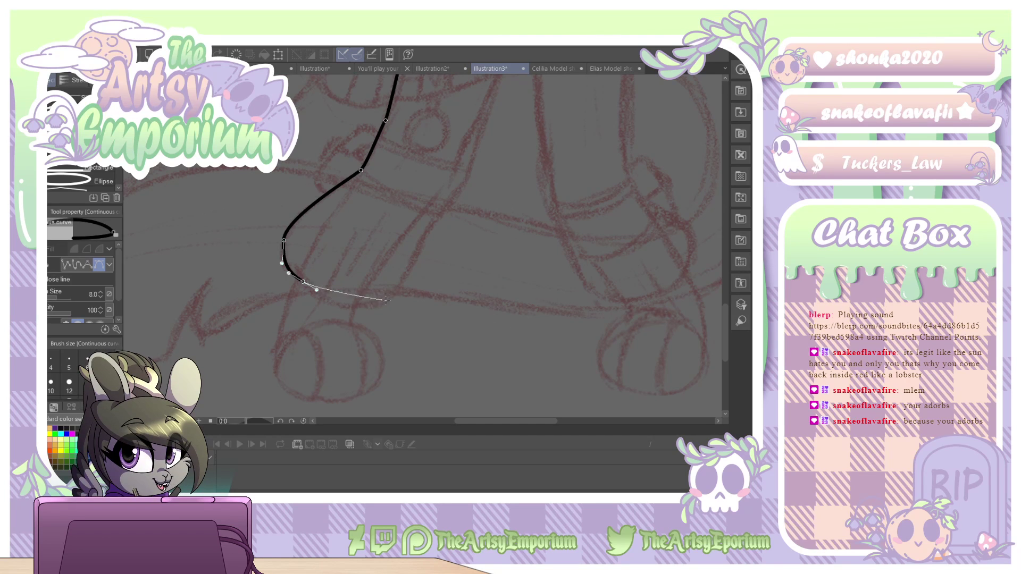
Continue the curve around the rounded bottom and up the leg's inner side to the thigh, and finish the line.
left_click_drag(386, 301, 430, 267)
left_click_drag(412, 284, 415, 278)
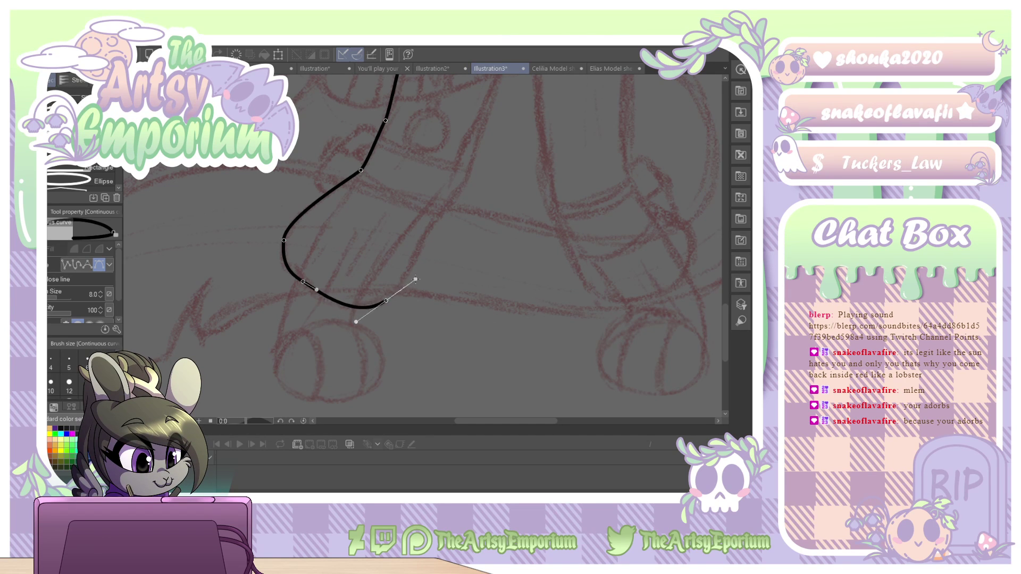
left_click_drag(437, 219, 449, 205)
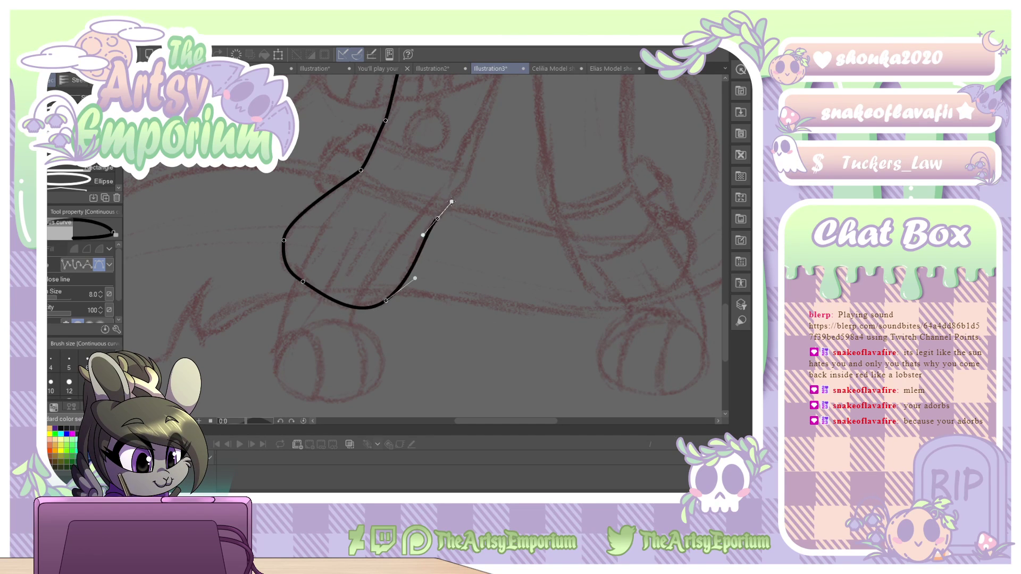
left_click_drag(470, 168, 475, 151)
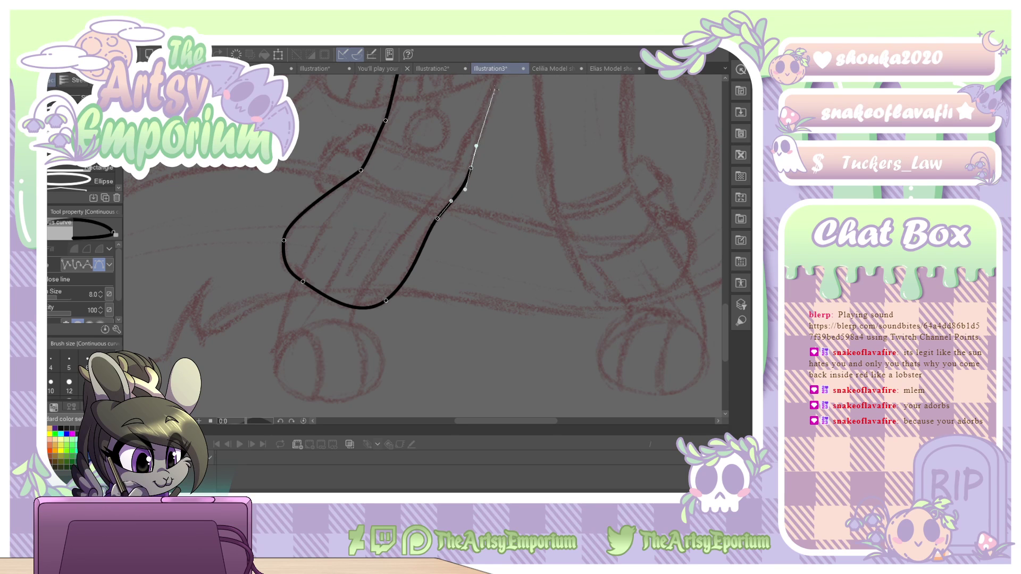
left_click_drag(498, 82, 504, 317)
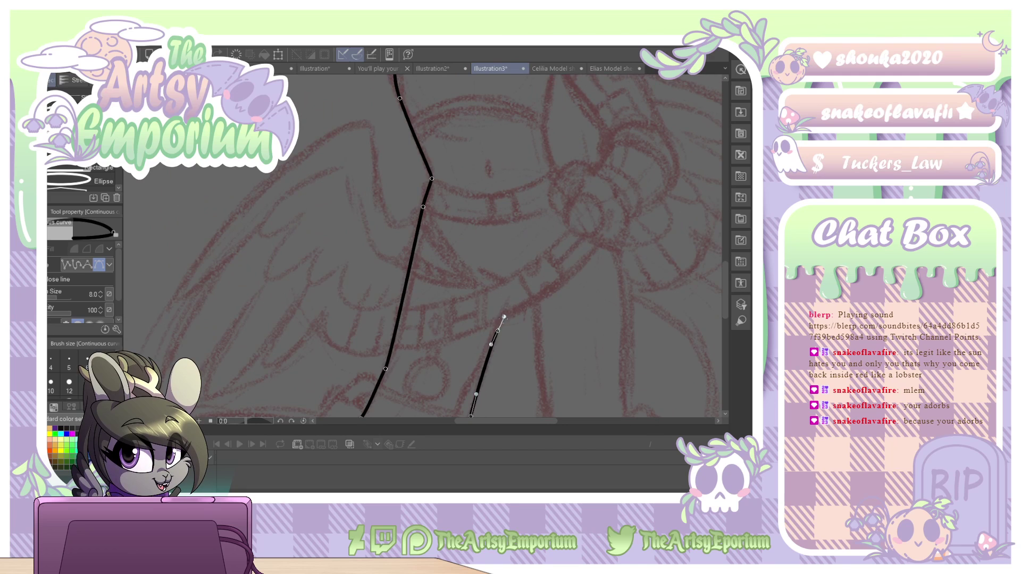
key("Return")
Reshape the flared leg's bottom edge by pulling its lower left curve handle downward for a fuller rounding.
left_click_drag(725, 269, 728, 296)
key("o")
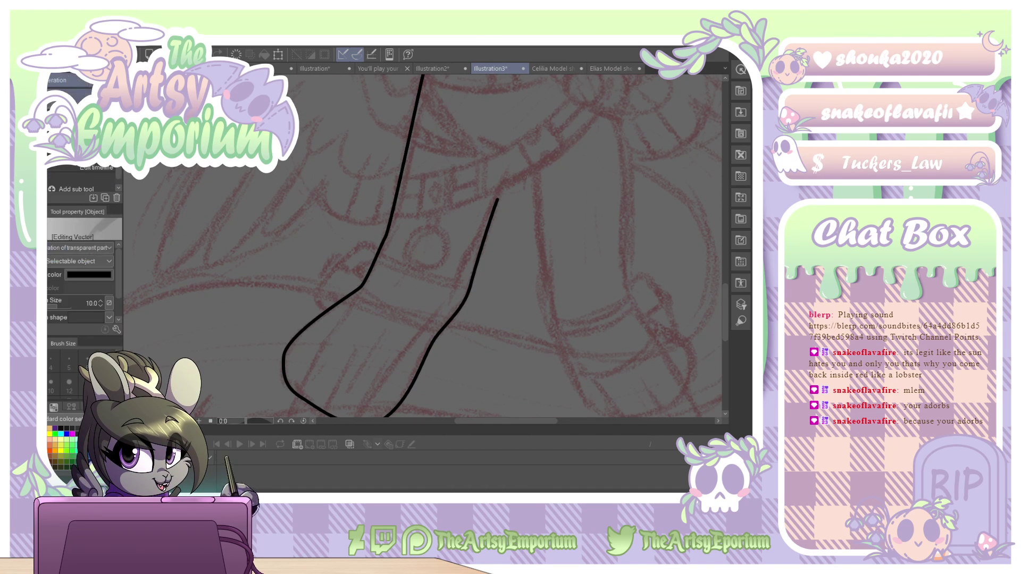
left_click_drag(726, 260, 725, 274)
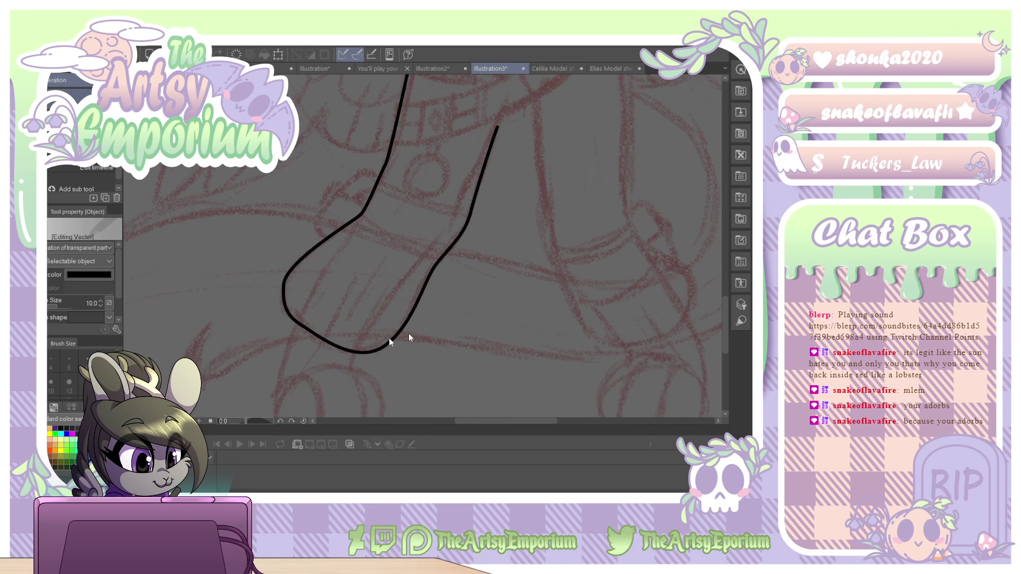
left_click(328, 345)
key("p")
left_click(307, 332)
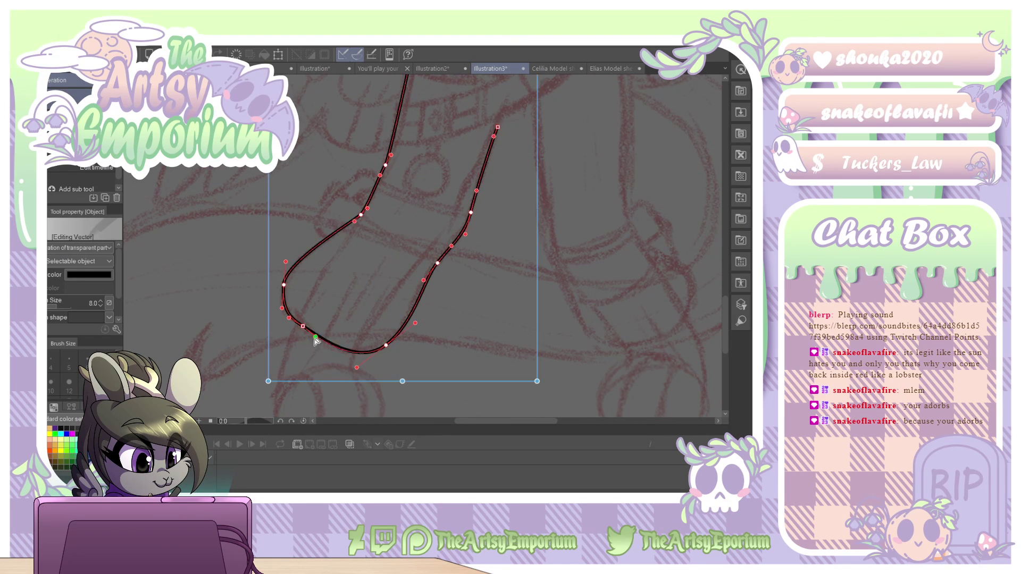
left_click_drag(315, 336, 311, 347)
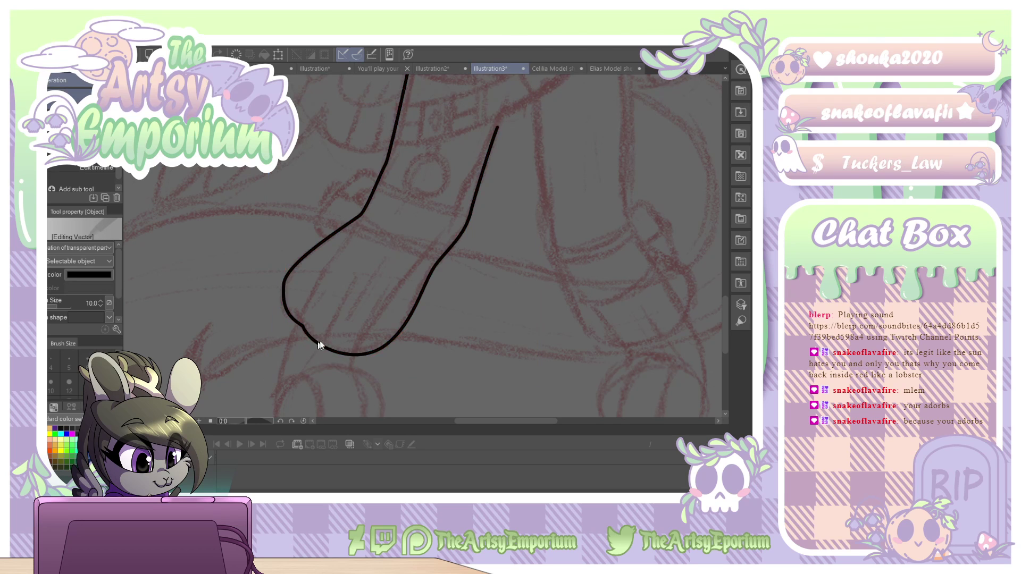
Refine the leg outline by lengthening the inner thigh end upward and adjusting the inner calf and outer flare curves.
left_click(493, 143)
left_click_drag(497, 128, 503, 120)
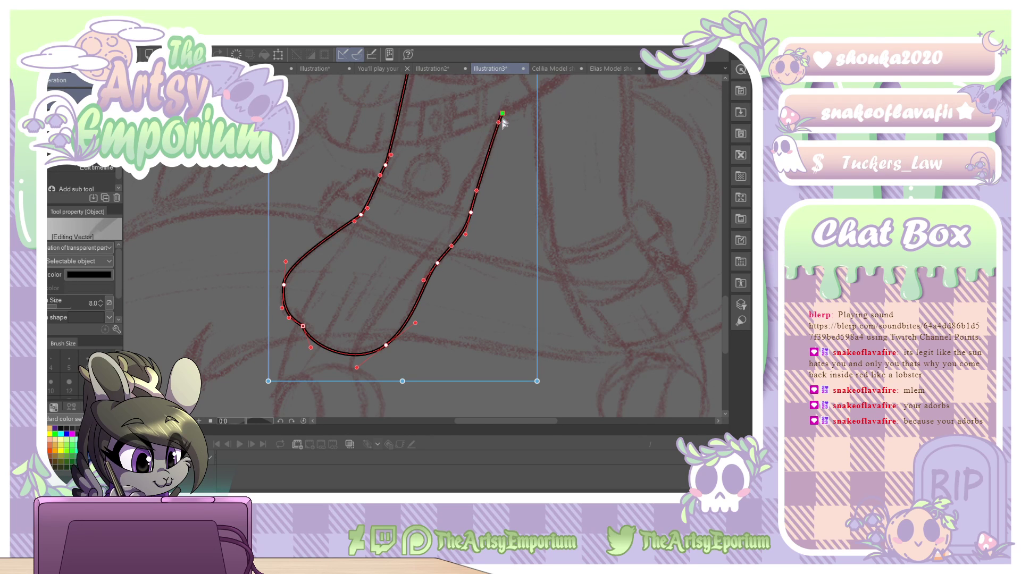
left_click_drag(437, 263, 463, 243)
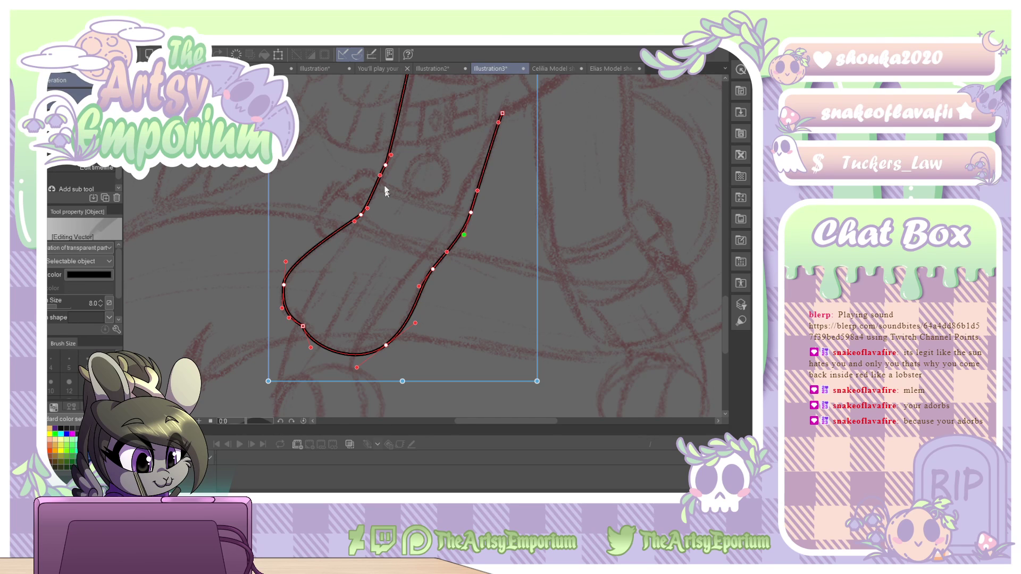
left_click_drag(386, 166, 388, 166)
left_click_drag(285, 261, 291, 250)
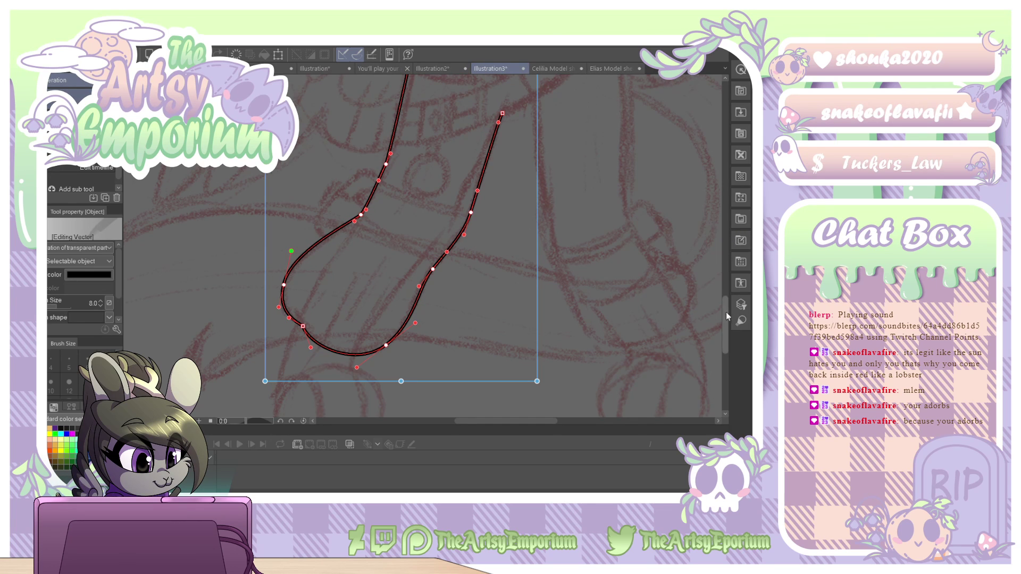
Adjust the same line's curve handles below the hip and at the neckline behind the pendant.
left_click_drag(726, 312, 725, 269)
left_click(416, 246)
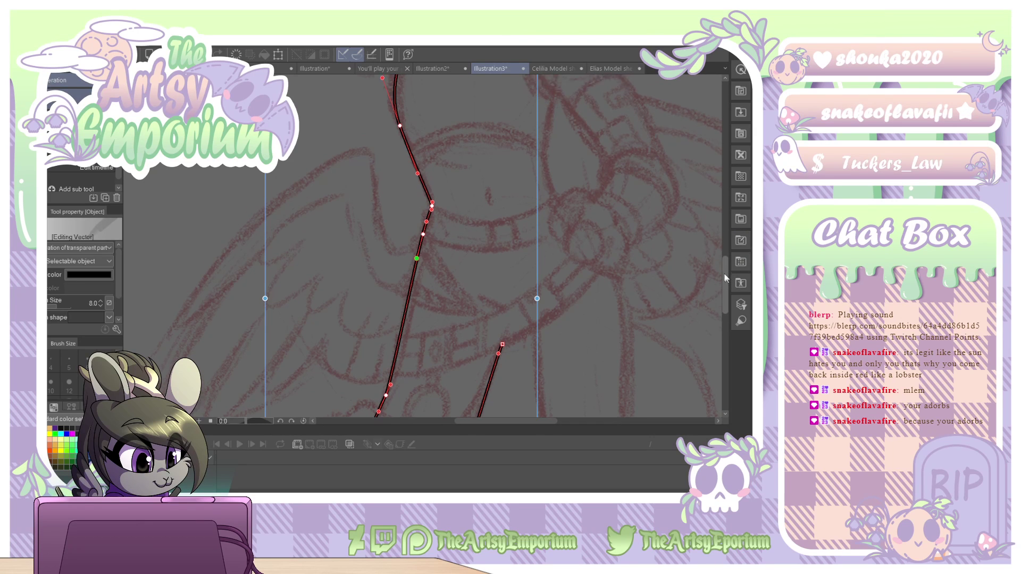
scroll(692, 237, "up", 5)
mouse_move(454, 186)
left_mouse_down()
mouse_move(494, 187)
mouse_move(446, 189)
left_mouse_up()
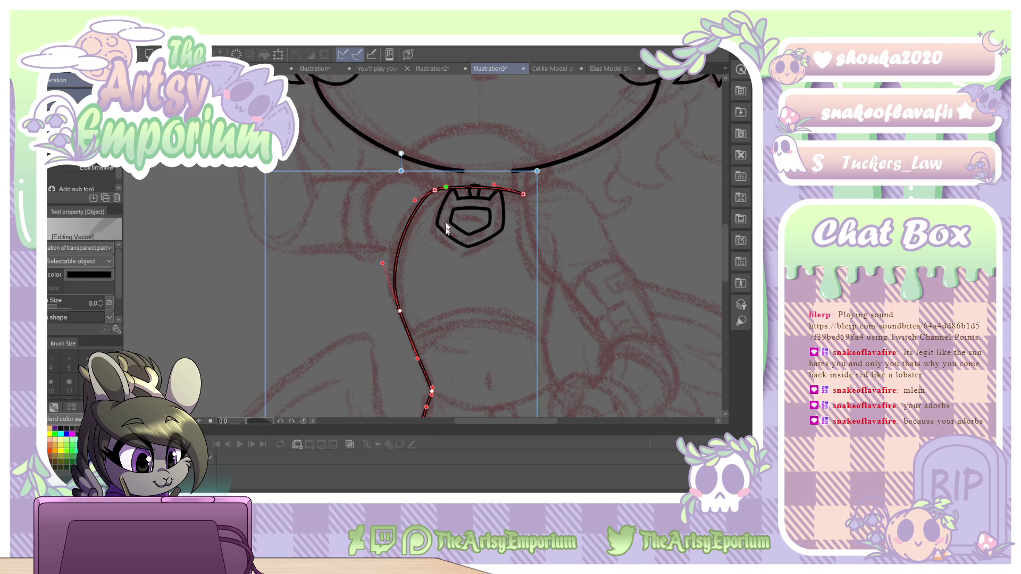
left_click(609, 254)
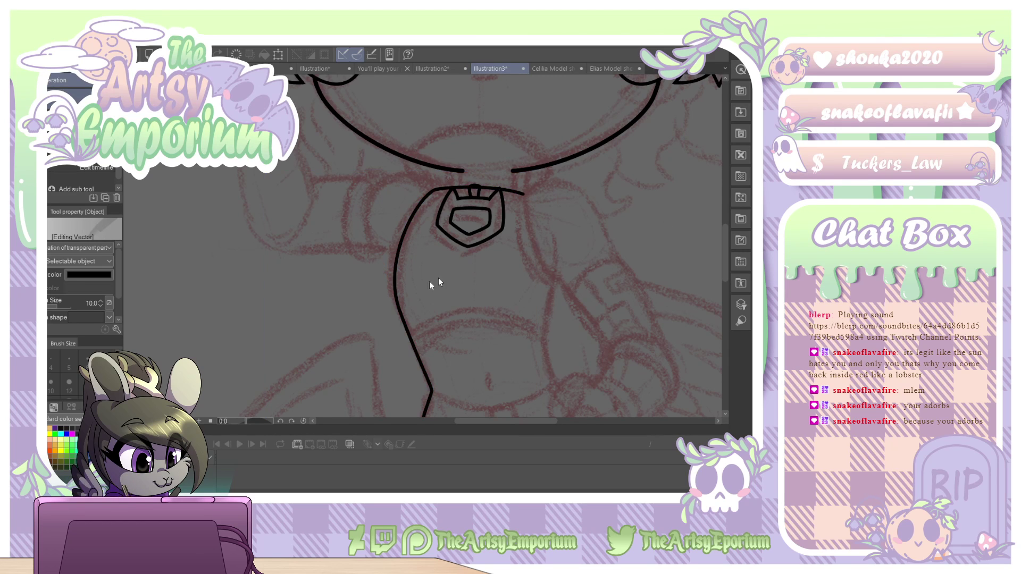
Ink a dome-shaped collar outline with a continuous curve from the neckline's left corner, arching over the chin to its right end.
key("u")
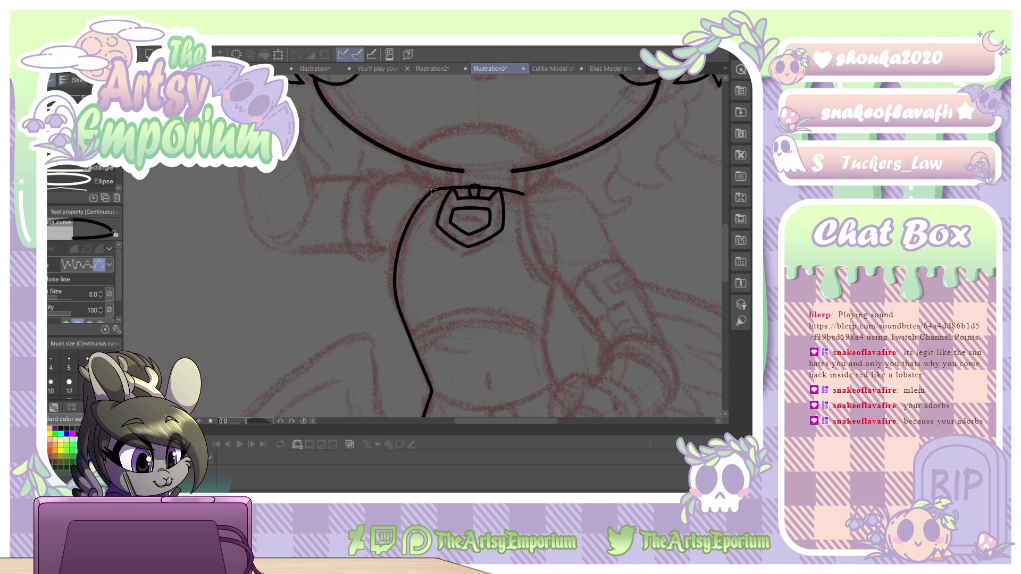
left_click_drag(433, 190, 422, 184)
left_click(402, 165)
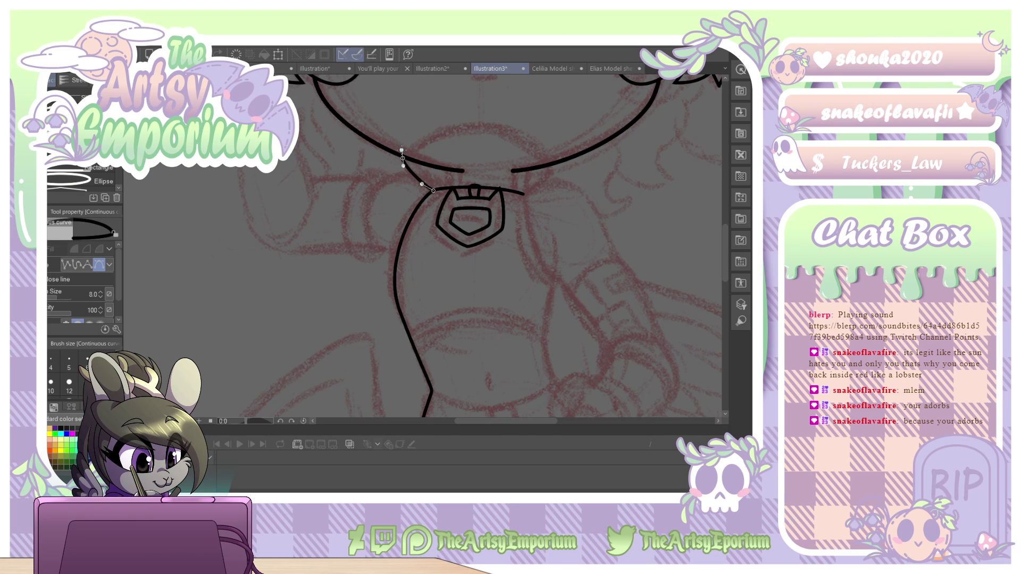
left_click_drag(402, 150, 418, 139)
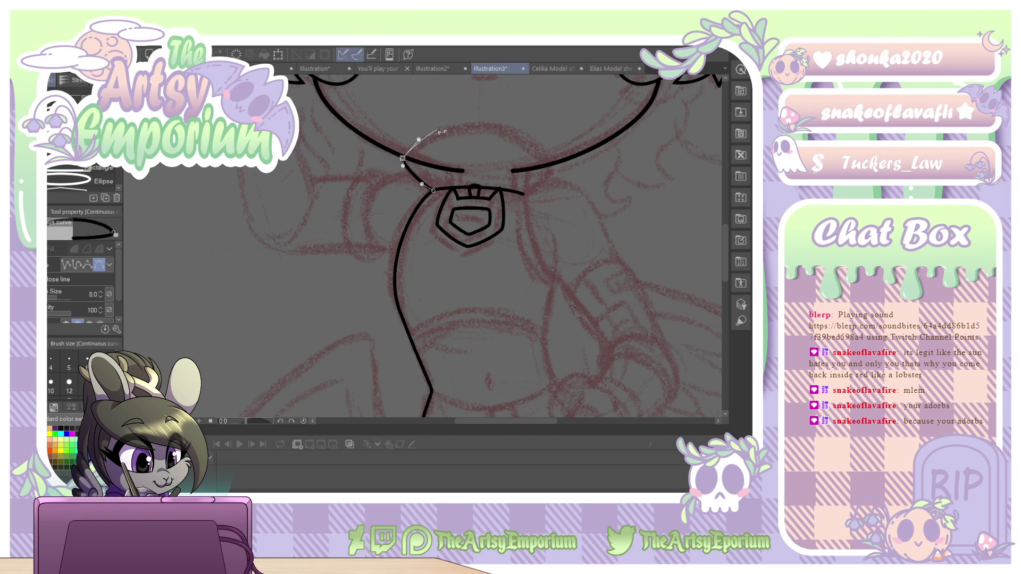
left_click_drag(481, 126, 527, 126)
left_click_drag(558, 169, 561, 172)
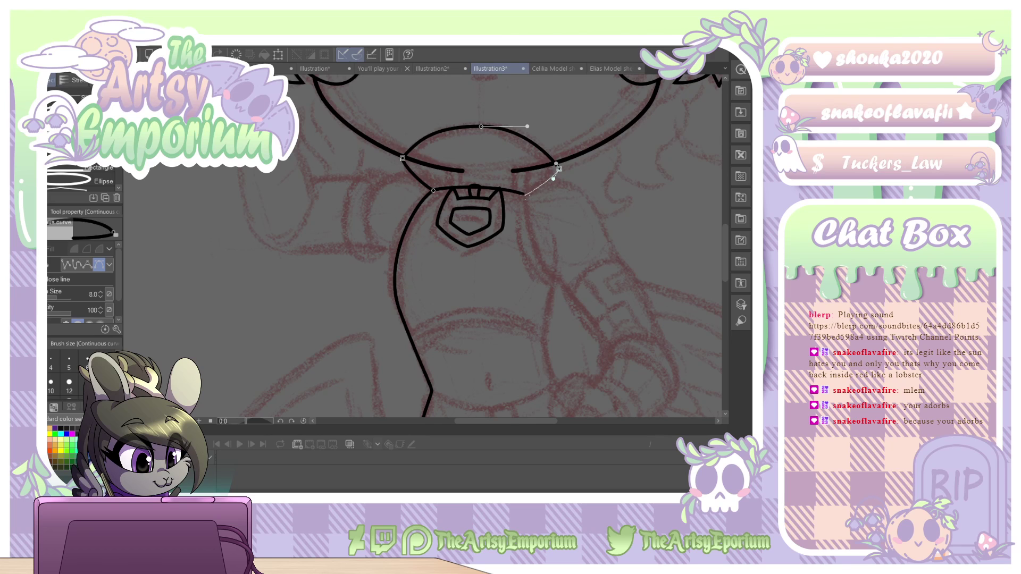
left_click_drag(525, 194, 512, 203)
double_click(525, 194)
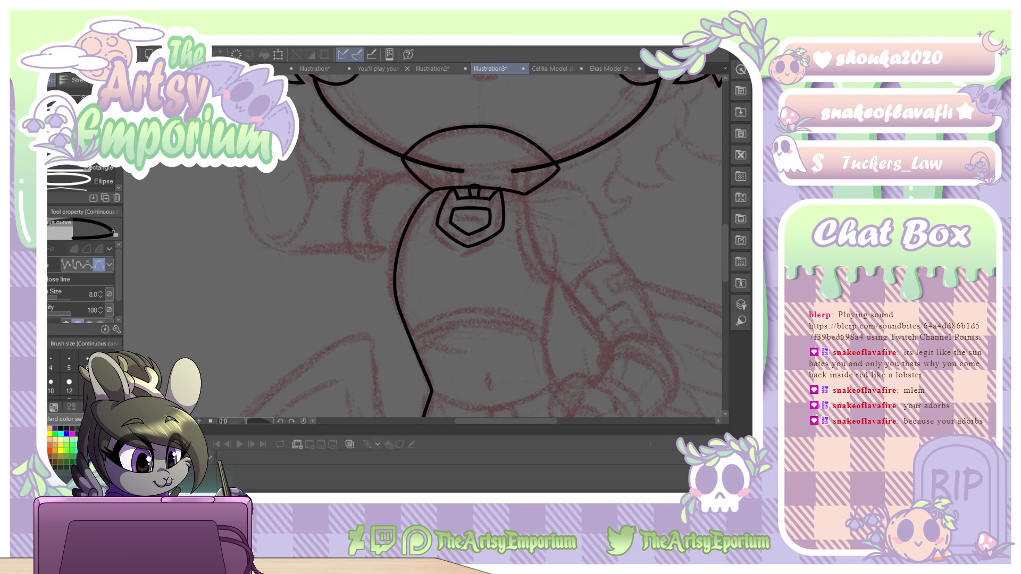
Reshape the collar outline by moving its left corner slightly outward and rounding its top and side curves.
key("o")
left_click(403, 159)
left_click_drag(403, 160, 398, 163)
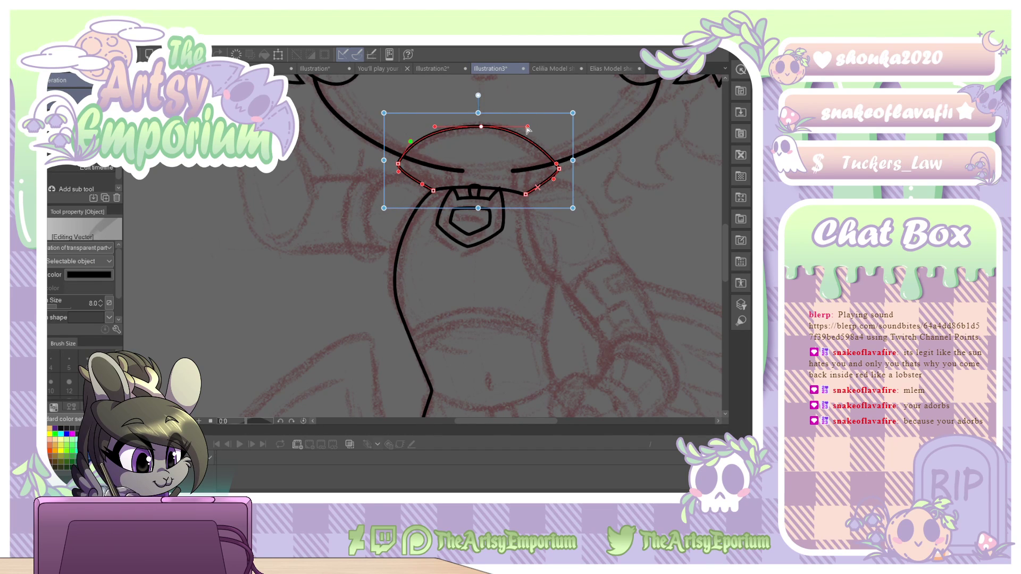
left_click_drag(527, 127, 522, 127)
left_click_drag(423, 184, 420, 188)
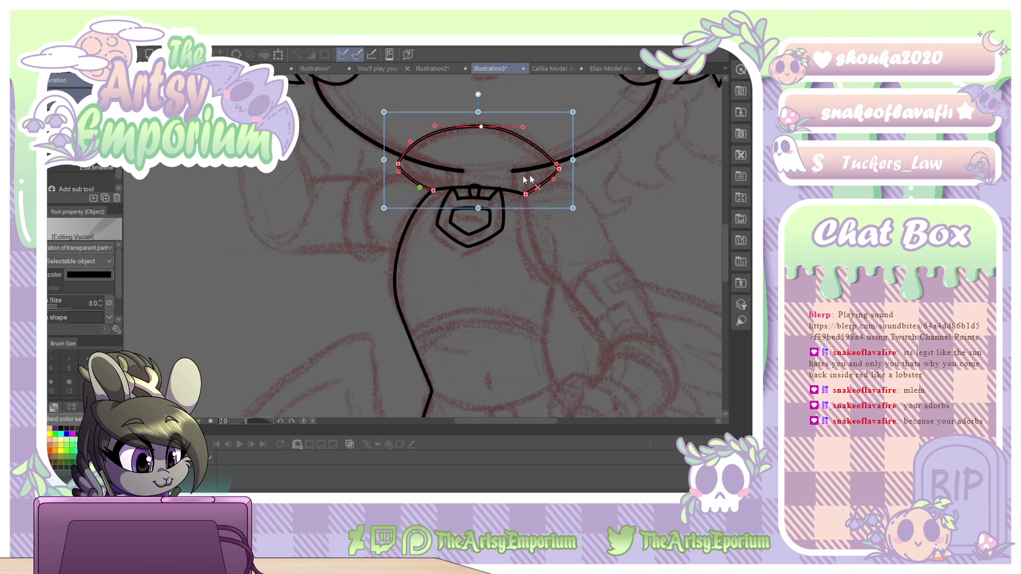
left_click_drag(557, 166, 559, 169)
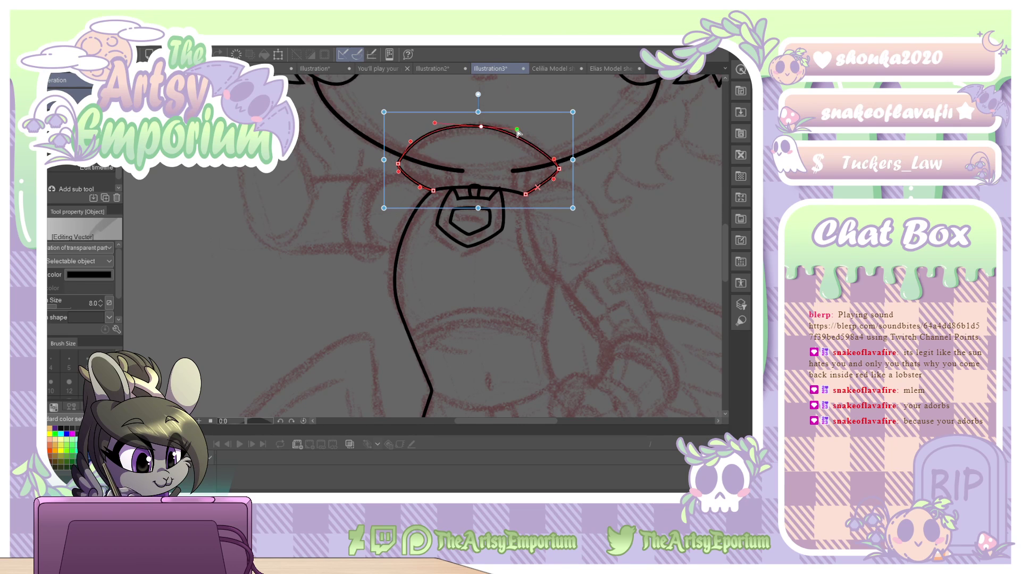
left_click_drag(522, 127, 519, 128)
left_click_drag(537, 187, 552, 154)
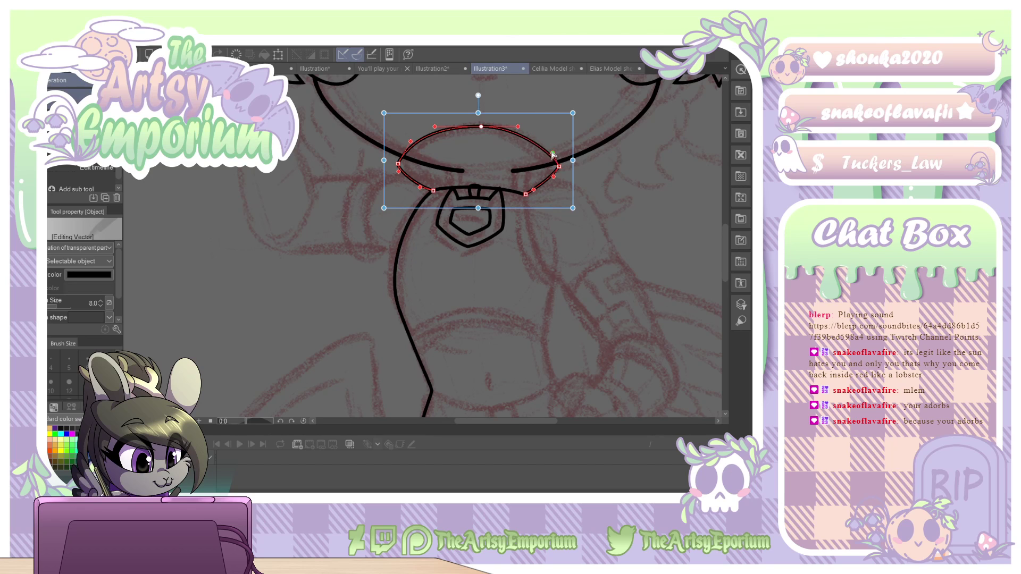
left_click(614, 209)
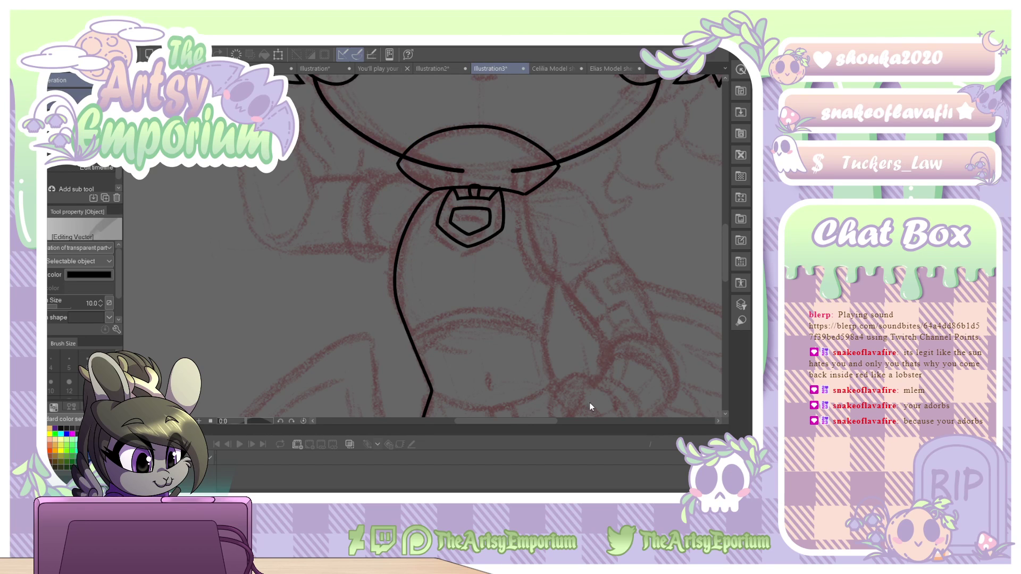
Erase the two jaw line segments that run inside the collar shape.
key("e")
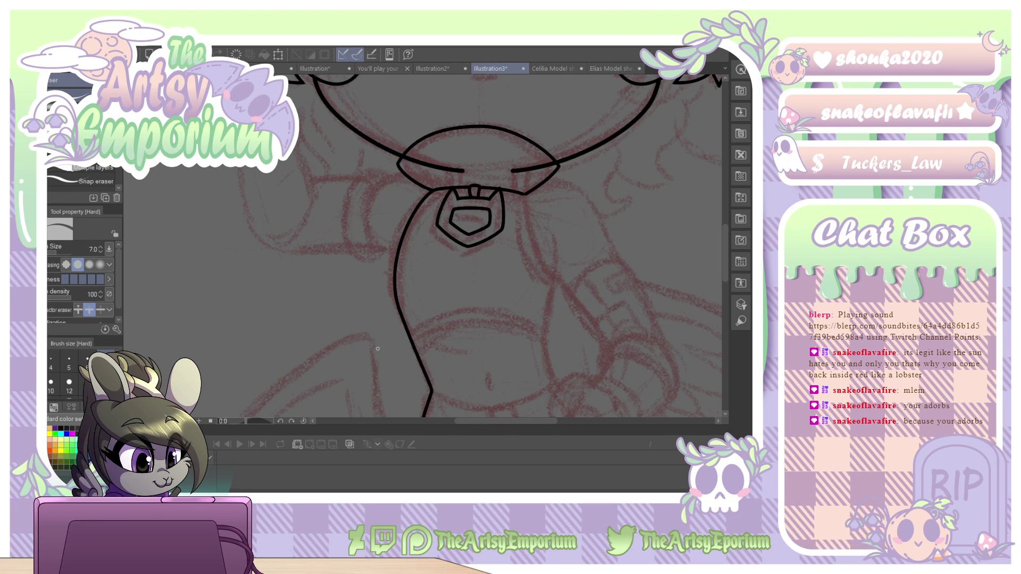
left_click(446, 168)
left_click(518, 171)
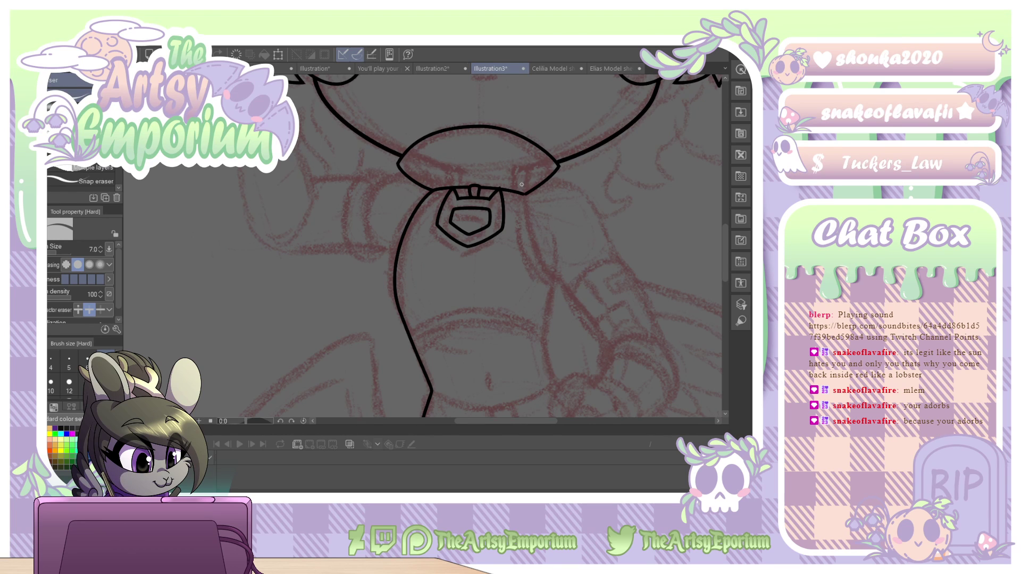
Select both jaw lines and the short face line beside the left eye, and set their brush size to 8.0.
left_click_drag(726, 243, 722, 191)
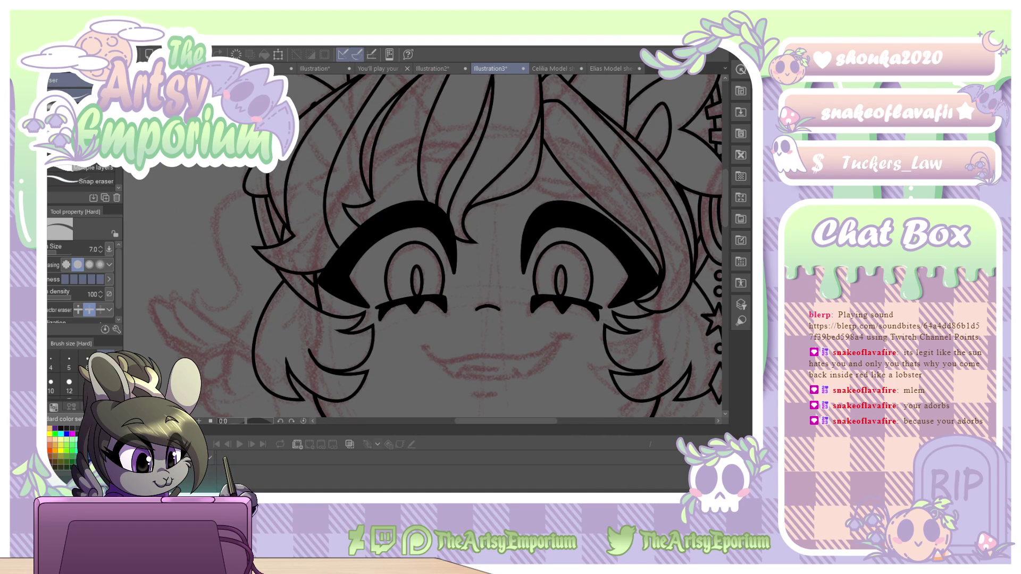
key("o")
left_click(319, 302)
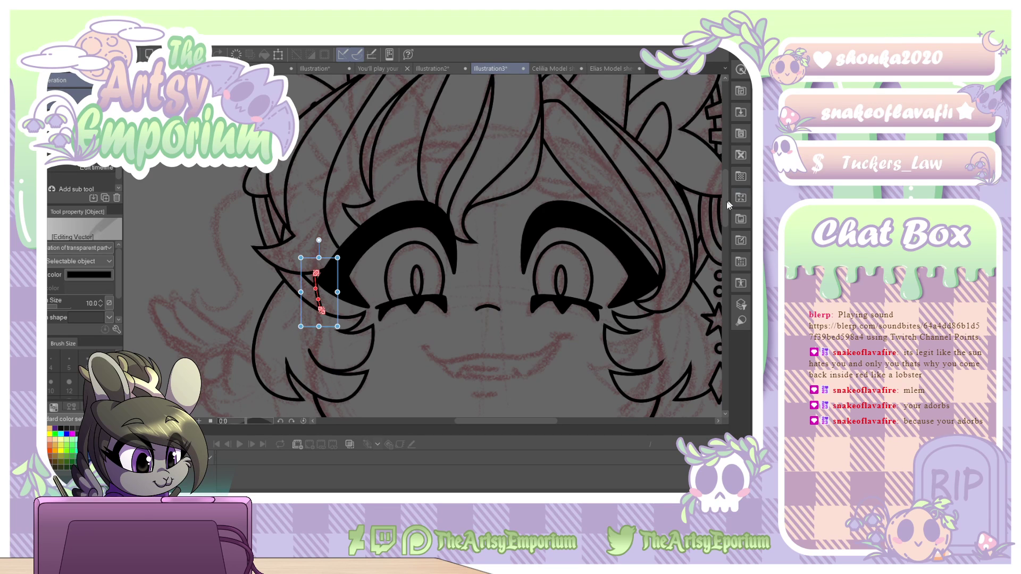
scroll(726, 202, "down", 5)
left_click(371, 321, "shift")
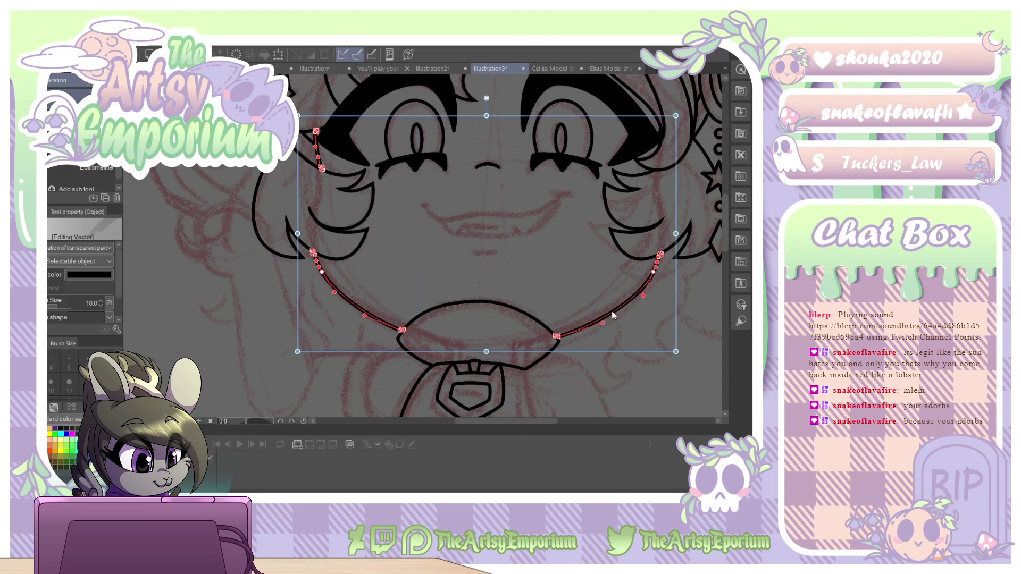
left_click(101, 306)
left_click(101, 305)
left_click(329, 355)
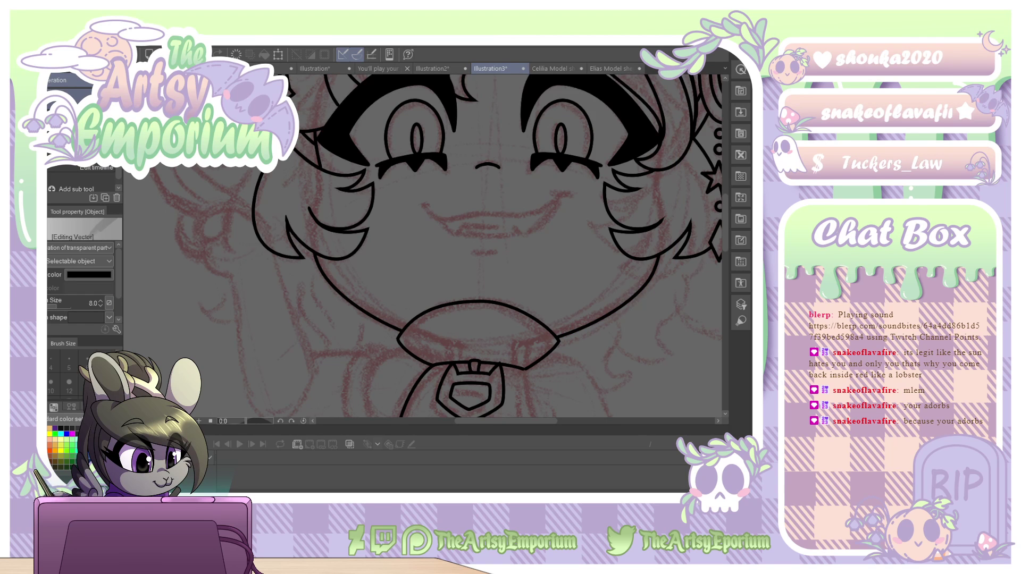
Ink a closed teardrop outline for the first toe of the foot below the inked leg, using a continuous curve.
left_click_drag(697, 269, 611, 456)
left_click_drag(422, 245, 493, 78)
mouse_move(478, 399)
left_mouse_down()
mouse_move(433, 80)
mouse_move(441, 237)
mouse_move(443, 77)
left_mouse_up()
left_click_drag(405, 320, 481, 258)
key("u")
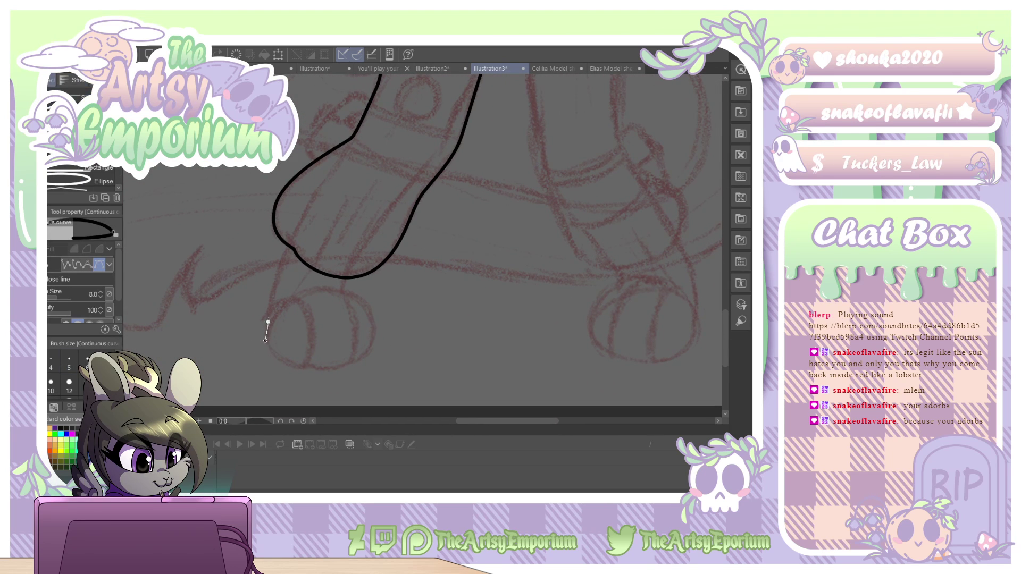
left_click(283, 301)
left_click_drag(308, 366, 329, 357)
left_click(266, 341)
Round the pointed top of the first toe outline by adjusting its curve handles.
key("r")
left_click_drag(329, 278, 331, 287)
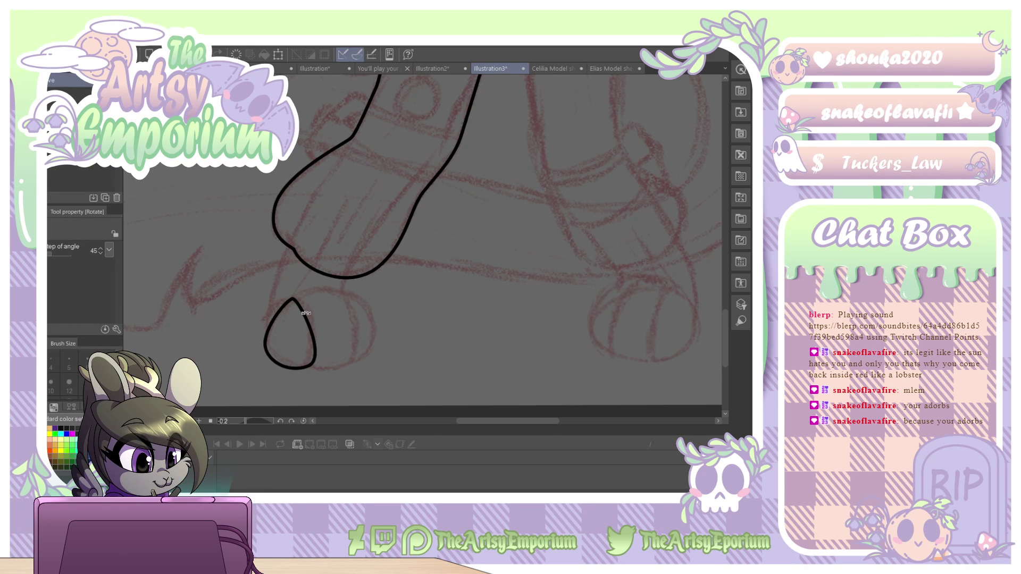
key("o")
left_click(310, 328)
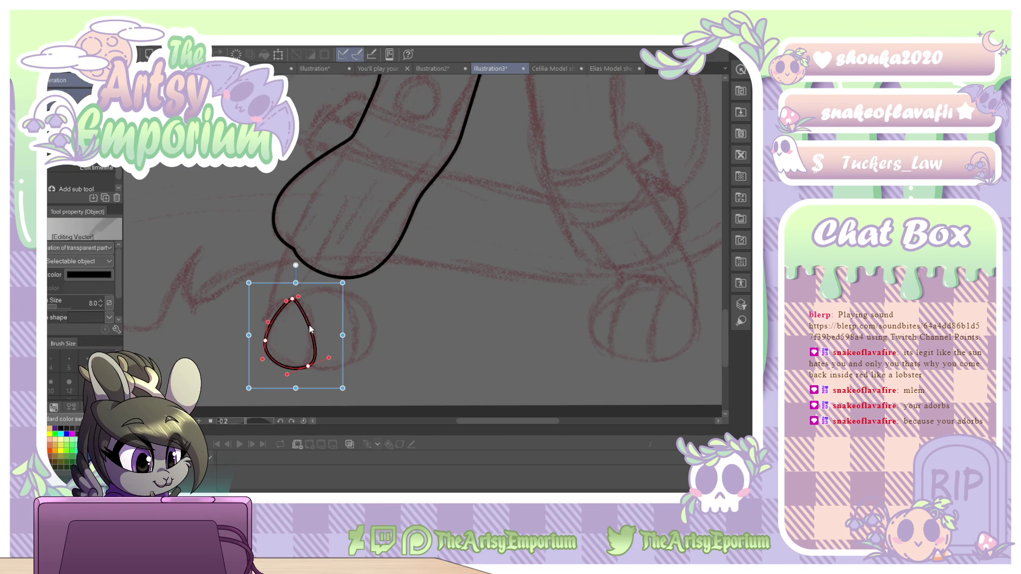
mouse_move(298, 301)
left_mouse_down()
mouse_move(314, 296)
mouse_move(282, 301)
left_mouse_up()
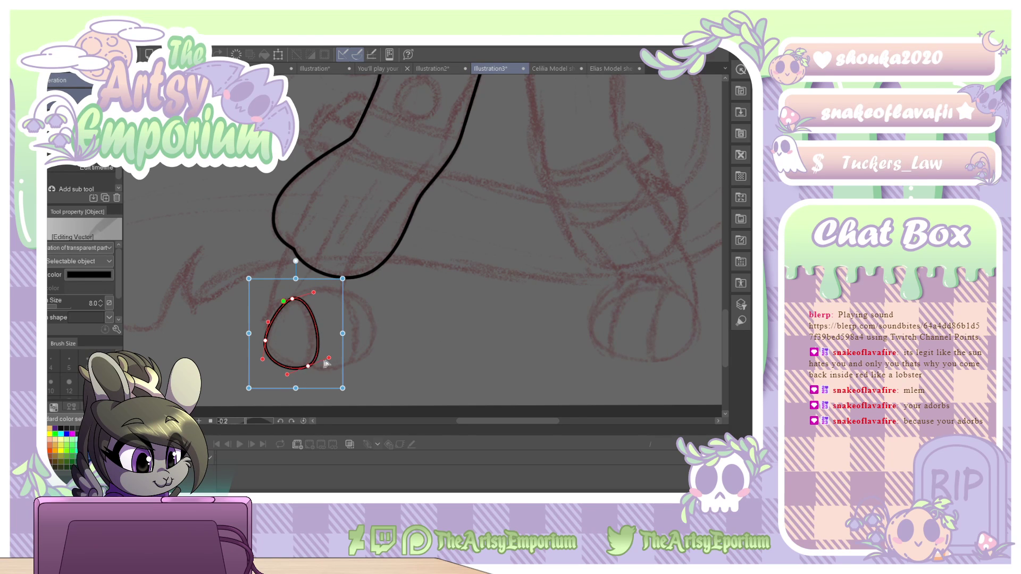
Duplicate the toe outline to its right and reshape the copy into a wider, rounder middle toe.
left_click_drag(343, 367, 378, 361)
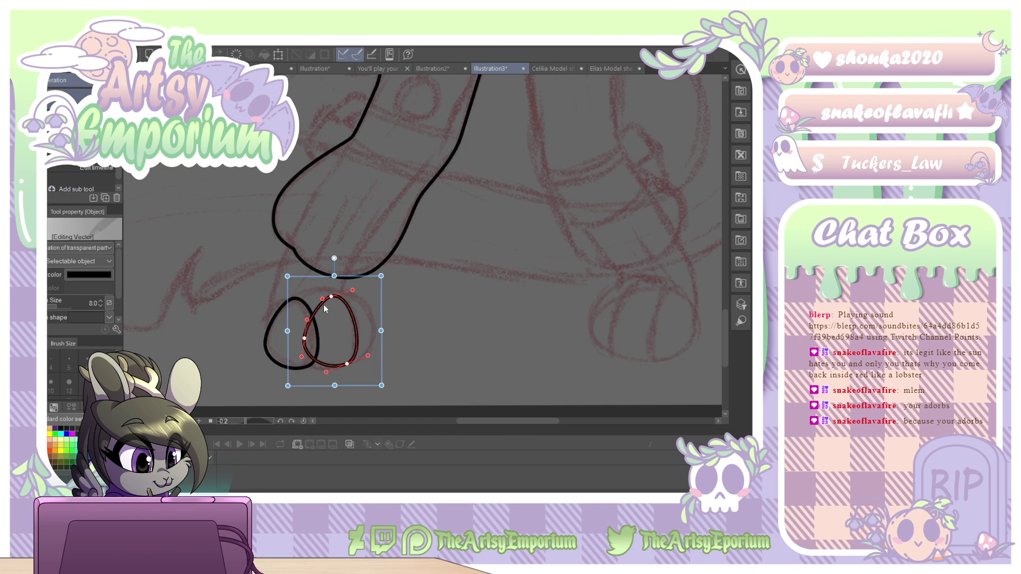
mouse_move(322, 298)
left_mouse_down()
mouse_move(292, 302)
mouse_move(329, 294)
left_mouse_up()
left_click_drag(305, 338, 286, 341)
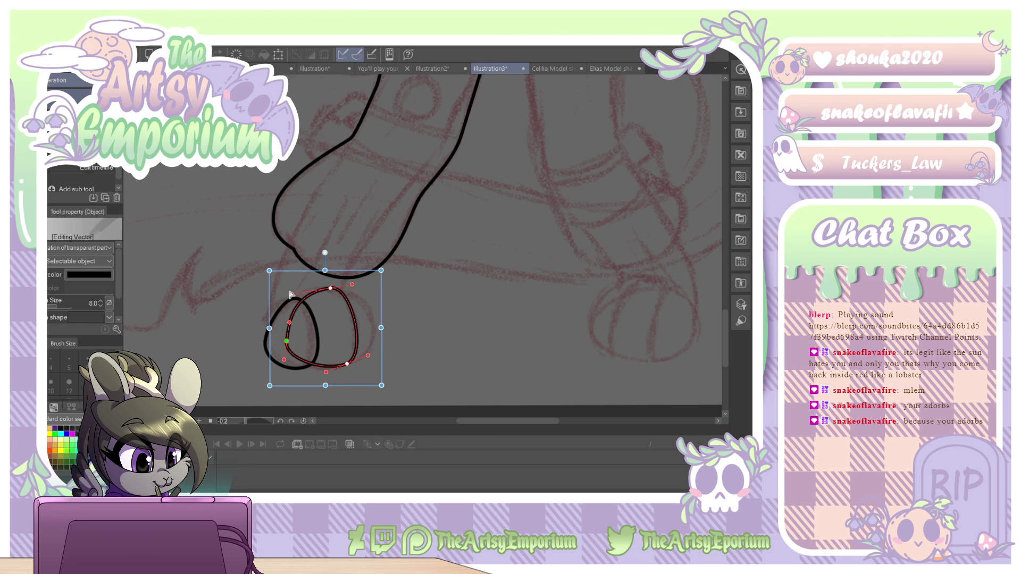
mouse_move(291, 295)
left_mouse_down()
mouse_move(273, 300)
mouse_move(329, 285)
mouse_move(286, 295)
left_mouse_up()
left_click_drag(348, 285, 352, 288)
left_click_drag(286, 343, 280, 293)
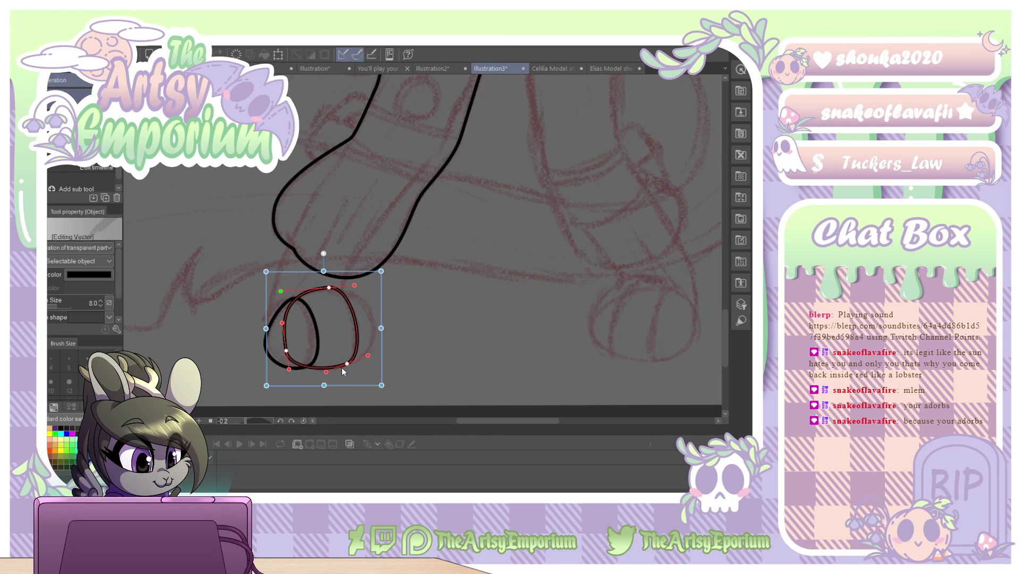
Duplicate the first toe outline over the sketched third toe and reshape the copy to its narrow curved form.
left_click(318, 345)
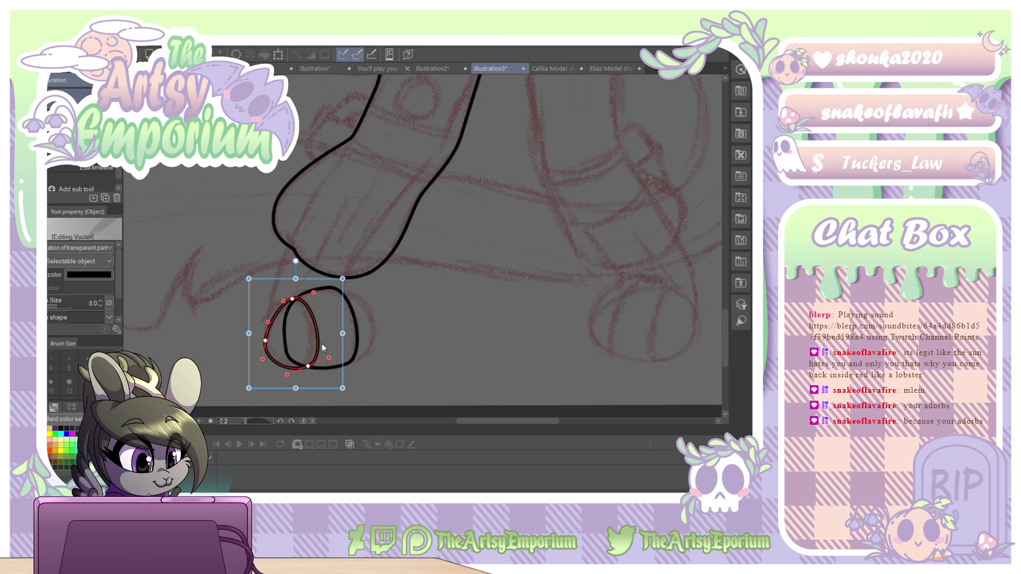
left_click_drag(342, 352, 394, 345)
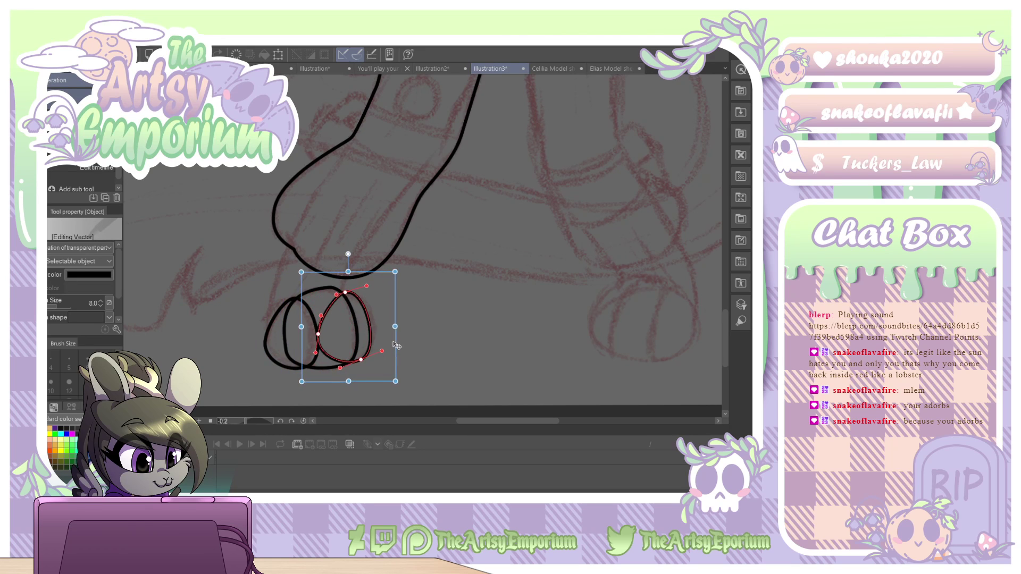
left_click_drag(343, 292, 336, 291)
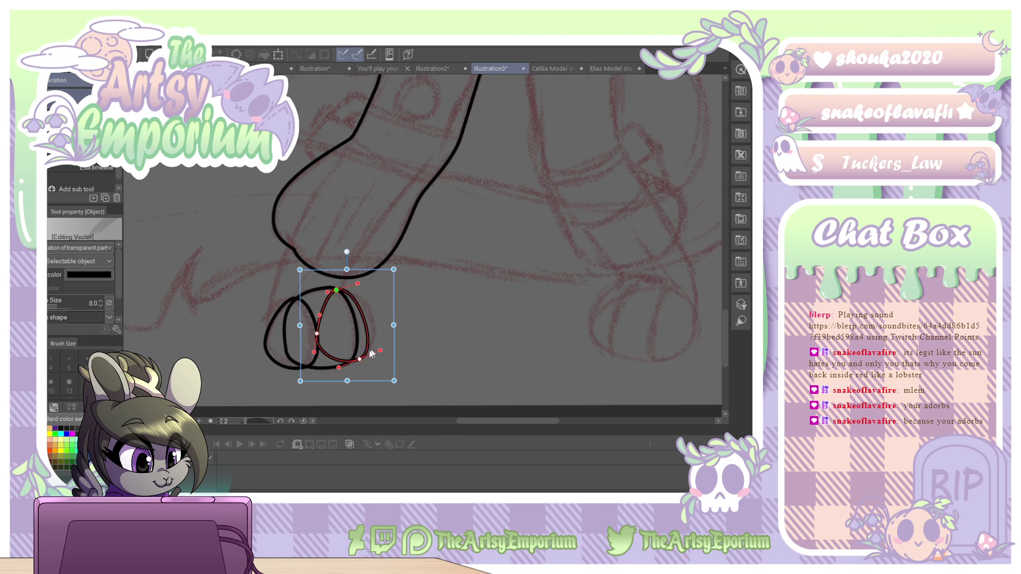
left_click_drag(317, 334, 354, 363)
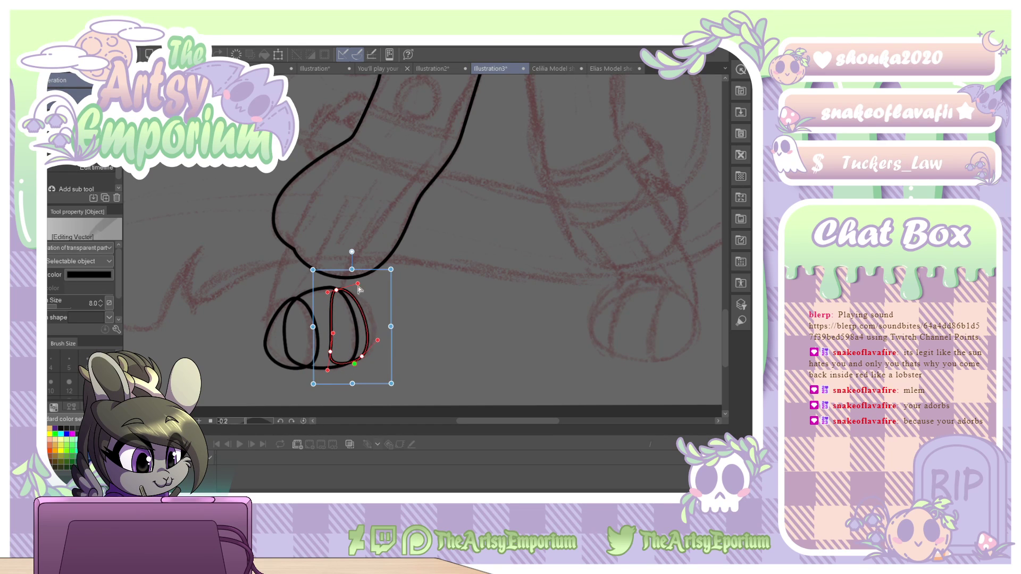
left_click_drag(358, 284, 371, 287)
left_click_drag(377, 340, 376, 334)
Refine the curve handles of the middle and third toes so both outlines follow the sketch.
left_click(353, 314)
left_click_drag(353, 286, 355, 289)
left_click_drag(281, 285, 333, 291)
left_click_drag(281, 323, 361, 302)
left_click_drag(368, 355, 362, 360)
left_click(424, 333)
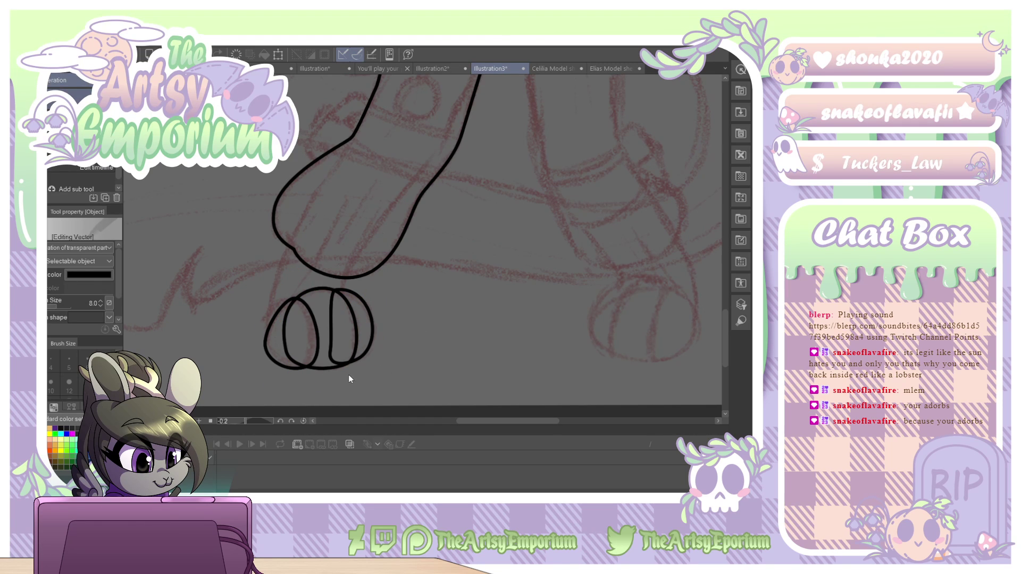
Erase the overlapping toe lines so the three toes sit behind one another, undoing stray strokes.
key("e")
left_click(290, 330)
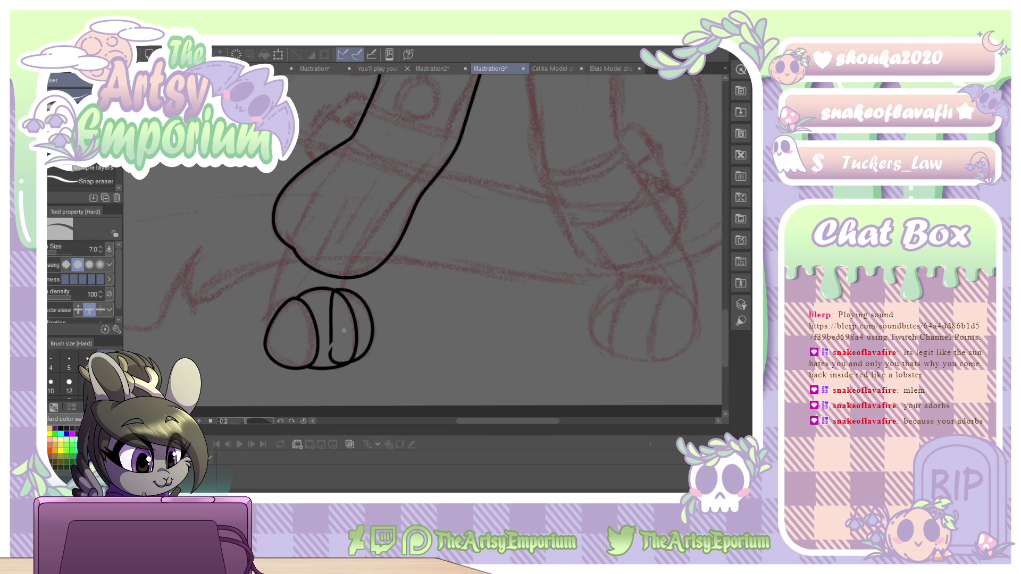
left_click(331, 319)
left_click_drag(343, 281, 342, 286)
key("ctrl+z")
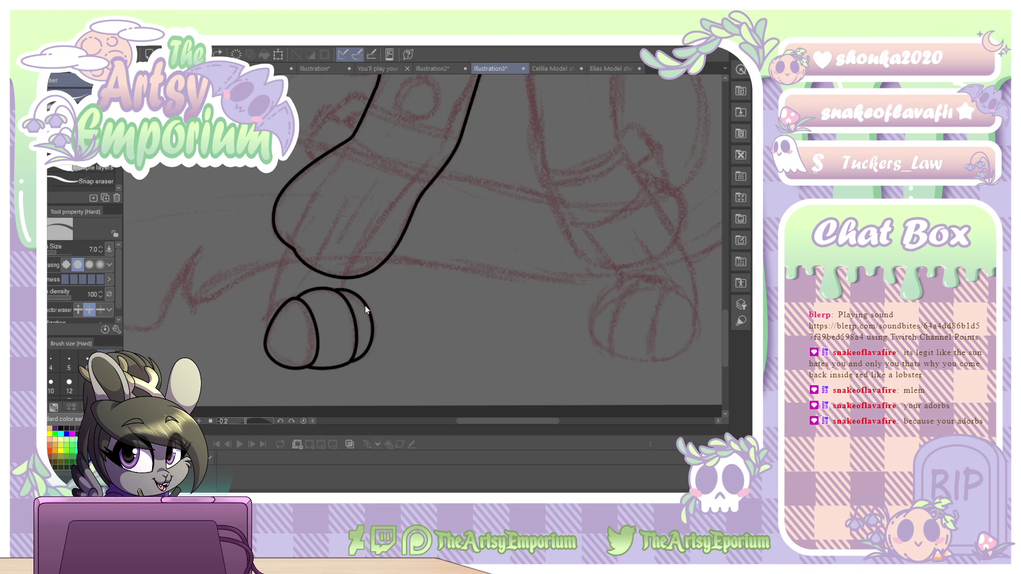
left_click(345, 290)
key("ctrl+z")
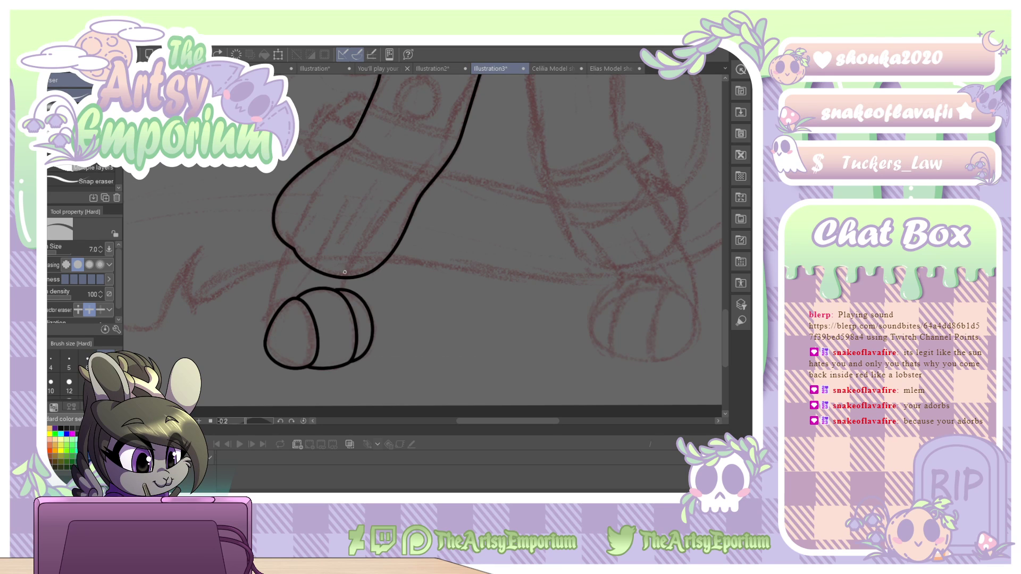
Ink a short line joining the leg's lower edge to the toes and a long foot side line down to the first toe.
key("p")
left_click_drag(345, 274, 341, 293)
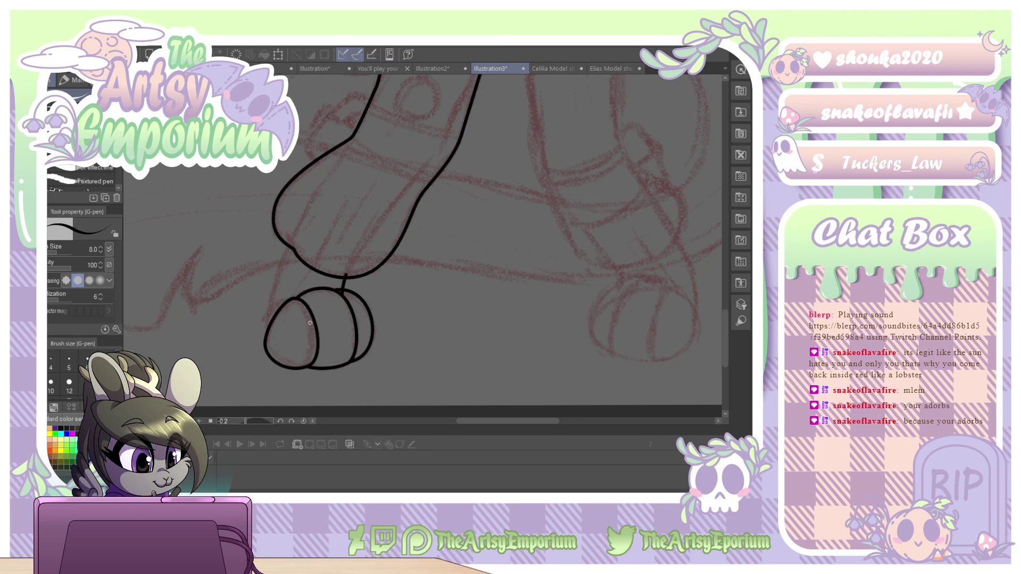
left_click_drag(288, 241, 264, 318)
key("ctrl+z")
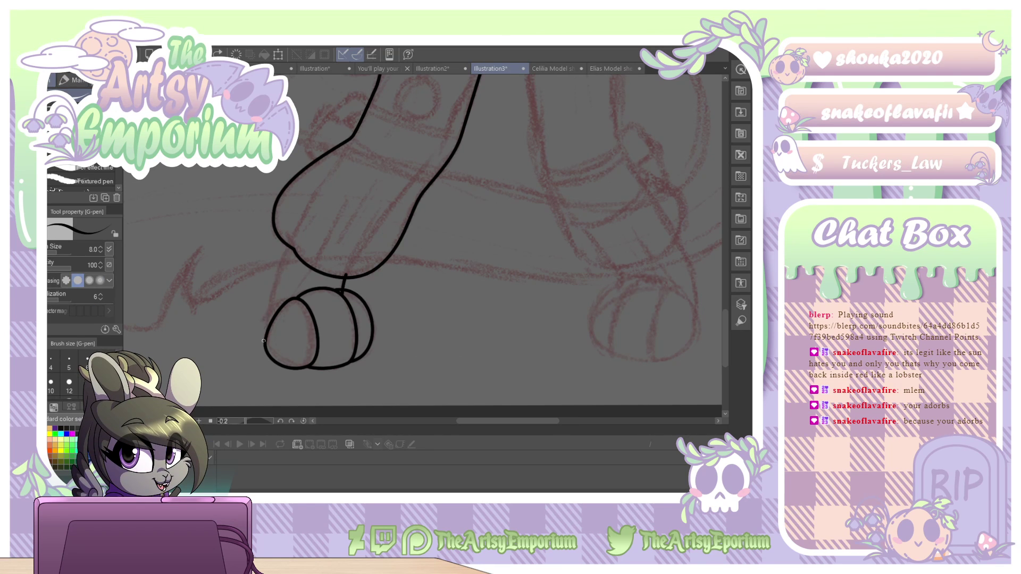
left_click_drag(298, 218, 265, 335)
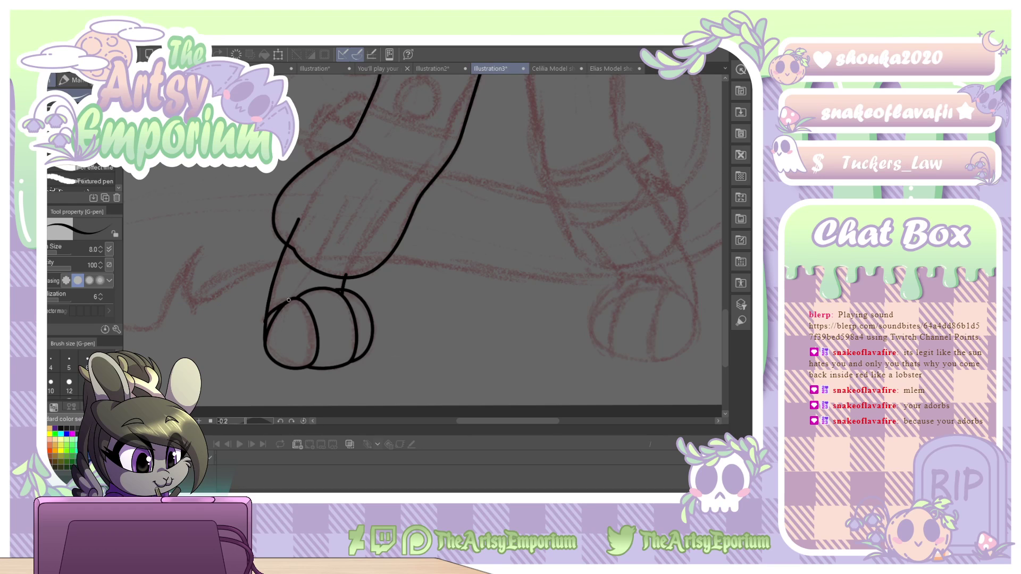
left_click_drag(267, 317, 291, 299)
Erase the end of the foot side line that runs inside the leg outline.
key("e")
left_click_drag(298, 222, 287, 245)
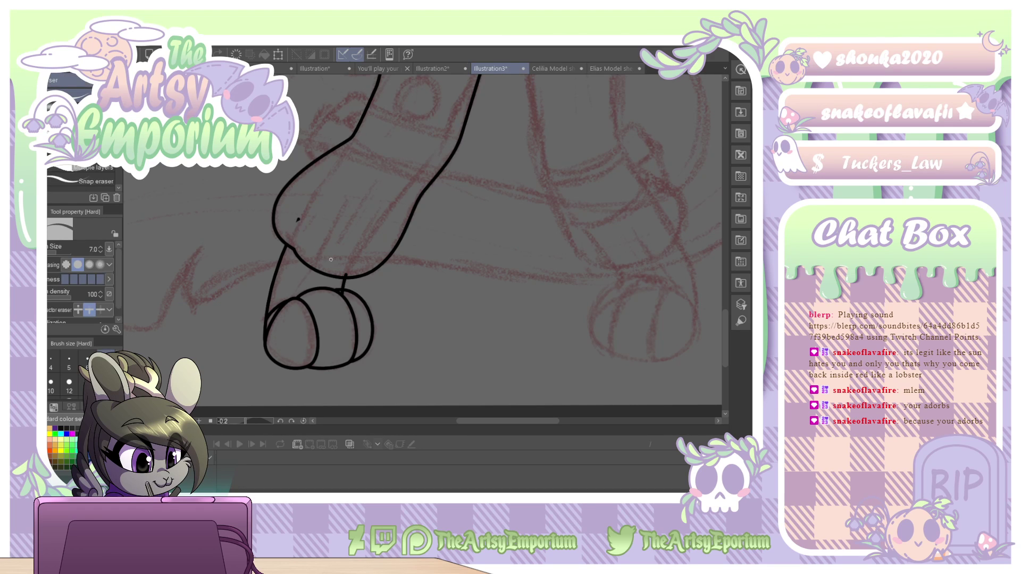
left_click(298, 219)
Ink a curved band line across the leg between its two side outlines, using a continuous curve.
mouse_move(611, 223)
left_mouse_down()
mouse_move(583, 298)
mouse_move(542, 362)
mouse_move(597, 316)
mouse_move(611, 242)
left_mouse_up()
left_click_drag(596, 317, 610, 240)
key("p")
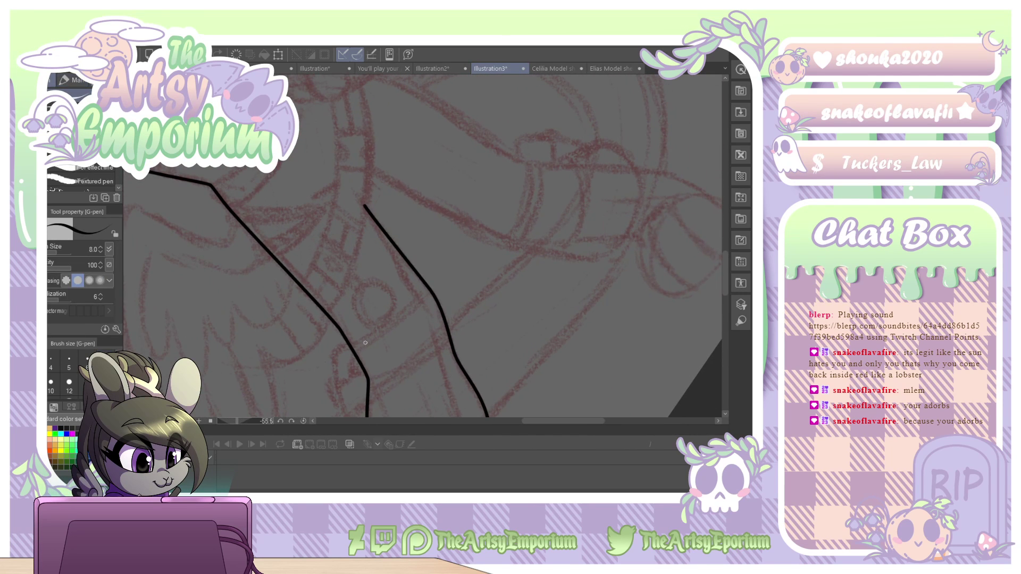
left_click_drag(350, 345, 424, 284)
key("ctrl+z")
key("u")
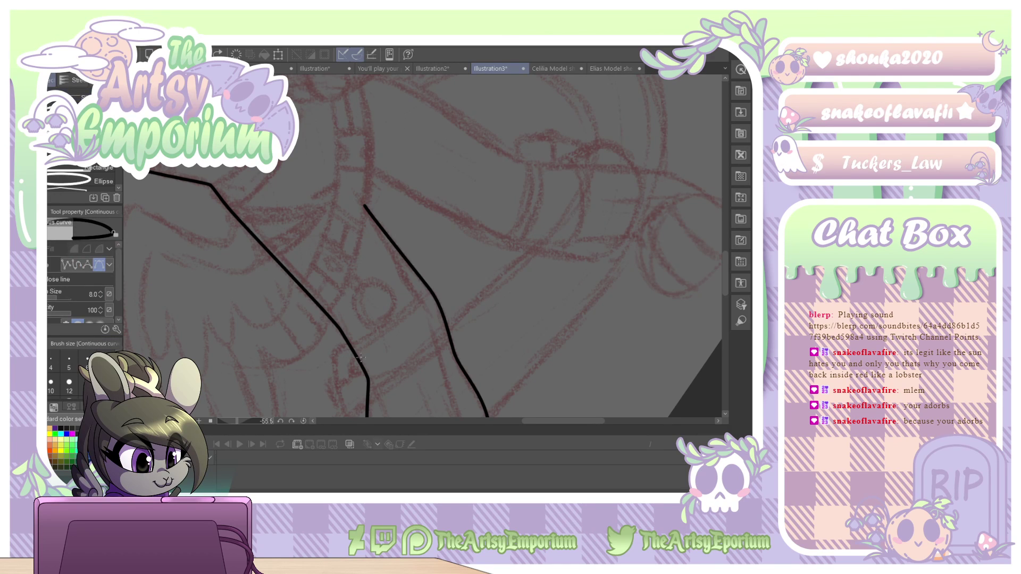
left_click(351, 345)
left_click(424, 287)
left_click_drag(428, 280, 437, 260)
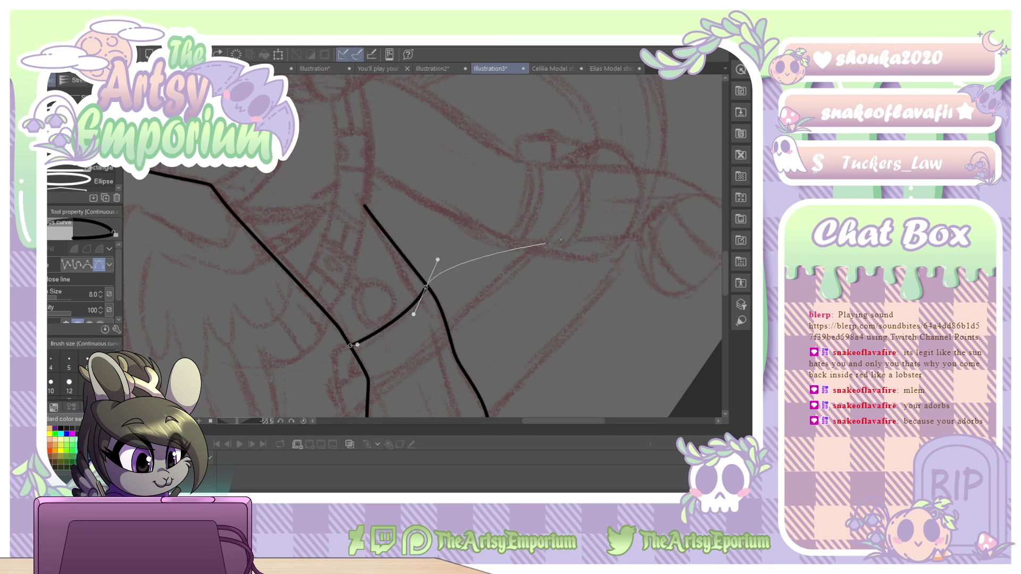
key("Return")
Extend both ends of the band curve slightly past the leg outline and duplicate it just below as a parallel line.
key("o")
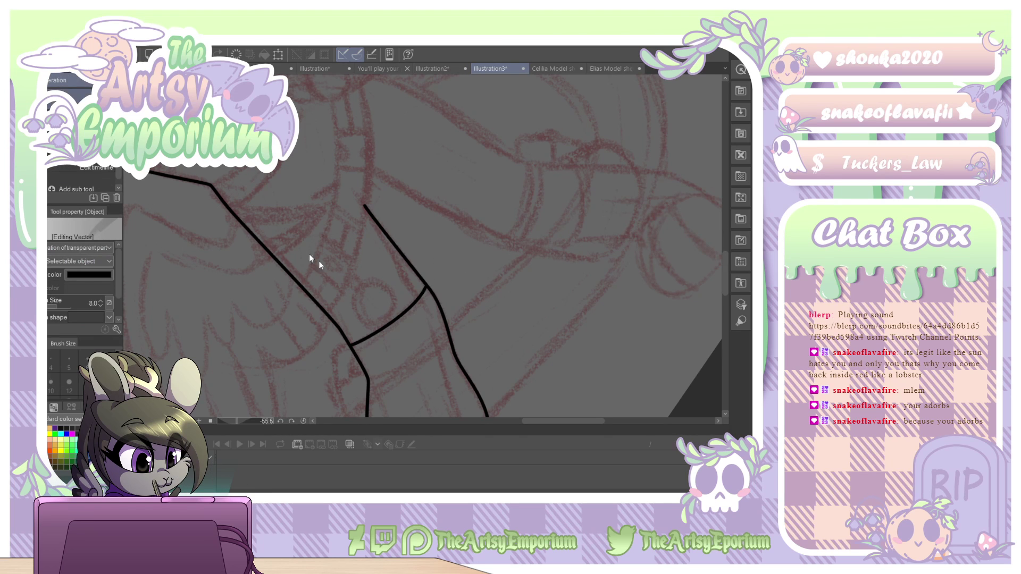
left_click(372, 336)
left_click_drag(357, 344, 363, 345)
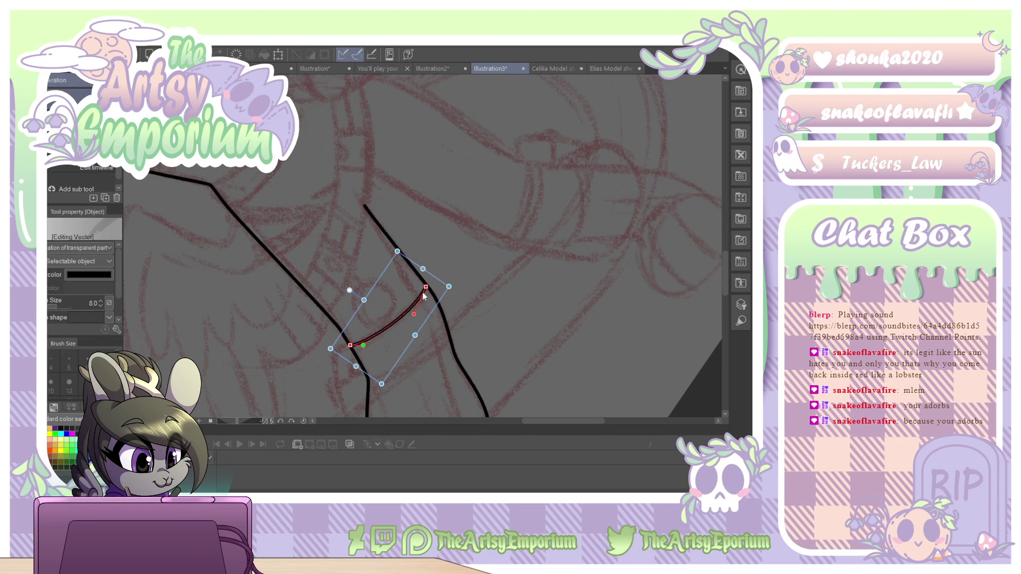
left_click_drag(425, 289, 426, 287)
left_click_drag(349, 346, 360, 347)
left_click_drag(426, 284, 417, 311)
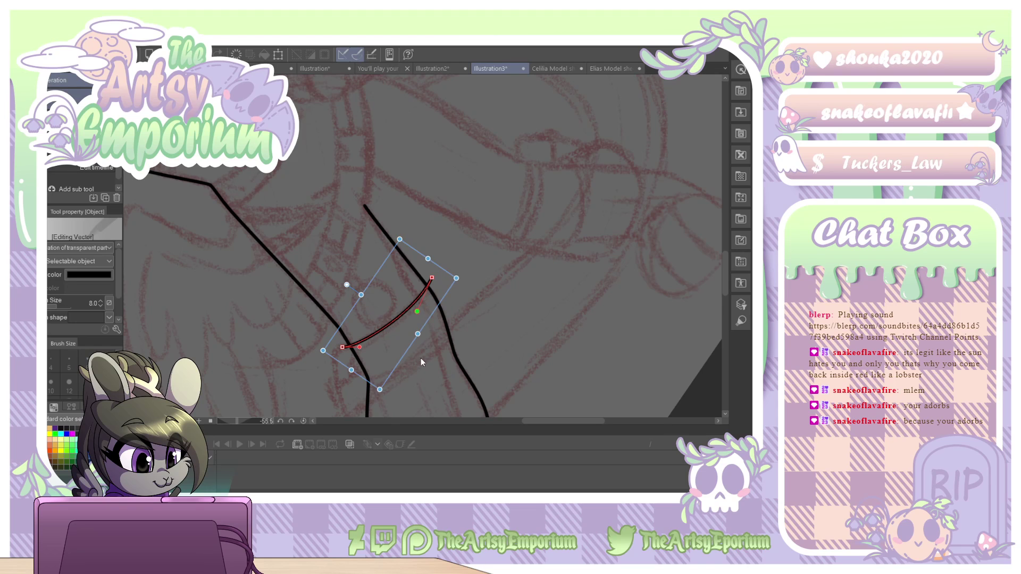
left_click_drag(410, 352, 415, 358)
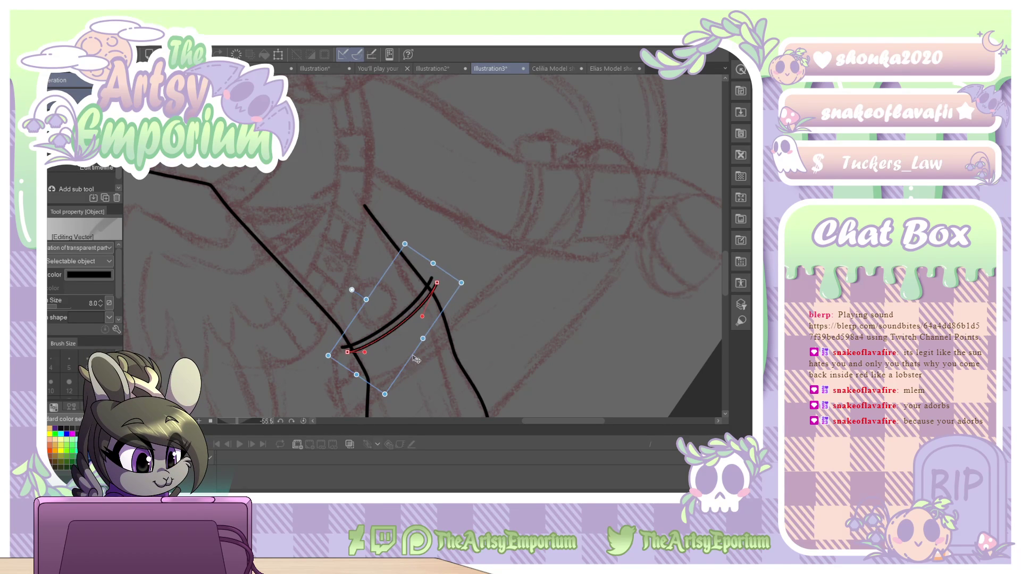
Copy the pair of band lines, move the copy farther down the leg and rotate it to match the sketched band.
left_click(394, 321, "shift")
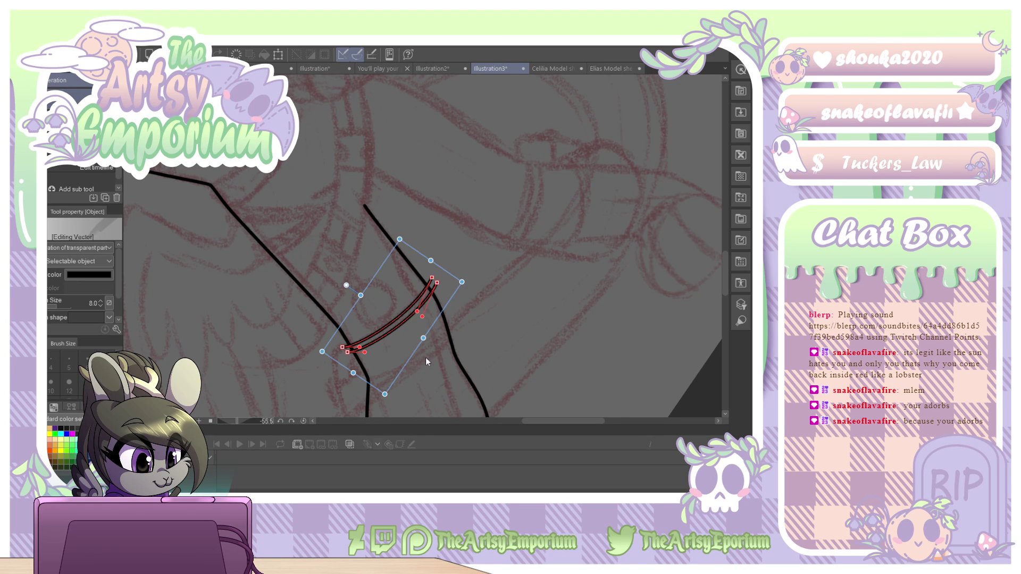
key("ctrl+c")
key("ctrl+v")
left_click_drag(413, 361, 435, 397)
left_click_drag(490, 323, 494, 338)
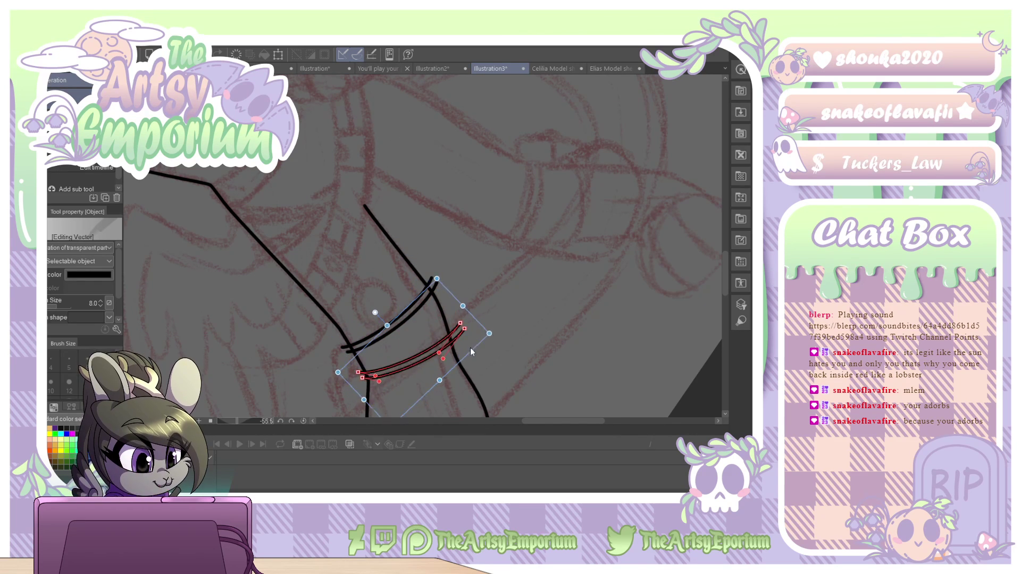
left_click(471, 354)
left_click(429, 358)
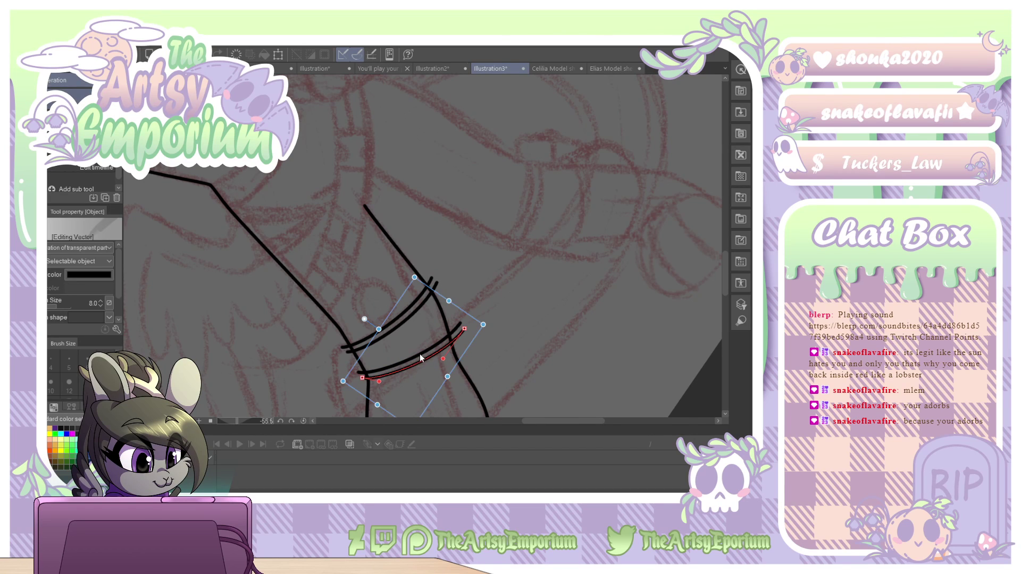
left_click(420, 353, "shift")
left_click_drag(466, 345, 468, 349)
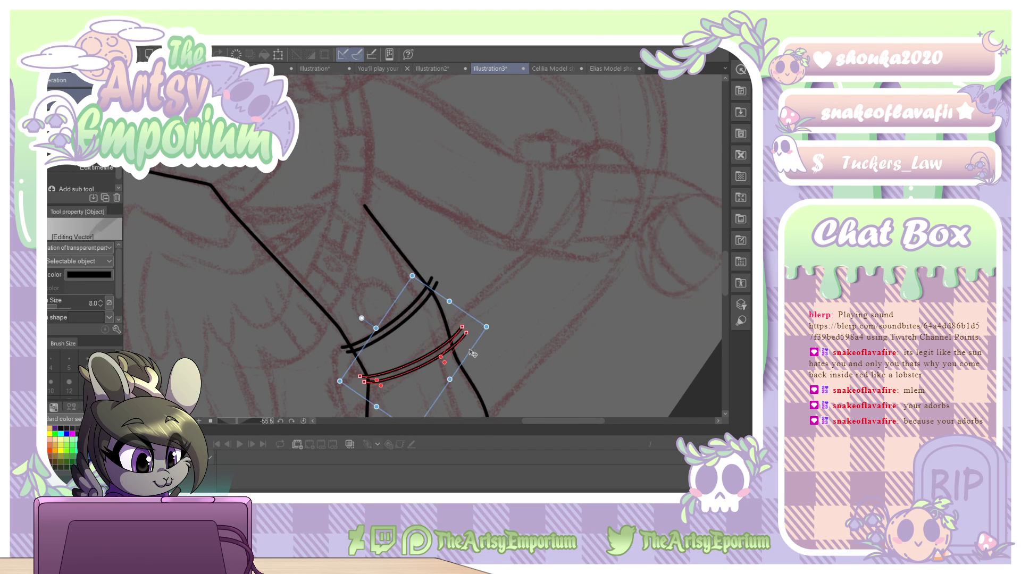
left_click(503, 347)
Reset the canvas rotation, select all four band lines and duplicate them onto the other sketched leg.
key("e")
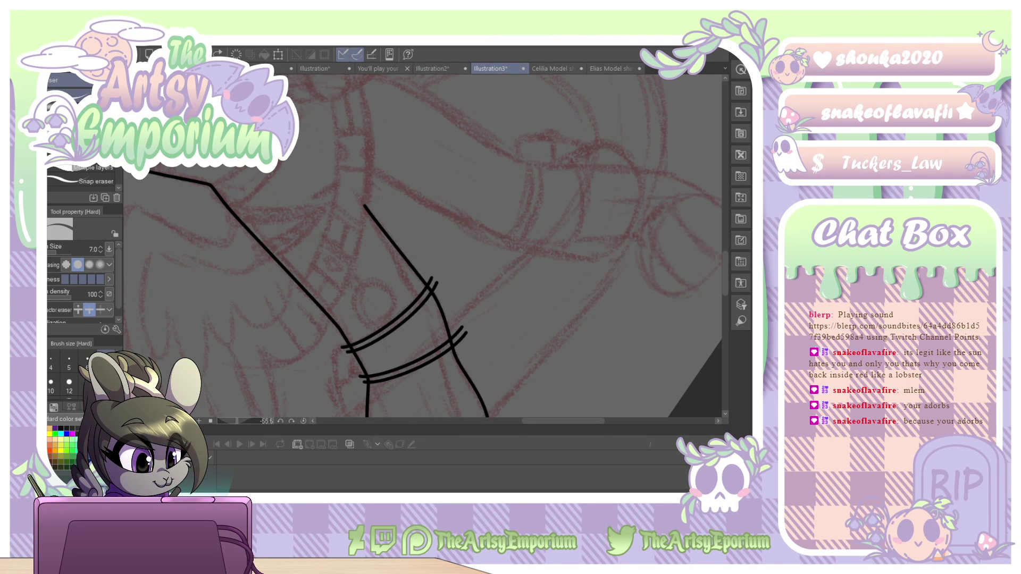
key("ctrl+at")
key("o")
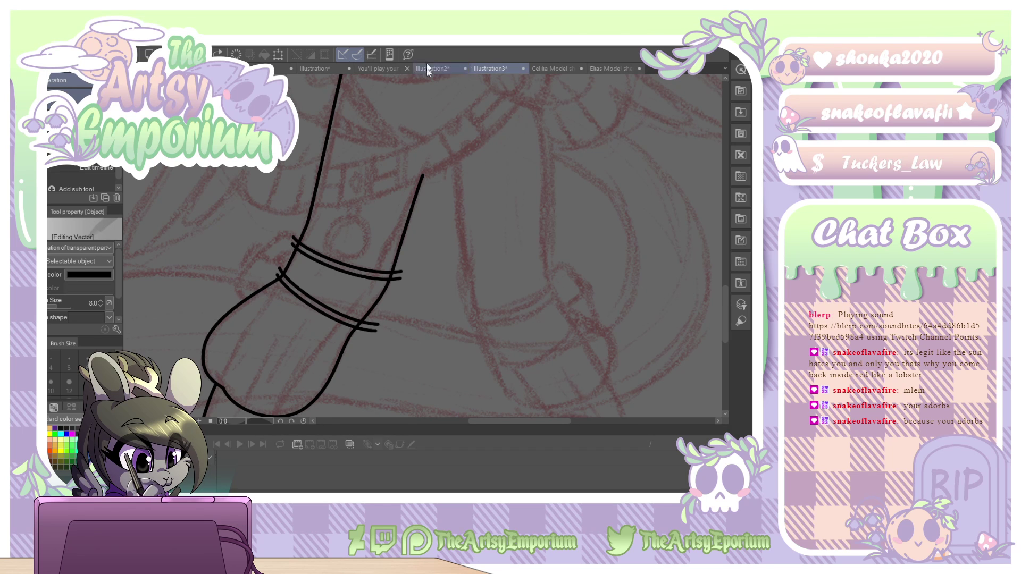
left_click(361, 279)
left_click(361, 280, "shift")
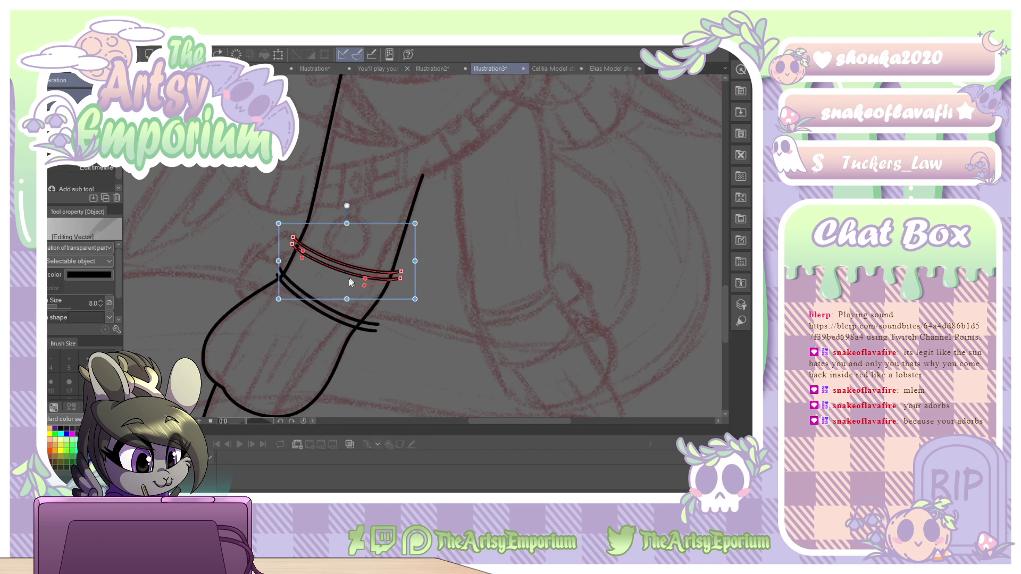
left_click(328, 319, "shift")
left_click(328, 317, "shift")
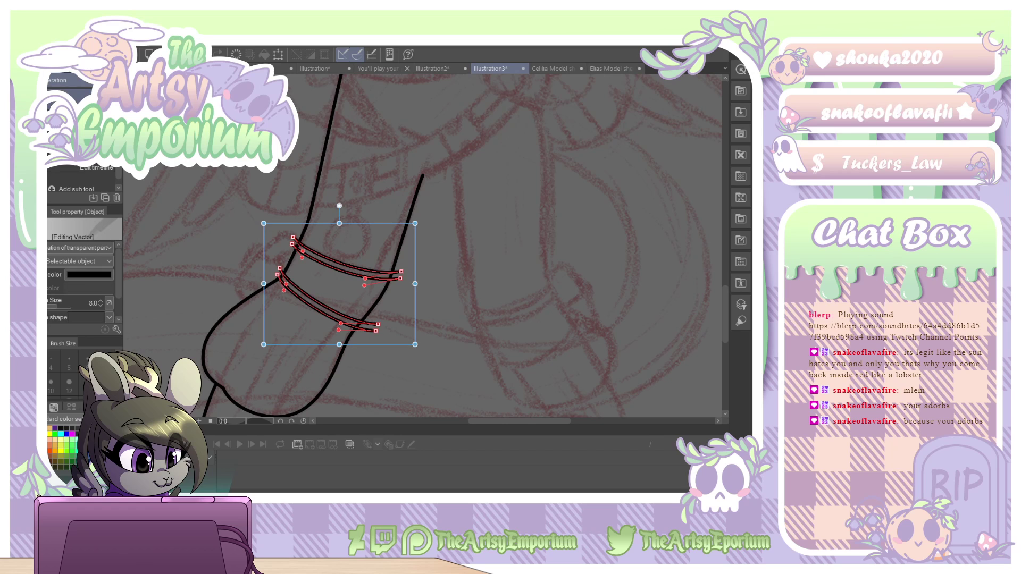
mouse_move(379, 348)
left_mouse_down()
mouse_move(552, 369)
mouse_move(551, 360)
left_mouse_up()
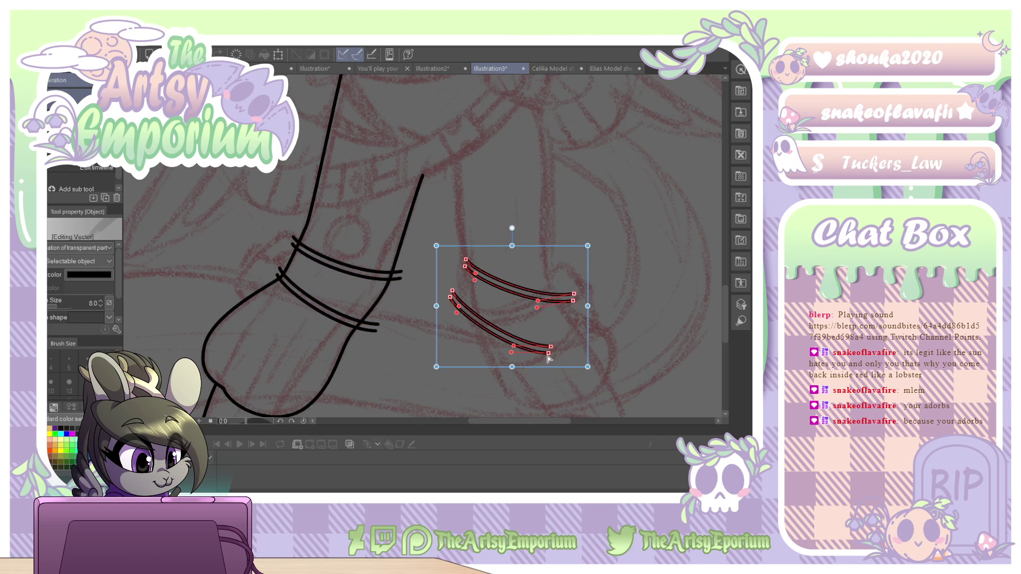
Flip the copied band lines horizontally, move them down onto the other sketched leg and rotate them slightly to match its bands.
key("ctrl+t")
left_click(59, 253)
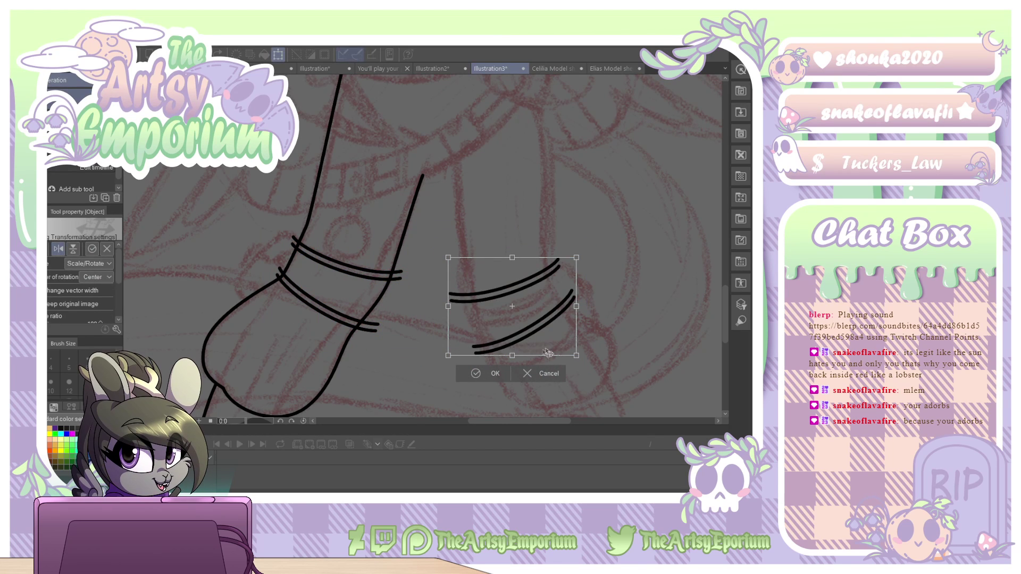
mouse_move(554, 359)
left_mouse_down()
mouse_move(572, 375)
mouse_move(572, 392)
mouse_move(562, 382)
left_mouse_up()
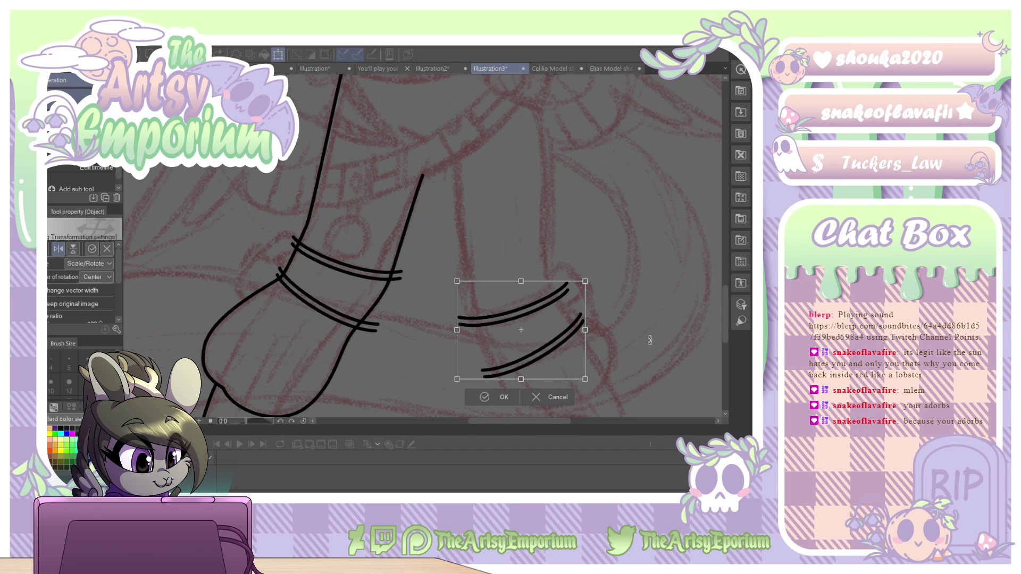
left_click_drag(650, 340, 655, 327)
left_click(511, 396)
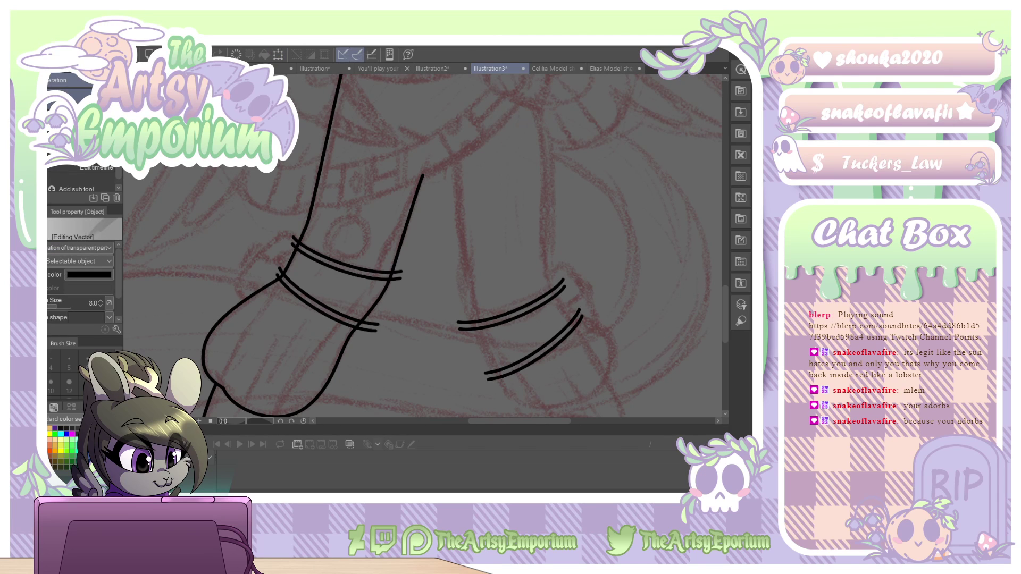
Erase the ends of the band lines that stick out past both outlines of the inked leg.
key("e")
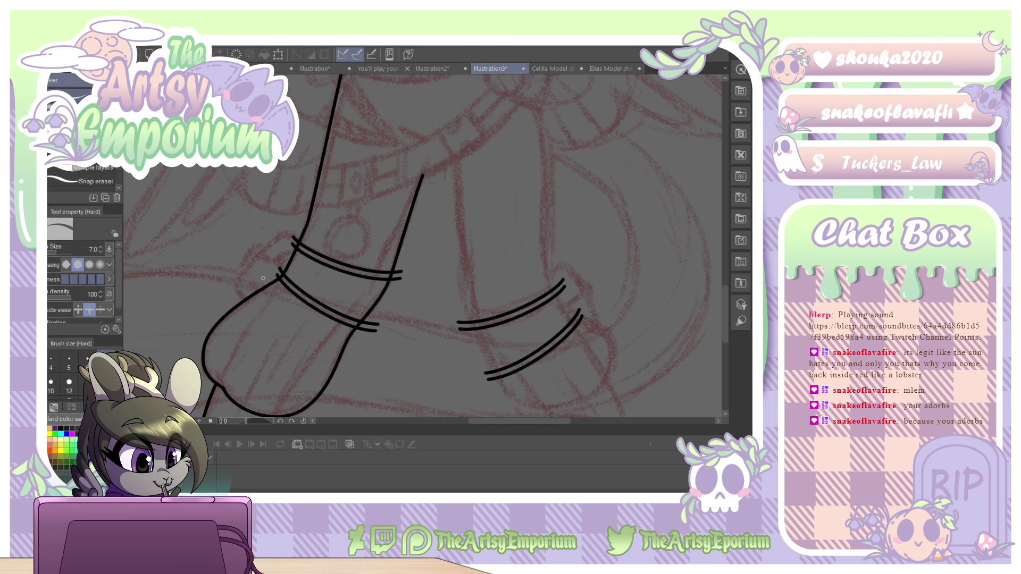
left_click(279, 275)
left_click(294, 241)
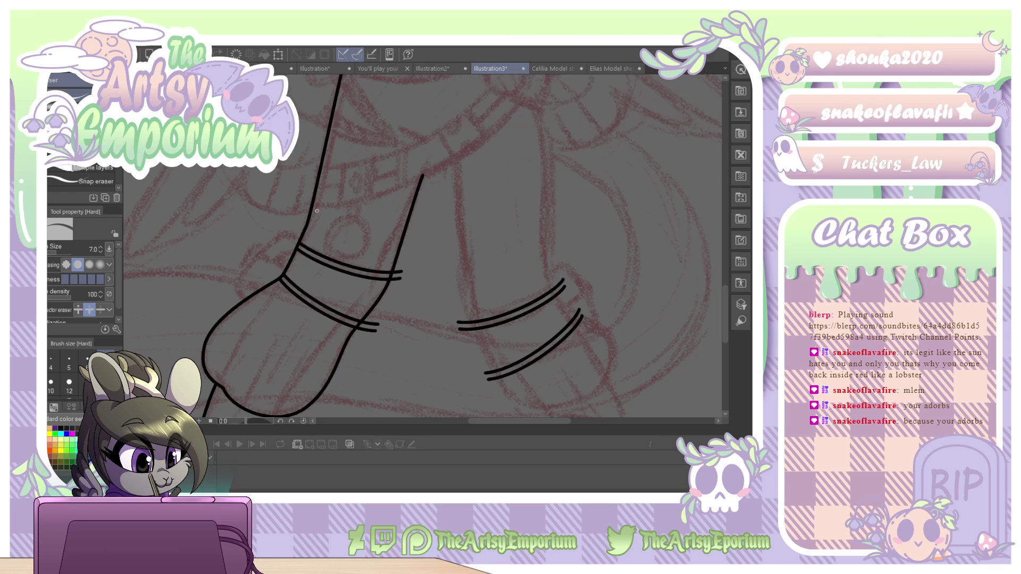
left_click(372, 329)
left_click(400, 272)
left_click(396, 279)
Ink the sketched folded flap on the outer side of the inked leg's upper band, using a continuous curve.
key("ctrl+minus")
key("ctrl+minus")
key("ctrl+minus")
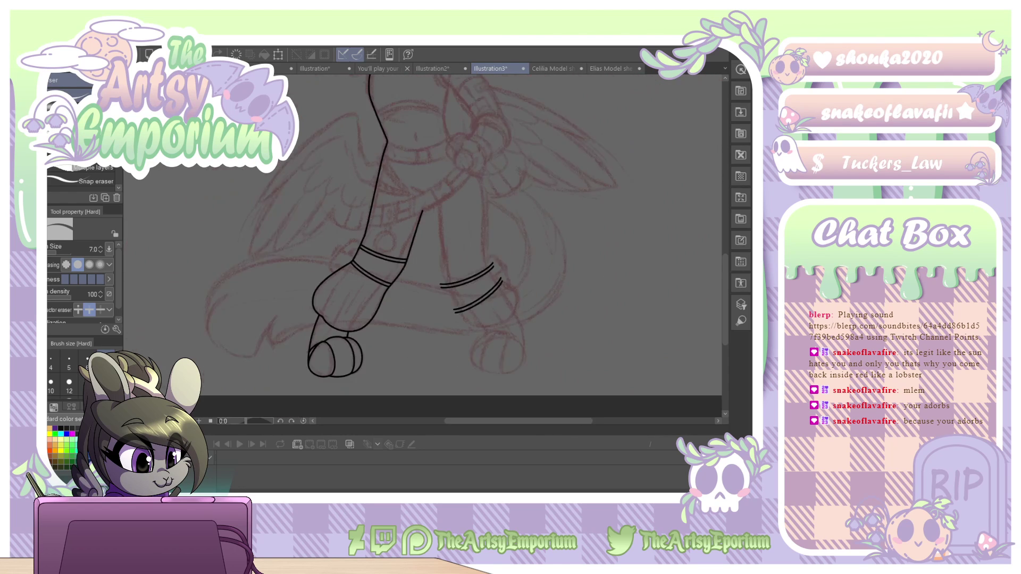
left_click_drag(422, 223, 452, 284)
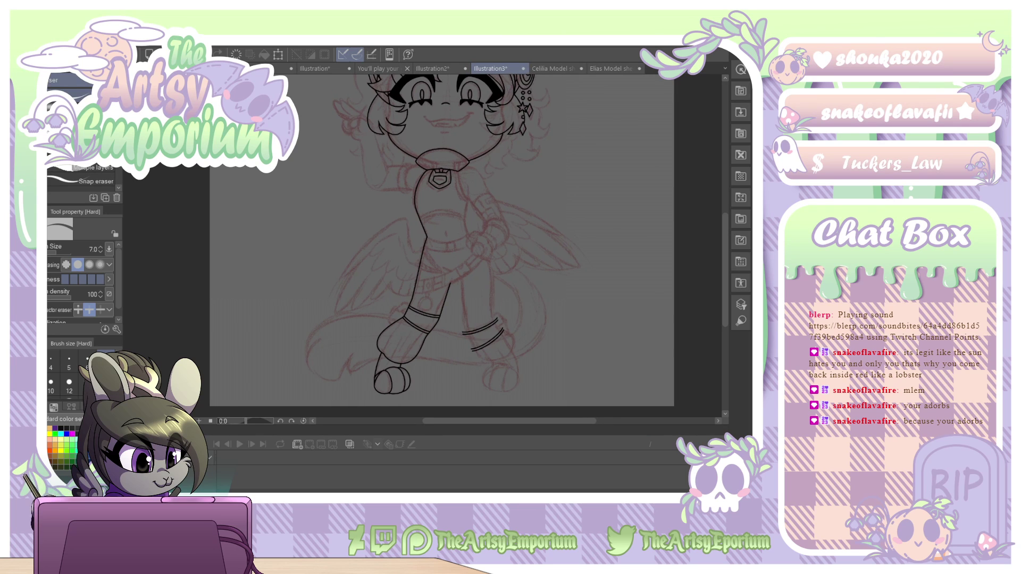
scroll(420, 230, "up", 3)
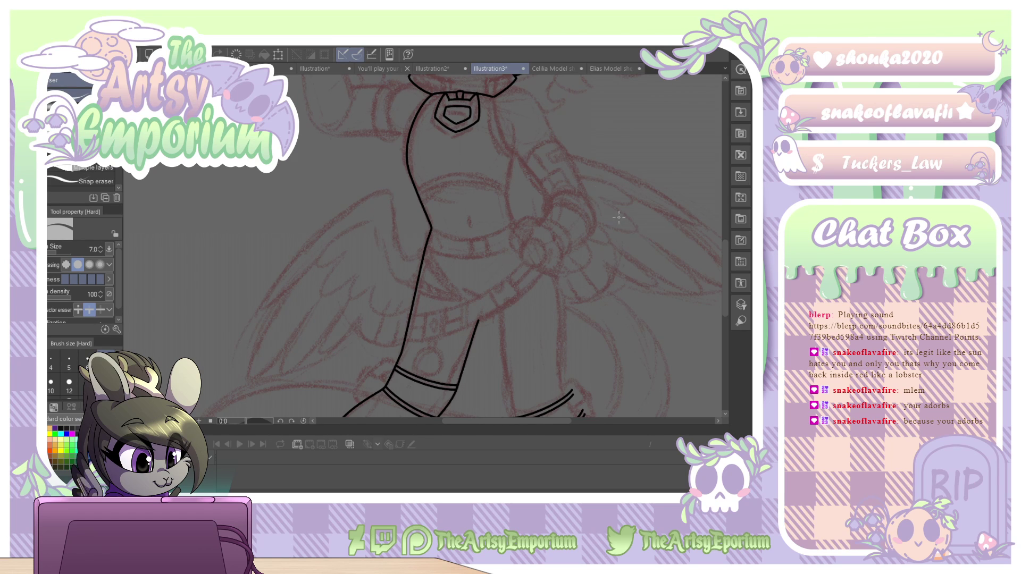
left_click_drag(724, 243, 728, 286)
key("u")
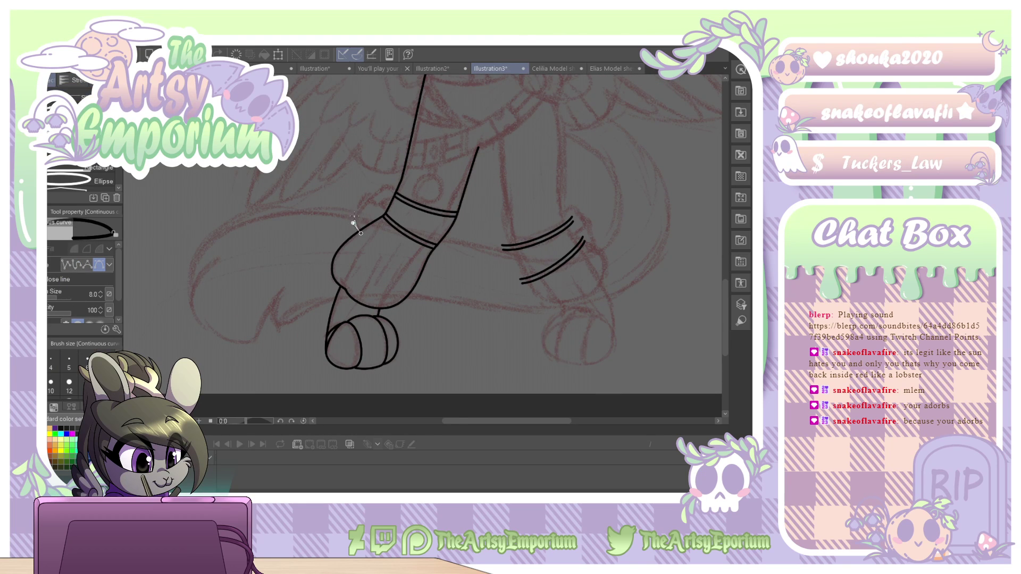
left_click(383, 186)
left_click(387, 185)
left_click(398, 191)
key("Return")
key("ctrl+plus")
mouse_move(337, 138)
left_mouse_down()
mouse_move(339, 190)
mouse_move(402, 213)
mouse_move(399, 228)
mouse_move(418, 216)
left_mouse_up()
key("p")
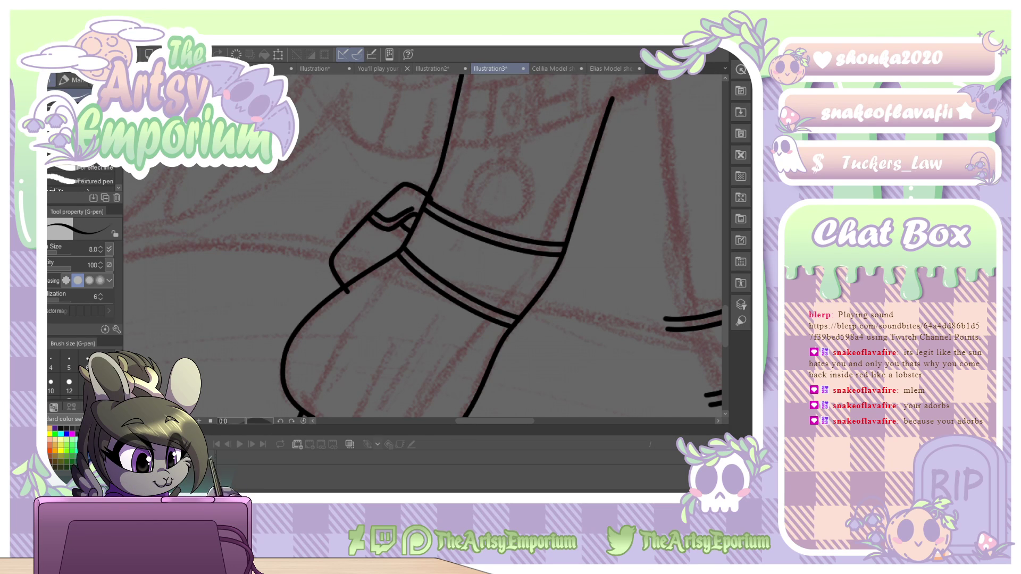
Redraw the wavy fold line inside the flap with the G-pen and erase the flap line ends that overlap the leg.
key("o")
left_click(387, 228)
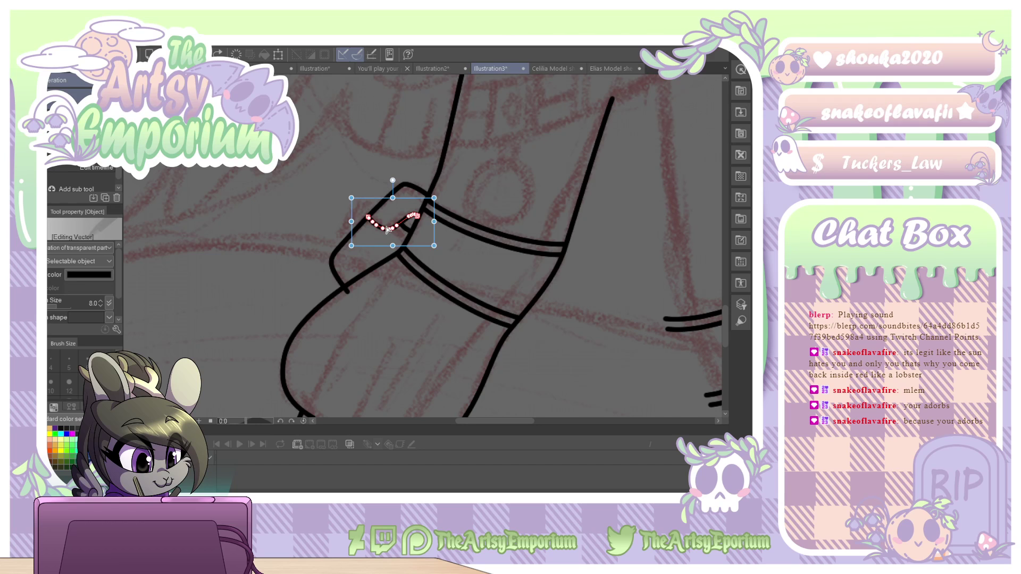
left_click_drag(404, 249, 406, 242)
key("p")
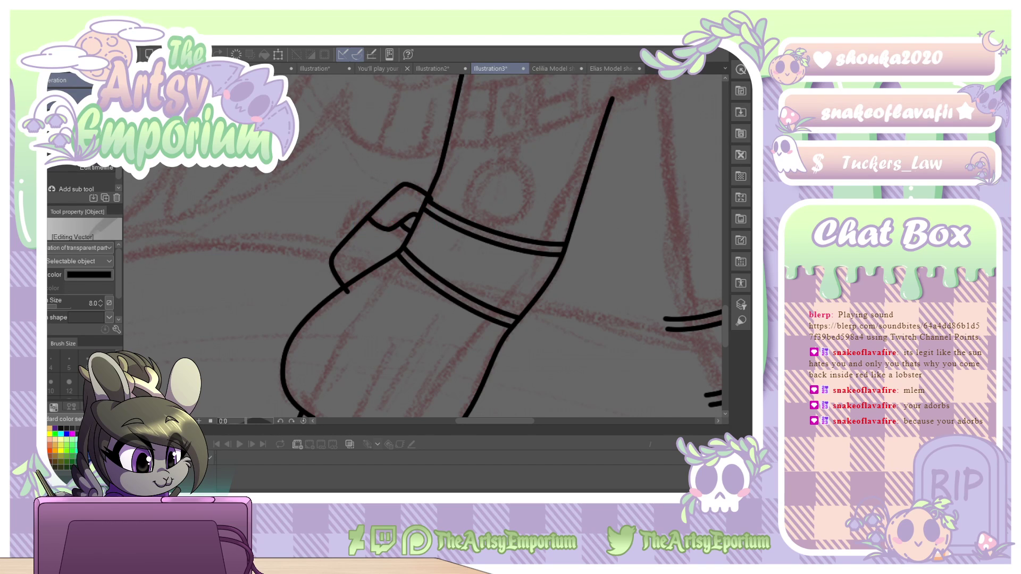
mouse_move(374, 213)
left_mouse_down()
mouse_move(406, 210)
mouse_move(391, 224)
mouse_move(414, 206)
left_mouse_up()
key("ctrl+z")
key("ctrl+z")
key("ctrl+z")
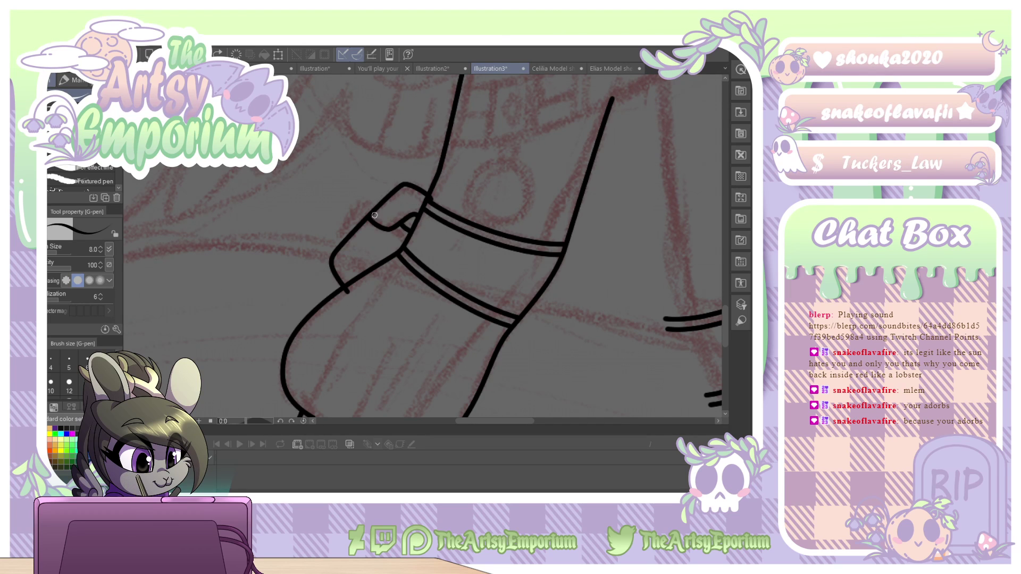
left_click_drag(418, 209, 423, 212)
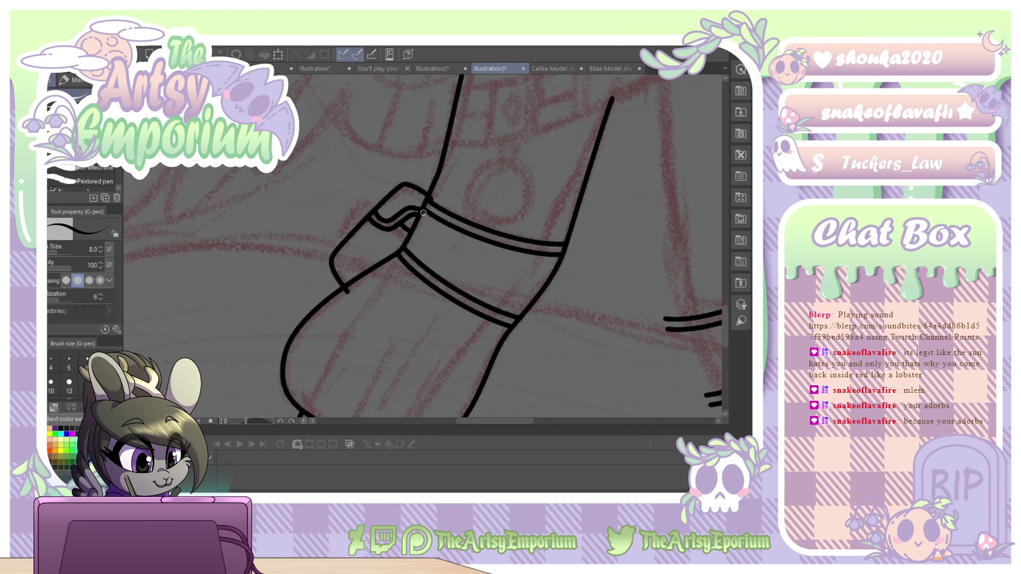
key("e")
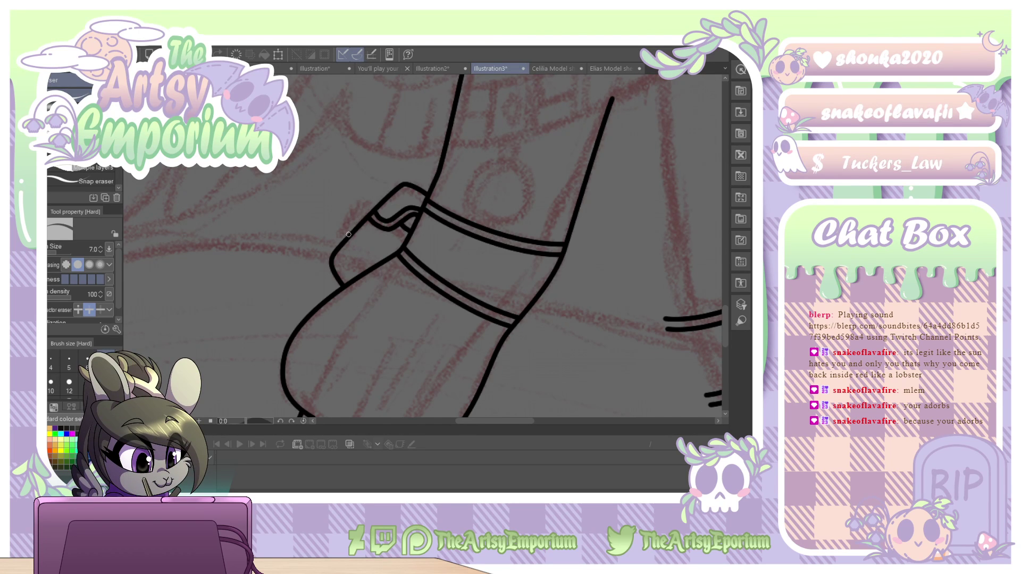
Try a narrow raised edge along the flap's outer side with the G-pen, and undo it.
key("p")
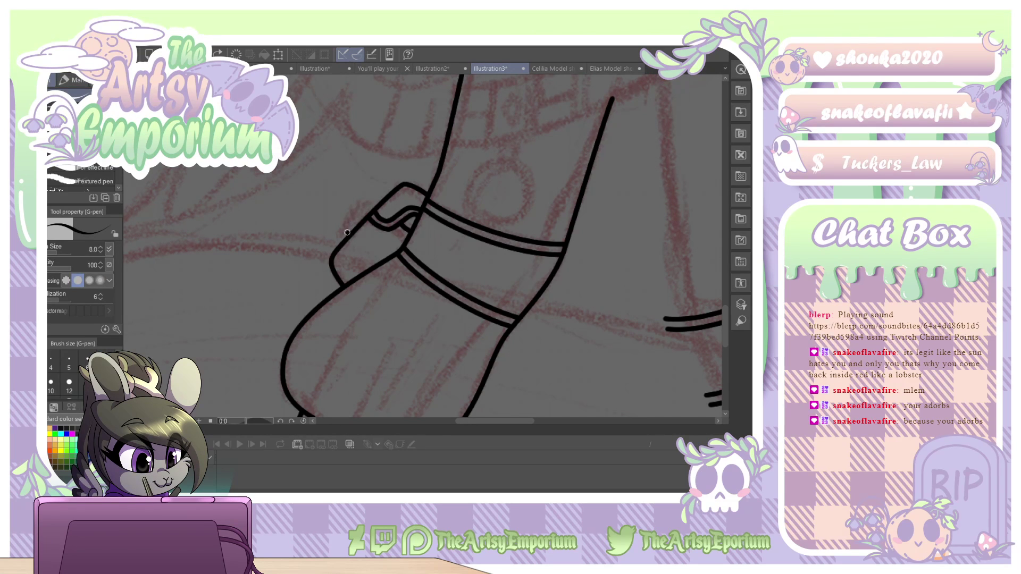
left_click_drag(346, 232, 371, 203)
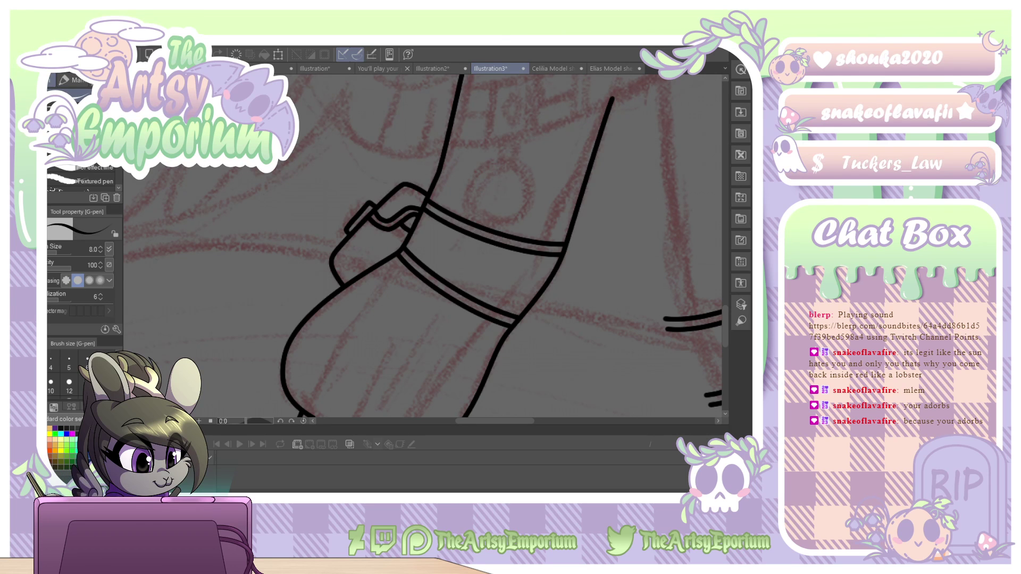
key("ctrl+minus")
key("ctrl+minus")
key("ctrl+minus")
key("ctrl+minus")
key("ctrl+z")
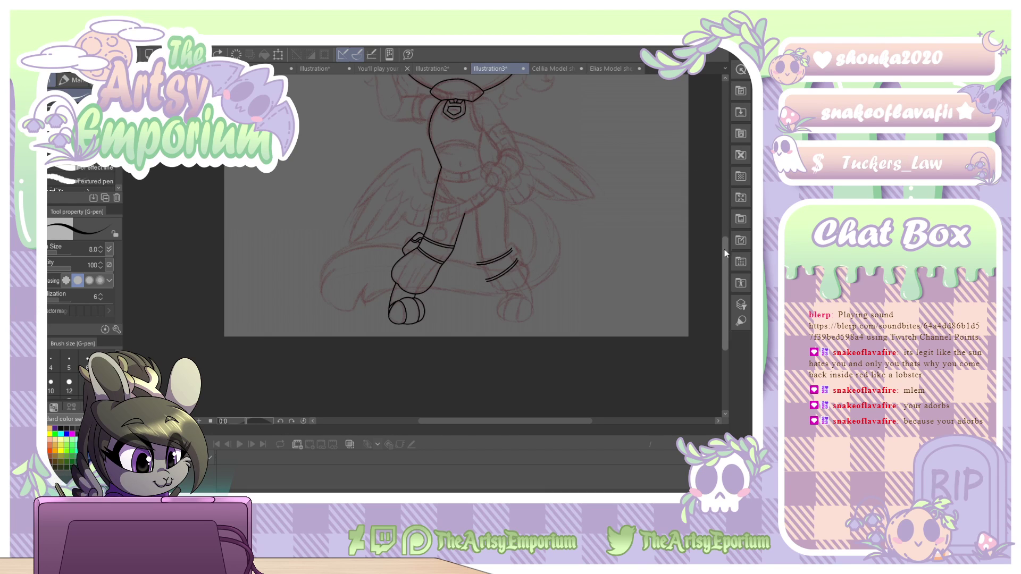
Ink the upper edge of the diagonal hip belt from the outer thigh line to a rounded loop at the hand, using a continuous curve.
mouse_move(725, 251)
left_mouse_down()
mouse_move(722, 208)
mouse_move(724, 248)
left_mouse_up()
key("ctrl+plus")
key("ctrl+plus")
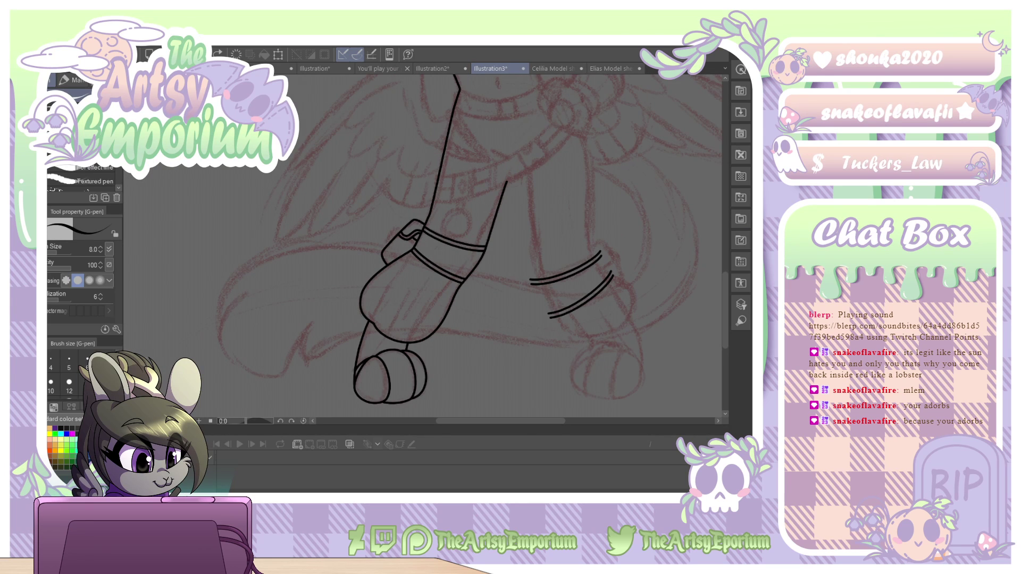
key("u")
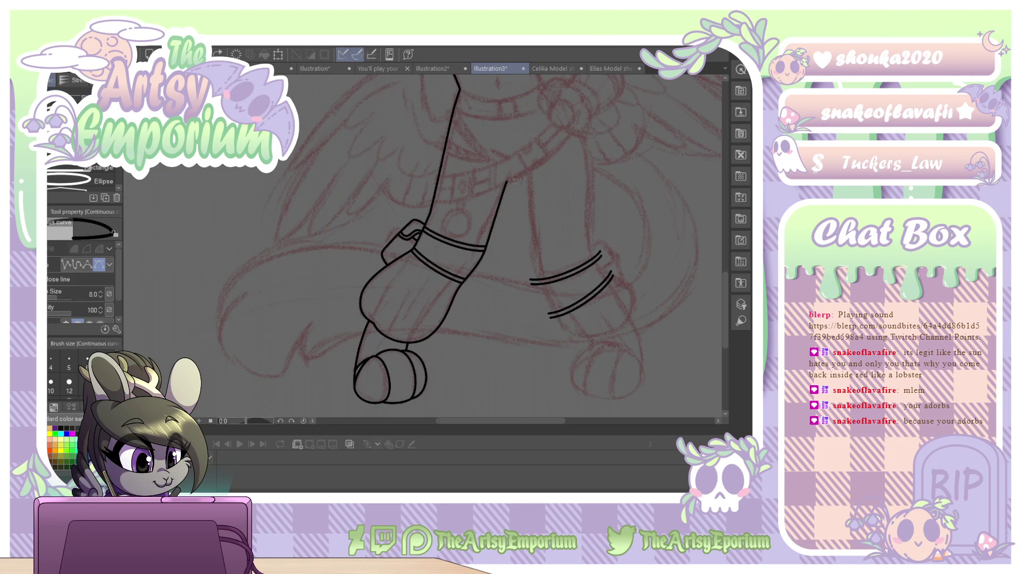
left_click(438, 176)
mouse_move(562, 106)
left_mouse_down()
mouse_move(589, 75)
mouse_move(581, 111)
left_mouse_up()
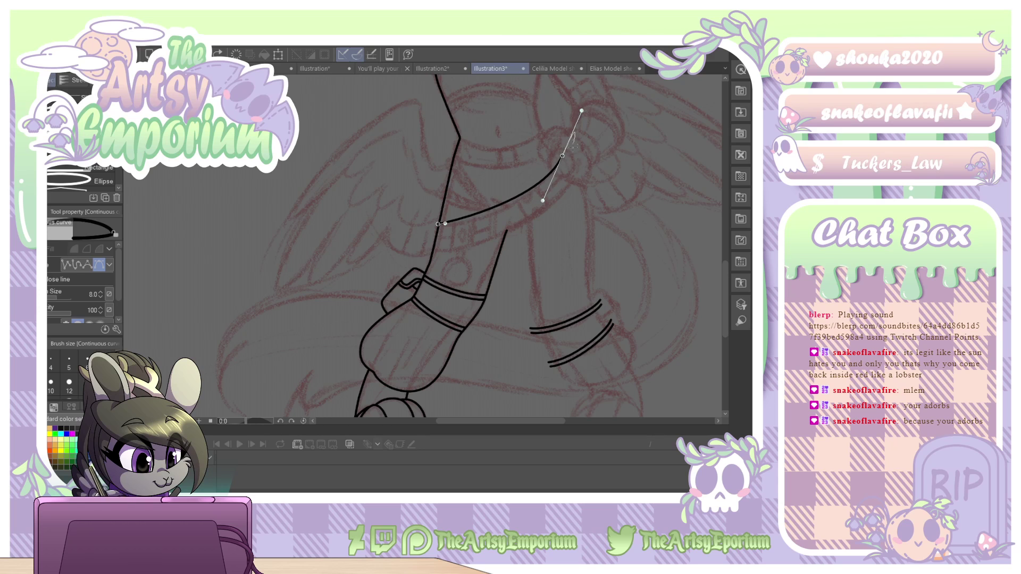
left_click_drag(579, 172, 574, 185)
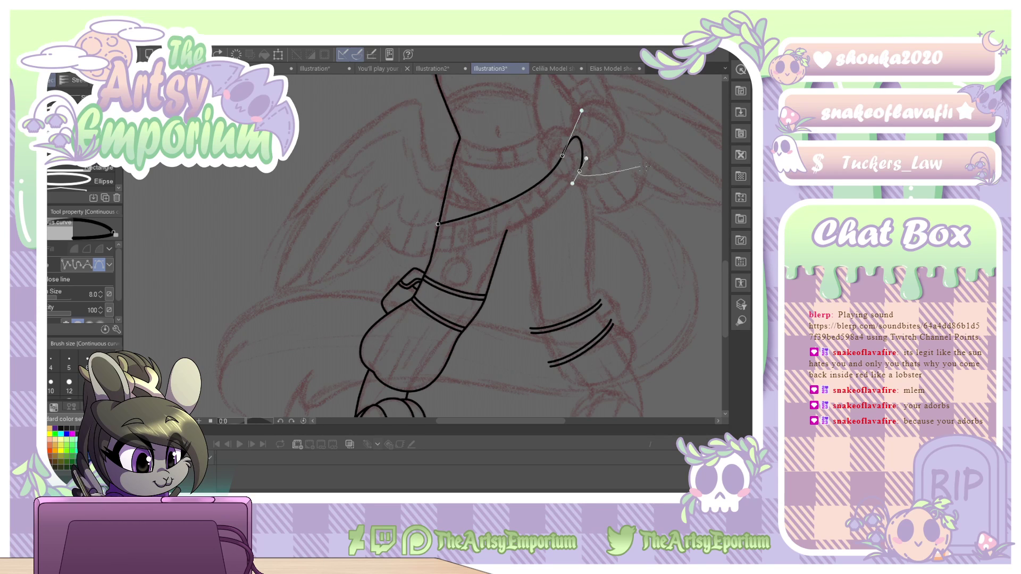
key("Return")
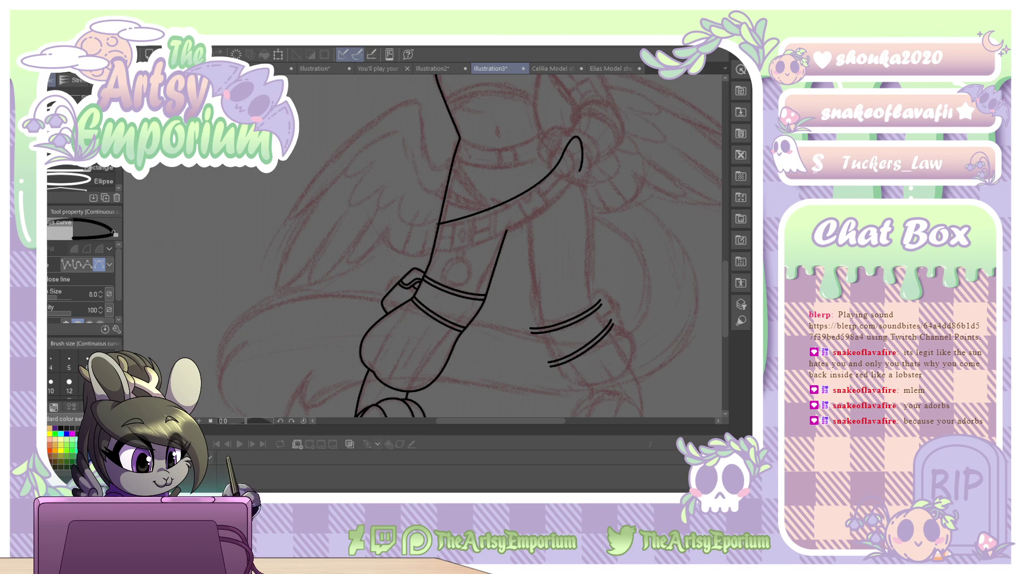
Adjust the bend at the start of the belt's upper curve and duplicate the curve just below as the lower edge.
key("o")
left_click(480, 212)
left_click_drag(446, 223, 471, 223)
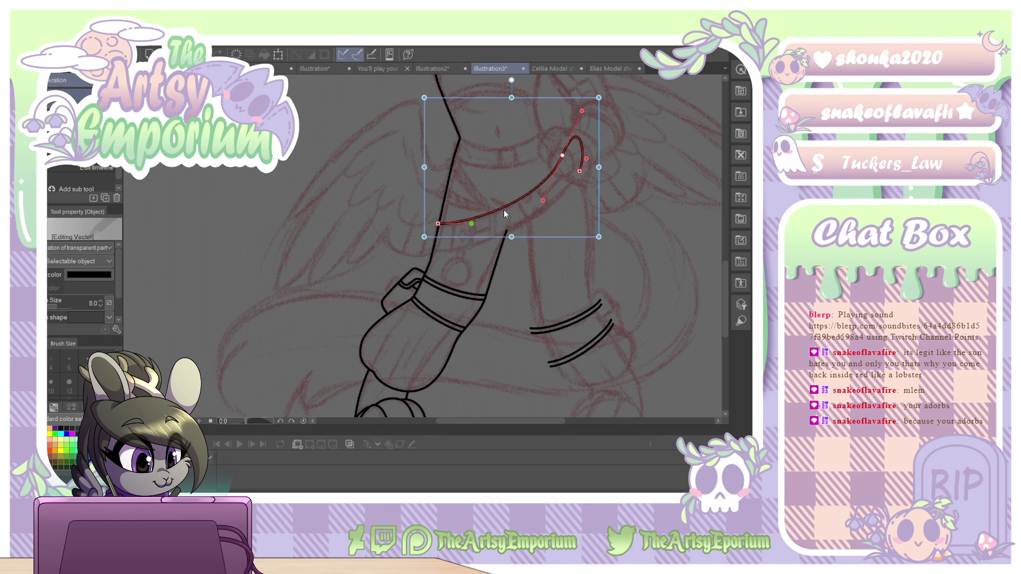
left_click_drag(538, 234, 541, 261)
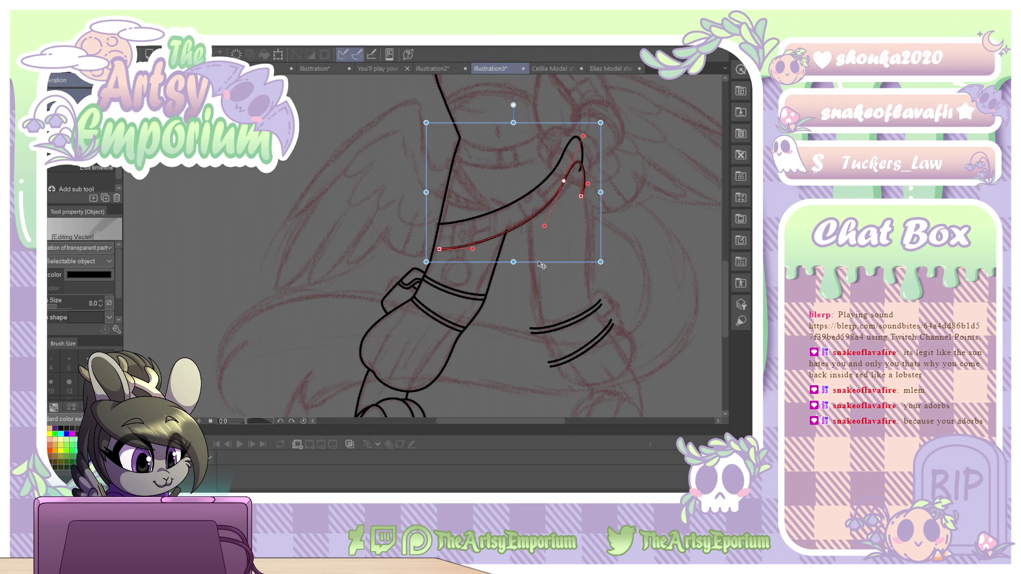
Reshape the belt's lower curve through its points and handles to follow the sketch, and erase the inner leg line's overlap with the belt.
left_click_drag(564, 183, 575, 180)
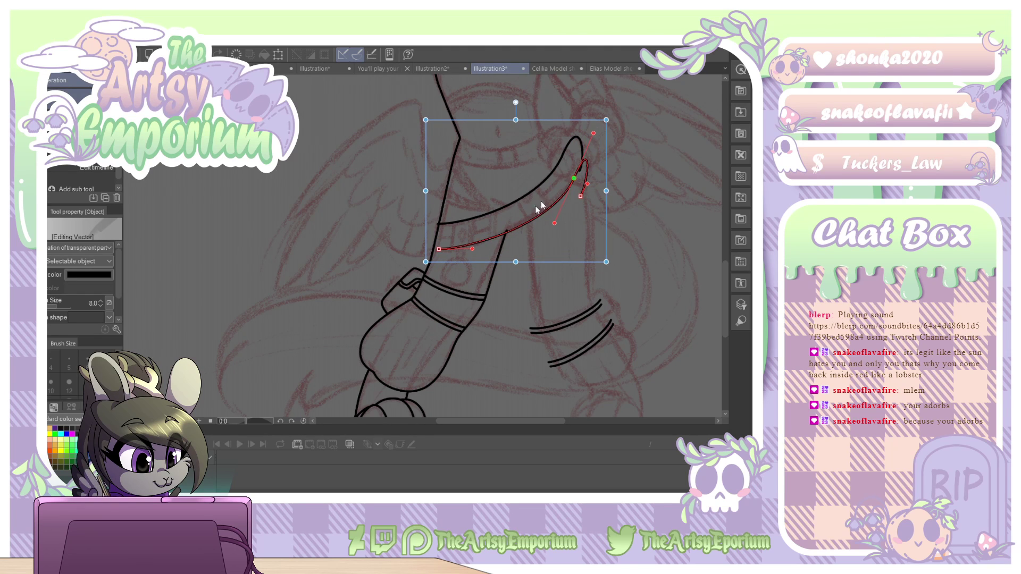
left_click_drag(439, 248, 434, 251)
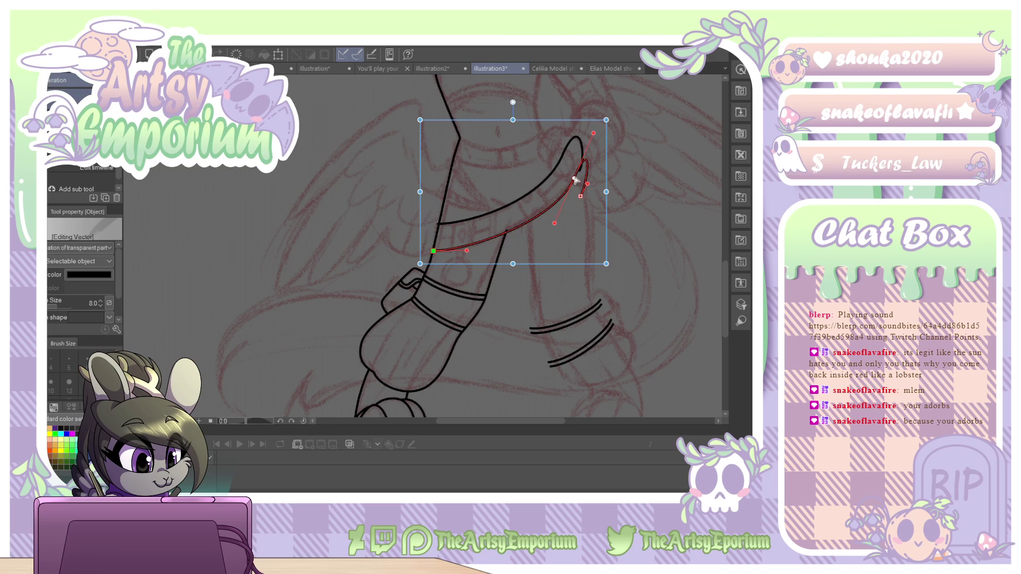
left_click_drag(574, 178, 576, 175)
left_click_drag(467, 250, 475, 252)
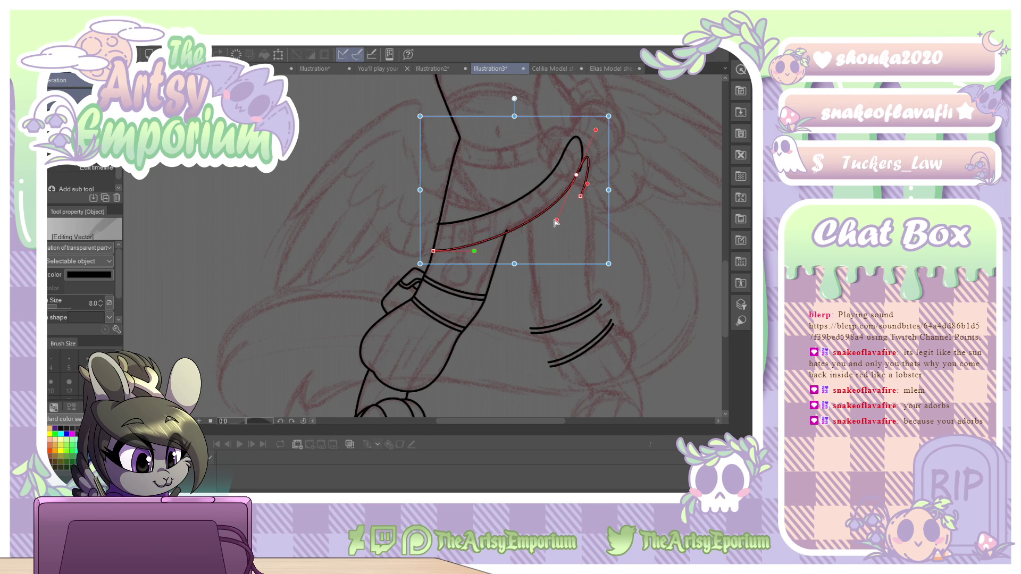
left_click_drag(556, 220, 544, 222)
left_click_drag(474, 251, 494, 246)
left_click_drag(576, 175, 583, 176)
left_click(653, 166)
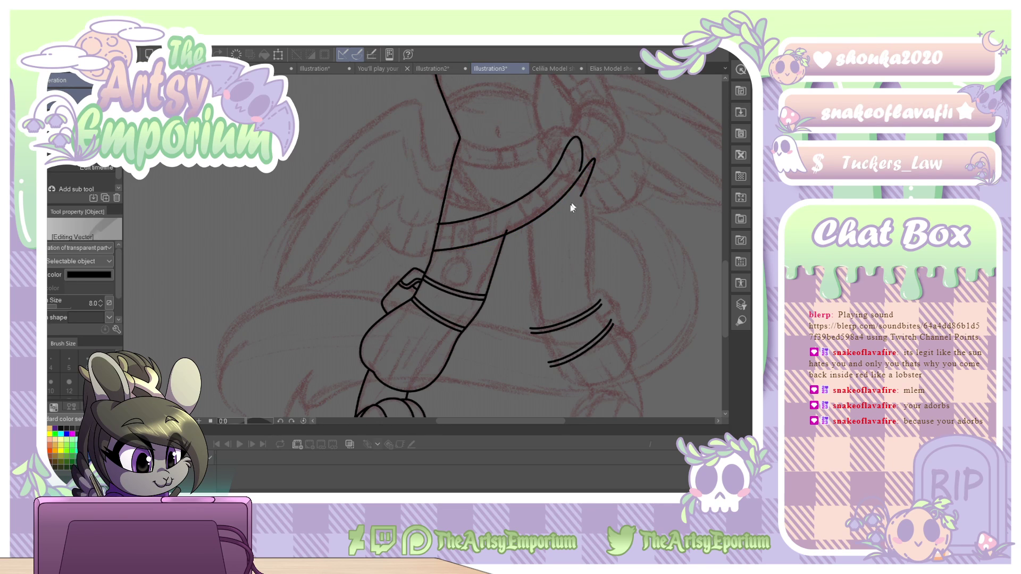
key("e")
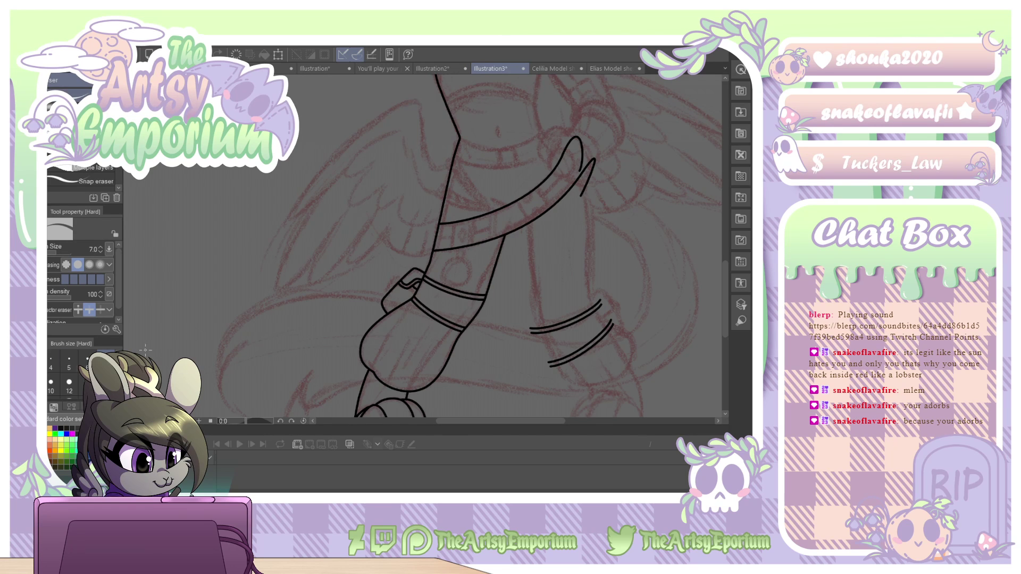
Ink the second side of the body with a continuous curve, from the torso through the waist and hip down the outer thigh to the leg band.
key("u")
left_click_drag(723, 273, 723, 252)
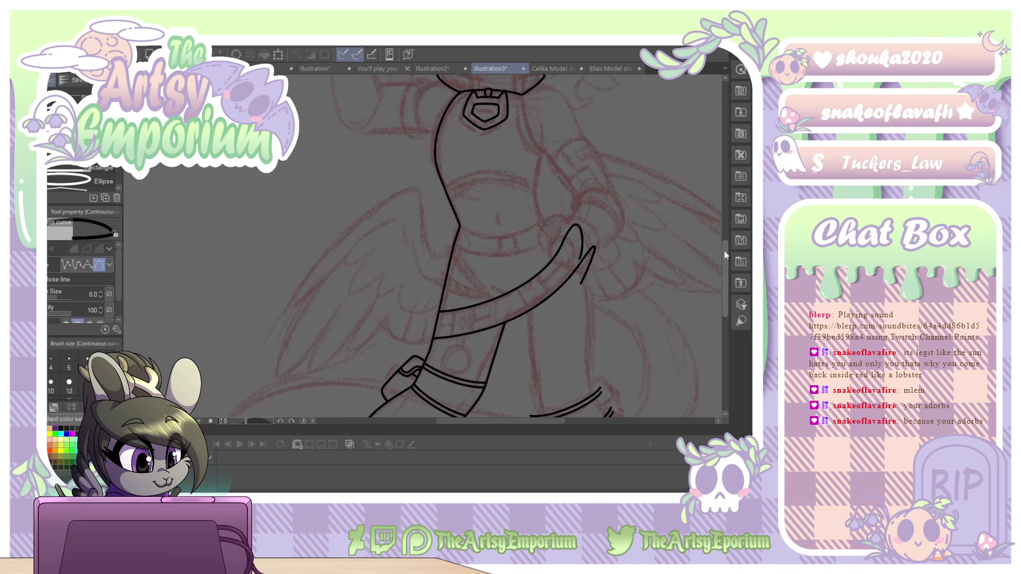
left_click_drag(542, 129, 540, 152)
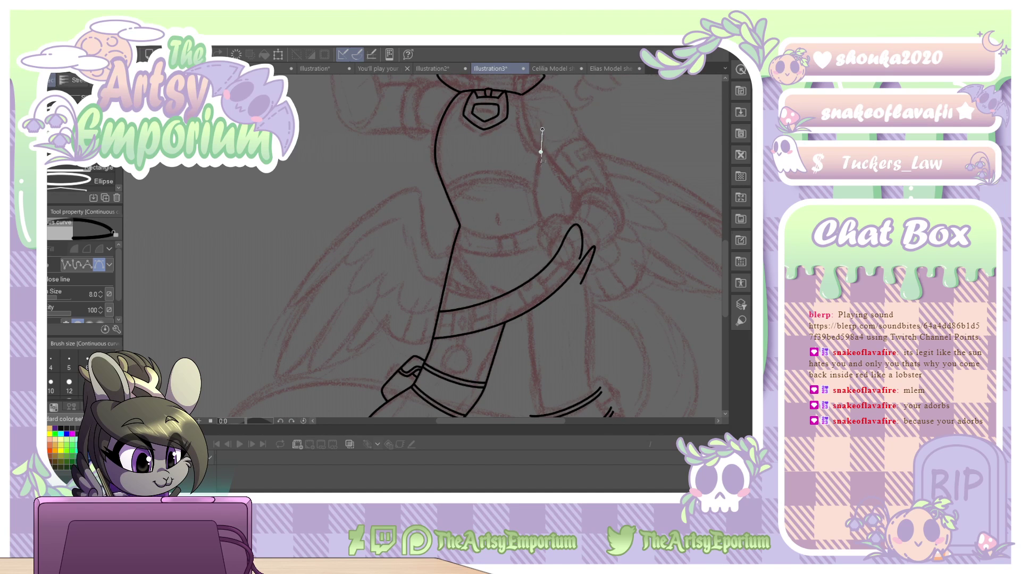
left_click_drag(534, 191, 532, 199)
left_click(535, 205)
left_click(538, 215)
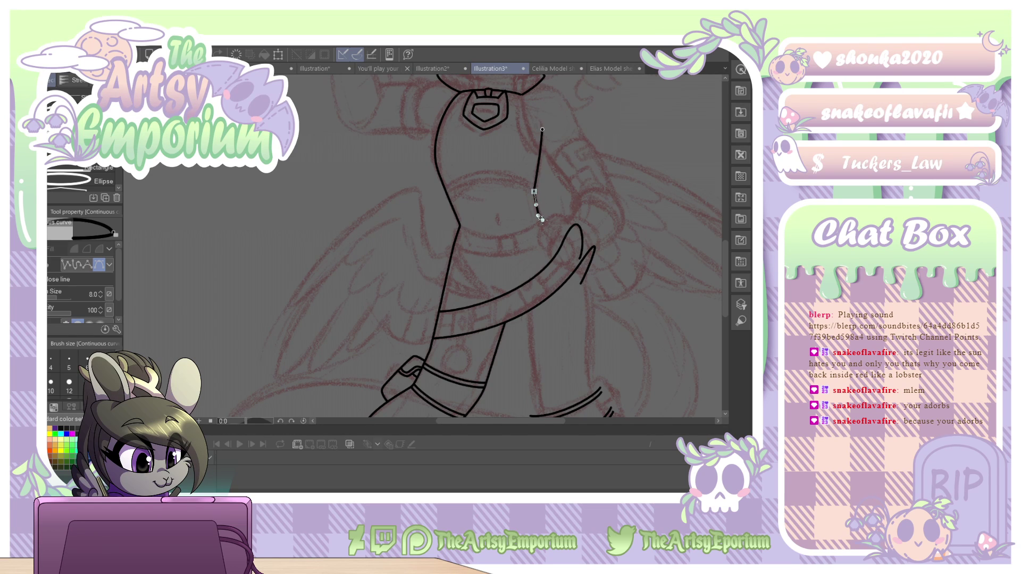
left_click(546, 221)
left_click_drag(589, 301, 584, 354)
left_click(589, 385)
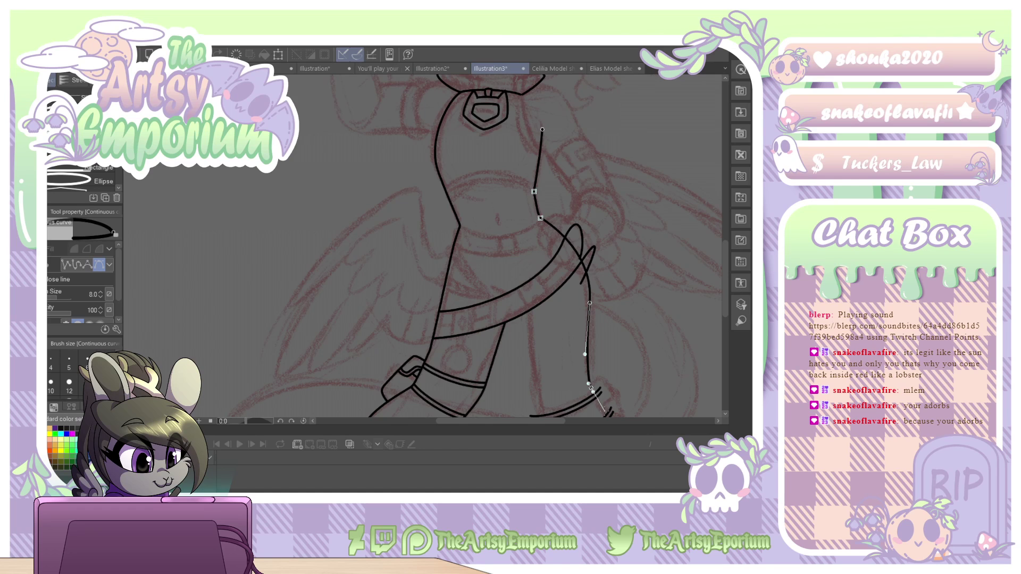
Continue the curve around the rounded lower leg and up the inner leg line past the hip belt, completing the outline.
left_click_drag(606, 412, 611, 307)
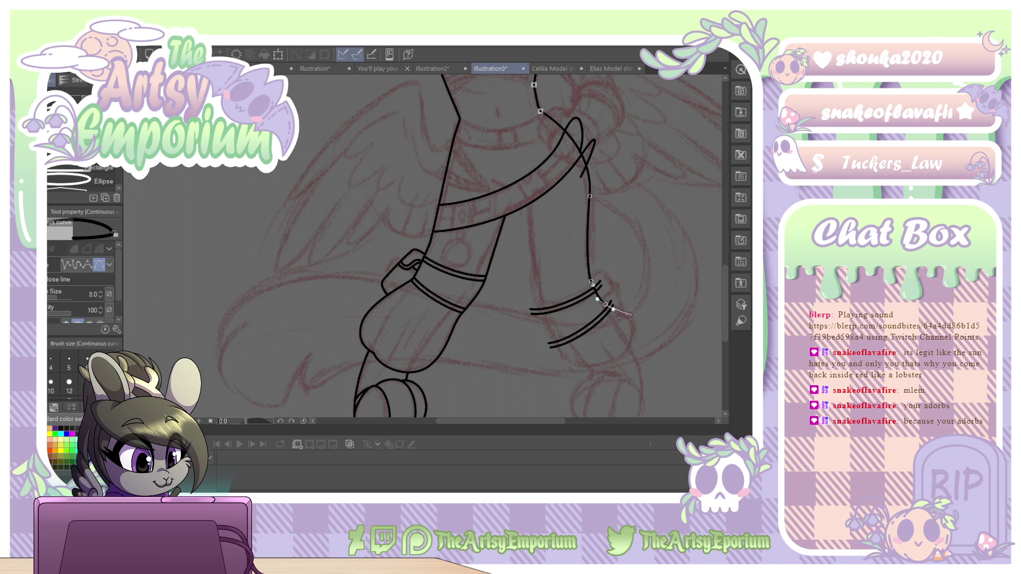
left_click_drag(634, 320, 634, 339)
left_click(581, 376)
left_click_drag(579, 376, 556, 362)
left_click_drag(541, 312, 538, 301)
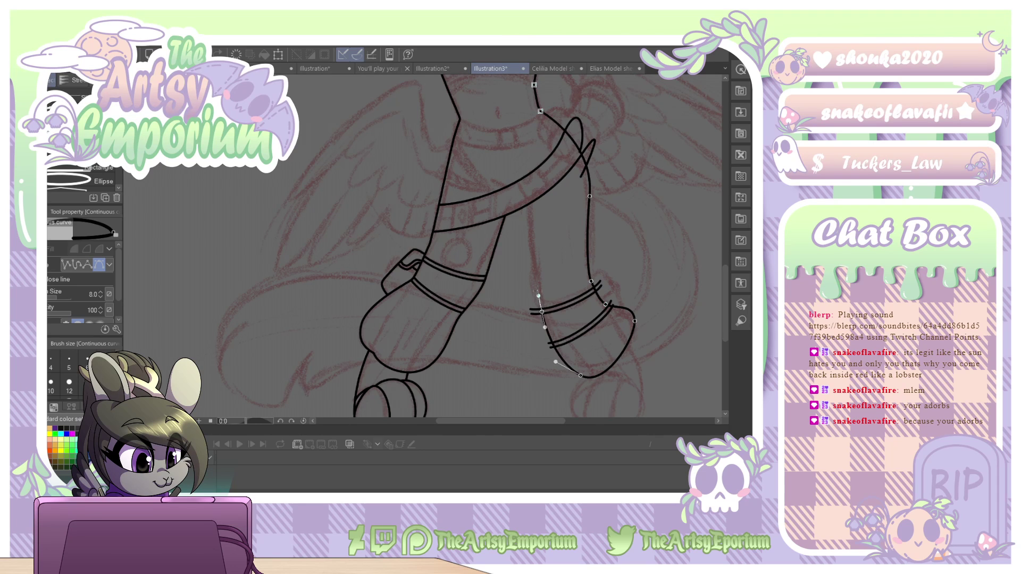
left_click_drag(526, 203, 478, 176)
key("Return")
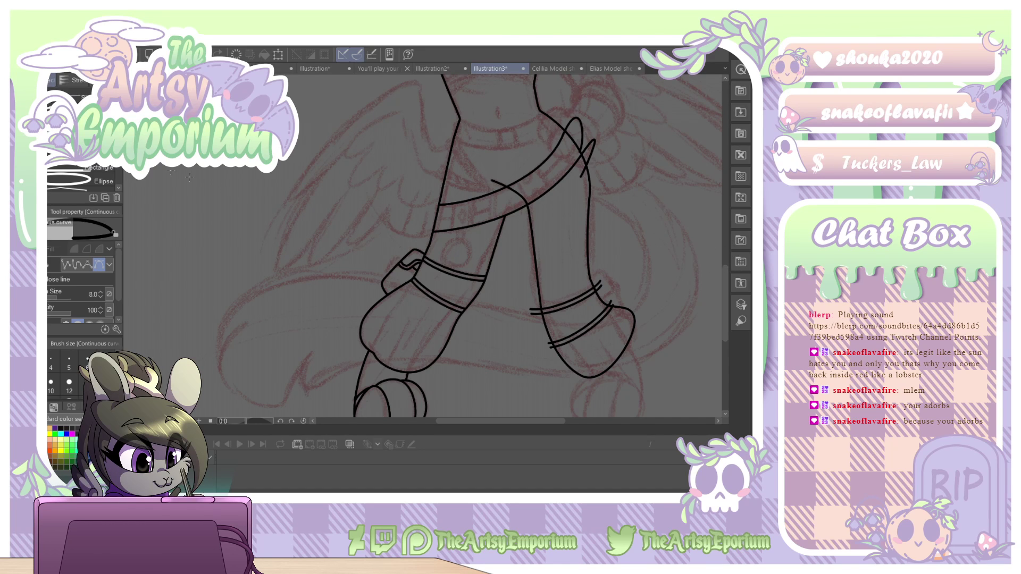
Reshape the rounded lower end of the second leg by moving its control points and handles to follow the sketch.
key("o")
left_click(595, 296)
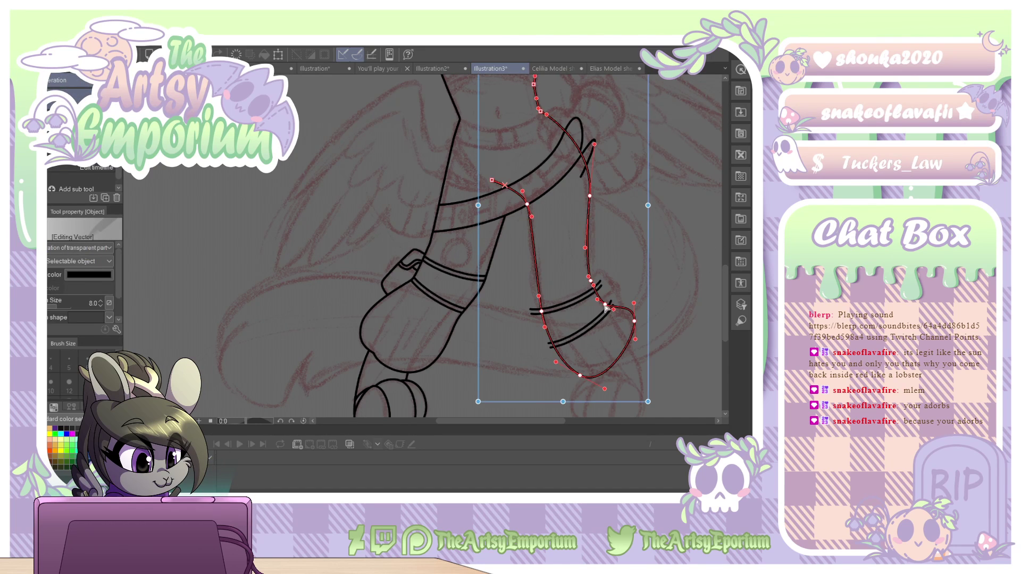
left_click_drag(604, 304, 602, 297)
left_click_drag(635, 339, 646, 353)
left_click_drag(579, 375, 609, 389)
key("y")
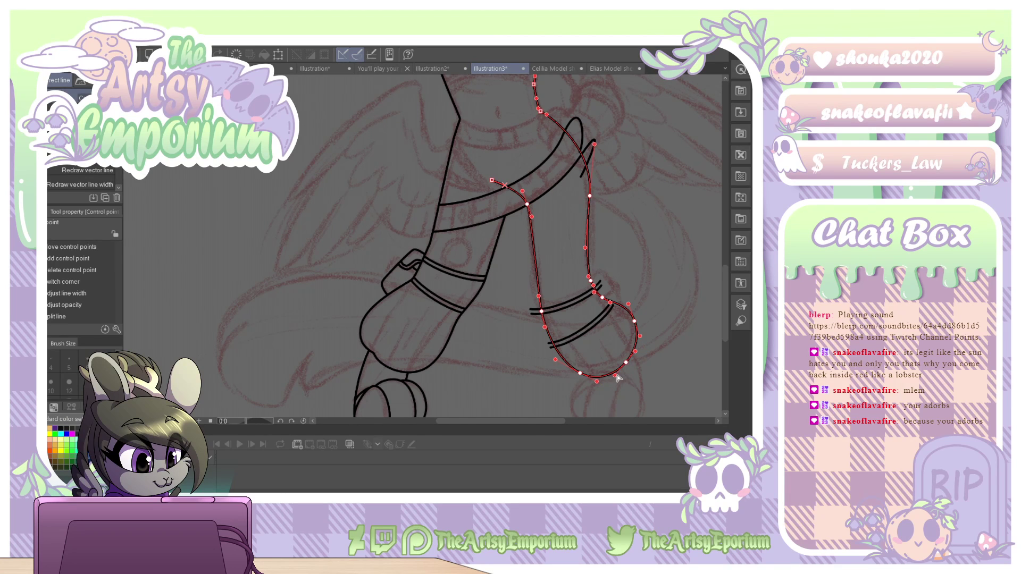
mouse_move(616, 376)
left_mouse_down()
mouse_move(627, 380)
mouse_move(618, 380)
left_mouse_up()
left_click_drag(634, 321, 636, 320)
left_click_drag(626, 362, 629, 354)
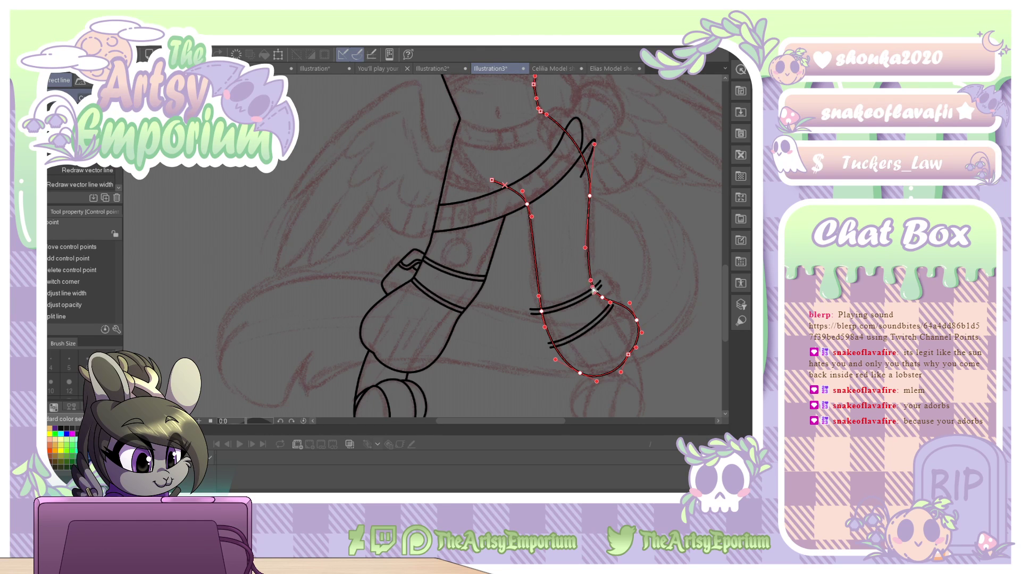
Form a small cornered bulge in the outer leg line between the two bands, and fine-tune the neighbouring inner and lower leg points.
left_click(593, 290)
left_click_drag(598, 298, 591, 284)
scroll(425, 247, "up", 3)
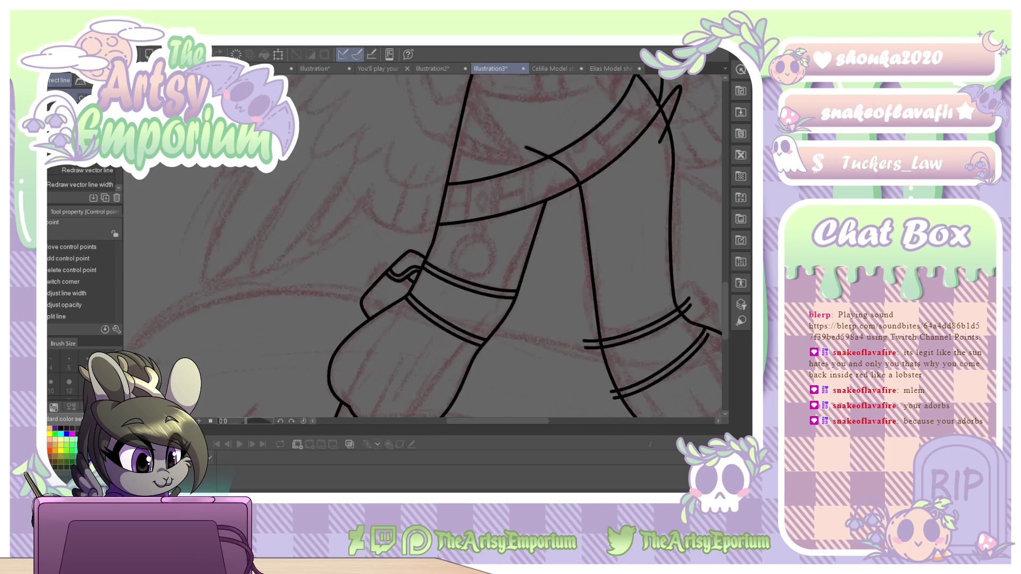
left_click_drag(424, 246, 228, 217)
left_click_drag(426, 225, 435, 197)
left_click_drag(425, 112, 437, 91)
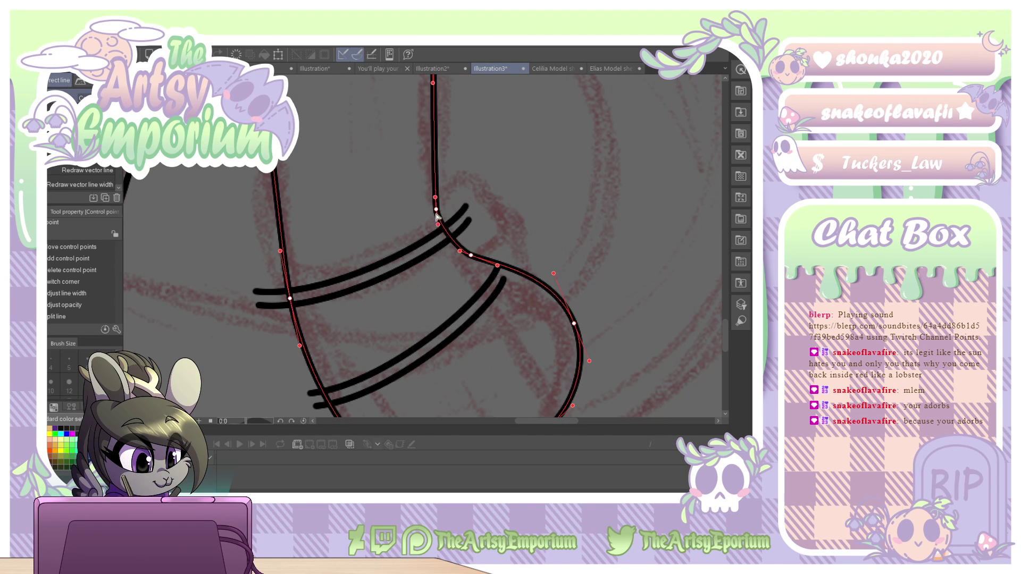
left_click_drag(436, 210, 455, 215)
mouse_move(470, 257)
left_mouse_down()
mouse_move(471, 239)
mouse_move(448, 219)
mouse_move(439, 191)
mouse_move(448, 220)
mouse_move(473, 237)
left_mouse_up()
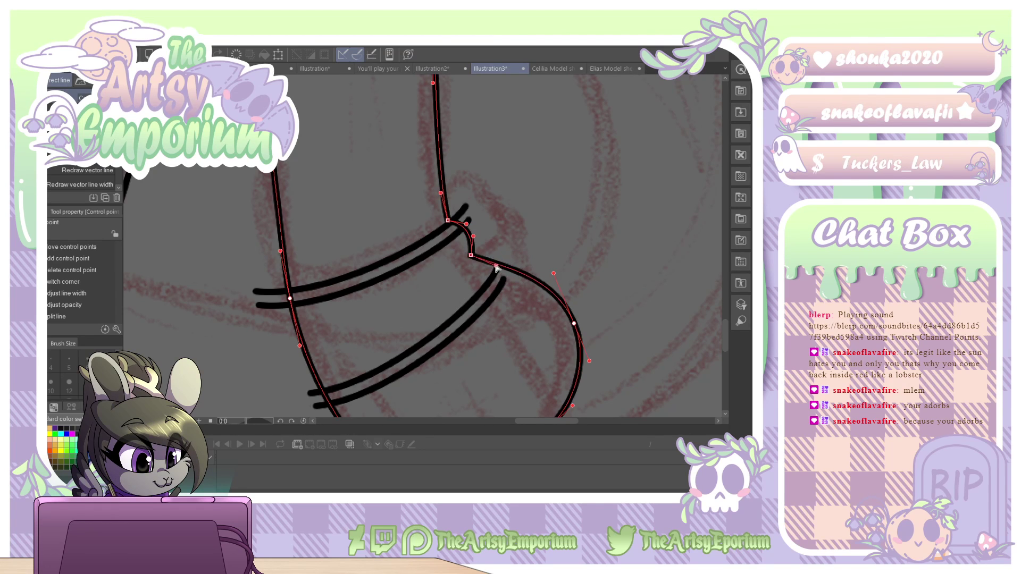
left_click_drag(299, 344, 299, 335)
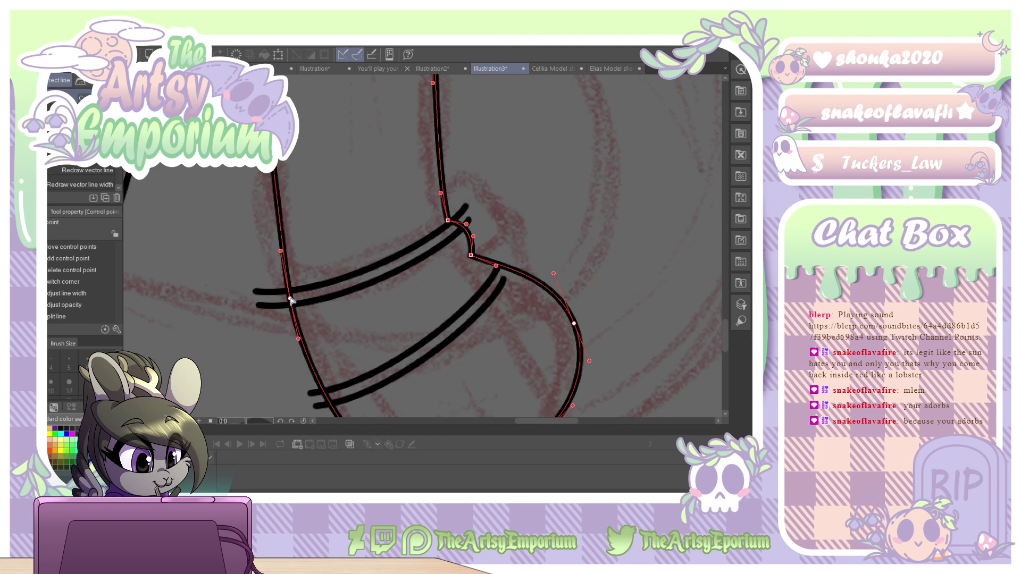
left_click_drag(290, 299, 289, 299)
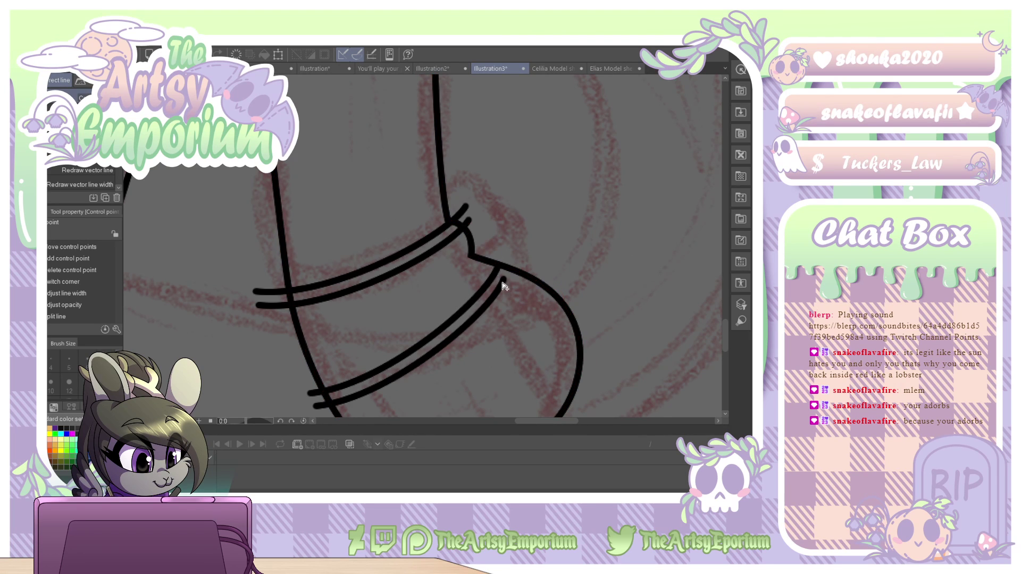
left_click_drag(575, 329, 573, 329)
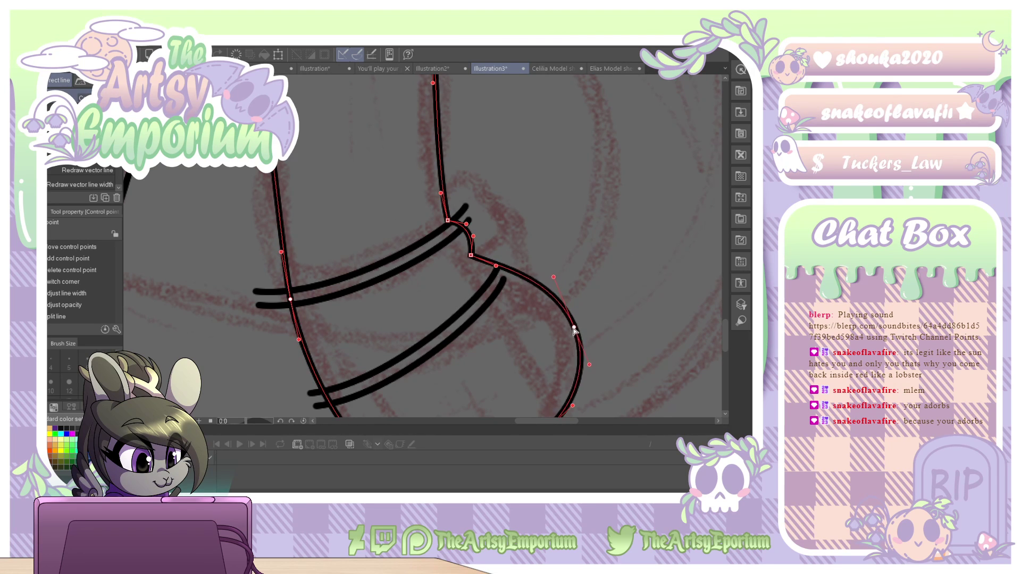
Select both lines of the second leg's lower band, then shift and rotate them to fit the leg outline.
left_click(435, 335)
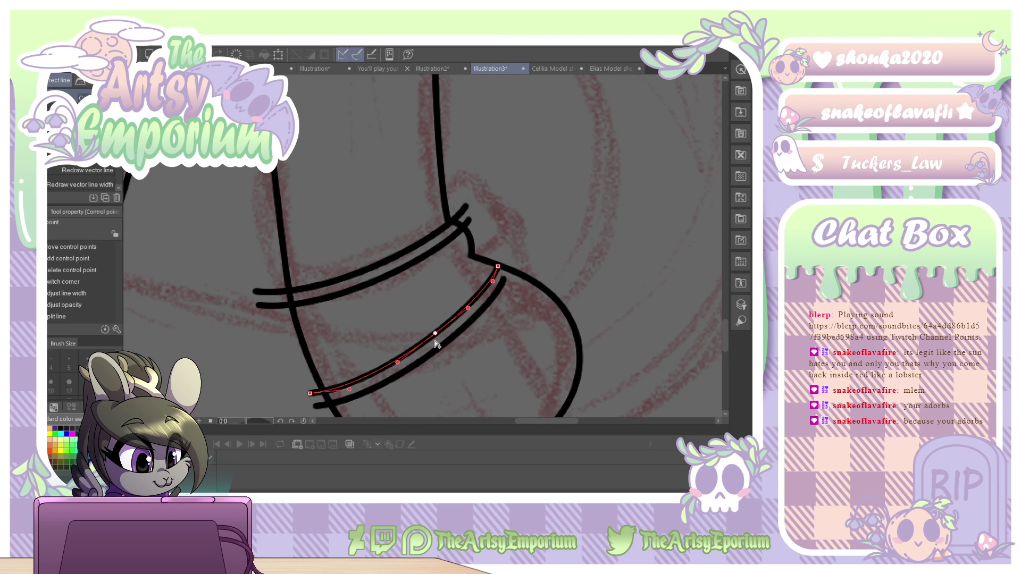
key("o")
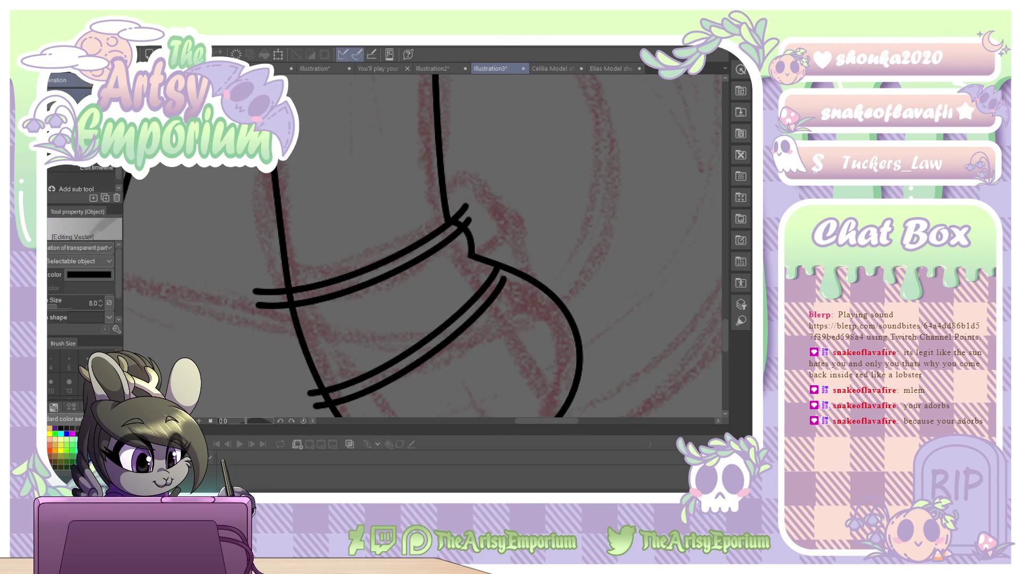
left_click(424, 338)
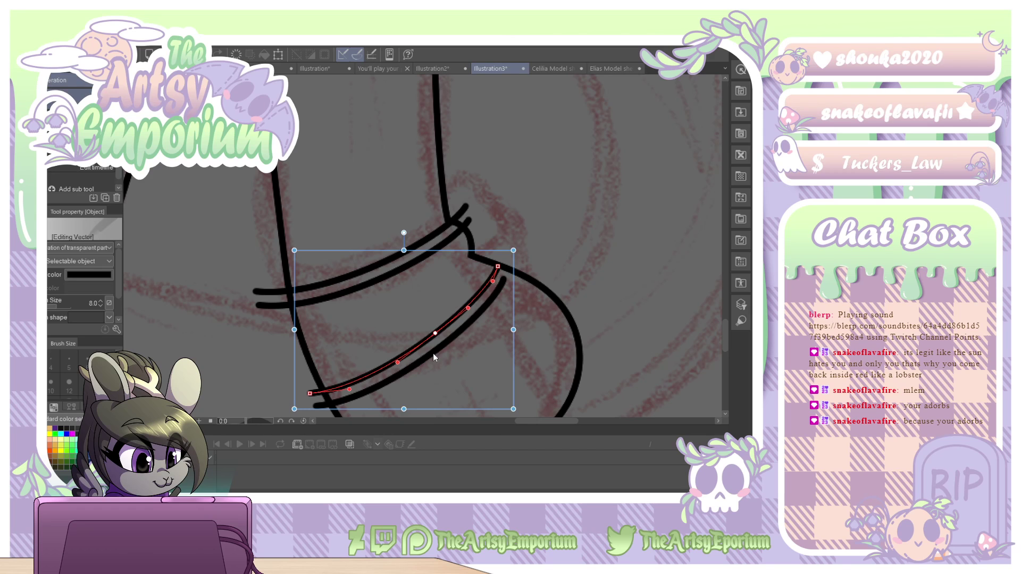
left_click(433, 352, "shift")
left_click_drag(520, 359, 527, 355)
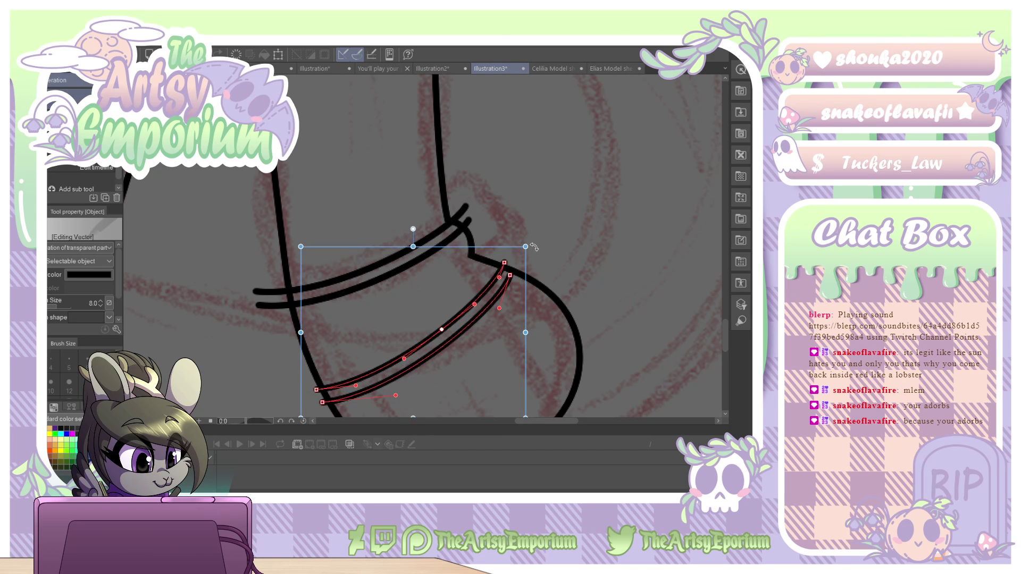
left_click_drag(535, 248, 560, 242)
left_click(642, 254)
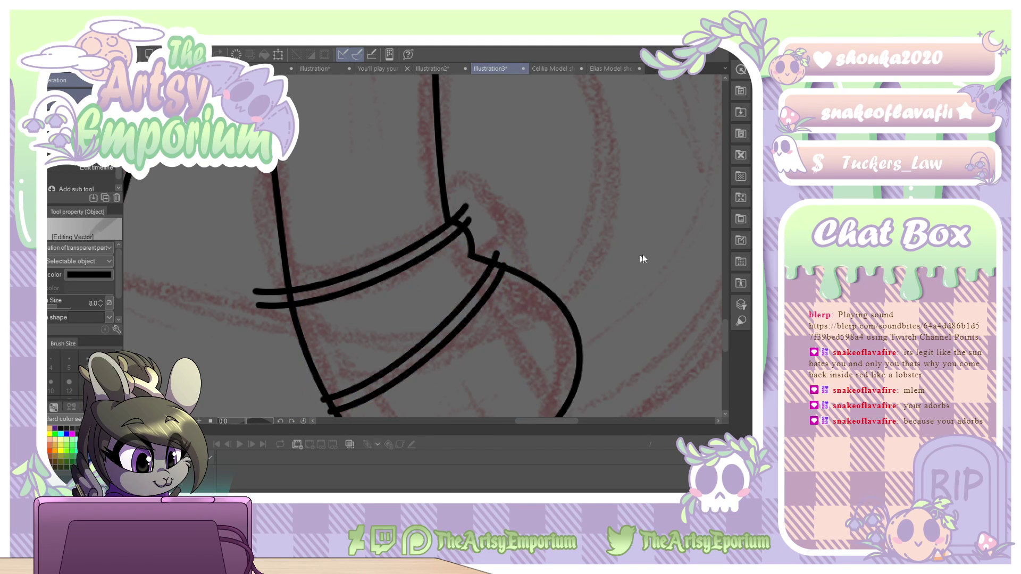
key("ctrl+minus")
key("ctrl+minus")
key("ctrl+minus")
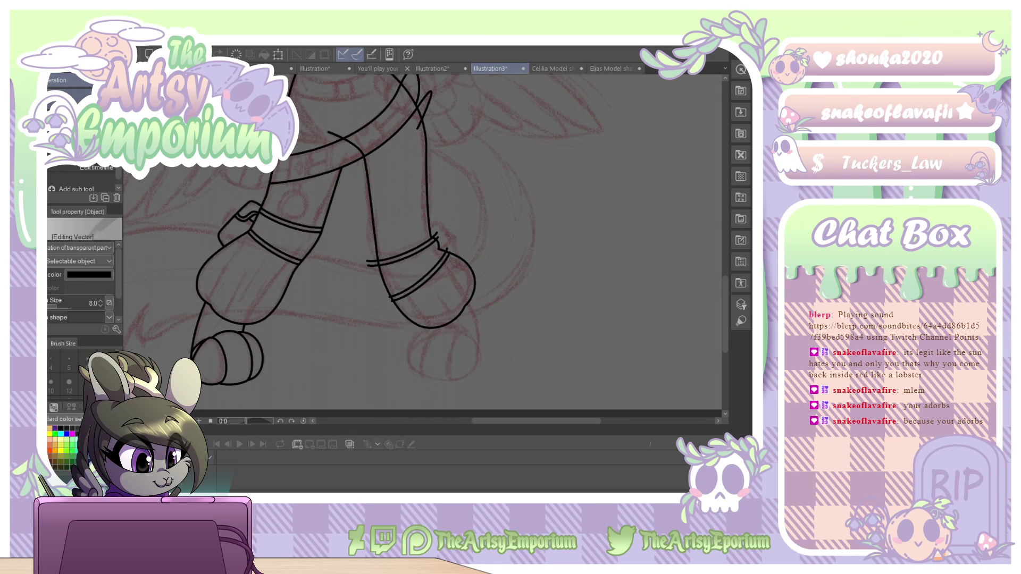
Select both pairs of band lines on the second leg and move them together slightly up the leg.
left_click(410, 255)
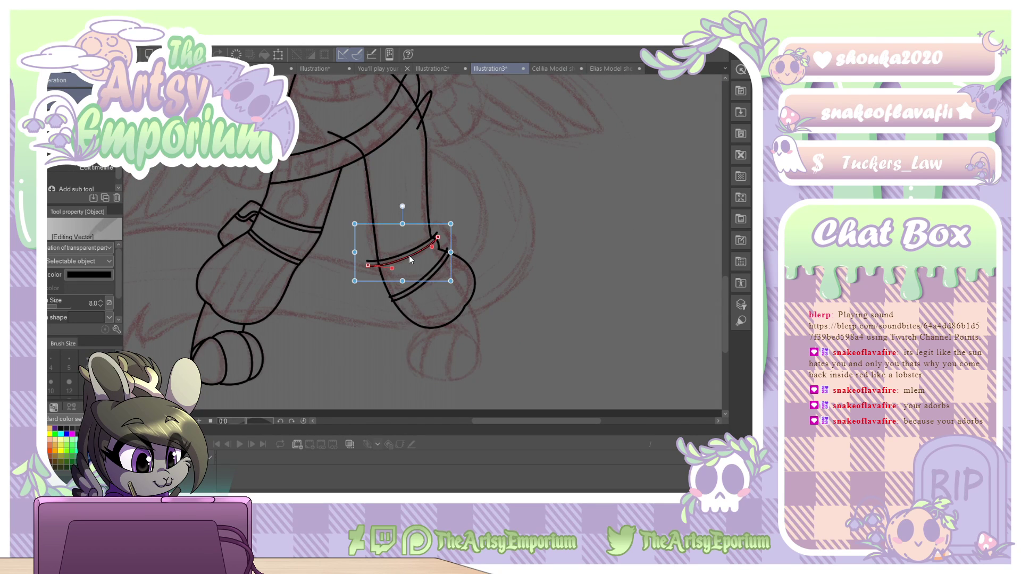
left_click(410, 293, "shift")
left_click(456, 292)
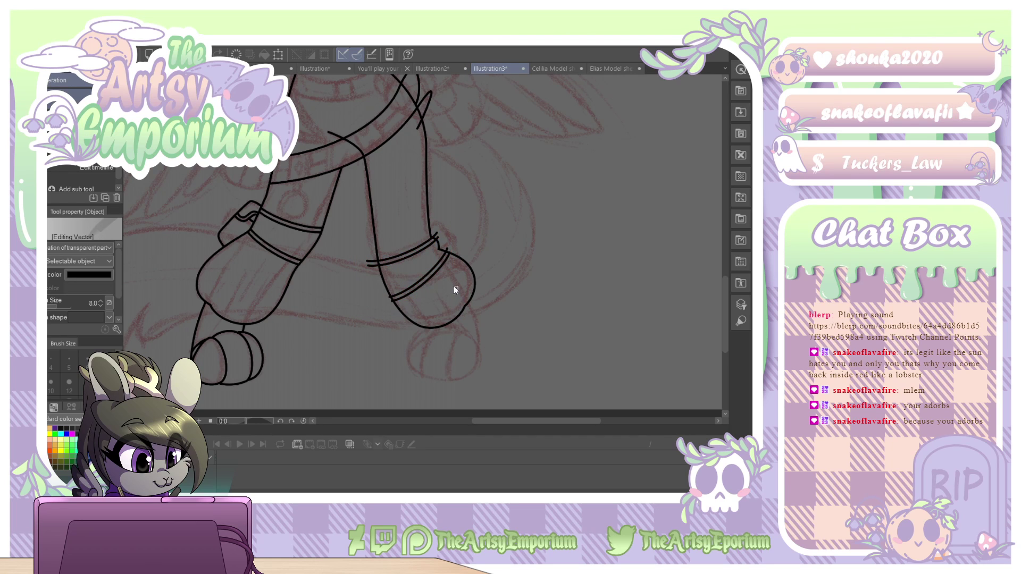
mouse_move(397, 237)
left_mouse_down()
mouse_move(425, 293)
mouse_move(461, 284)
left_mouse_up()
left_click(521, 261)
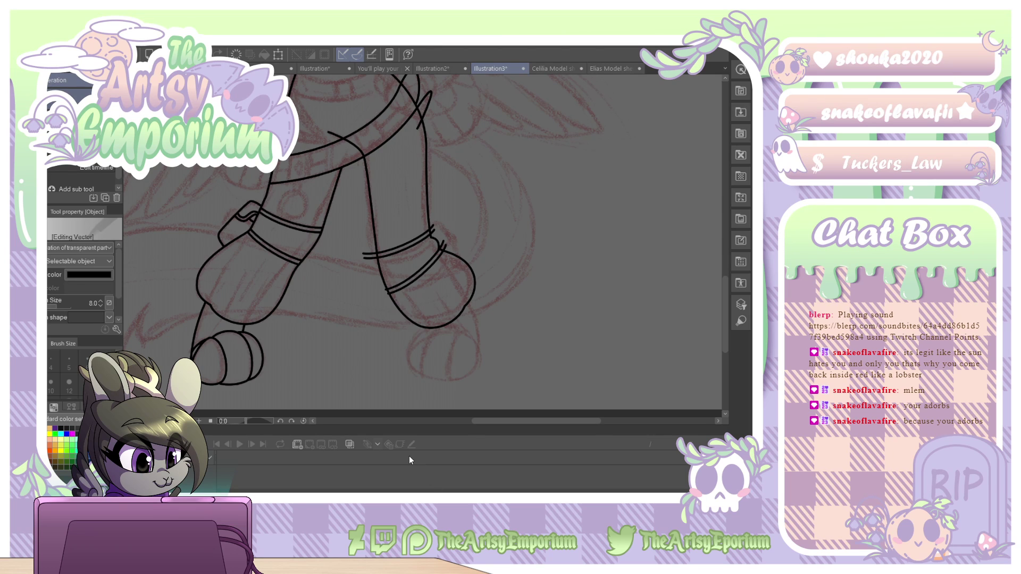
Select both lines of the second leg's upper band and rotate them around so they arch upward across the leg.
left_click(398, 246)
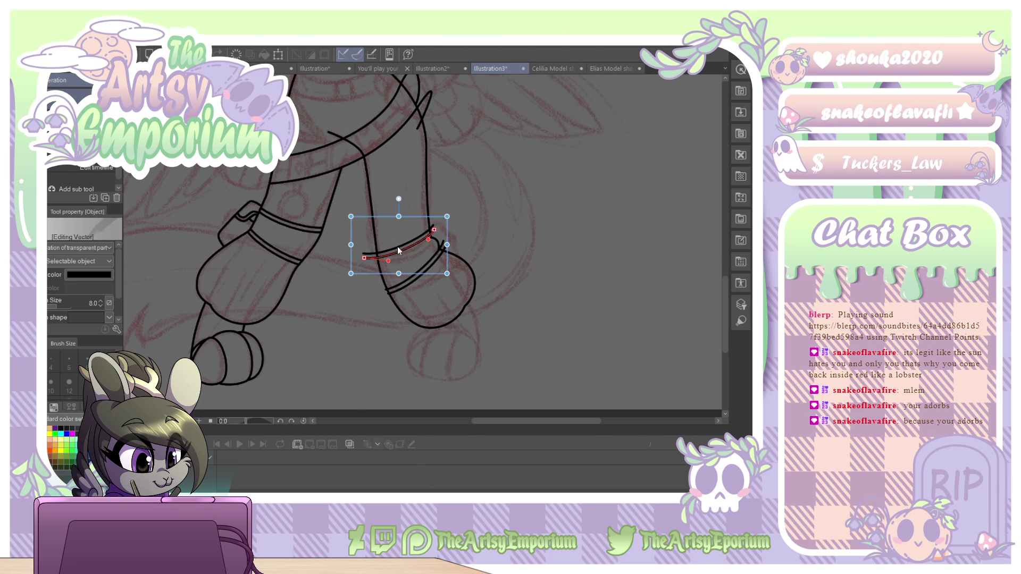
left_click_drag(456, 211, 302, 289)
left_click_drag(424, 212, 424, 215)
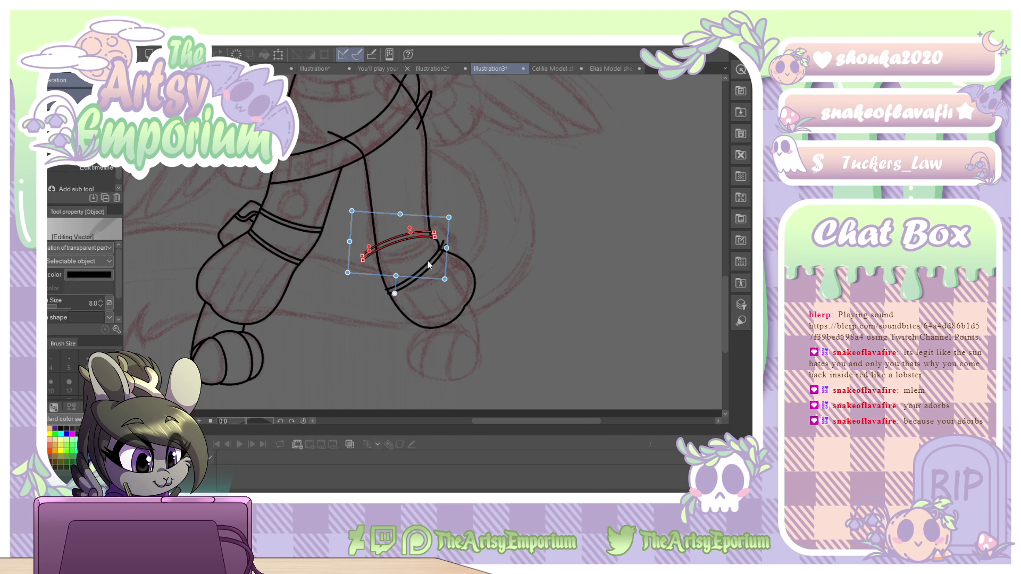
Rotate the pair of lower band lines on the second leg to a steeper angle and fit them inside the leg outline.
left_click(427, 261)
left_click(428, 269, "shift")
left_click_drag(368, 316, 375, 323)
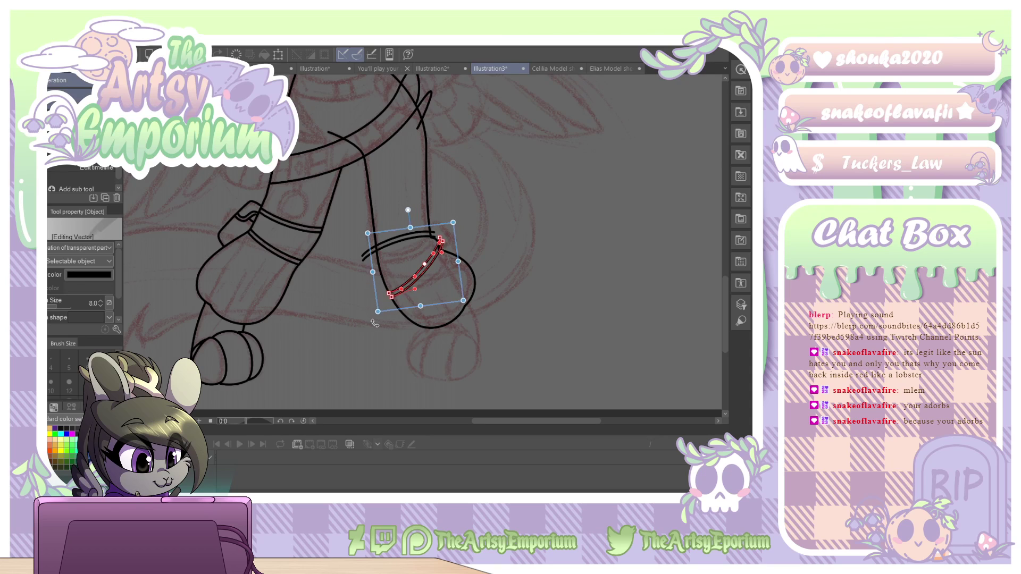
left_click(435, 304)
left_click_drag(403, 264, 433, 298)
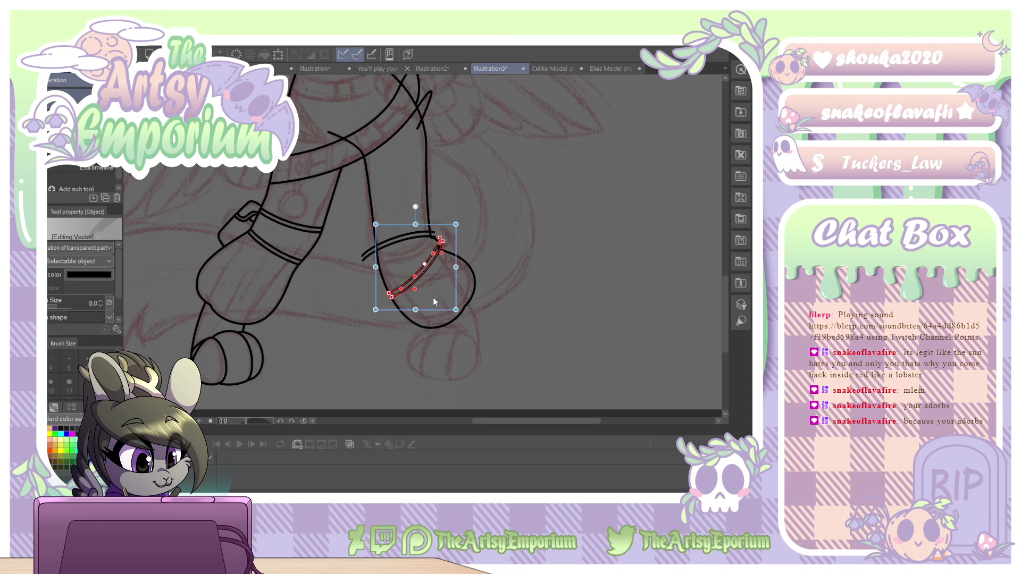
left_click(522, 288)
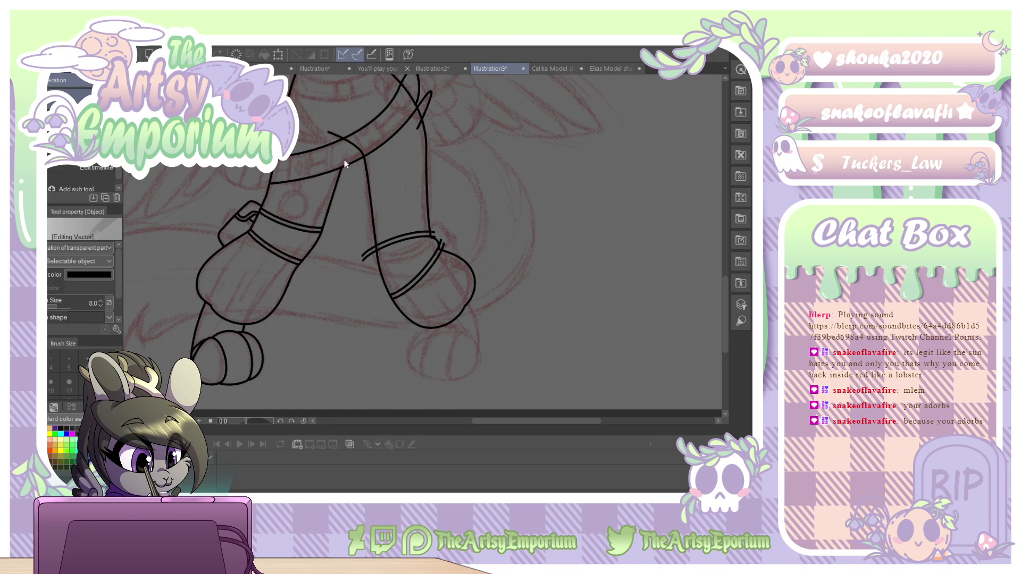
Erase the inner leg line inside the belt, the band ends outside the second leg, and the belt ends beyond the outer hip.
key("e")
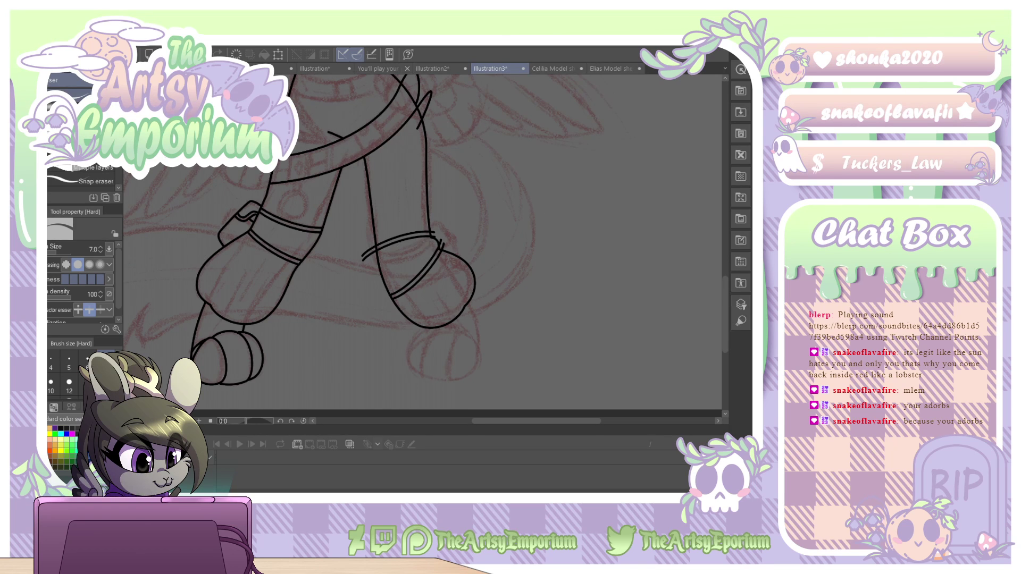
left_click(368, 253)
left_click_drag(434, 235, 442, 246)
left_click_drag(724, 285, 726, 255)
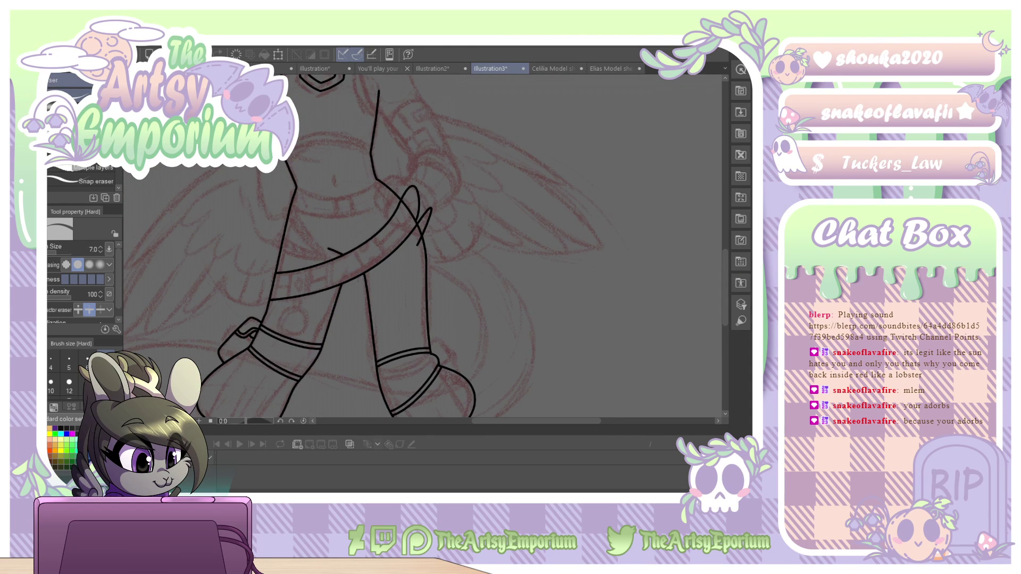
mouse_move(421, 234)
left_mouse_down()
mouse_move(419, 242)
mouse_move(423, 215)
left_mouse_up()
left_click_drag(724, 287, 725, 255)
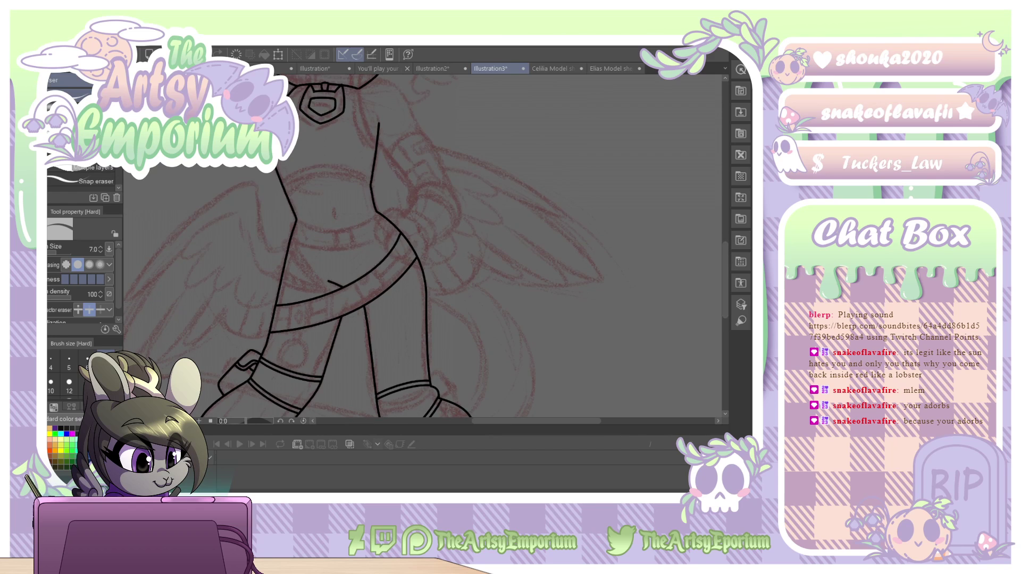
Draw a closed continuous curve outlining the lobed hand shape where the belt meets the outer hip.
key("ctrl+plus")
key("ctrl+plus")
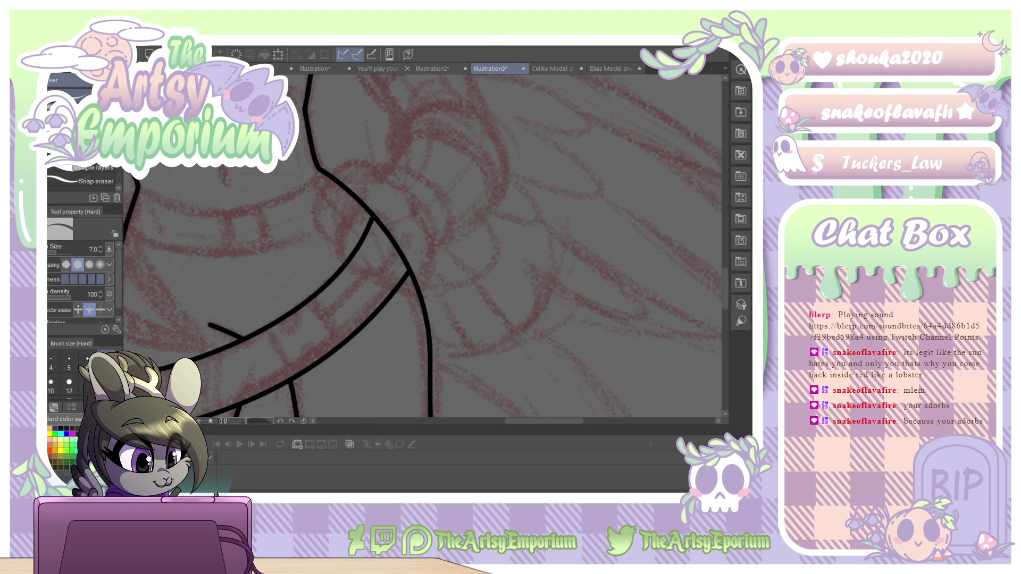
key("u")
left_click_drag(384, 179, 323, 185)
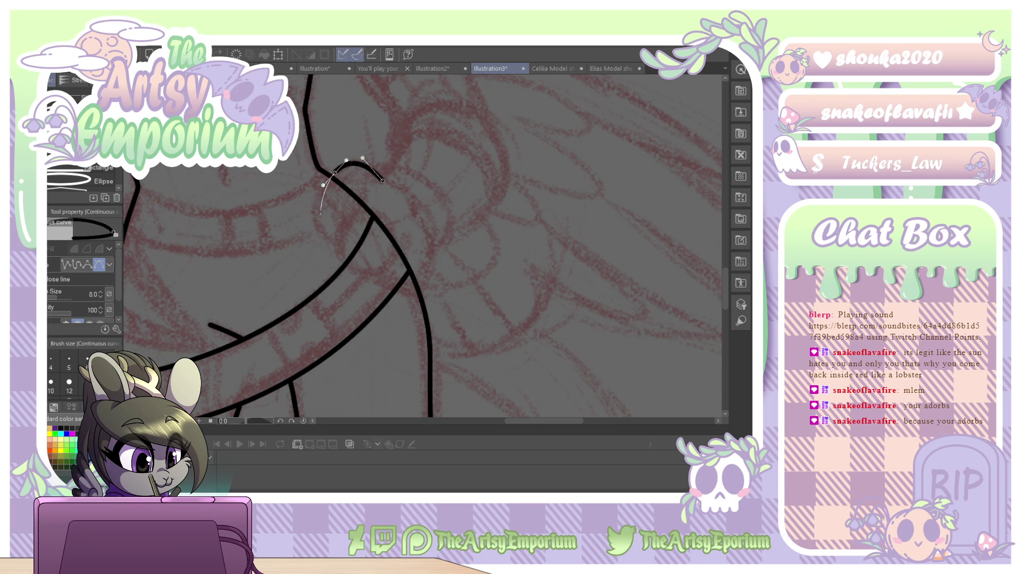
left_click_drag(336, 238, 364, 242)
left_click_drag(376, 276, 394, 267)
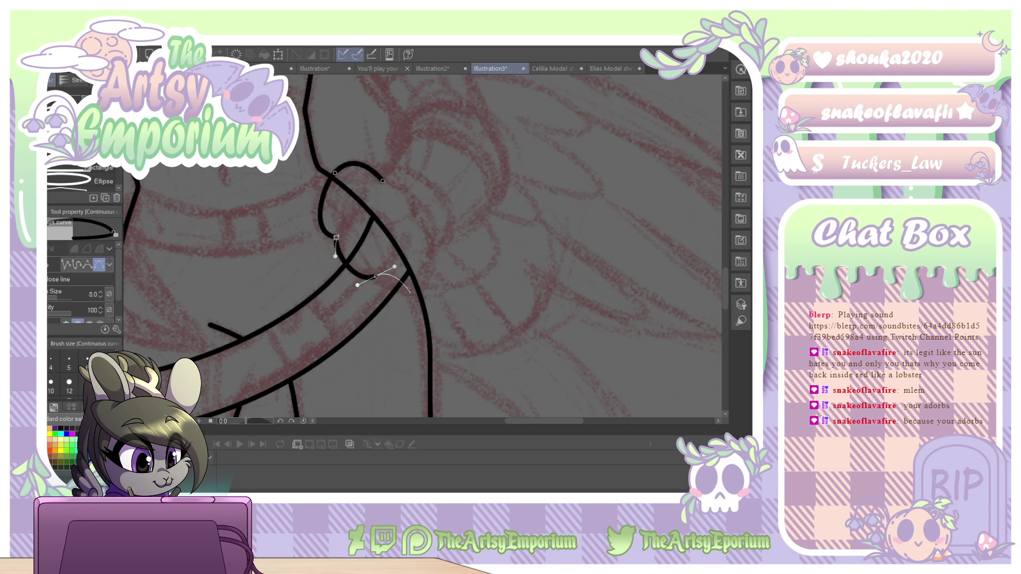
left_click(415, 216)
double_click(386, 185)
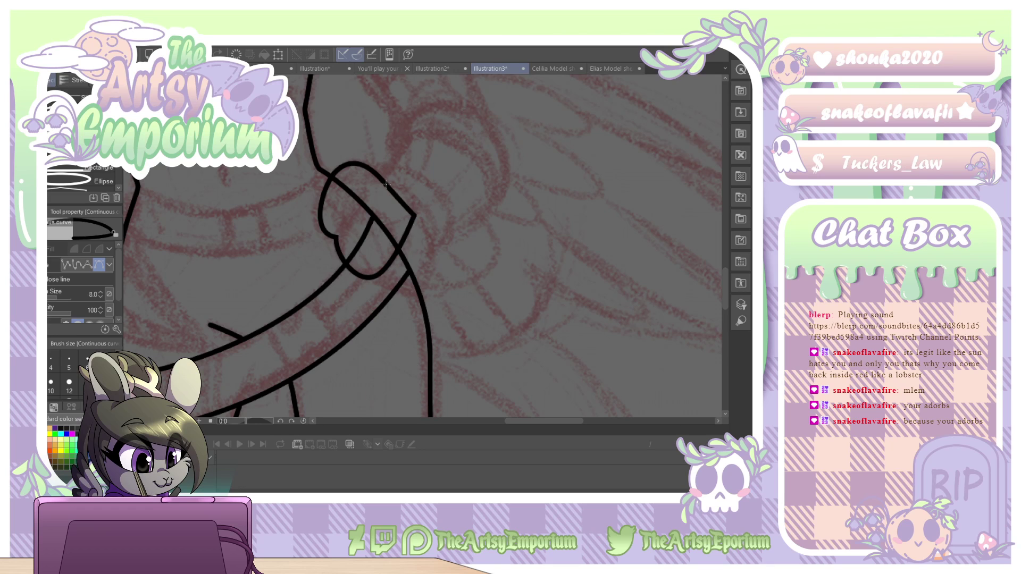
Adjust the hand outline's curve handles so its straight outer and lower sides bulge into rounded lobes.
key("o")
left_click(391, 267)
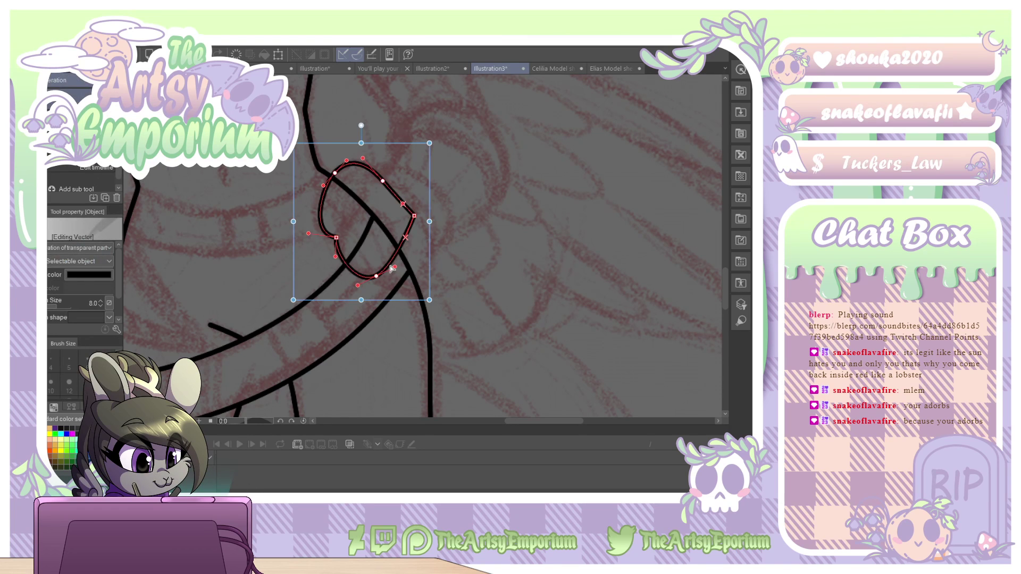
key("e")
left_click(391, 269)
left_click_drag(395, 268, 381, 303)
left_click(401, 273)
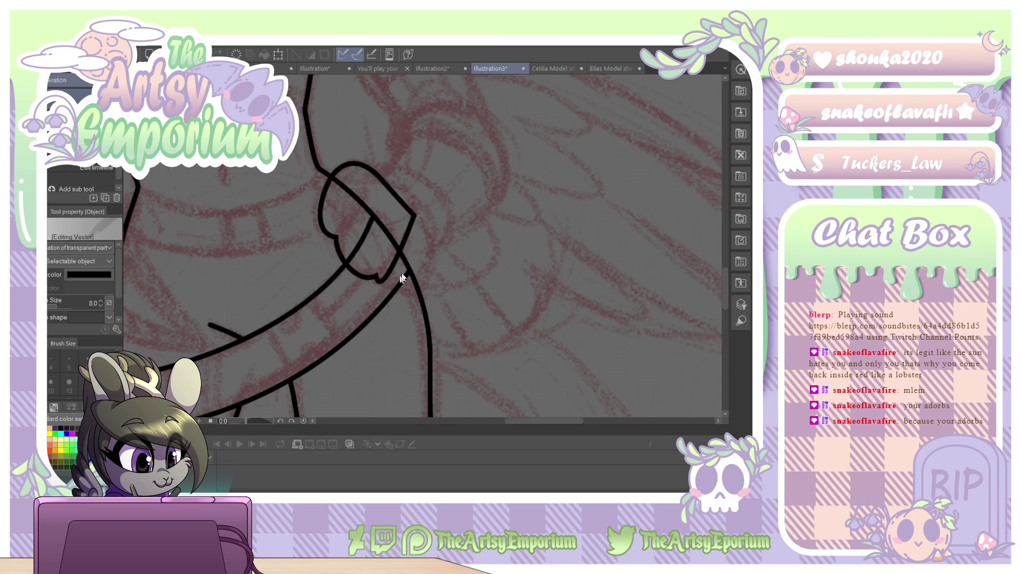
left_click(407, 241)
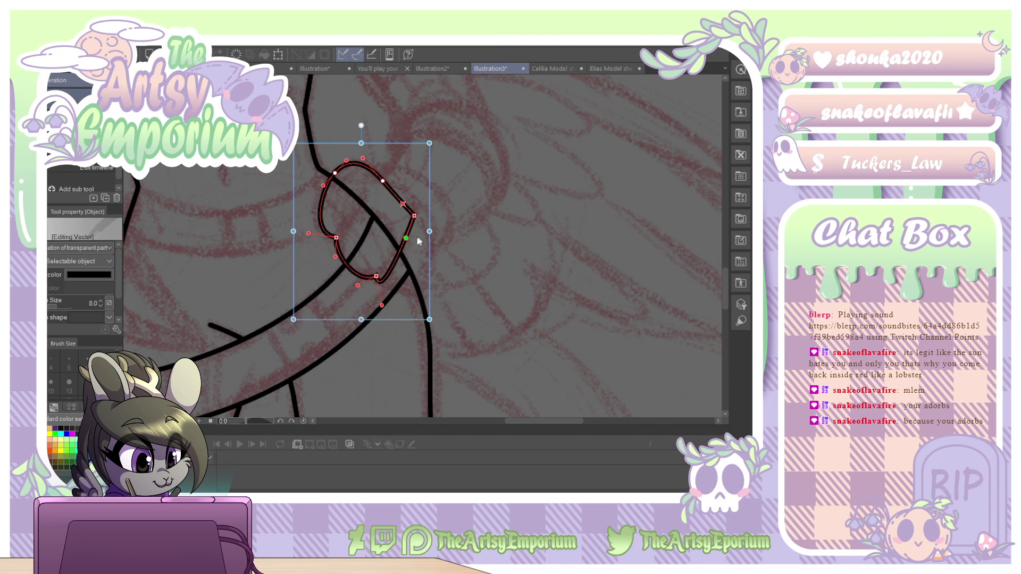
left_click_drag(417, 237, 459, 239)
left_click_drag(382, 305, 403, 329)
left_click_drag(403, 204, 419, 180)
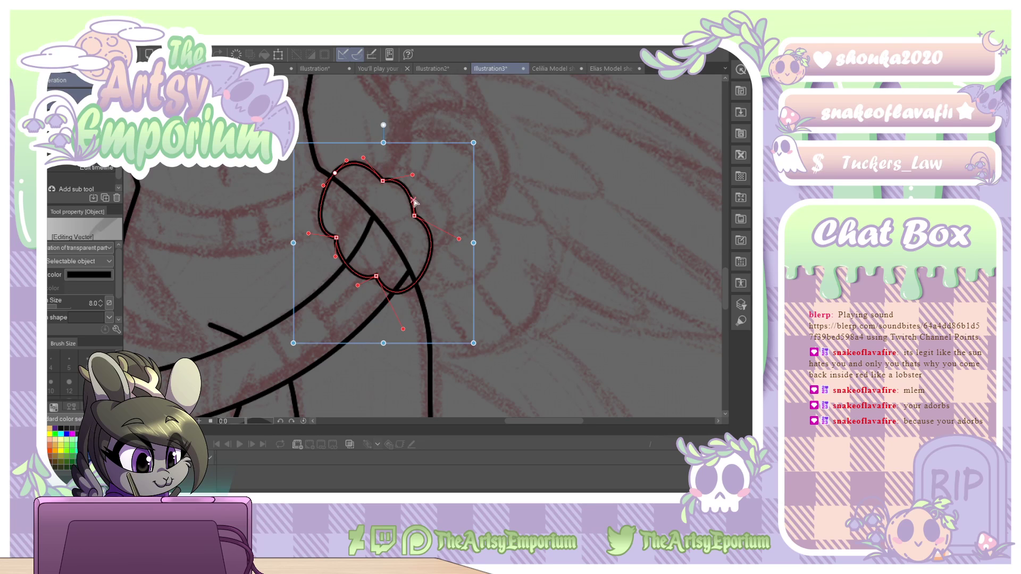
Refine the anchor points and handles of the hand outline so the upper, inner and lower lobes follow the sketch.
left_click(366, 158)
left_click_drag(366, 158, 336, 174)
mouse_move(412, 175)
left_mouse_down()
mouse_move(379, 181)
mouse_move(422, 198)
left_mouse_up()
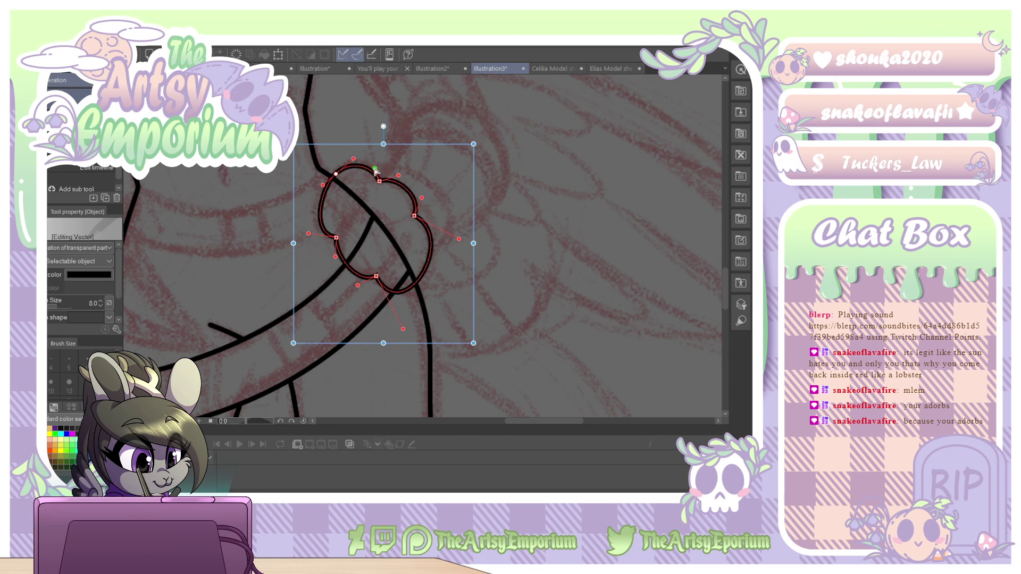
left_click_drag(308, 233, 376, 272)
left_click_drag(336, 237, 338, 239)
left_click_drag(322, 185, 315, 191)
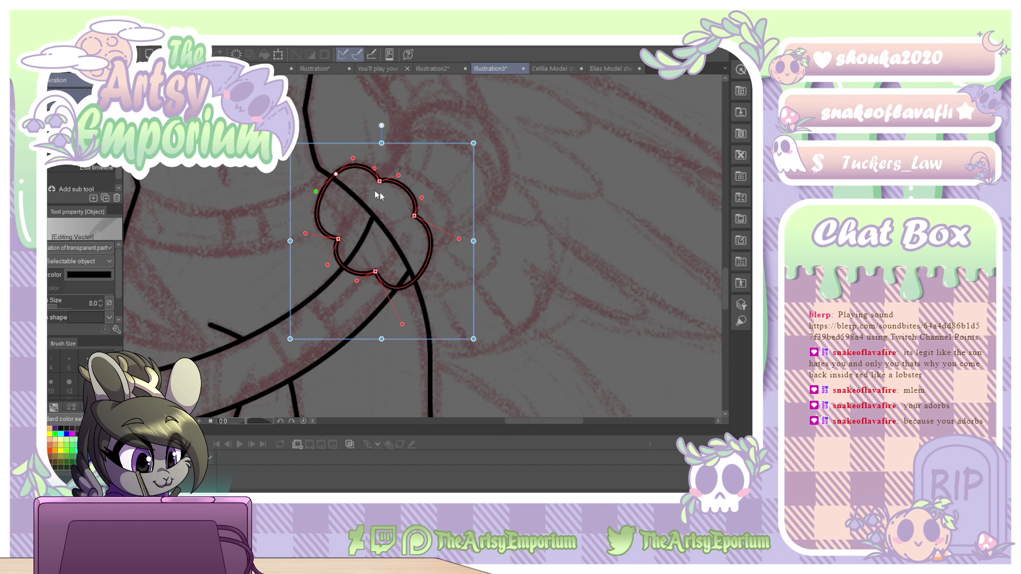
left_click_drag(459, 238, 466, 239)
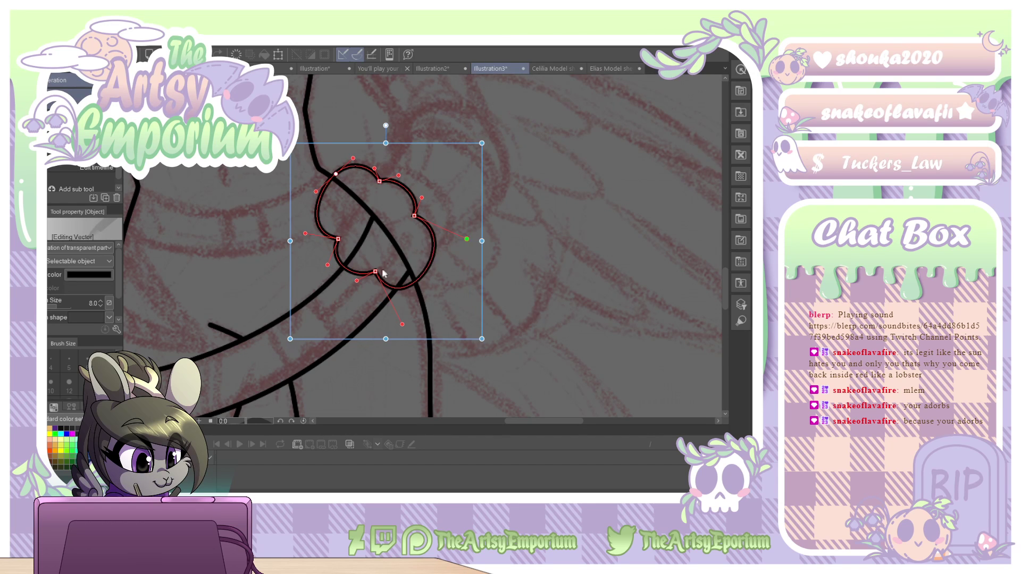
left_click_drag(375, 272, 378, 272)
mouse_move(405, 324)
left_mouse_down()
mouse_move(391, 322)
mouse_move(401, 326)
left_mouse_up()
Ink two short slanted crease lines inside the hand shape with the G-pen, thickening the lower one.
key("p")
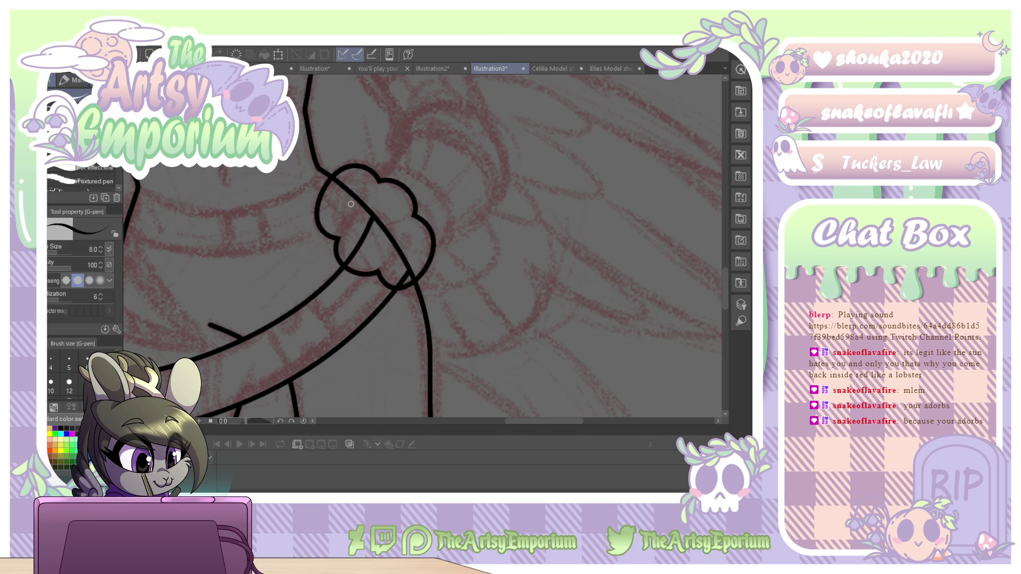
left_click_drag(345, 231, 372, 191)
left_click_drag(346, 230, 355, 199)
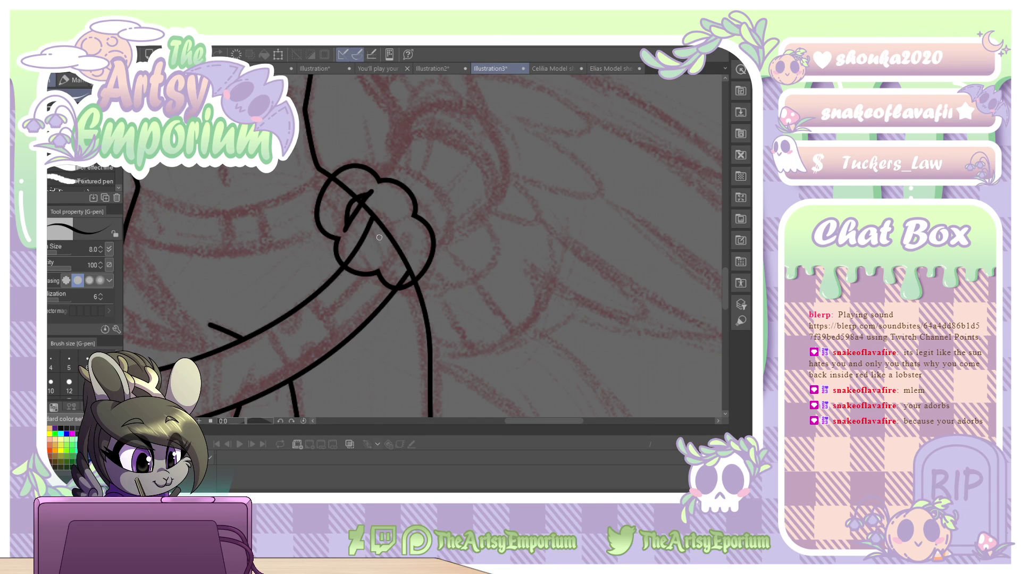
key("ctrl+z")
key("ctrl+z")
left_click_drag(406, 233, 386, 262)
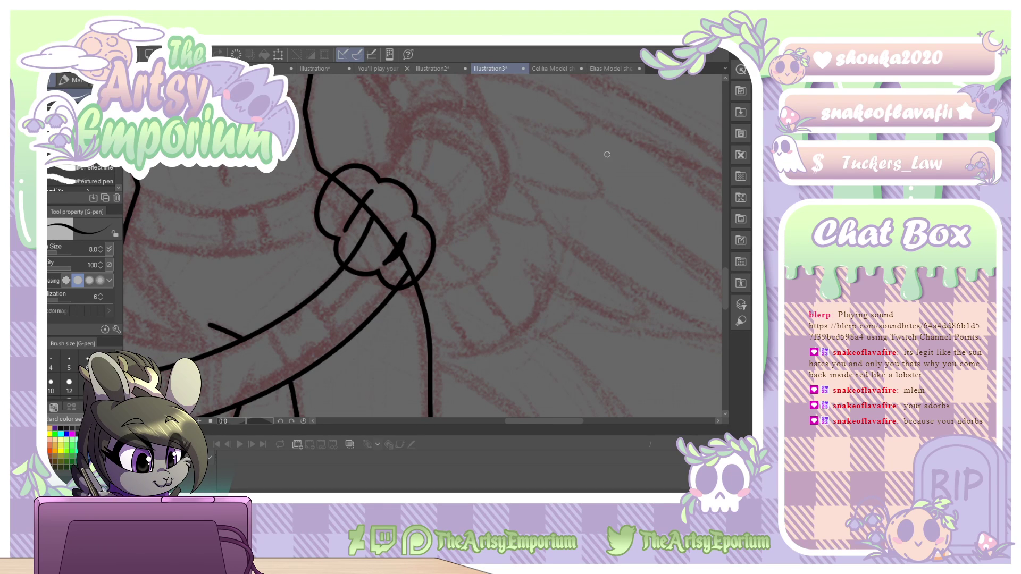
Erase the hip outline and belt line segments that run through the inside of the hand shape.
key("e")
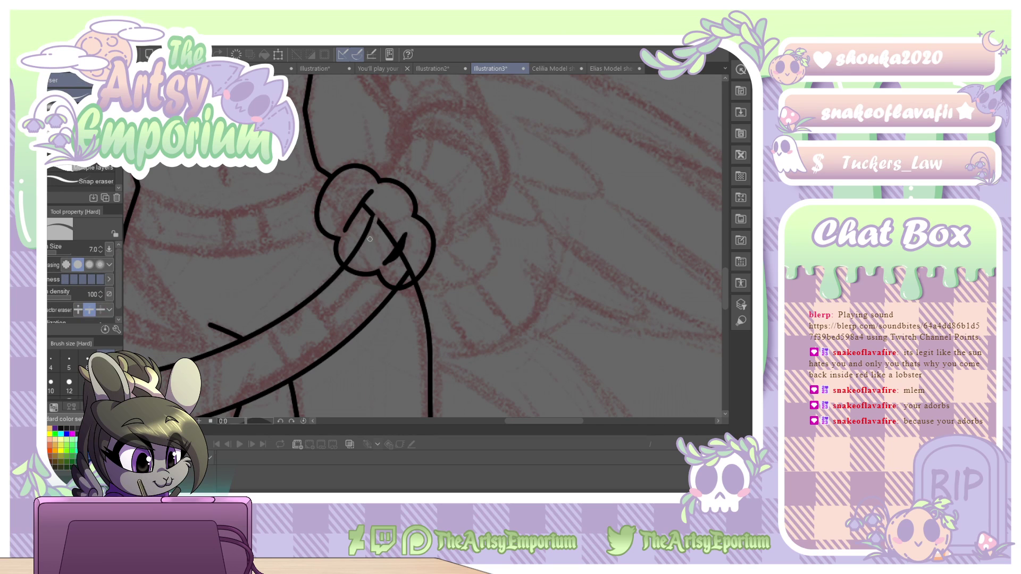
mouse_move(370, 239)
left_mouse_down()
mouse_move(362, 242)
mouse_move(372, 211)
left_mouse_up()
mouse_move(400, 264)
left_mouse_down()
mouse_move(422, 244)
mouse_move(417, 265)
left_mouse_up()
Ink two cross lines on the belt below the hand and small half-round marks on both belt edges between them.
left_click_drag(725, 275, 722, 282)
key("p")
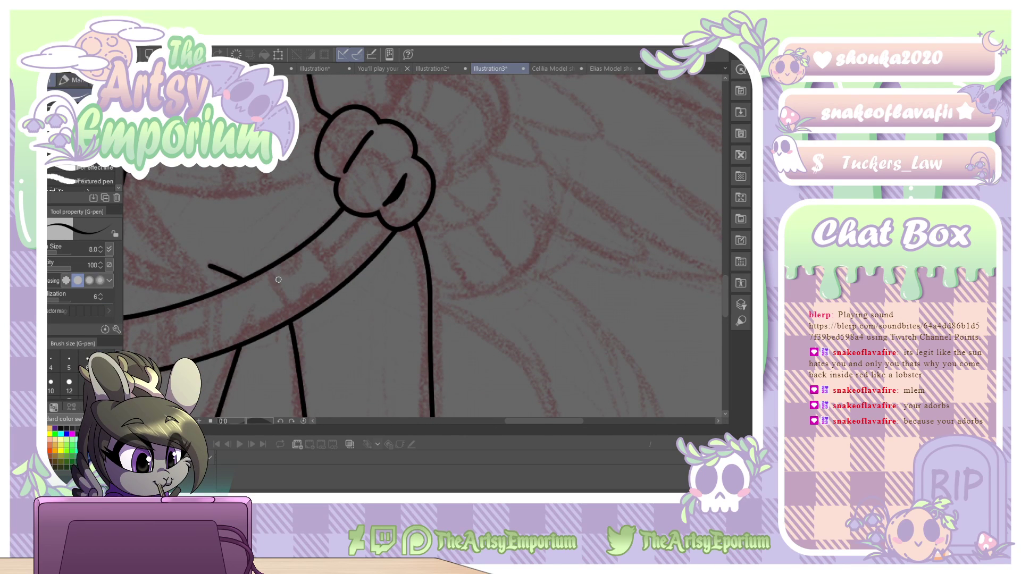
left_click_drag(266, 271, 296, 315)
key("ctrl+z")
left_click_drag(266, 271, 292, 317)
left_click_drag(316, 239, 340, 282)
left_click_drag(282, 259, 297, 257)
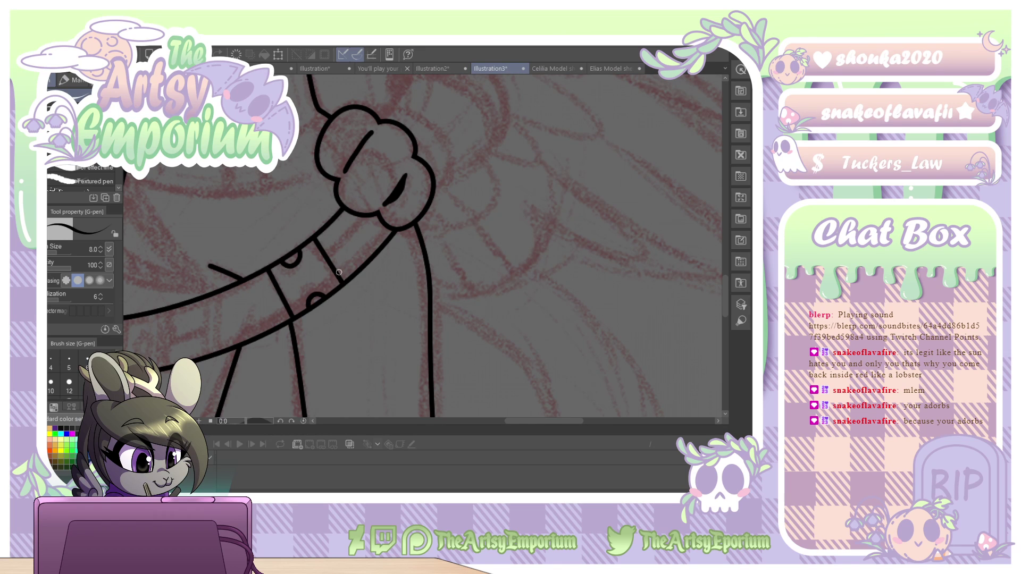
left_click_drag(331, 251, 367, 214)
key("ctrl+z")
left_click_drag(325, 254, 366, 215)
key("ctrl+z")
Ink three pairs of close cross lines on the belt's far section, with a small diamond between the first two pairs.
left_click_drag(520, 420, 494, 421)
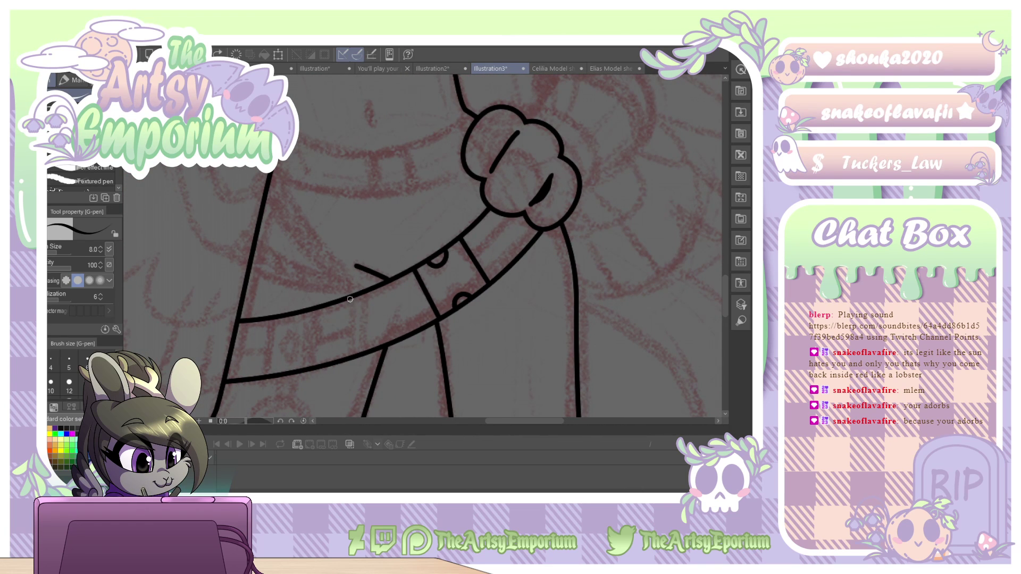
left_click_drag(350, 299, 355, 351)
left_click_drag(361, 294, 369, 350)
left_click_drag(311, 309, 314, 368)
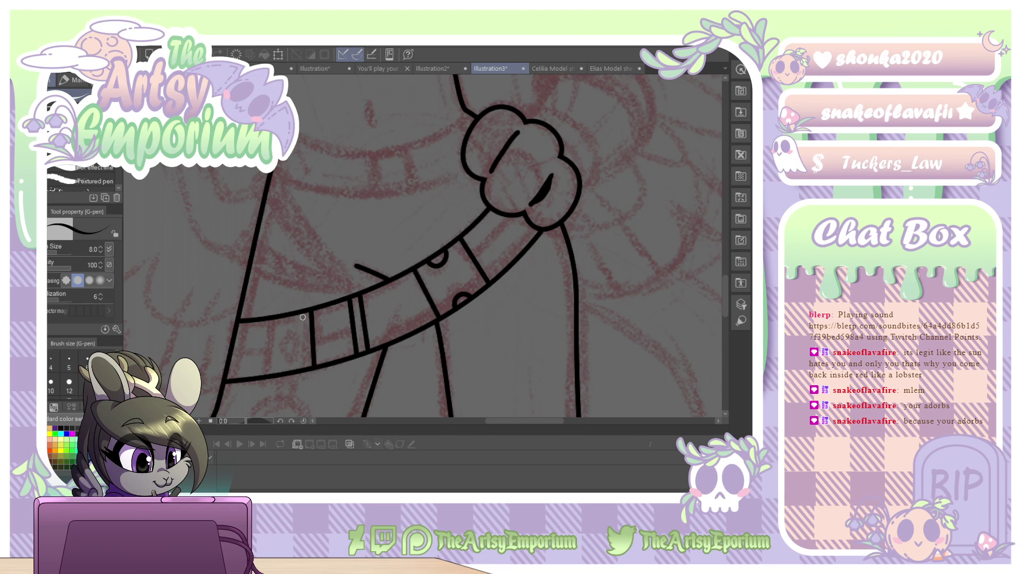
left_click_drag(302, 317, 305, 369)
left_click_drag(265, 319, 262, 376)
left_click_drag(272, 322, 271, 377)
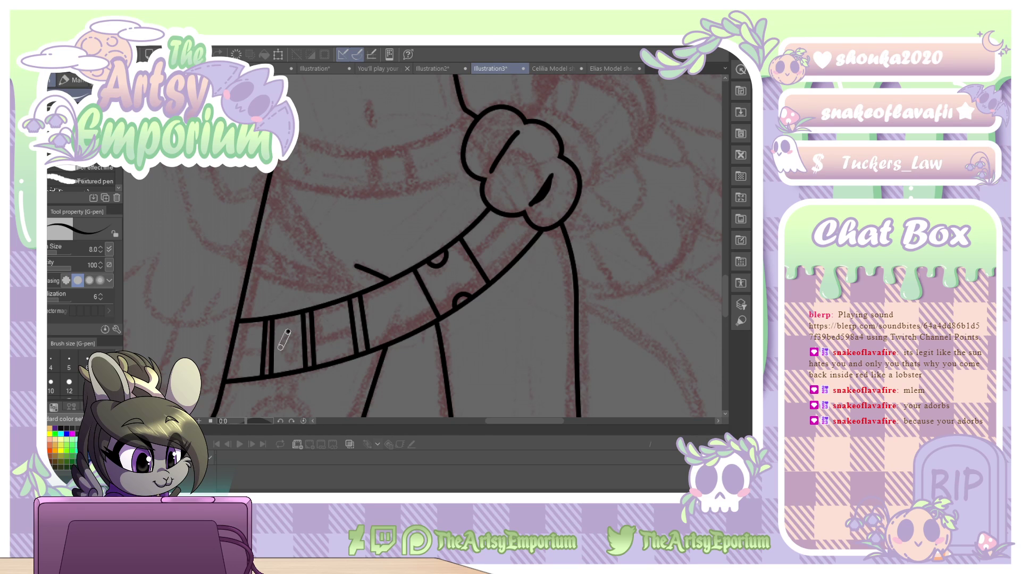
left_click_drag(288, 332, 280, 350)
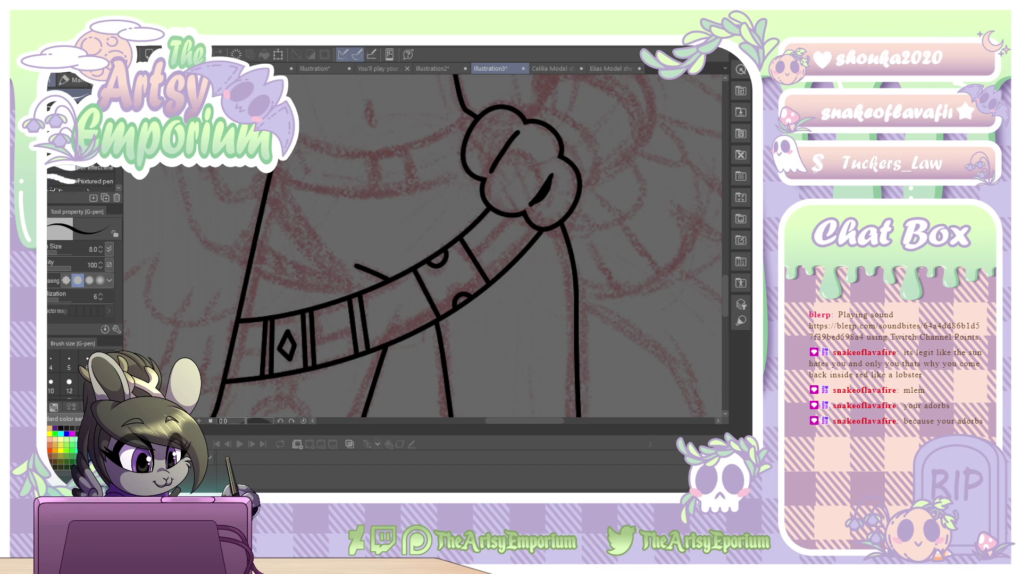
Duplicate the belt's lower edge line and move the copy up to the middle of the belt.
key("o")
left_click(404, 275)
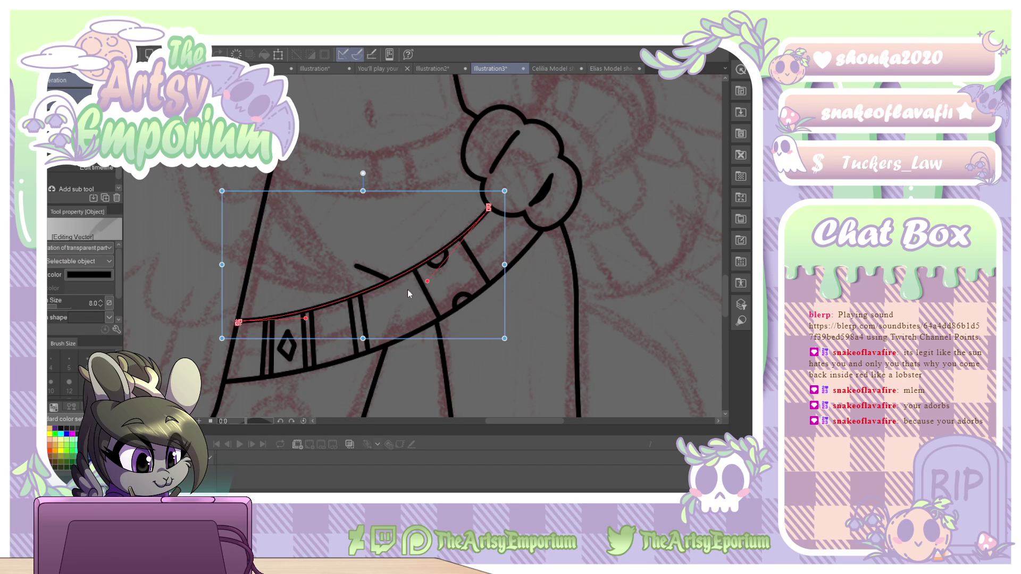
left_click(426, 329)
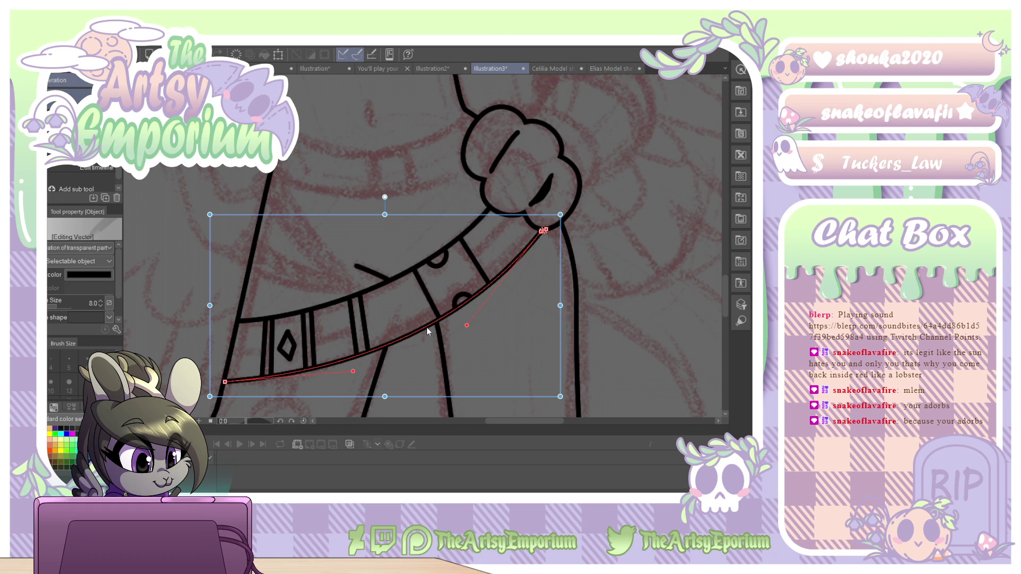
left_click_drag(425, 389, 420, 373)
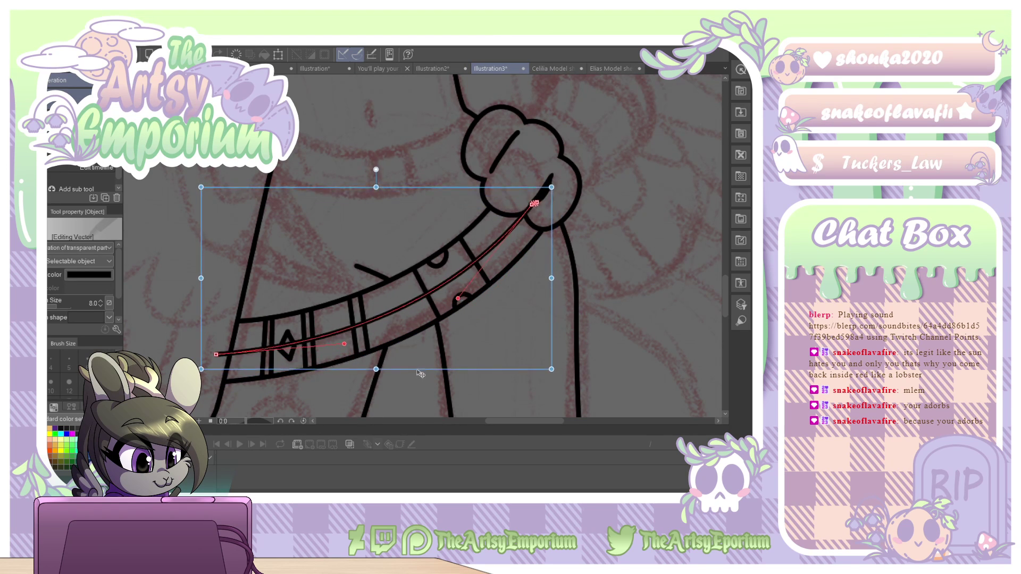
Erase the belt's middle line inside the hand, the half-round and diamond panels, the line pairs, and beyond the hip.
key("e")
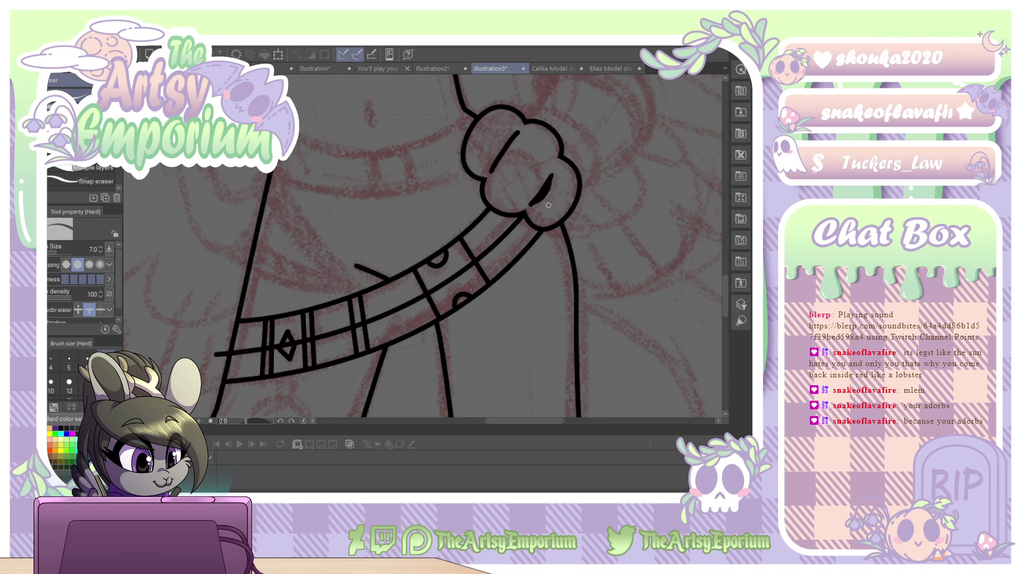
left_click(515, 227)
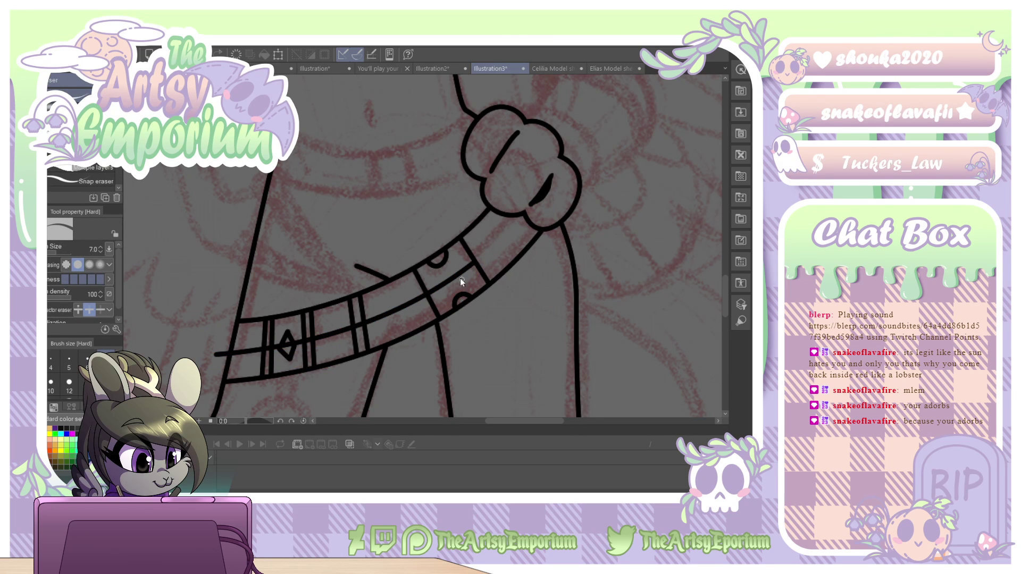
key("ctrl+z")
left_click(446, 282)
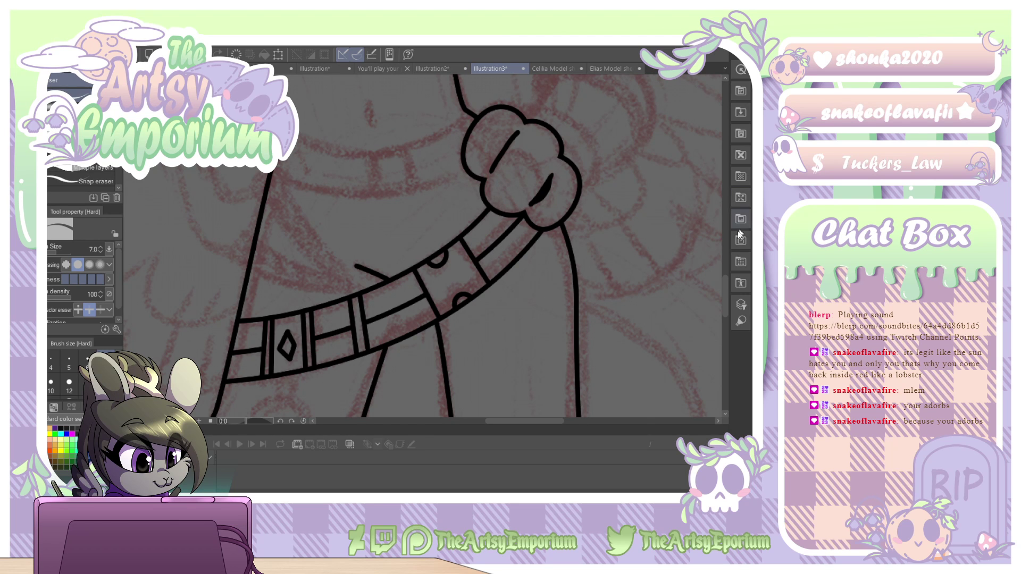
Ink a small rounded cap above the belt's upper edge, joining the tops of the pair of lines nearest the centre.
mouse_move(726, 282)
left_mouse_down()
mouse_move(725, 260)
mouse_move(721, 304)
left_mouse_up()
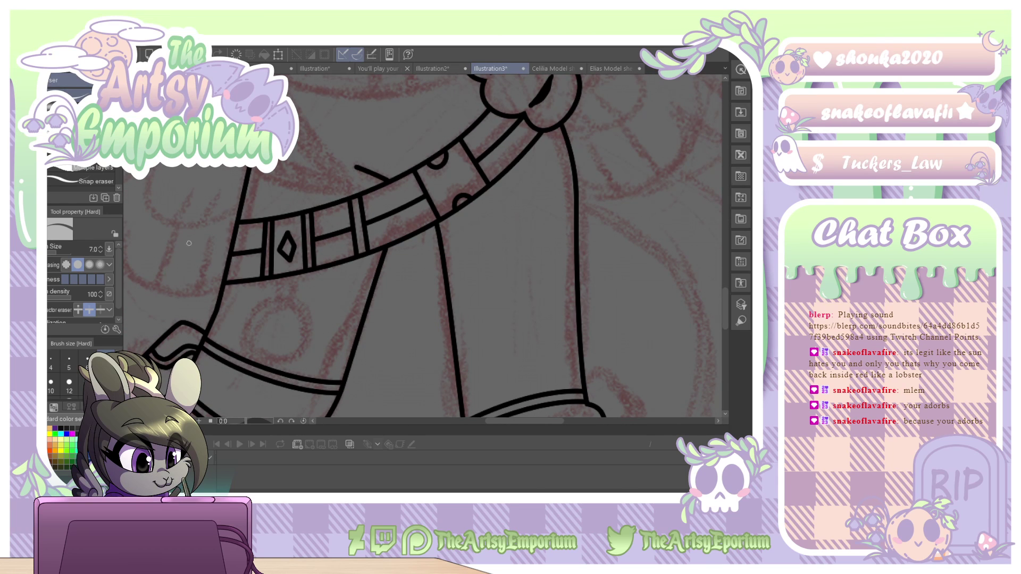
key("p")
mouse_move(348, 195)
left_mouse_down()
mouse_move(354, 186)
mouse_move(362, 195)
left_mouse_up()
key("ctrl+z")
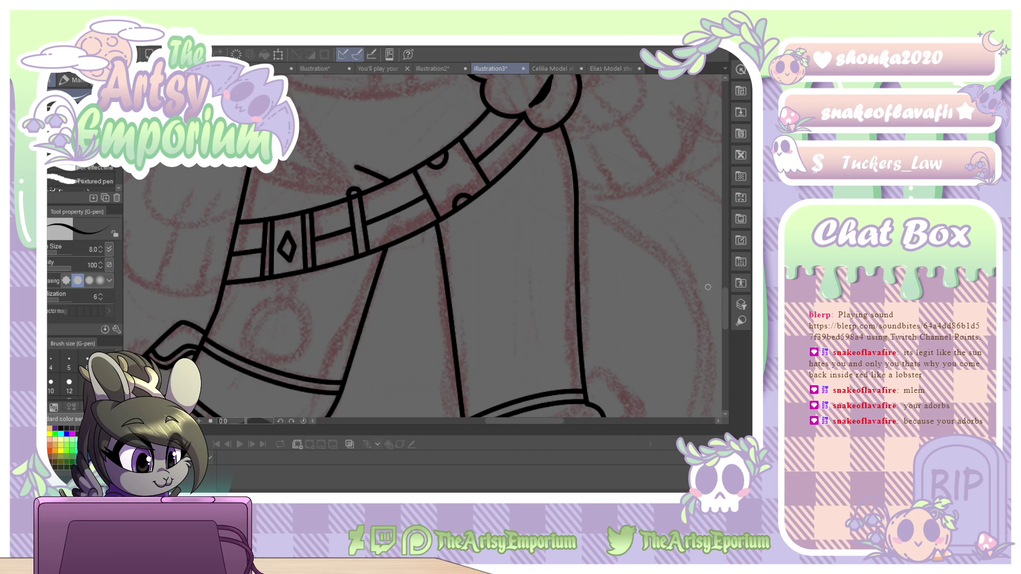
Ink a short narrow strap hanging from the belt's lower edge beneath the diamond.
left_click_drag(724, 304, 723, 312)
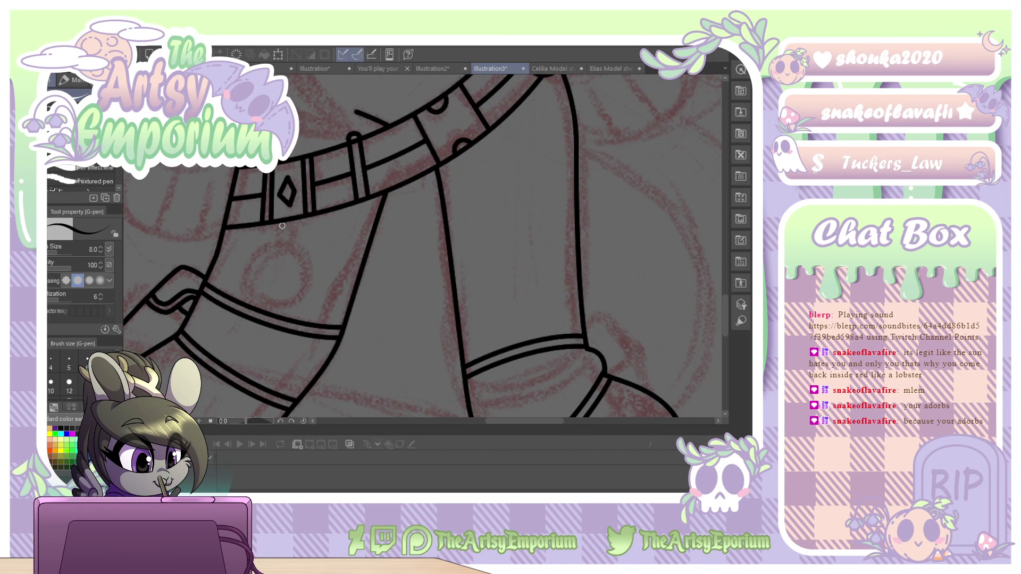
mouse_move(283, 227)
left_mouse_down()
mouse_move(289, 241)
mouse_move(292, 219)
left_mouse_up()
key("ctrl+z")
Draw a circle with the Ellipse tool over the sketched ring and move it up to hang from the strap.
key("u")
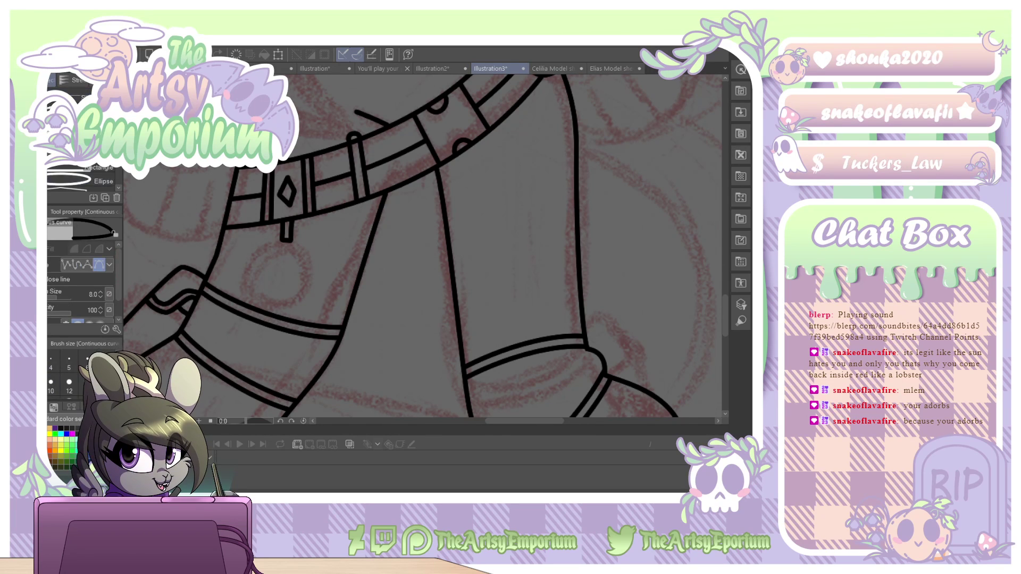
left_click_drag(255, 248, 318, 318)
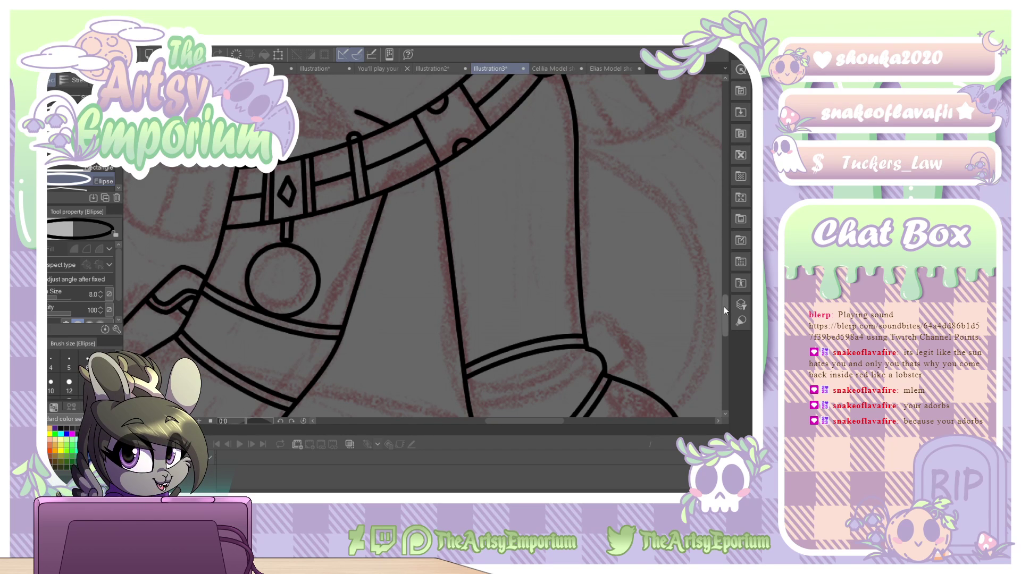
key("o")
left_click(248, 266)
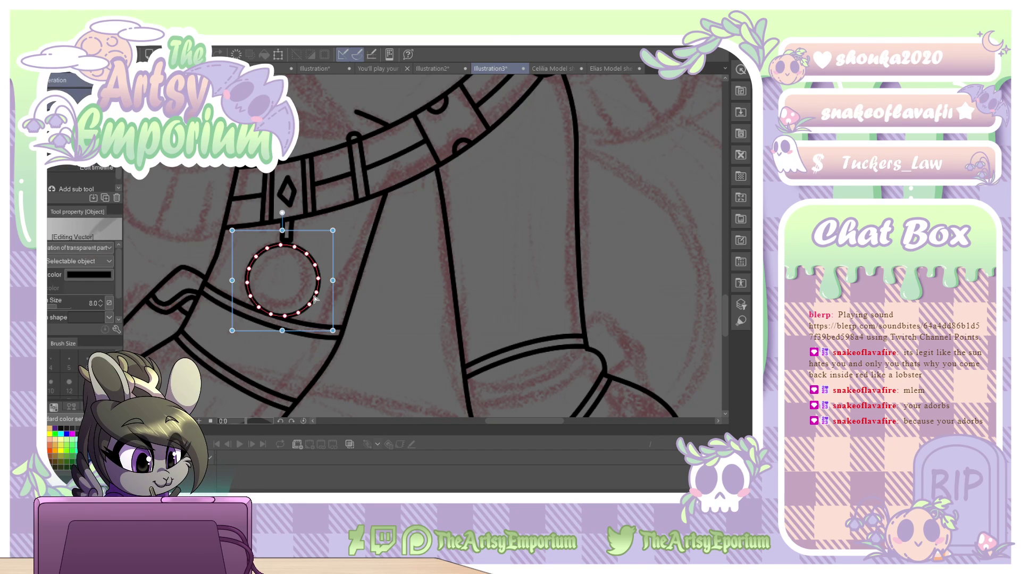
left_click_drag(335, 312, 337, 301)
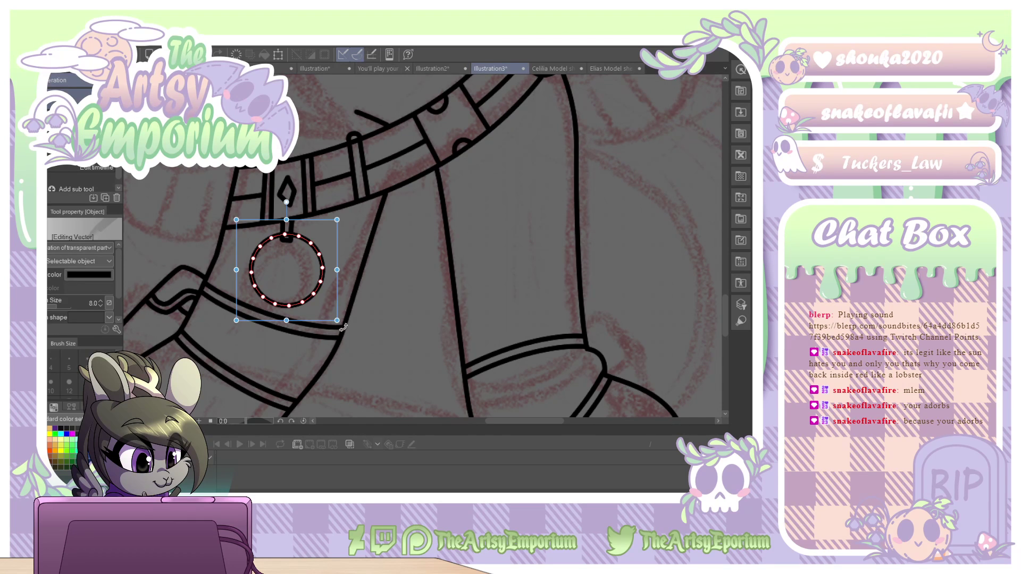
Duplicate the hanging circle, scale the copy down as a concentric inner ring, and erase the strap end inside the ring.
left_click_drag(337, 320, 328, 312)
left_click_drag(236, 219, 247, 230)
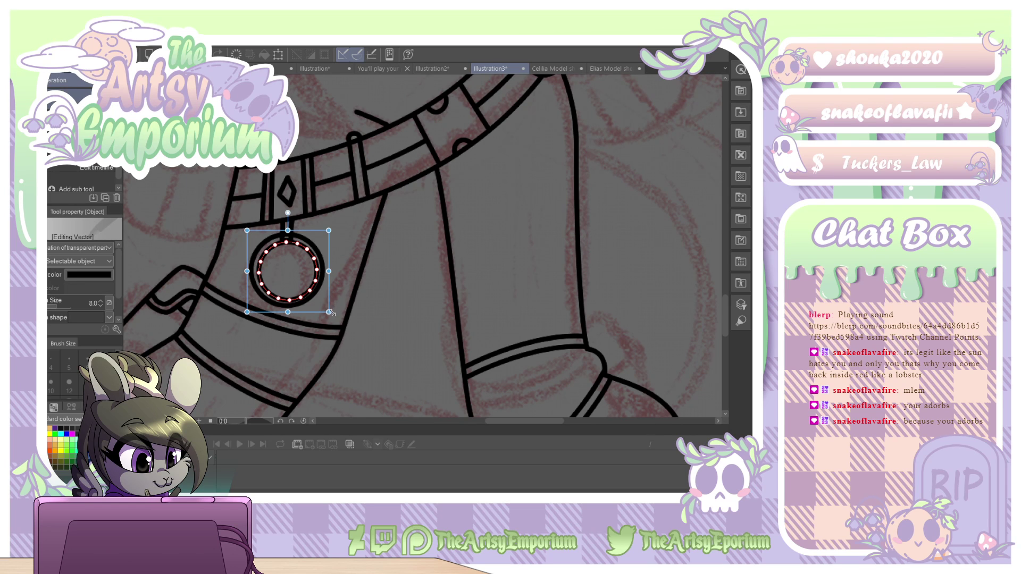
left_click_drag(329, 312, 326, 309)
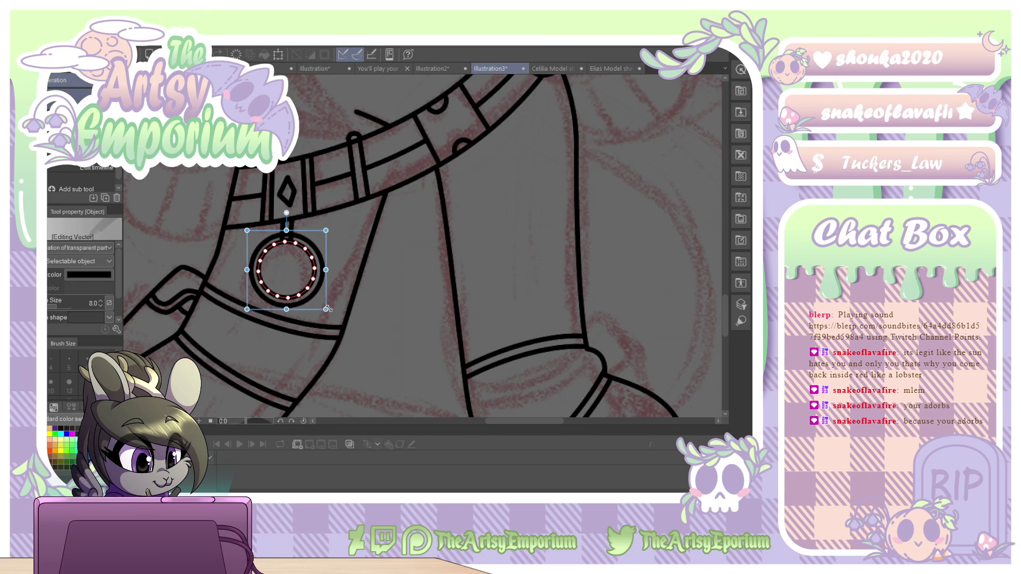
left_click(385, 276)
key("e")
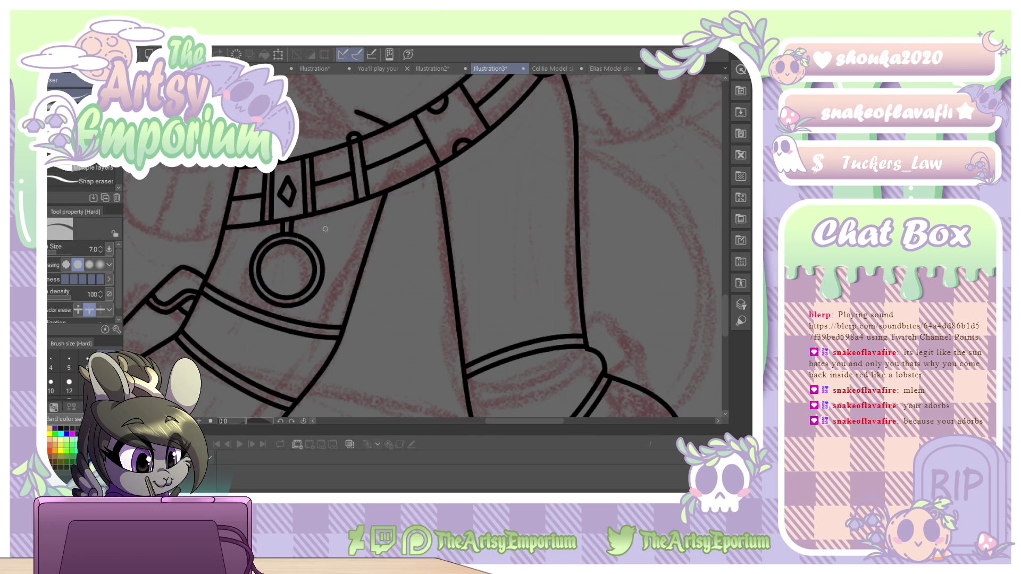
Outline two narrow loops with the curve tool, running from the belt's raised strap up to the waist and hip line and back.
scroll(725, 288, "up", 5)
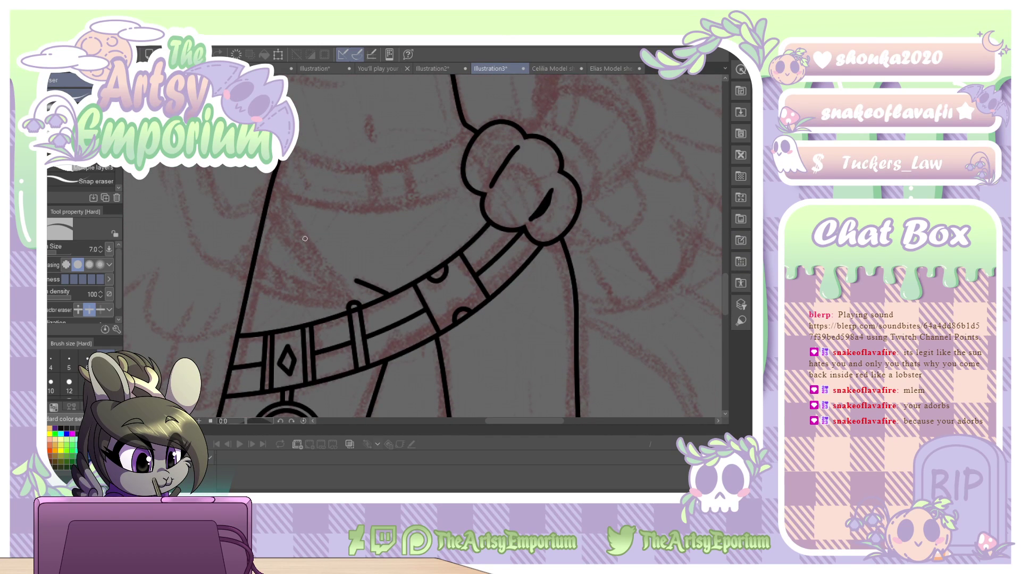
key("u")
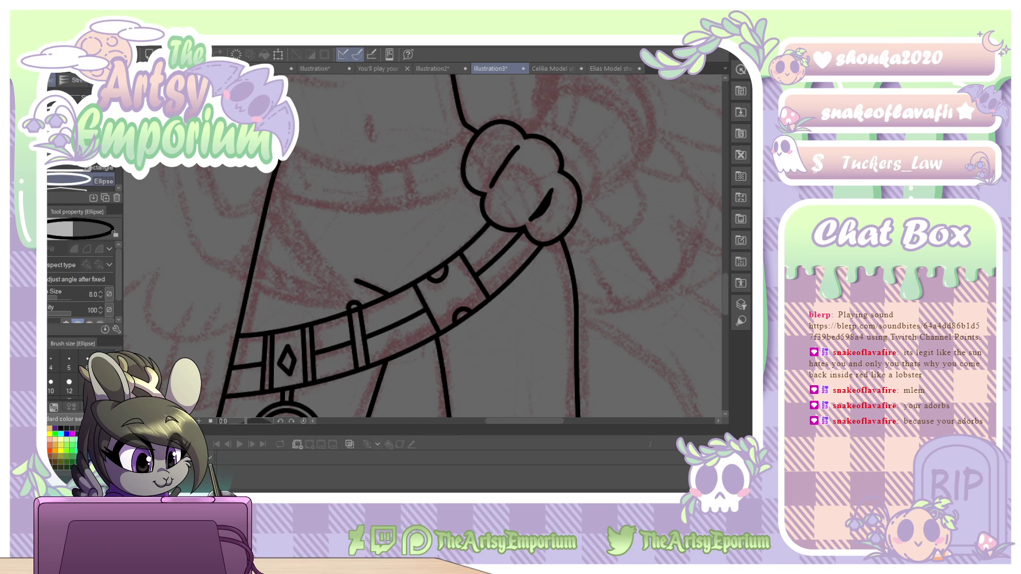
left_click(352, 300)
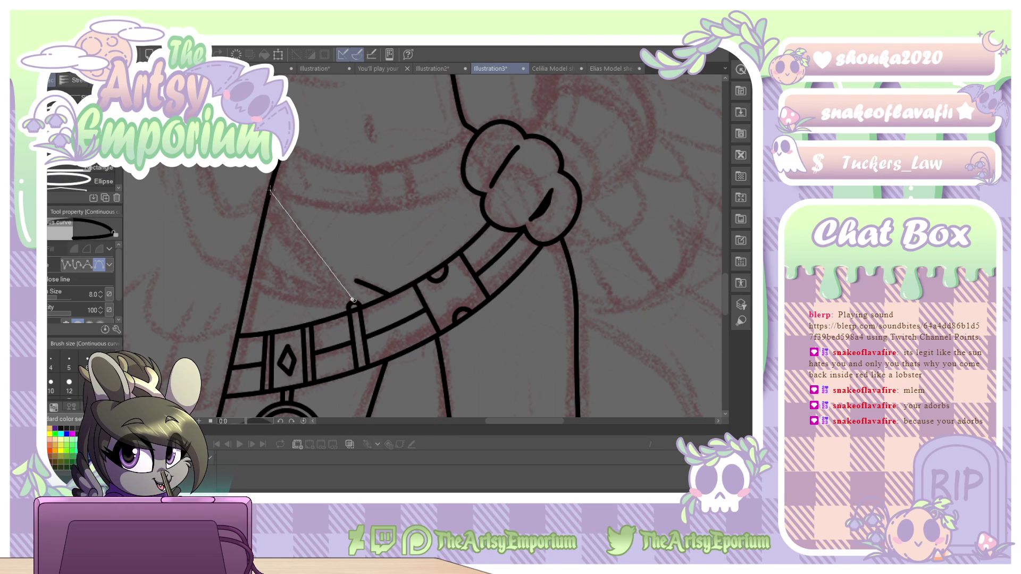
left_click(270, 193)
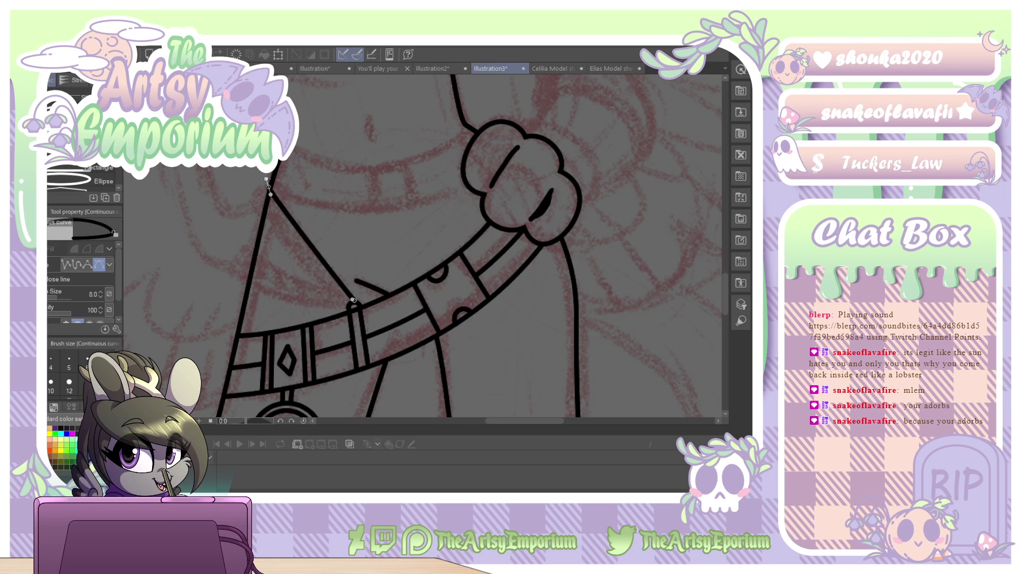
left_click_drag(266, 179, 260, 179)
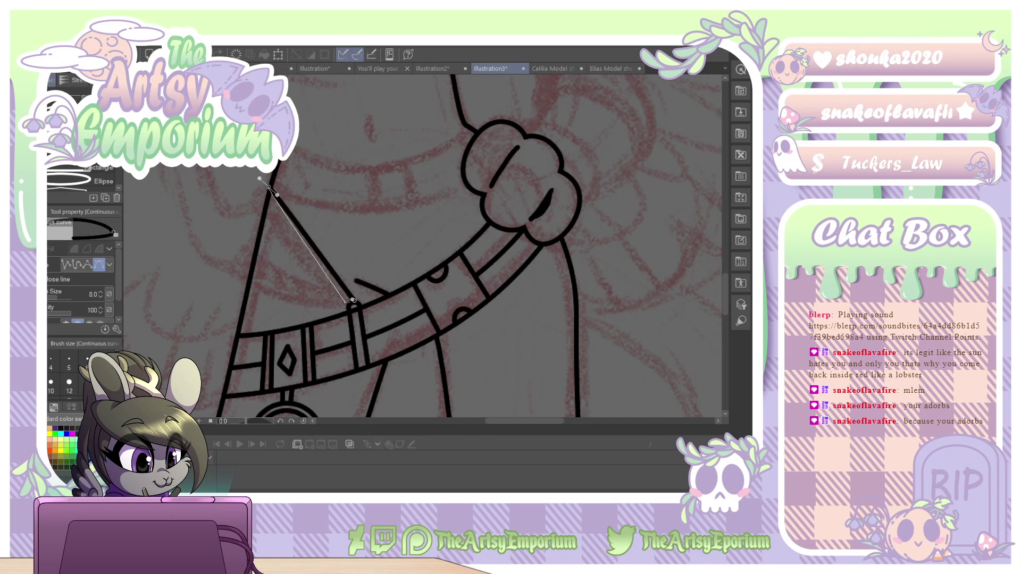
left_click(351, 302)
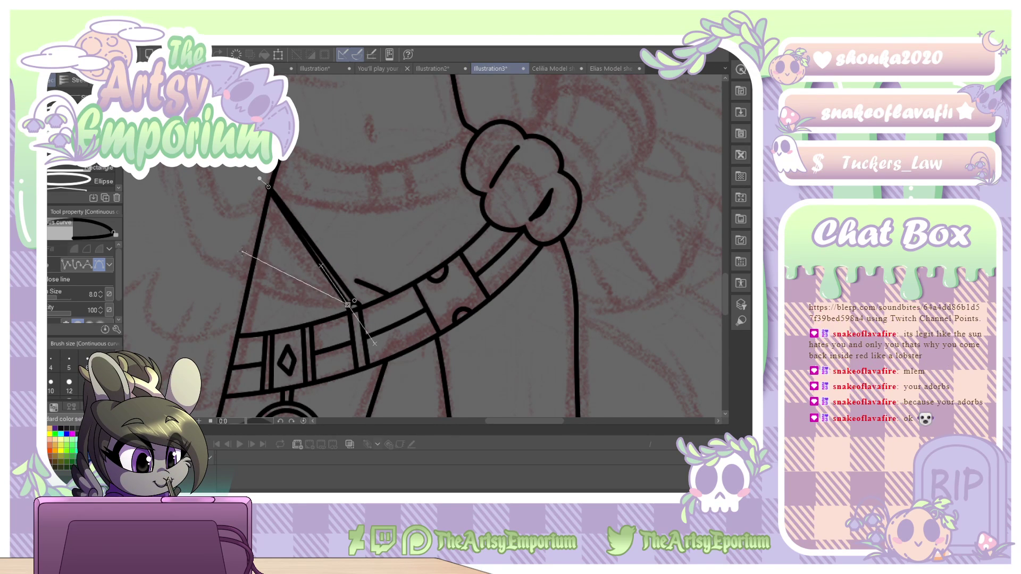
left_click_drag(241, 260, 206, 246)
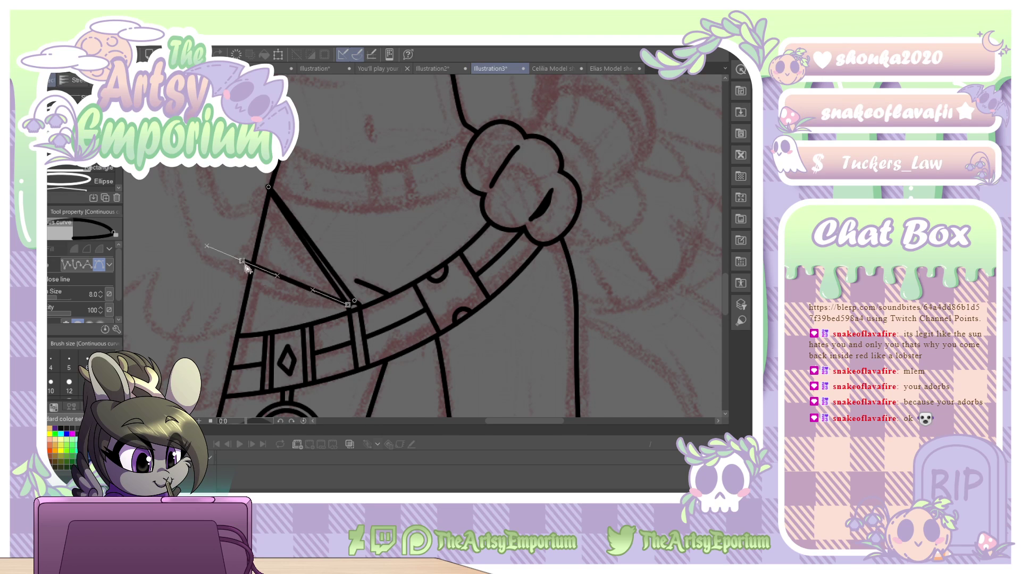
double_click(352, 302)
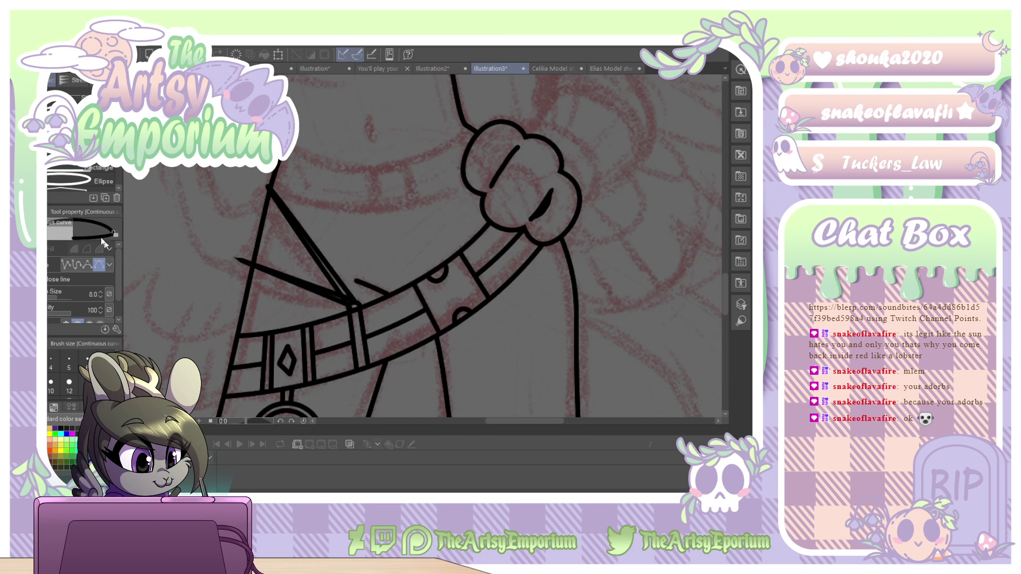
Bend the straight edges of both loops into curves that round off the lower loop and bow out the upper one.
key("o")
left_click(355, 303)
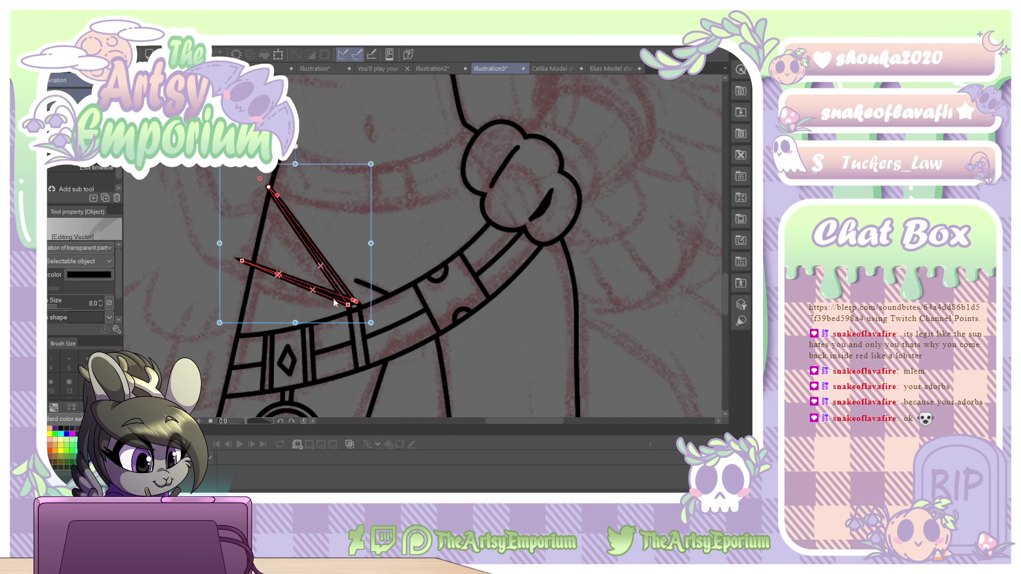
left_click_drag(312, 289, 219, 282)
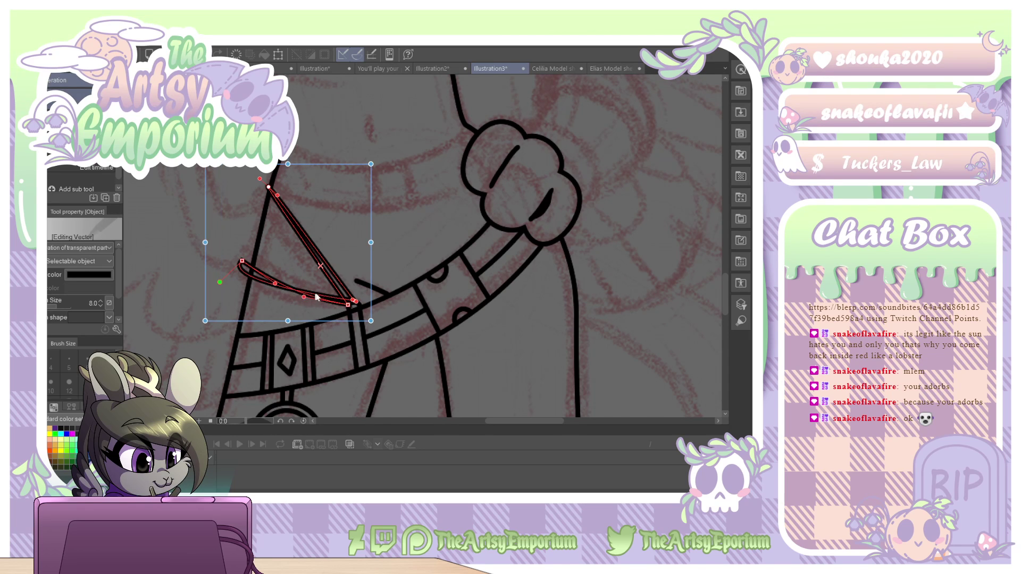
mouse_move(352, 302)
left_mouse_down()
mouse_move(335, 289)
mouse_move(355, 307)
mouse_move(337, 333)
left_mouse_up()
mouse_move(274, 286)
left_mouse_down()
mouse_move(298, 279)
mouse_move(277, 295)
left_mouse_up()
left_click_drag(354, 300, 353, 305)
left_click_drag(336, 338, 342, 322)
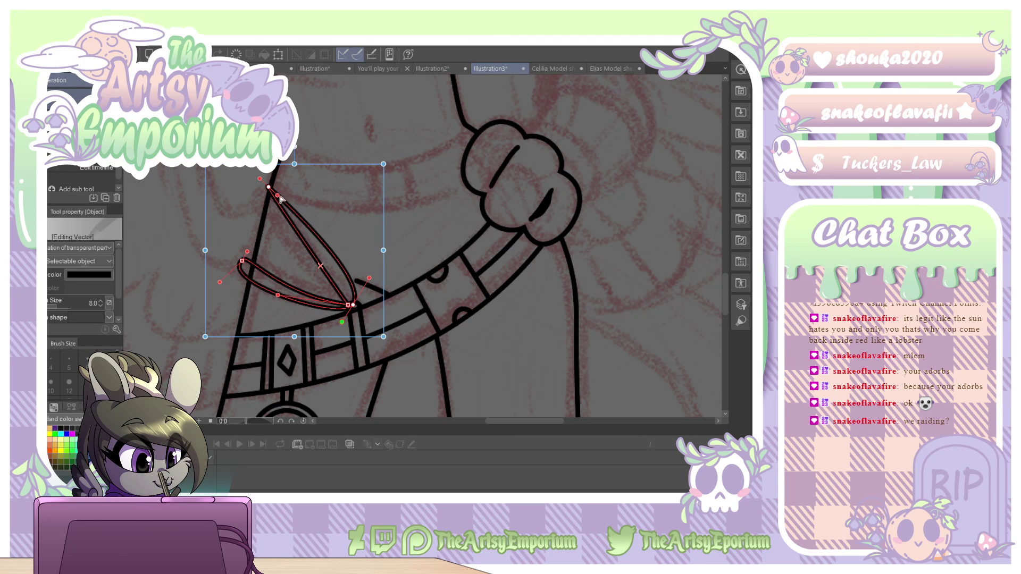
Round the upper loop's tip over the body outline, and pull the edges of both loops inward near the belt.
mouse_move(277, 195)
left_mouse_down()
mouse_move(278, 182)
mouse_move(257, 196)
mouse_move(271, 178)
left_mouse_up()
left_click_drag(219, 282, 223, 284)
left_click_drag(248, 251, 254, 243)
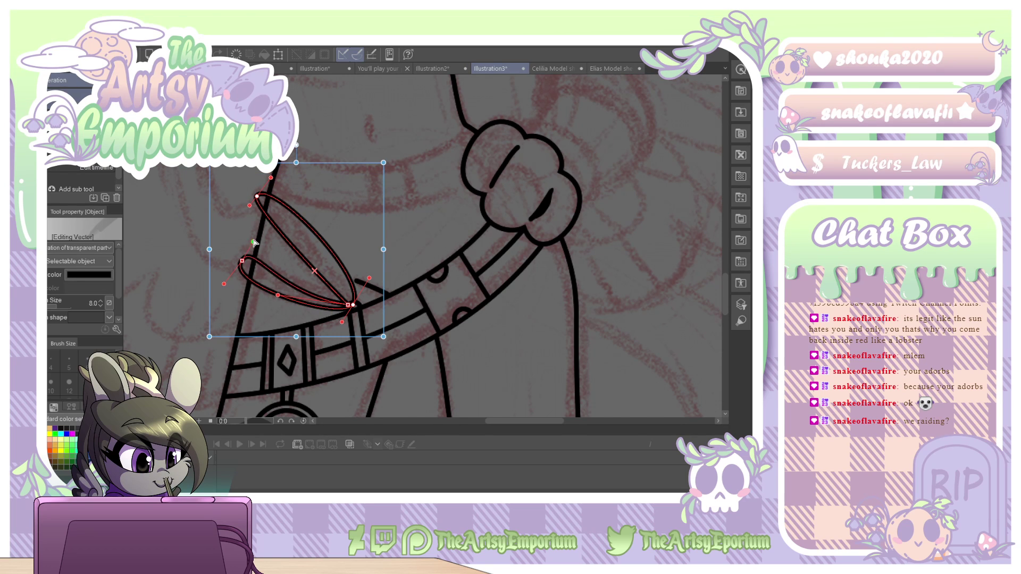
left_click_drag(278, 296, 280, 294)
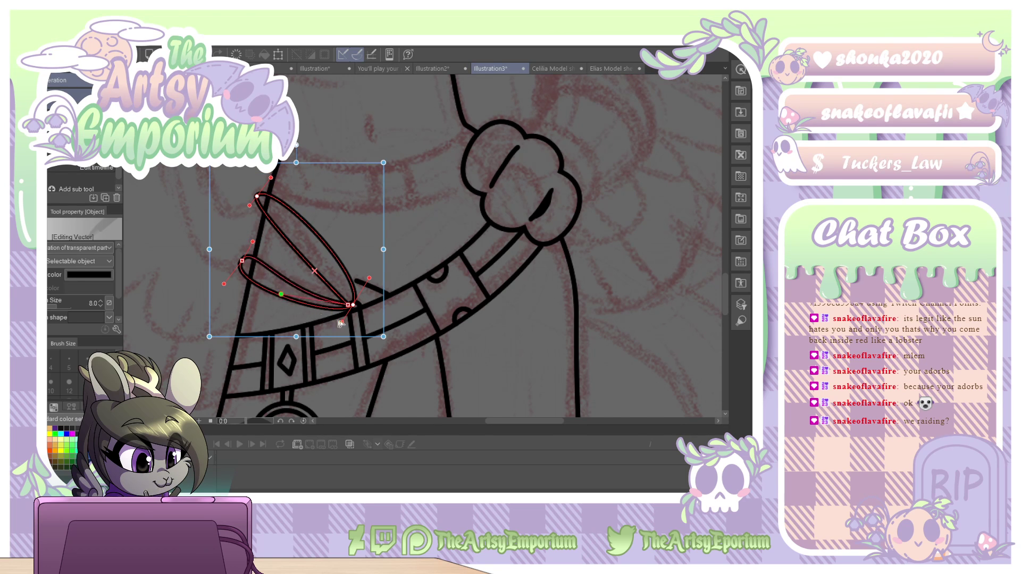
left_click_drag(342, 322, 331, 322)
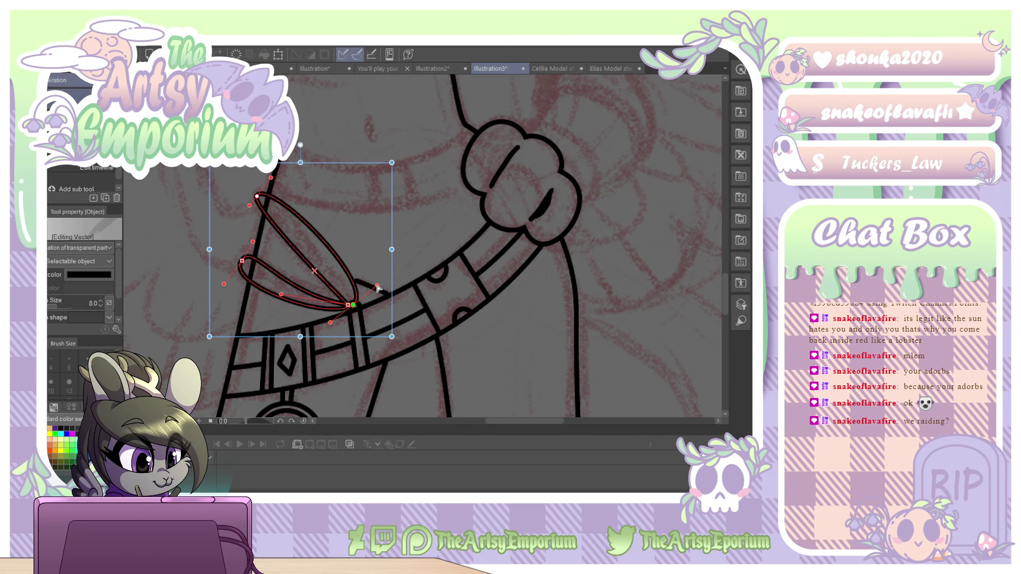
left_click_drag(377, 286, 315, 274)
left_click(315, 277)
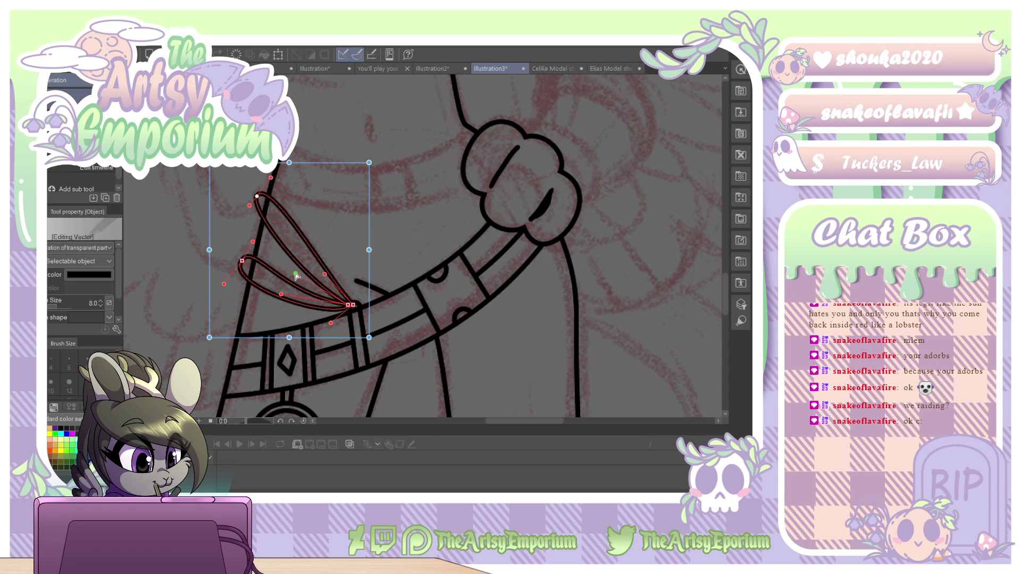
Refine the upper loop's tip and inner edge, and tighten the lower loop's curve so both taper to the belt strap.
left_click_drag(249, 206, 244, 211)
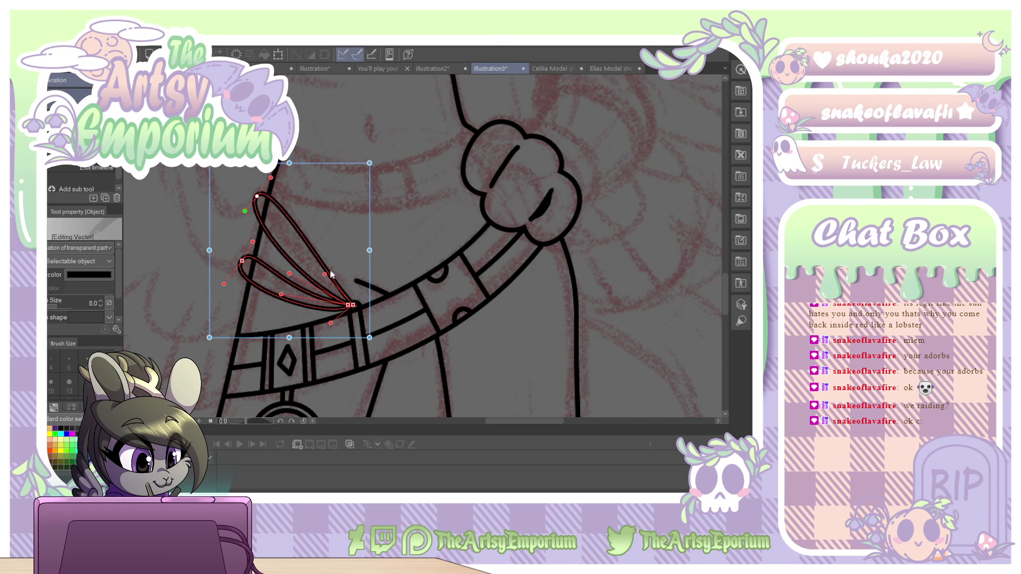
left_click(303, 264)
left_click_drag(303, 265, 305, 262)
mouse_move(244, 211)
left_mouse_down()
mouse_move(239, 220)
mouse_move(248, 218)
left_mouse_up()
left_click_drag(267, 174, 269, 168)
mouse_move(289, 273)
left_mouse_down()
mouse_move(279, 265)
mouse_move(299, 269)
left_mouse_up()
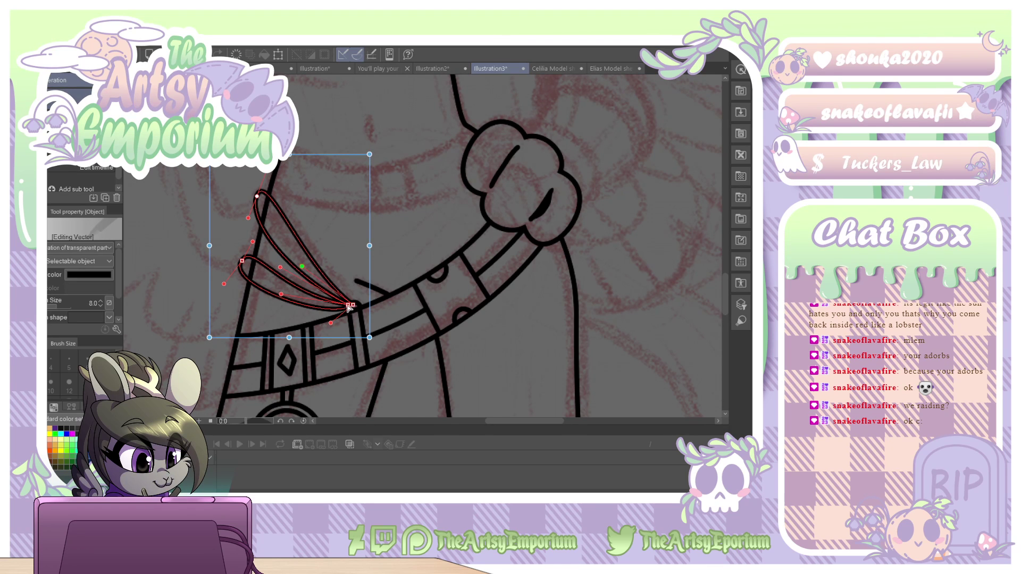
left_click_drag(330, 326, 298, 261)
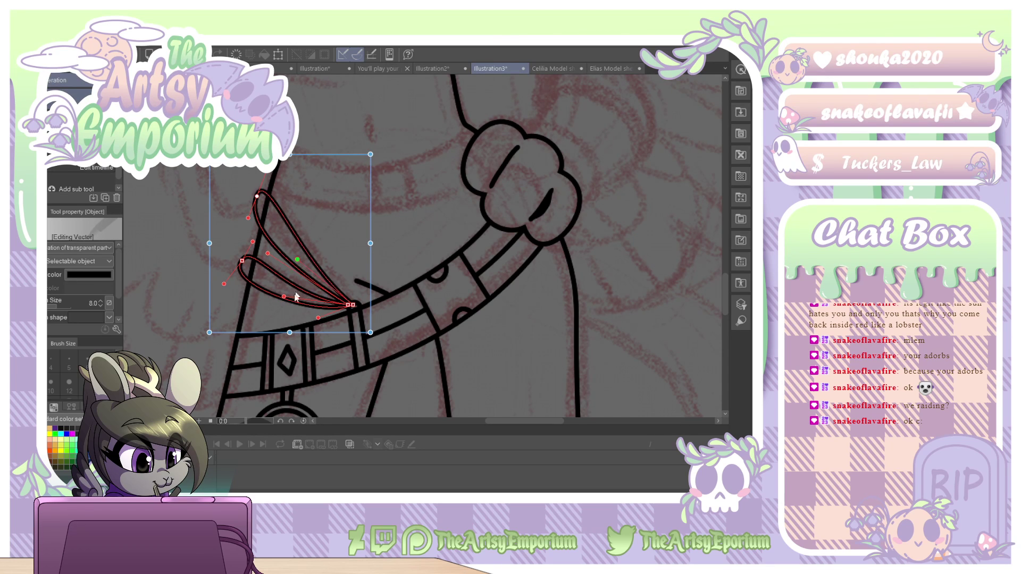
left_click_drag(318, 318, 302, 312)
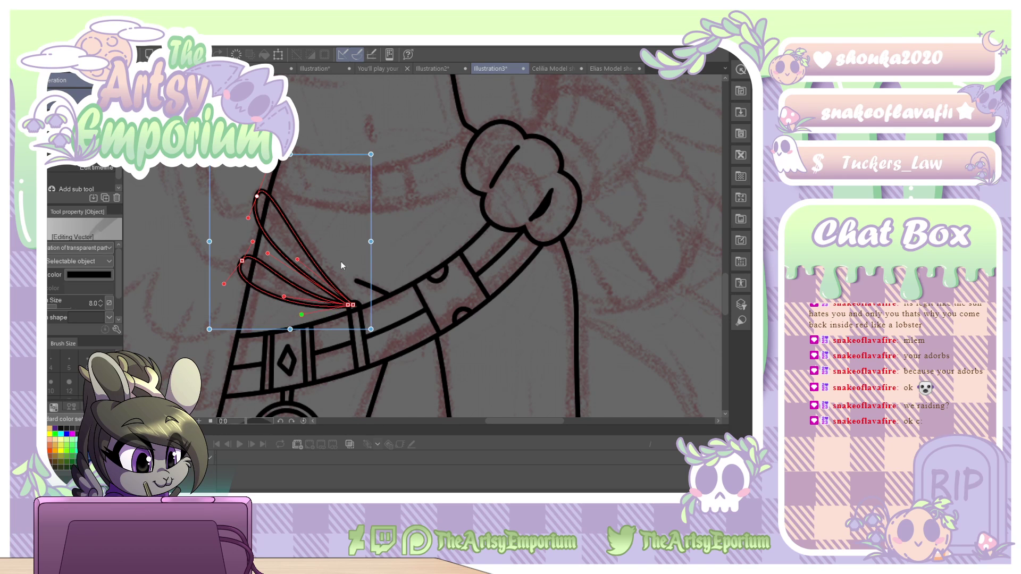
left_click(361, 270)
Erase the body outline inside the loops and ink braid-like chevron strokes along the upper loop with the G-pen.
key("p")
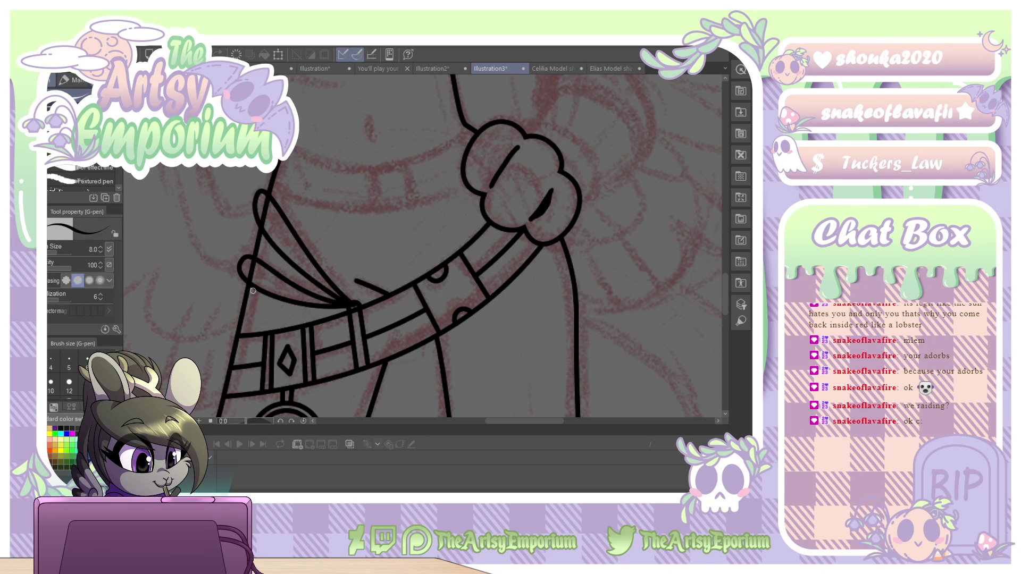
key("e")
key("p")
key("ctrl+z")
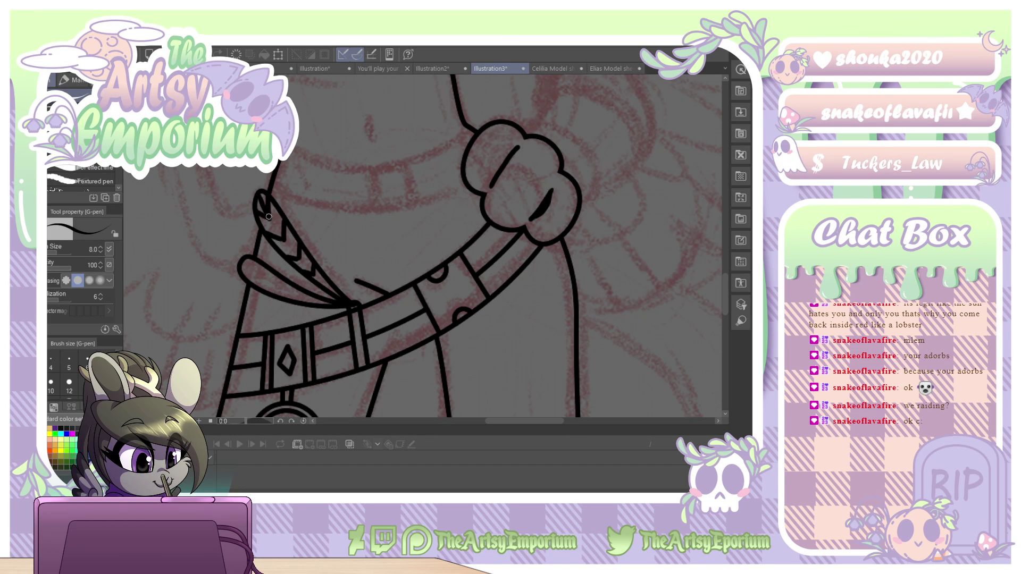
left_click_drag(270, 218, 332, 288)
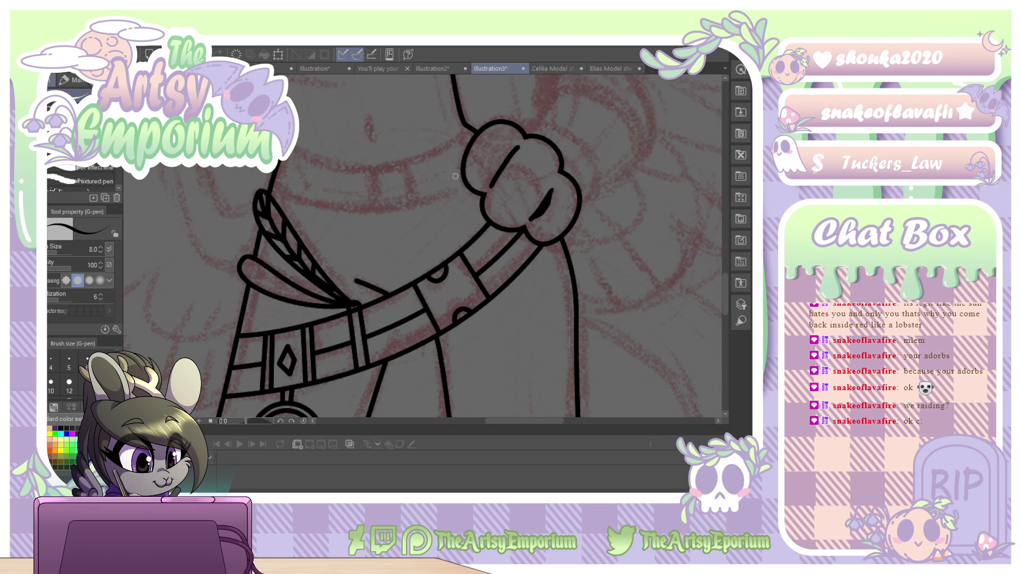
Ink matching chevron strokes along the full length of the lower loop.
left_click_drag(494, 76, 588, 169)
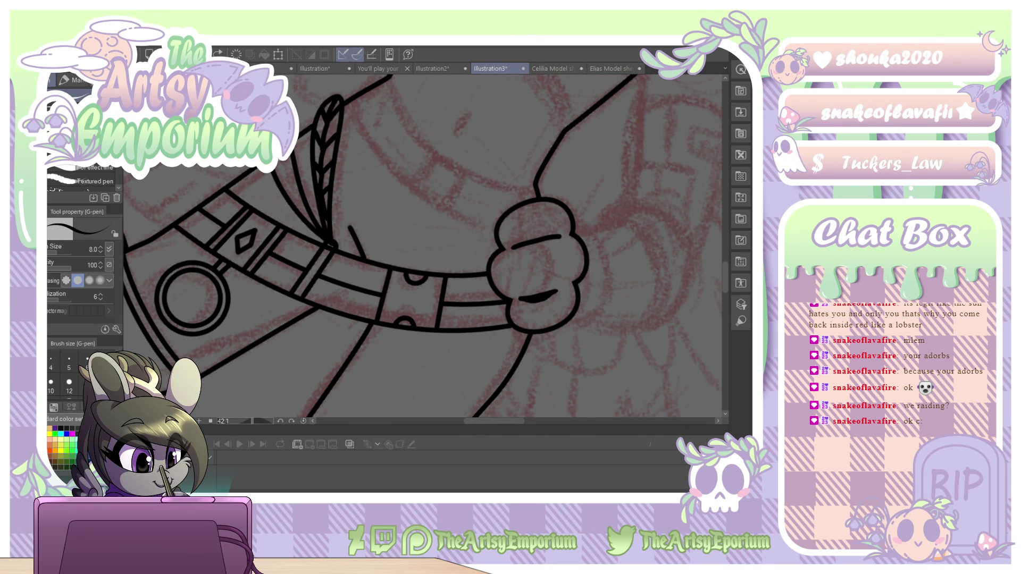
left_click_drag(275, 171, 292, 161)
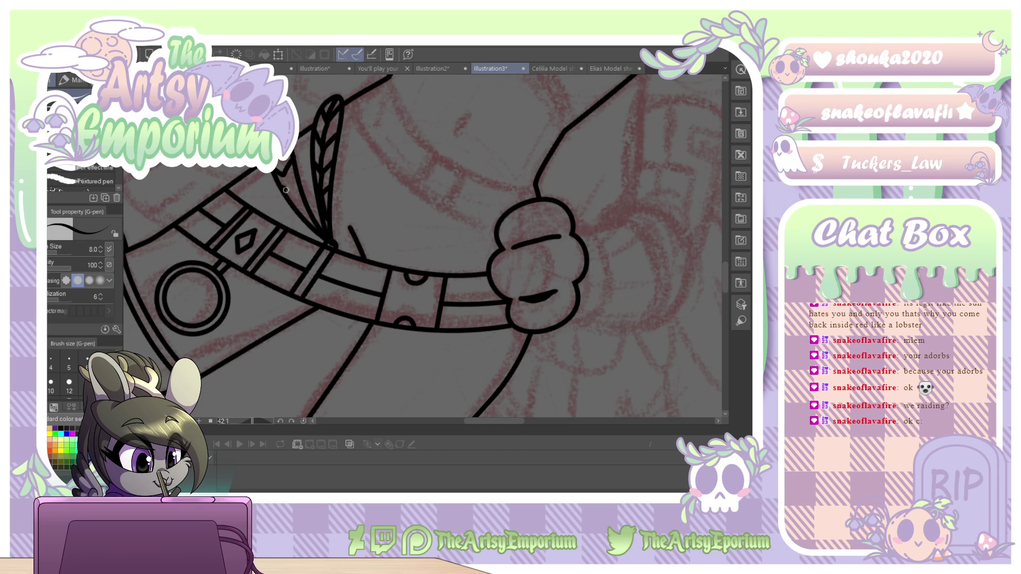
mouse_move(291, 198)
left_mouse_down()
mouse_move(280, 166)
mouse_move(318, 229)
left_mouse_up()
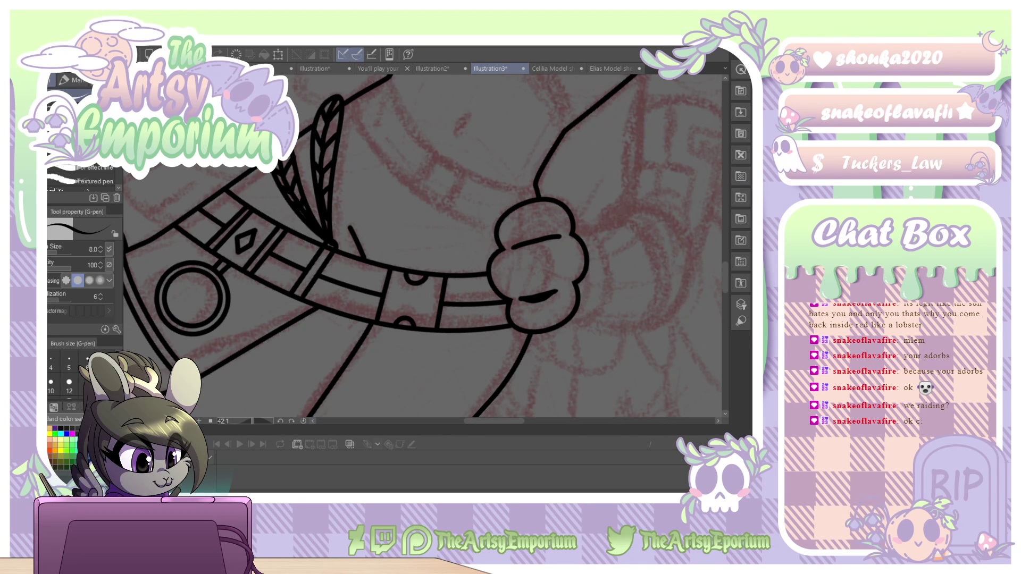
Draw a straight curve-tool line across the torso, connecting the corners of the waist outline on both sides.
mouse_move(585, 245)
left_mouse_down()
mouse_move(531, 127)
mouse_move(454, 87)
left_mouse_up()
left_click_drag(404, 133, 512, 217)
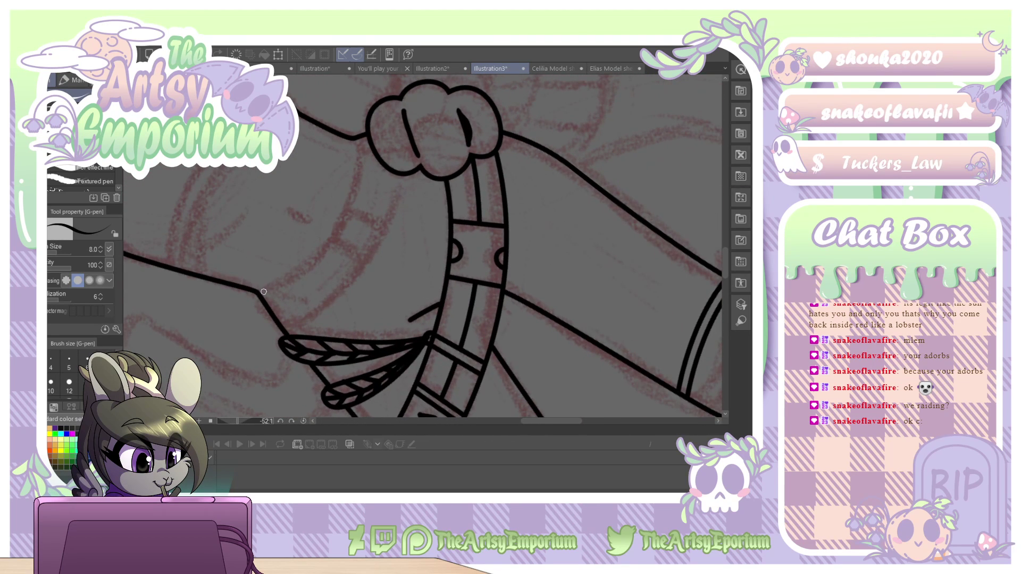
key("u")
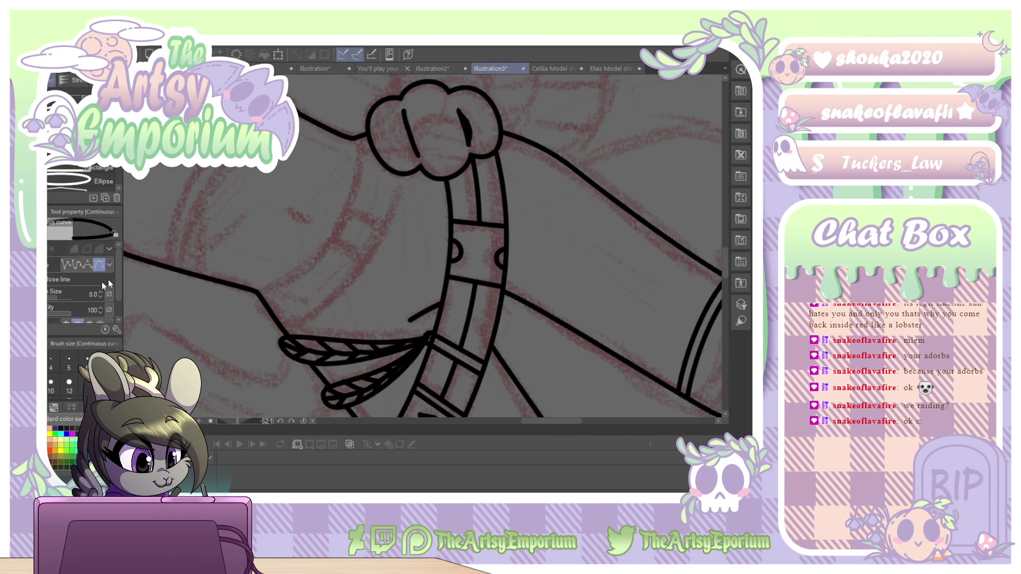
left_click(259, 291)
left_click(353, 138)
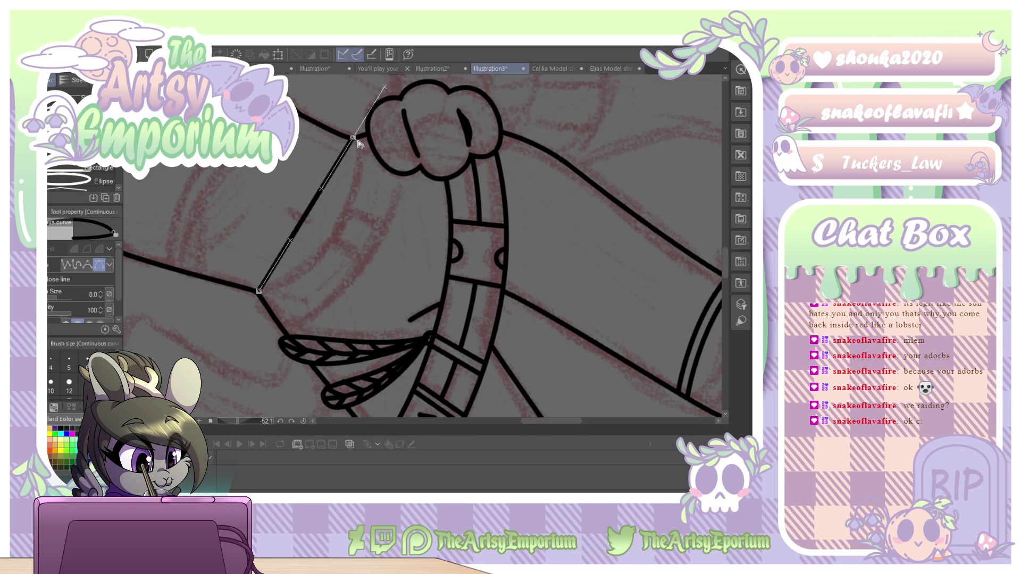
key("Return")
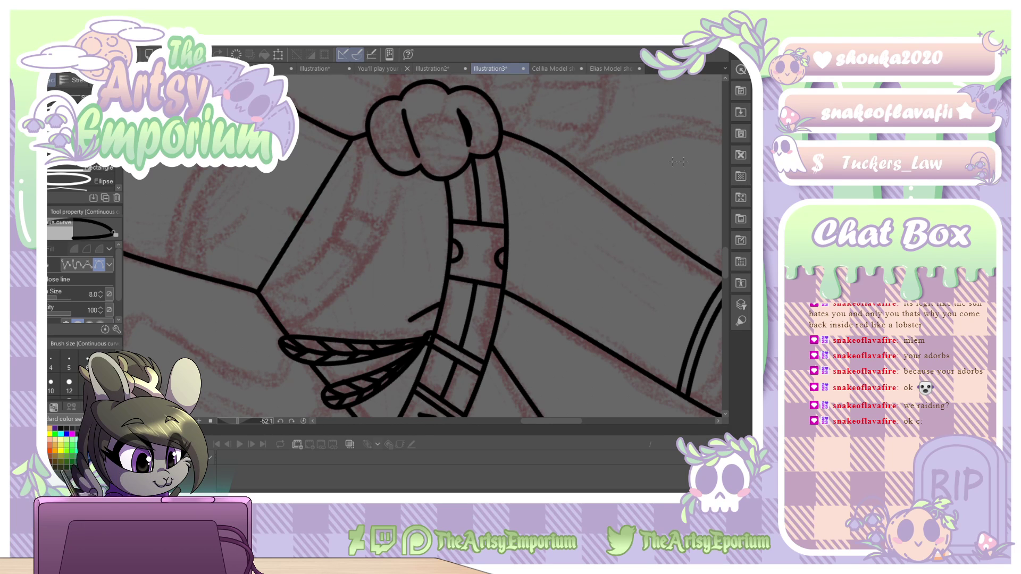
Bend the line across the torso downward so it follows the upper edge of the sketched waistband.
key("o")
left_click(302, 221)
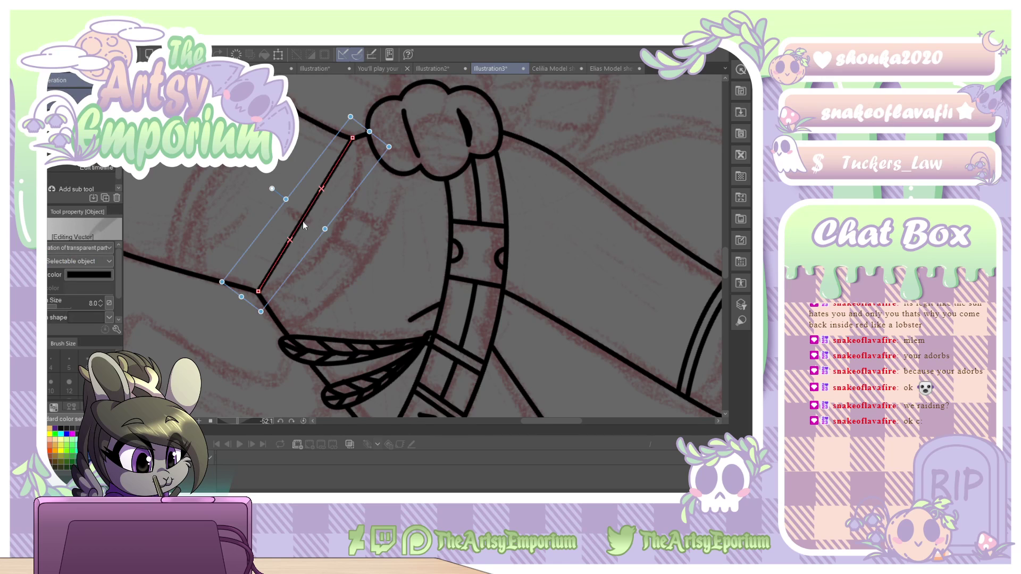
left_click_drag(292, 242, 368, 189)
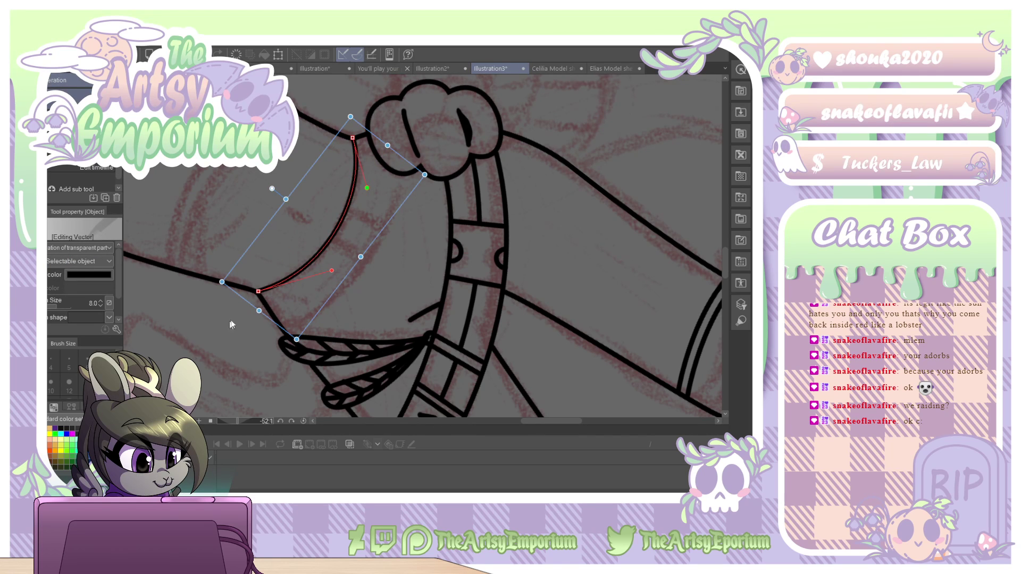
key("ctrl+at")
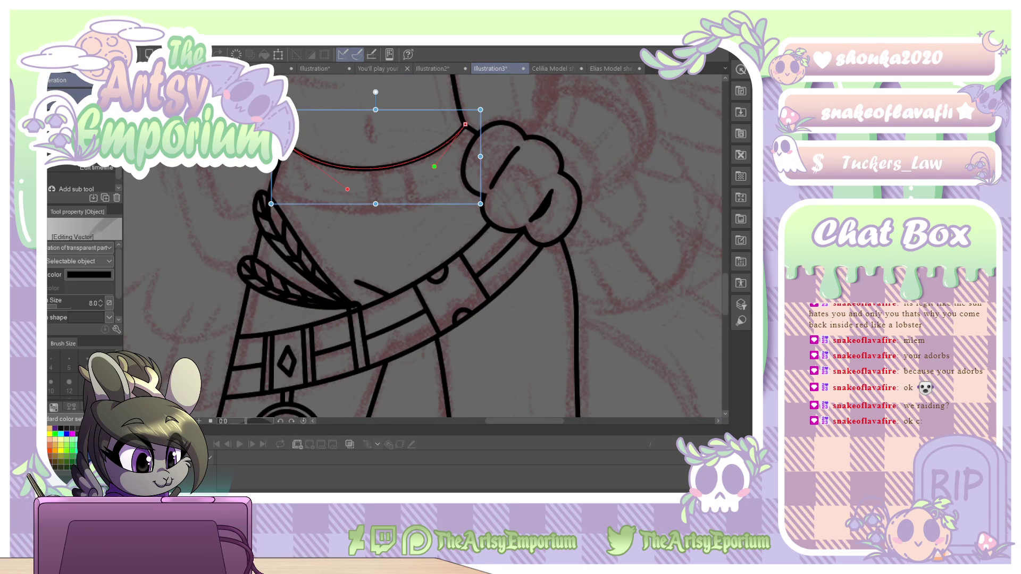
left_click_drag(348, 190, 328, 182)
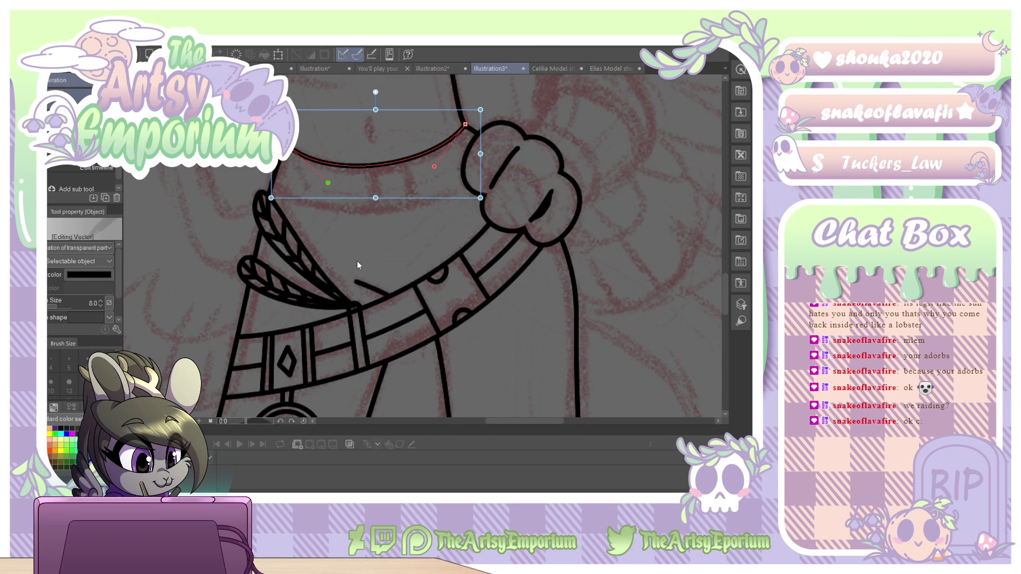
Duplicate the waist curve lower down as the waistband's bottom edge and stretch its ends to the body outline and the hand.
left_click_drag(412, 202, 414, 252)
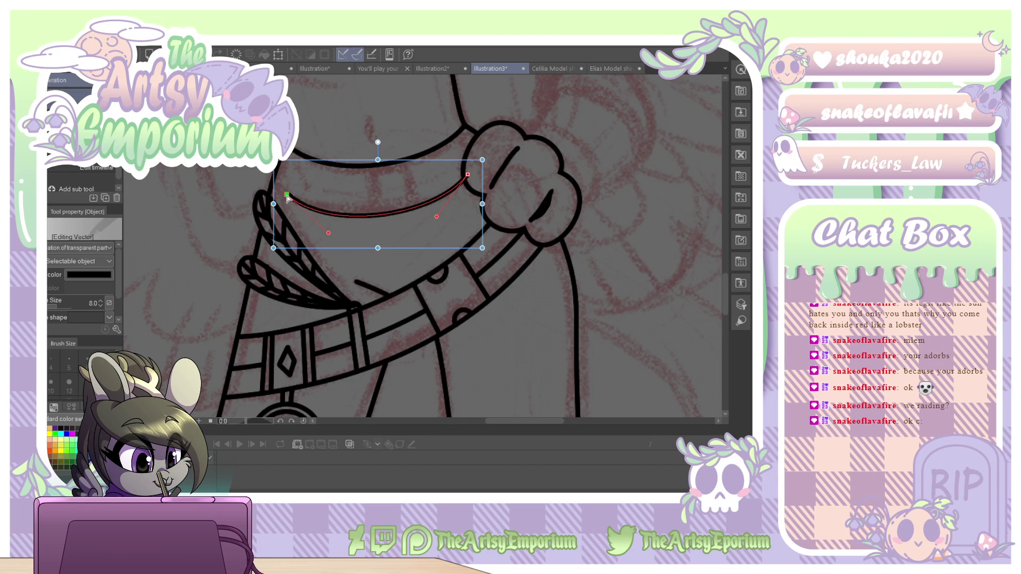
left_click_drag(288, 195, 272, 190)
left_click_drag(468, 175, 472, 176)
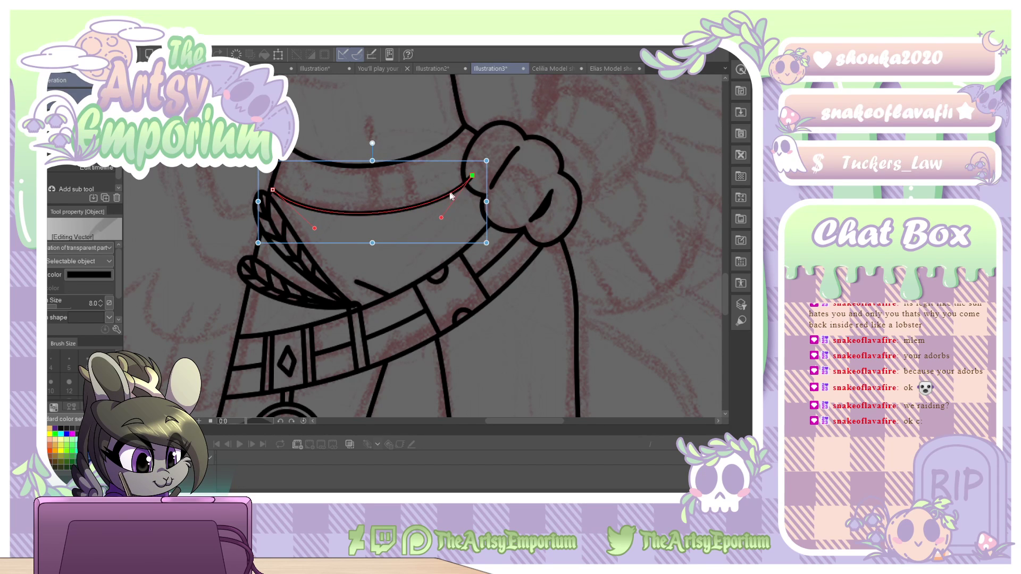
Ink two short vertical divider lines across the middle of the waistband and a small navel mark above it.
left_click(395, 231)
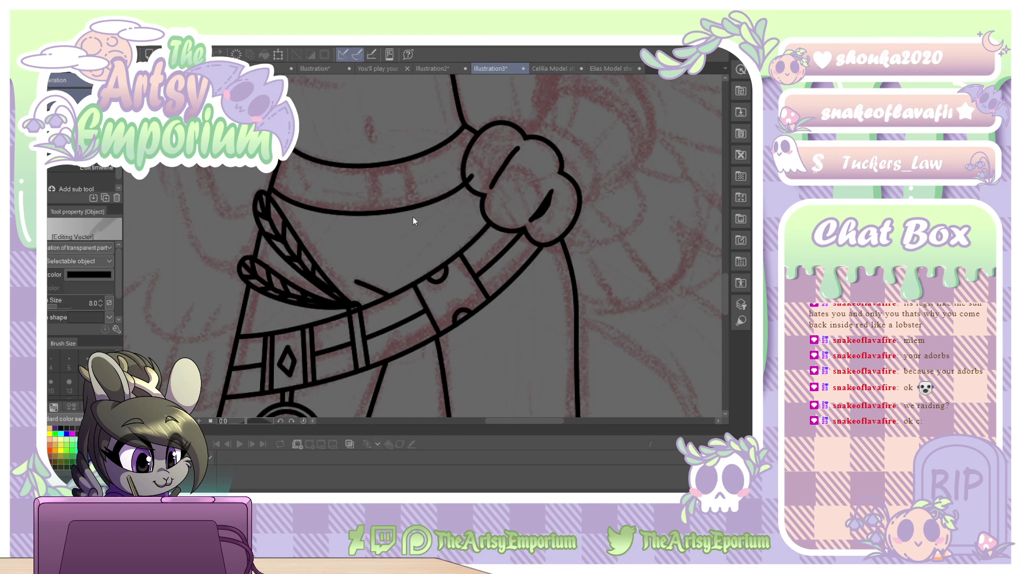
key("p")
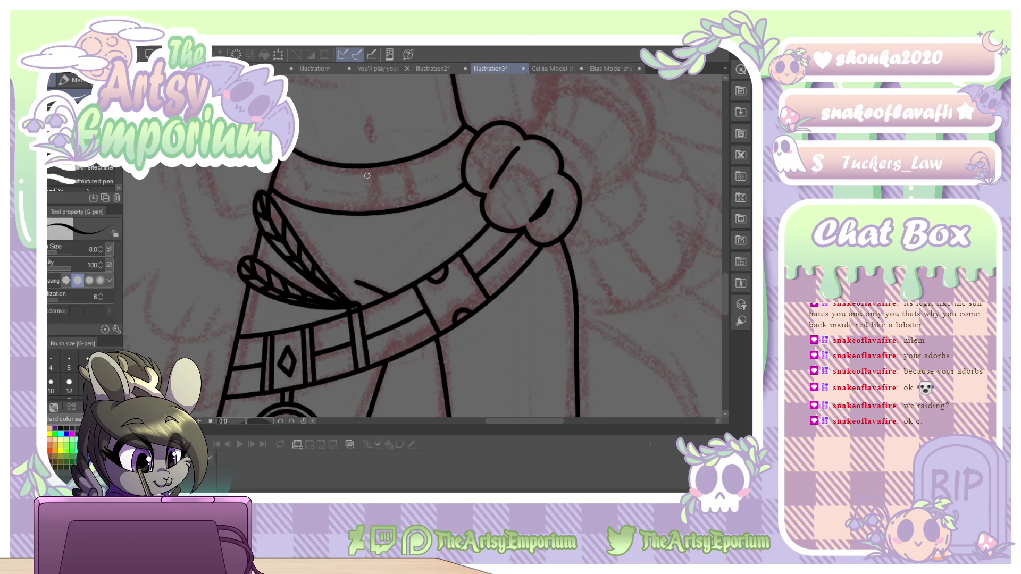
left_click_drag(370, 167, 375, 211)
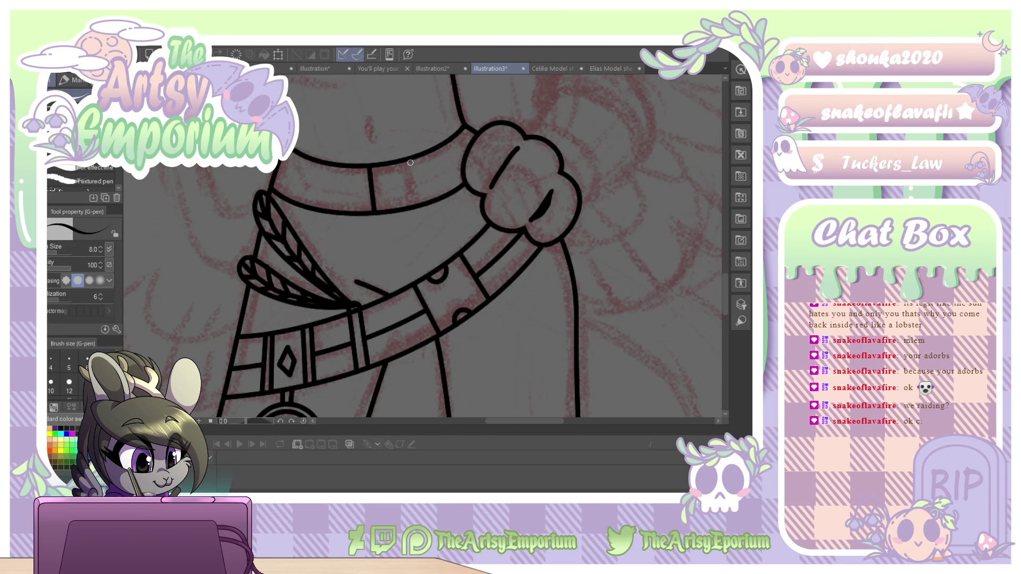
left_click_drag(410, 162, 416, 209)
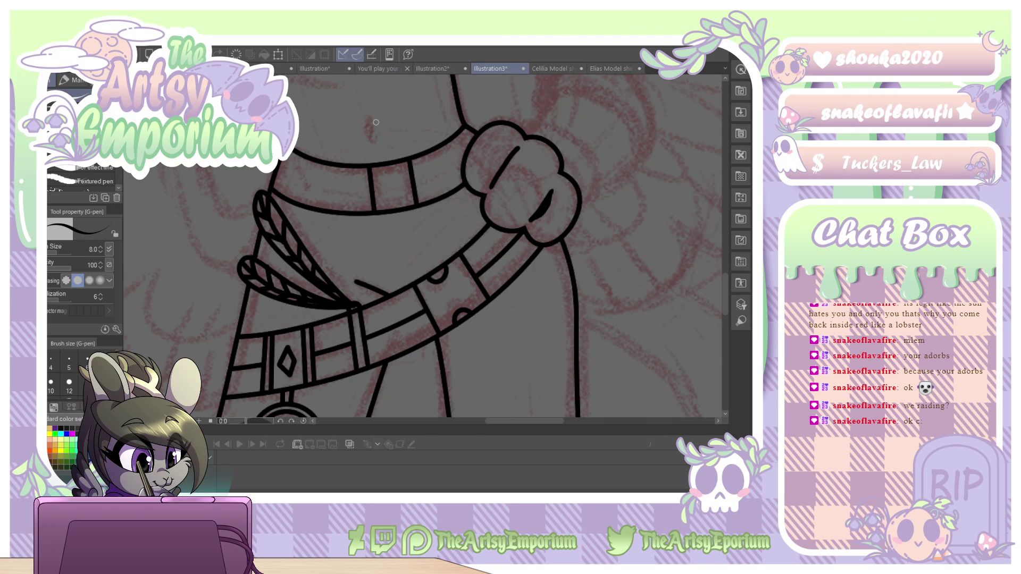
left_click_drag(369, 118, 371, 138)
Draw a straight curve-tool line across the torso above the navel, joining the body outline on both sides.
left_click_drag(726, 289, 725, 259)
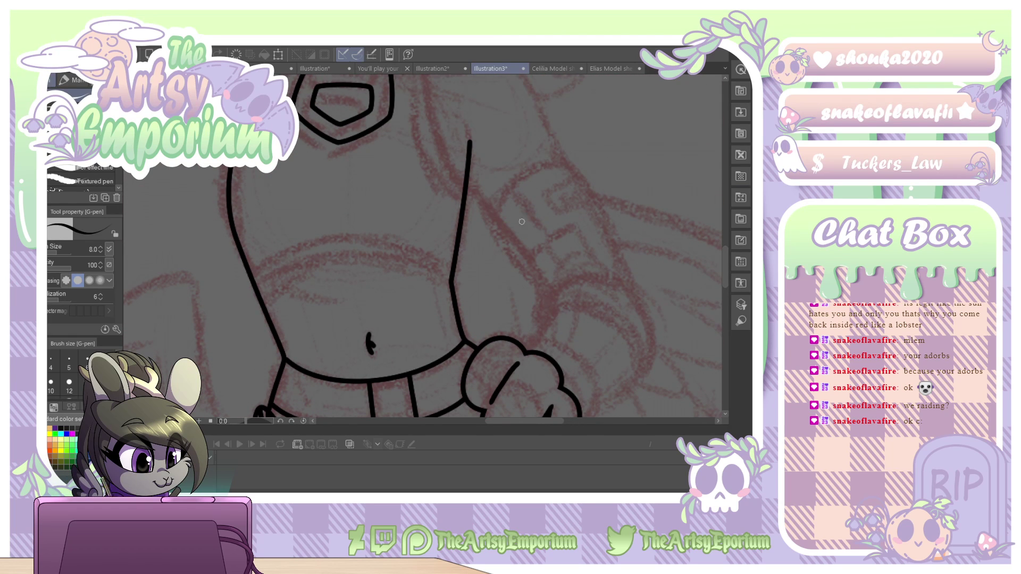
left_click_drag(521, 222, 485, 166)
key("u")
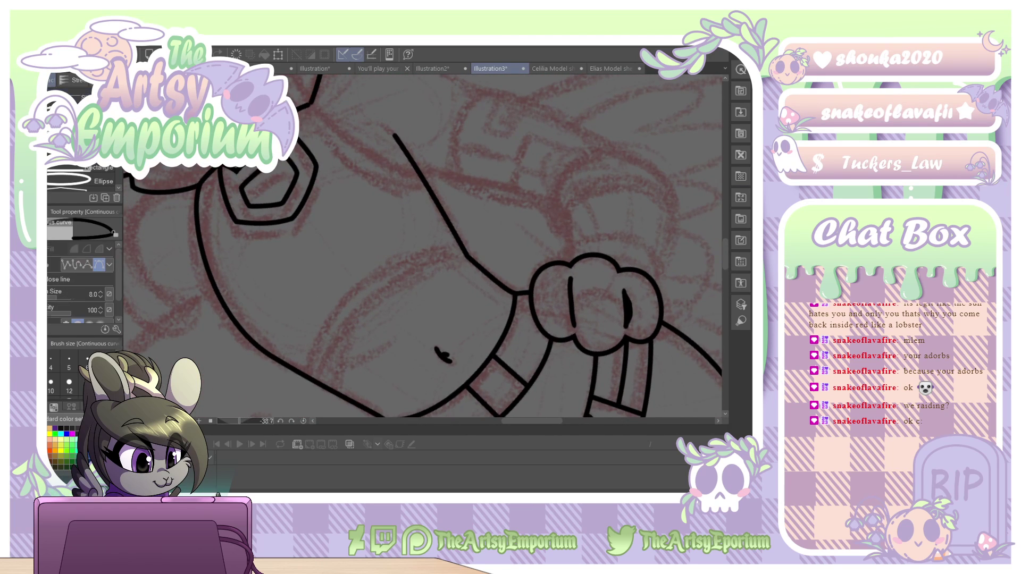
left_click(316, 381)
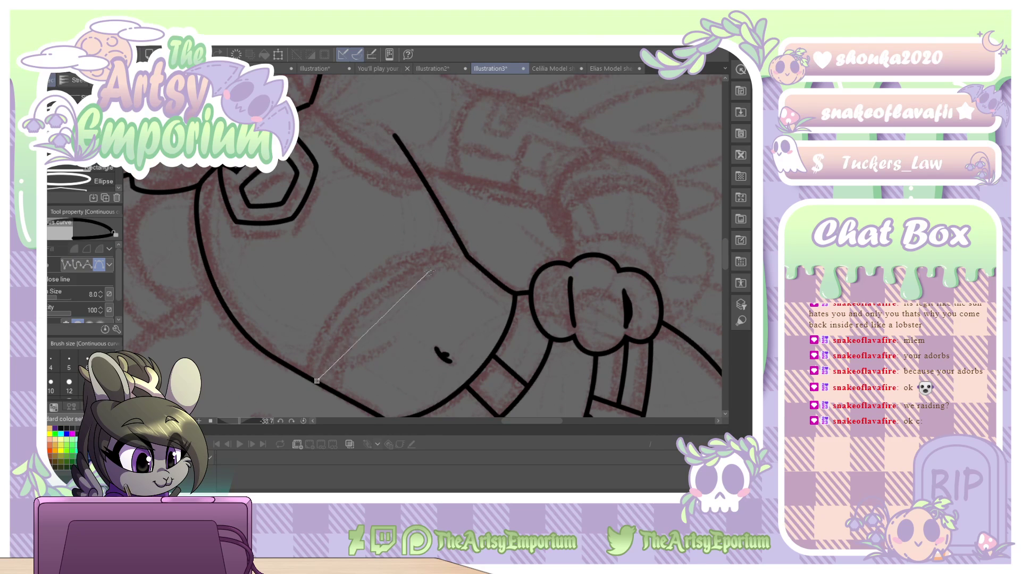
left_click(466, 257)
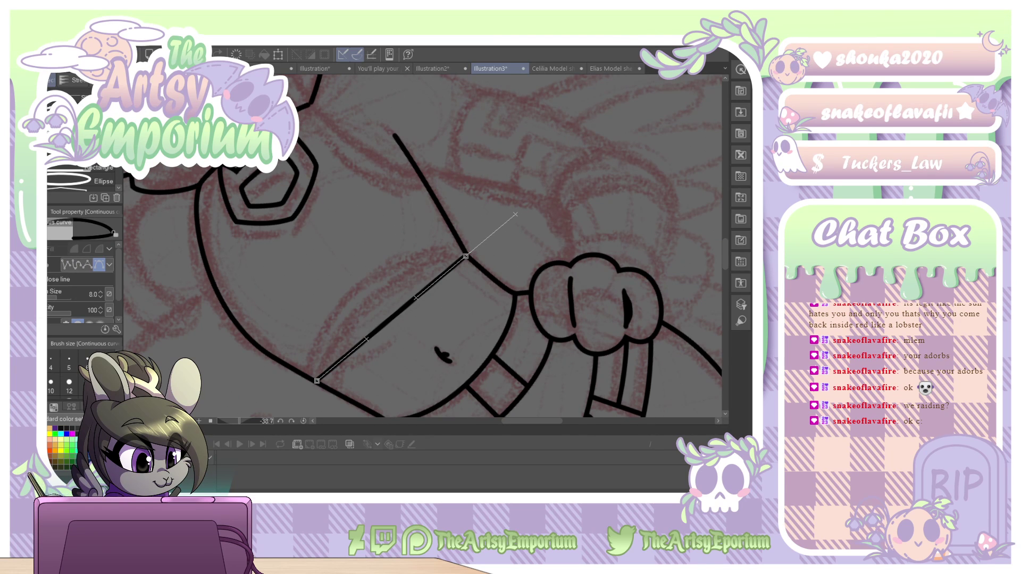
key("Return")
Bend the line above the navel upward so it arches along the sketched band.
key("o")
left_click(351, 349)
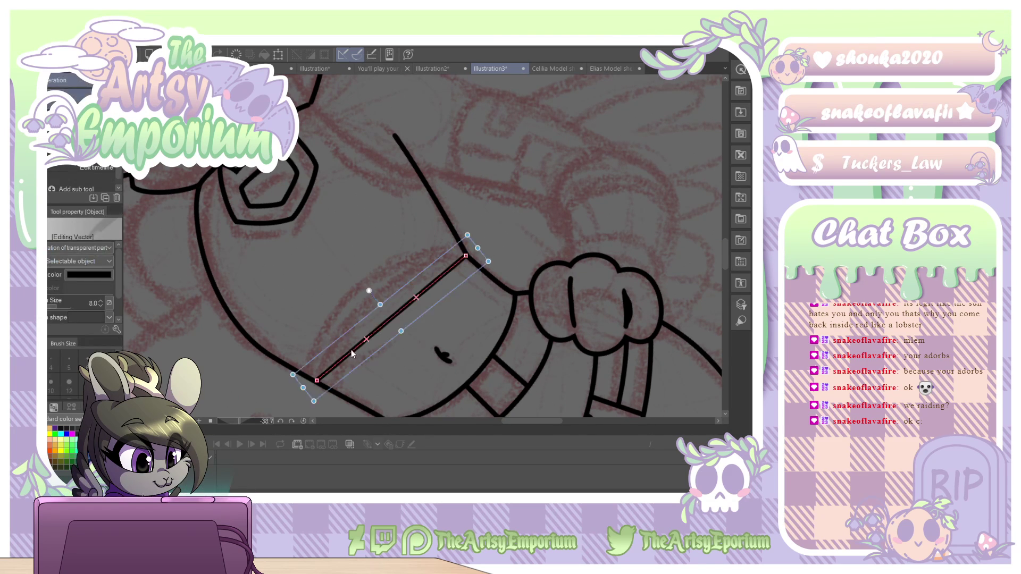
left_click_drag(363, 342, 331, 323)
left_click_drag(407, 285, 383, 272)
left_click_drag(327, 331, 324, 330)
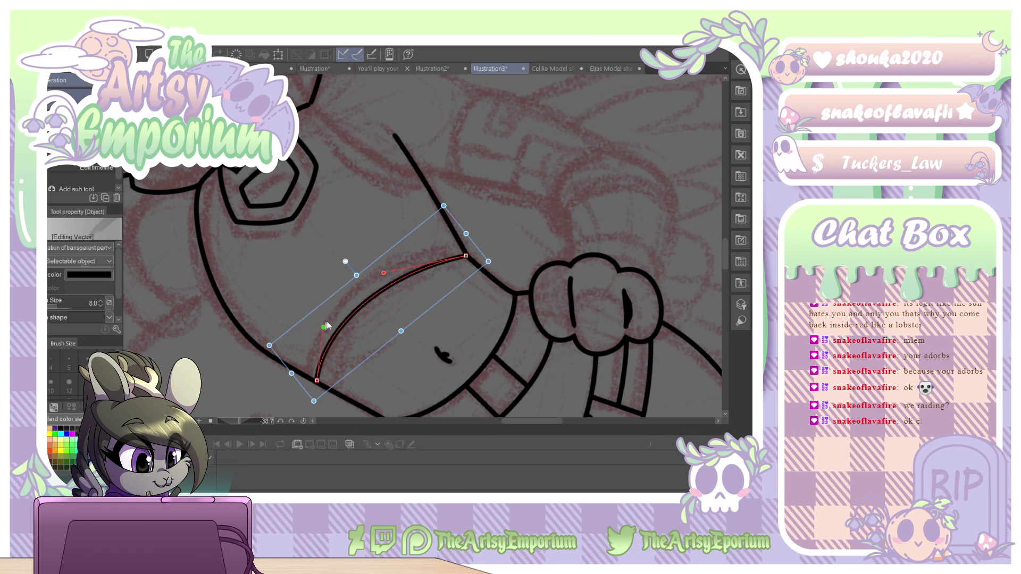
left_click_drag(383, 273, 379, 278)
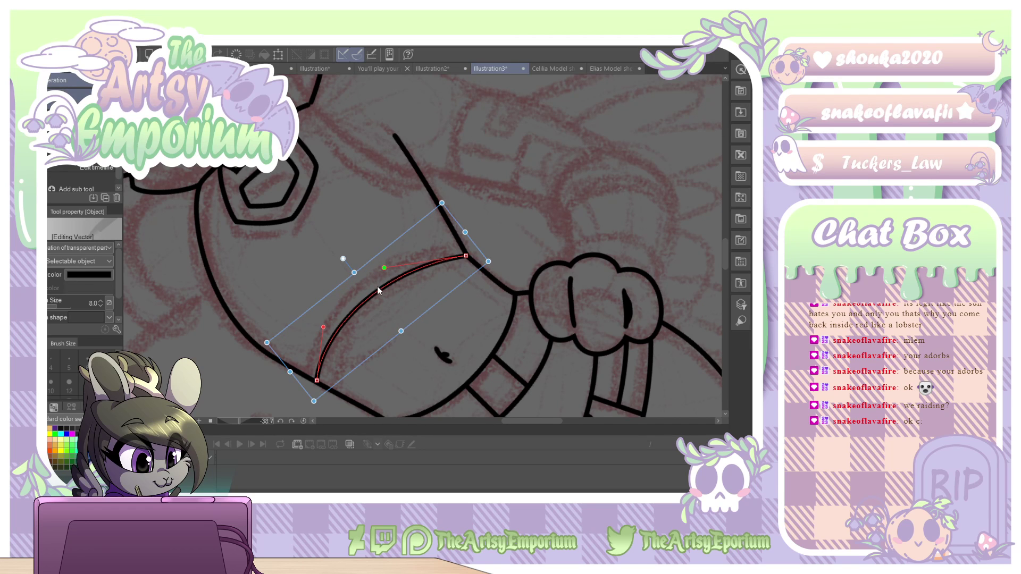
Duplicate the arched torso line slightly higher as a parallel edge and fit its ends and curvature to the body outline.
key("ctrl+c")
key("ctrl+v")
left_click_drag(385, 347, 378, 336)
left_click_drag(458, 245, 460, 245)
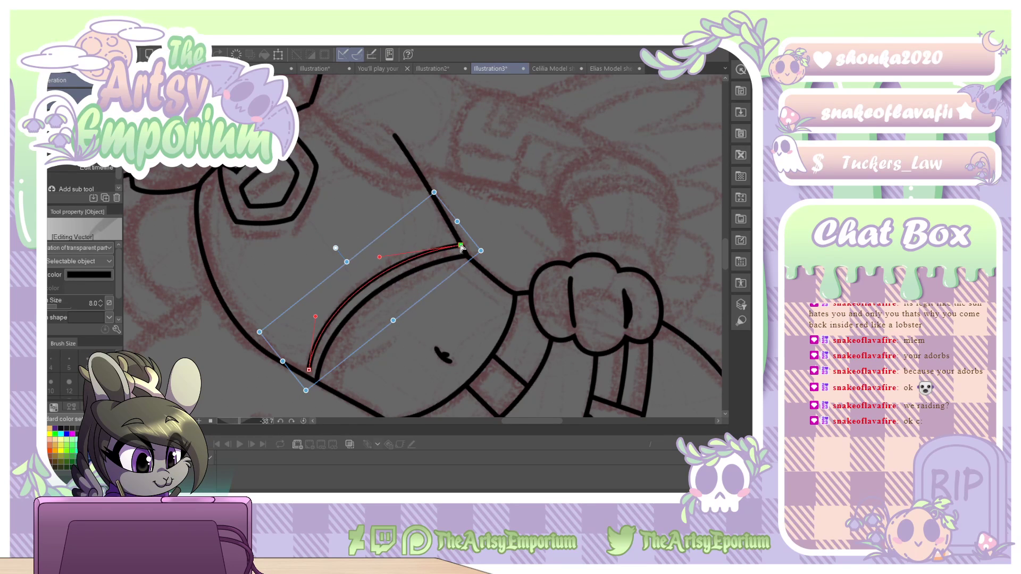
left_click_drag(380, 258, 370, 259)
left_click_drag(309, 370, 306, 375)
left_click_drag(313, 323, 313, 319)
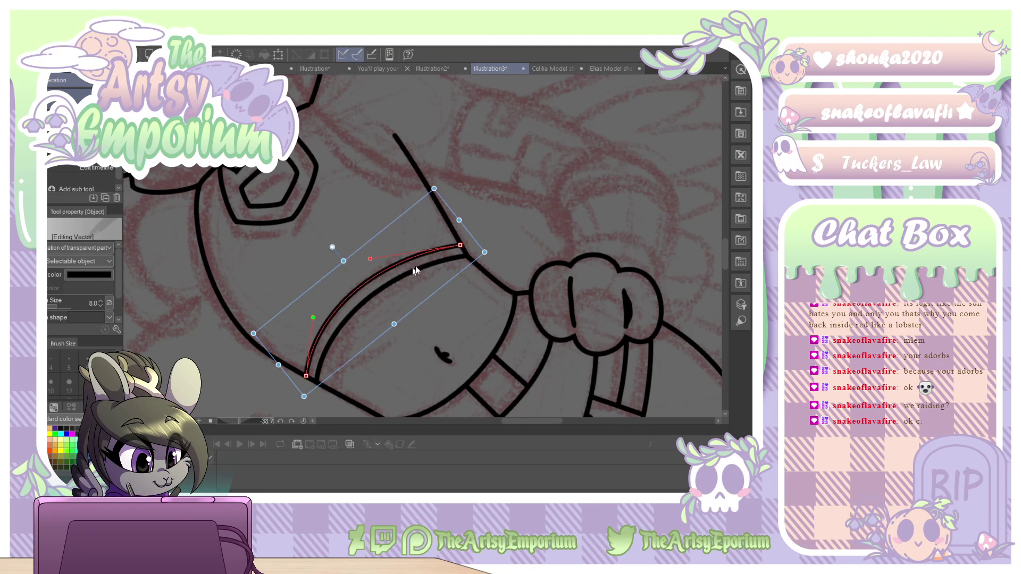
left_click(509, 233)
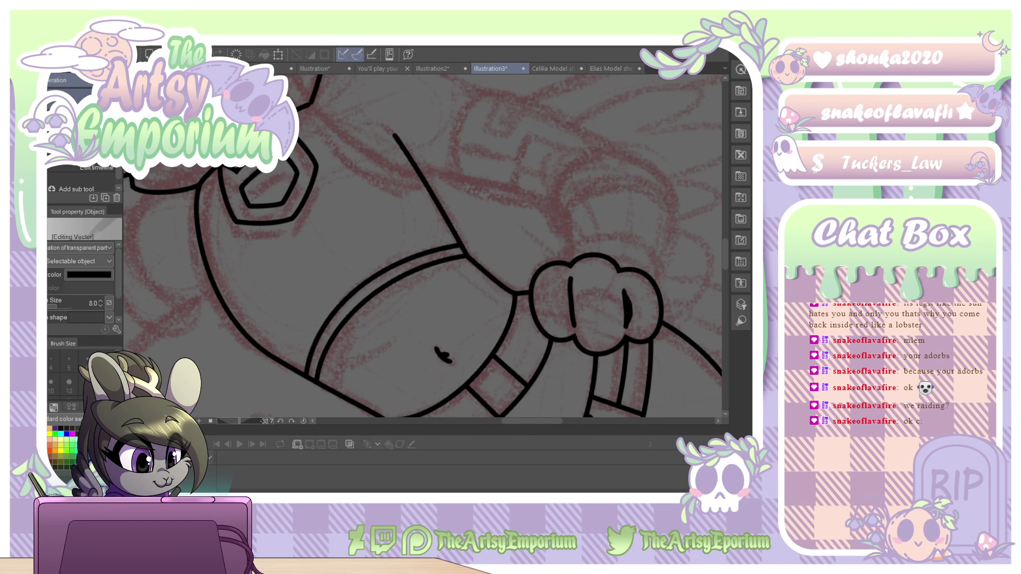
Copy the finished foot's lines from the leg with the ring ornament and place the copy below the other leg.
key("ctrl+minus")
key("ctrl+minus")
key("ctrl+minus")
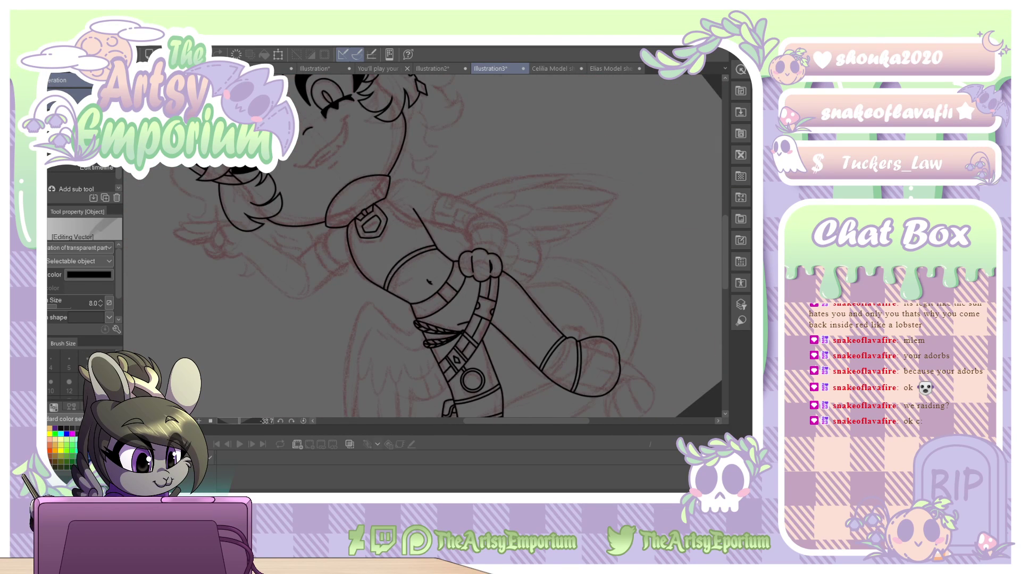
key("ctrl+at")
left_click_drag(362, 372, 328, 192)
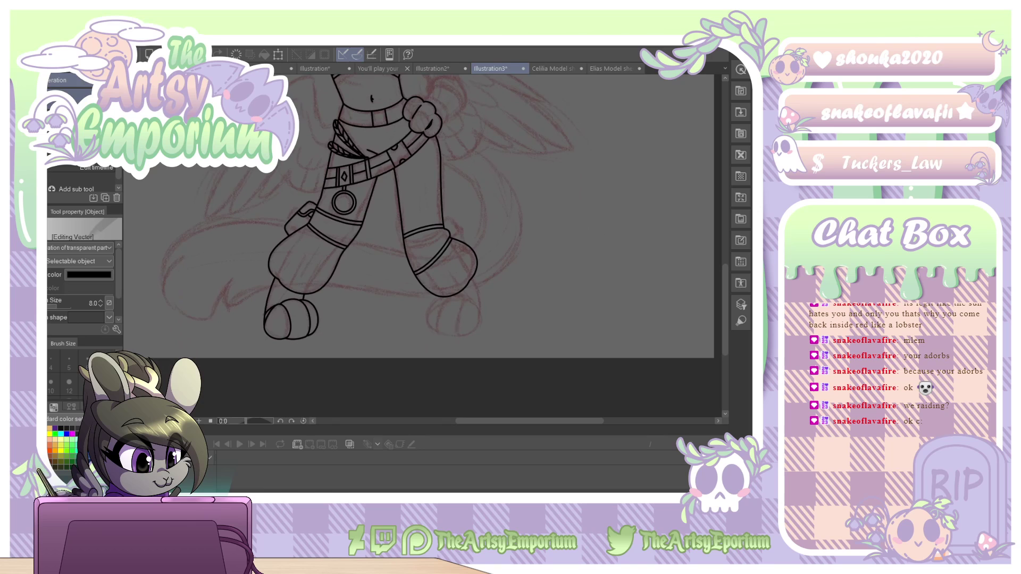
left_click(316, 324)
left_click(309, 323, "shift")
left_click(290, 324, "shift")
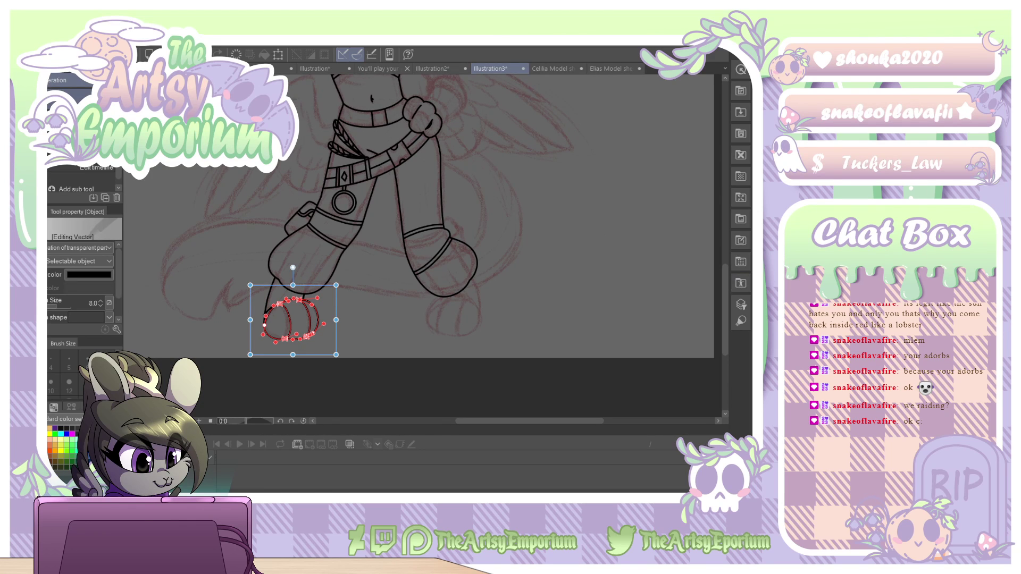
key("ctrl+c")
key("ctrl+v")
left_click_drag(307, 321, 472, 321)
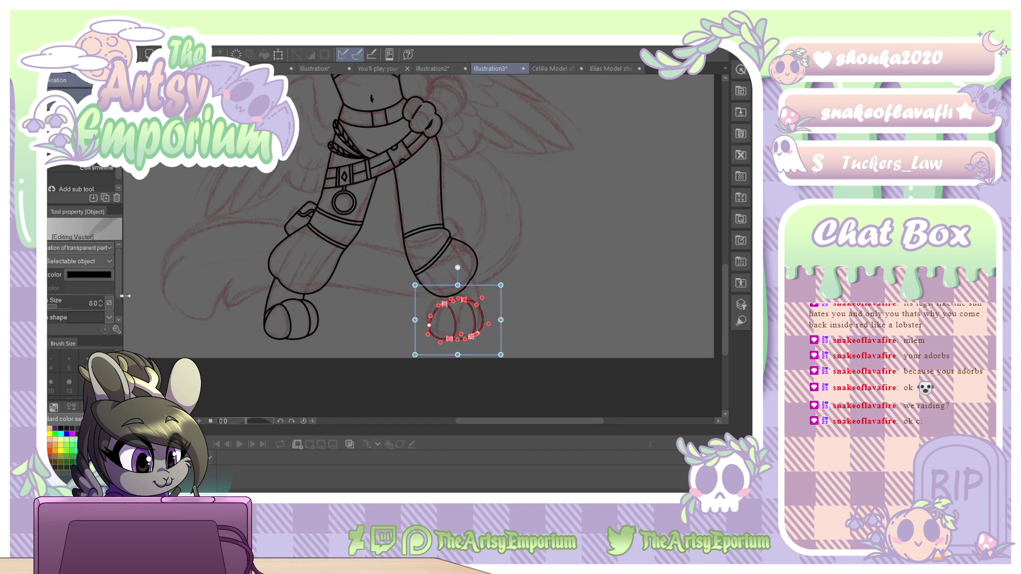
Flip the copied foot horizontally and nudge it into place over the sketched foot.
key("ctrl+t")
left_click(59, 249)
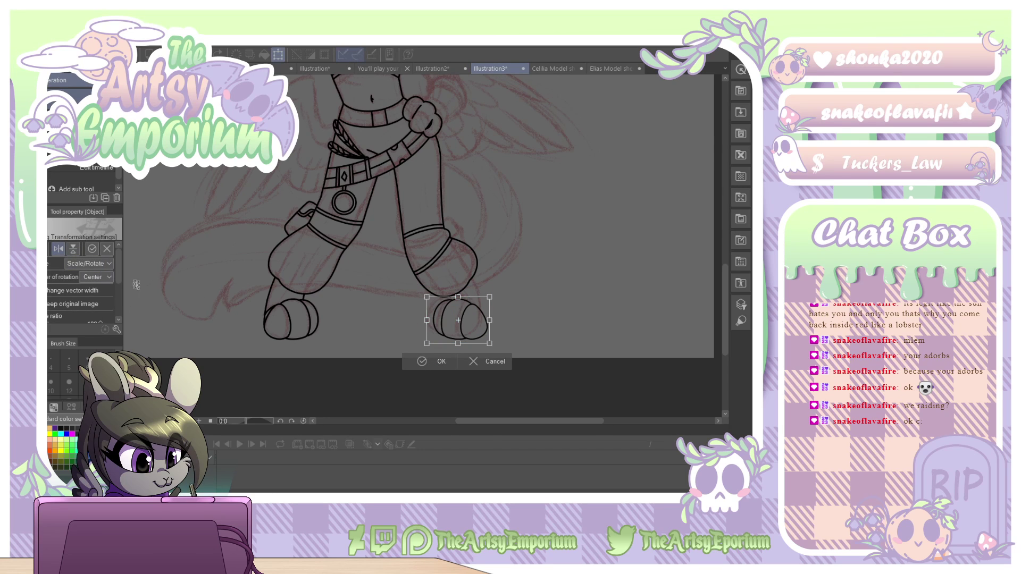
left_click_drag(493, 336, 490, 332)
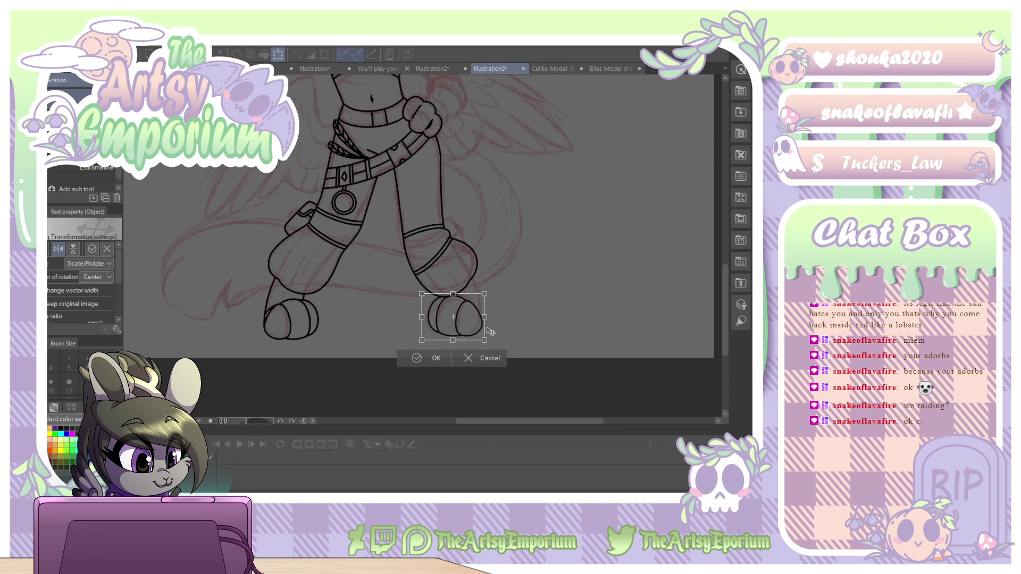
left_click(425, 361)
key("ctrl+plus")
key("ctrl+plus")
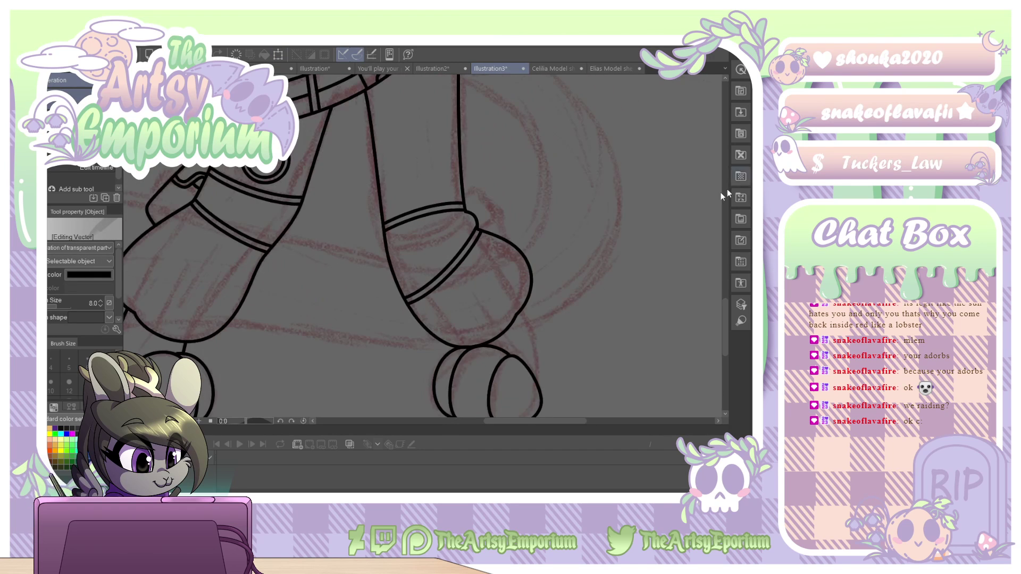
key("p")
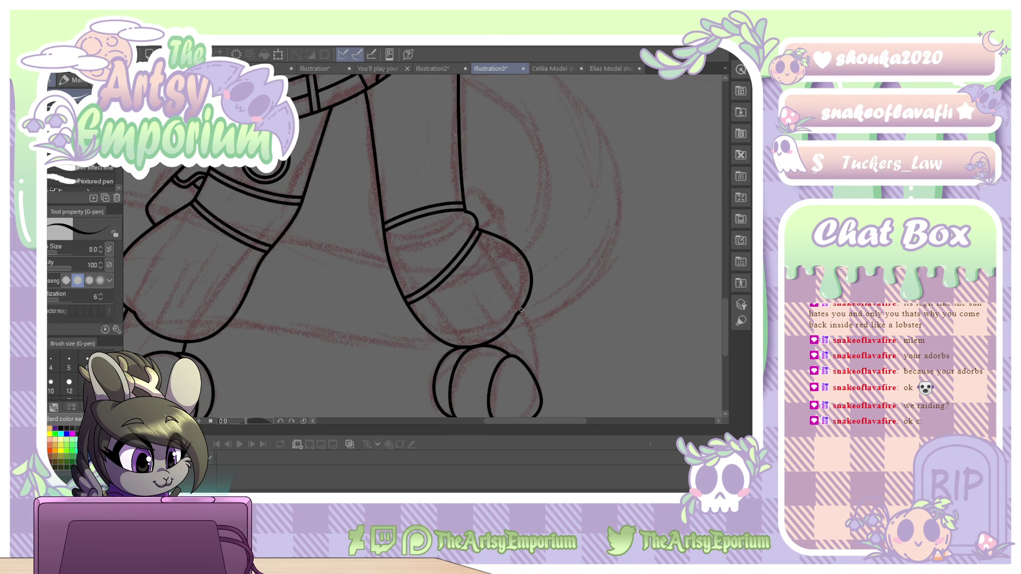
left_click_drag(521, 310, 544, 403)
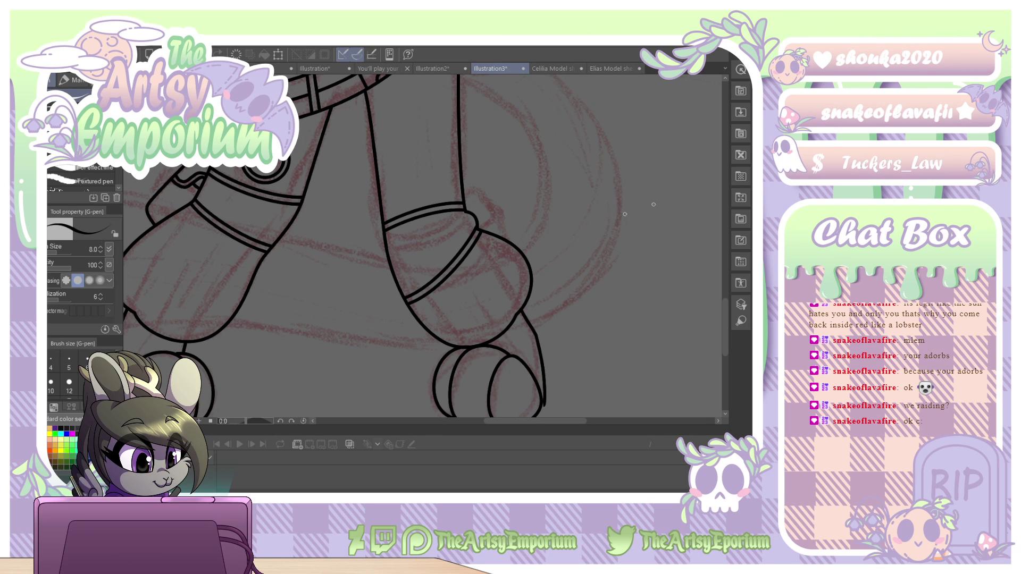
key("ctrl+z")
scroll(730, 323, "down", 3)
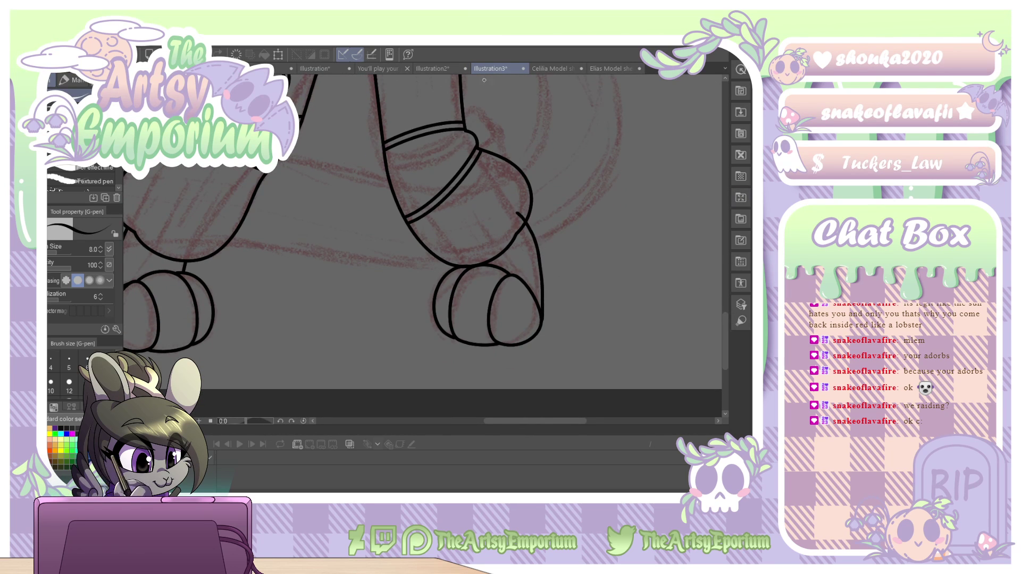
mouse_move(541, 319)
left_mouse_down()
mouse_move(537, 259)
mouse_move(514, 217)
left_mouse_up()
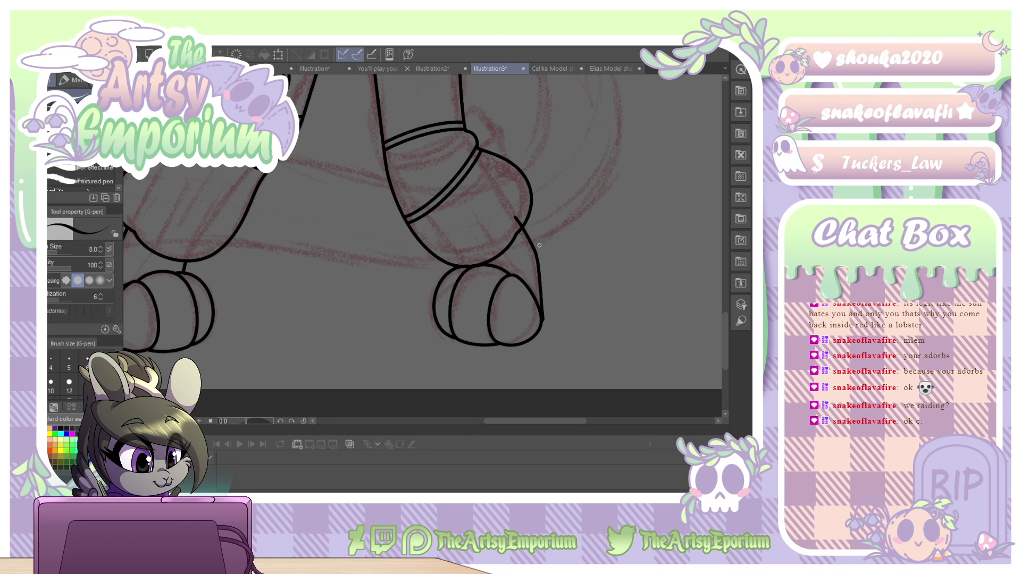
key("ctrl+z")
mouse_move(543, 318)
left_mouse_down()
mouse_move(536, 246)
mouse_move(515, 216)
left_mouse_up()
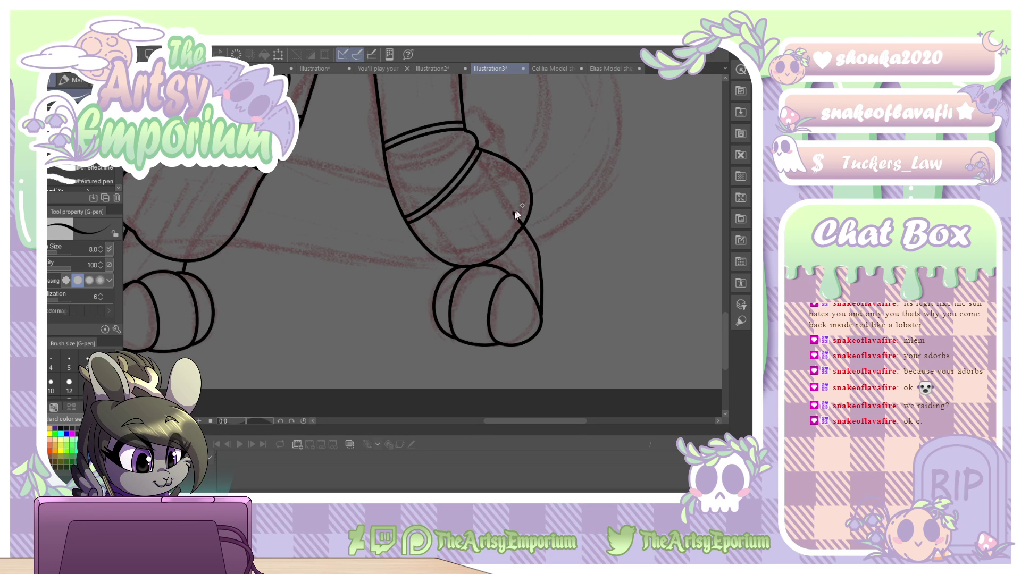
key("ctrl+z")
Draw the back of the ankle as a three-point curve from the puffed trouser leg down to the copied foot.
key("u")
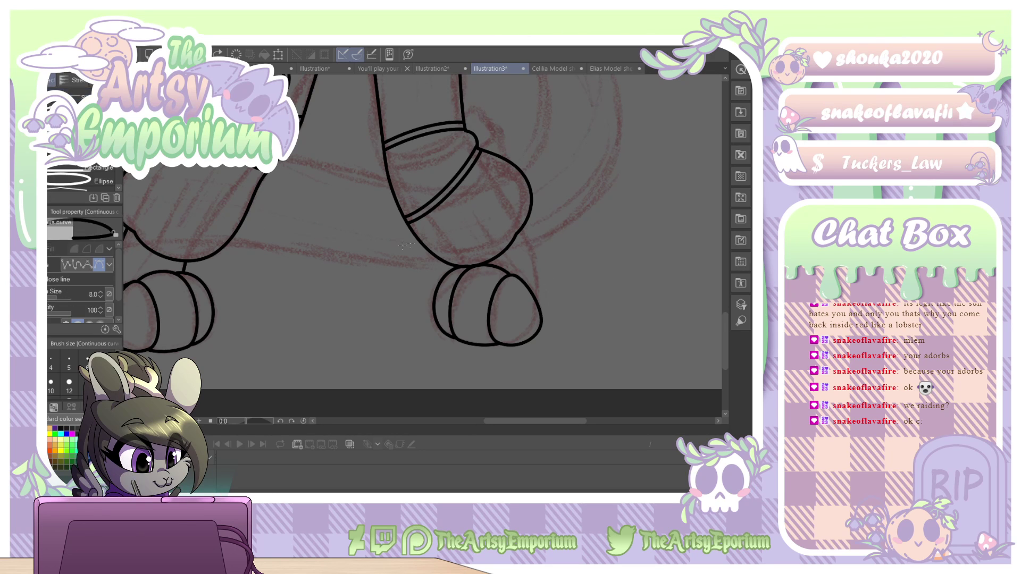
left_click(515, 215)
left_click(531, 244)
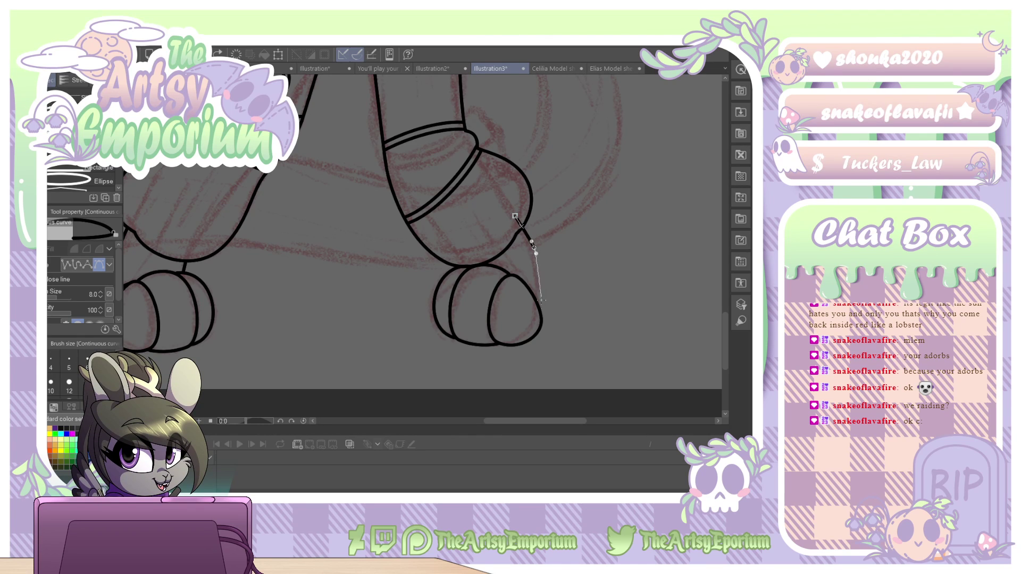
left_click(542, 318)
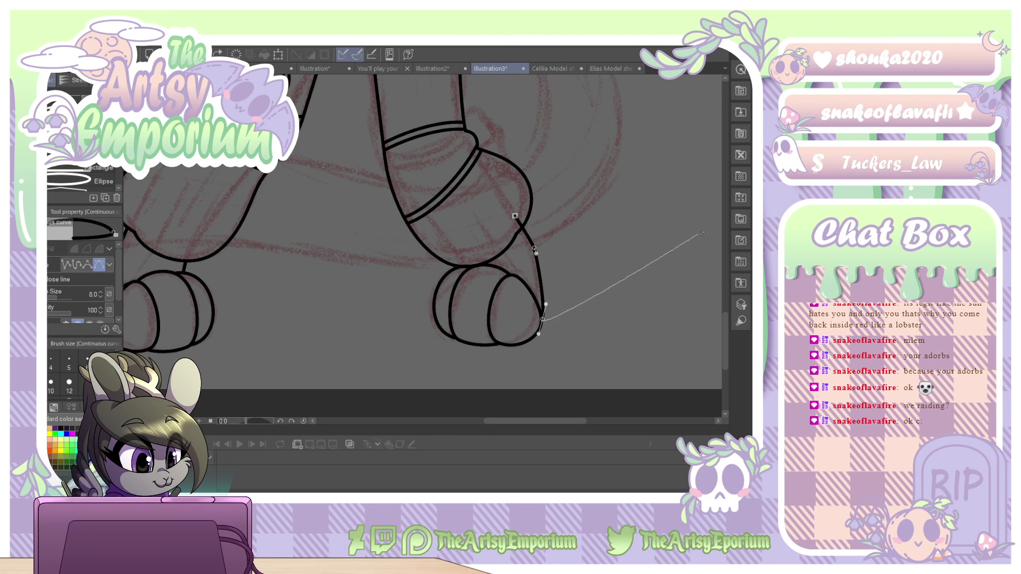
key("Return")
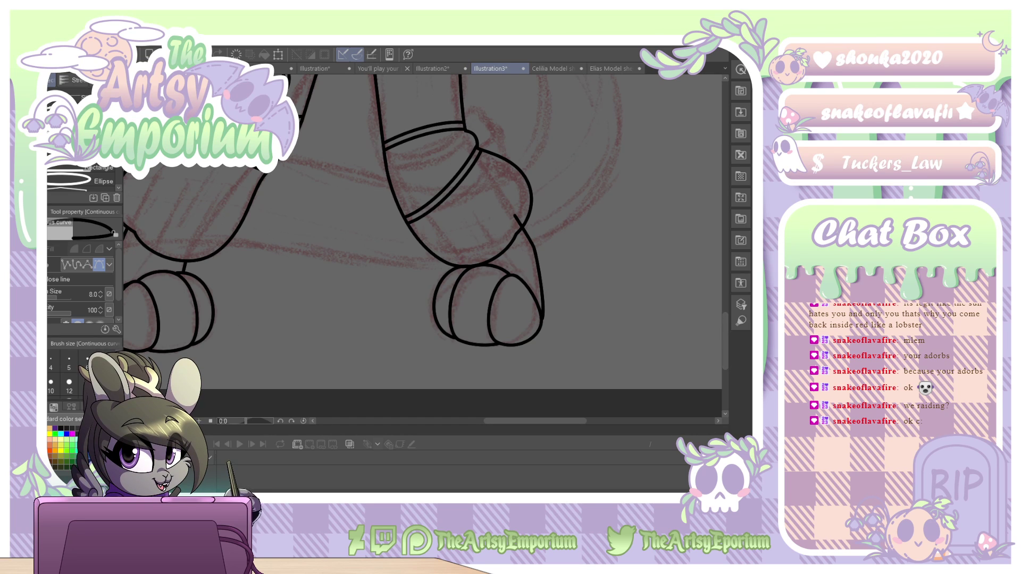
Align the ankle curve's lower end with the foot outline and erase the stub overlapping the trouser leg.
key("o")
left_click(543, 319)
left_click_drag(543, 319, 541, 323)
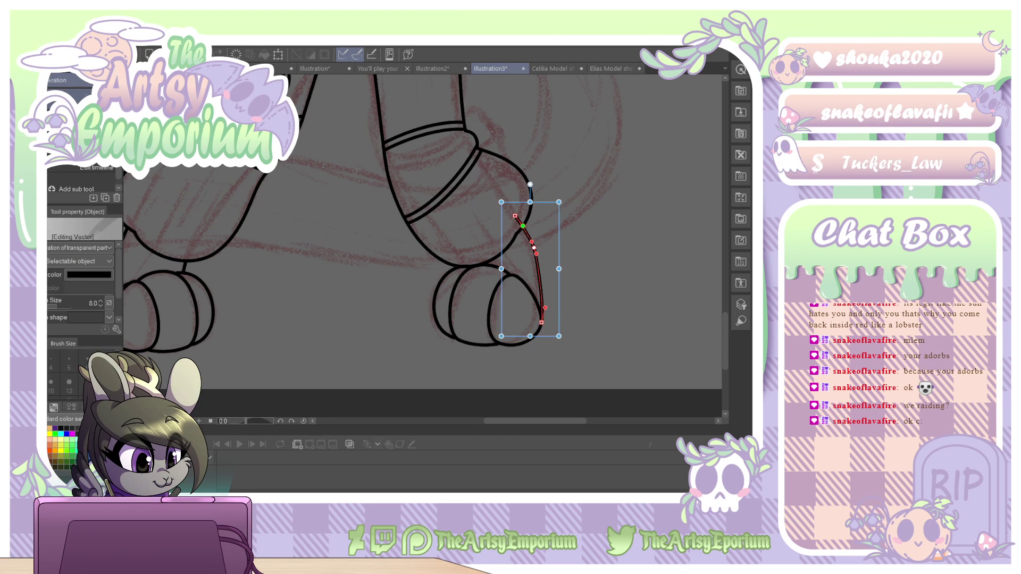
key("e")
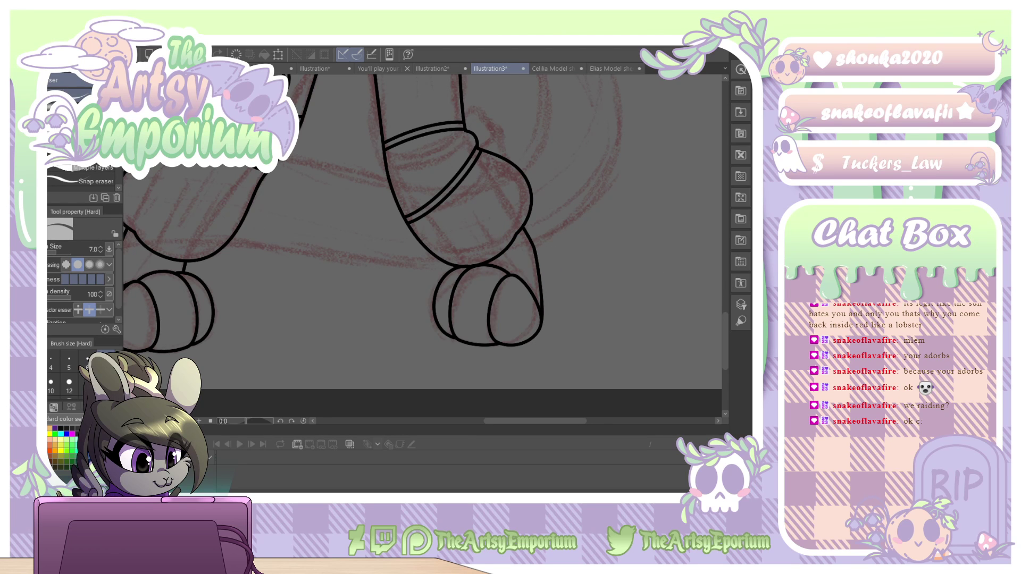
Draw the small folded pouch on the outer side of the second leg's knee bands and erase its overlapping stubs.
left_click_drag(725, 322, 727, 294)
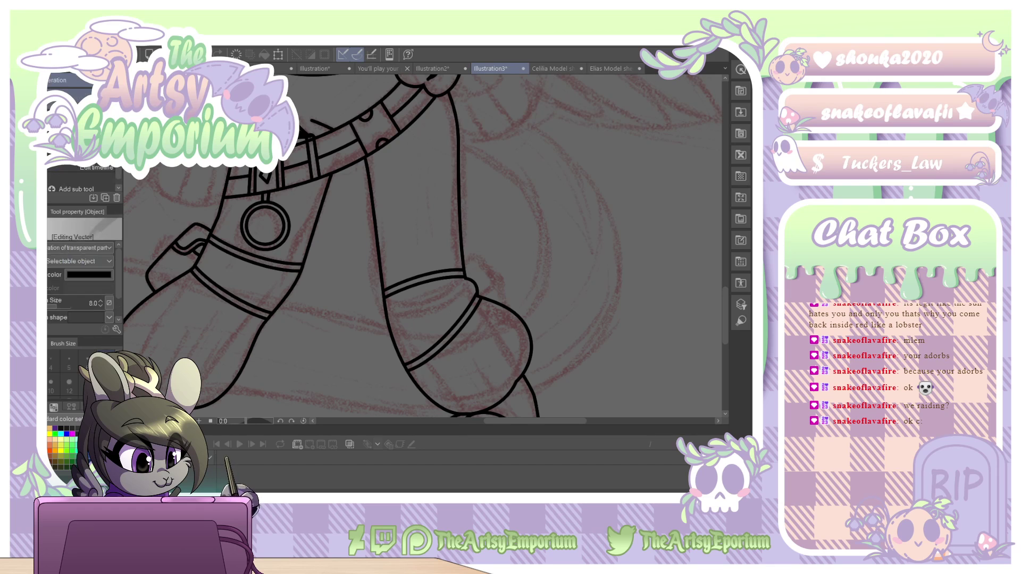
key("p")
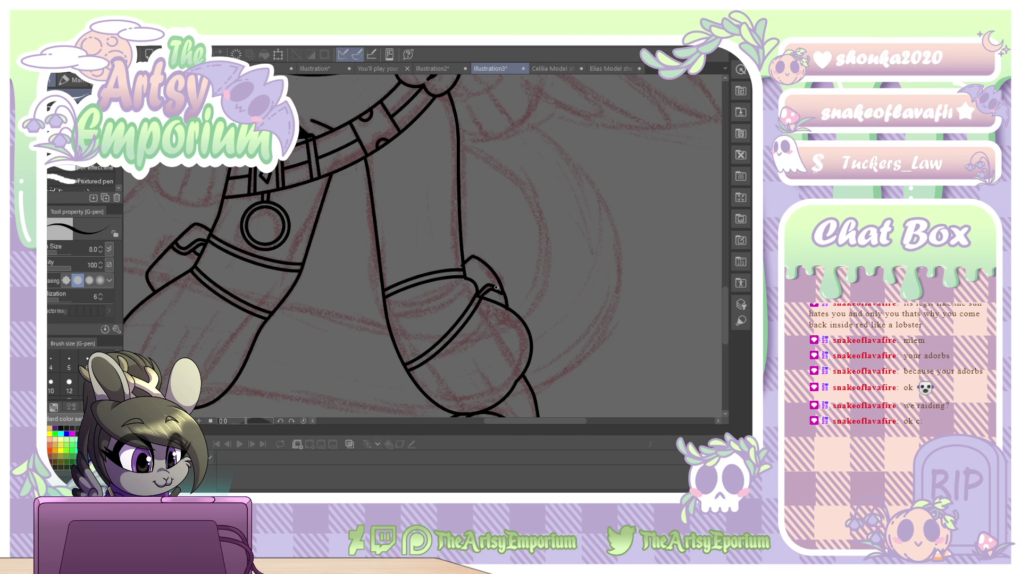
key("e")
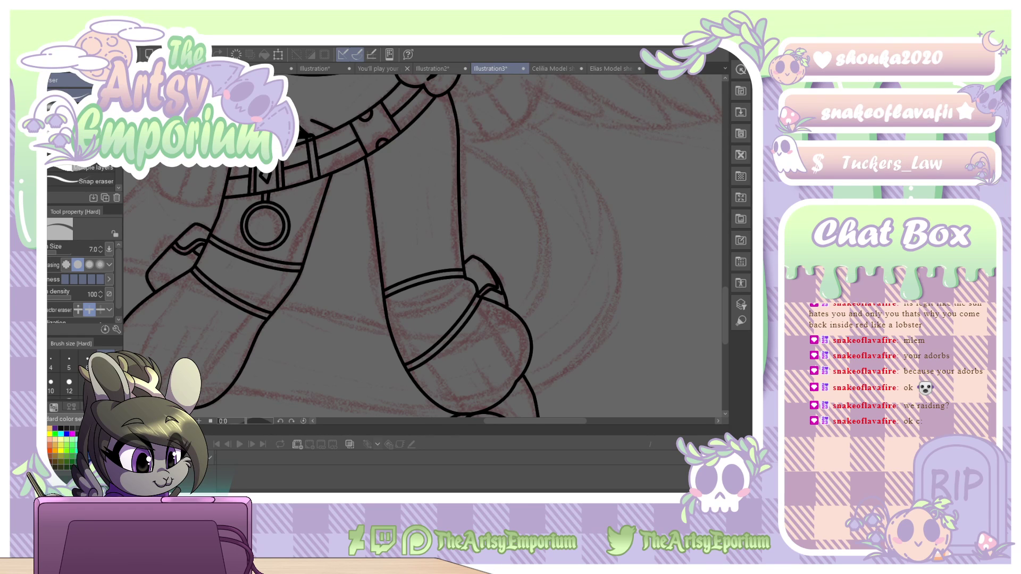
Draw the tail's upper edge as a four-point curve from the hip behind the legs to the sketched tail tip.
key("ctrl+minus")
key("ctrl+minus")
key("ctrl+minus")
key("u")
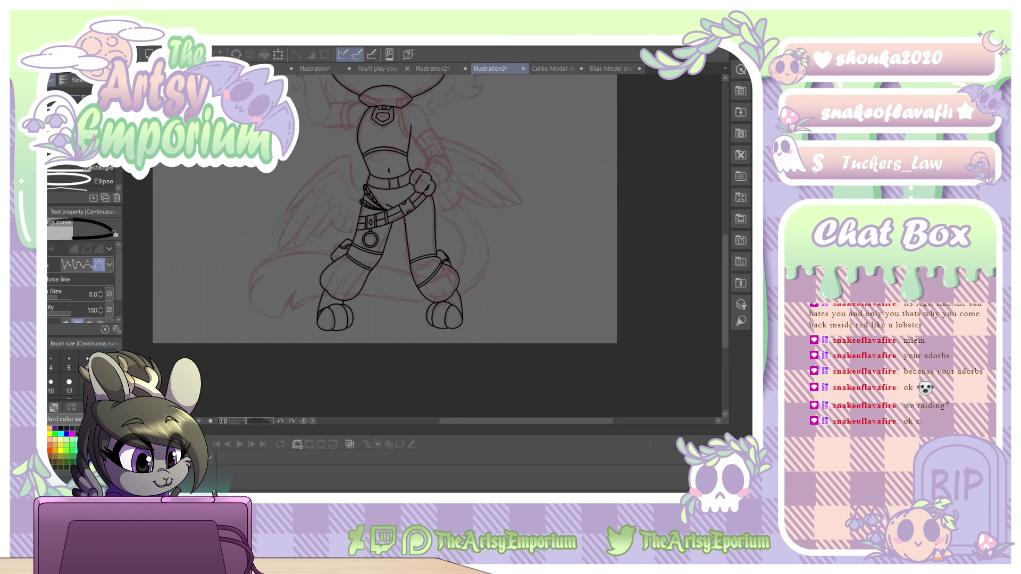
left_click_drag(429, 209, 460, 265)
left_click_drag(328, 255, 302, 251)
left_click_drag(251, 289, 255, 323)
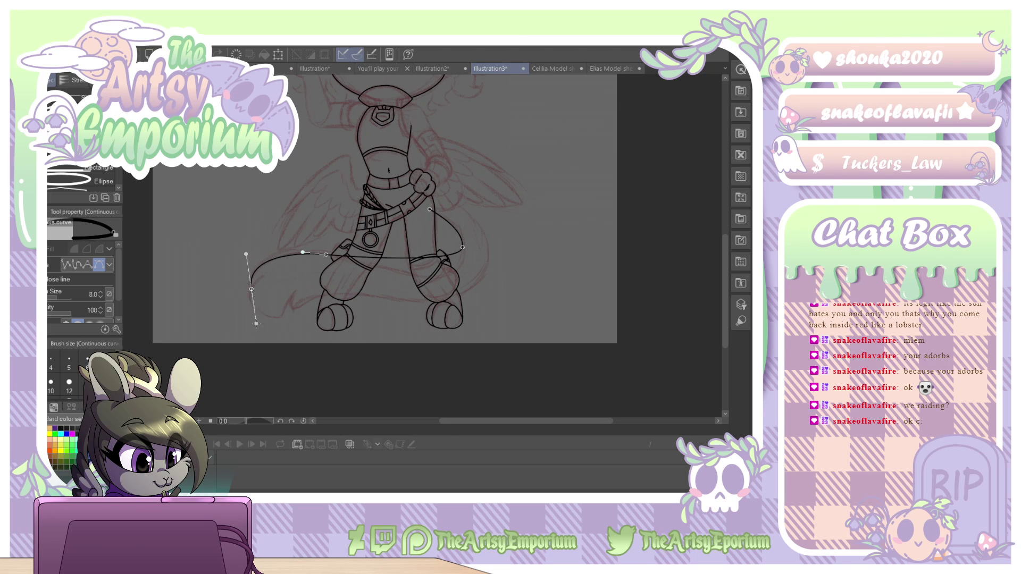
key("Return")
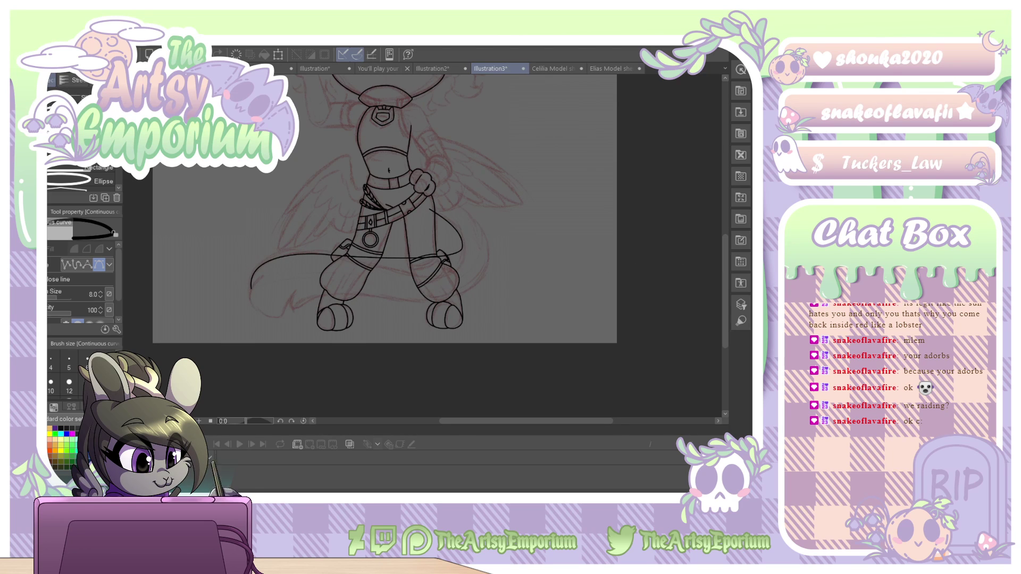
Reshape the tail curve's control points and handles so it follows the sketched upper edge behind both legs.
key("o")
left_click(279, 257)
left_click_drag(302, 254, 304, 244)
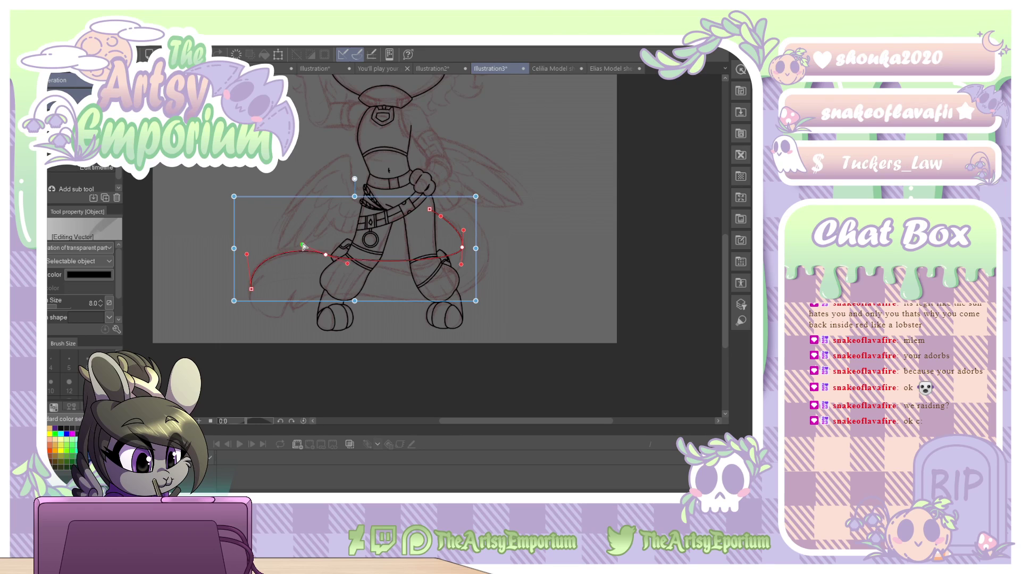
left_click_drag(461, 264, 451, 295)
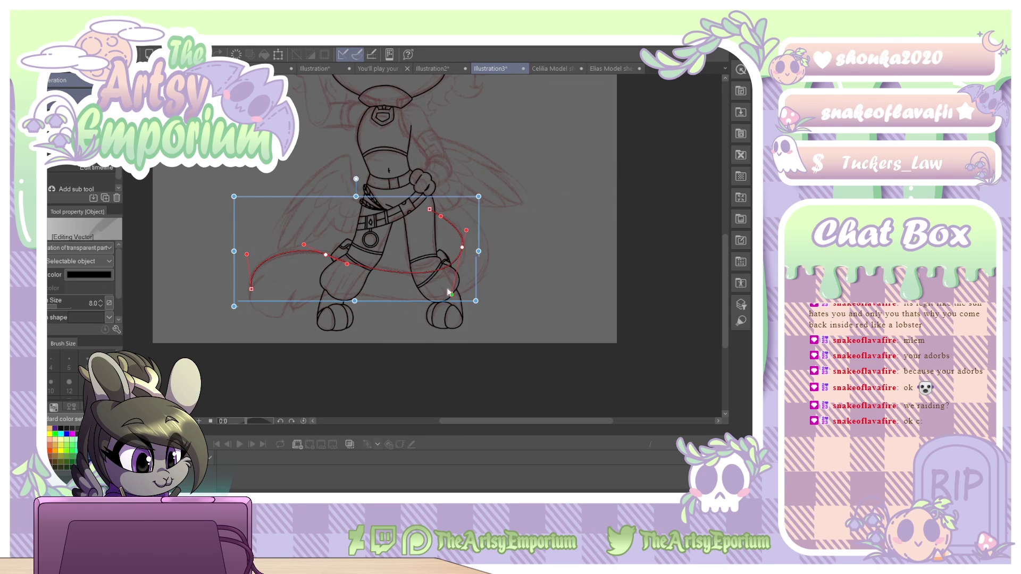
left_click_drag(347, 263, 281, 243)
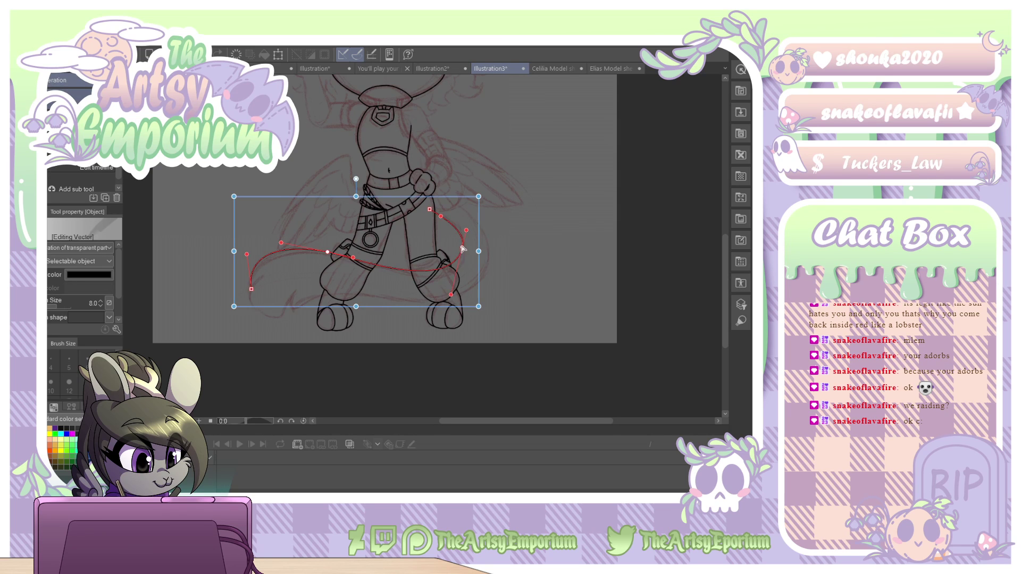
left_click_drag(462, 247, 444, 215)
left_click_drag(451, 304, 452, 297)
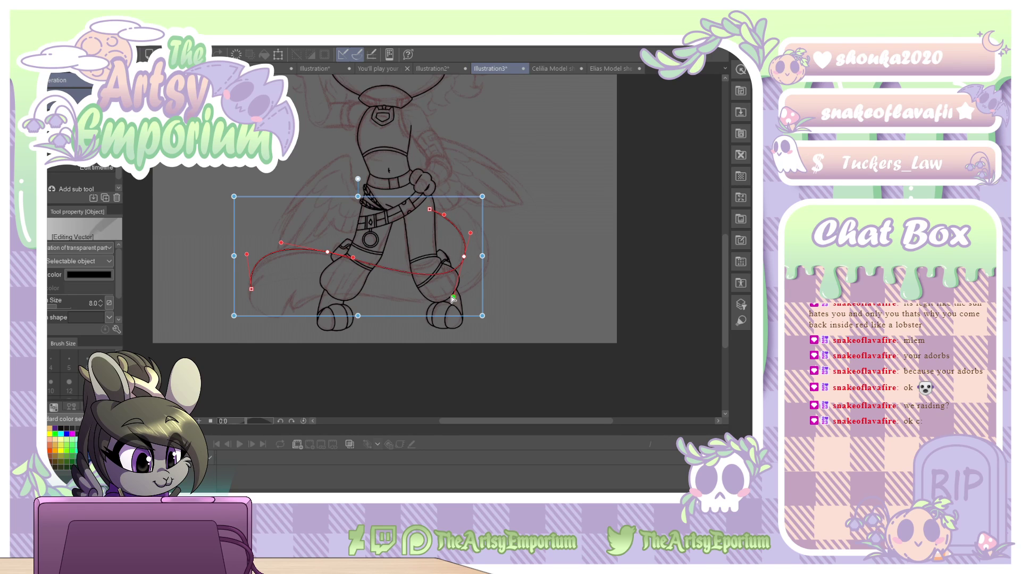
left_click_drag(242, 268, 245, 267)
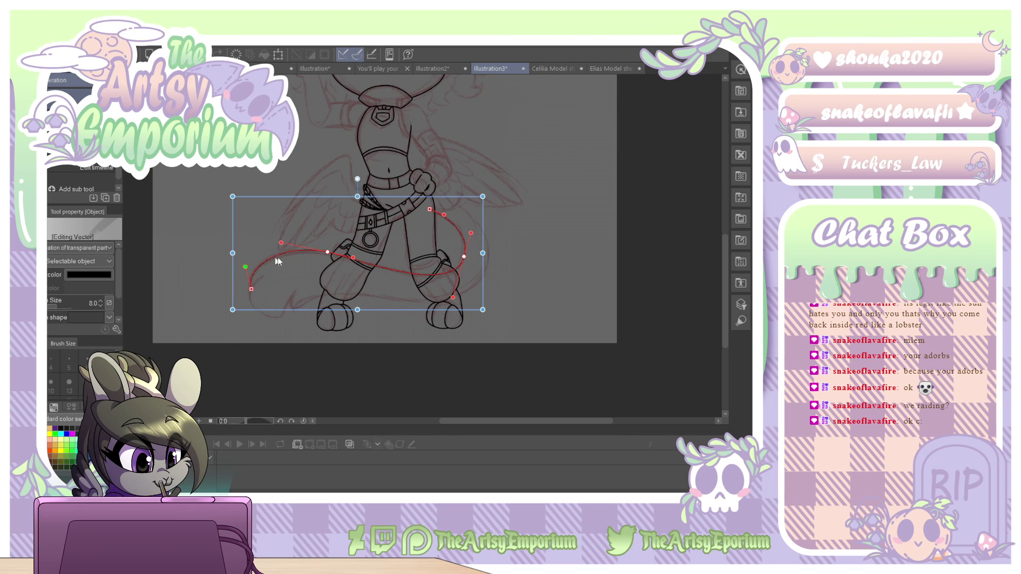
left_click(353, 257)
left_click_drag(354, 258, 365, 258)
left_click(325, 286)
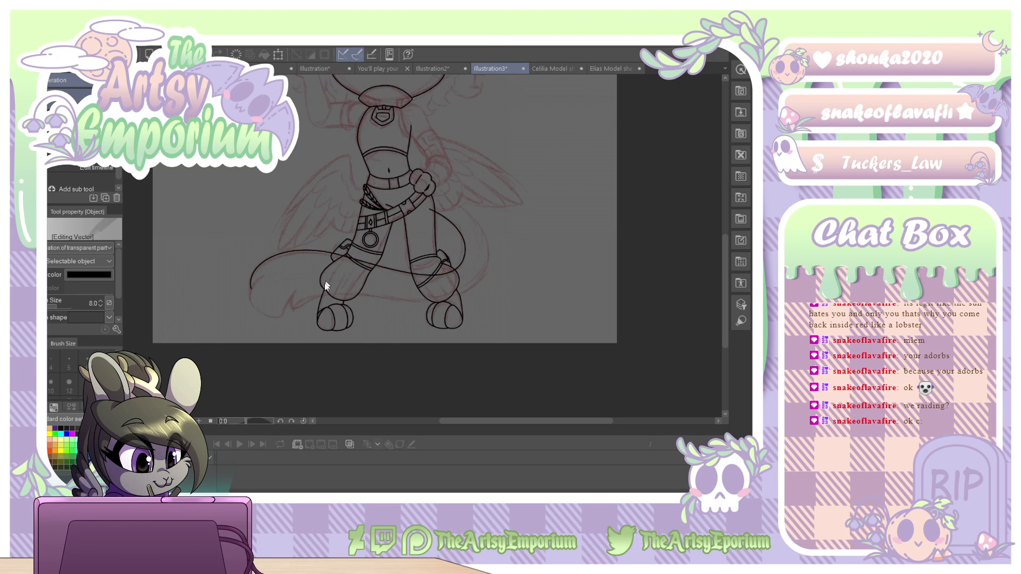
Duplicate the tail curve, enlarge the copy, and bend it to follow the sketched outer and lower edge of the tail.
left_click(465, 253)
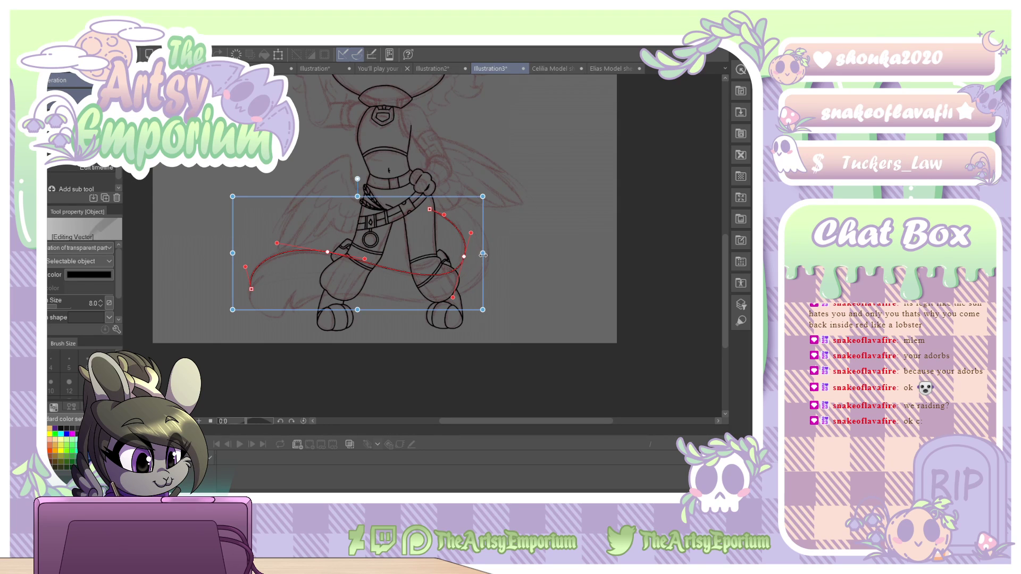
left_click_drag(483, 309, 510, 321)
left_click_drag(450, 210, 430, 195)
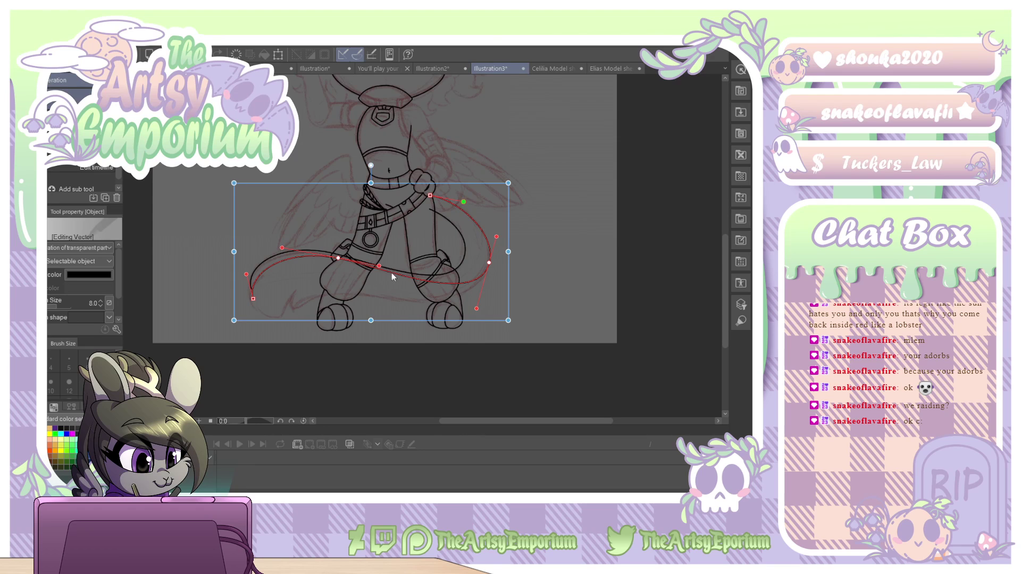
left_click_drag(338, 258, 357, 297)
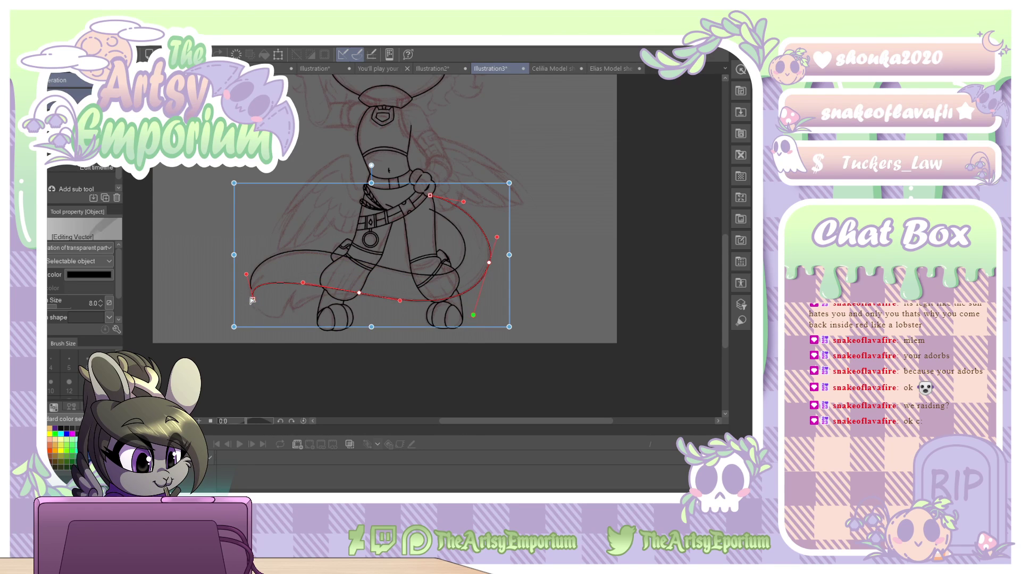
left_click_drag(253, 300, 275, 311)
Add a hooked end to the lower tail curve with control points and fine-tune its bend near the hip.
key("y")
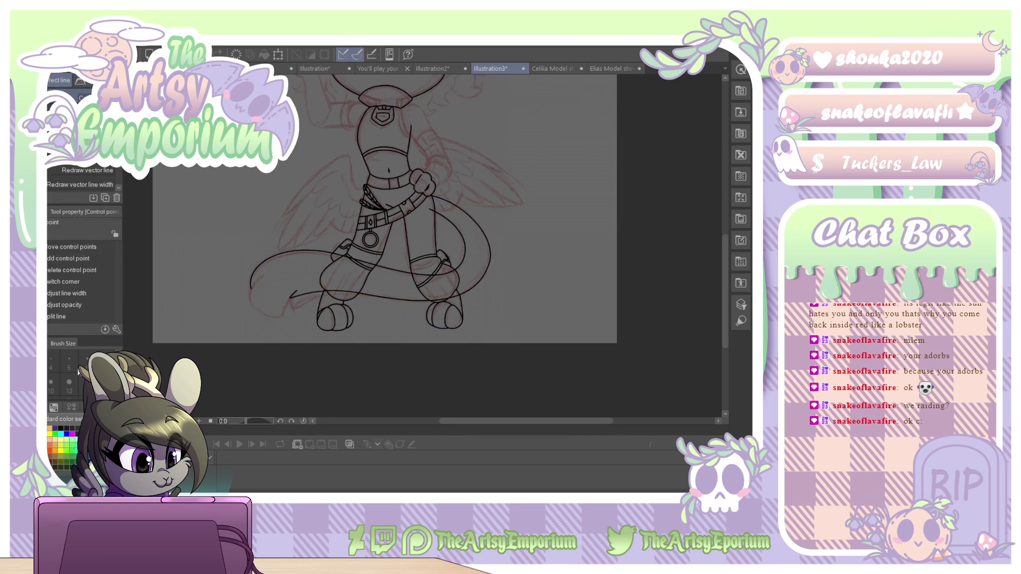
mouse_move(298, 297)
left_mouse_down()
mouse_move(299, 310)
mouse_move(309, 300)
left_mouse_up()
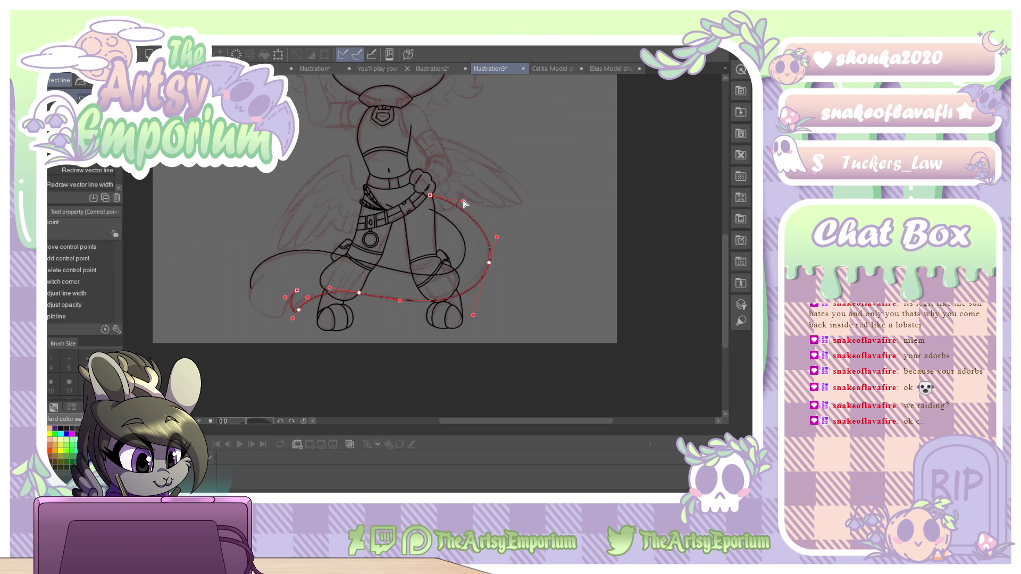
left_click_drag(463, 201, 467, 202)
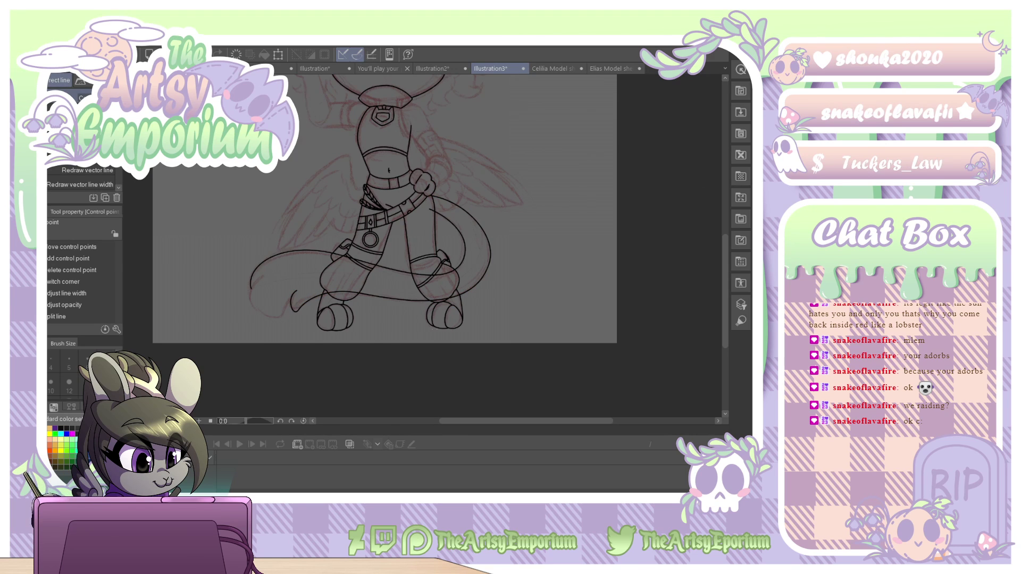
Draw a three-point curve from inside the tail's upper edge down around the tip and up to the hooked end.
key("ctrl+plus")
key("ctrl+plus")
left_click_drag(372, 277, 497, 205)
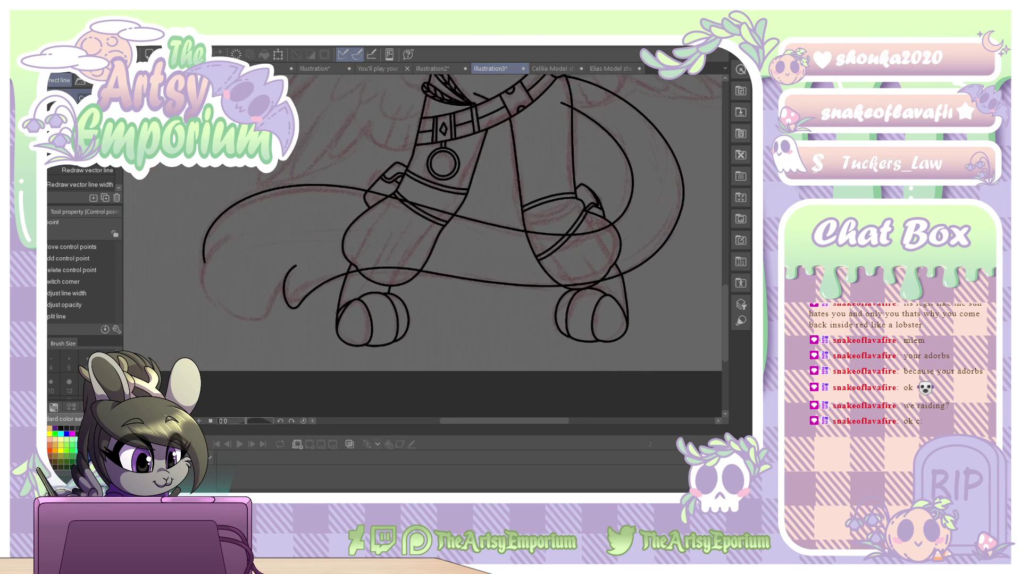
key("u")
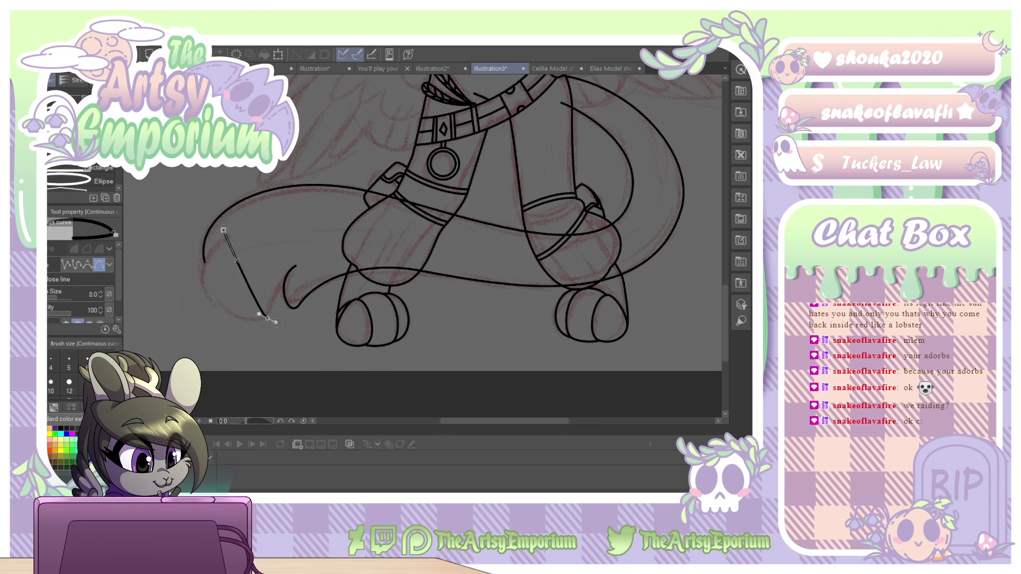
mouse_move(267, 318)
left_mouse_down()
mouse_move(367, 325)
mouse_move(286, 318)
left_mouse_up()
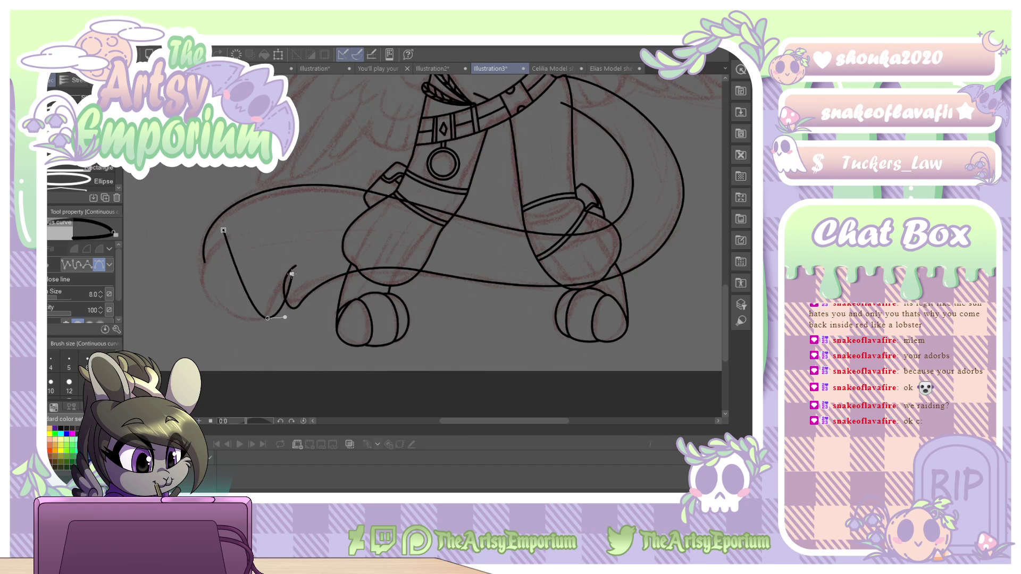
left_click_drag(293, 274, 317, 252)
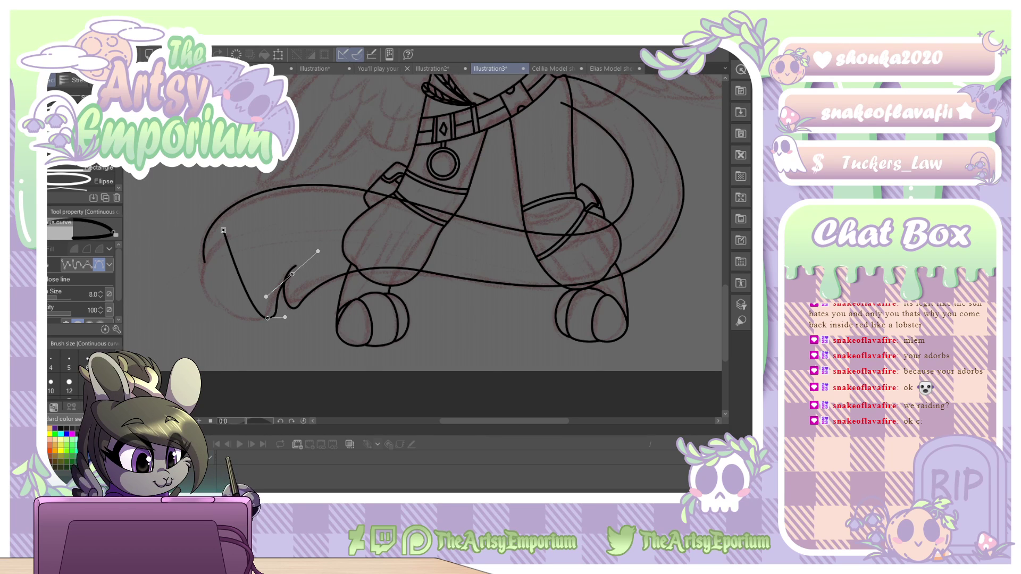
key("Return")
Bend the tail tip curve's handles outward so it follows the rounded sketched tip and the notch beside the hook.
key("o")
left_click(246, 291)
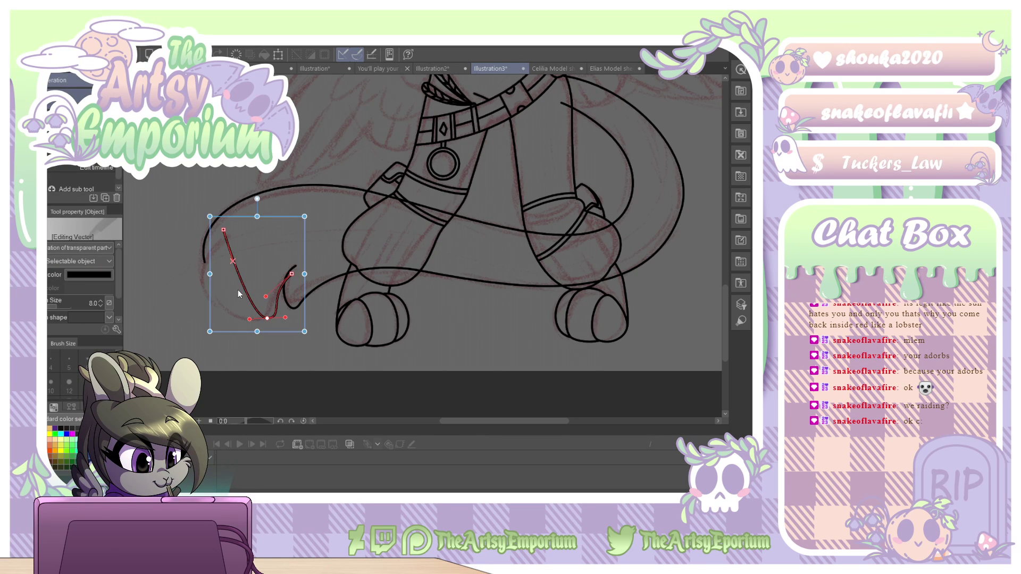
left_click_drag(237, 265, 181, 280)
left_click_drag(248, 322, 212, 326)
left_click_drag(266, 297, 270, 319)
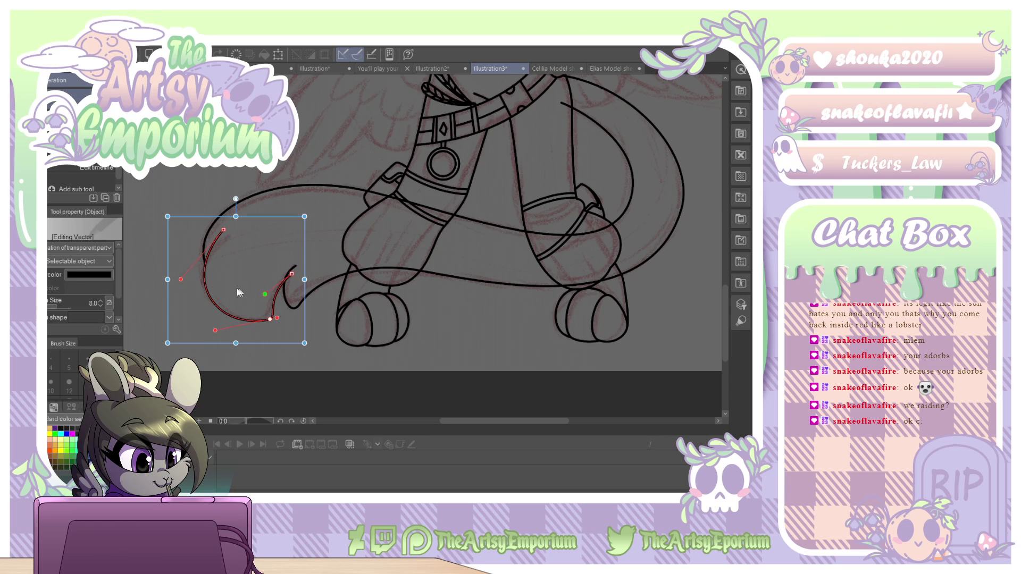
left_click_drag(179, 280, 184, 268)
left_click_drag(215, 331, 206, 335)
left_click(327, 255)
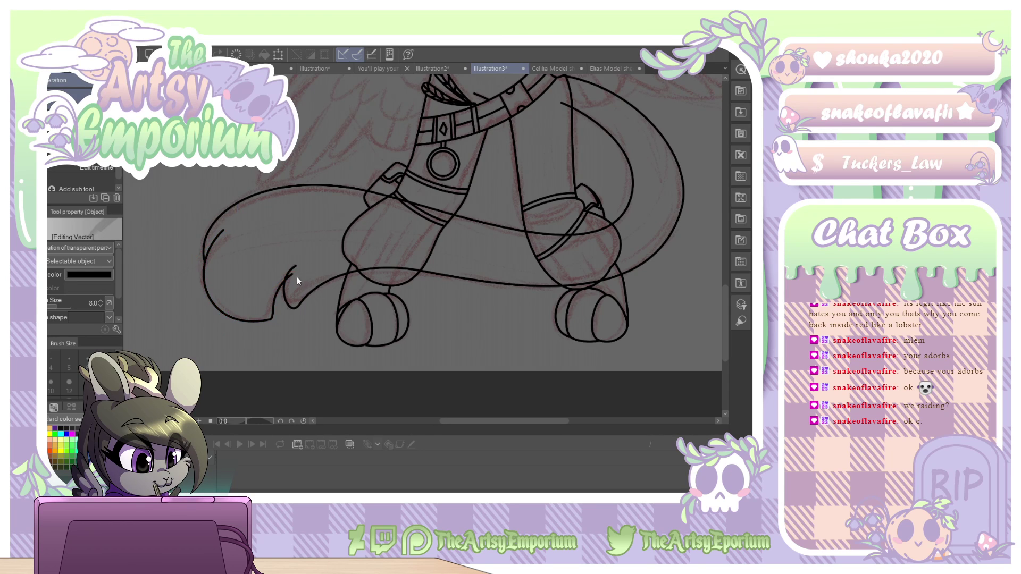
Erase the tail line segments that cross over both legs.
key("e")
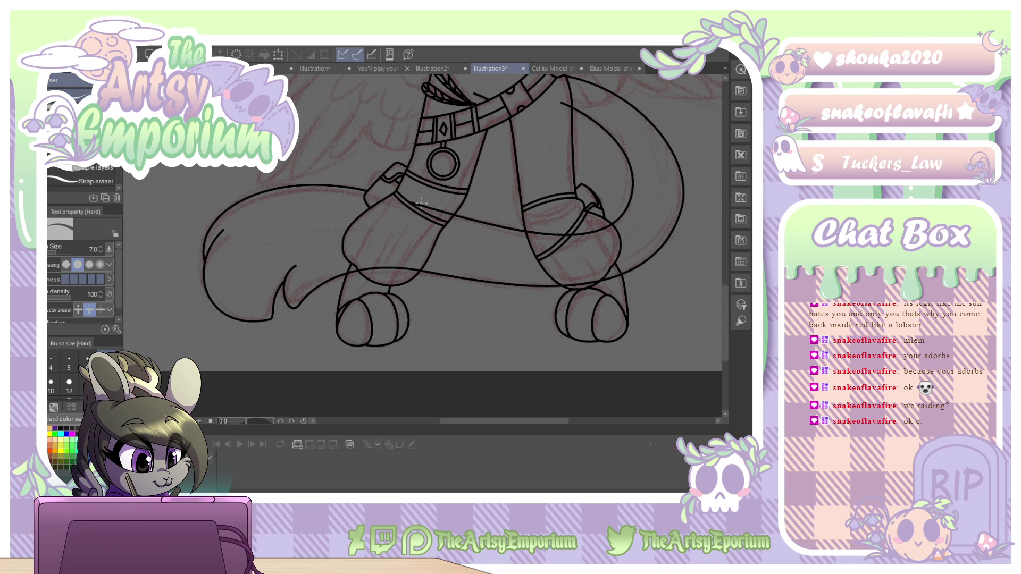
left_click_drag(410, 203, 453, 214)
left_click_drag(362, 270, 420, 265)
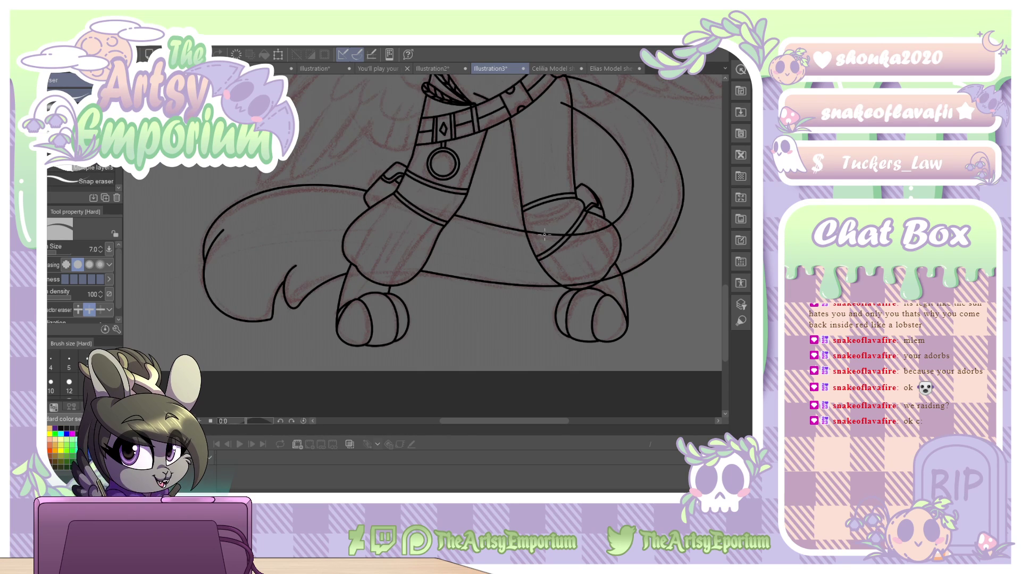
mouse_move(526, 230)
left_mouse_down()
mouse_move(583, 229)
mouse_move(612, 240)
left_mouse_up()
left_click_drag(579, 282, 612, 279)
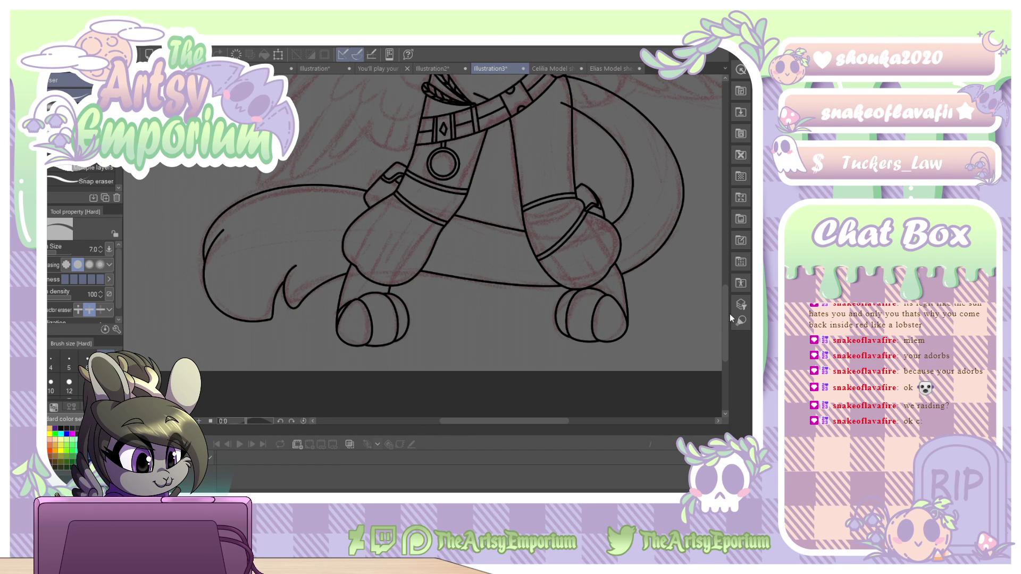
scroll(564, 250, "up", 5)
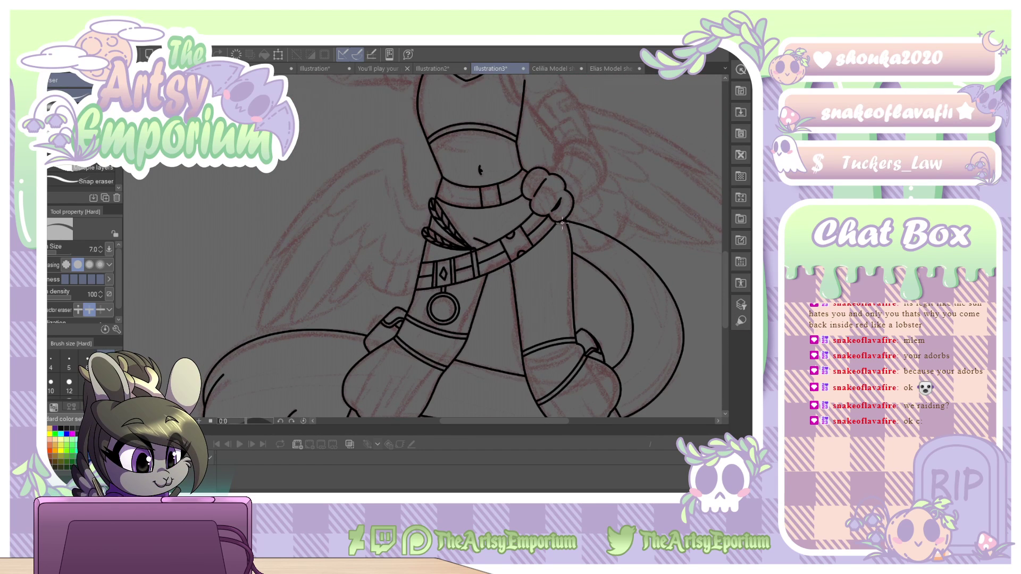
Start the wing outline on the ring ornament's side, curving from the waist over the wing's top and around the two longest feathers.
mouse_move(722, 288)
left_mouse_down()
mouse_move(728, 264)
mouse_move(725, 279)
mouse_move(735, 273)
left_mouse_up()
key("u")
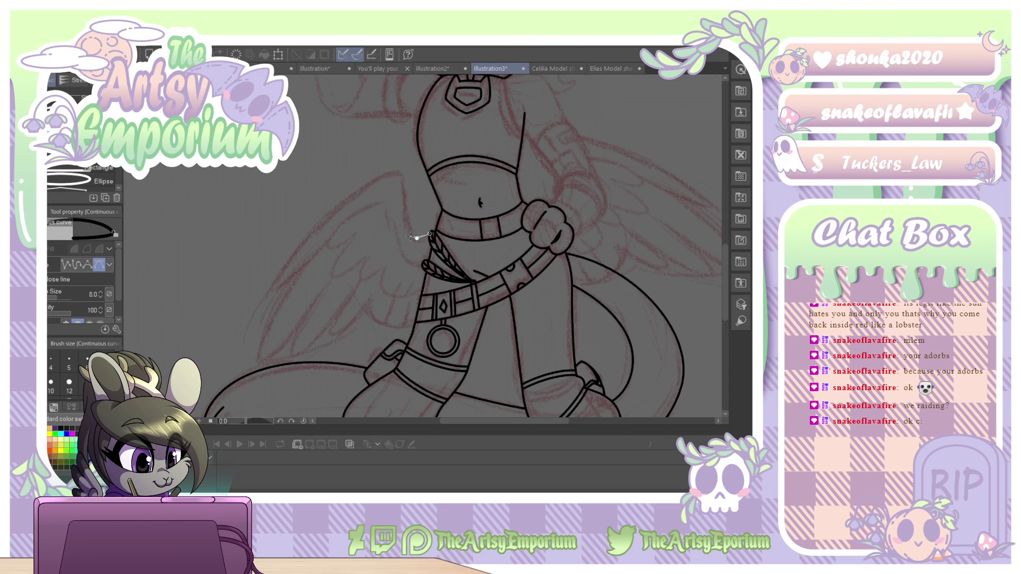
left_click_drag(412, 235, 409, 222)
left_click_drag(399, 172, 387, 171)
left_click_drag(272, 290, 270, 319)
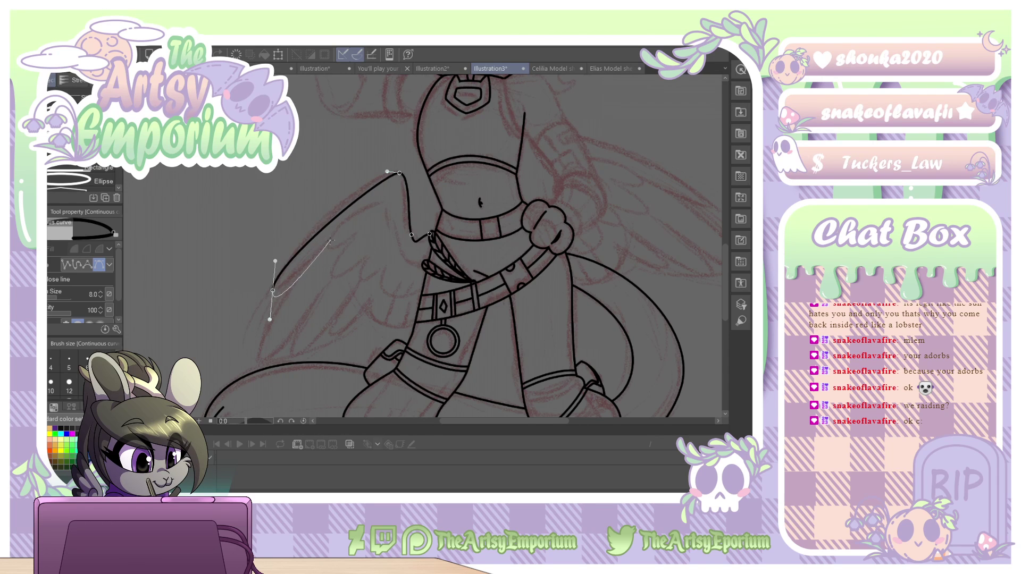
left_click_drag(329, 241, 335, 234)
left_click_drag(260, 363, 261, 374)
left_click_drag(334, 276, 337, 270)
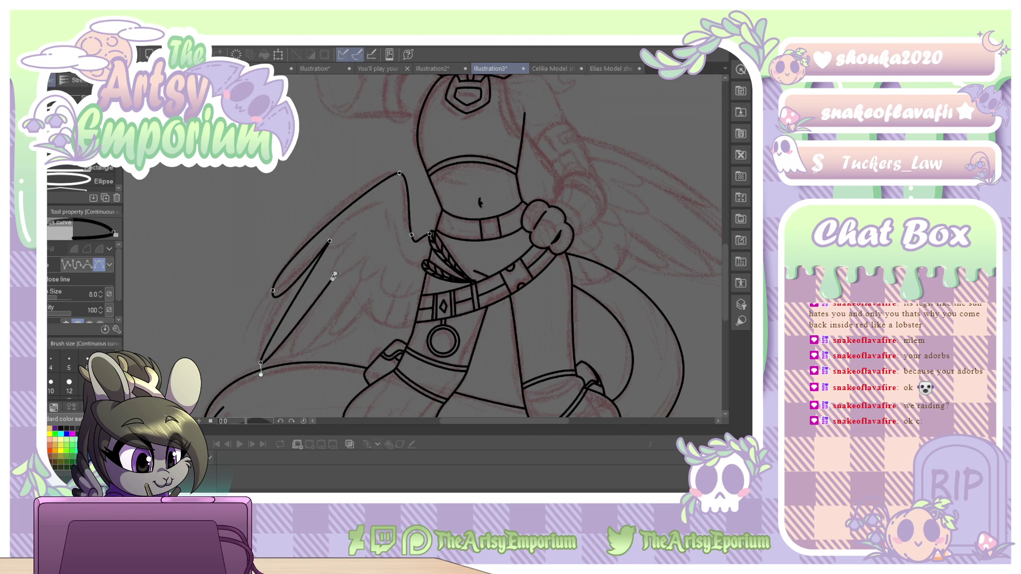
Continue the wing outline through the shorter lower feathers and finish the curve at the belt.
left_click(291, 356)
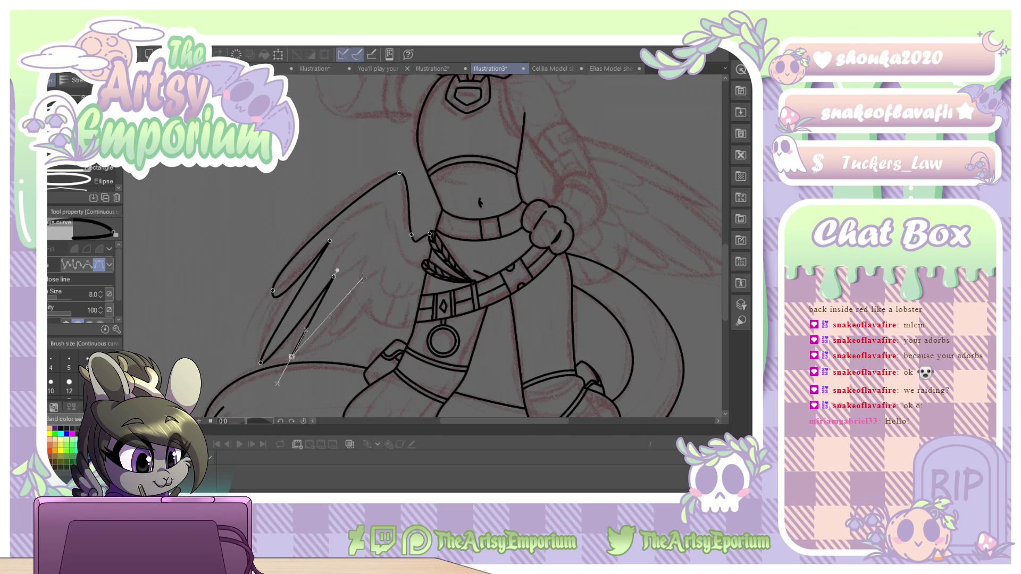
left_click(362, 277)
left_click(330, 334)
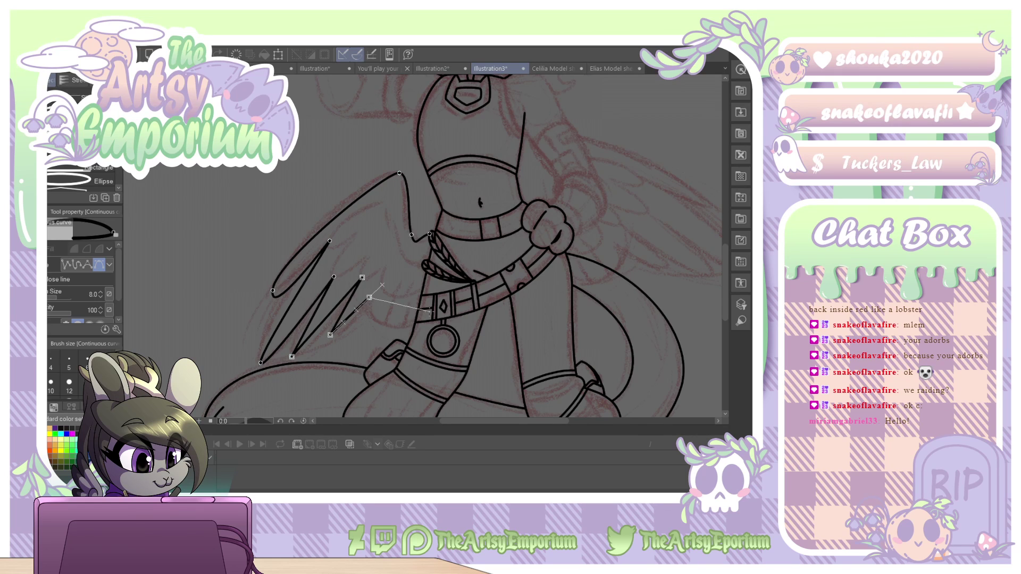
left_click(429, 311)
key("Return")
Bend the wing outline's top edge and longest outer feather into smooth arcs that follow the sketch.
key("o")
left_click(293, 269)
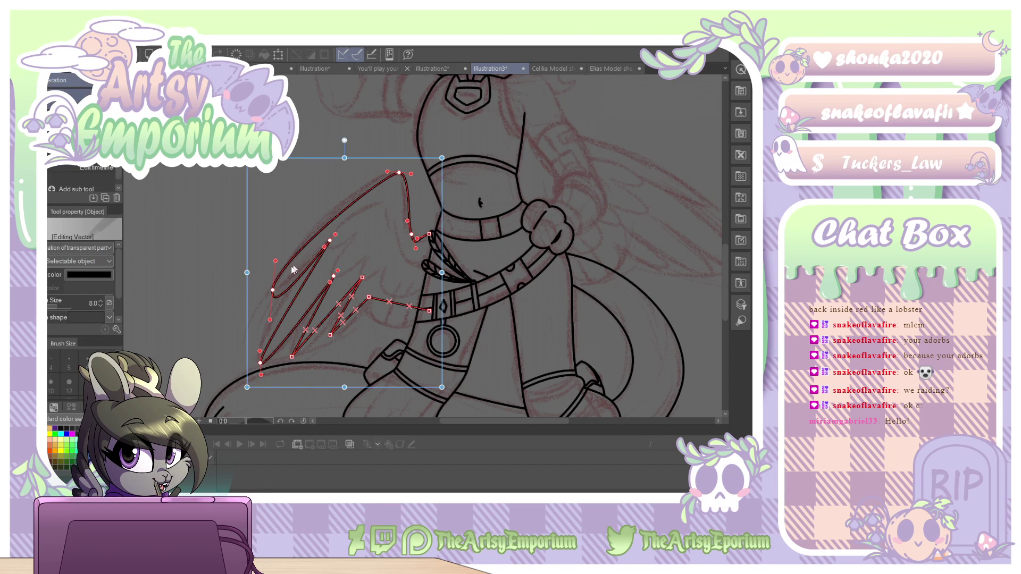
left_click_drag(270, 320, 269, 300)
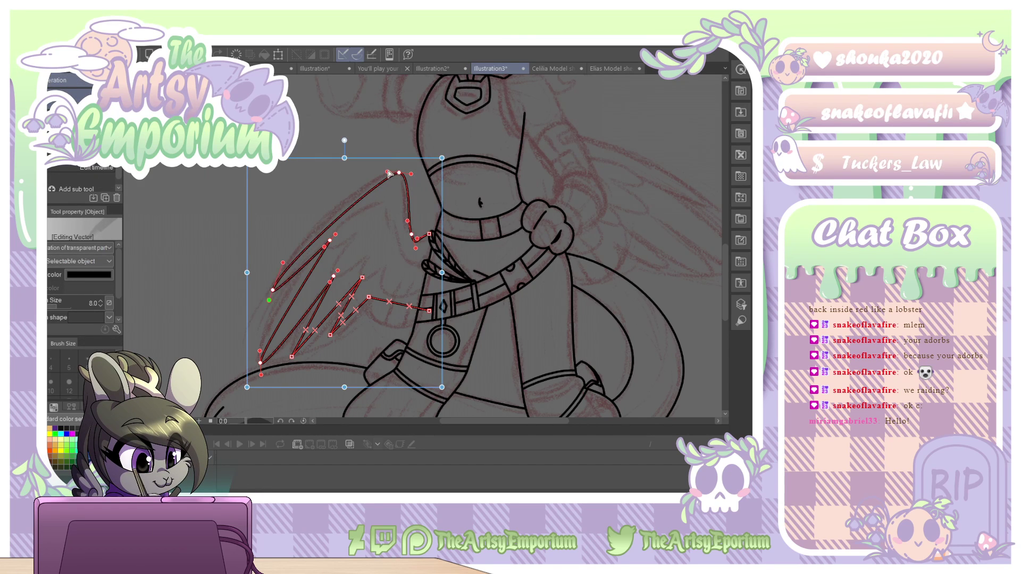
left_click_drag(388, 174, 354, 173)
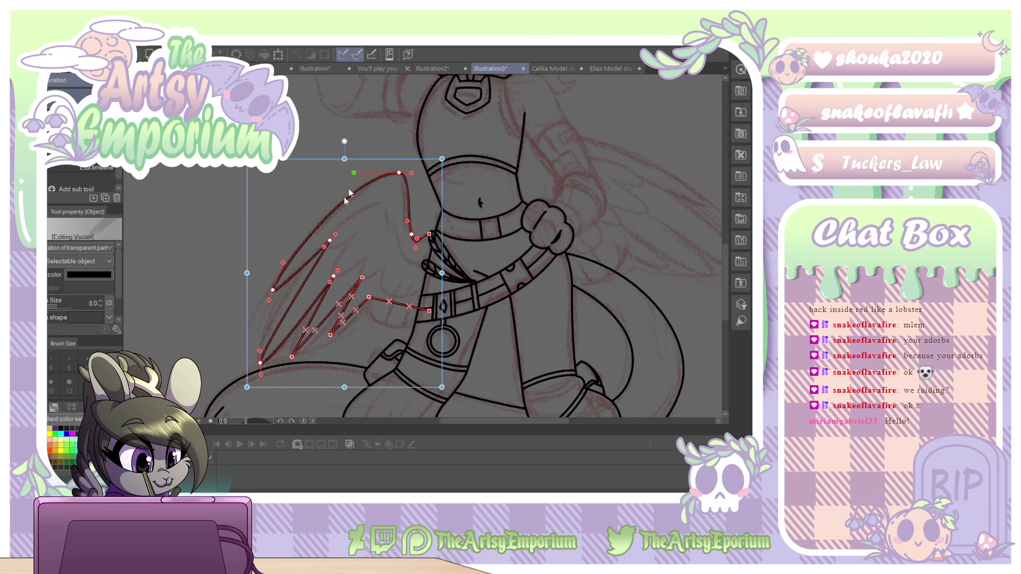
left_click(317, 252)
left_click(337, 228)
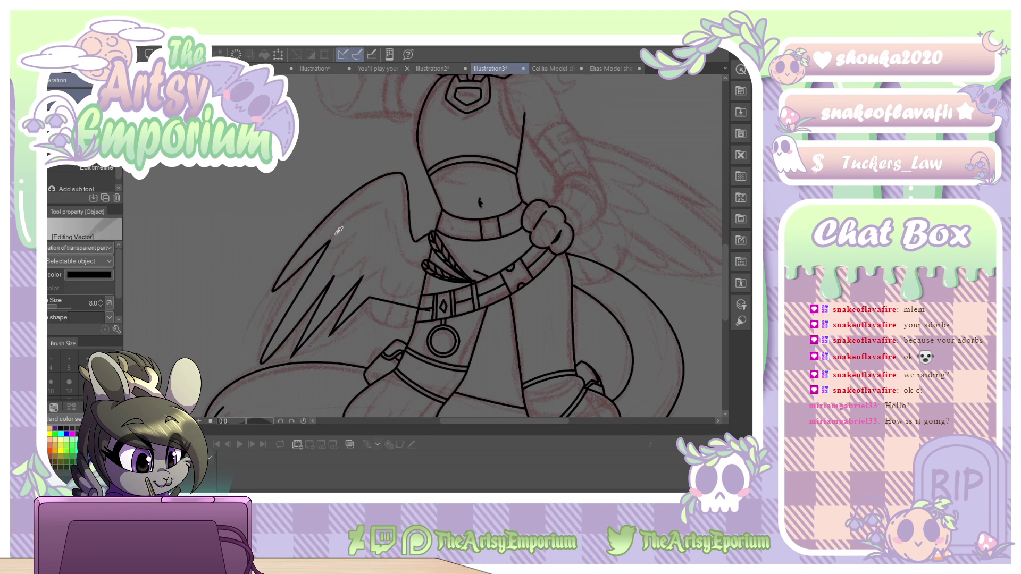
Sharpen the notch between the two longest feathers and round the third feather by bending its curve outward.
left_click(328, 241)
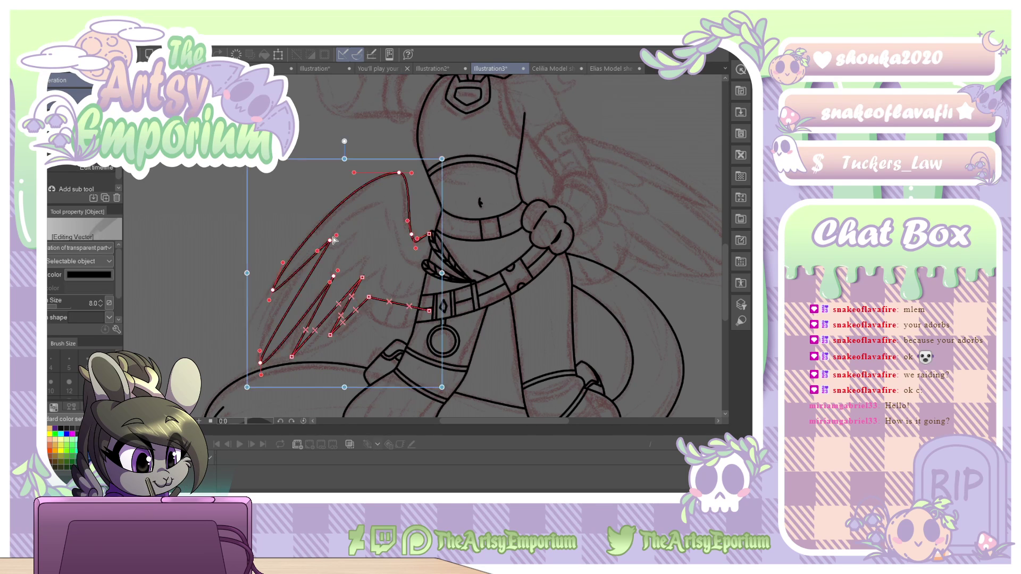
key("alt")
left_click(329, 243)
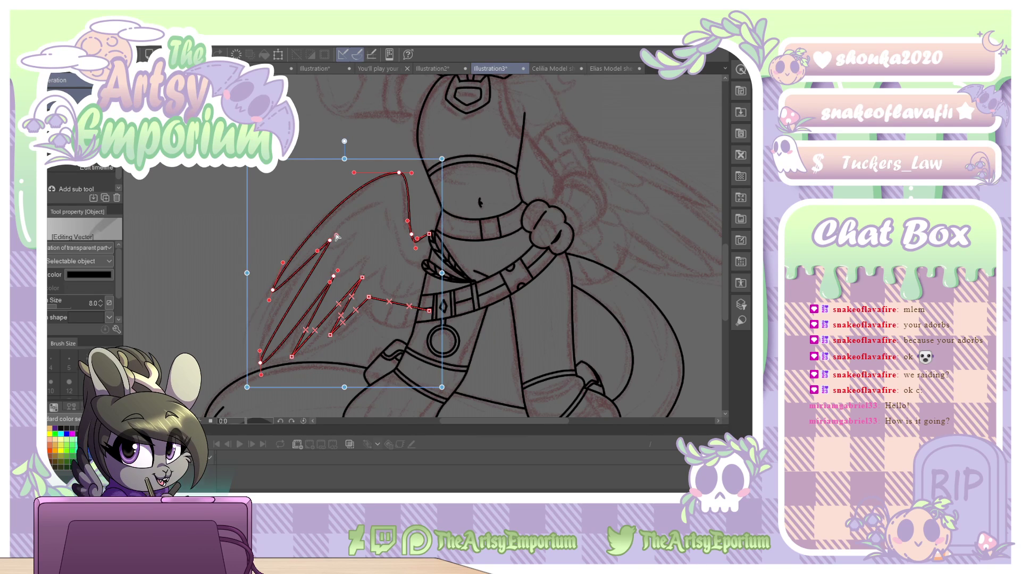
left_click_drag(318, 264, 278, 291)
left_click(299, 316)
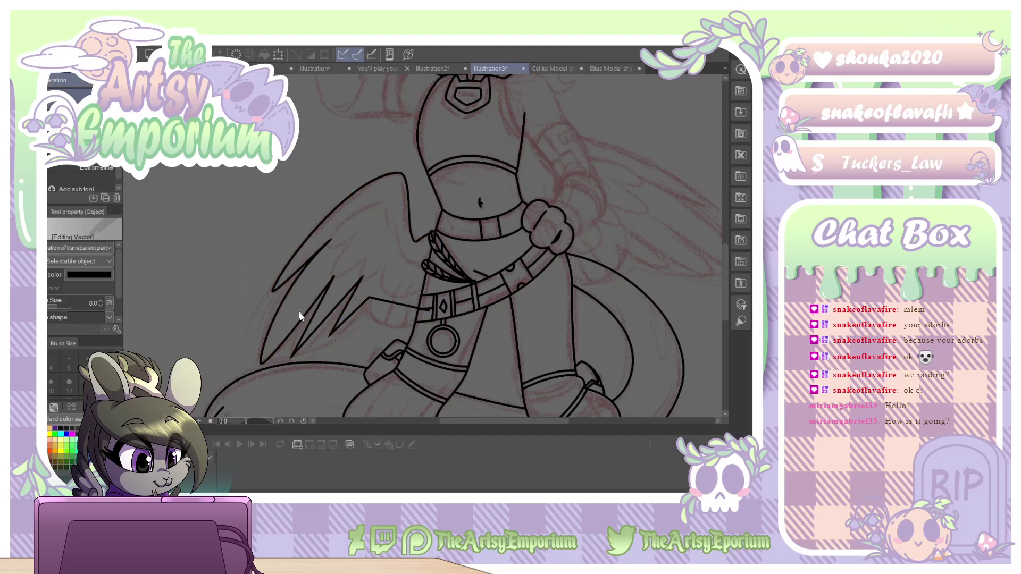
left_click(305, 338)
mouse_move(305, 329)
left_mouse_down()
mouse_move(291, 340)
mouse_move(306, 355)
mouse_move(299, 362)
mouse_move(289, 340)
left_mouse_up()
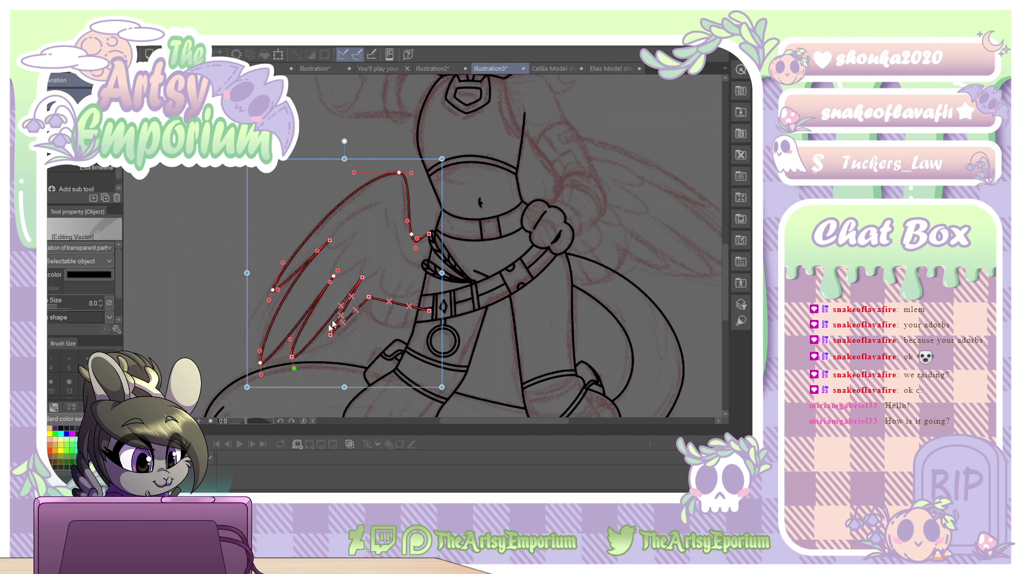
Round the shortest long feather and curve the wing's lower edge in a scoop toward the belt.
left_click_drag(341, 305, 327, 349)
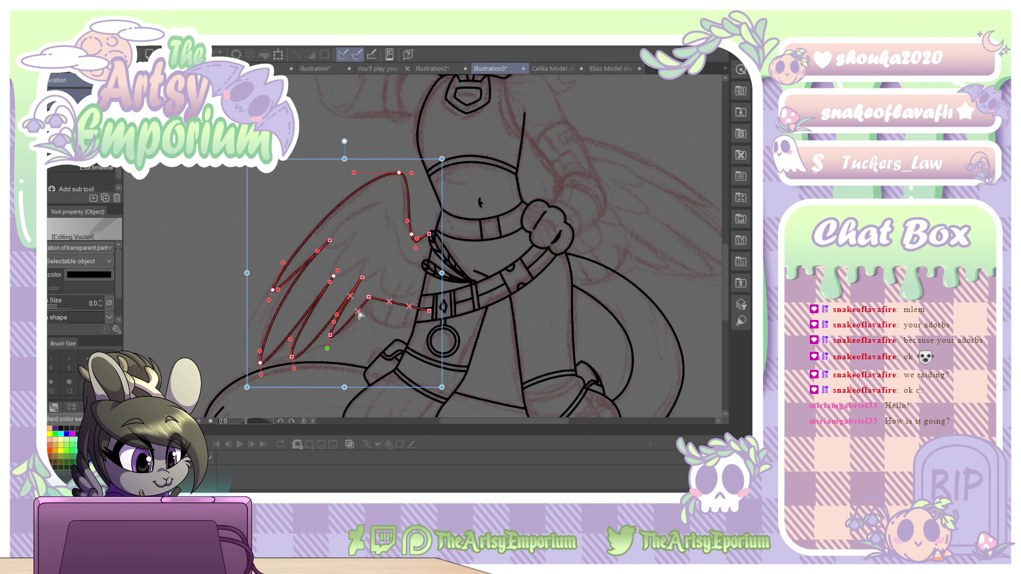
mouse_move(355, 310)
left_mouse_down()
mouse_move(372, 328)
mouse_move(357, 342)
left_mouse_up()
left_click_drag(410, 322, 420, 332)
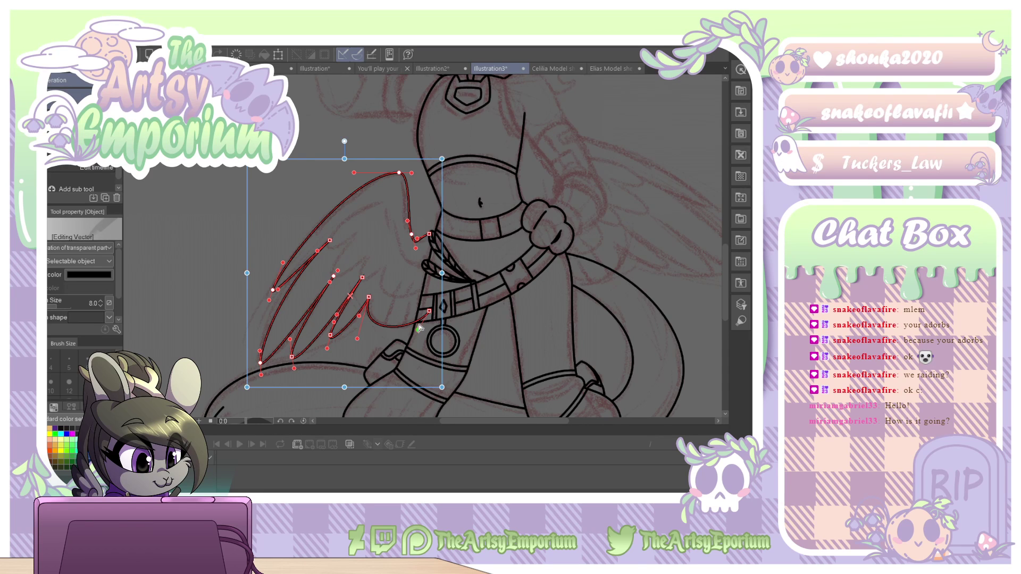
Refine the wing outline's inner edge, adjusting the bend beside the waist and the curve at the wing's top.
mouse_move(413, 237)
left_mouse_down()
mouse_move(435, 239)
mouse_move(409, 233)
left_mouse_up()
left_click_drag(411, 174, 409, 175)
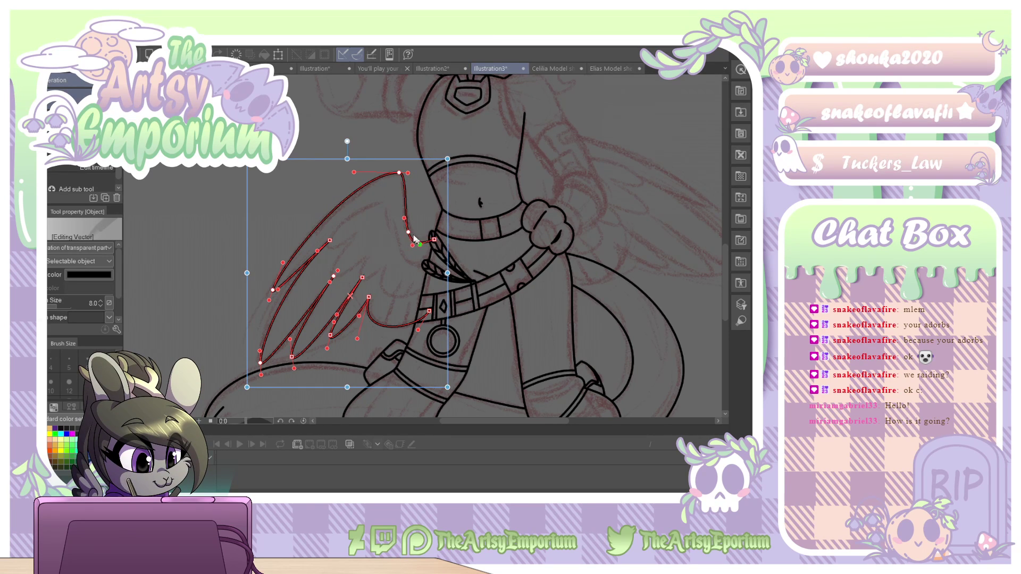
mouse_move(413, 247)
left_mouse_down()
mouse_move(422, 244)
mouse_move(410, 234)
left_mouse_up()
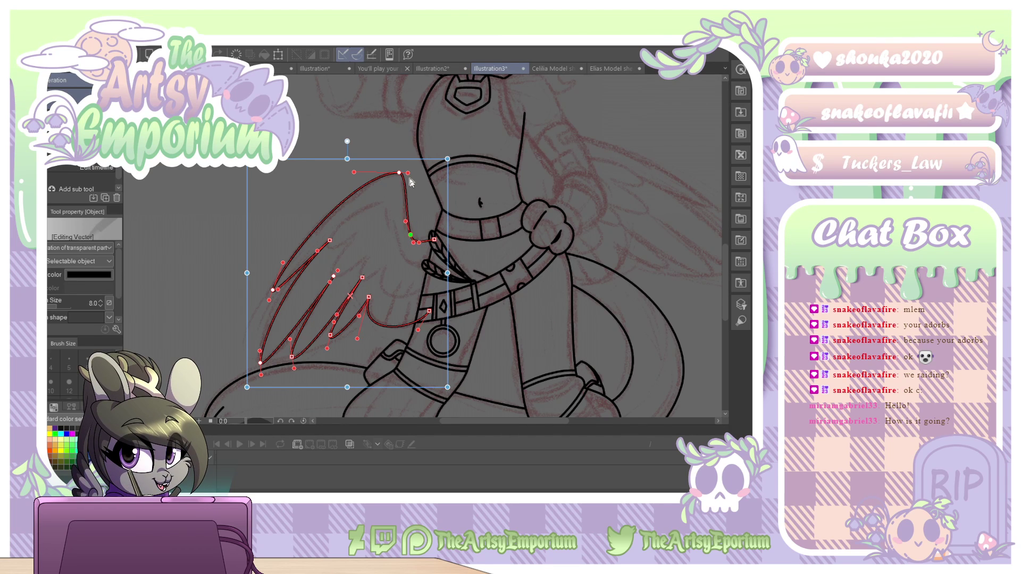
left_click_drag(407, 173, 409, 173)
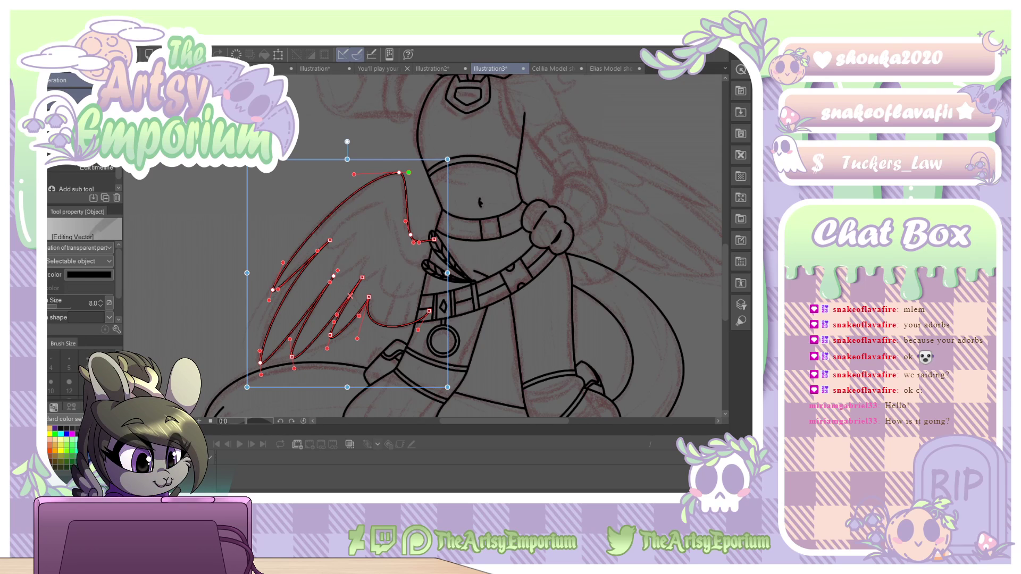
Draw a continuous curve for the inner feather row, from the ring ornament over the inner wing and back to the belt.
key("u")
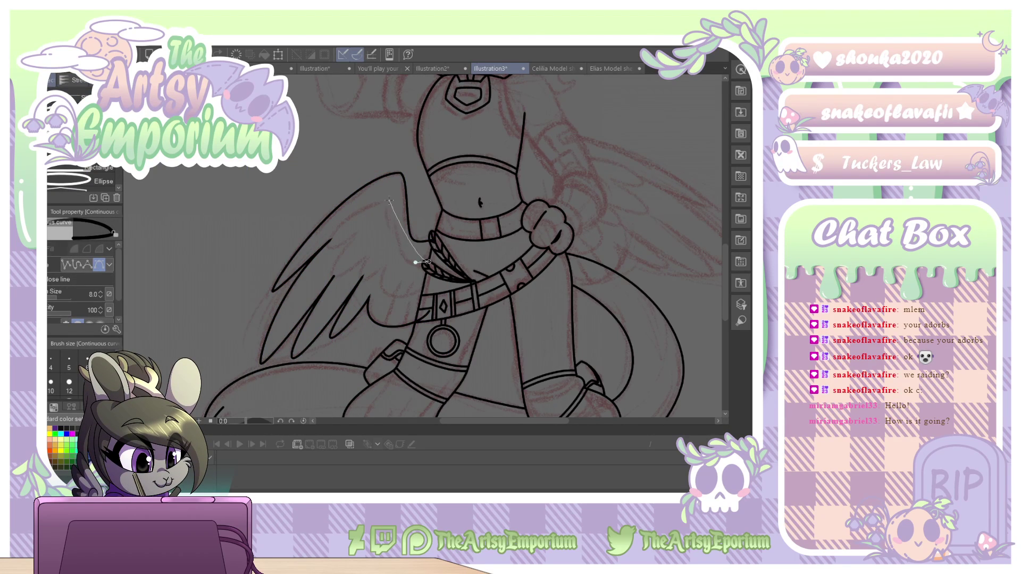
left_click_drag(389, 201, 376, 194)
left_click_drag(353, 237, 439, 294)
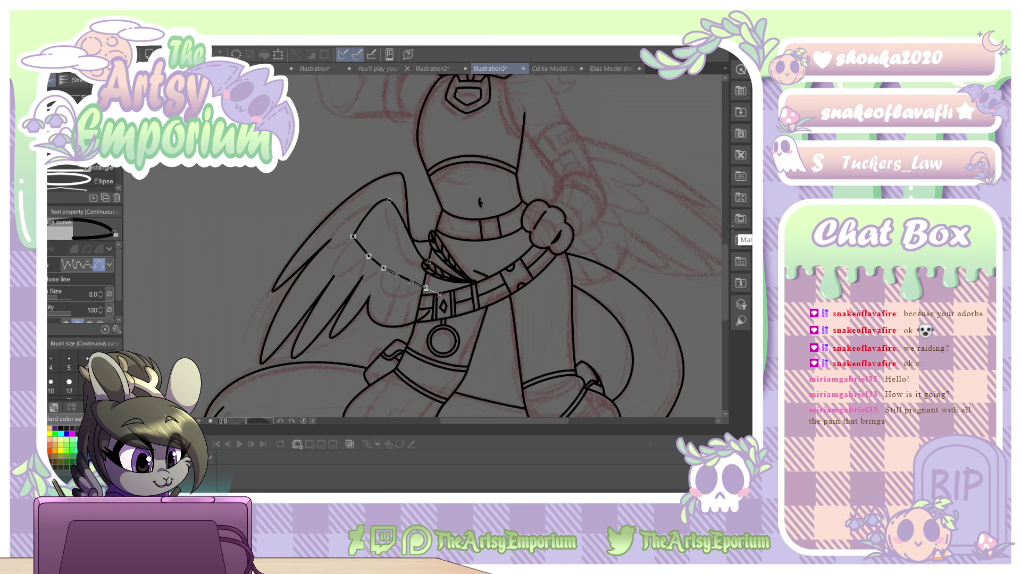
key("Return")
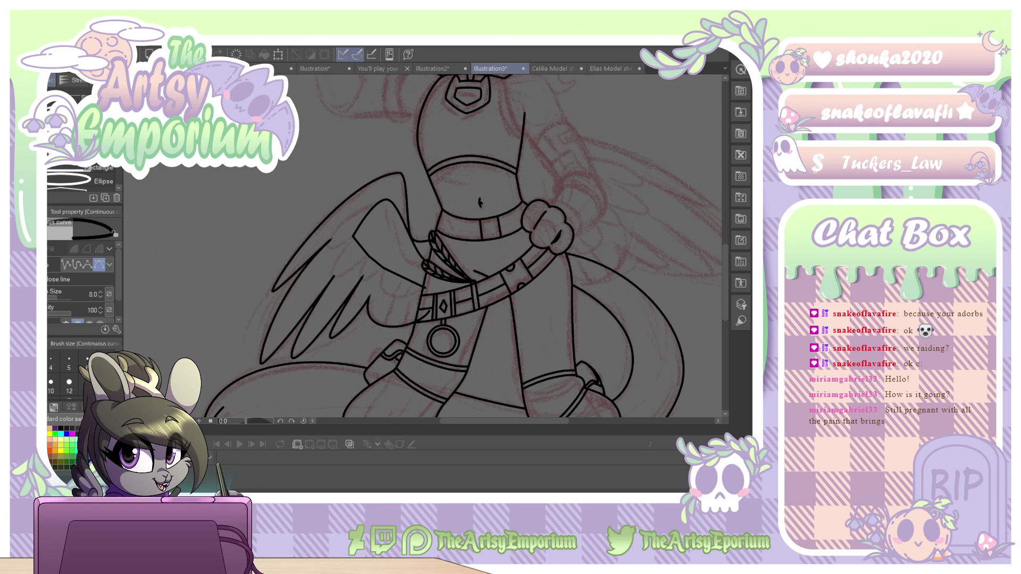
Bend the inner feather row's handles to form rounded, scalloped feathers inside the wing.
key("o")
left_click(362, 225)
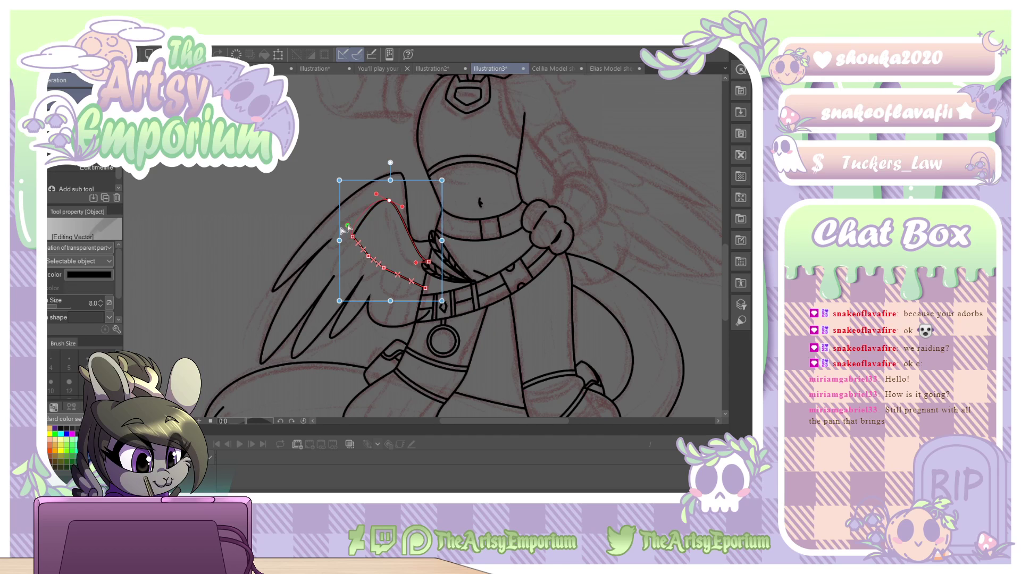
left_click_drag(348, 227, 298, 278)
left_click_drag(375, 194, 351, 189)
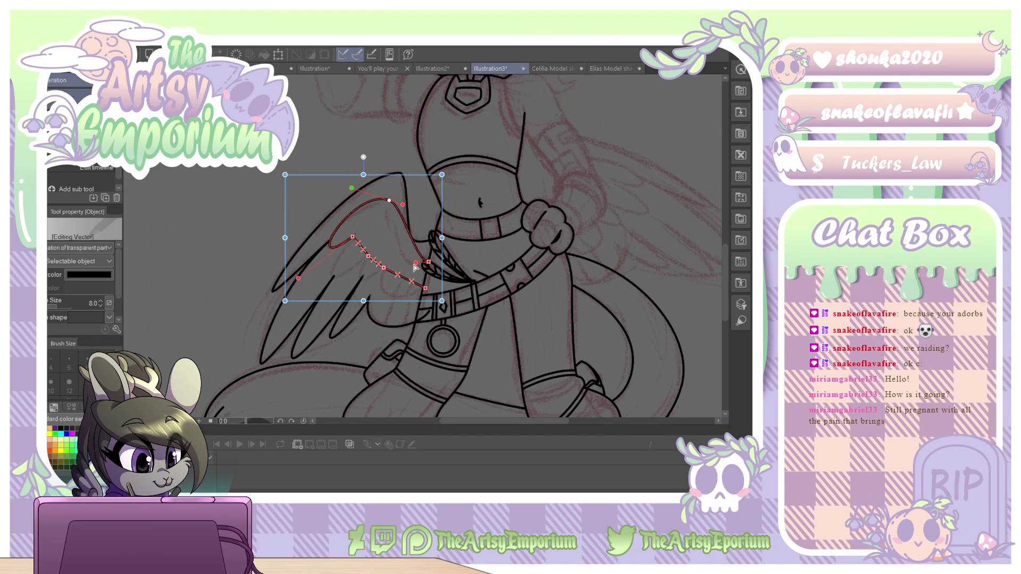
left_click_drag(416, 263, 400, 305)
left_click(486, 253)
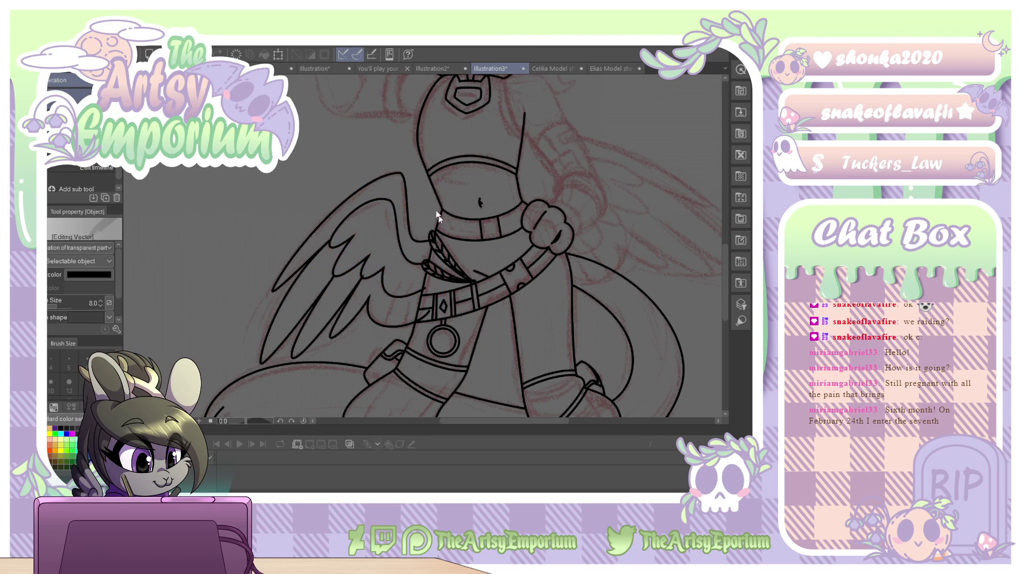
Shift the outer feather notch to meet the inner feather row, and add short feather division strokes near the belt with the G-pen.
key("e")
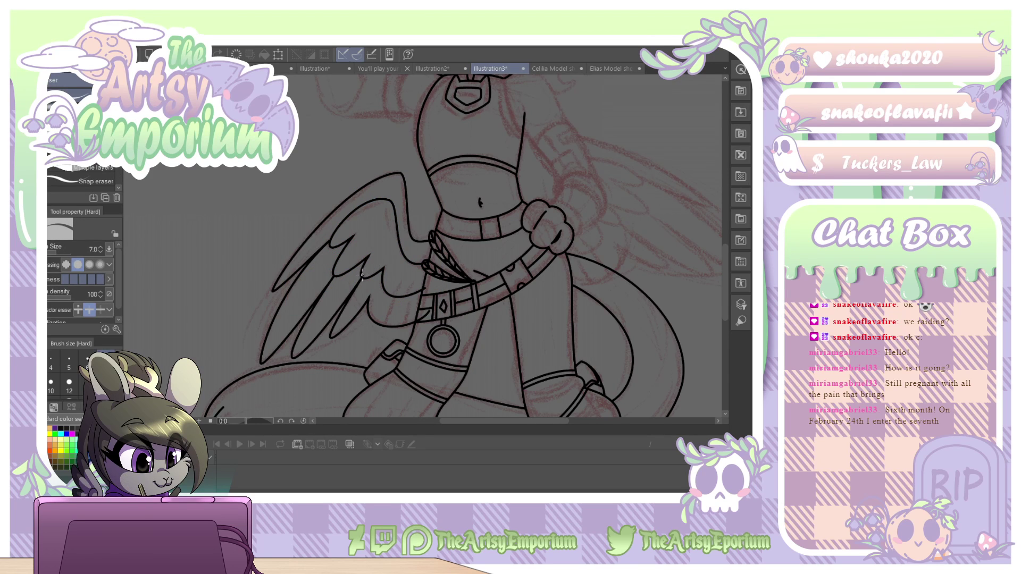
key("o")
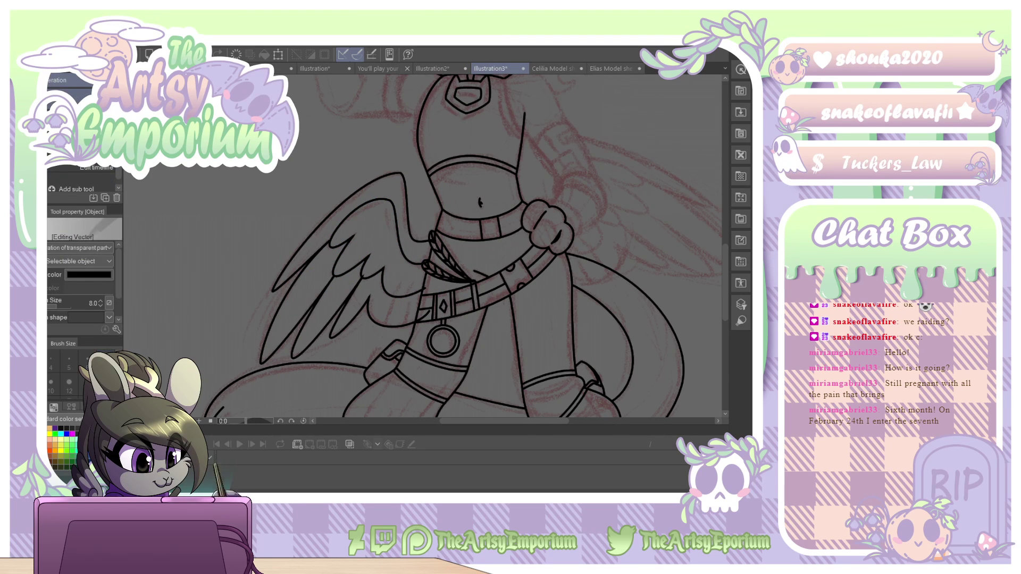
left_click(322, 301)
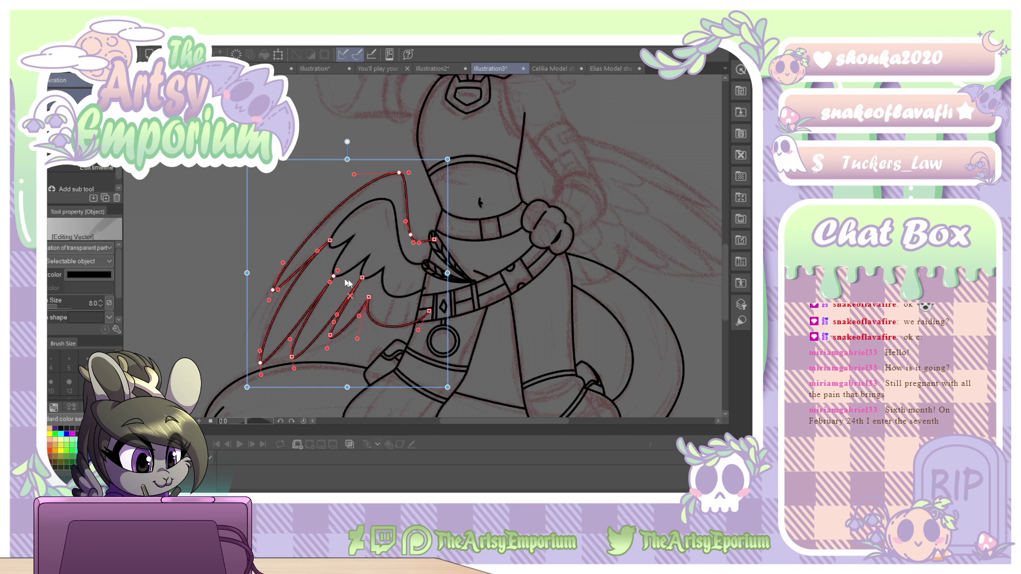
left_click_drag(354, 291, 361, 279)
left_click(405, 271)
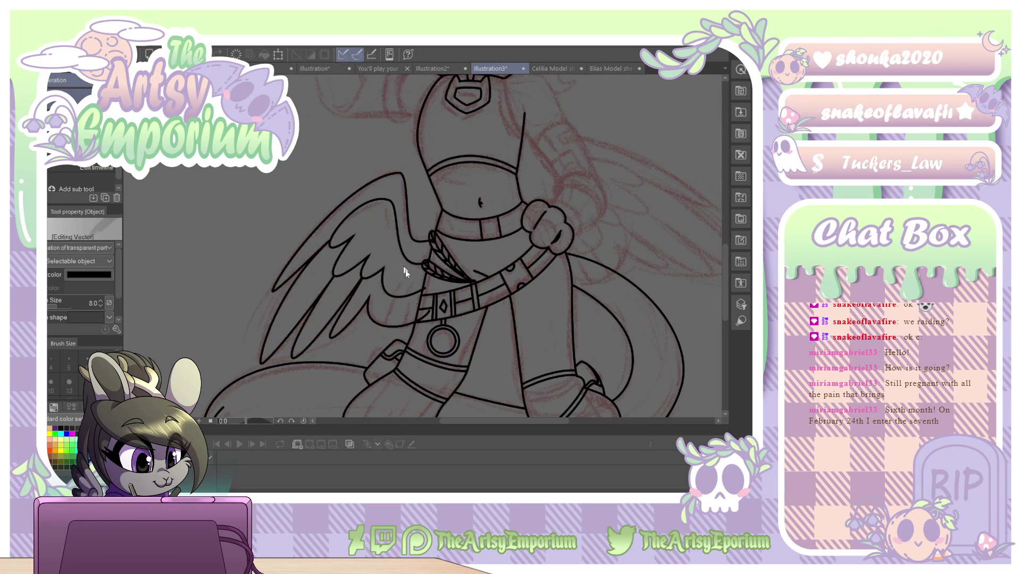
key("p")
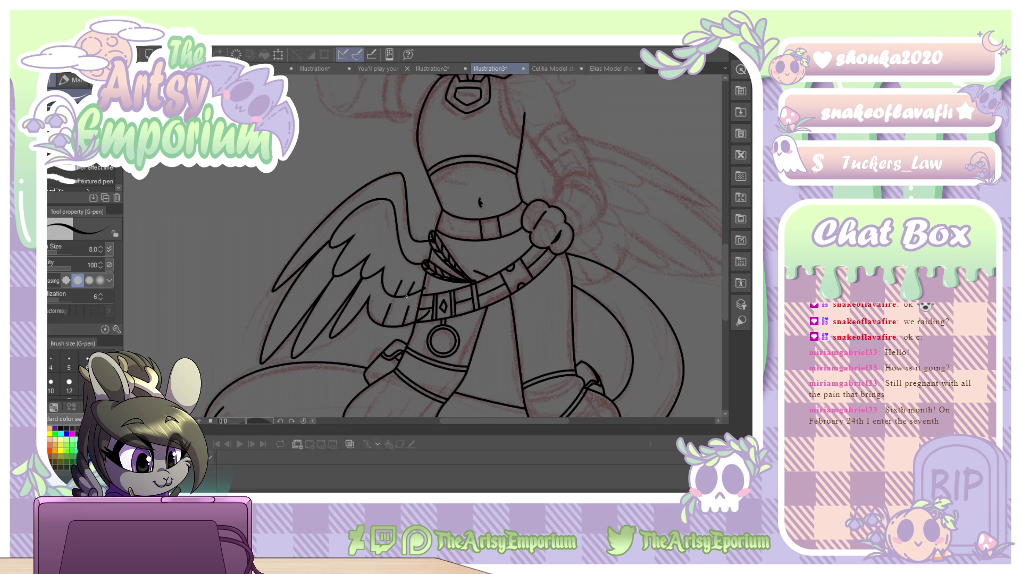
Duplicate all the wing's vector lines, flip the copy horizontally and move it to the character's opposite hip.
key("o")
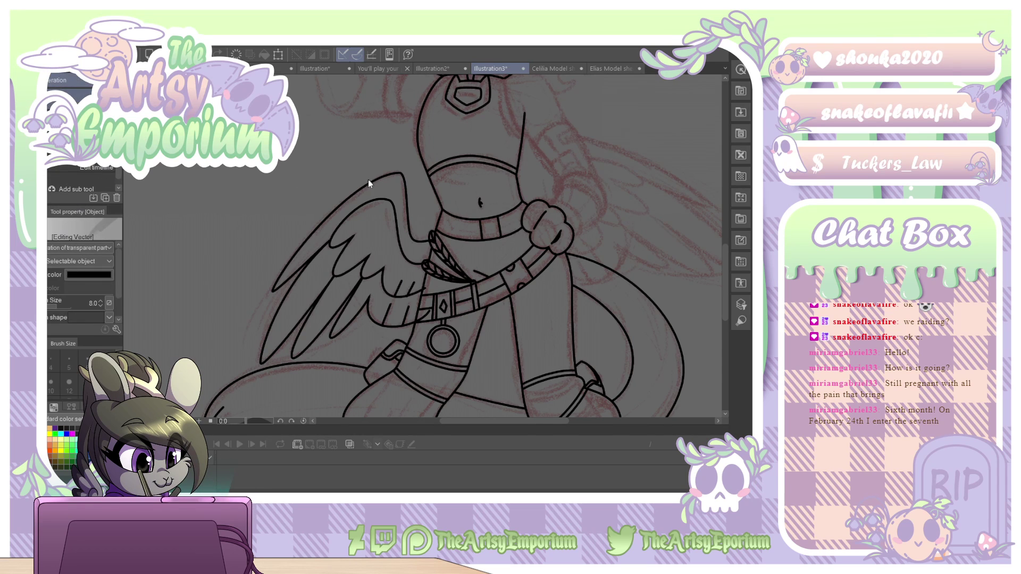
left_click(369, 206)
left_click(386, 315, "shift")
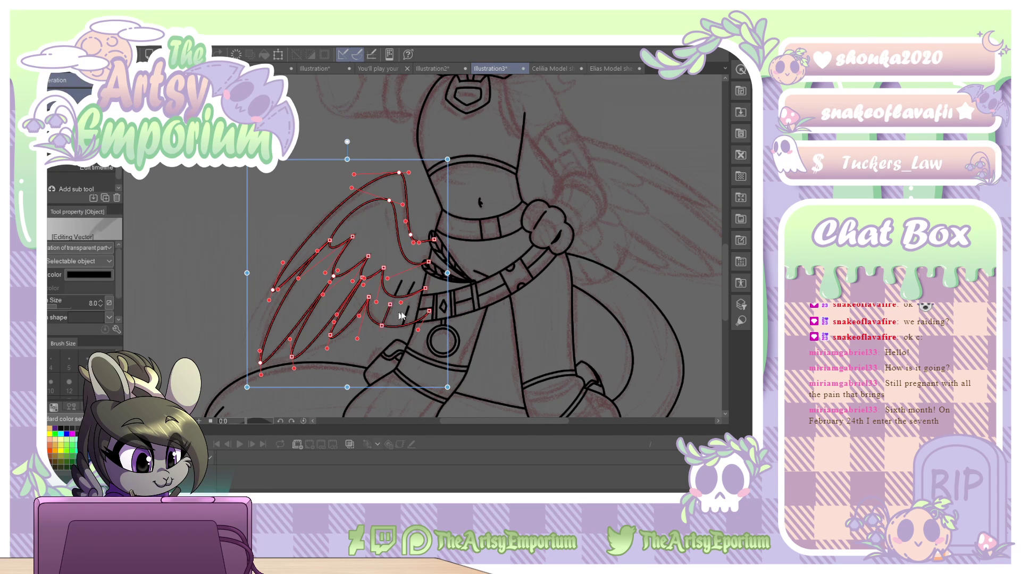
left_click(404, 314, "shift")
left_click(400, 283, "shift")
left_click(412, 285, "shift")
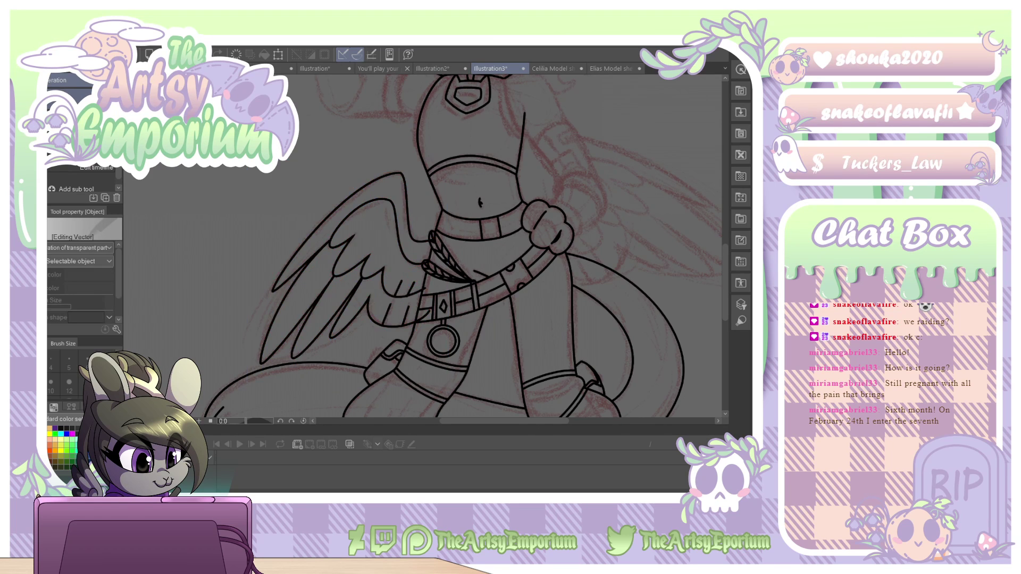
key("ctrl+t")
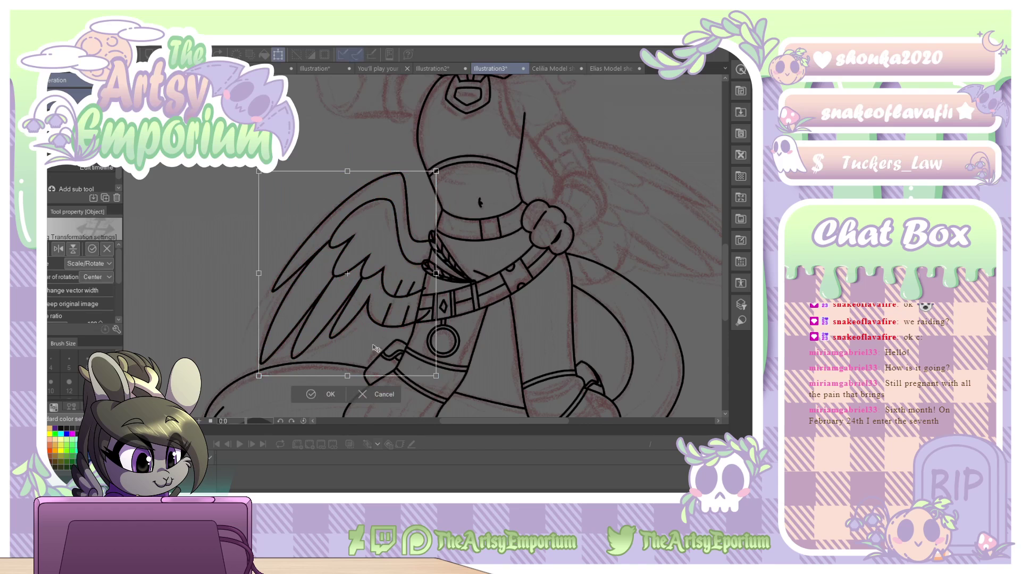
left_click(58, 248)
left_click_drag(414, 250, 665, 234)
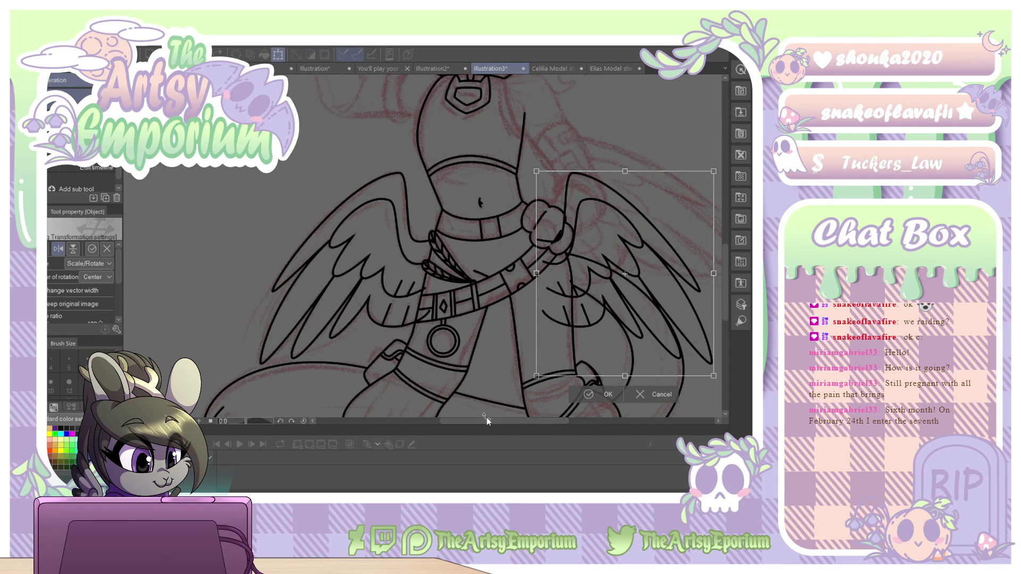
Rotate the mirrored wing upward so its feathers follow the sketched wing behind the hand, and apply the transformation.
left_click_drag(487, 420, 526, 420)
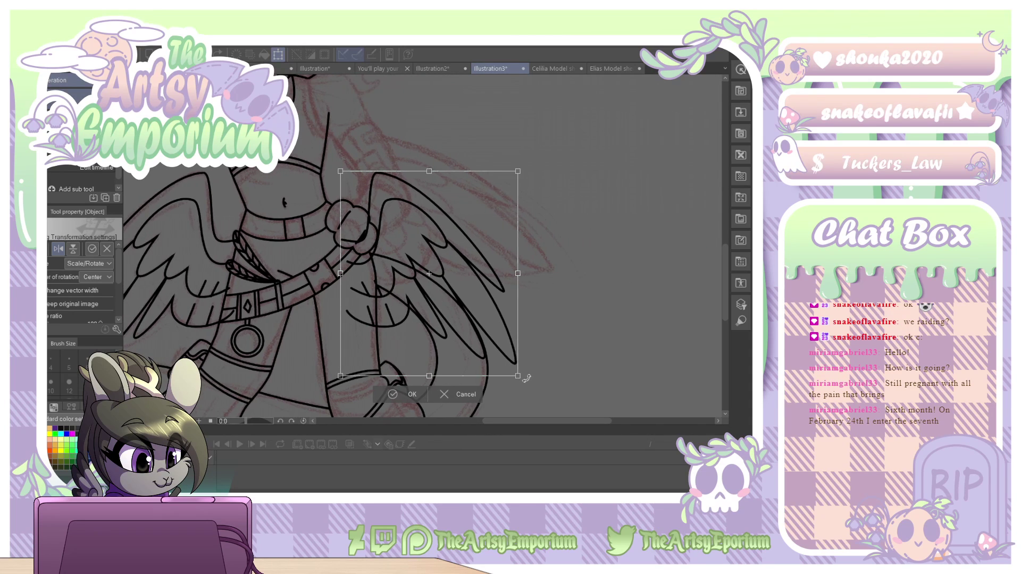
left_click_drag(525, 378, 536, 295)
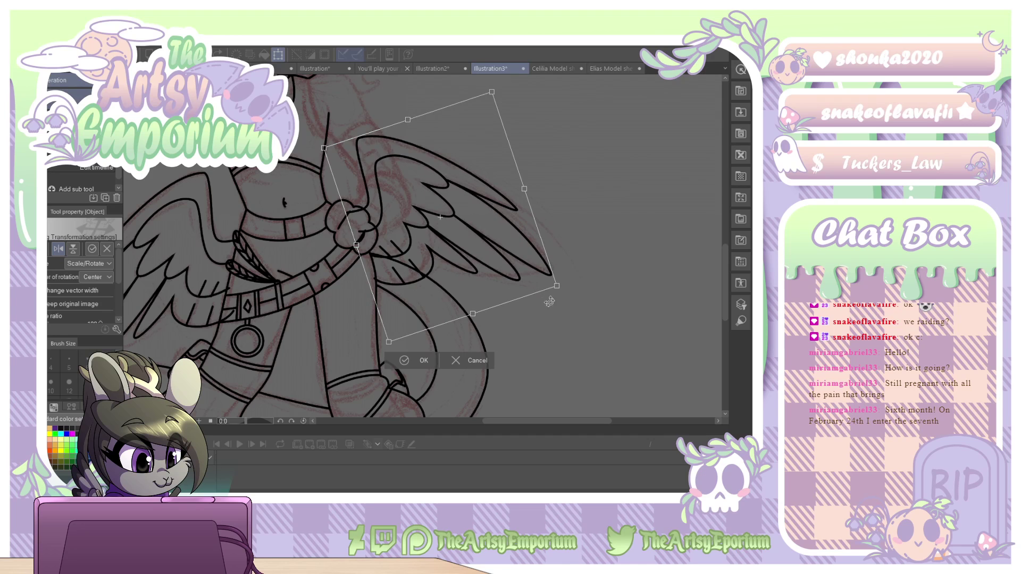
left_click_drag(577, 327, 578, 329)
left_click(421, 361)
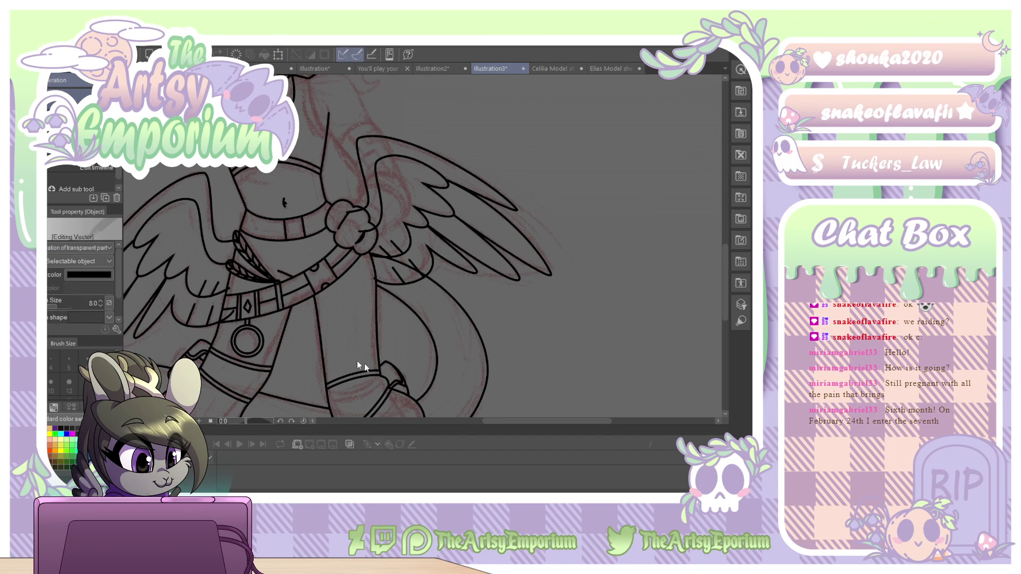
Erase the overlapping line segments where the mirrored wing meets the hand, thigh and tail.
key("e")
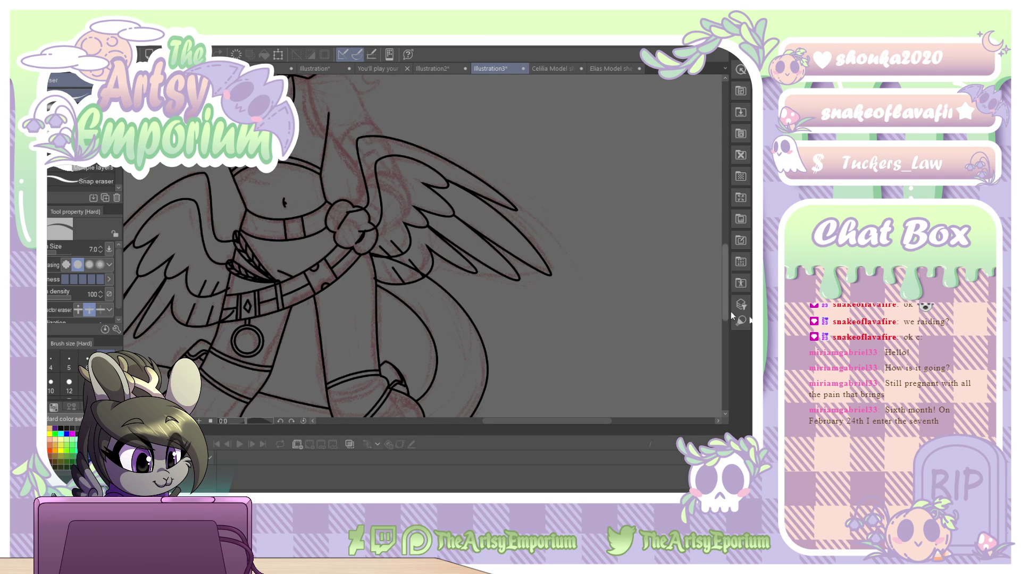
left_click(228, 264)
key("ctrl+z")
left_click_drag(375, 280, 378, 281)
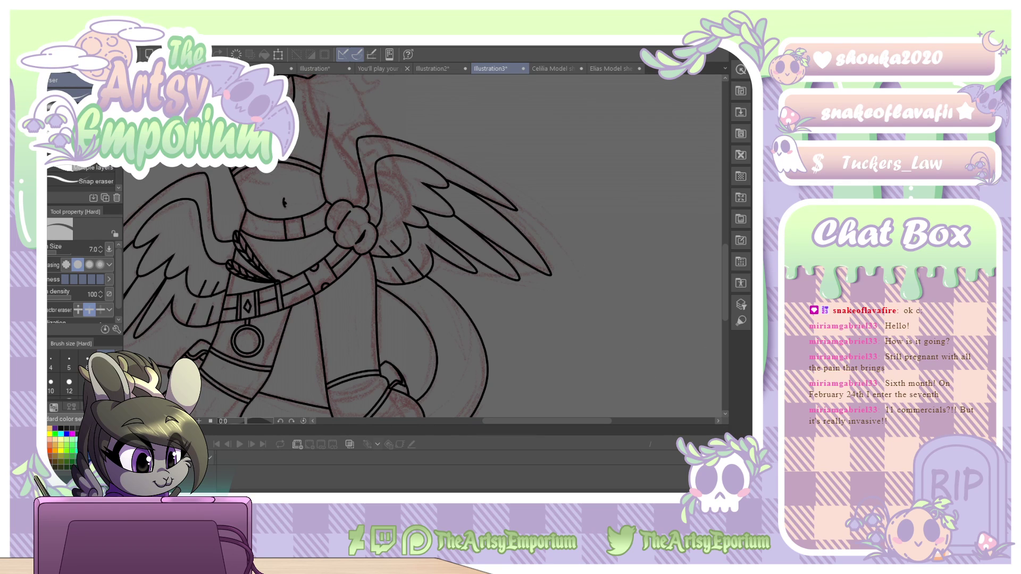
key("ctrl+minus")
key("ctrl+minus")
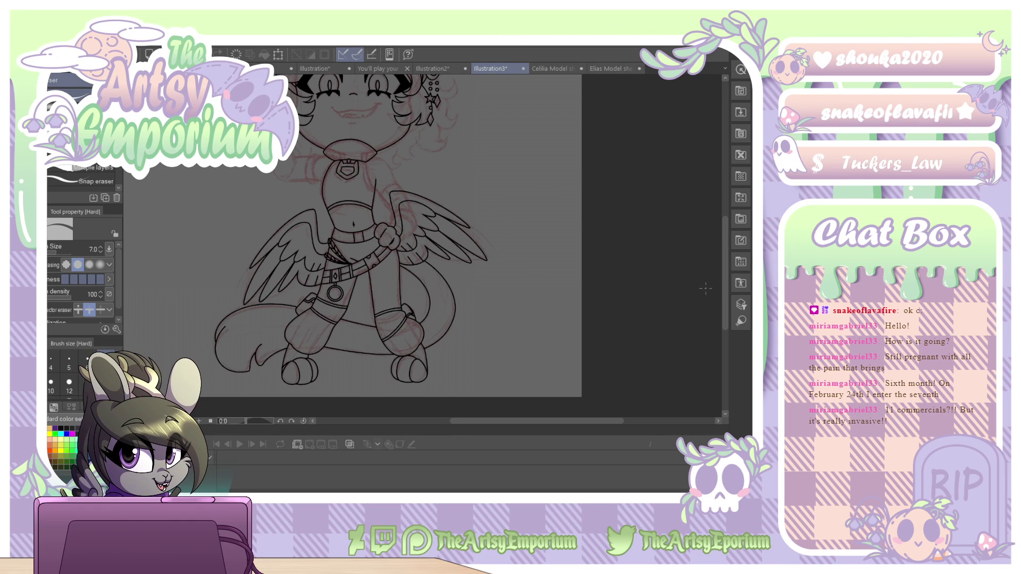
Ink the inner contour of the arm behind the hip wing with the continuous curve, from the collar down beside the torso.
mouse_move(724, 295)
left_mouse_down()
mouse_move(722, 285)
mouse_move(717, 313)
mouse_move(709, 247)
mouse_move(722, 317)
mouse_move(724, 300)
left_mouse_up()
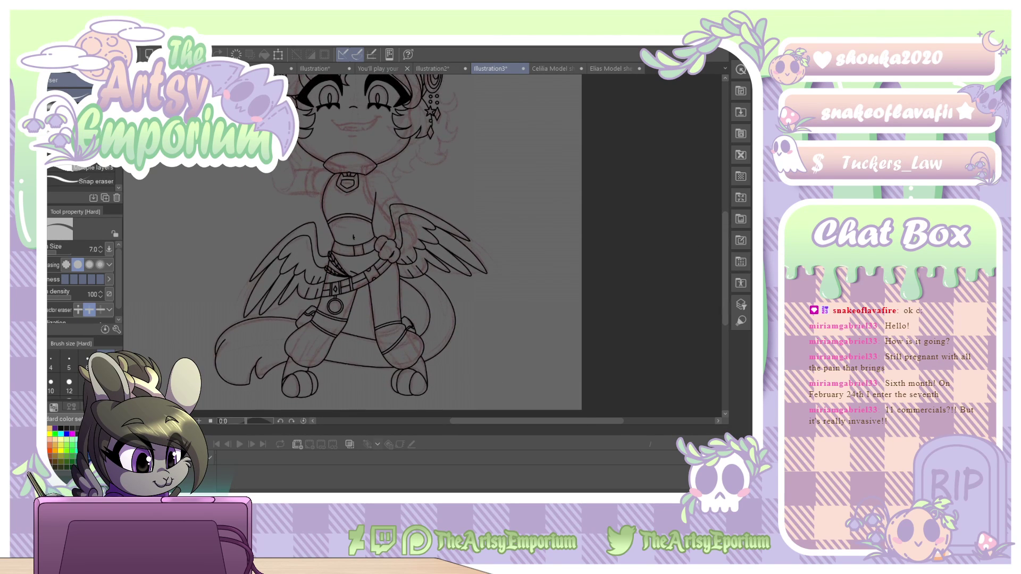
key("ctrl+plus")
key("ctrl+plus")
key("ctrl+plus")
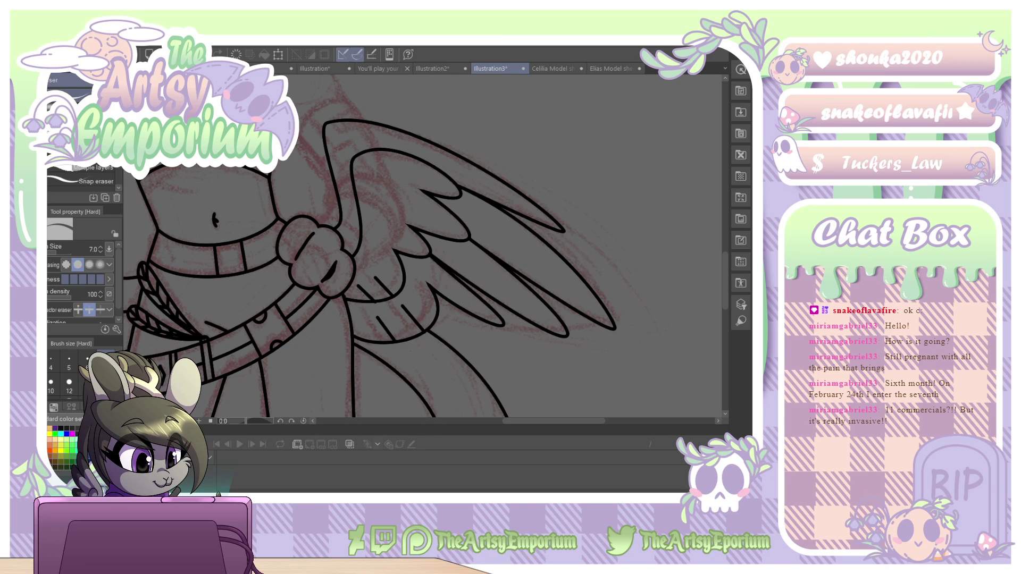
key("u")
left_click_drag(726, 272, 725, 248)
left_click_drag(250, 186, 248, 201)
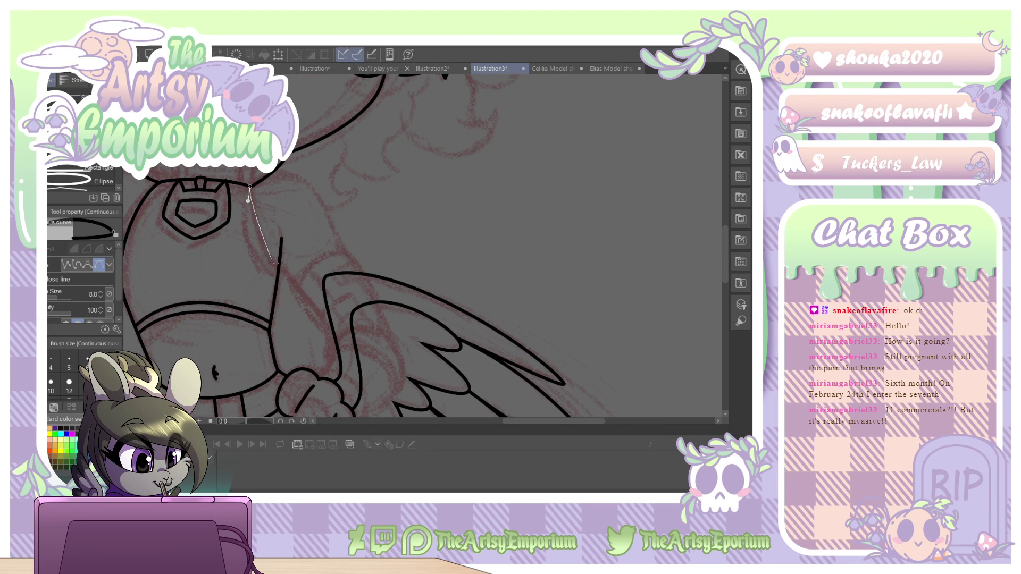
mouse_move(280, 266)
left_mouse_down()
mouse_move(314, 282)
mouse_move(286, 288)
left_mouse_up()
left_click_drag(333, 344, 350, 357)
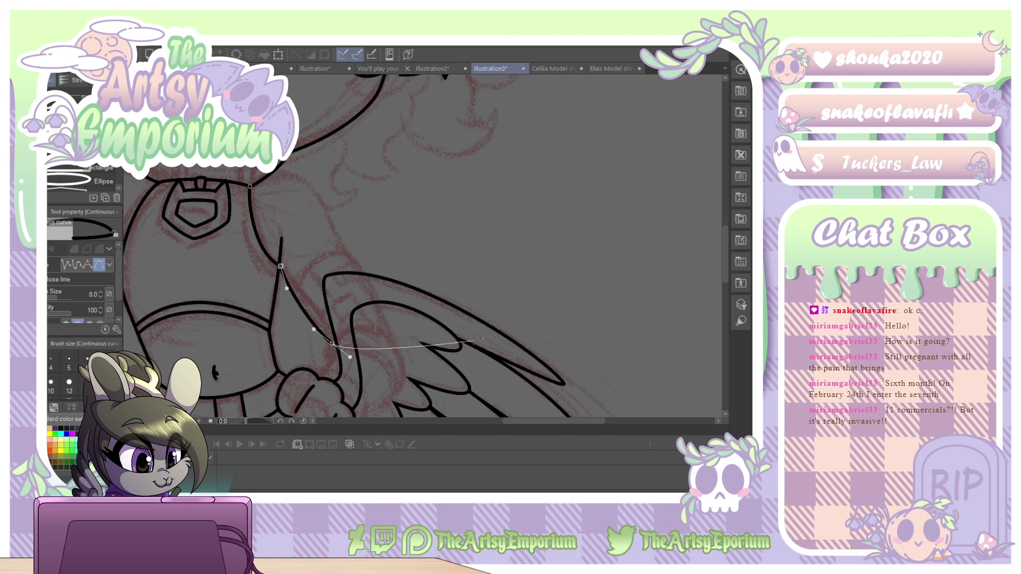
key("Return")
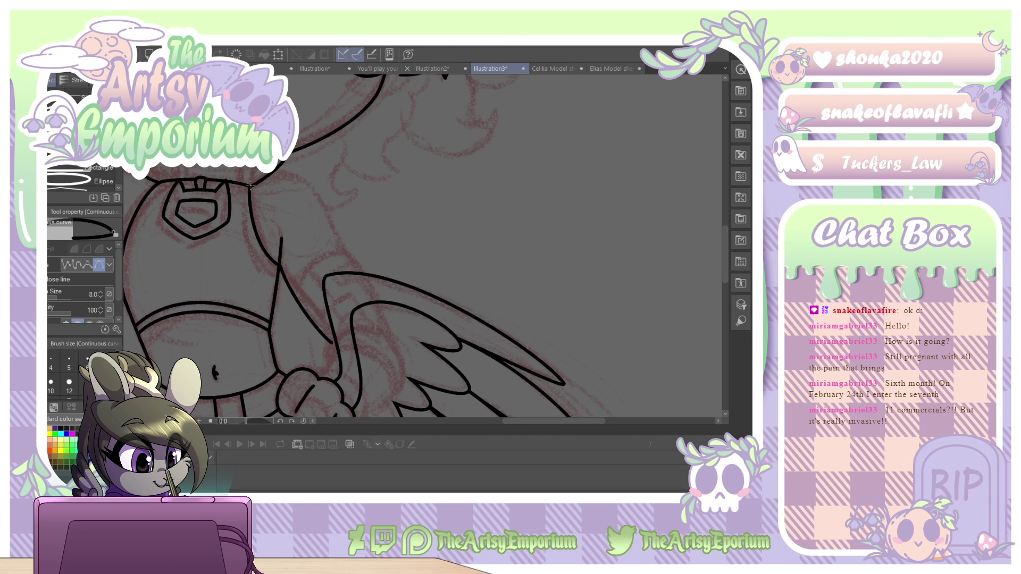
Ink the arm's outer contour from the collar over the shoulder and elbow down across the wing toward the wrist.
left_click_drag(250, 187, 269, 173)
mouse_move(338, 245)
left_mouse_down()
mouse_move(364, 336)
mouse_move(381, 324)
mouse_move(355, 262)
left_mouse_up()
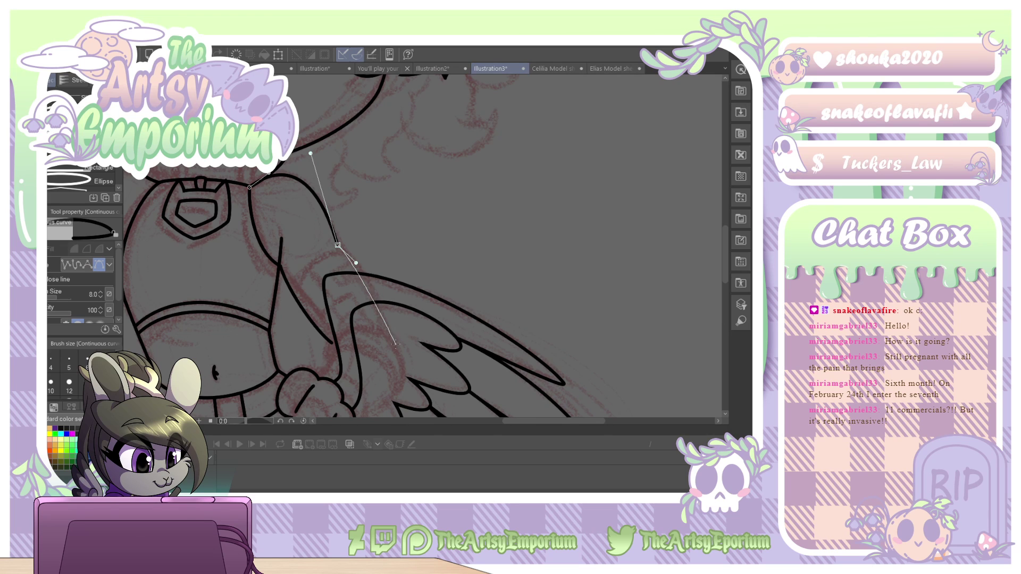
left_click_drag(377, 301, 384, 320)
left_click(399, 354)
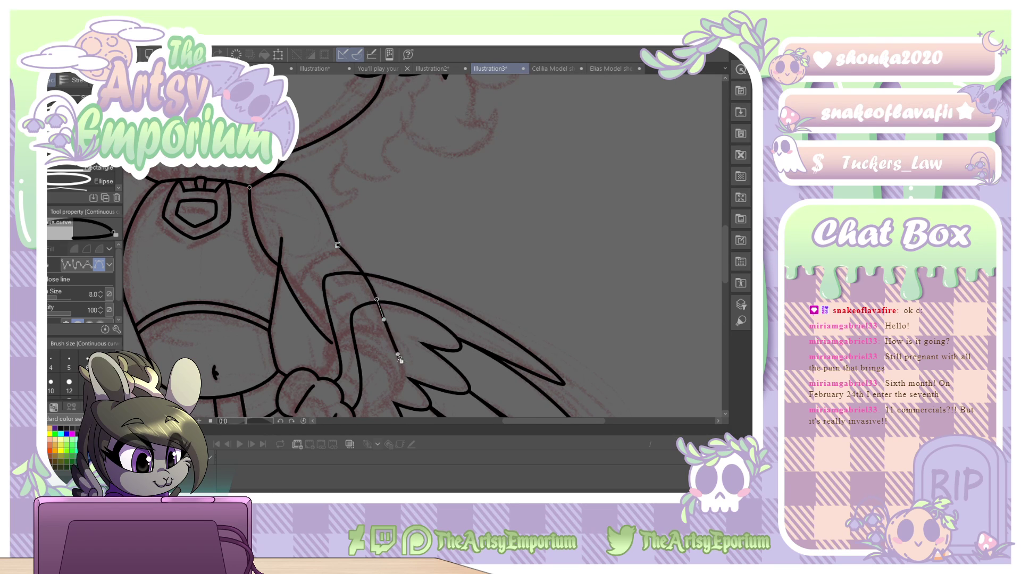
key("Return")
Draw a curved wrist line along the back of the hand on the hip and refine its lower end.
left_click_drag(354, 415, 355, 373)
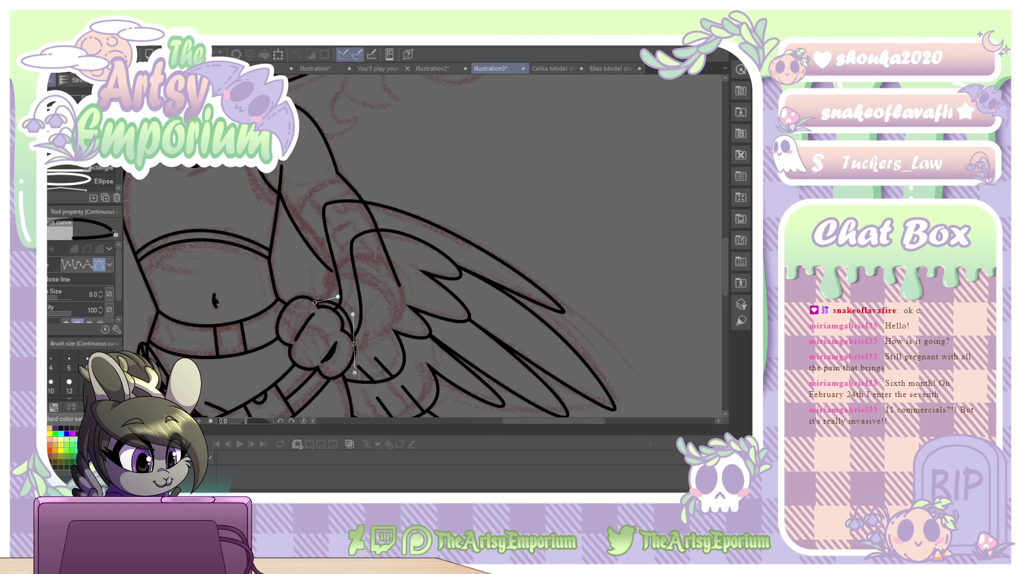
key("Return")
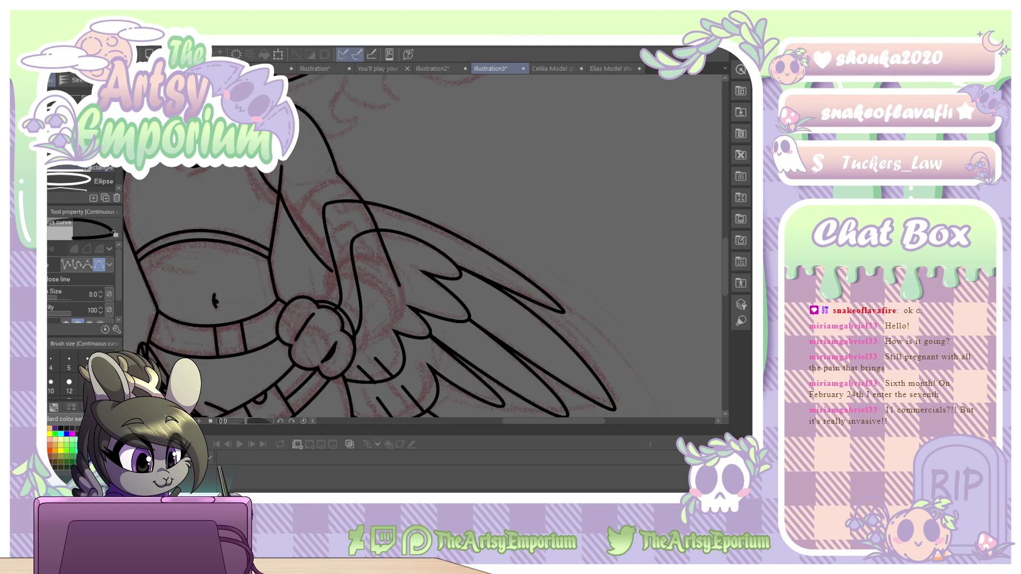
key("o")
left_click(351, 332)
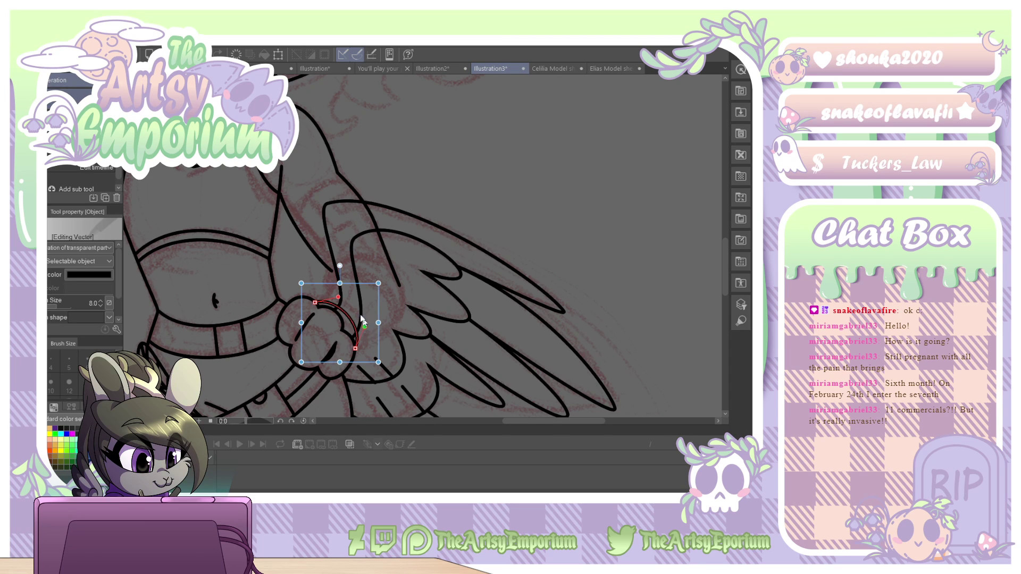
key("p")
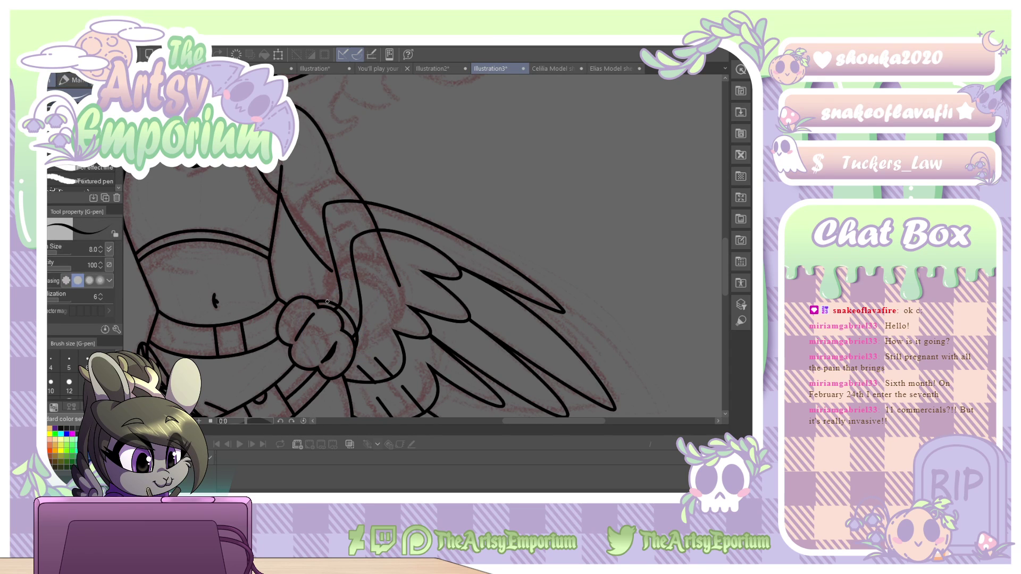
mouse_move(336, 282)
left_mouse_down()
mouse_move(363, 276)
mouse_move(390, 310)
left_mouse_up()
key("ctrl+z")
Draw a rounded cuff outline around the wrist with the continuous curve, starting and ending at the back of the hand.
key("u")
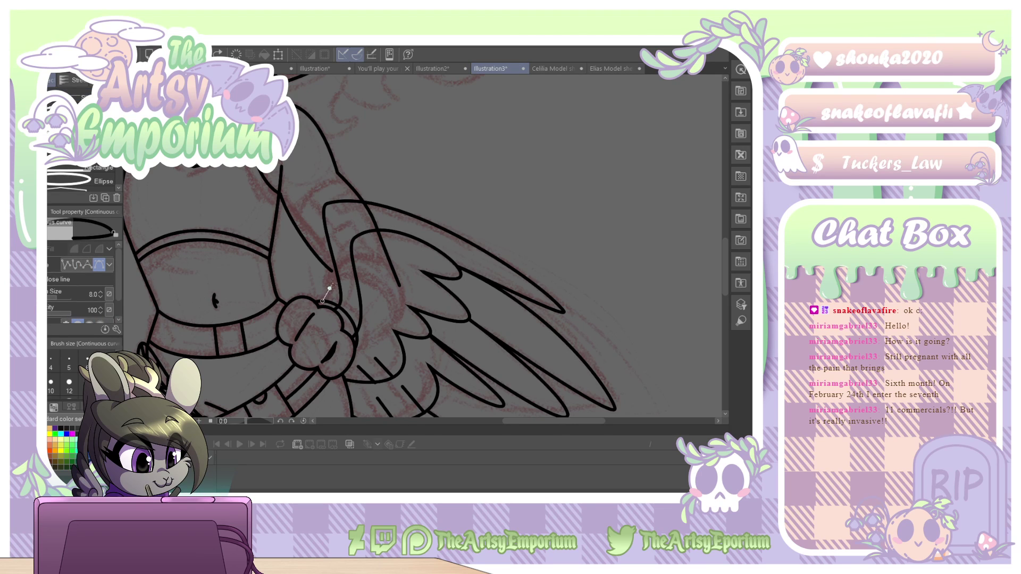
left_click_drag(335, 280, 340, 276)
left_click_drag(390, 309, 392, 341)
left_click(355, 351)
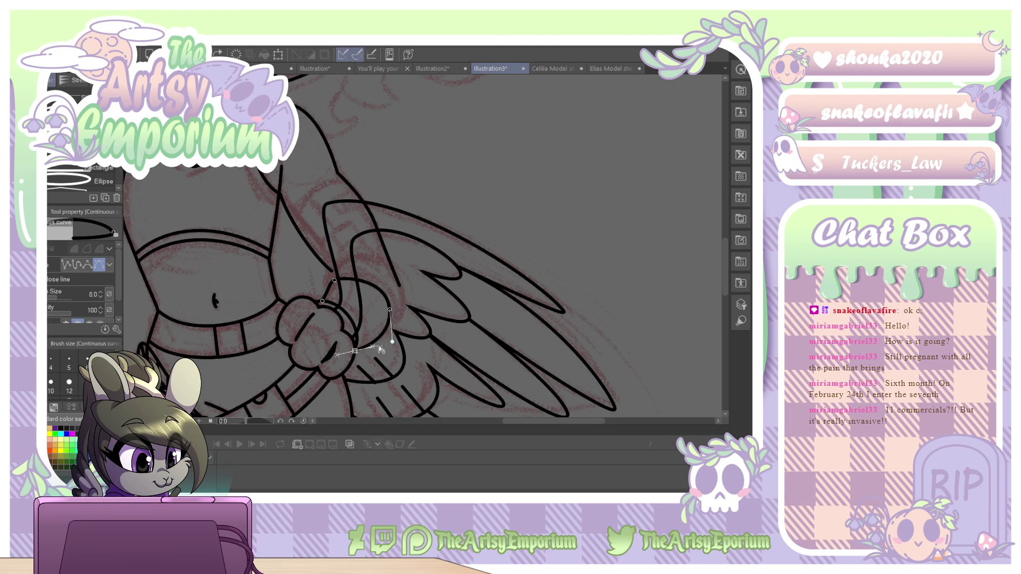
key("Return")
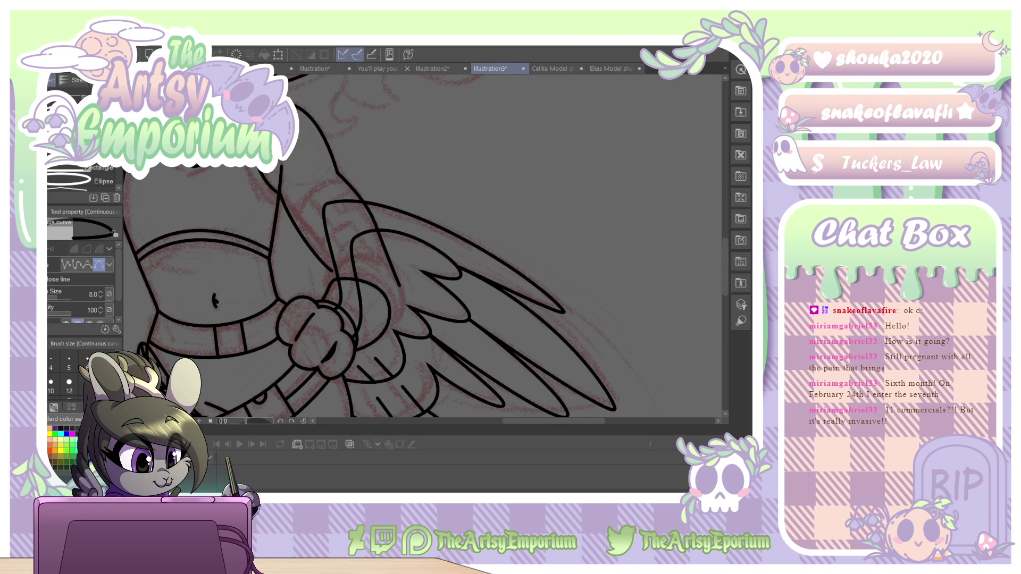
Reshape the rounded cuff outline by adjusting its handles and control points and shifting its lower end onto the hand.
key("o")
left_click(387, 325)
left_click_drag(392, 342, 390, 330)
mouse_move(340, 277)
left_mouse_down()
mouse_move(347, 269)
mouse_move(326, 300)
mouse_move(327, 287)
left_mouse_up()
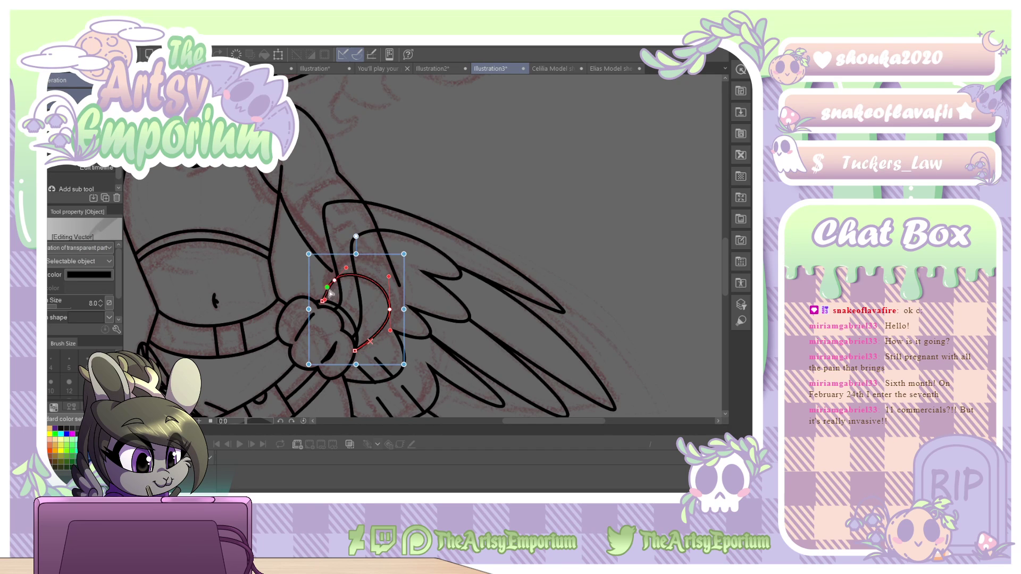
left_click_drag(355, 351, 357, 346)
left_click_drag(389, 309, 390, 331)
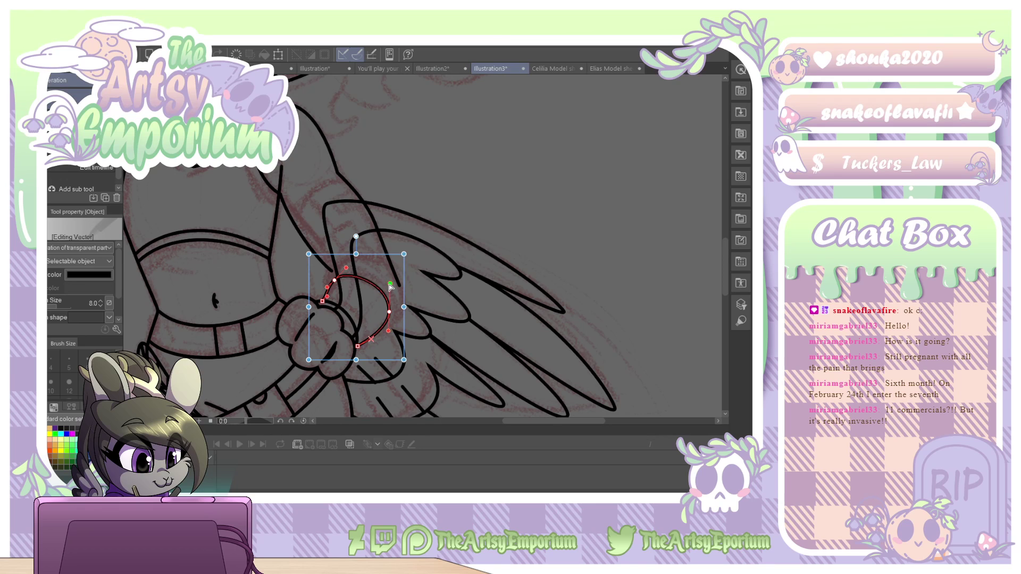
left_click(351, 267)
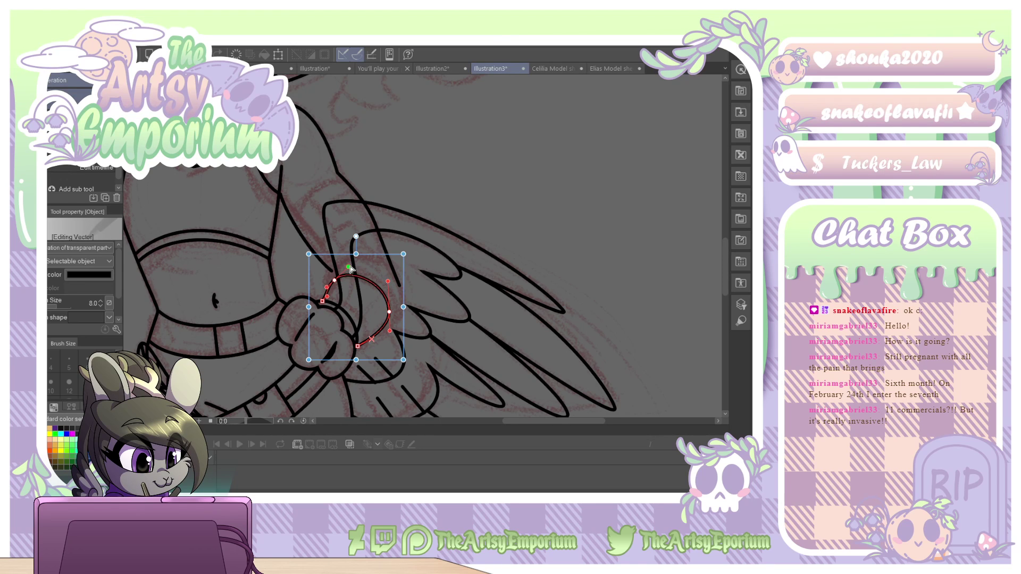
left_click(330, 296)
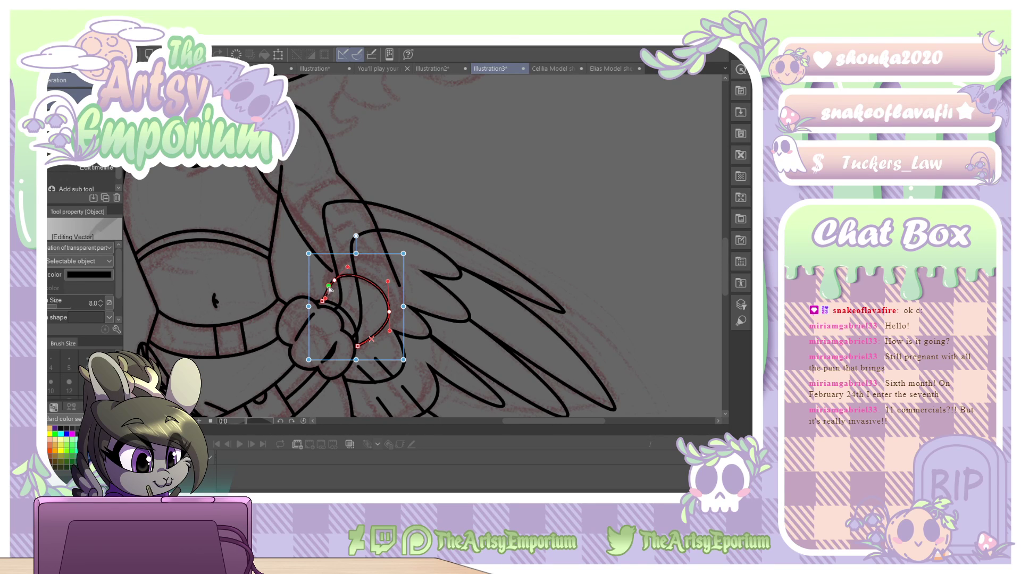
Draw a straight line across the cuff and bend it into an arc following the cuff's outer edge.
key("u")
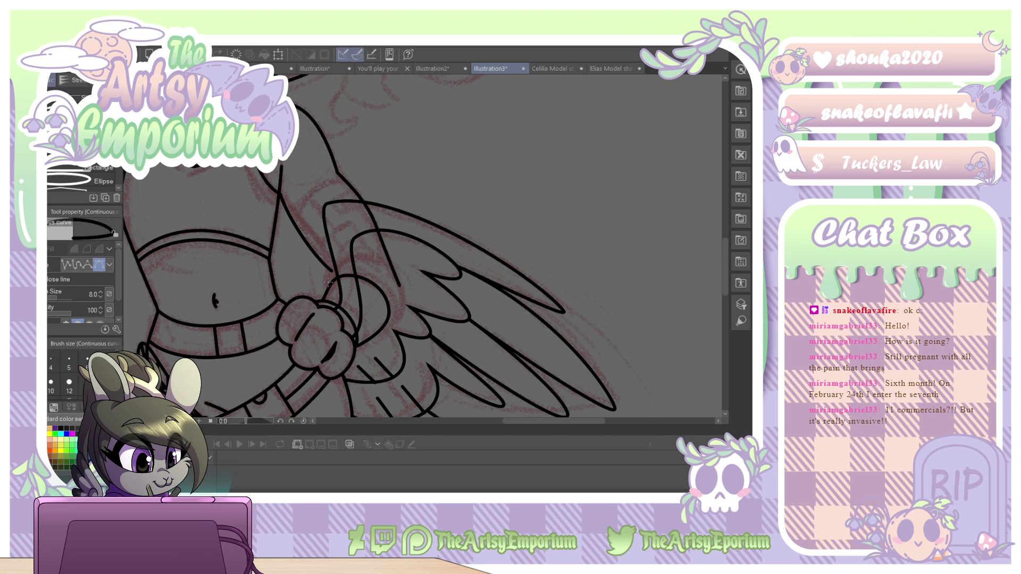
left_click(330, 284)
left_click(384, 326)
key("Return")
key("o")
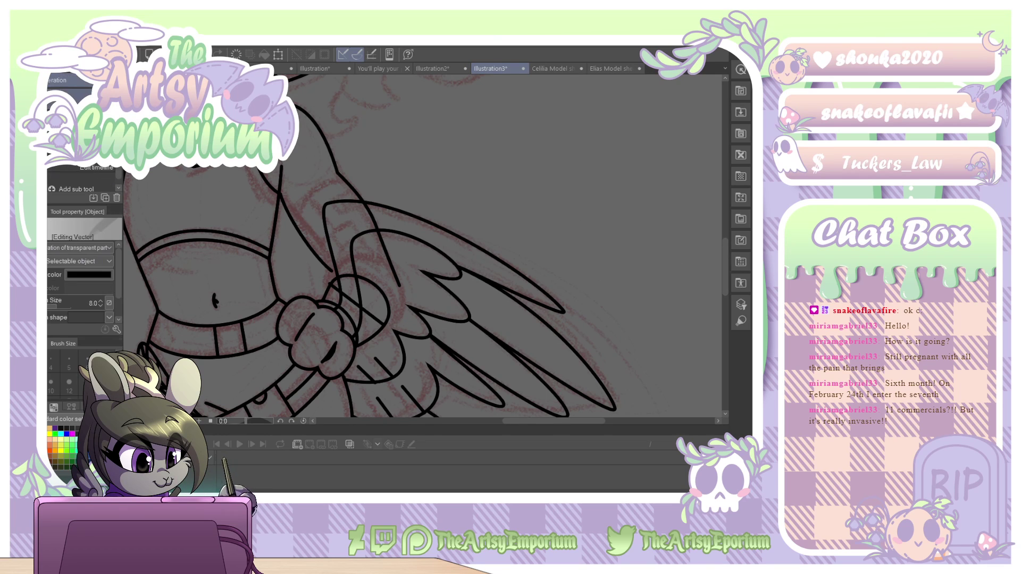
left_click(350, 297)
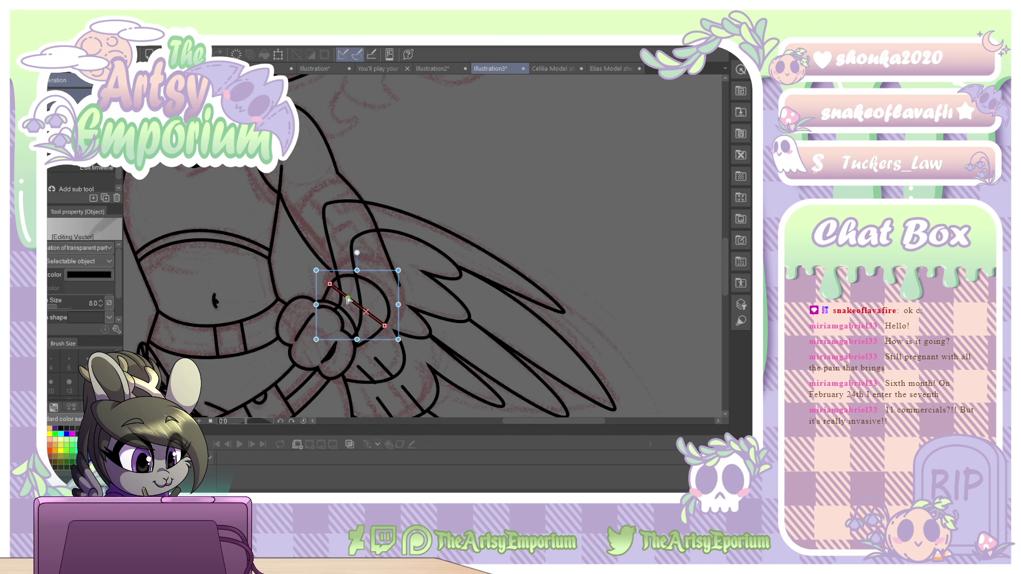
left_click_drag(348, 299, 410, 320)
key("y")
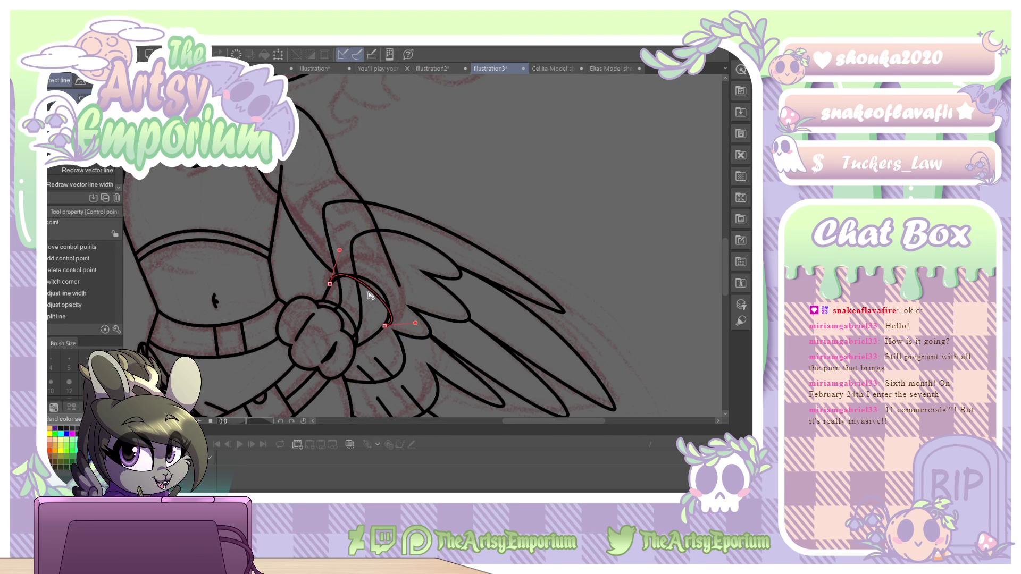
left_click_drag(377, 279, 329, 266)
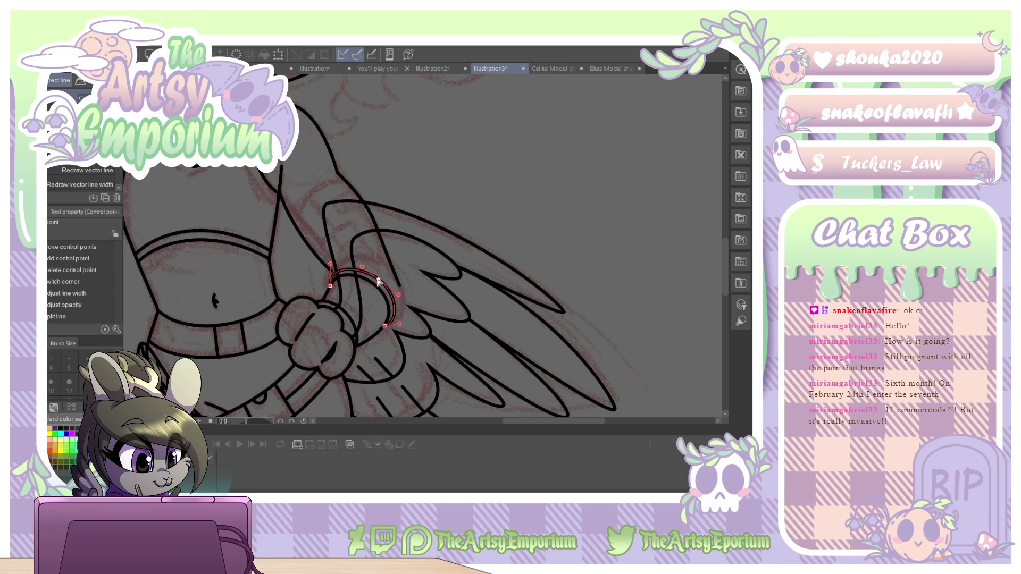
key("ctrl+z")
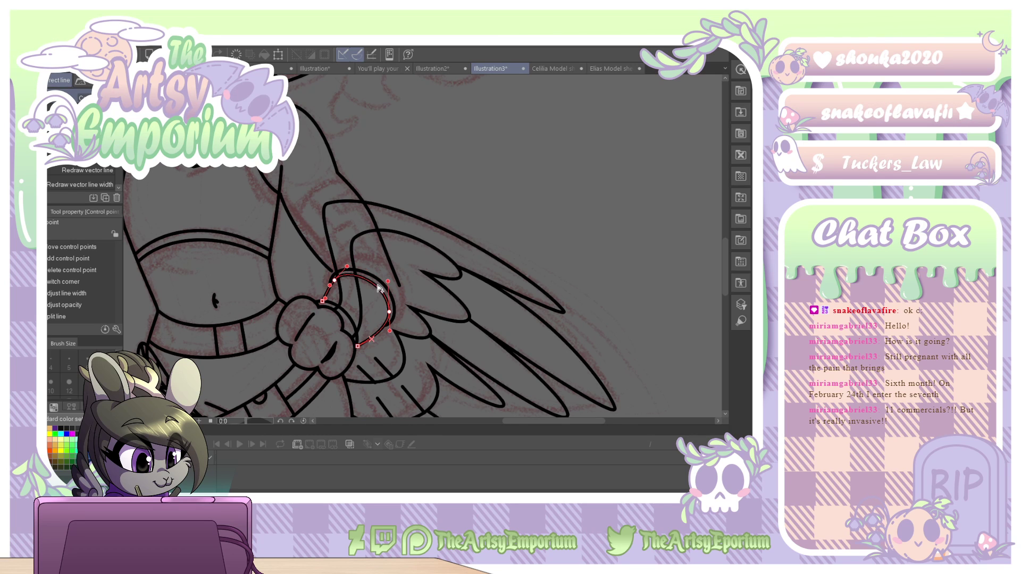
key("ctrl+z")
Duplicate the cuff arc, offset the copy toward the elbow, and fit its ends and handles into a thick bracelet band.
key("o")
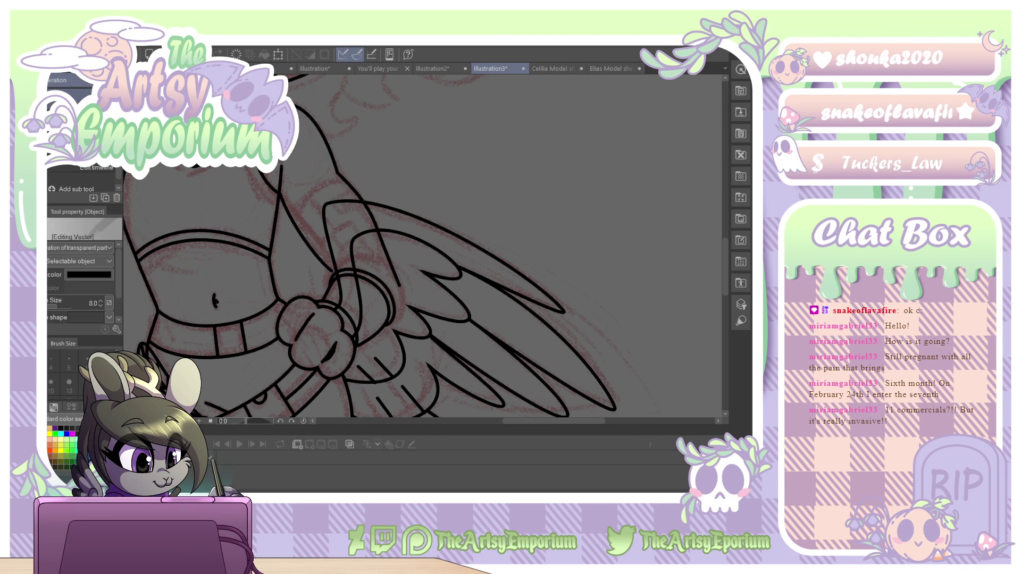
left_click(380, 284)
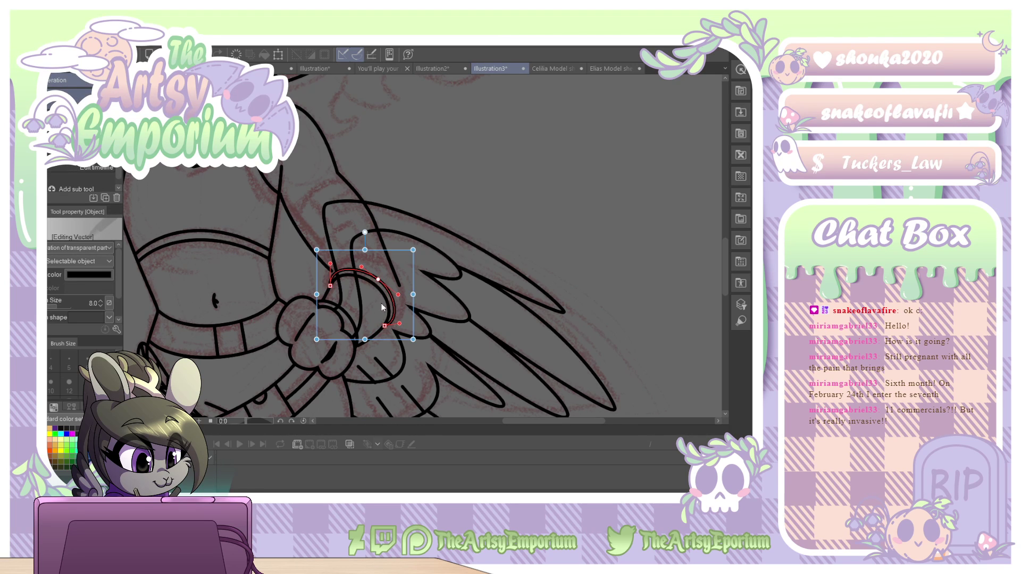
left_click_drag(394, 335, 394, 325)
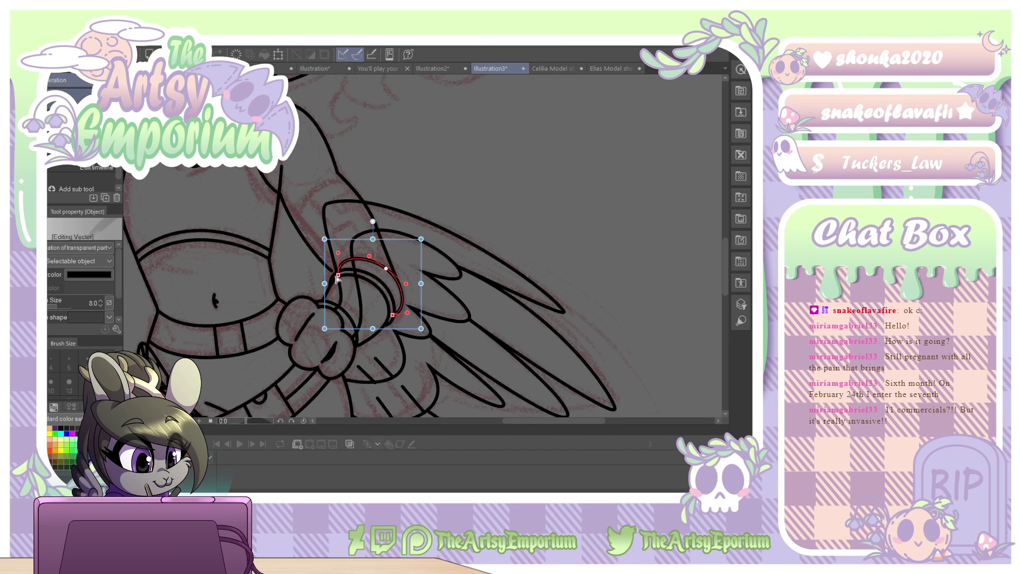
left_click_drag(337, 275, 332, 254)
left_click_drag(393, 315, 387, 325)
left_click_drag(402, 322, 408, 312)
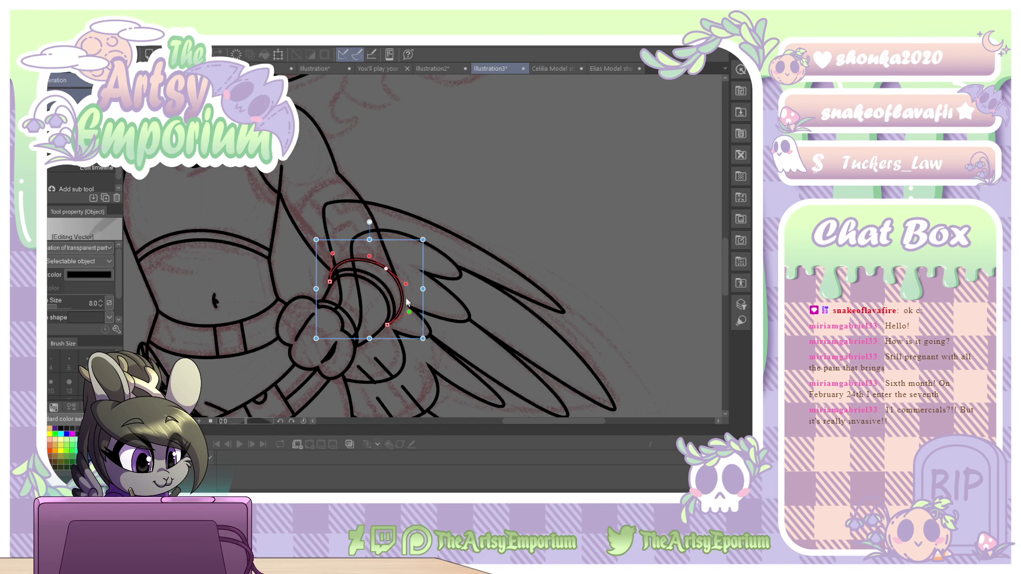
left_click(387, 270)
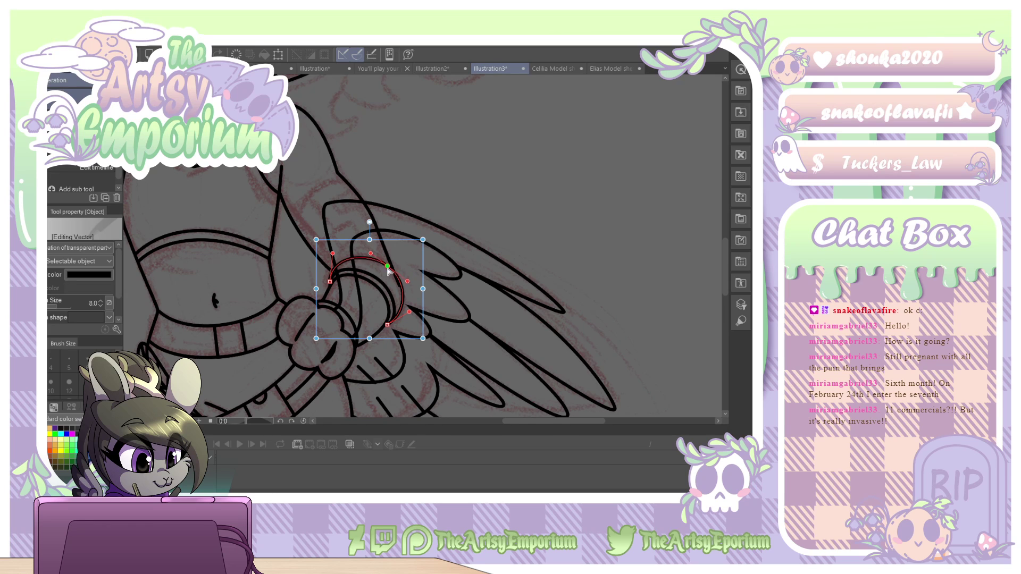
left_click(495, 225)
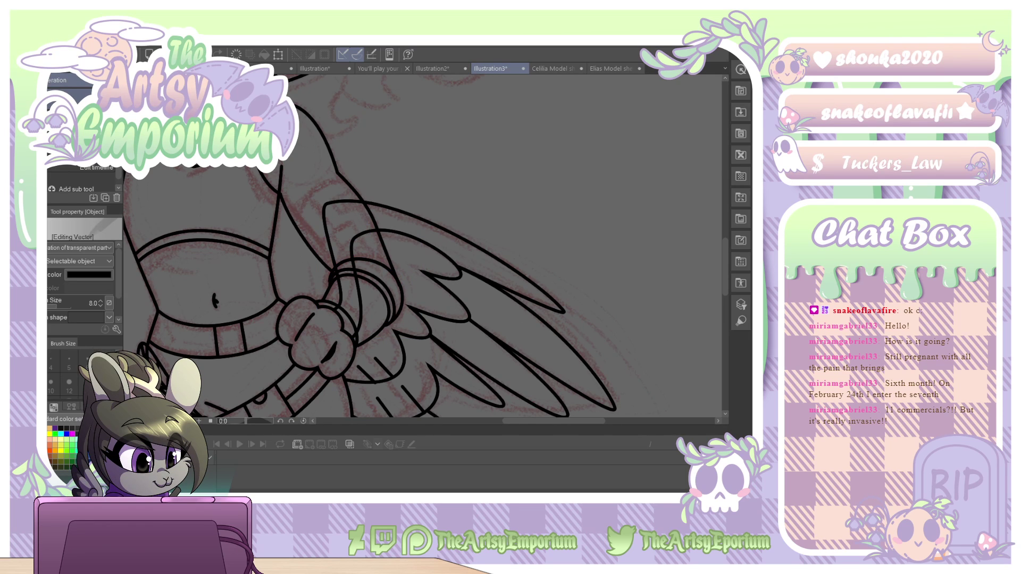
Erase the wing line segments crossing the arm and cuff, and the arm contour's overhang inside the bracelet band.
key("e")
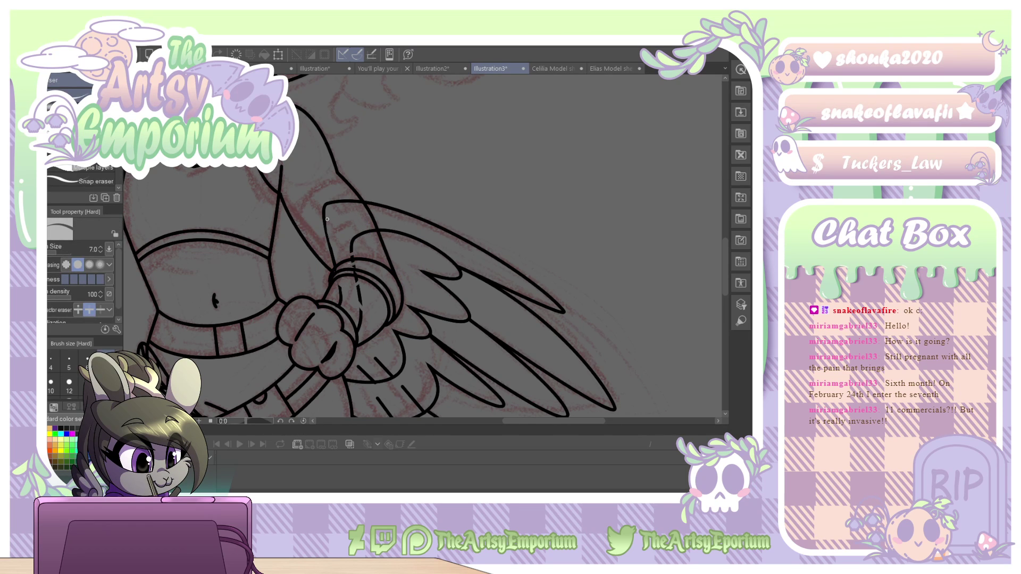
left_click_drag(371, 302, 386, 319)
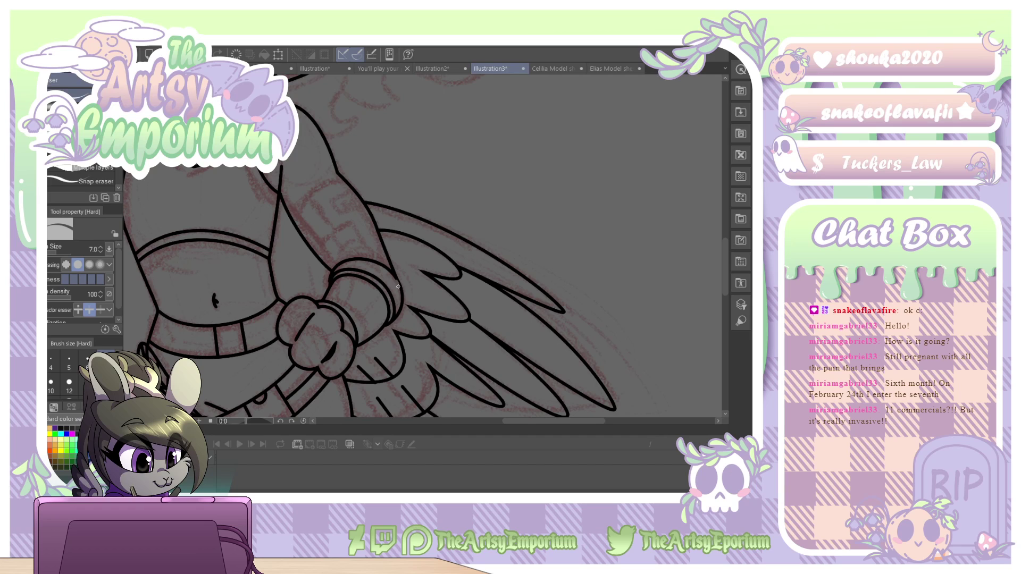
left_click_drag(397, 287, 397, 293)
left_click_drag(396, 281, 396, 291)
Draw a curve across the forearm just below the elbow and adjust its bend and ends to the arm contours.
key("p")
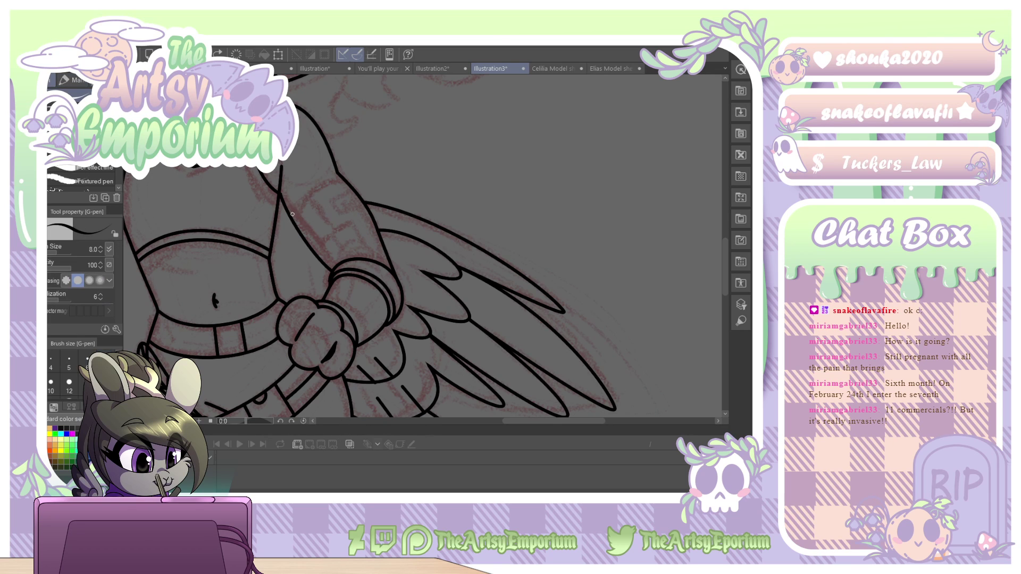
key("u")
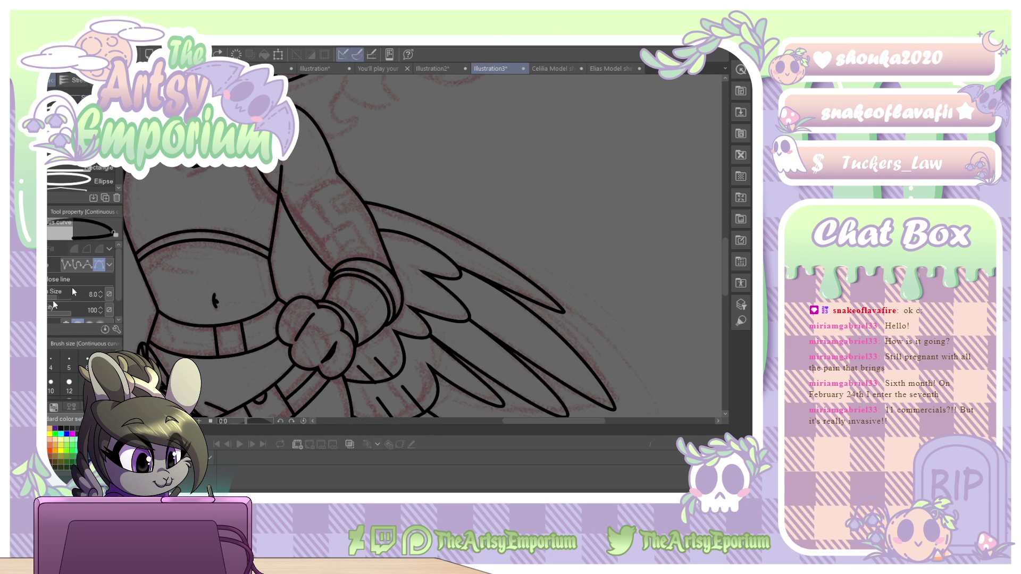
left_click_drag(289, 214, 372, 177)
key("Return")
key("o")
left_click(307, 195)
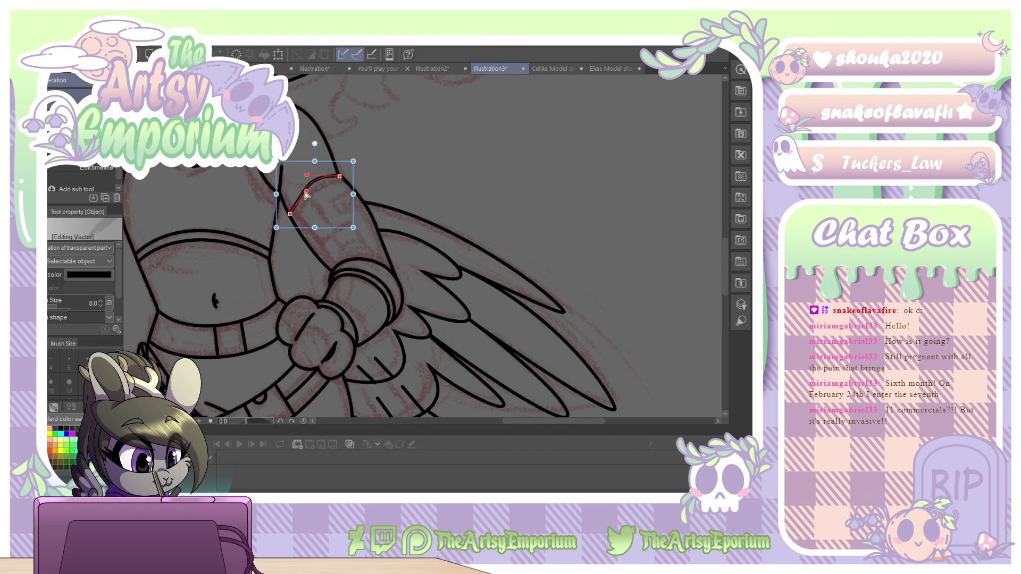
left_click_drag(303, 198, 338, 175)
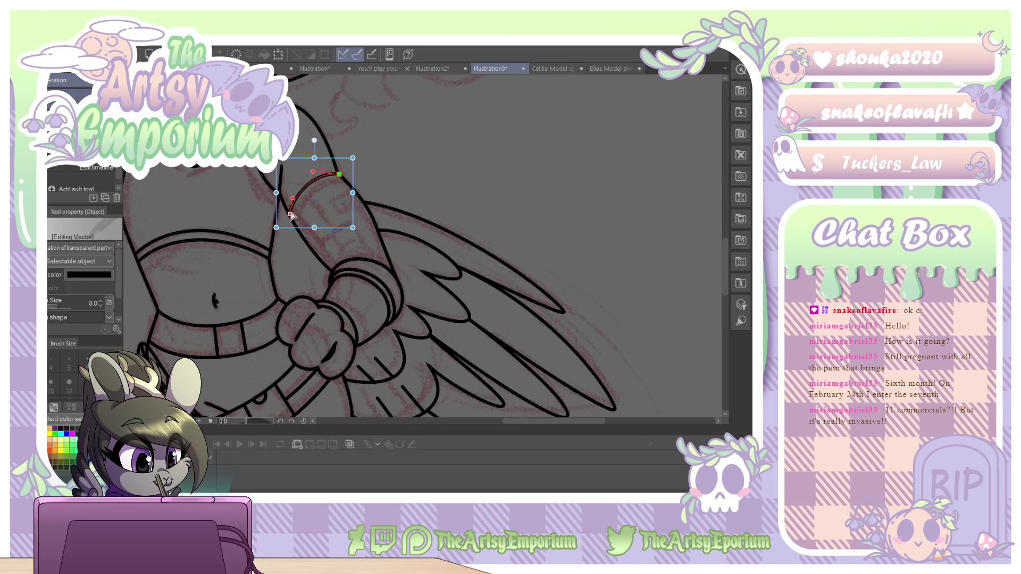
left_click_drag(290, 214, 287, 207)
left_click(407, 153)
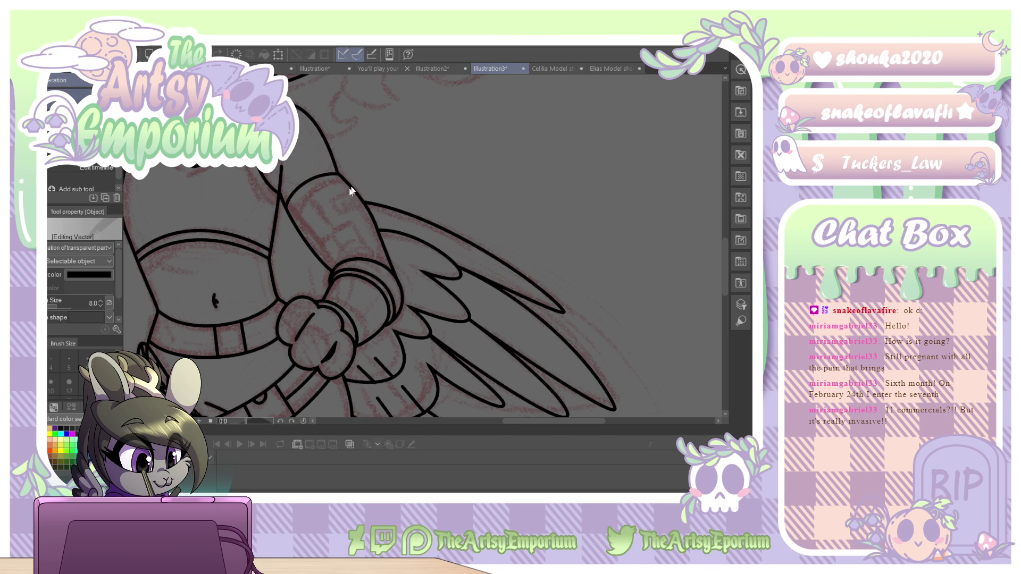
key("e")
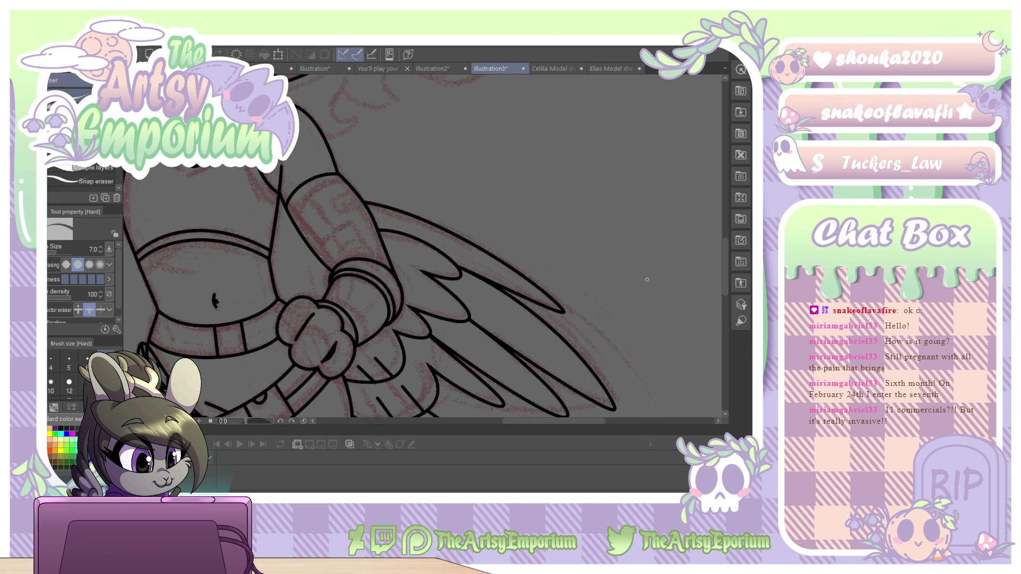
Shift the upper end of the torso's side line at the armpit and erase its overhang past the inner arm line.
key("o")
left_click(282, 176)
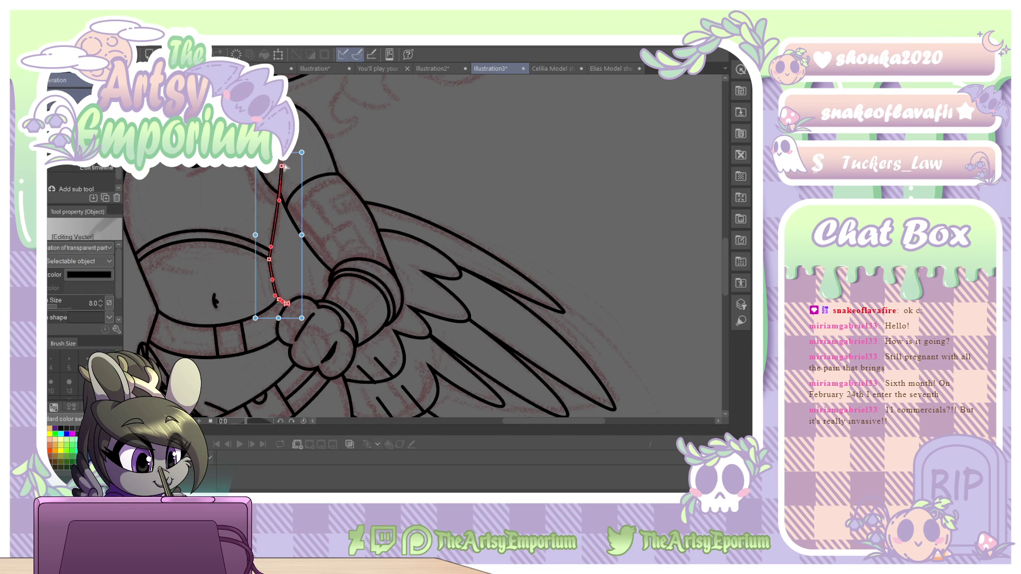
left_click_drag(283, 169, 284, 169)
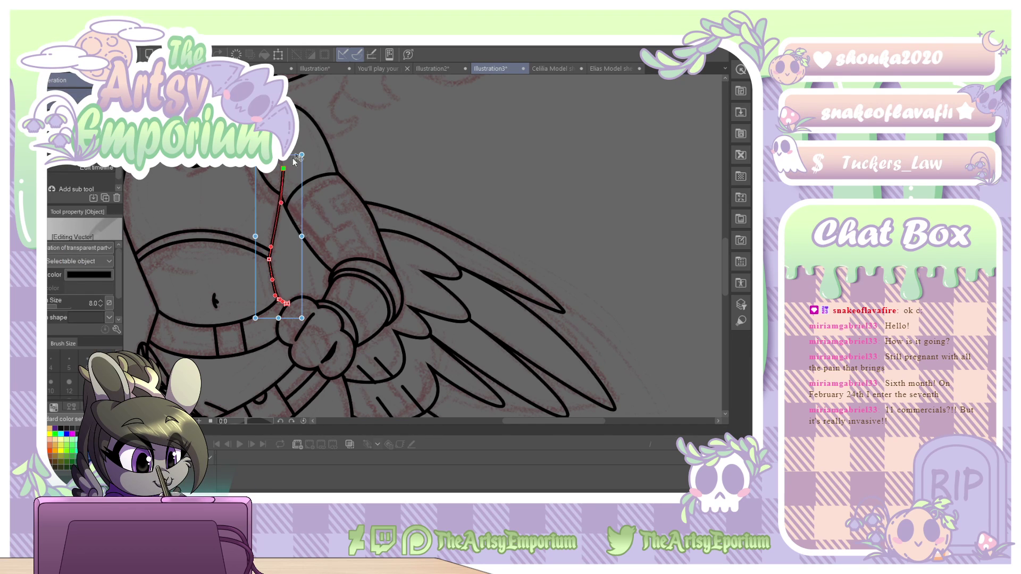
left_click(294, 149)
left_click(283, 176)
key("e")
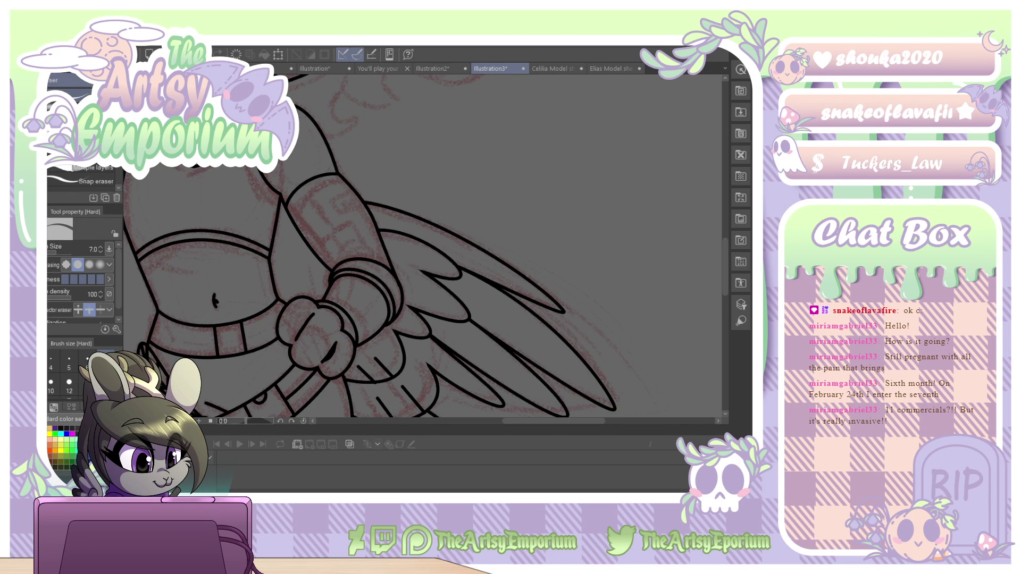
Duplicate the inner arm line and offset the copy slightly toward the chest as the top's armhole edge.
key("o")
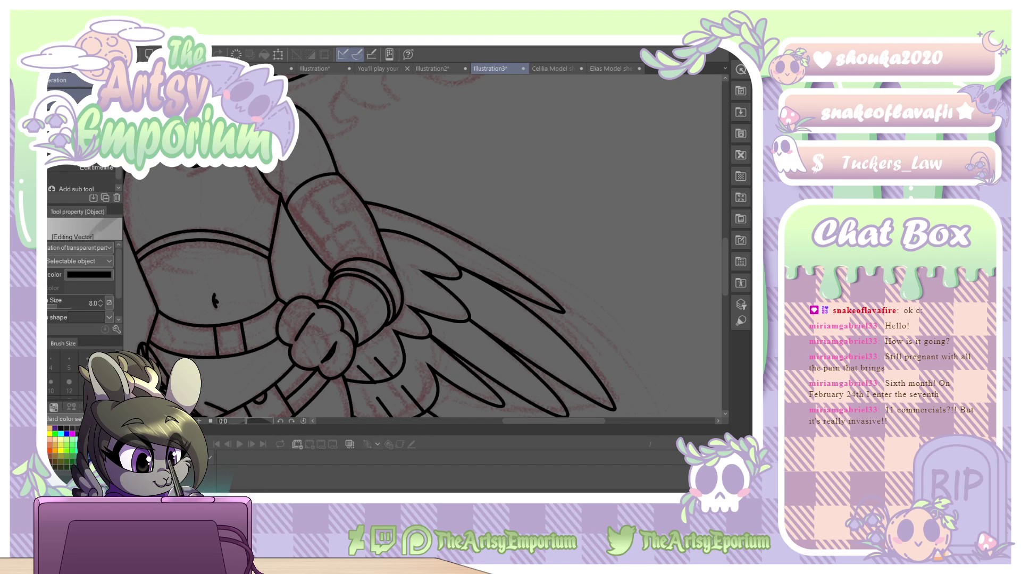
left_click(263, 173)
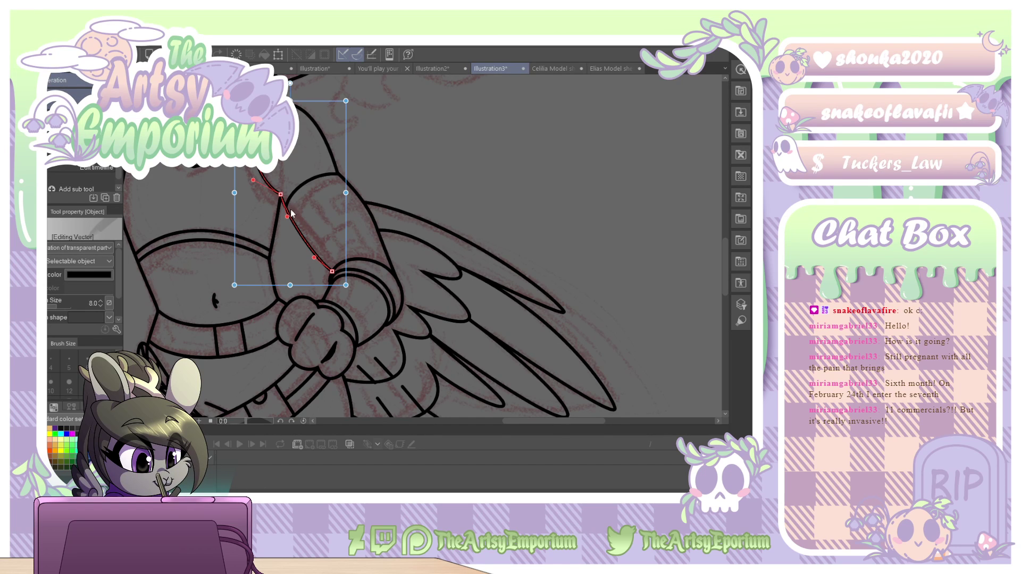
left_click_drag(350, 229, 345, 235)
left_click_drag(279, 206, 278, 204)
left_click_drag(244, 114, 237, 115)
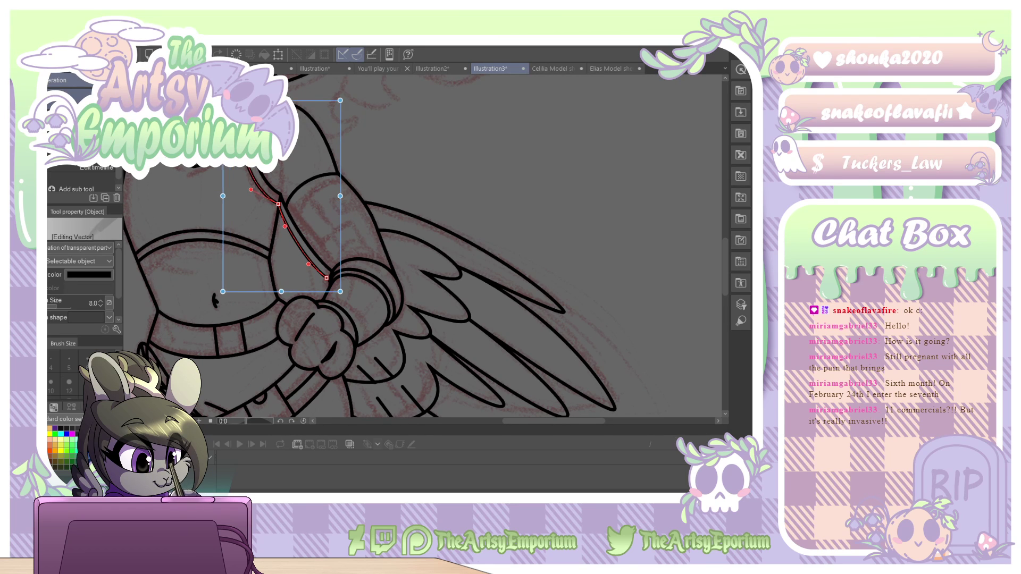
left_click_drag(279, 206, 278, 203)
left_click(406, 152)
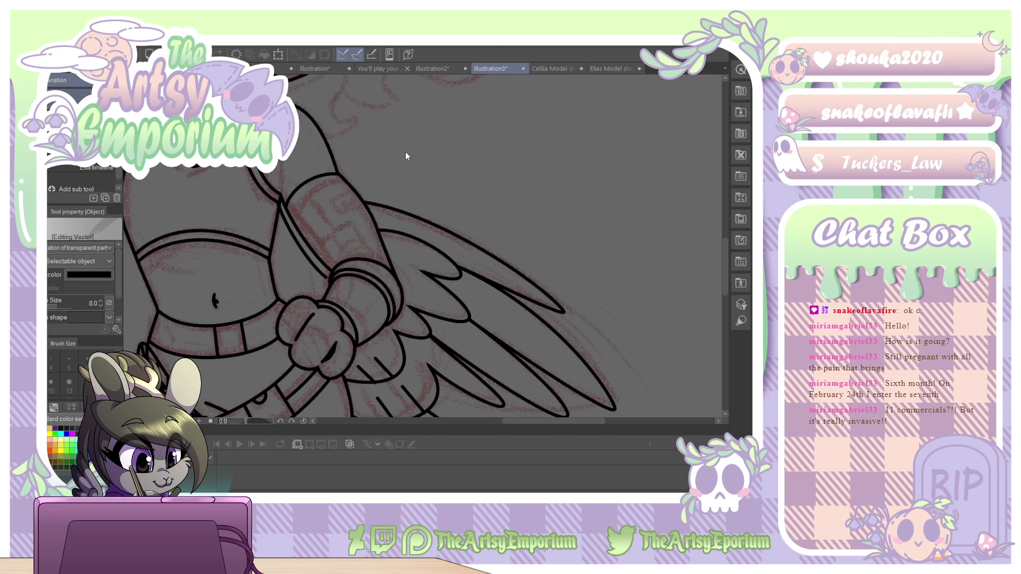
Align the armhole copy's control point with the armpit and erase its excess segment along the forearm.
left_click(276, 205)
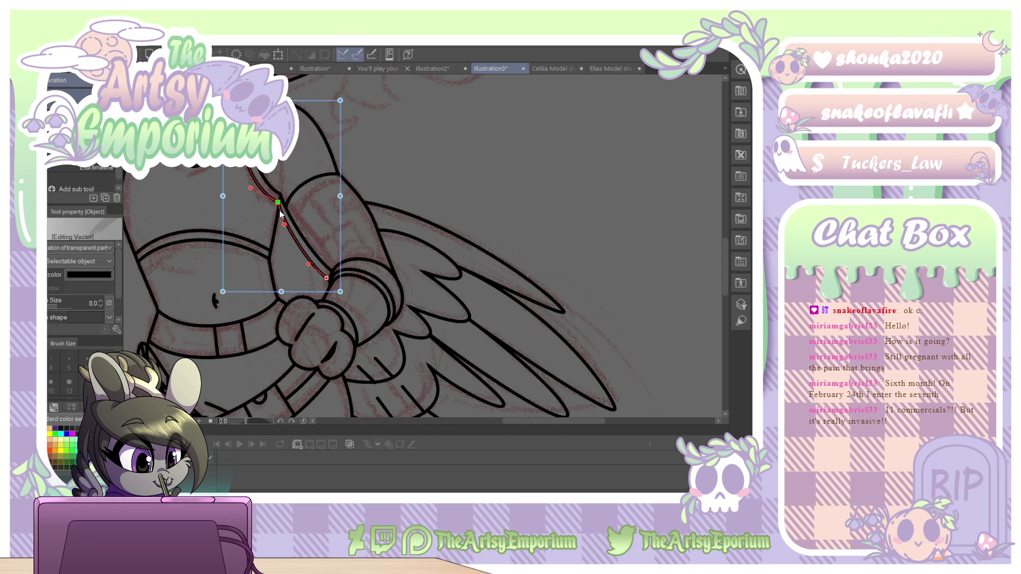
left_click_drag(278, 202, 279, 204)
key("e")
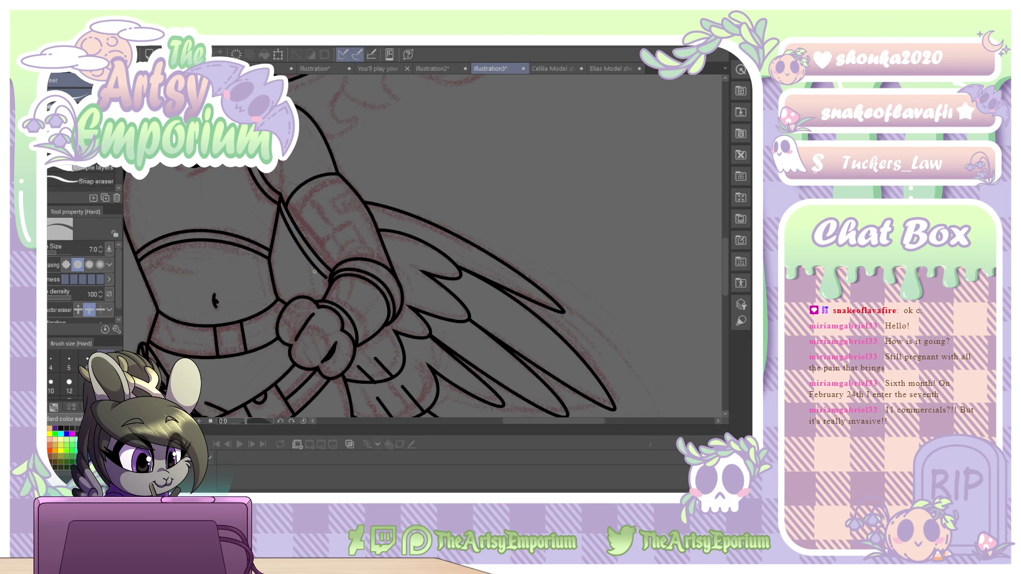
left_click(317, 275)
left_click_drag(473, 321, 632, 398)
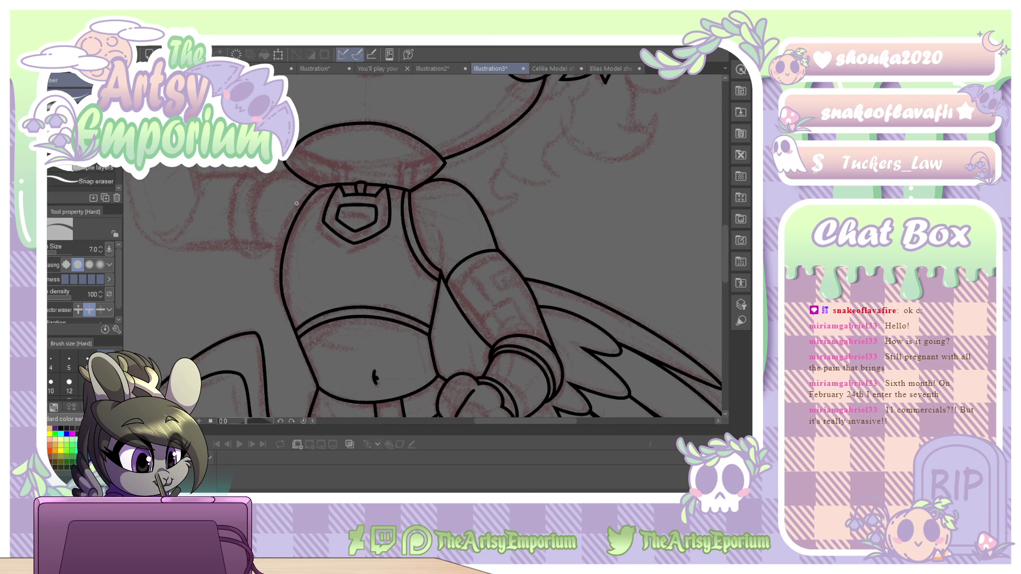
key("o")
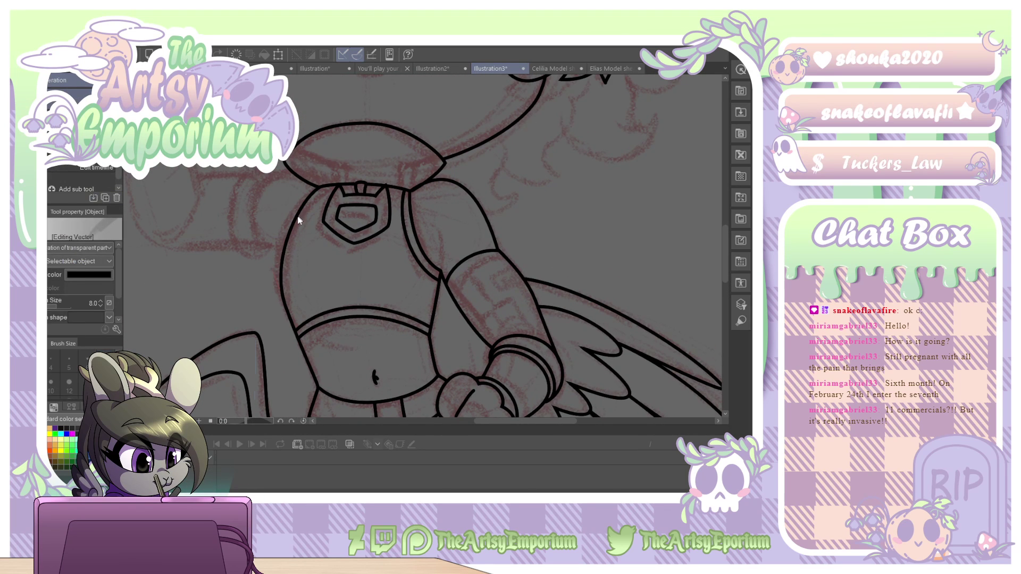
left_click(302, 222)
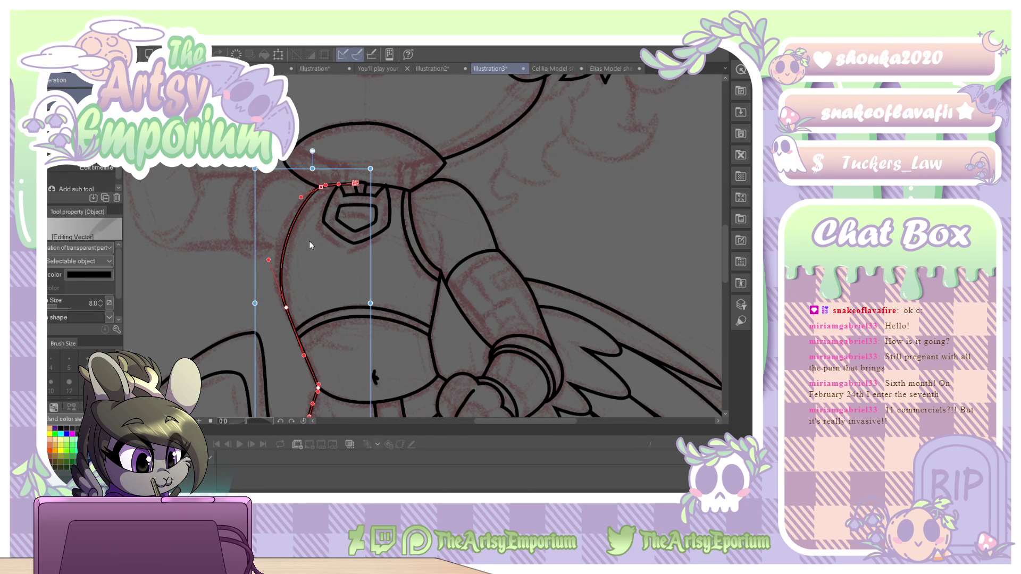
key("p")
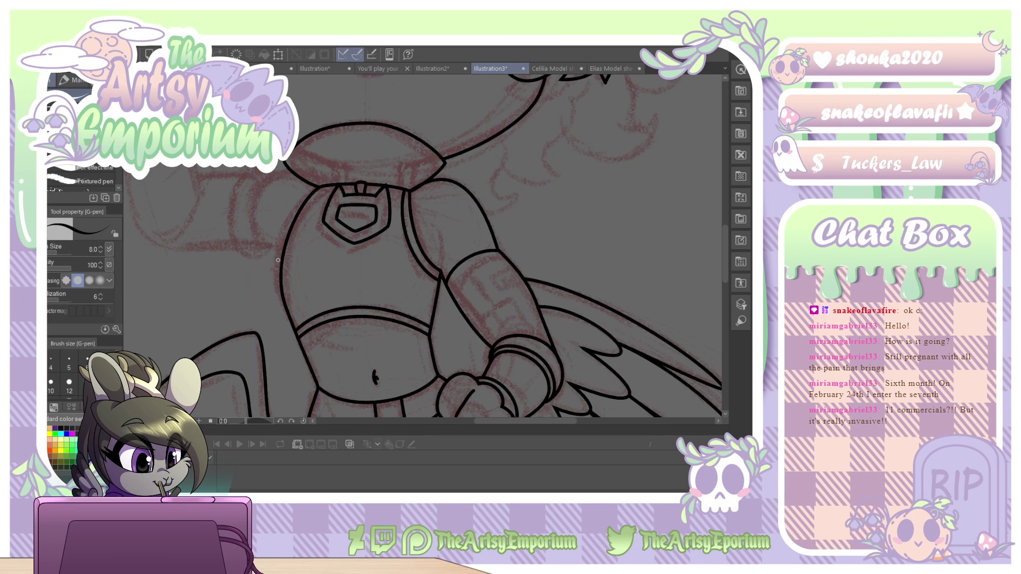
key("u")
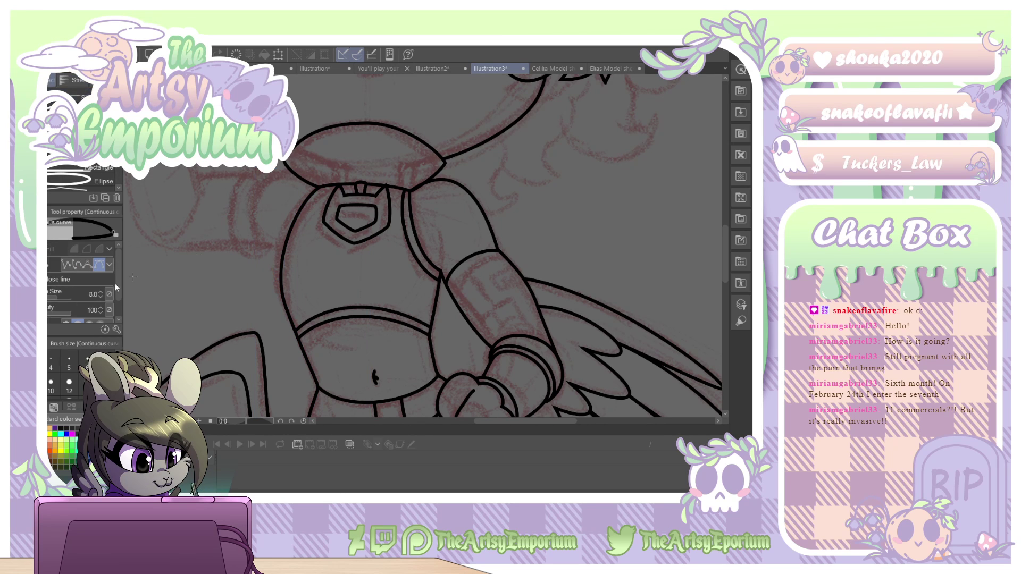
left_click(280, 282)
left_click_drag(311, 186, 321, 153)
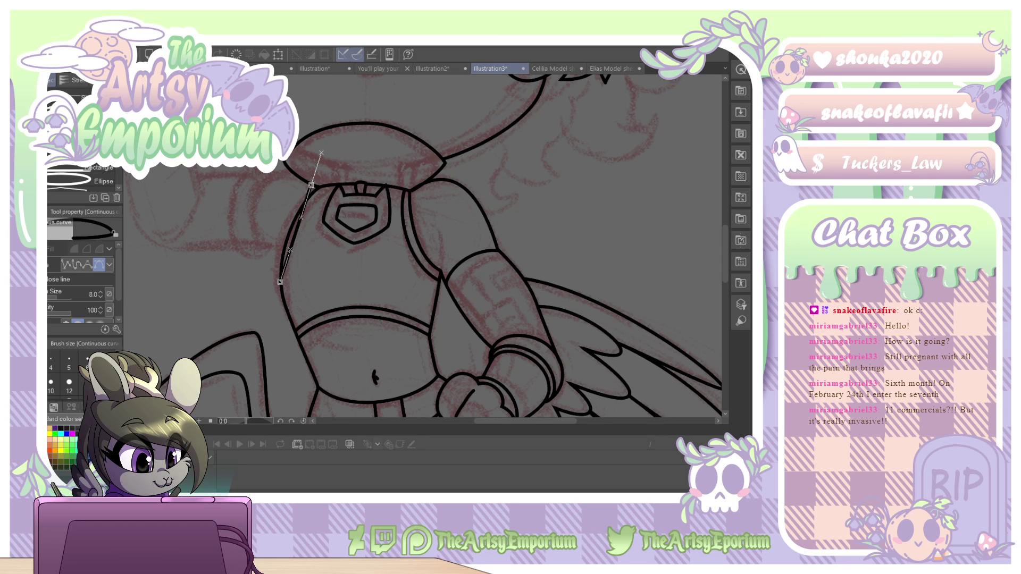
left_click(720, 252)
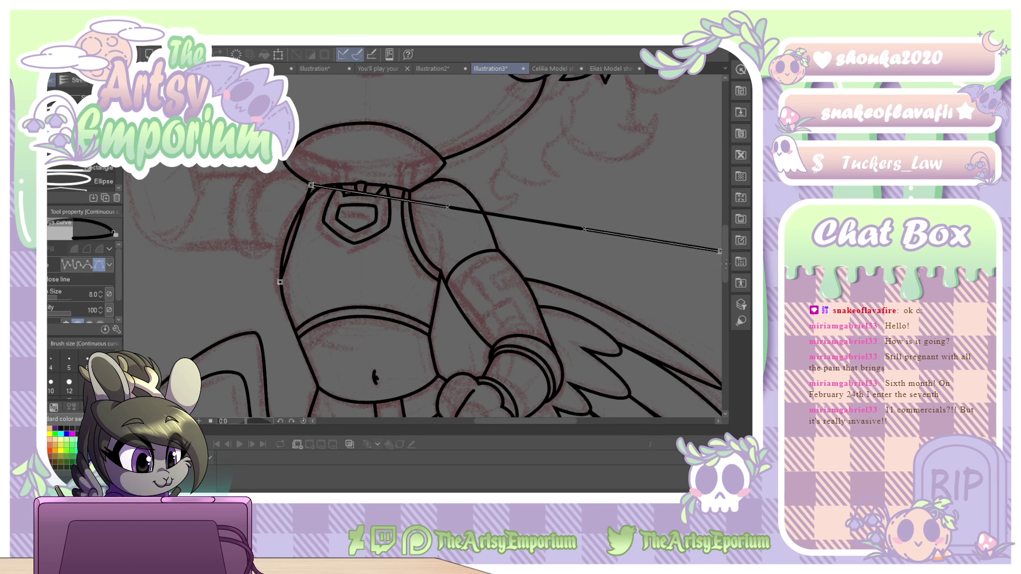
key("Escape")
Draw a line from the torso's outer side up to the collar and bend it into a second armhole edge along the torso contour.
left_click(278, 282)
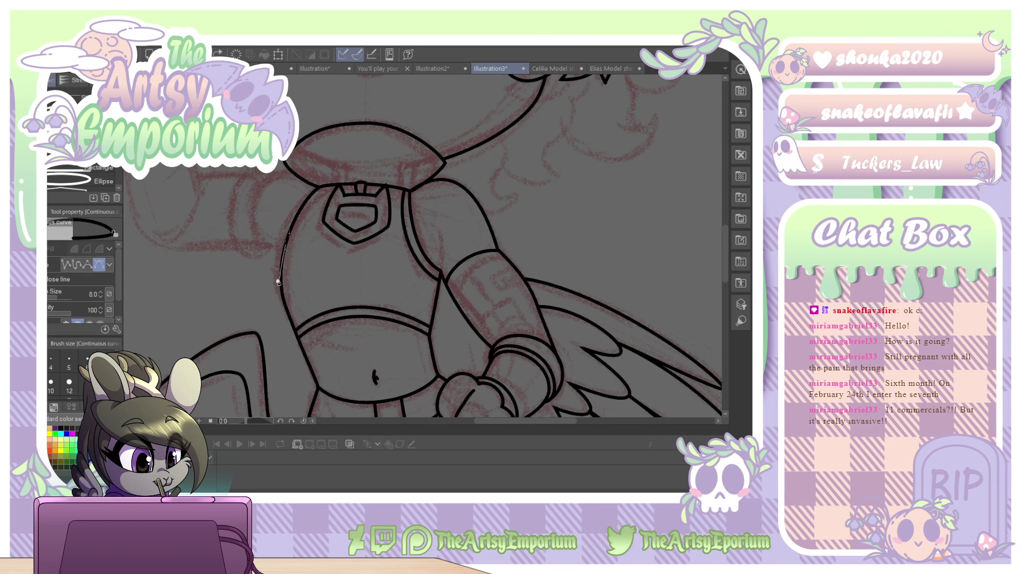
left_click_drag(311, 186, 321, 153)
key("Return")
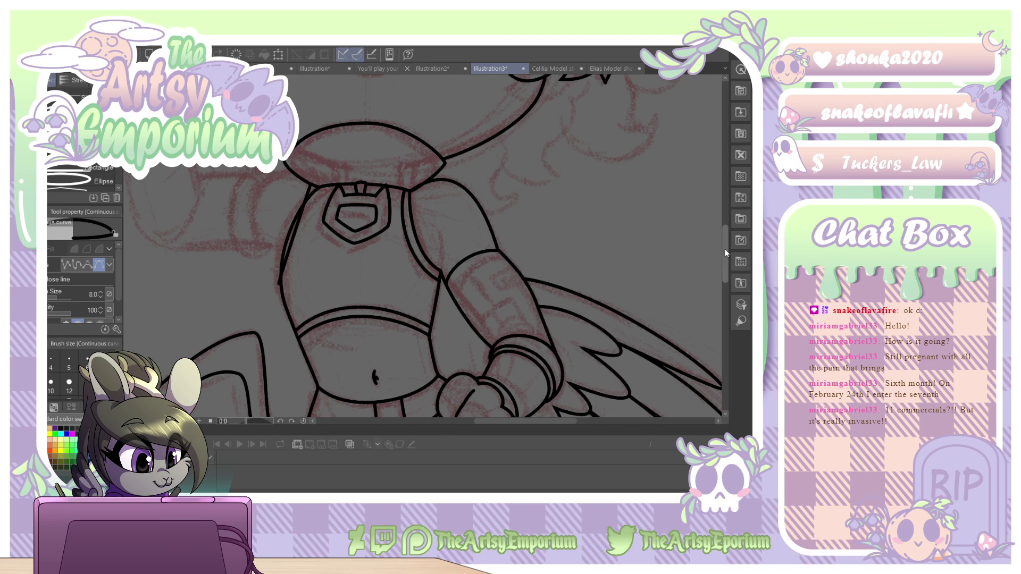
key("o")
left_click(299, 219)
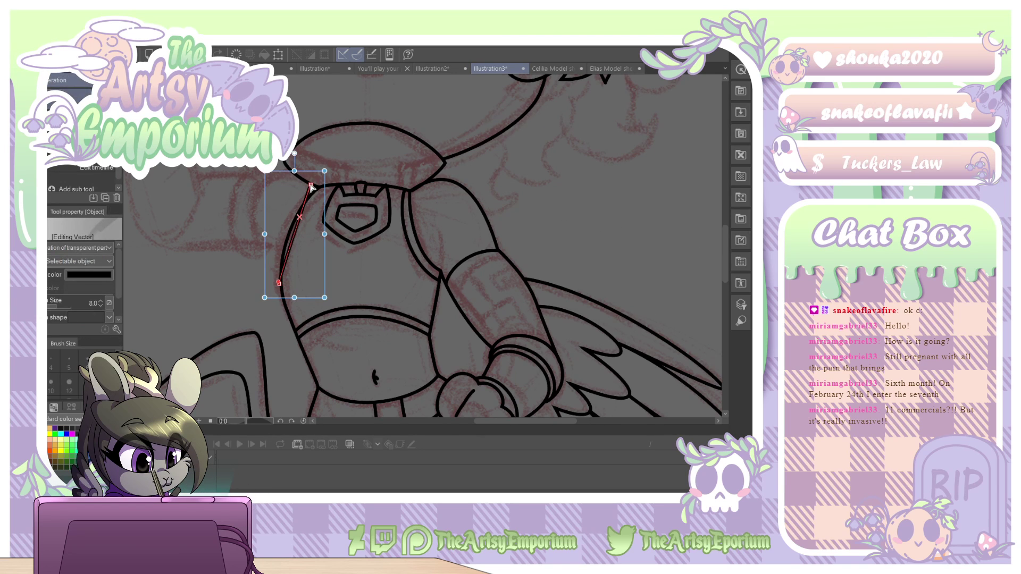
left_click_drag(299, 217, 280, 209)
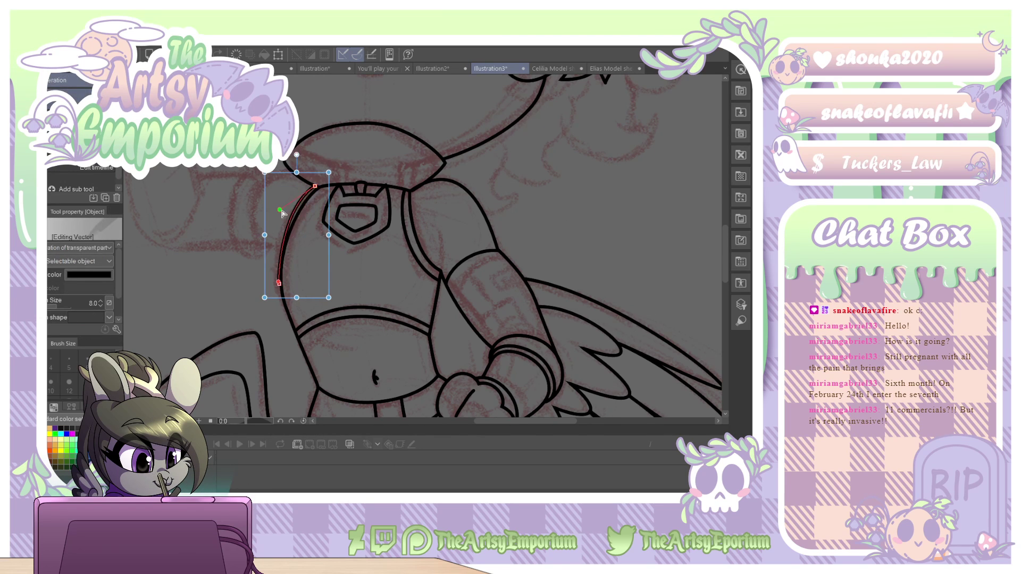
left_click_drag(278, 283, 280, 286)
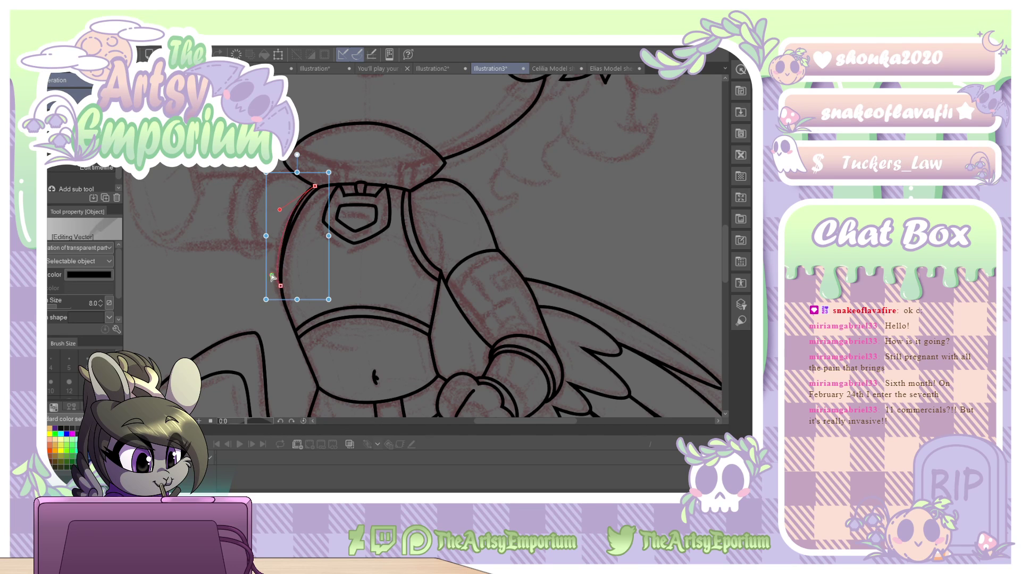
left_click(287, 282)
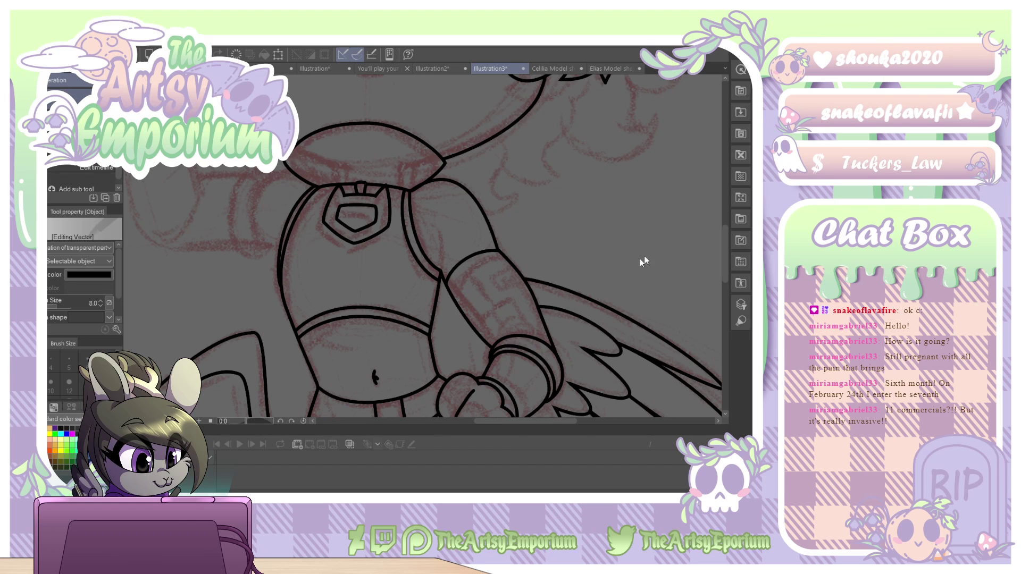
Trace the raised arm's outline over the sketch as one continuous curve from the extended finger around the elbow to the wrist and lower hand.
left_click_drag(641, 383, 616, 76)
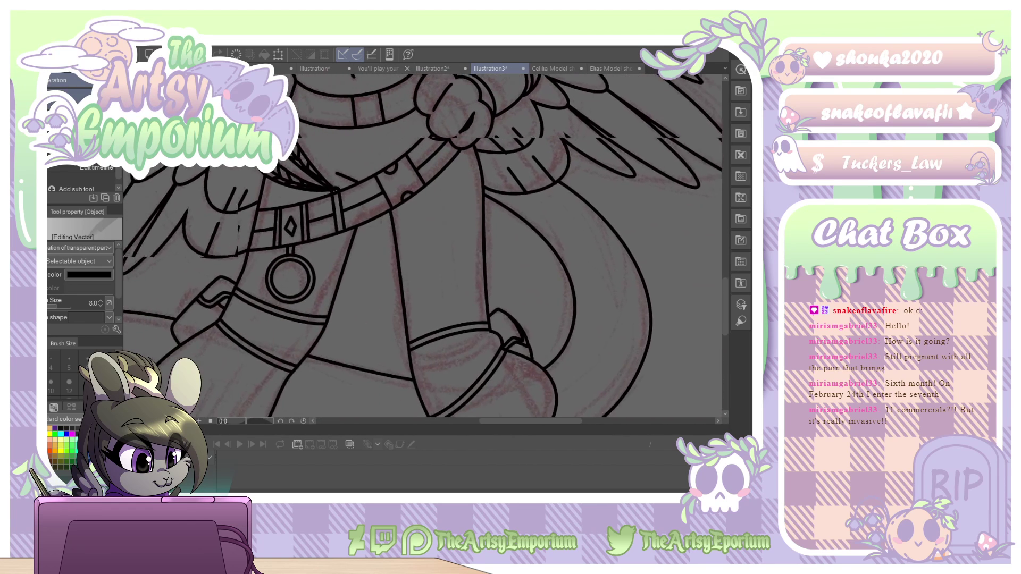
scroll(423, 245, "up", 12)
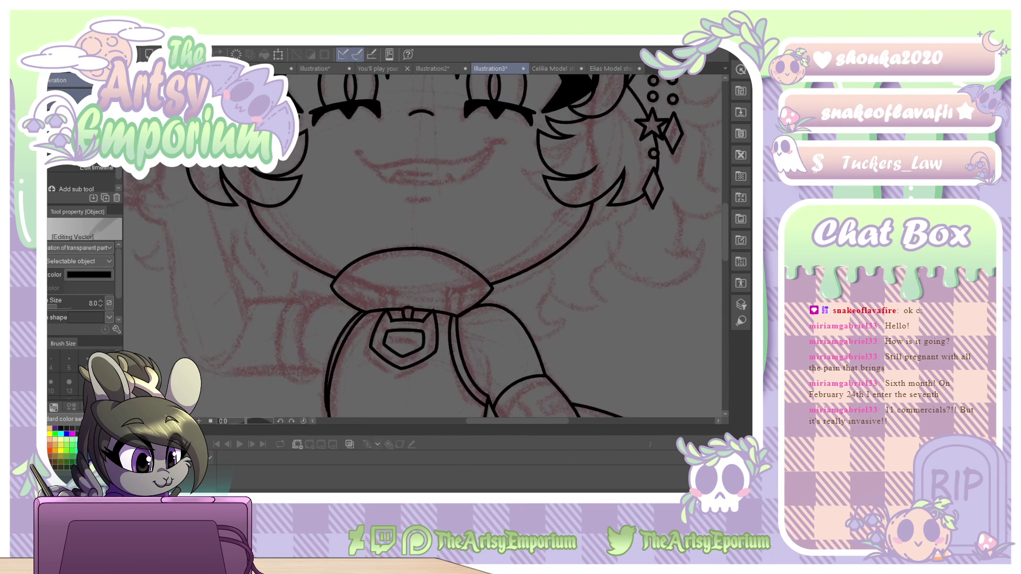
mouse_move(423, 246)
left_mouse_down()
mouse_move(526, 255)
mouse_move(542, 282)
mouse_move(556, 262)
mouse_move(555, 274)
left_mouse_up()
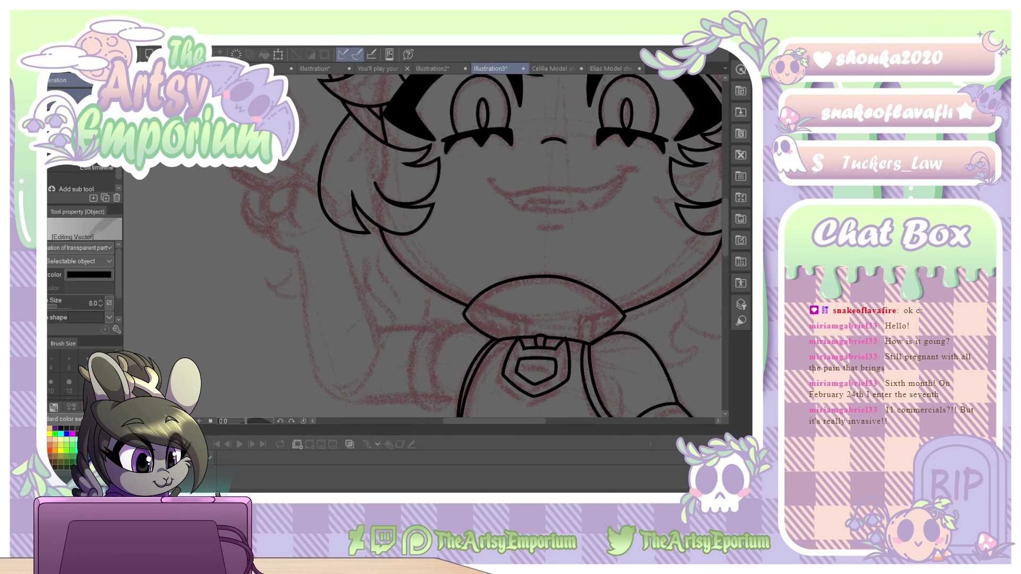
key("u")
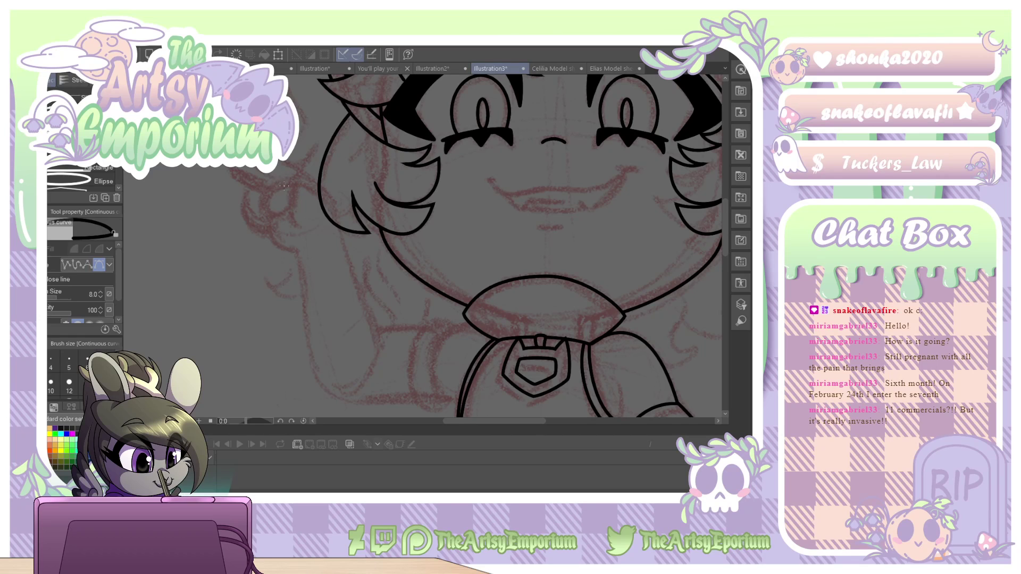
left_click_drag(266, 178, 285, 186)
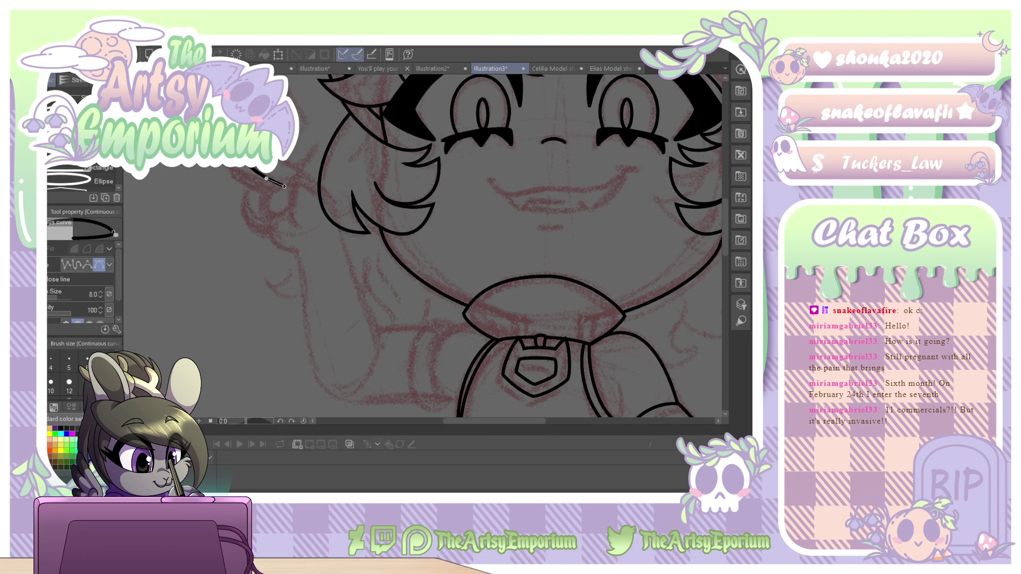
double_click(284, 186)
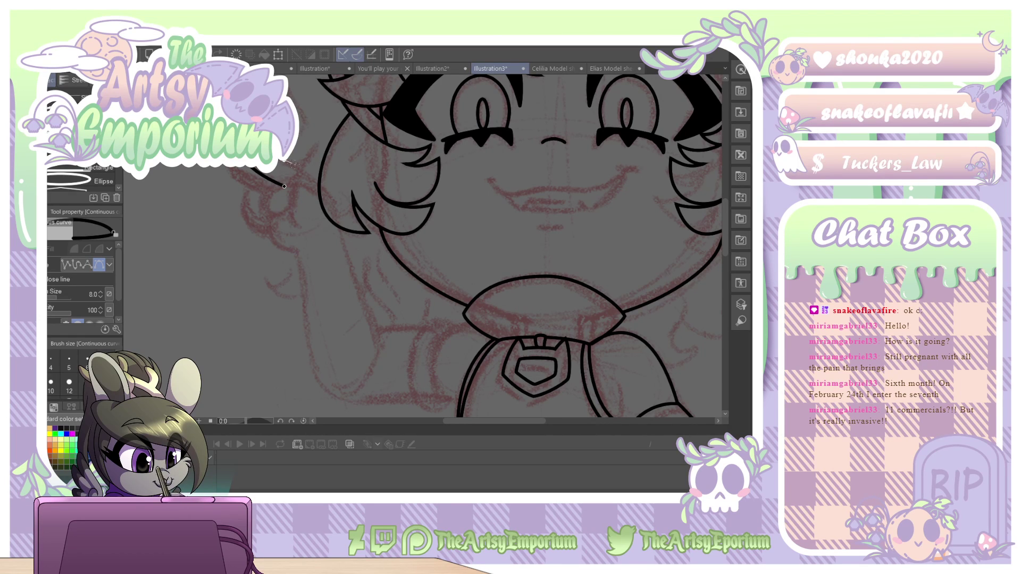
left_click_drag(334, 193, 321, 392)
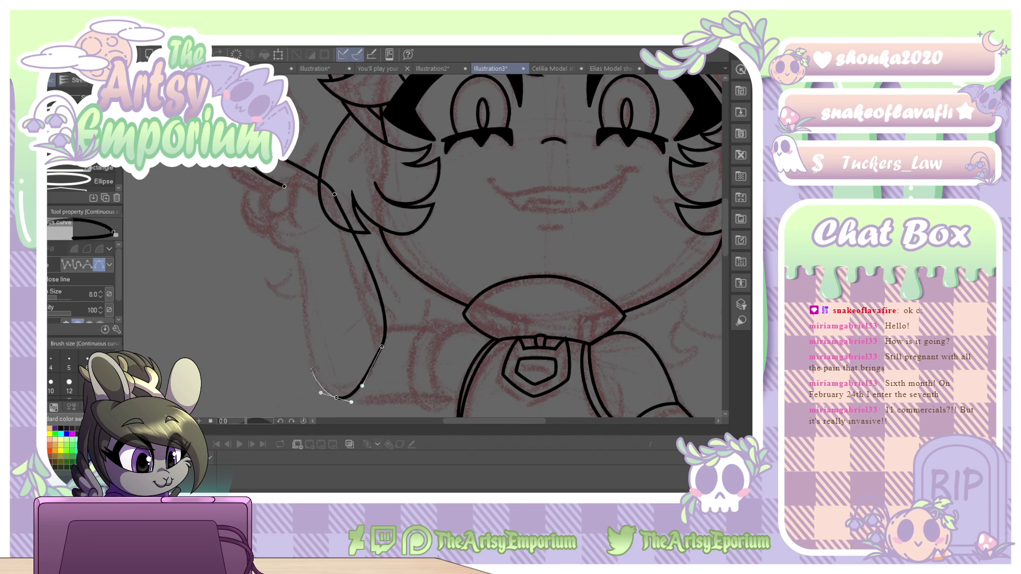
left_click_drag(304, 352, 305, 336)
left_click(298, 249)
left_click_drag(298, 250, 267, 208)
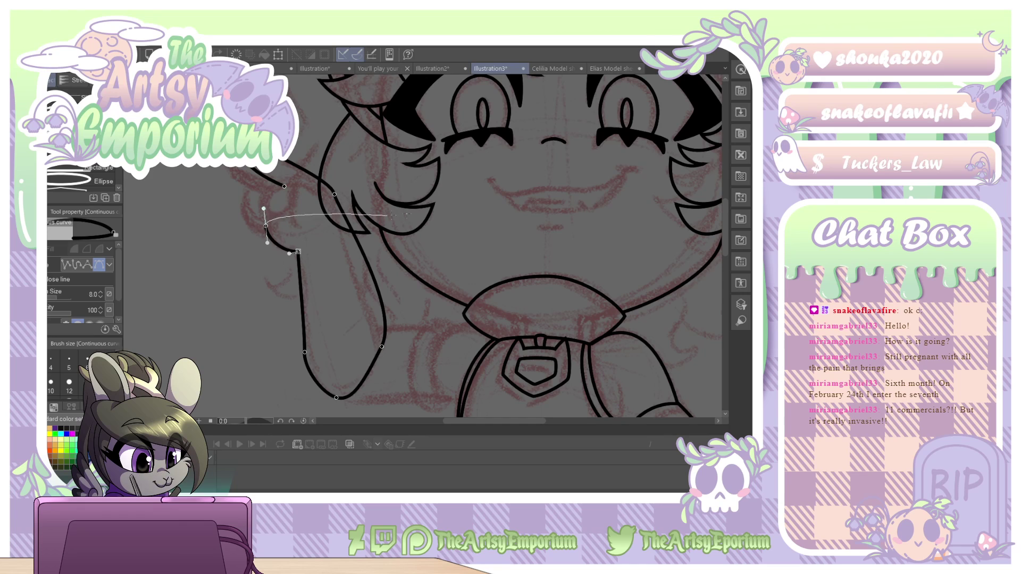
key("Return")
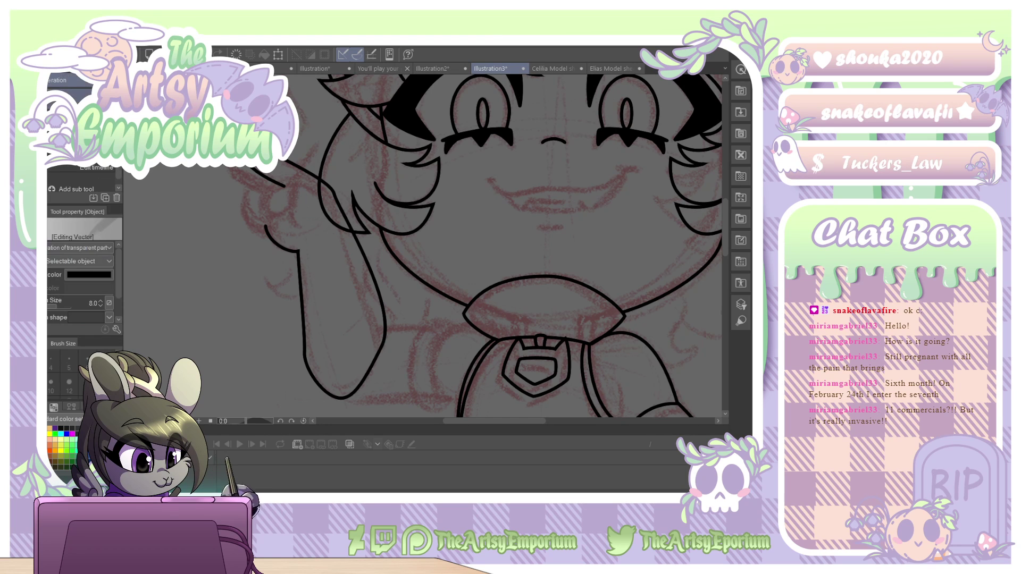
Adjust the raised arm outline's control points and handles to round the elbow and refine both sides of the forearm.
key("o")
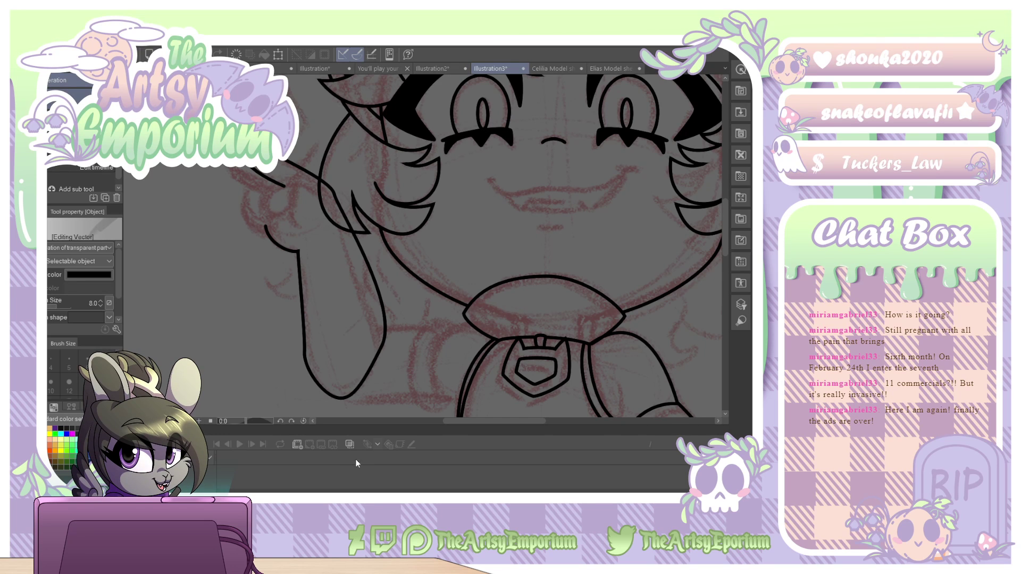
left_click(323, 391)
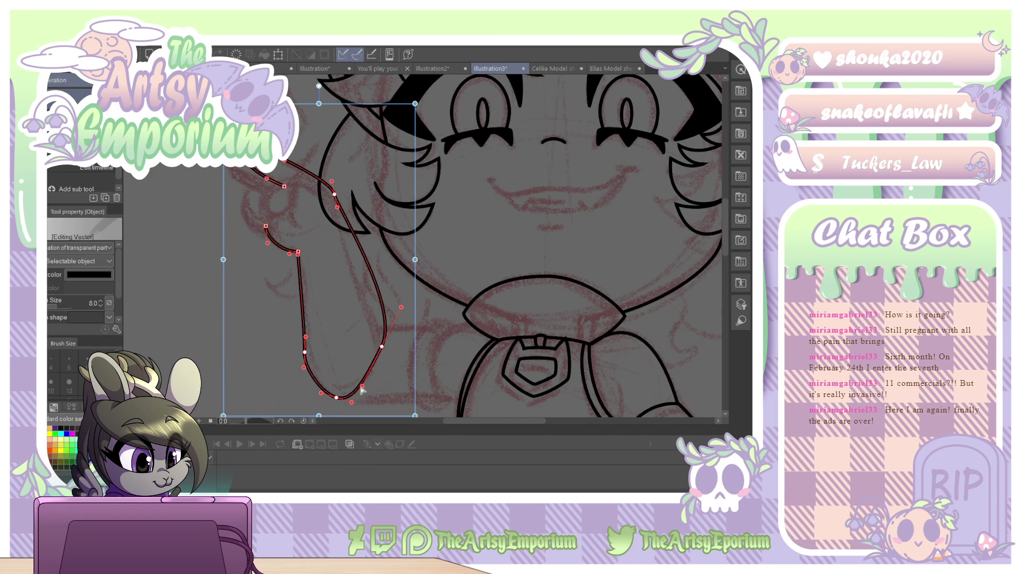
left_click_drag(362, 386, 370, 385)
left_click_drag(381, 348, 384, 354)
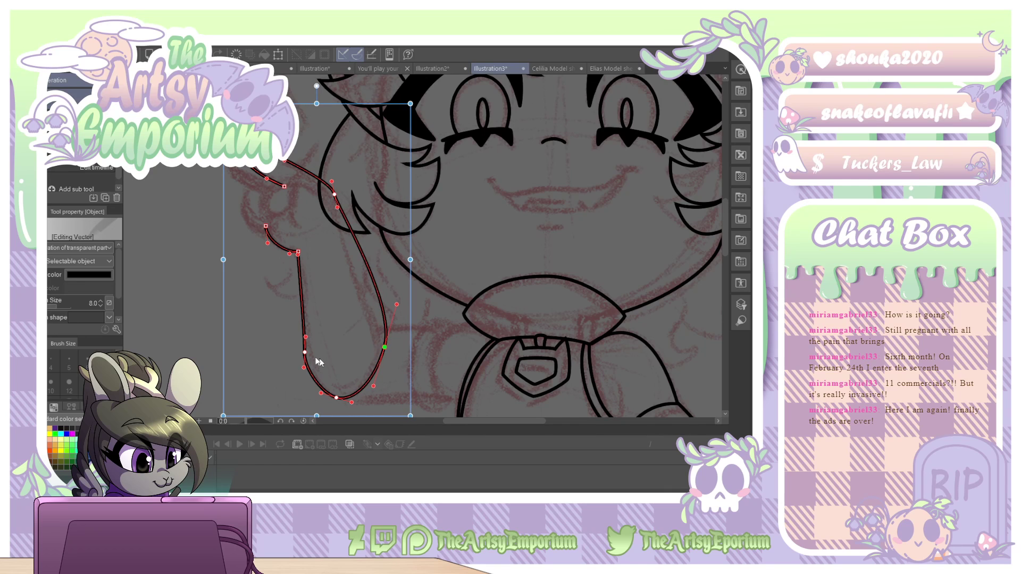
left_click_drag(304, 355, 306, 327)
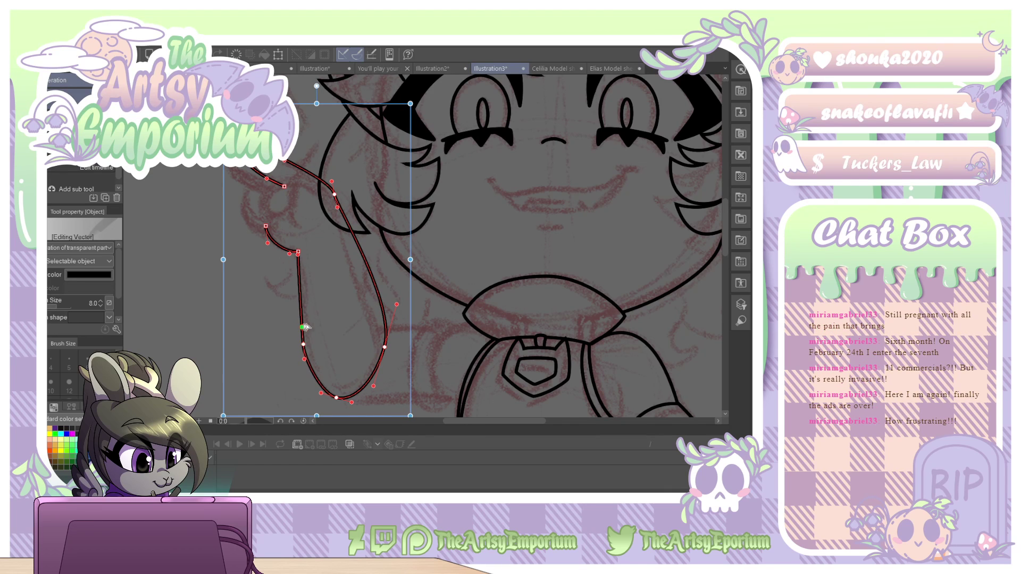
left_click_drag(336, 398, 321, 389)
left_click_drag(337, 206, 381, 296)
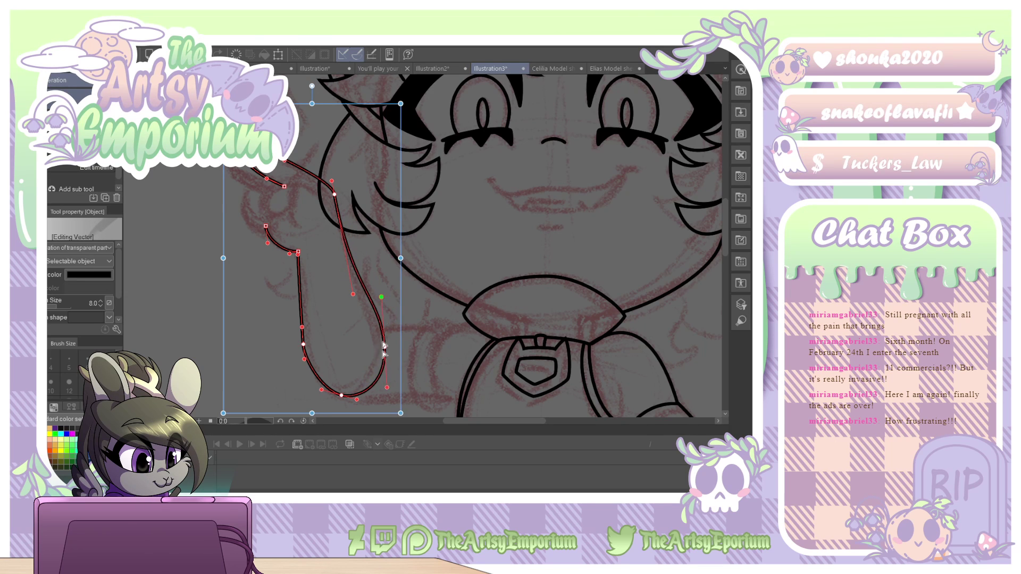
mouse_move(386, 387)
left_mouse_down()
mouse_move(381, 339)
mouse_move(384, 370)
left_mouse_up()
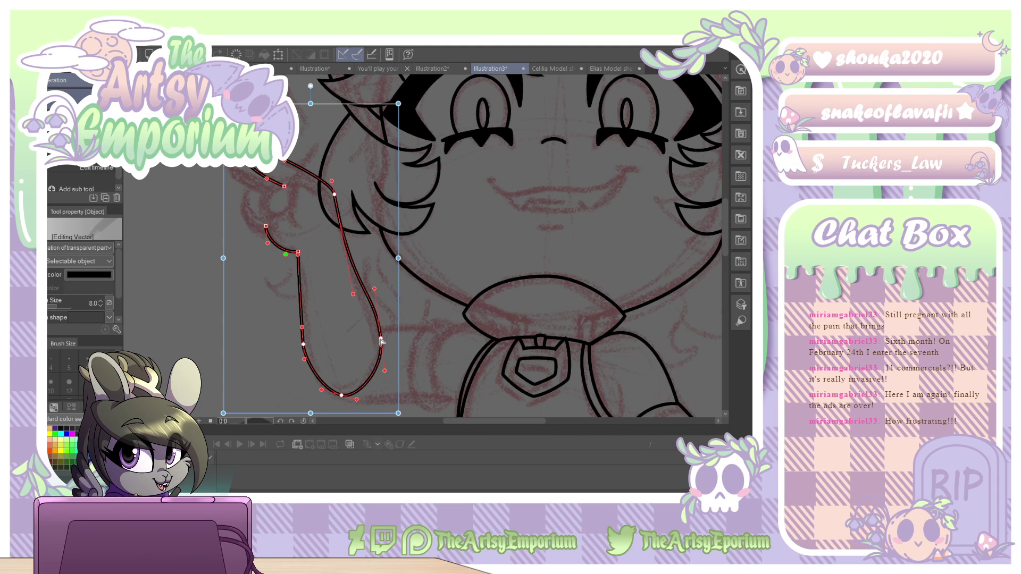
left_click_drag(381, 339, 383, 367)
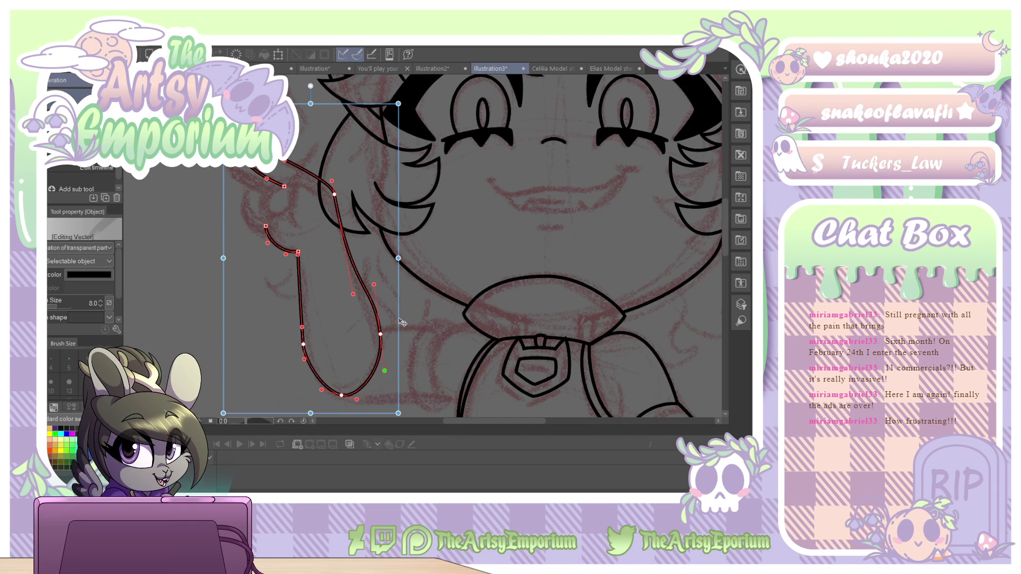
Duplicate the raised arm outline with a slight outward offset and erase the copy's forearm section, keeping its finger line.
left_click_drag(399, 318, 382, 318)
mouse_move(265, 183)
left_mouse_down()
mouse_move(270, 192)
mouse_move(248, 184)
left_mouse_up()
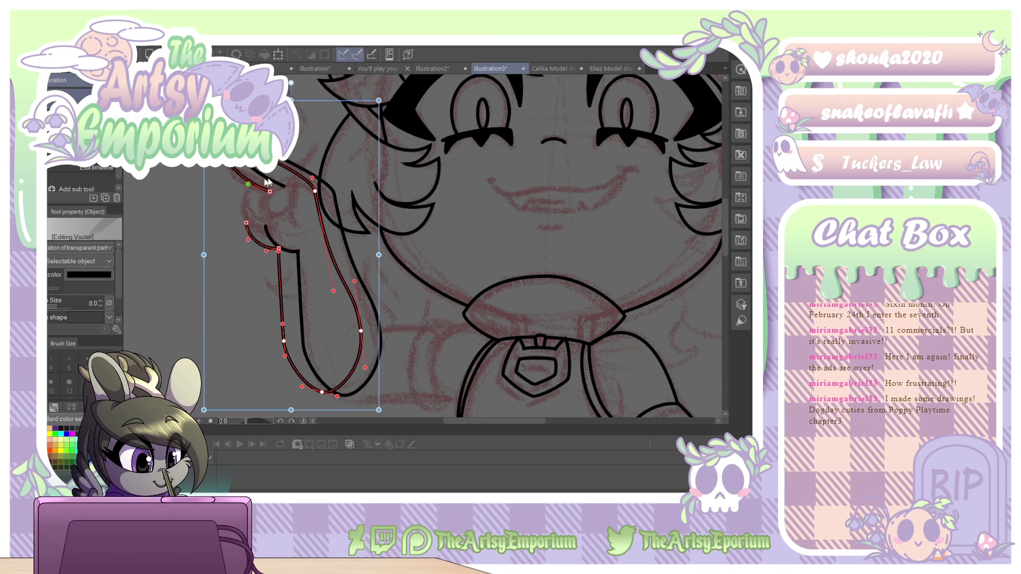
left_click(296, 213)
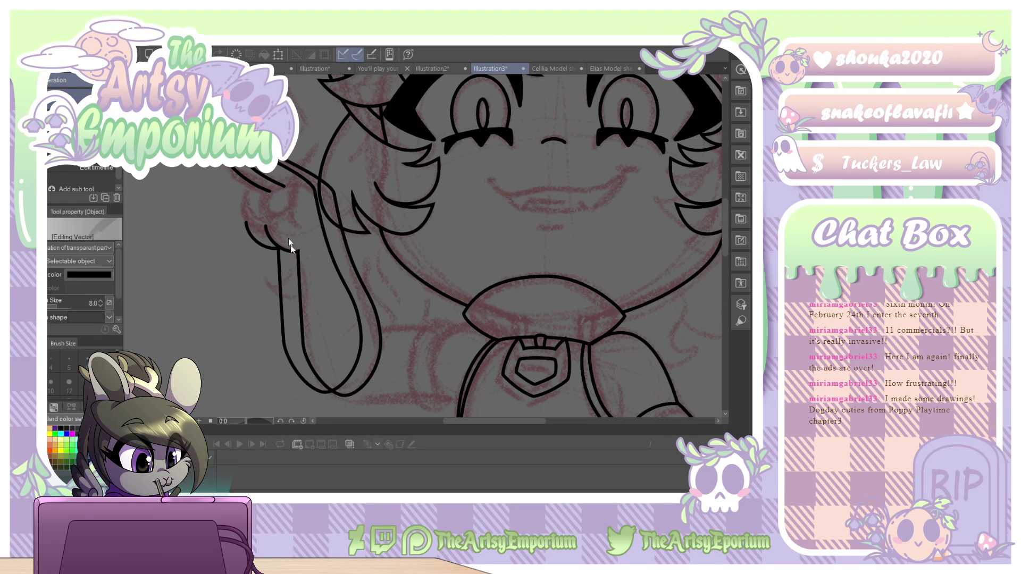
key("e")
left_click_drag(257, 233, 289, 303)
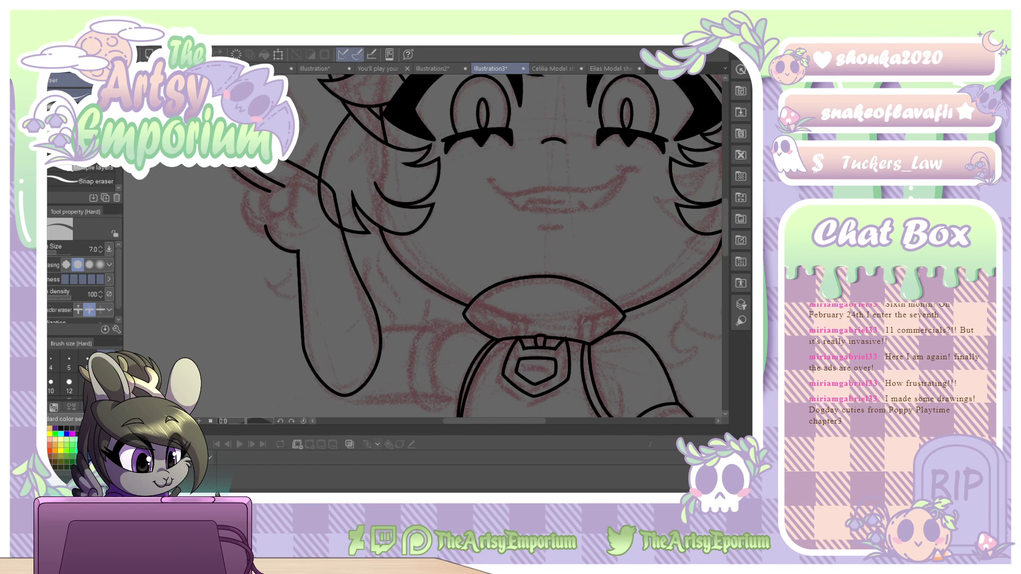
Draw a curve from the raised hand's wrist side across the palm, with a corner and a short tail curving down.
key("u")
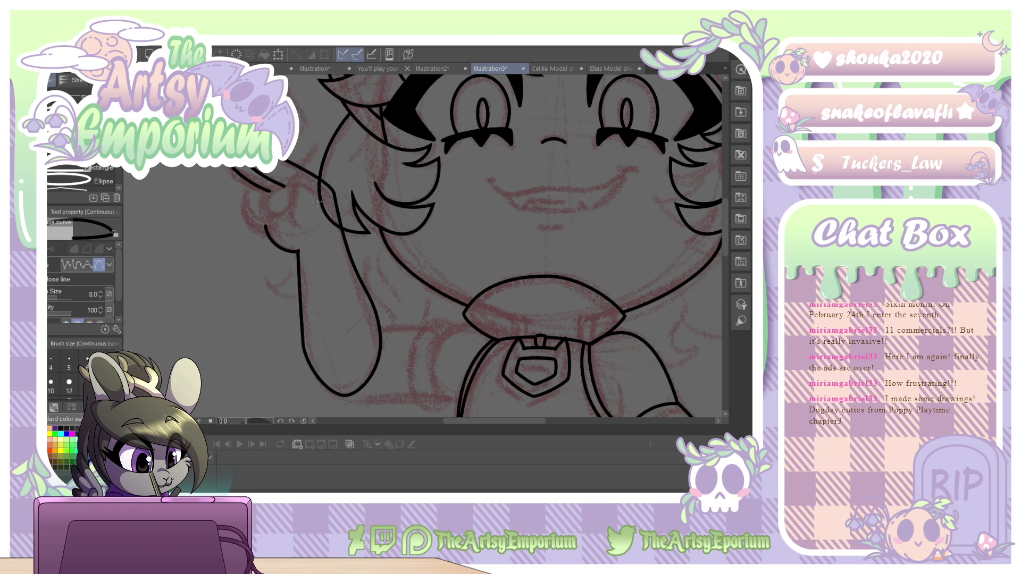
left_click_drag(327, 202, 321, 194)
left_click(289, 209)
left_click_drag(290, 209, 217, 232)
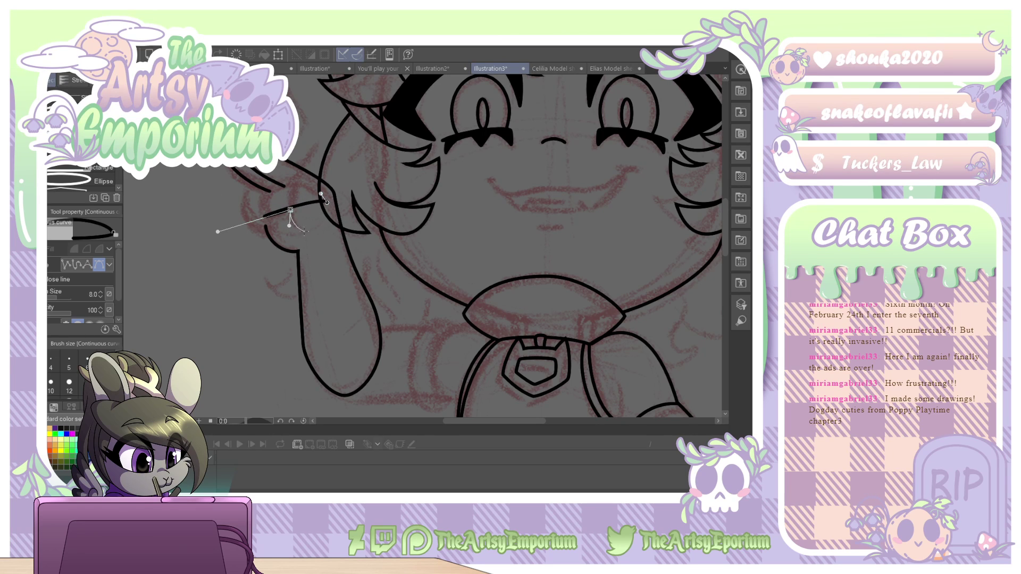
left_click_drag(305, 234, 309, 235)
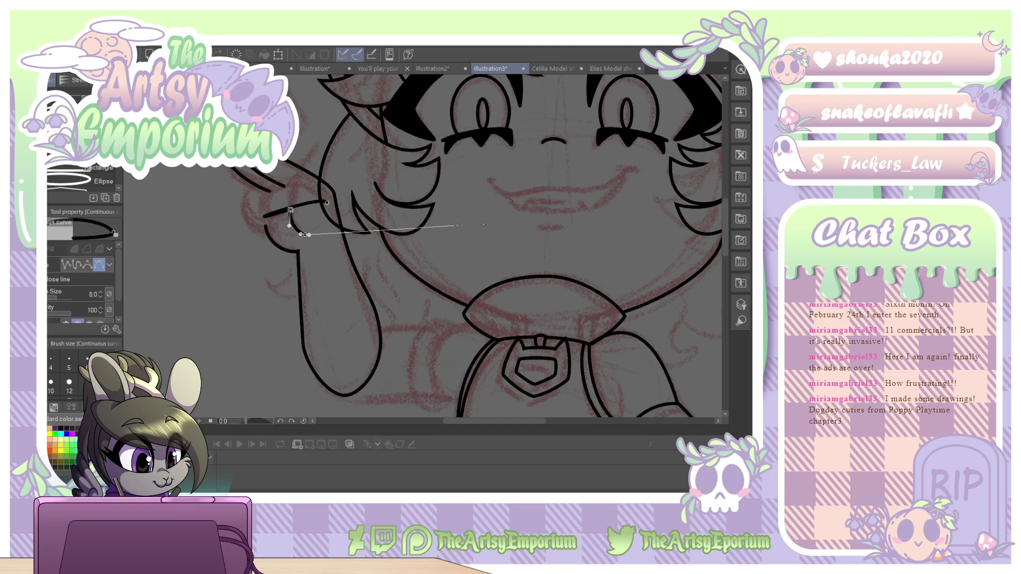
key("Return")
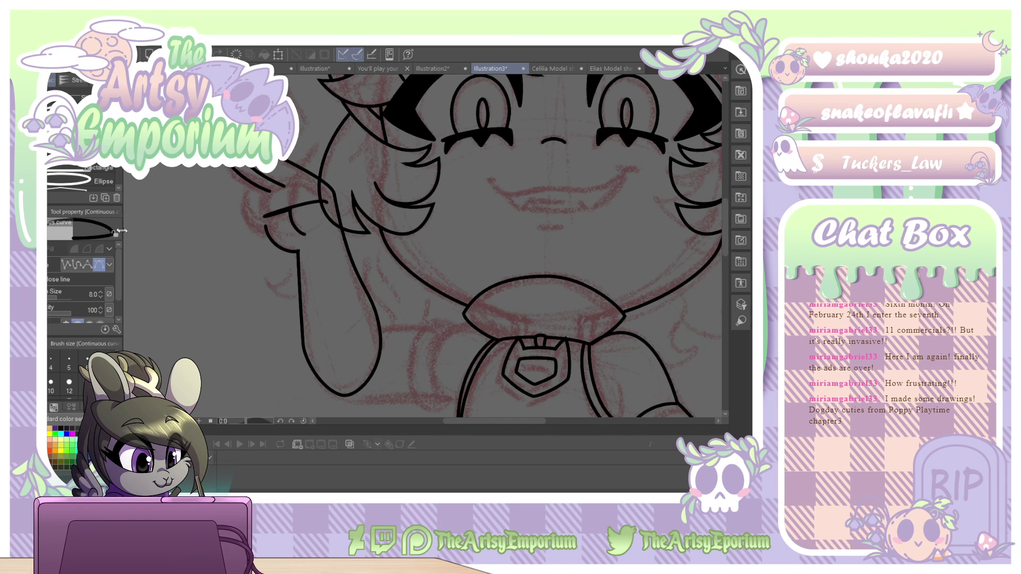
Reshape the palm curve's handles and add a control point to form a rounded curled finger.
key("o")
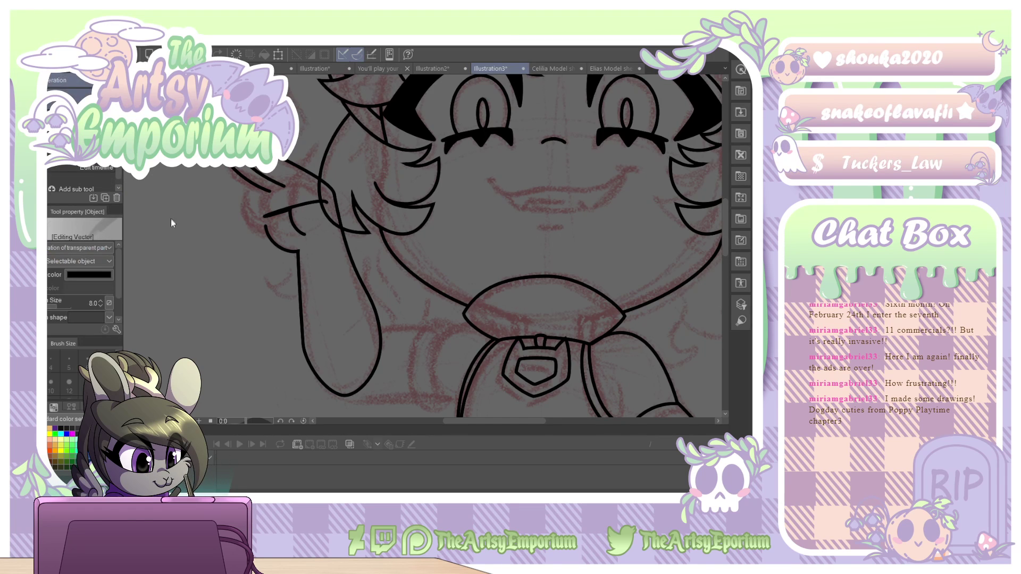
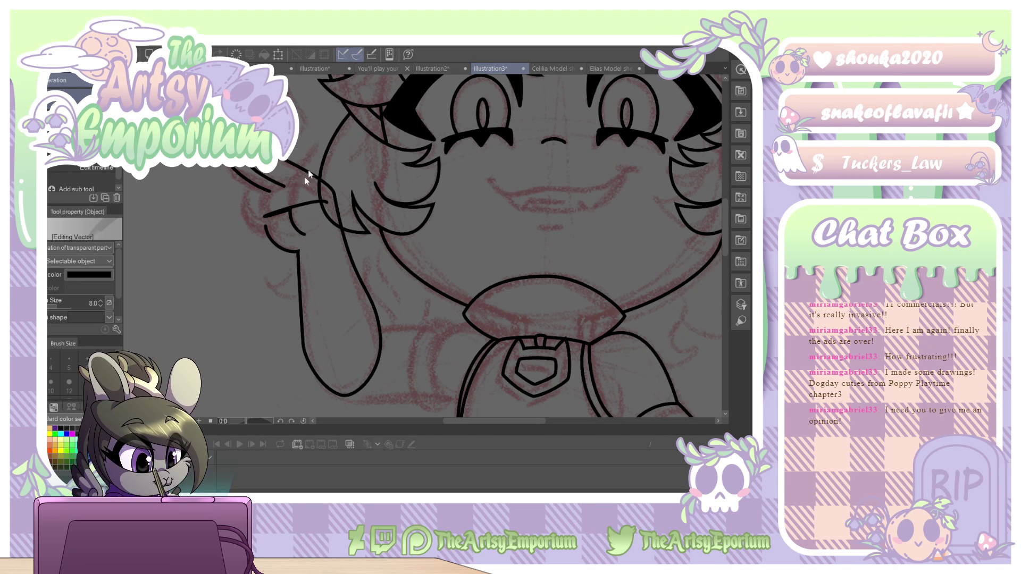
left_click(302, 204)
left_click_drag(320, 195, 296, 152)
left_click_drag(218, 232, 252, 244)
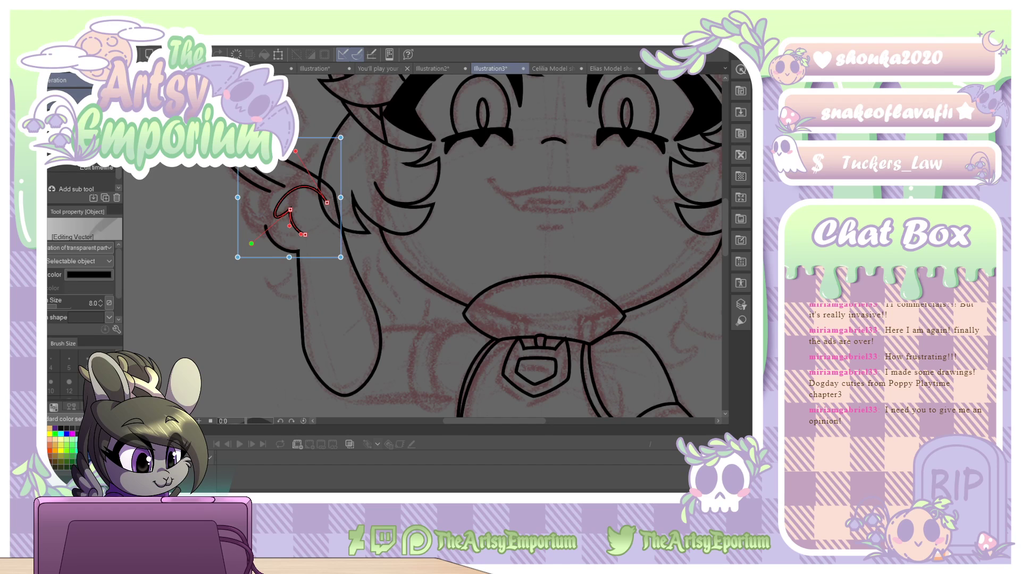
key("y")
left_click_drag(284, 199, 267, 194)
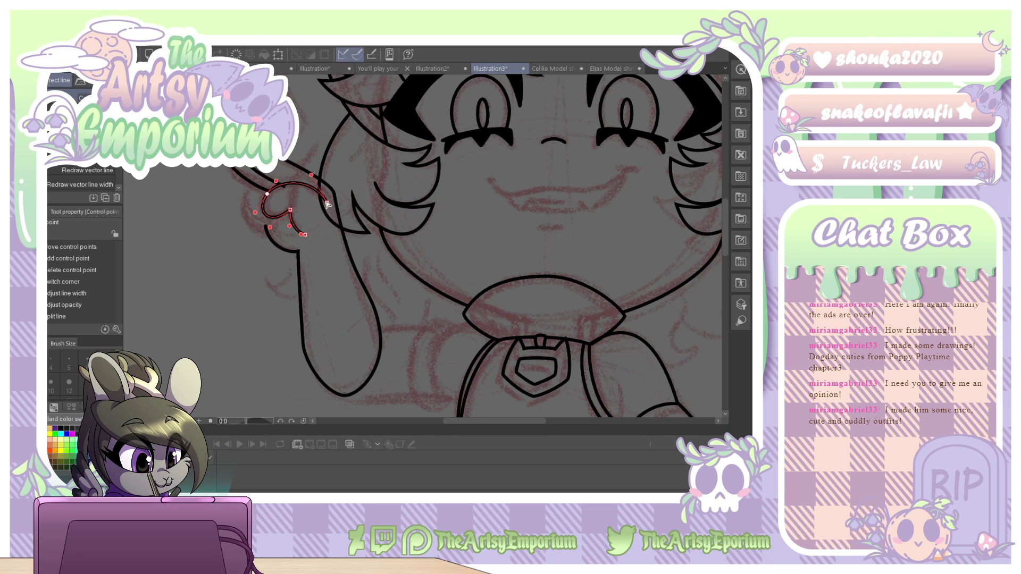
left_click_drag(327, 203, 327, 202)
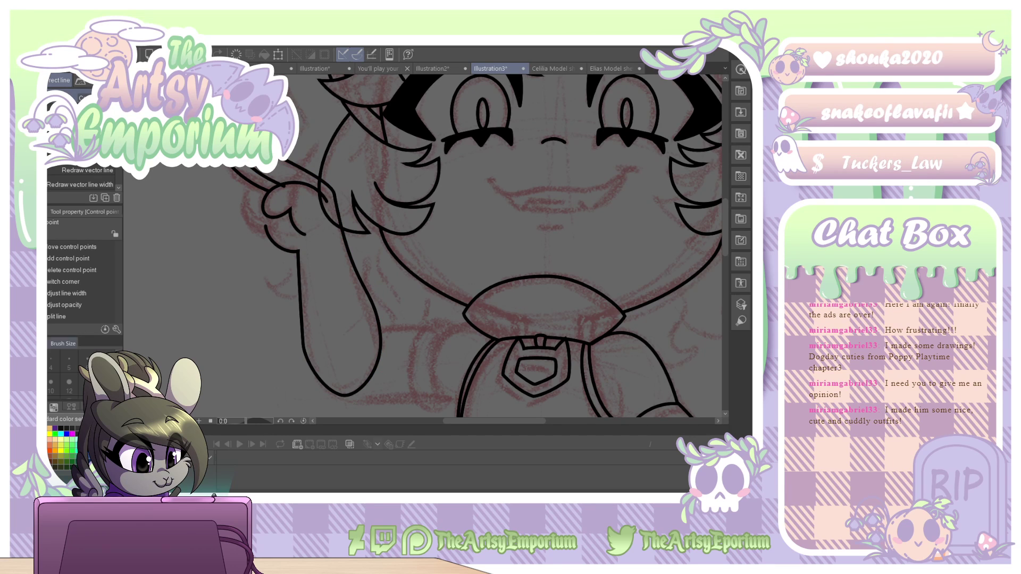
Draw a second curled finger as a short curve around the outer side of the first one.
key("u")
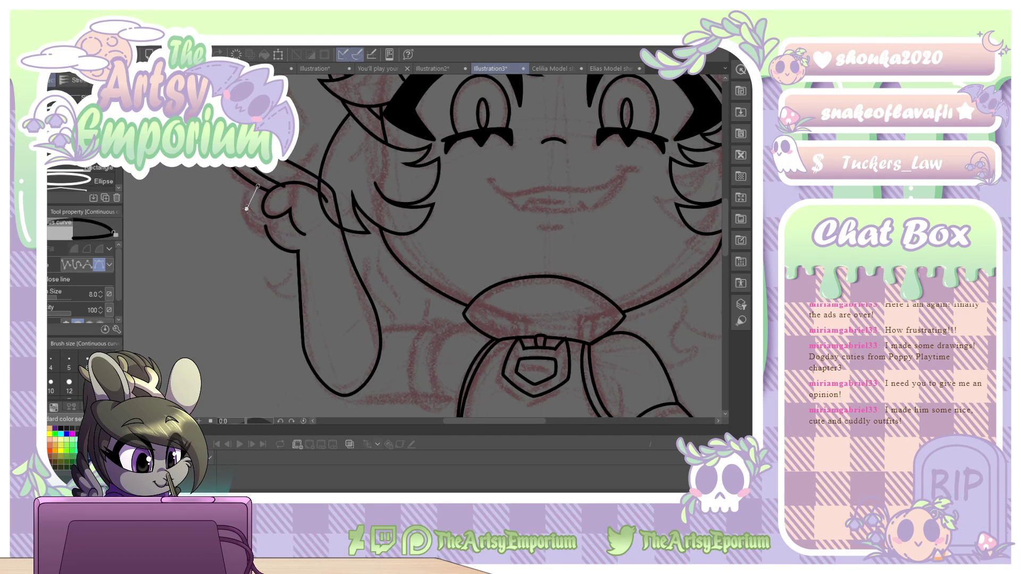
left_click_drag(282, 214, 303, 193)
key("Return")
key("o")
Bulge the second curled finger's curve outward and refine its control points to match the sketch.
left_click(280, 213)
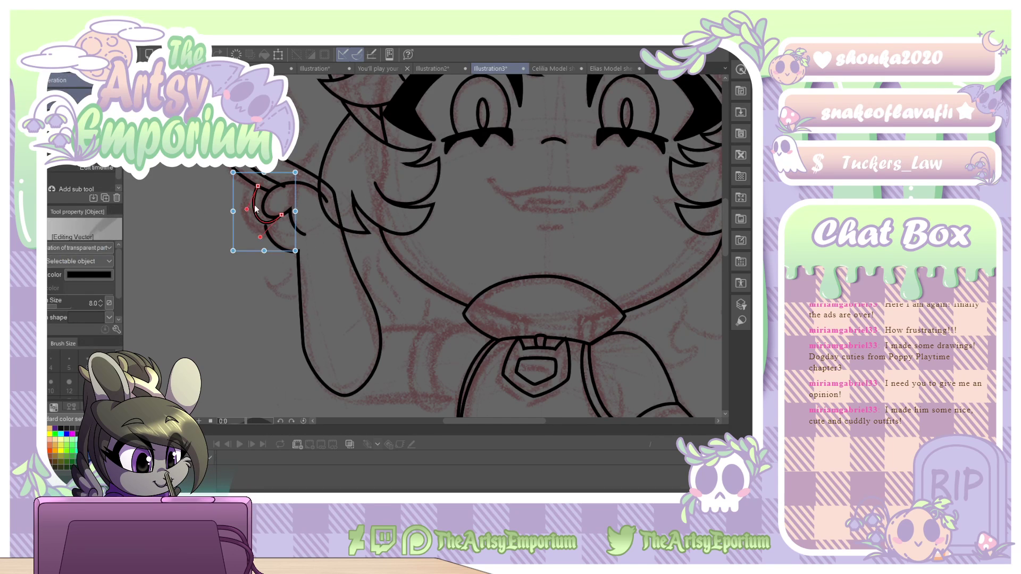
left_click_drag(234, 209, 226, 198)
left_click_drag(260, 237, 258, 250)
left_click_drag(226, 198, 259, 188)
key("u")
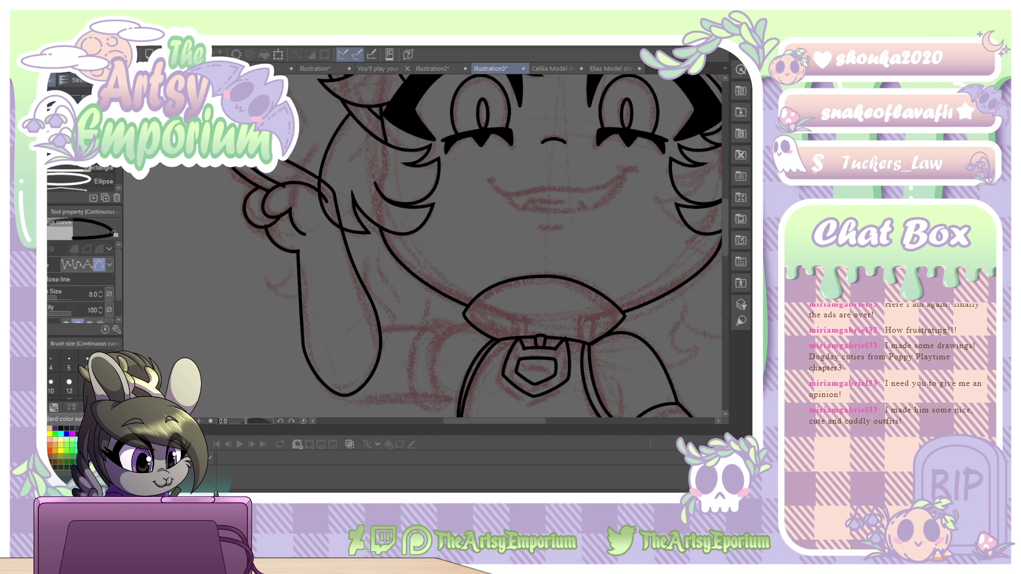
key("y")
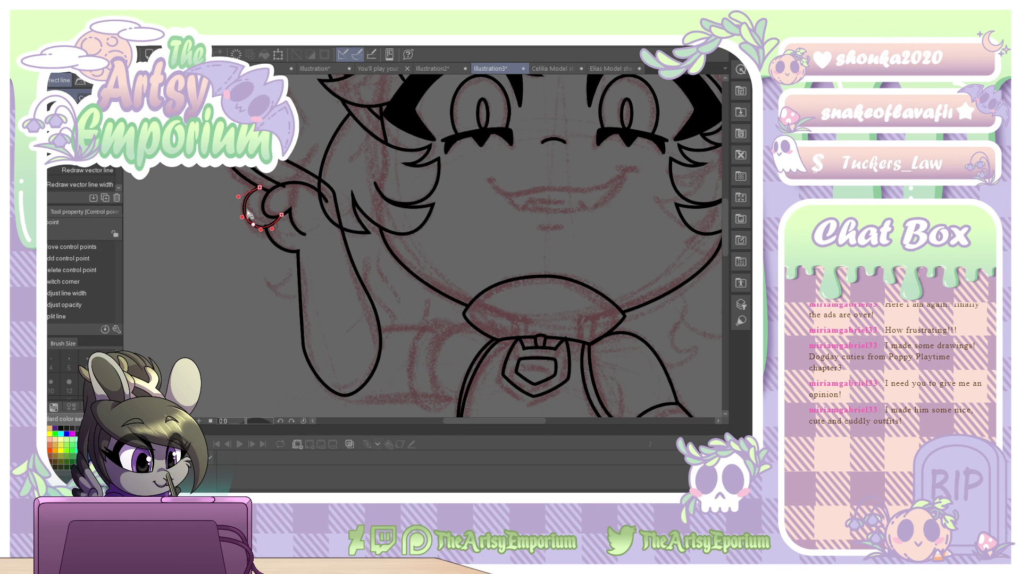
mouse_move(238, 196)
left_mouse_down()
mouse_move(237, 187)
mouse_move(234, 215)
left_mouse_up()
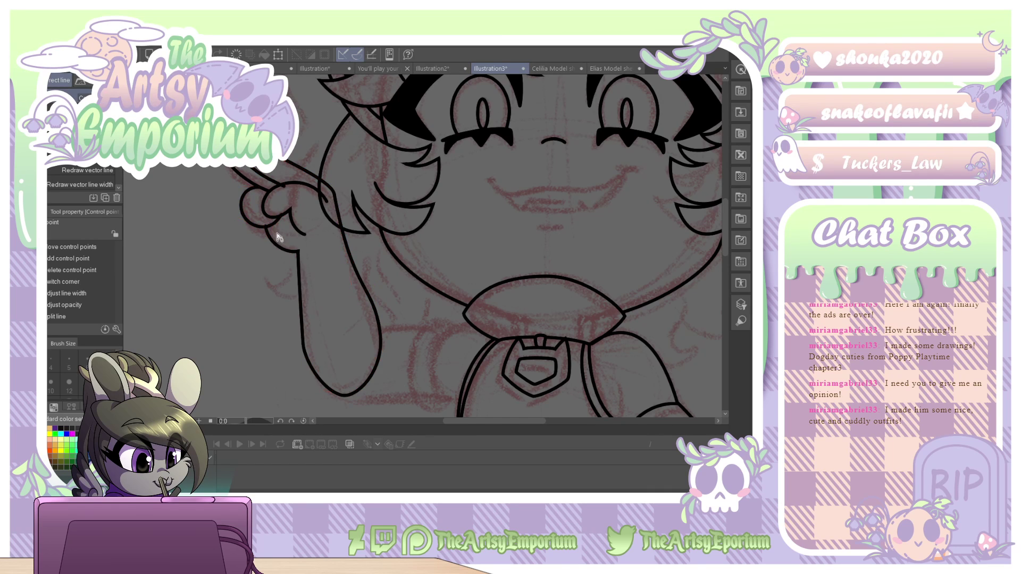
Erase the hair lines that overlap the raised hand and its wrist.
key("e")
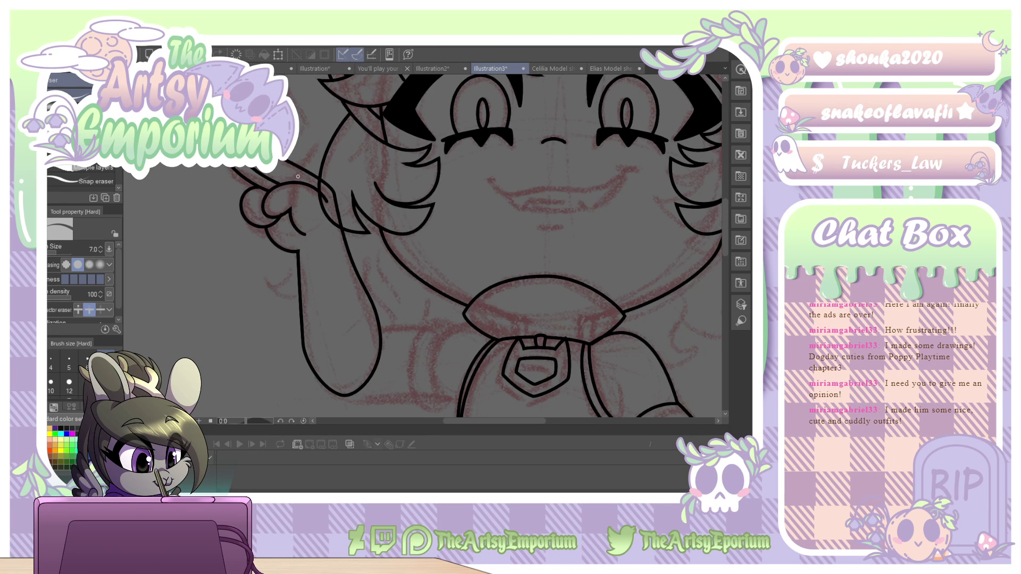
key("p")
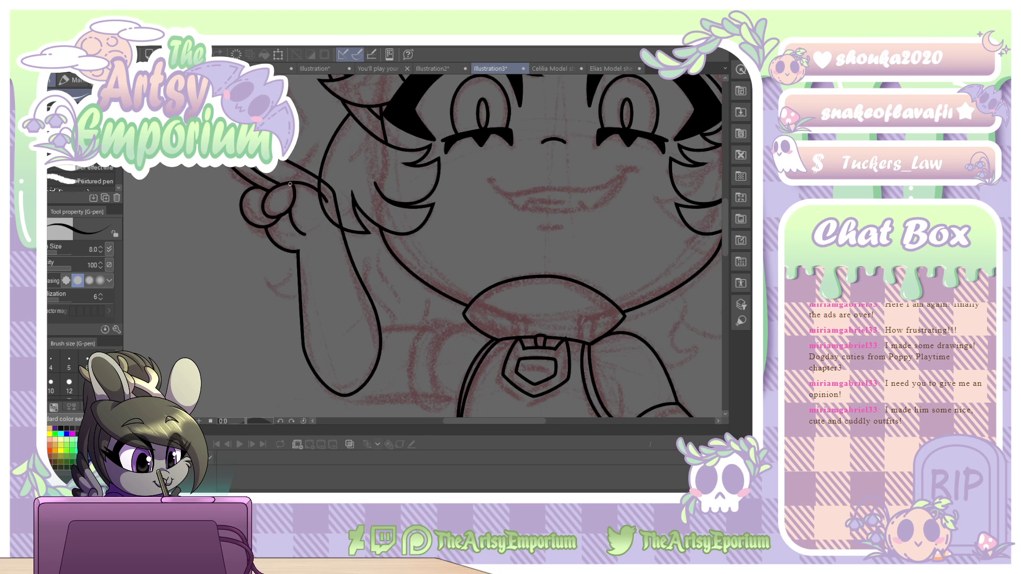
key("ctrl+z")
key("e")
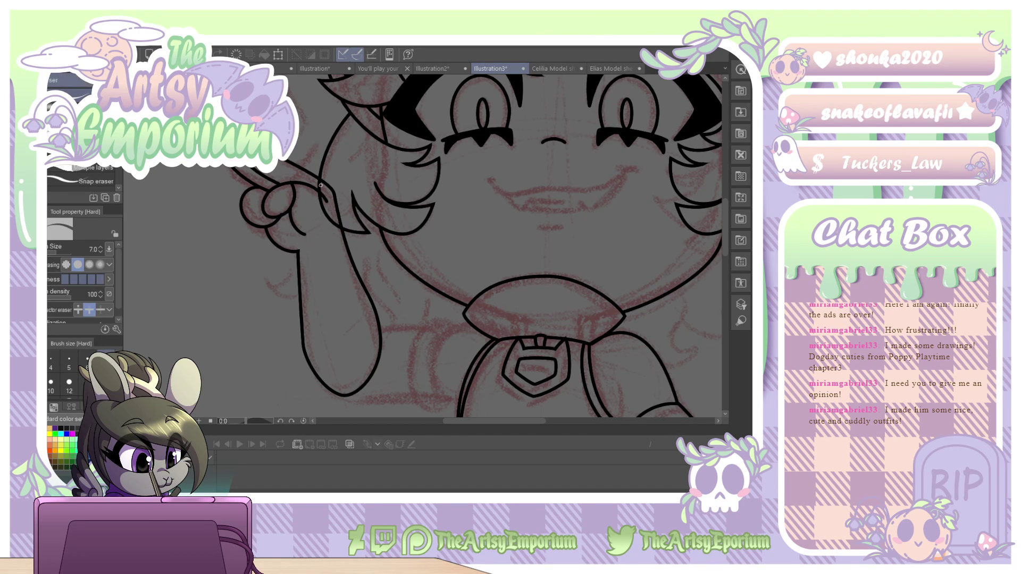
left_click_drag(327, 214, 327, 230)
Adjust the inner curve of the first curled finger on the raised hand by extending its upper handle.
key("o")
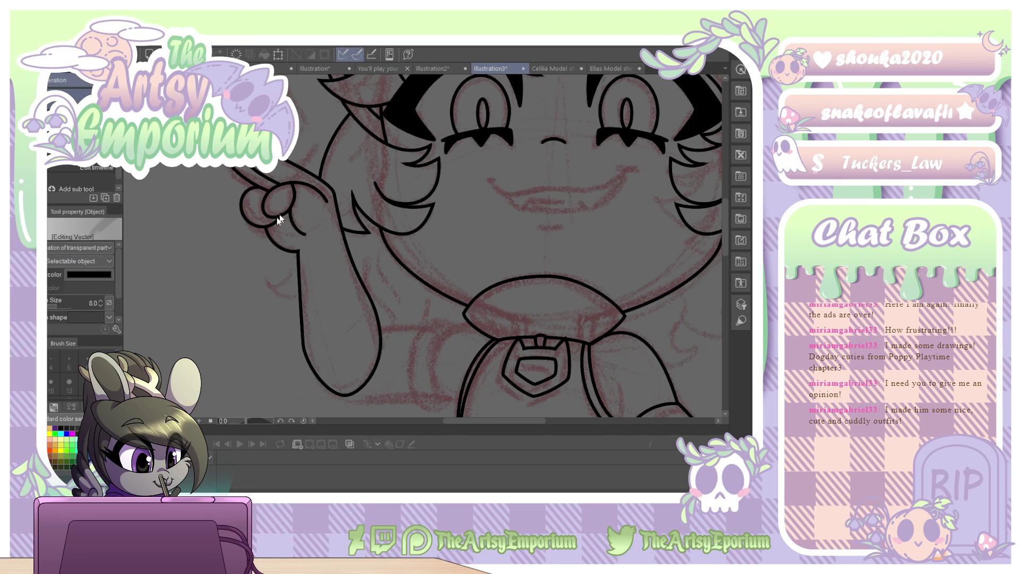
left_click(279, 216)
left_click(292, 197)
left_click_drag(293, 171, 294, 166)
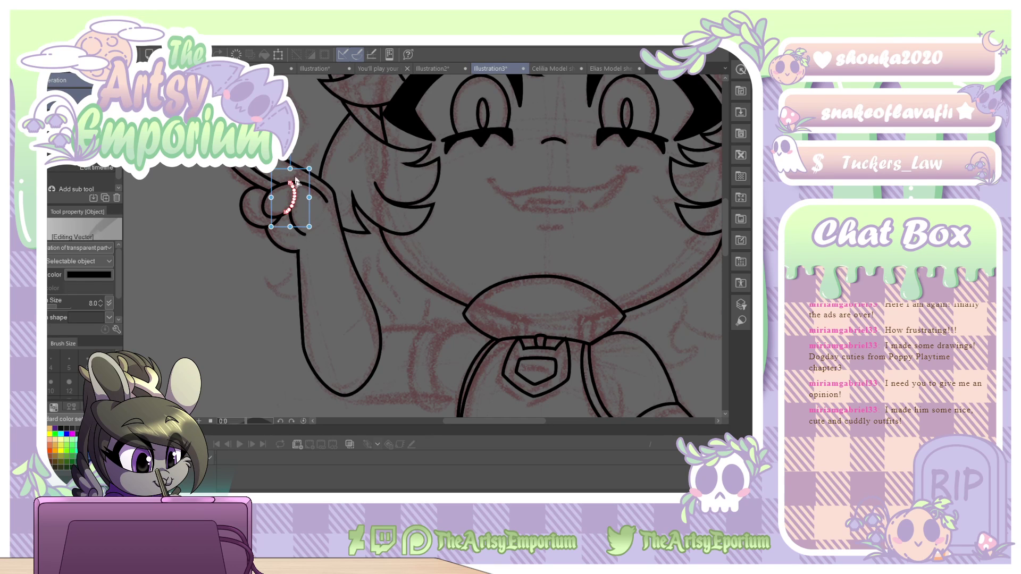
left_click(300, 203)
Move the control point at the base of the raised forearm's outline slightly upward.
left_click(340, 396)
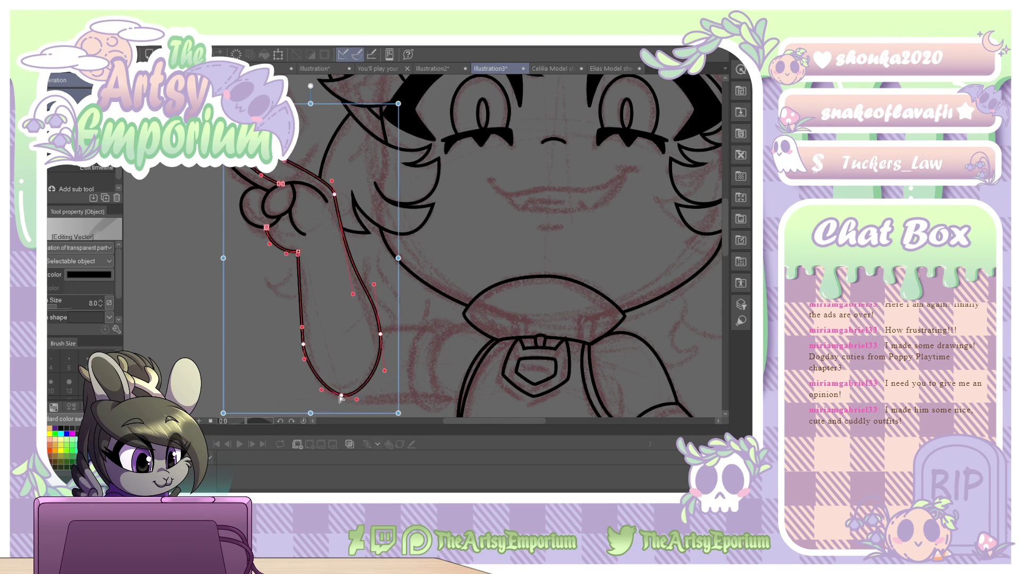
left_click_drag(341, 396, 339, 391)
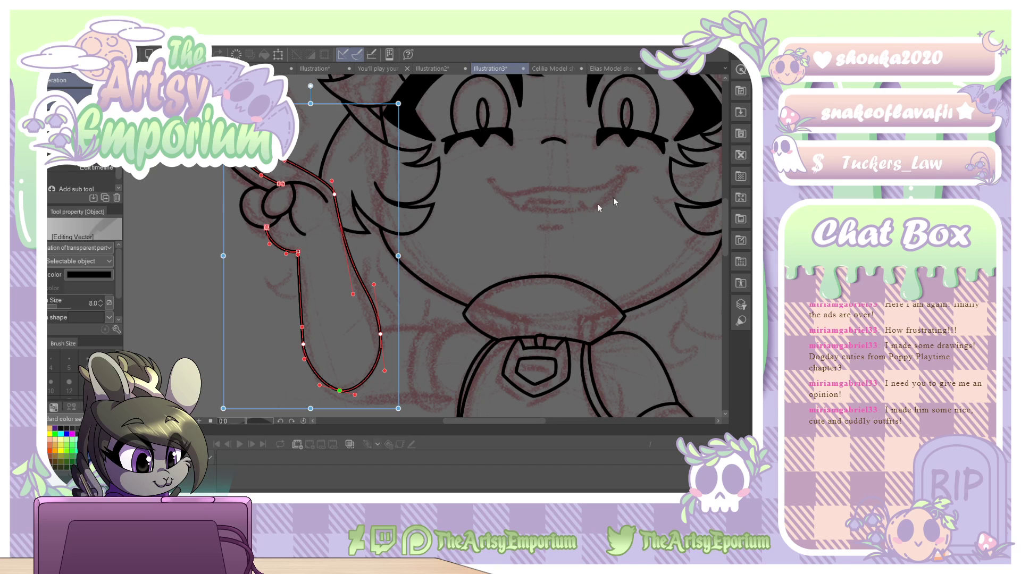
key("ctrl+minus")
key("ctrl+minus")
key("ctrl+minus")
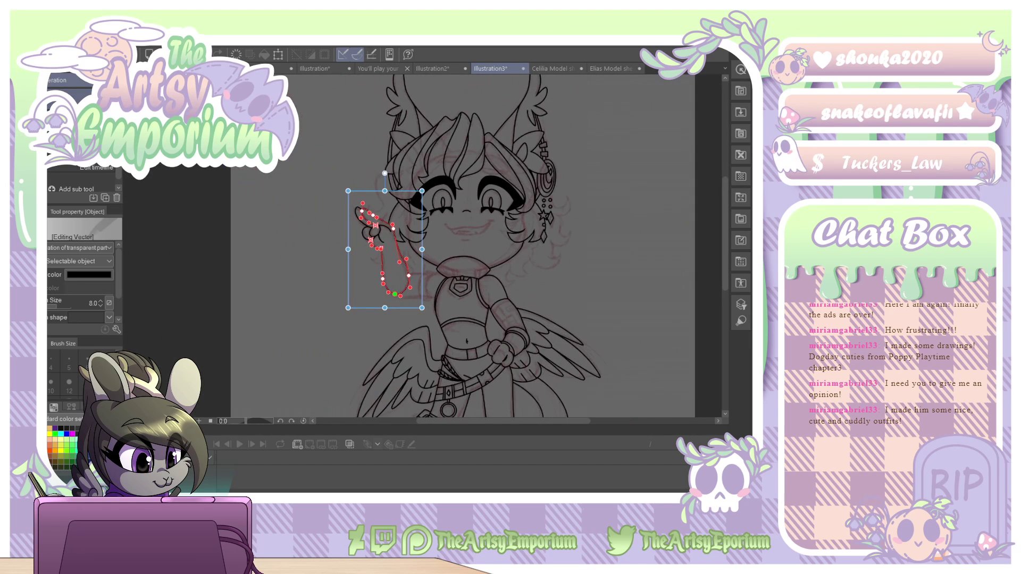
key("ctrl+plus")
key("ctrl+plus")
key("ctrl+plus")
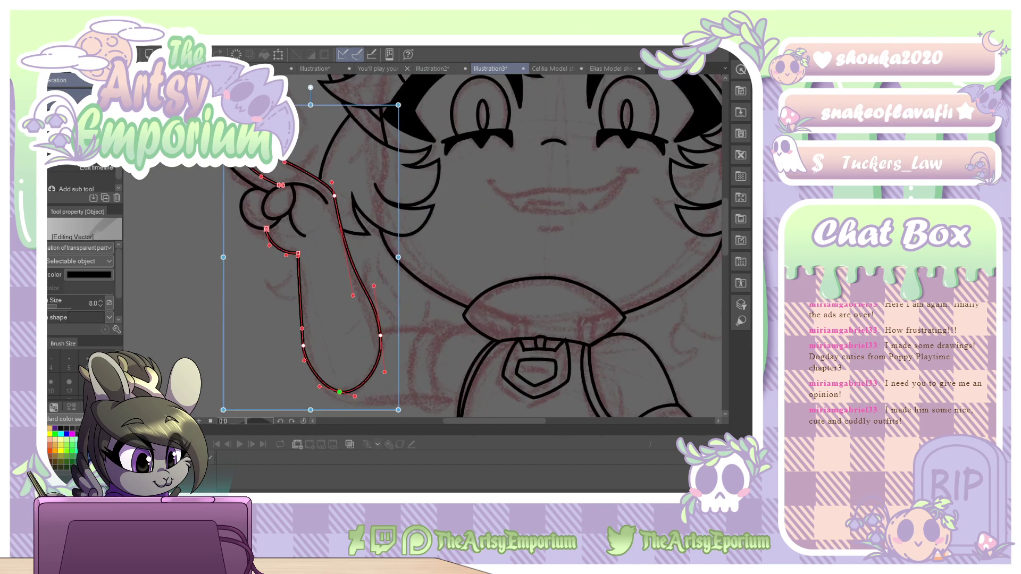
Pull in the elbow handle of the raised forearm's outline to tighten its rounded end.
left_click_drag(425, 319, 398, 234)
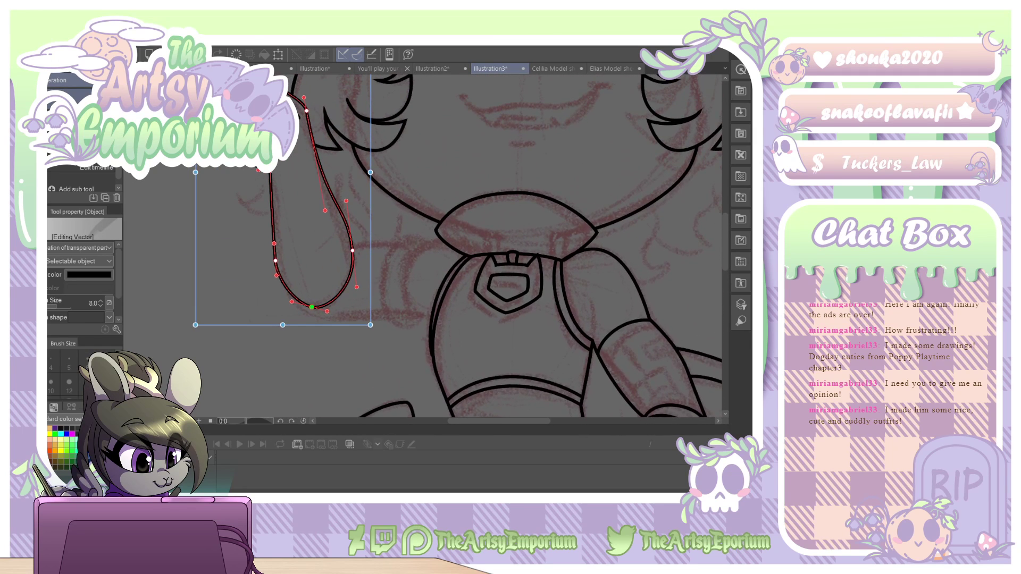
left_click_drag(532, 246, 503, 172)
key("p")
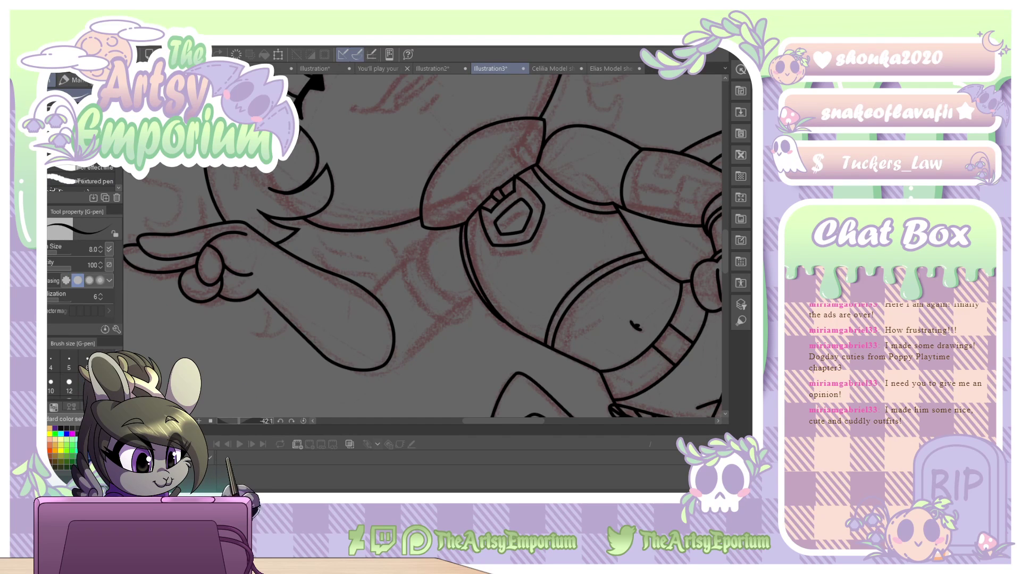
key("o")
left_click(390, 312)
mouse_move(401, 324)
left_mouse_down()
mouse_move(398, 311)
mouse_move(389, 326)
left_mouse_up()
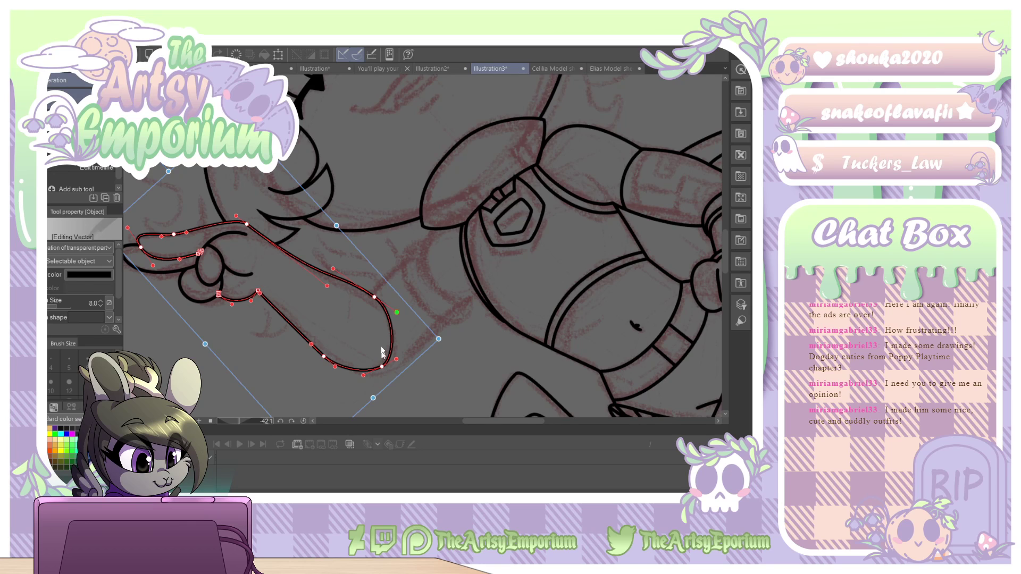
Draw one angular multi-point line from the collar through both sleeve cuff edges and around the upper arm to the elbow and back.
key("p")
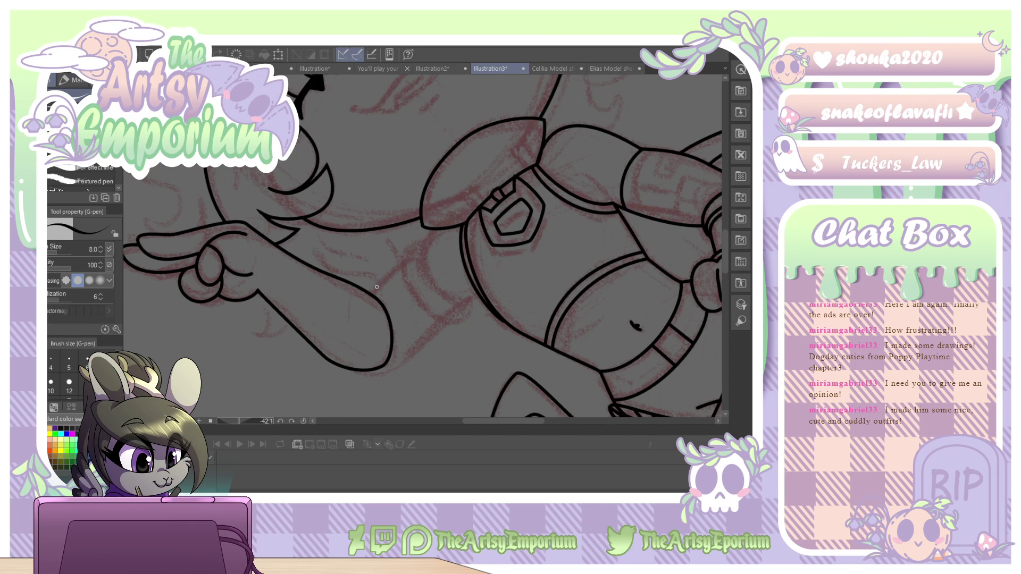
key("u")
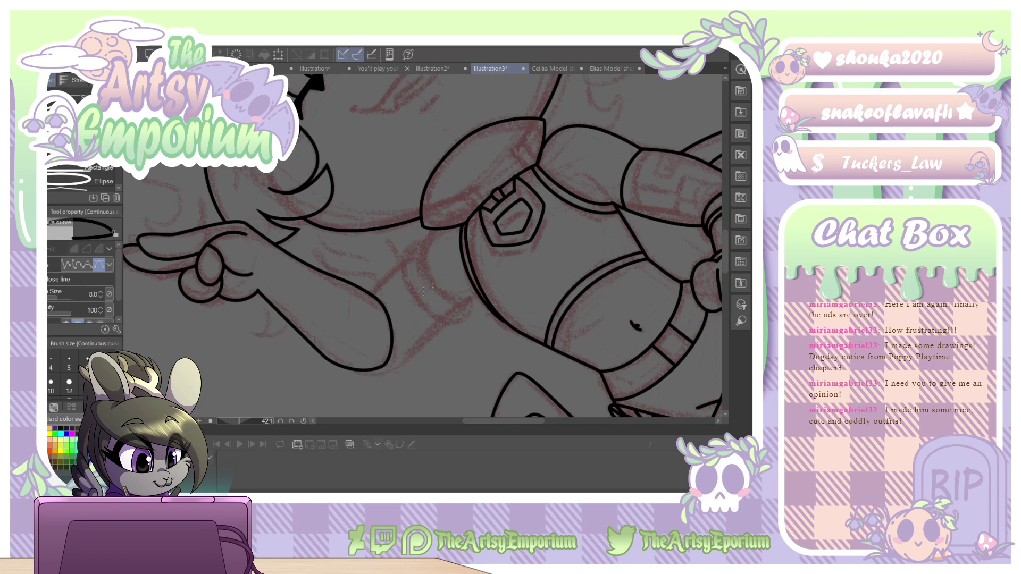
left_click(454, 210)
left_click(479, 297)
left_click(426, 242)
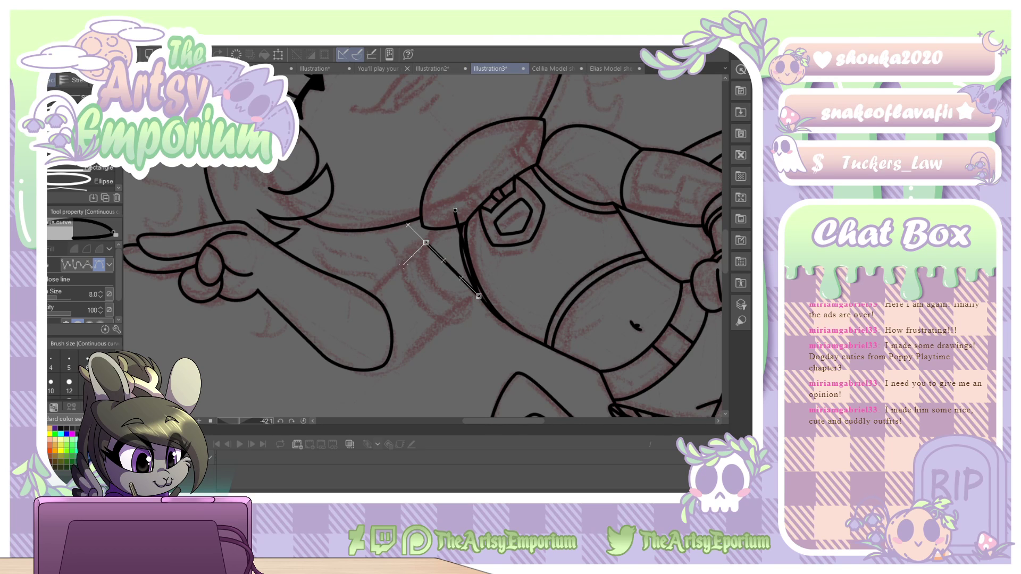
left_click(405, 264)
left_click(362, 297)
left_click(384, 366)
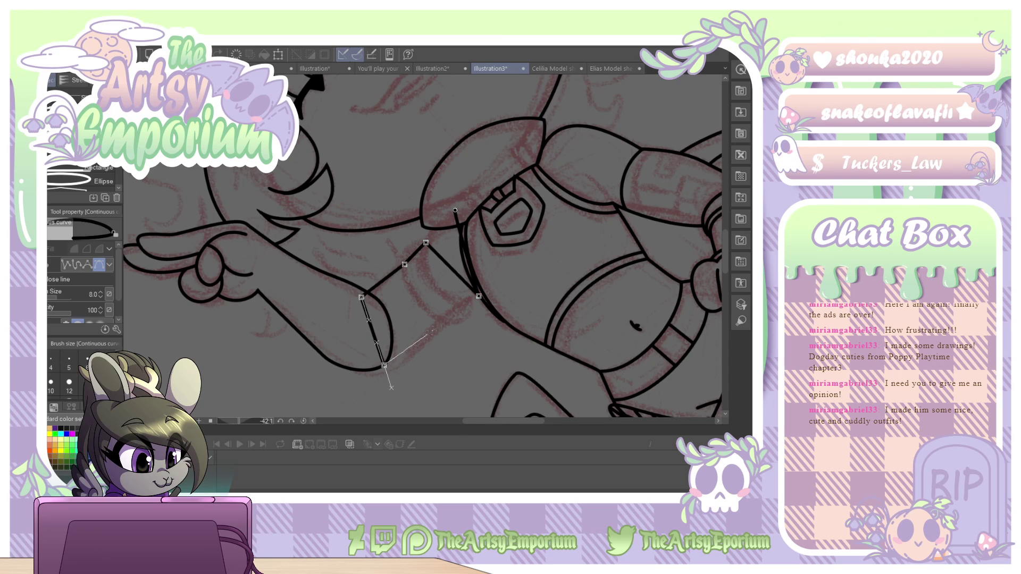
left_click(448, 323)
key("Return")
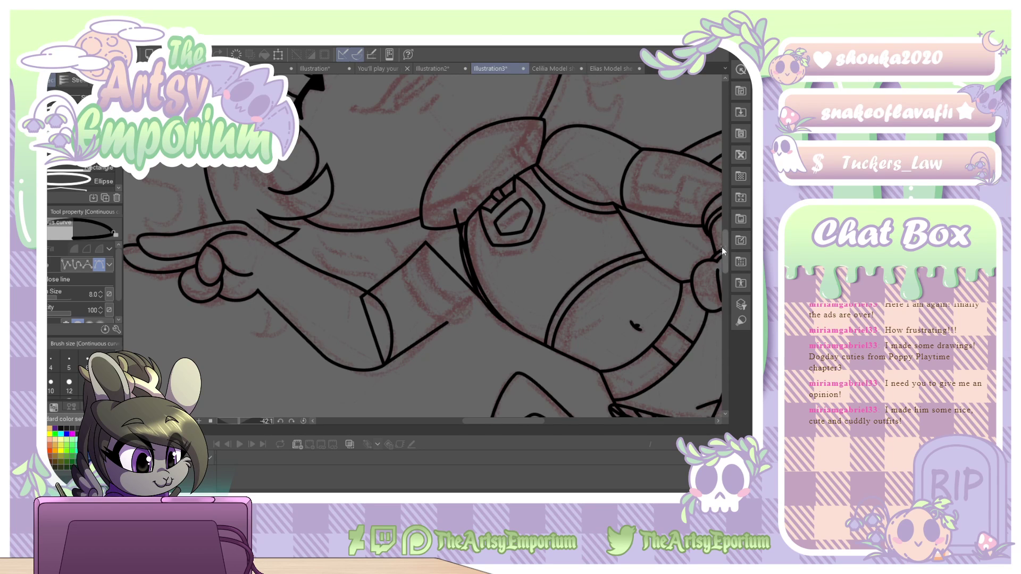
Bend the outer edge of the sleeve cuff into a rounded arc and adjust its handles to match the sketch.
key("o")
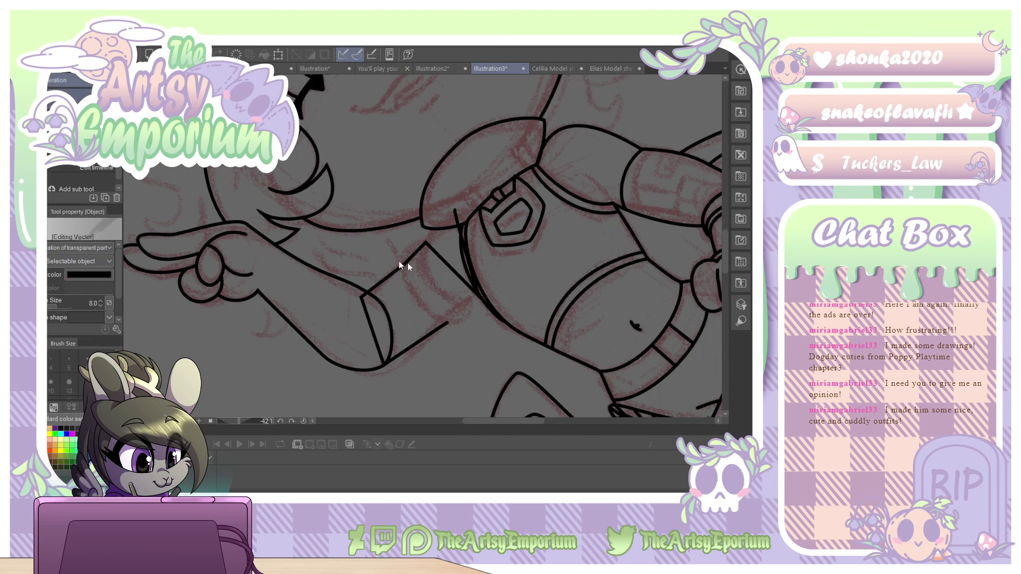
left_click(447, 267)
left_click_drag(443, 263, 381, 252)
left_click_drag(453, 290, 463, 354)
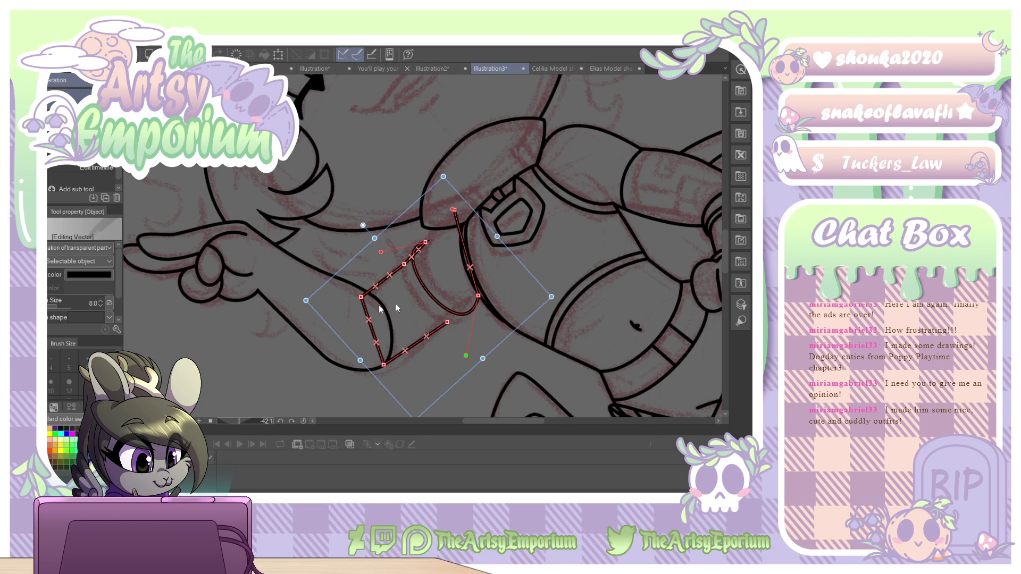
key("y")
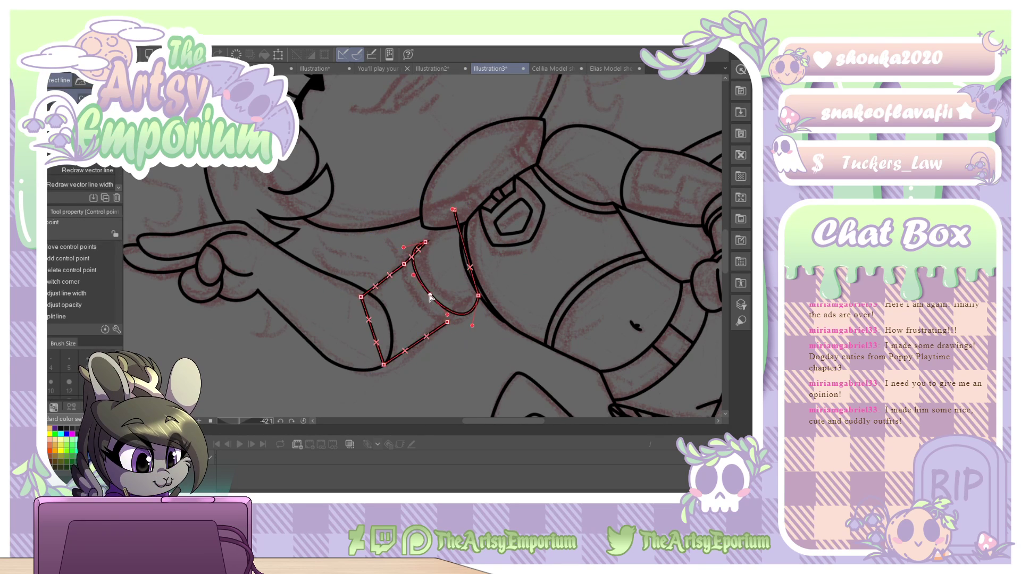
left_click_drag(428, 295, 419, 304)
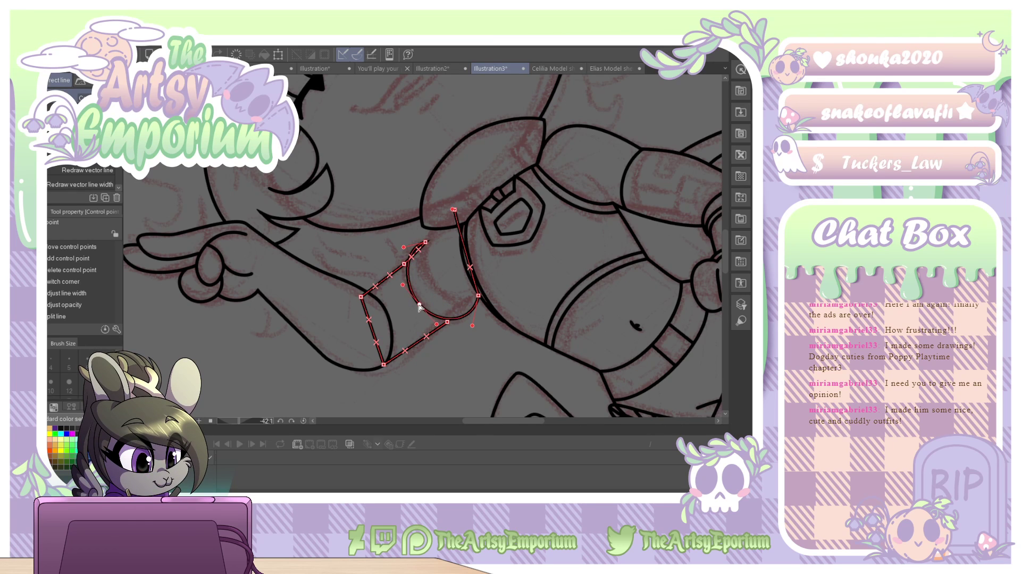
left_click_drag(405, 251, 391, 238)
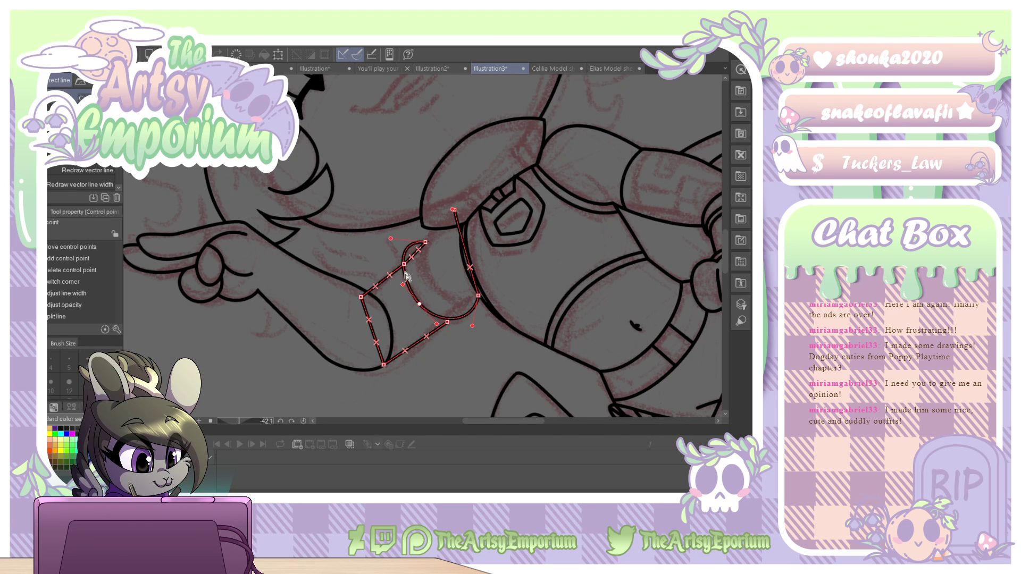
left_click_drag(406, 280, 396, 282)
left_click_drag(472, 325, 474, 337)
Bow the inner edge of the sleeve cuff parallel to the outer one and curve its shoulder end under the collar.
left_click_drag(478, 294, 424, 328)
left_click_drag(453, 210, 389, 223)
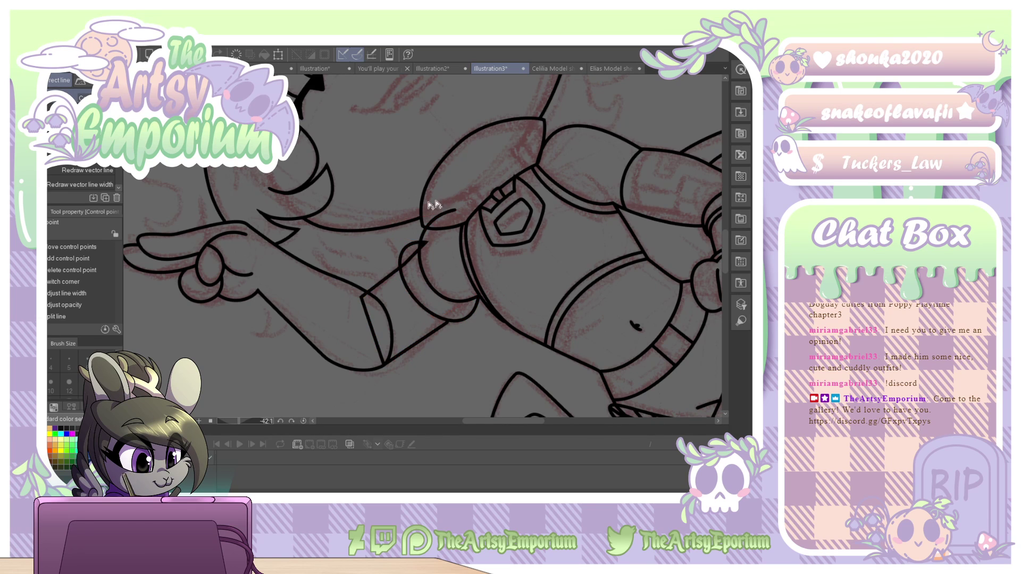
left_click_drag(450, 211, 447, 214)
Fit the lower arm line's end to the cuff and bow the upper arm's two outlines slightly outward.
left_click_drag(473, 336, 451, 325)
left_click_drag(407, 349, 408, 353)
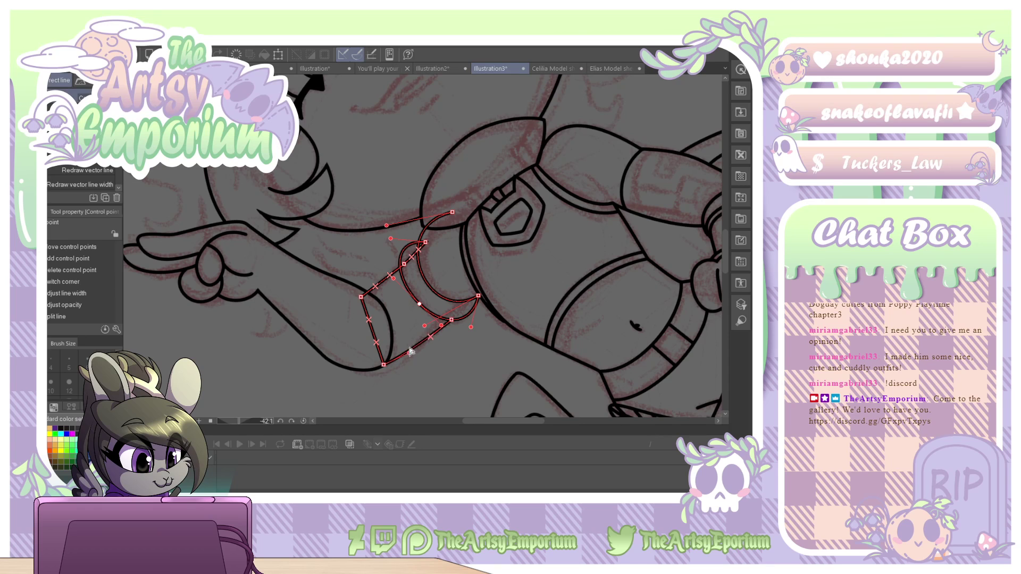
mouse_move(375, 287)
left_mouse_down()
mouse_move(383, 280)
mouse_move(362, 297)
left_mouse_up()
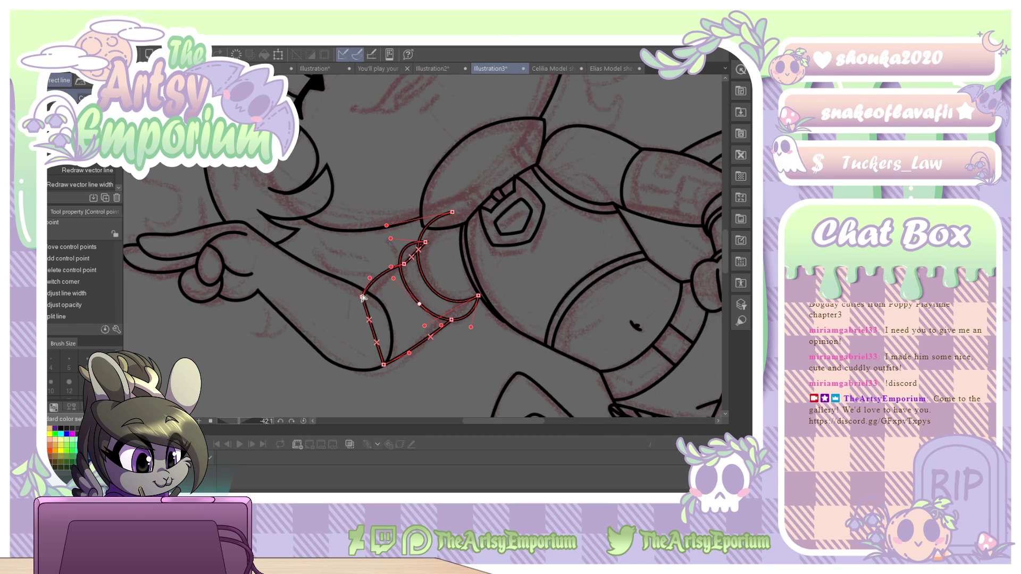
left_click_drag(404, 265, 403, 266)
Erase the line crossing the inside of the elbow and the shoulder line's excess inside the collar.
key("e")
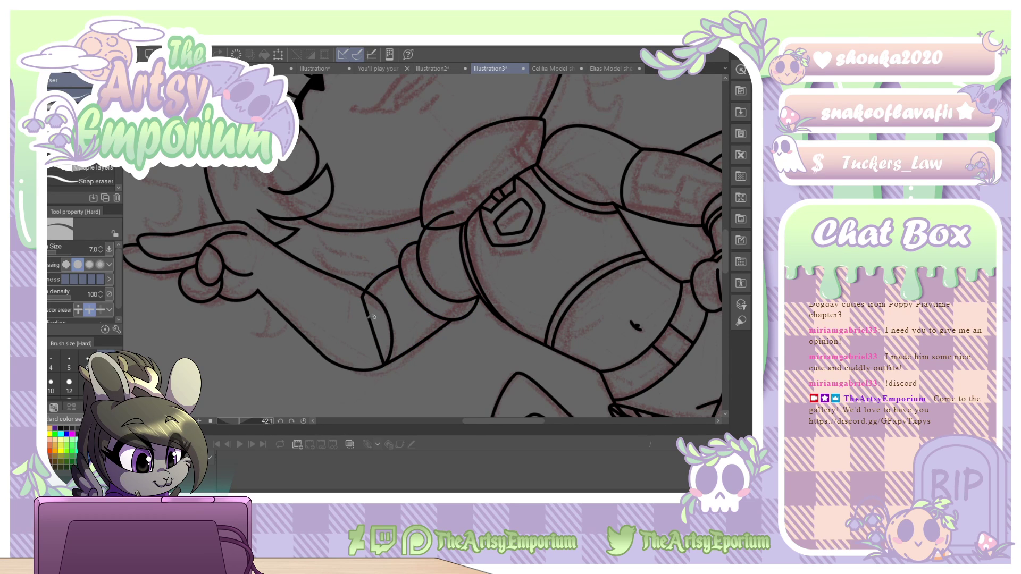
left_click_drag(374, 317, 370, 302)
left_click(431, 221)
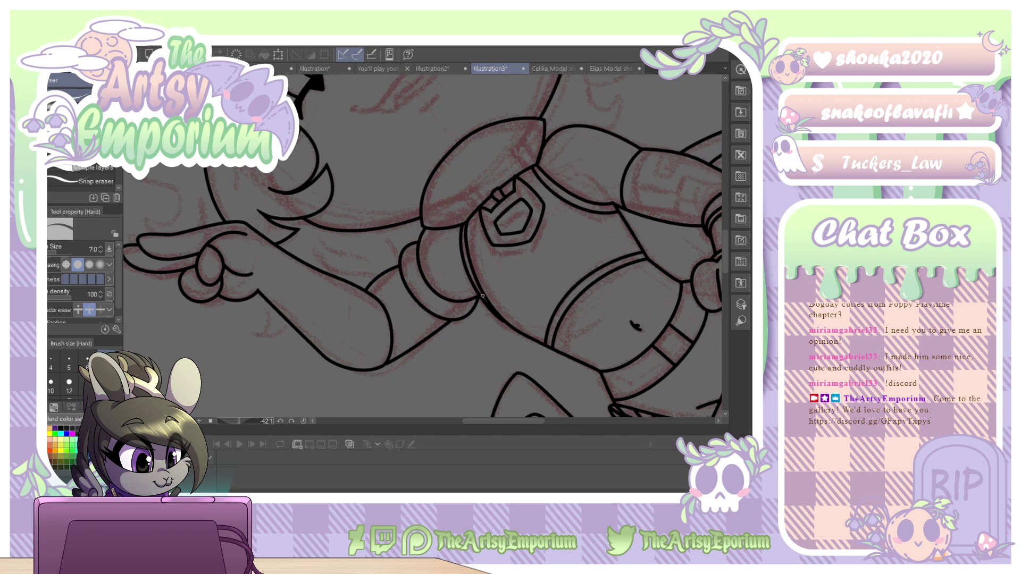
Refine the sleeve cuff's outer arc by adjusting its upper and lower corner points and the handle beneath it.
left_click_drag(535, 287, 457, 361)
key("o")
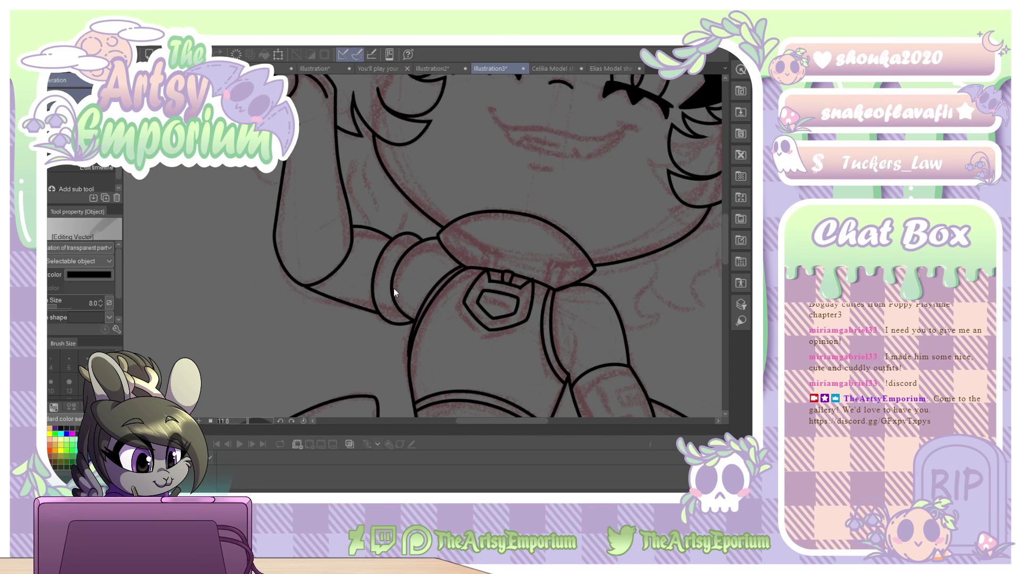
left_click(396, 293)
left_click_drag(370, 301, 378, 308)
left_click_drag(398, 239, 399, 234)
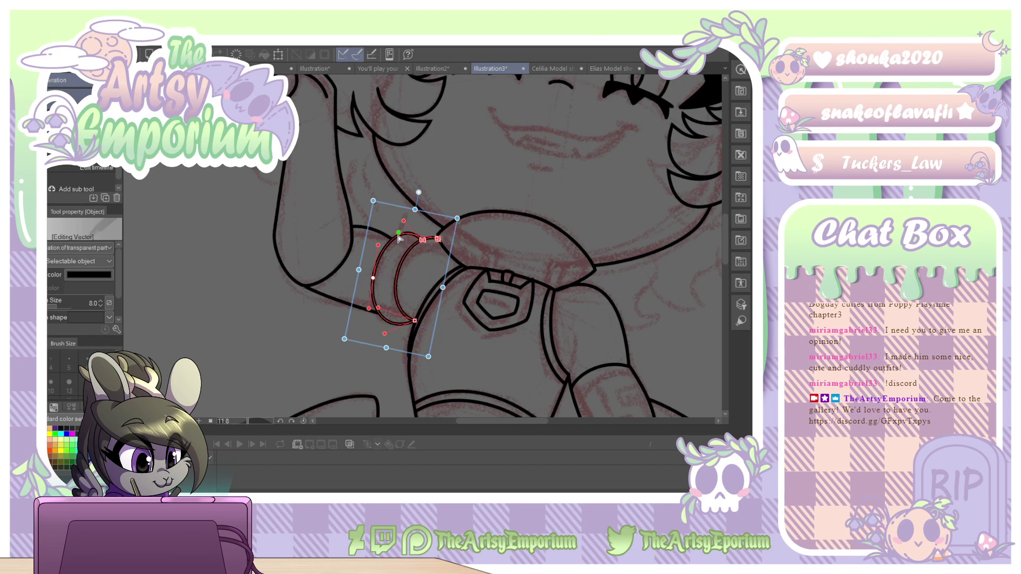
left_click(488, 238)
left_click(408, 326)
left_click_drag(382, 311, 381, 318)
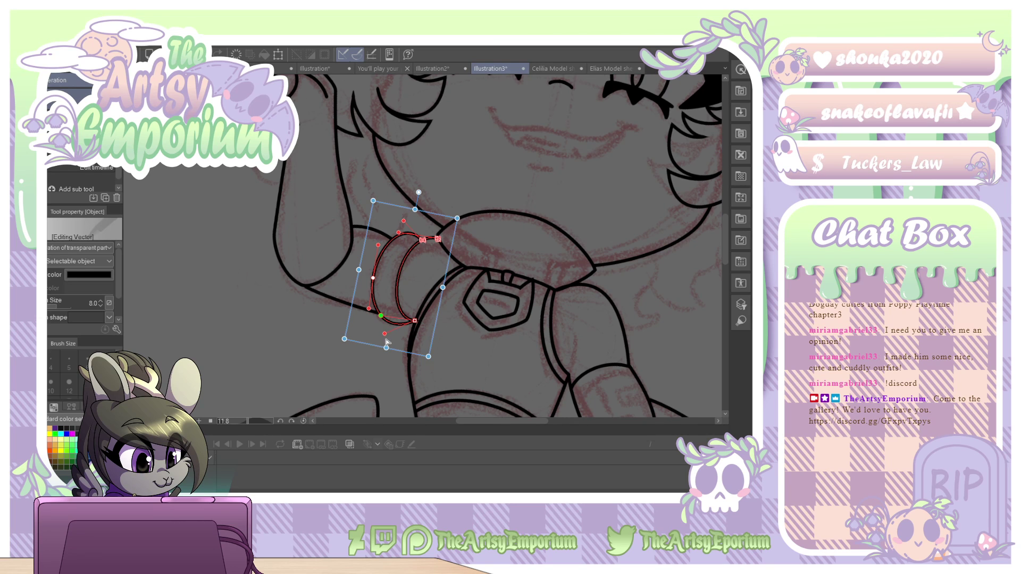
left_click(382, 334)
mouse_move(386, 336)
left_mouse_down()
mouse_move(413, 321)
mouse_move(387, 336)
left_mouse_up()
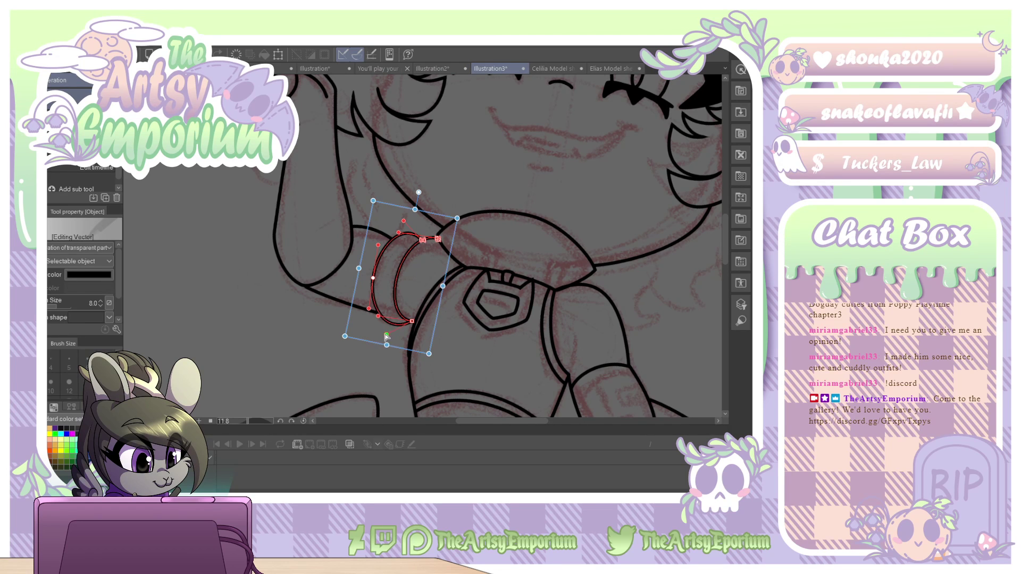
left_click(437, 286)
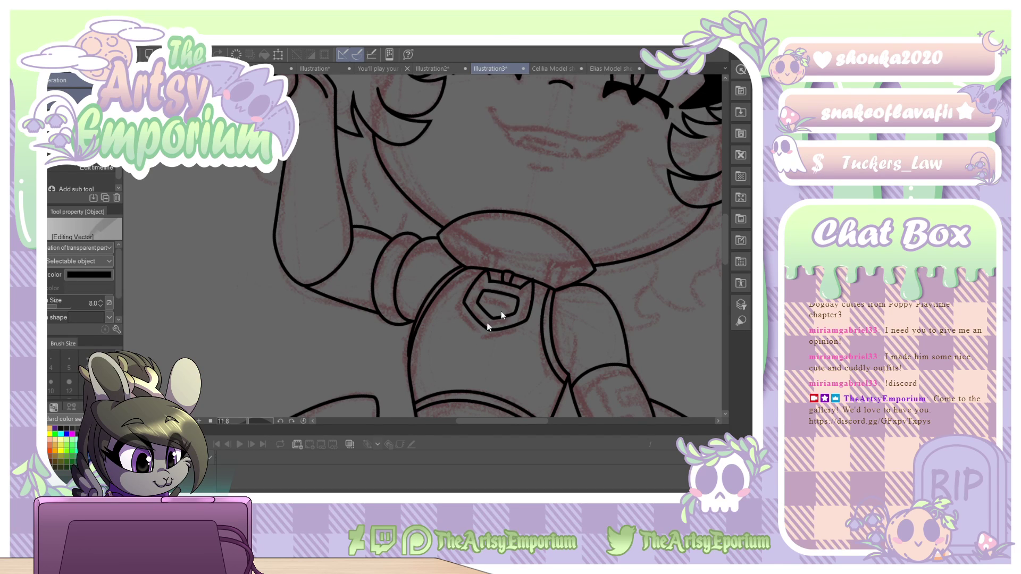
key("ctrl+minus")
key("ctrl+minus")
key("ctrl+minus")
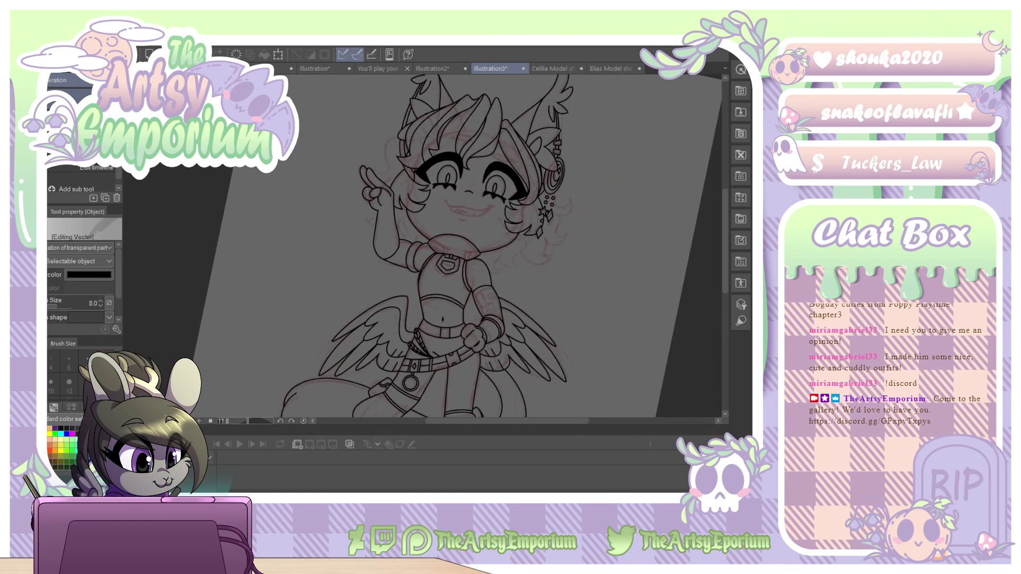
key("ctrl+@")
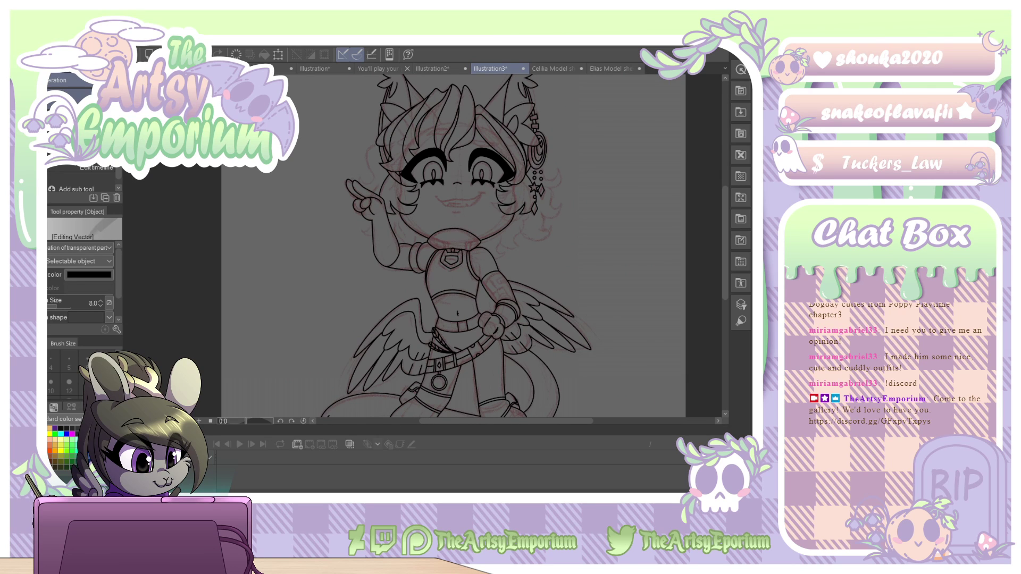
scroll(430, 248, "up", 5)
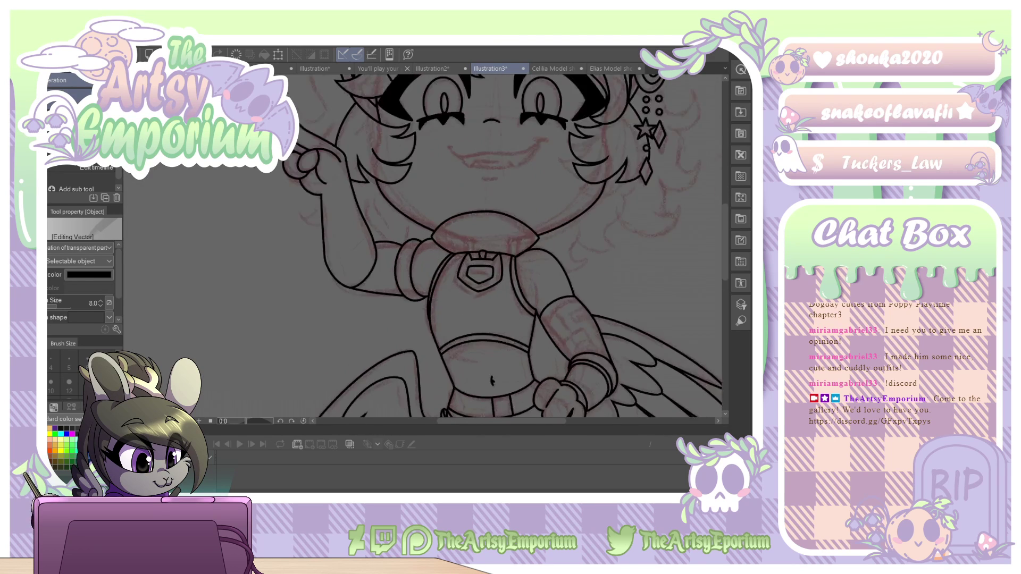
Trim the forearm line crossing the elbow using a short temporary G-pen stroke as the cut mark, and delete that mark.
key("p")
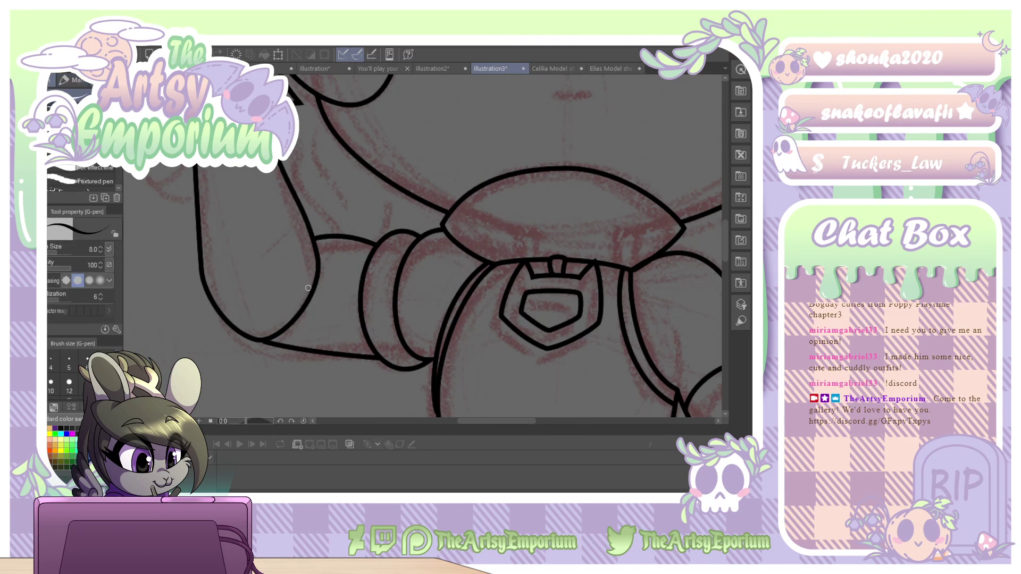
left_click_drag(308, 288, 317, 289)
key("o")
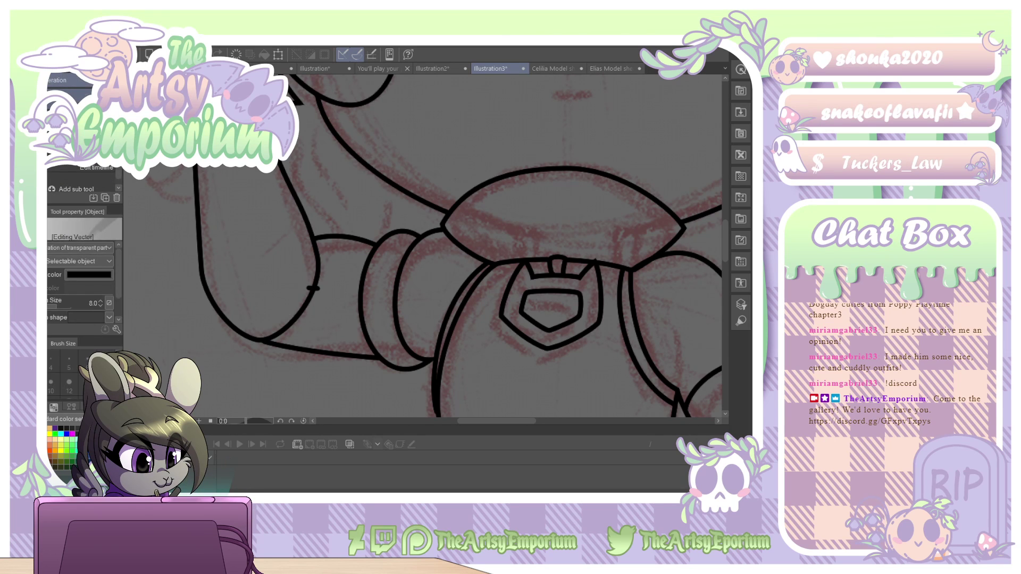
key("p")
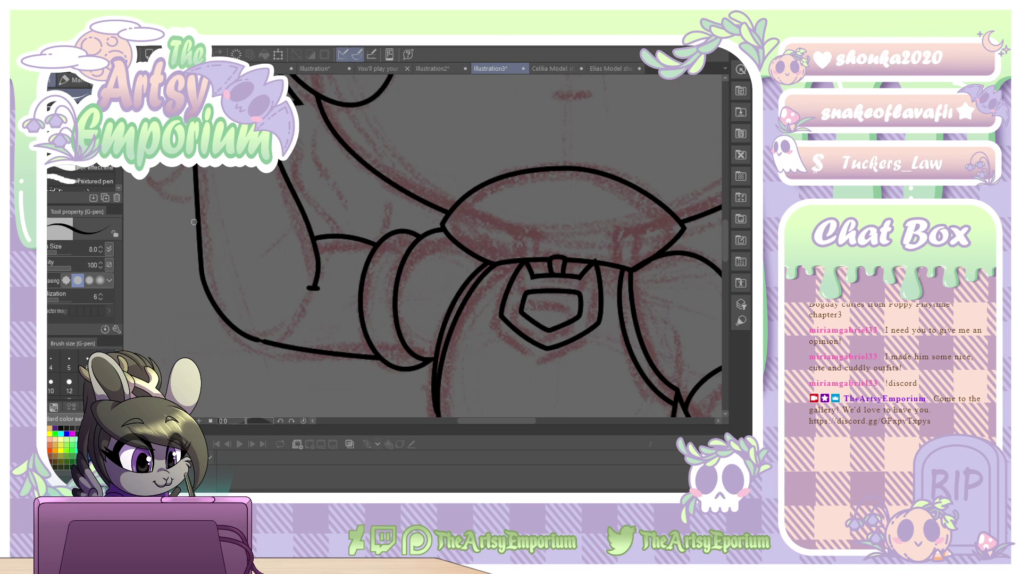
key("o")
left_click(312, 287)
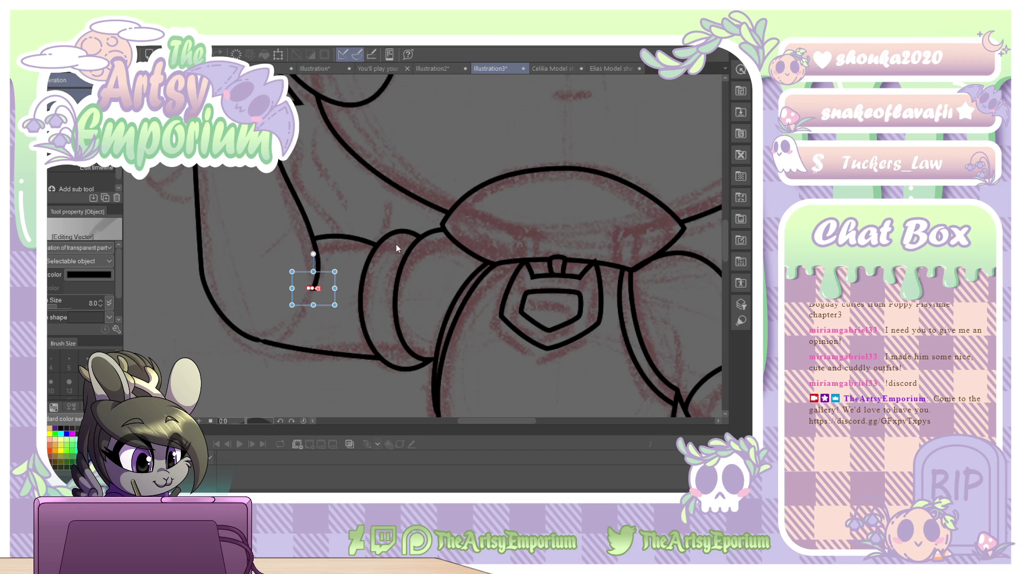
key("Delete")
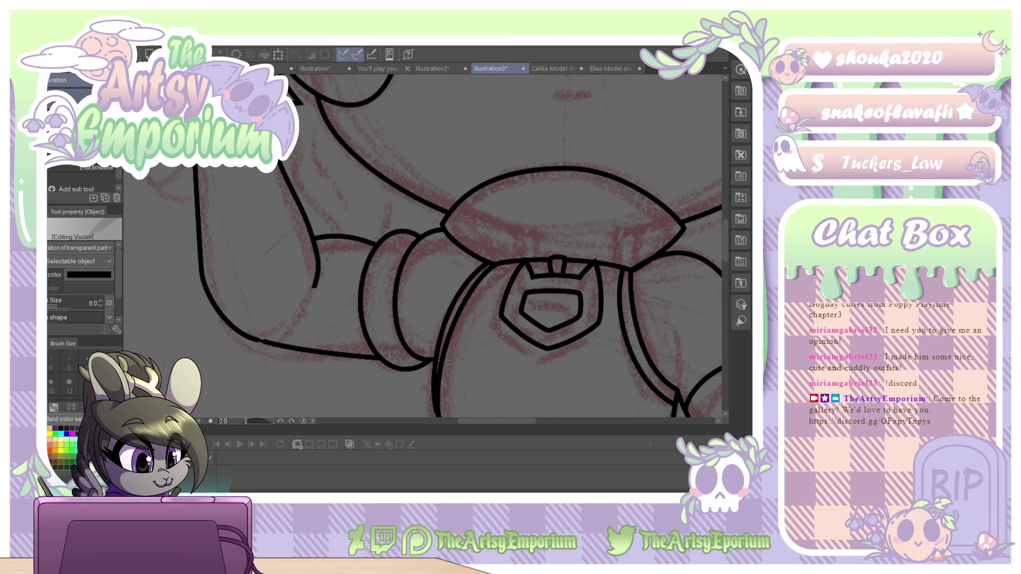
Ink over the gap in the raised arm's outer elbow outline and touch up the end of the inner elbow line.
left_click_drag(244, 421, 236, 420)
left_click_drag(724, 255, 724, 273)
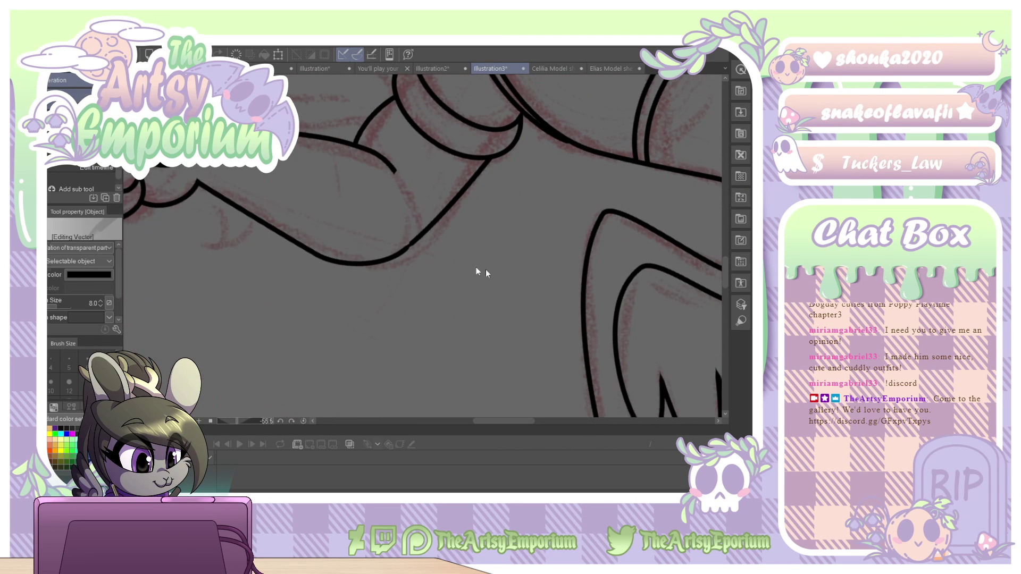
key("p")
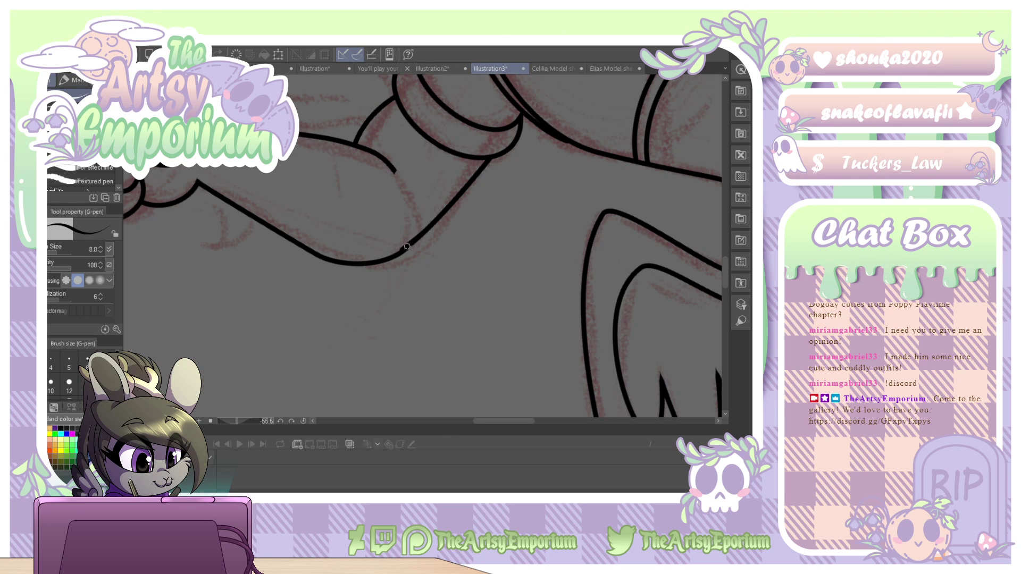
key("ctrl+z")
left_click_drag(402, 249, 422, 233)
left_click_drag(398, 179, 392, 167)
Draw the curly back hair on the raised arm's side as one continuous curve, from beside the bangs past the hand to the sleeve cuff.
key("ctrl+minus")
key("ctrl+minus")
key("ctrl+minus")
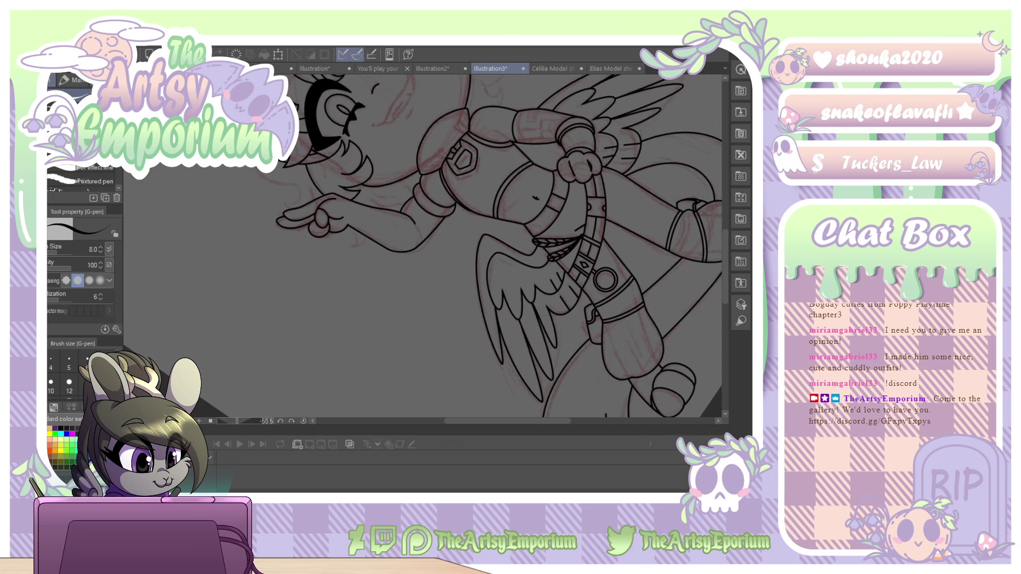
key("ctrl+at")
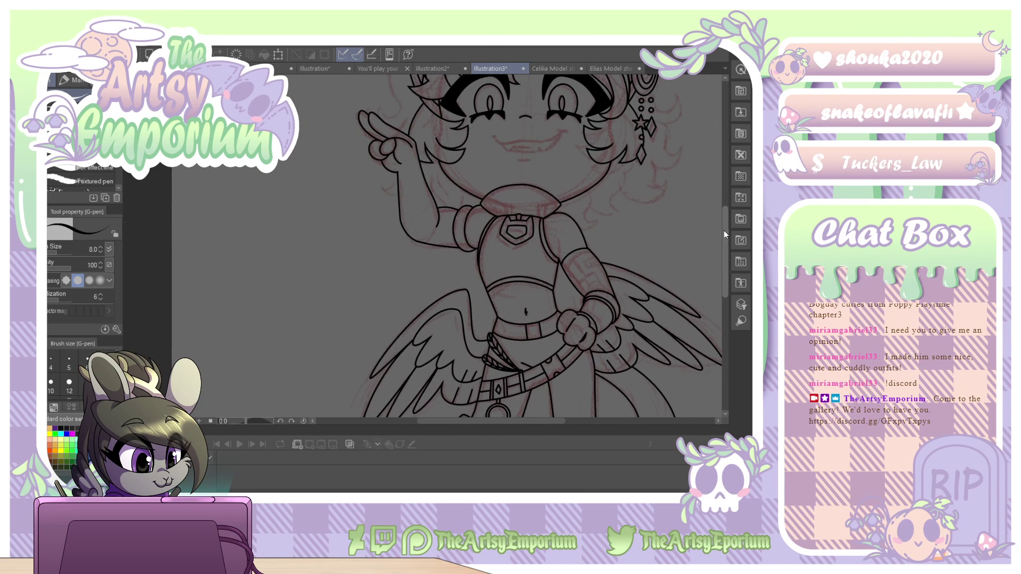
left_click_drag(724, 235, 726, 209)
left_click_drag(530, 422, 553, 422)
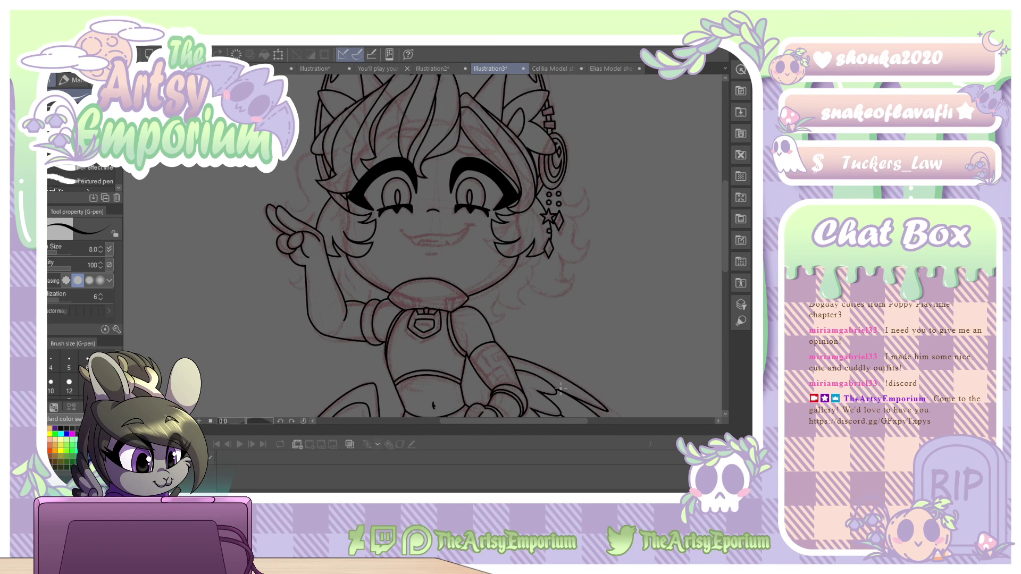
key("u")
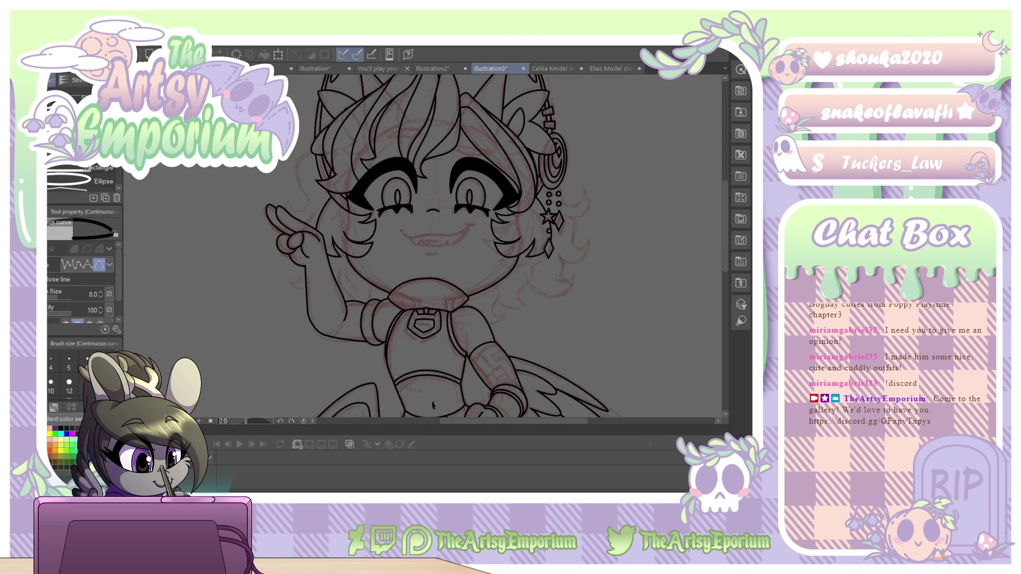
left_click_drag(312, 150, 298, 182)
left_click(309, 203)
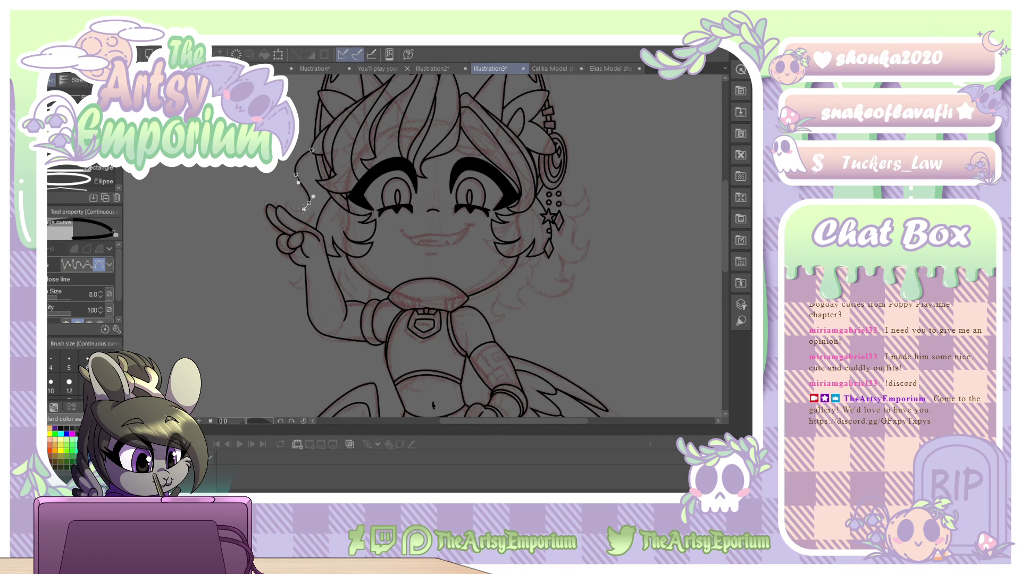
left_click(288, 202)
left_click_drag(286, 191, 306, 228)
left_click(308, 219)
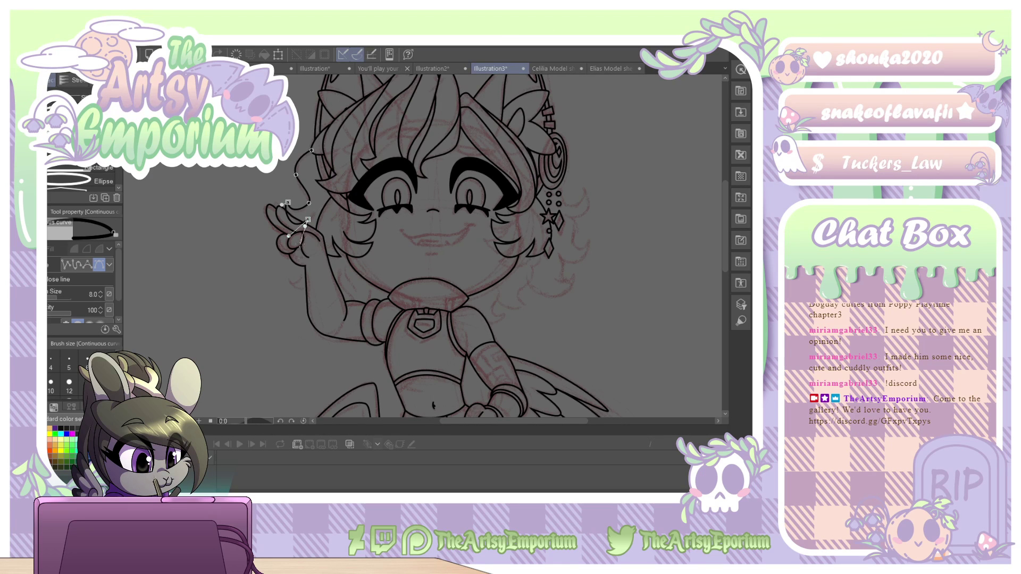
left_click(303, 270)
left_click(309, 283)
left_click_drag(269, 278, 370, 279)
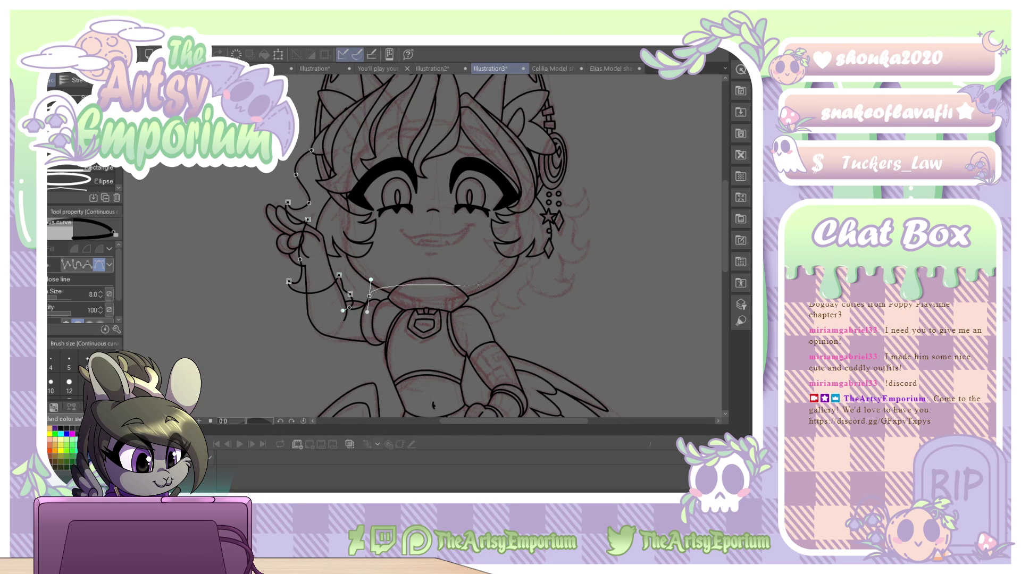
key("Return")
Adjust the points and handles of the hair curls behind the raised arm, and erase the hair line where it crosses the hand and arm.
key("o")
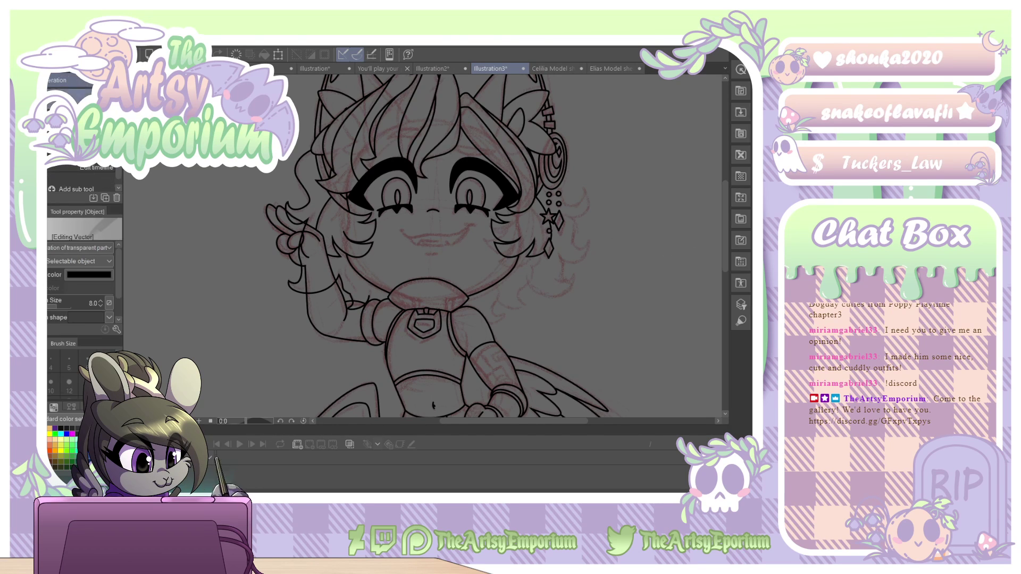
left_click(295, 272)
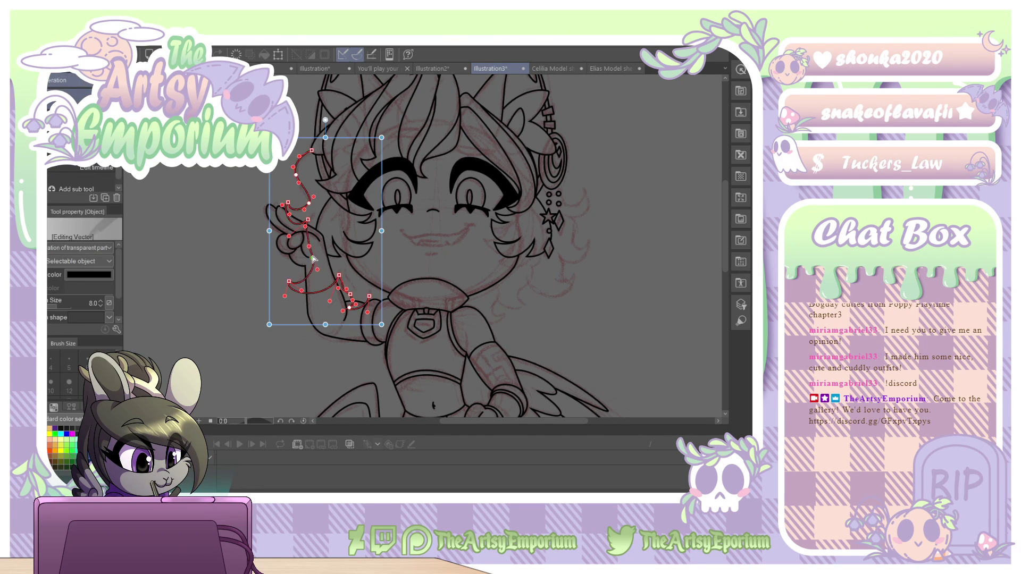
left_click_drag(289, 281, 287, 301)
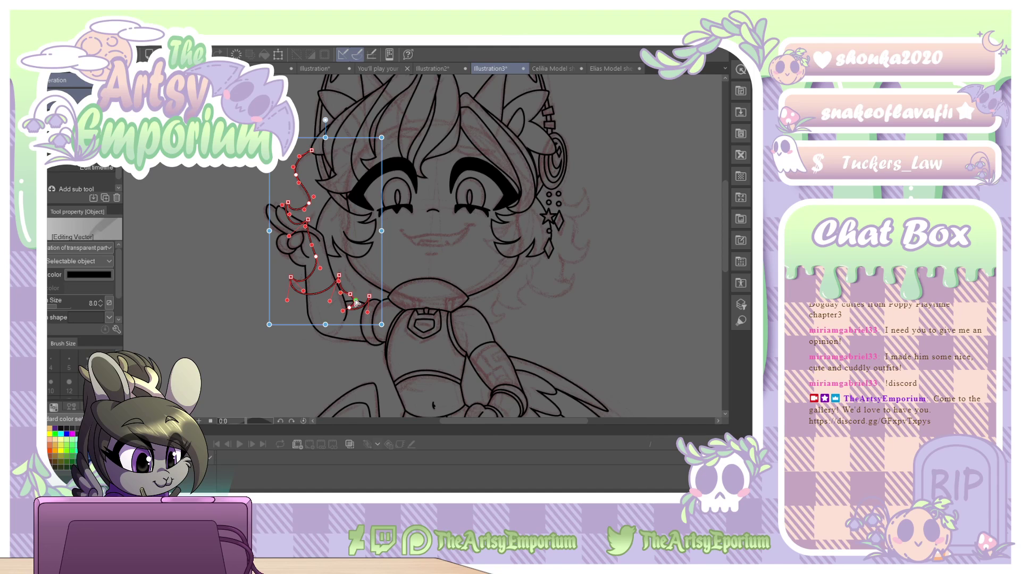
left_click_drag(353, 302, 373, 294)
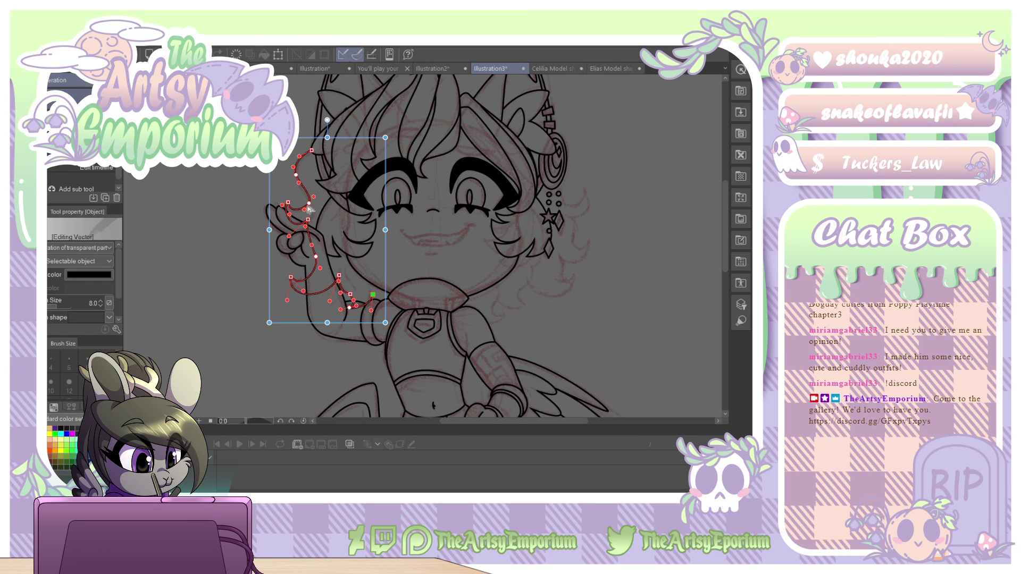
left_click_drag(282, 205, 290, 234)
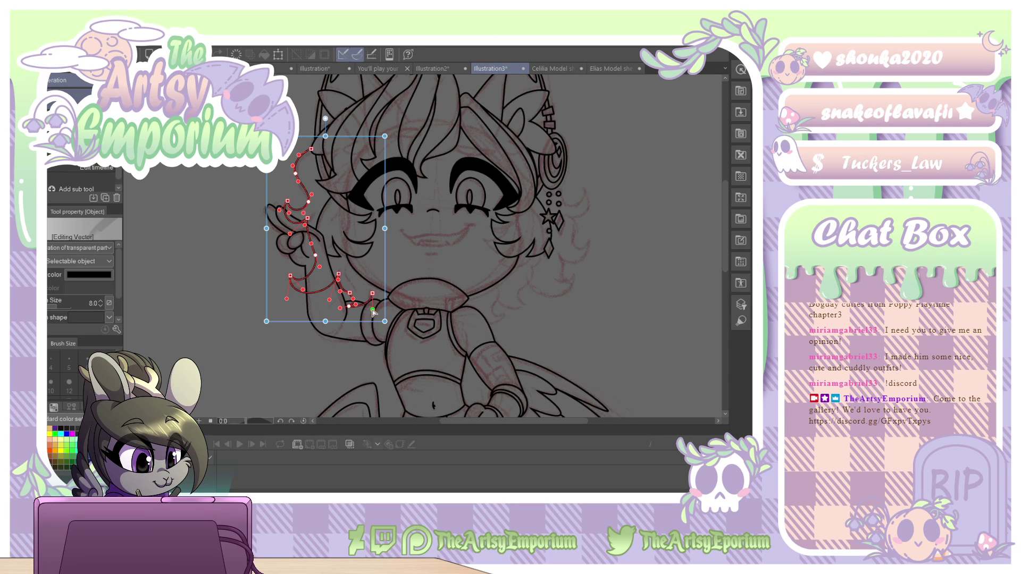
left_click_drag(373, 312, 366, 314)
left_click_drag(287, 299, 287, 304)
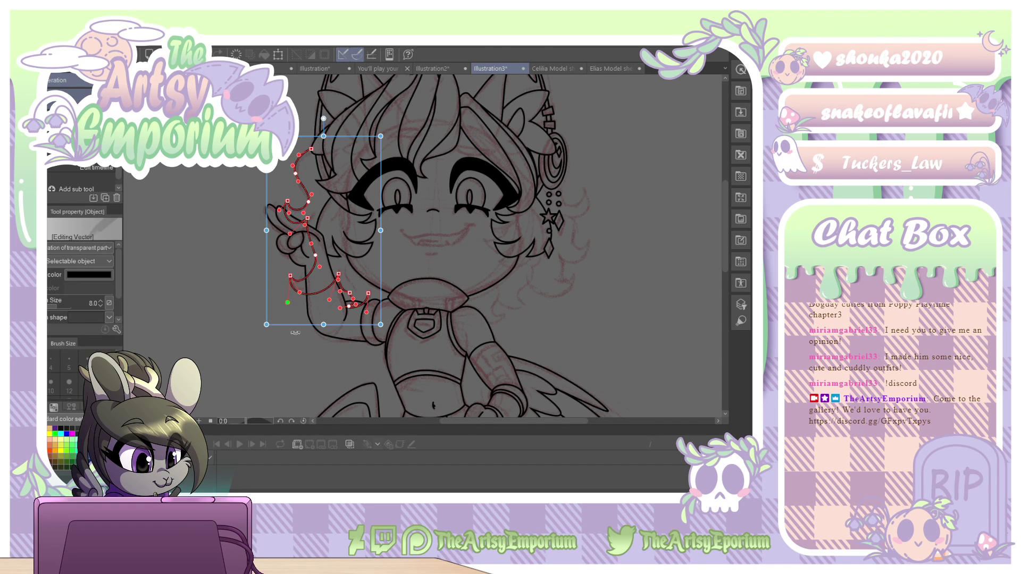
left_click(297, 352)
key("e")
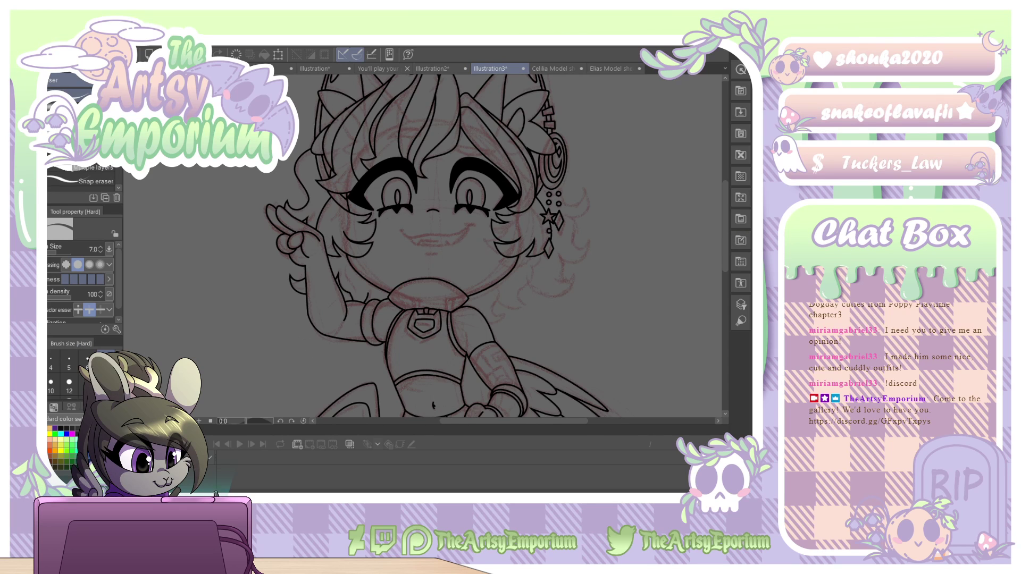
Draw the back-hair curls on the earring side as one continuous curve, from beside the earring down to the large lower curl.
key("u")
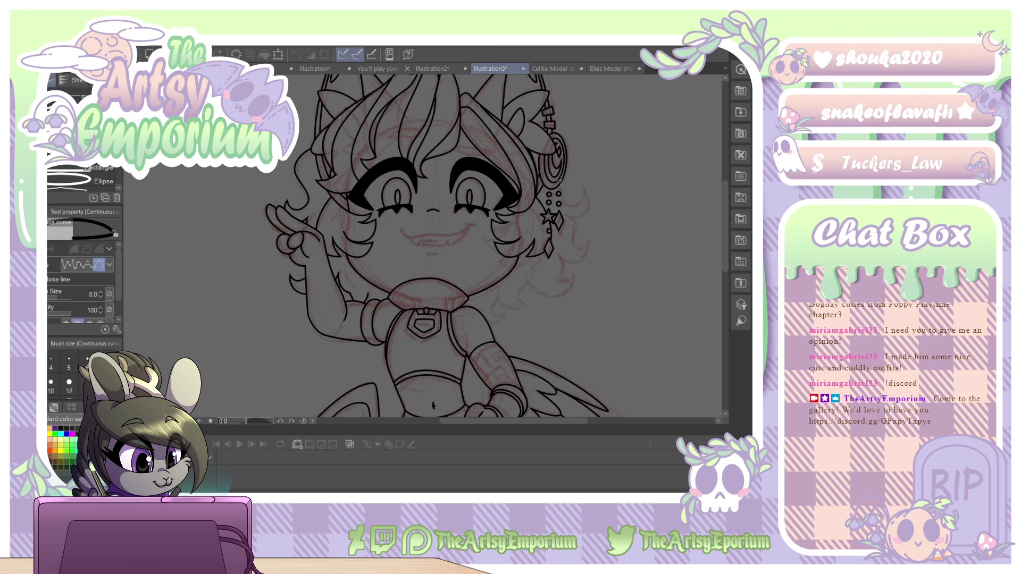
left_click(559, 181)
left_click_drag(583, 195, 585, 177)
left_click(585, 177)
left_click_drag(573, 218, 550, 218)
left_click(563, 251)
left_click_drag(588, 243, 547, 249)
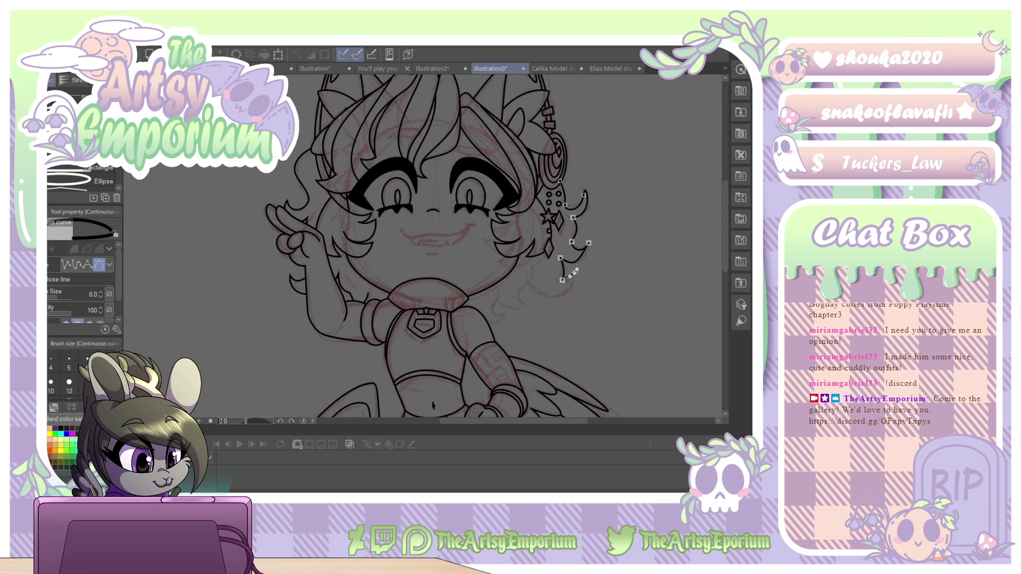
left_click(576, 271)
mouse_move(512, 279)
left_mouse_down()
mouse_move(508, 256)
mouse_move(512, 270)
left_mouse_up()
key("Return")
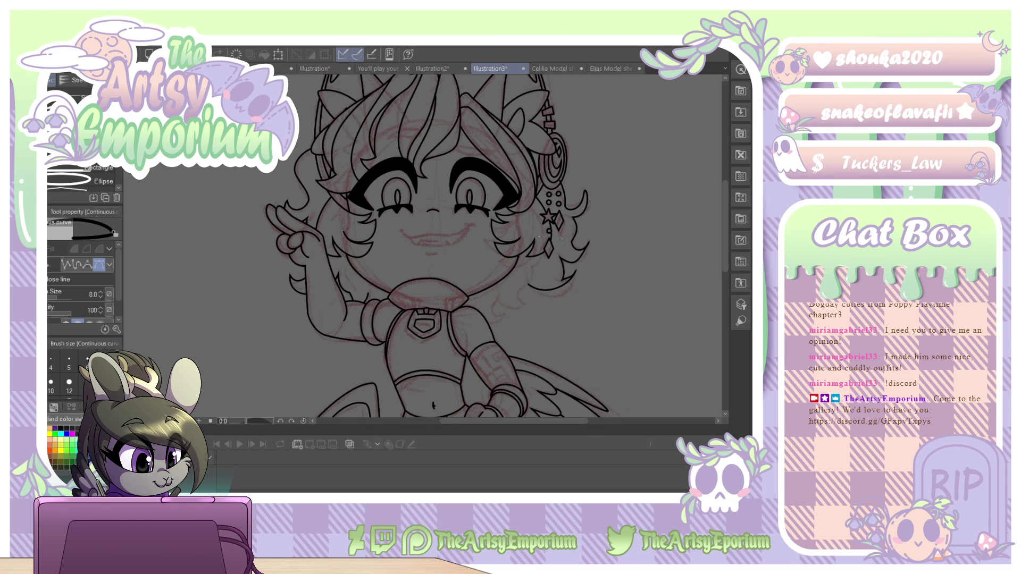
Refine the earring-side curls by adjusting the upper lock's points and handles and deepening the large lower curl over the sketch.
key("o")
left_click(584, 207)
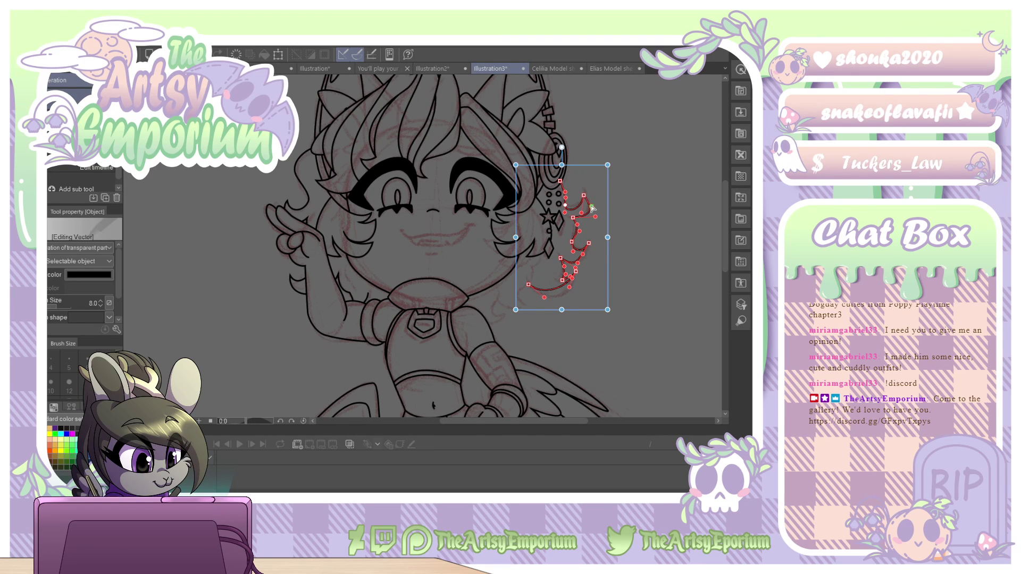
left_click(586, 200)
left_click(577, 212)
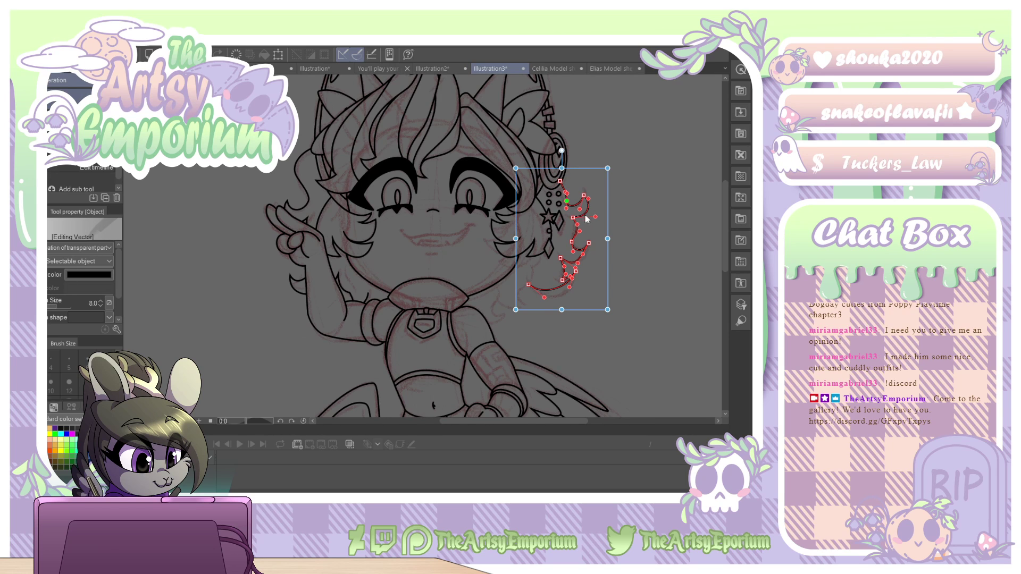
left_click_drag(595, 217, 589, 216)
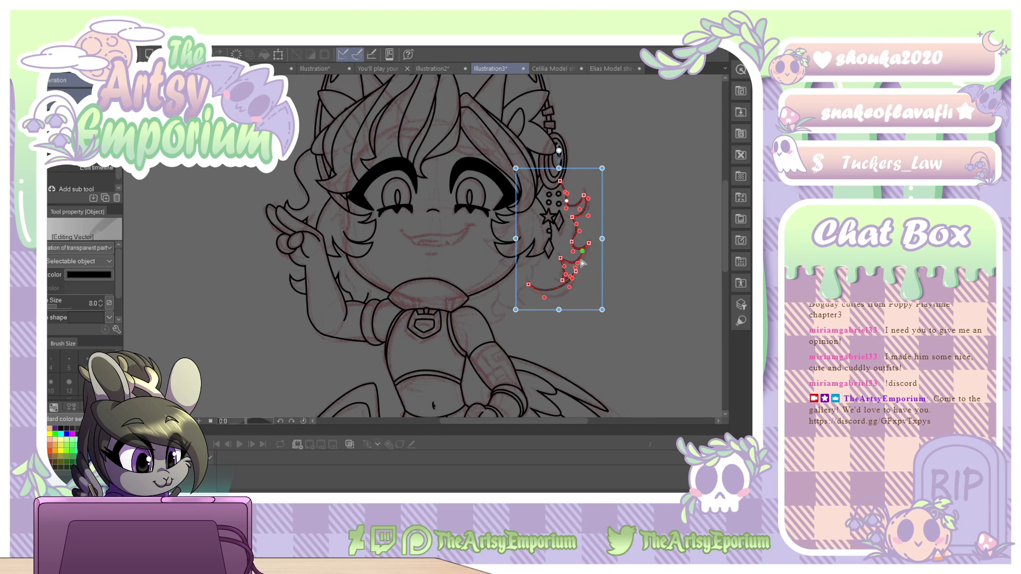
left_click_drag(581, 263, 528, 283)
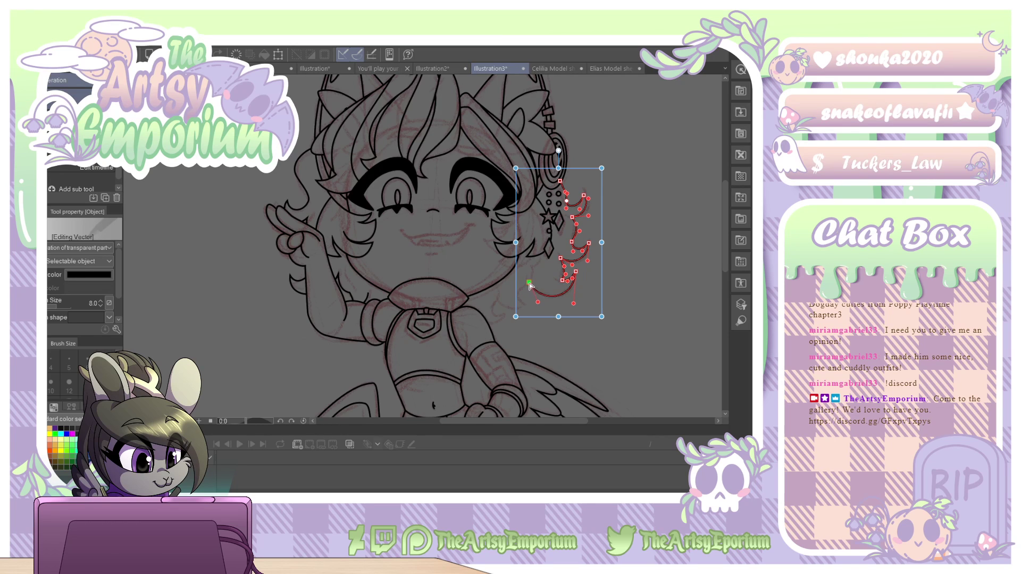
left_click(624, 256)
left_click(566, 193)
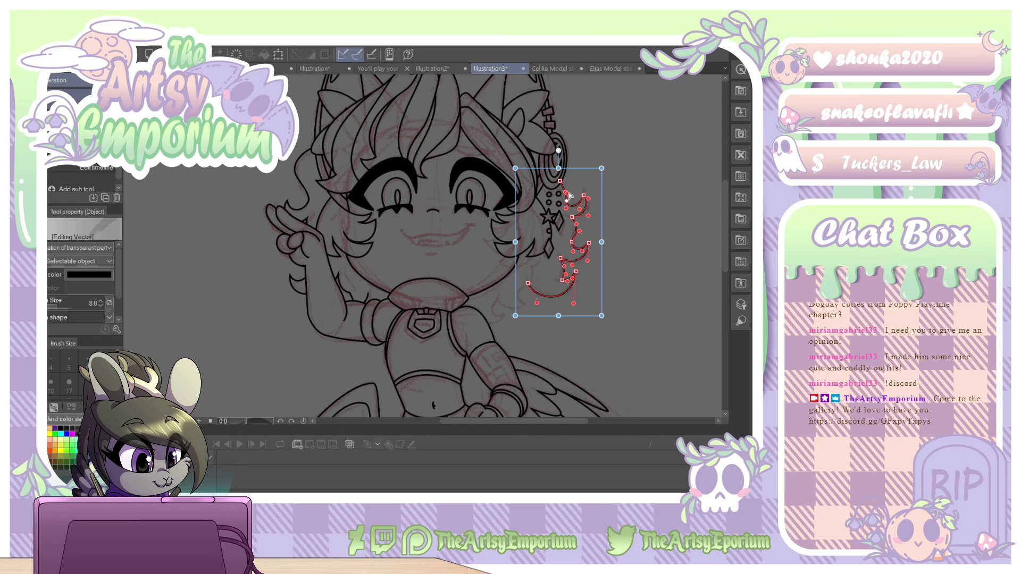
left_click(567, 195)
left_click(586, 182)
key("e")
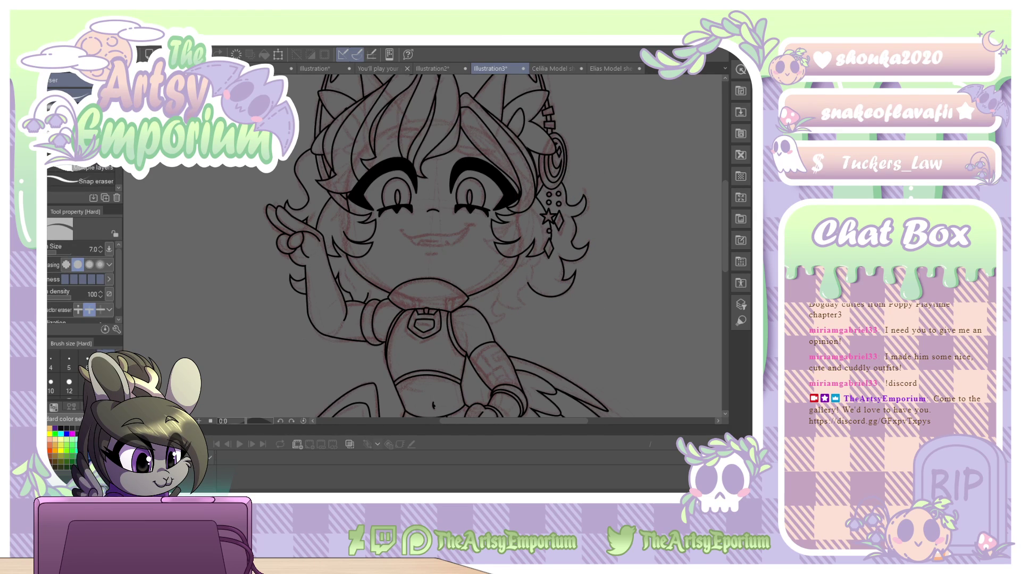
Draw the lower inner hair curls from below the earring down to the lowered arm's shoulder as one continuous curve.
key("u")
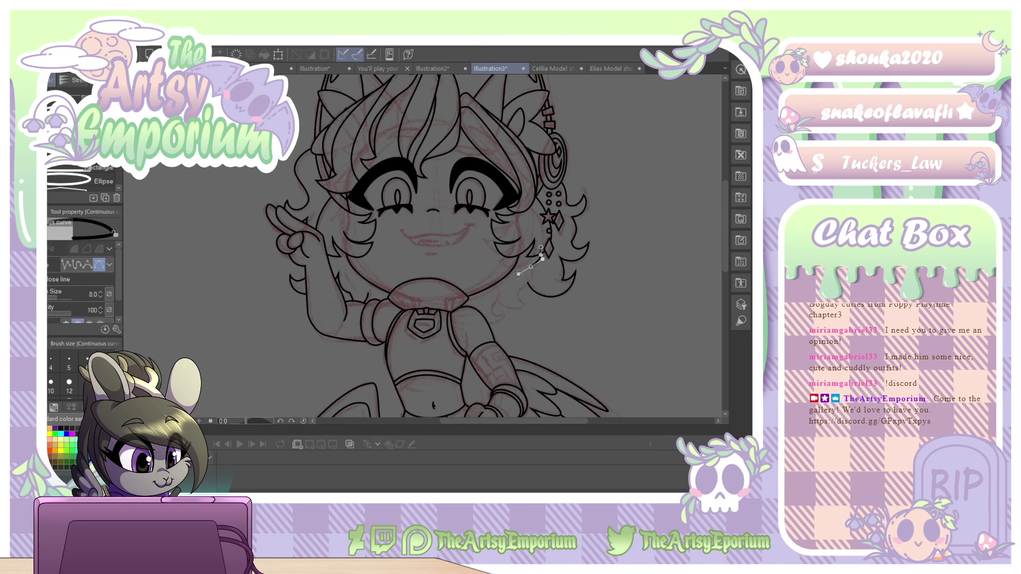
left_click_drag(519, 267, 508, 296)
left_click_drag(495, 301, 518, 311)
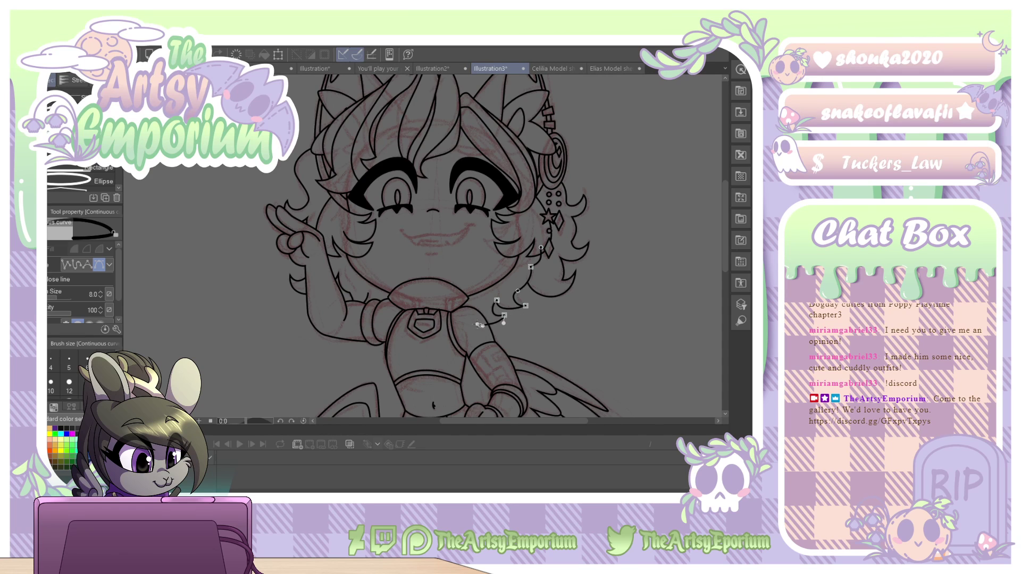
key("Return")
Adjust the end point and lower curl handles of the hair line by the shoulder to follow the sketch.
key("o")
left_click(480, 324)
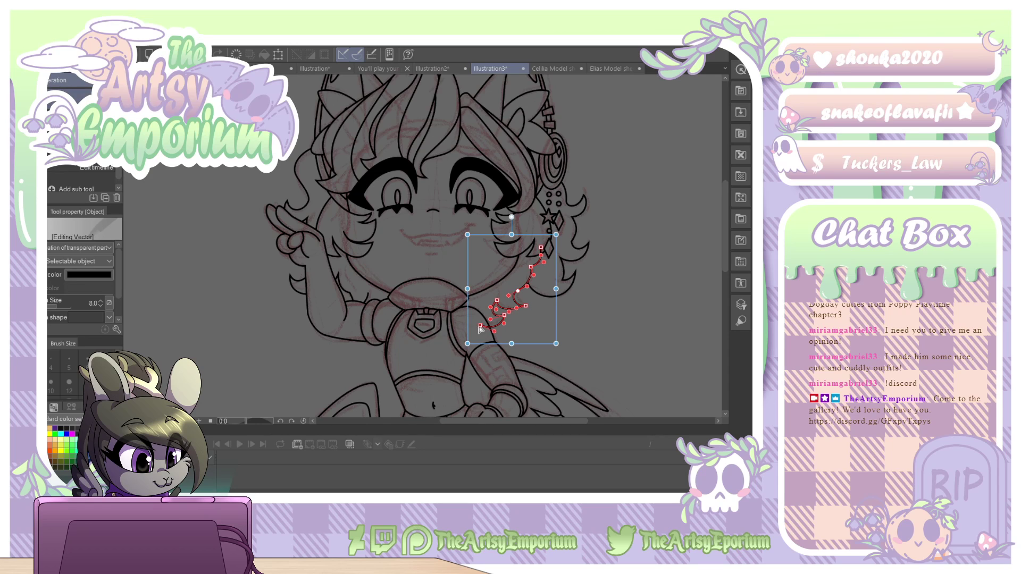
left_click_drag(477, 323, 515, 323)
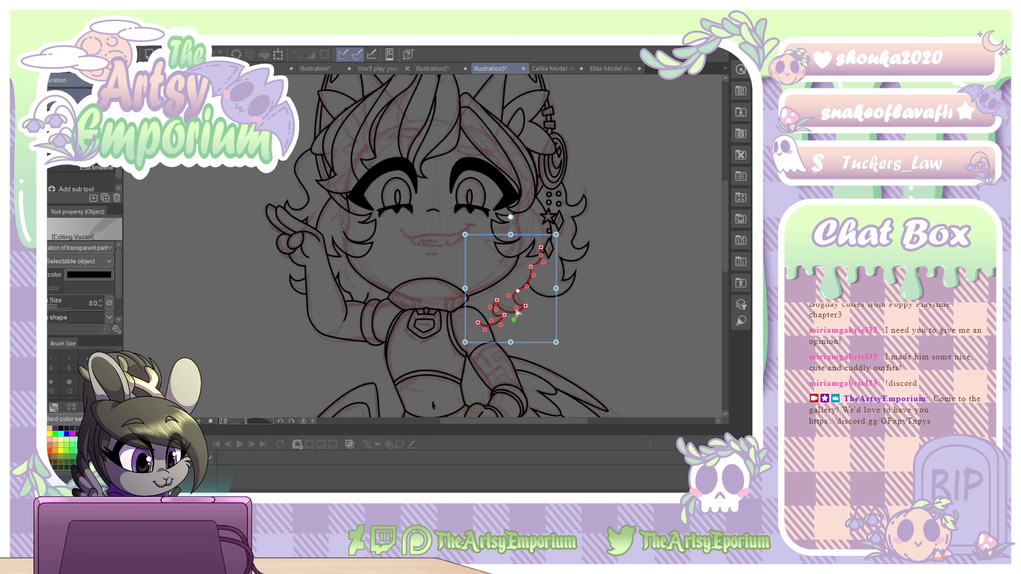
key("Delete")
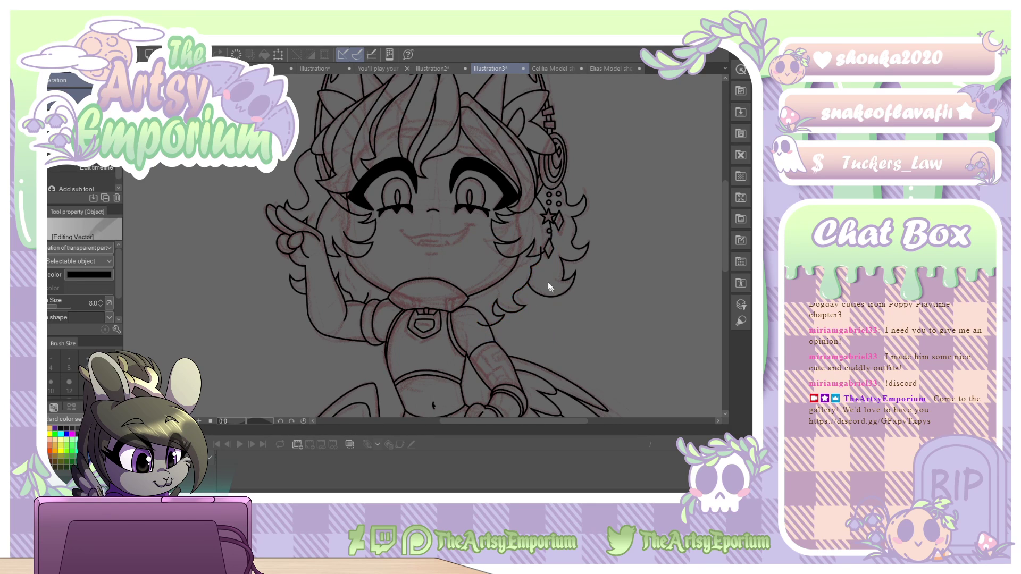
Undo the last edit and erase the stray bit of line in the curls below the earring.
key("ctrl+z")
left_click(614, 289)
key("e")
left_click_drag(535, 250, 541, 248)
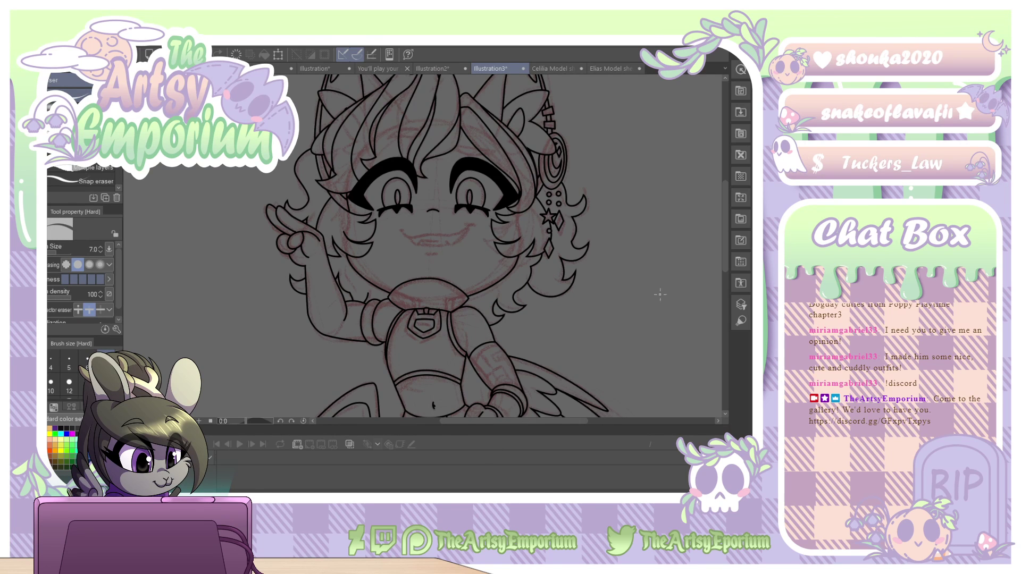
Hide the red sketch, auto-select the background around the character to check the line art for gaps, and clear the selection.
key("ctrl+minus")
key("ctrl+minus")
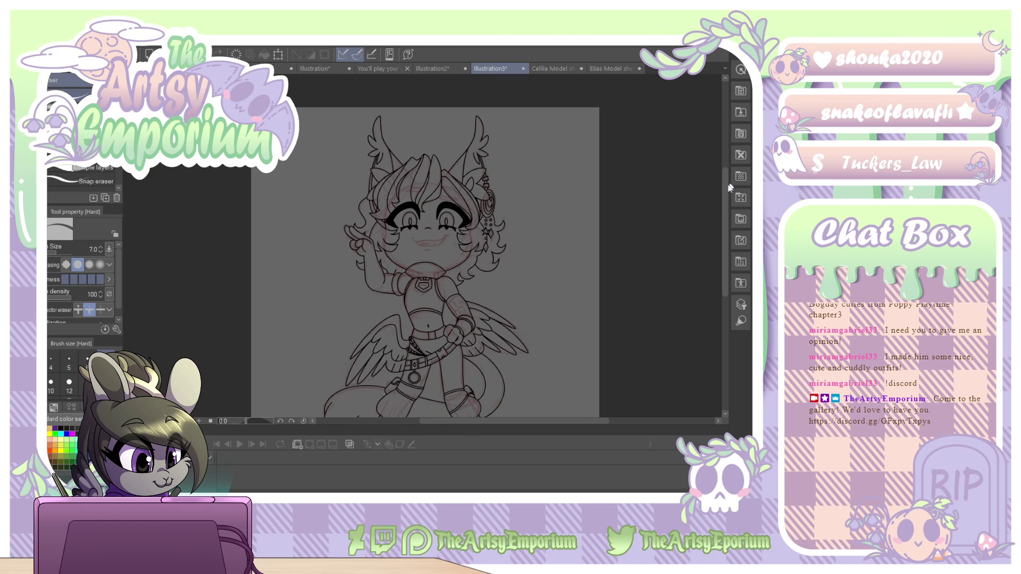
left_click_drag(728, 187, 725, 232)
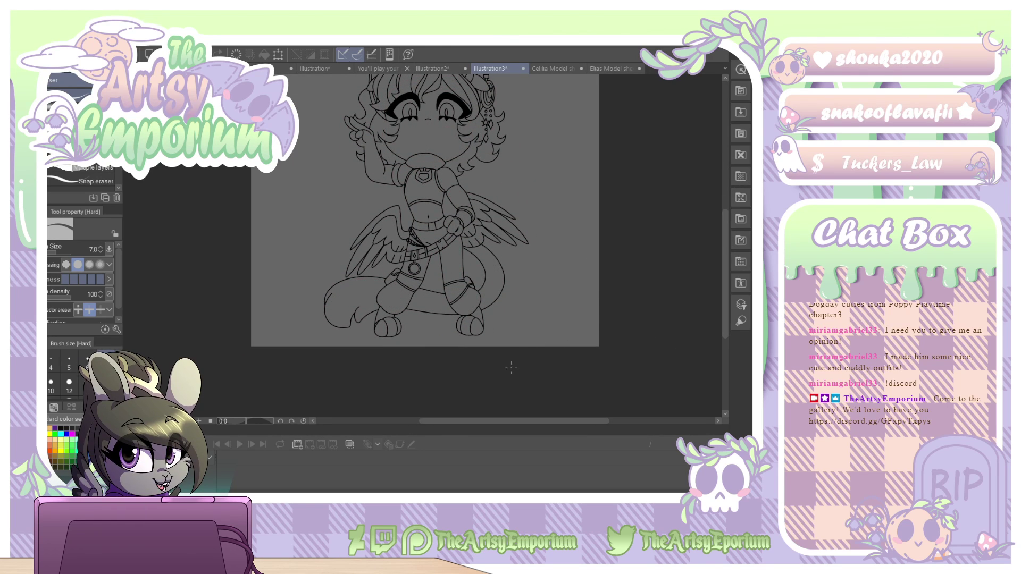
key("w")
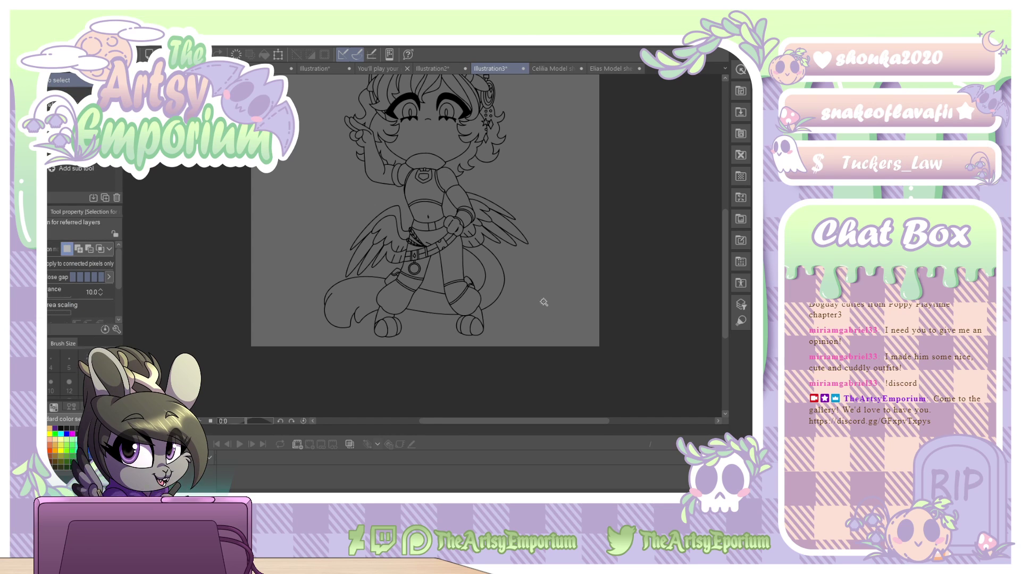
left_click(545, 331)
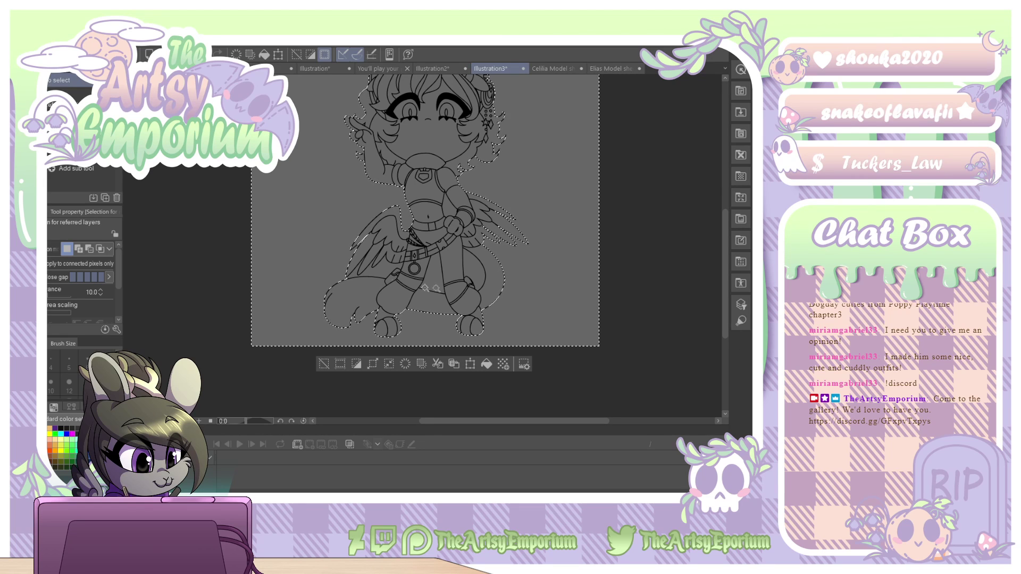
left_click(324, 364)
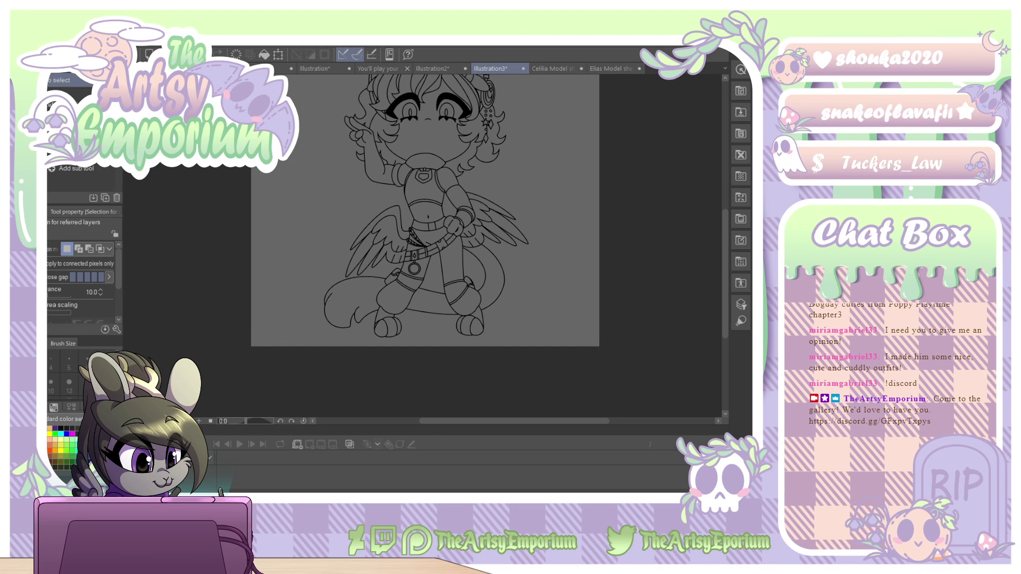
Fill the whole character silhouette with a flat light base by encircling the figure with the gapless enclose-and-fill tool.
key("g")
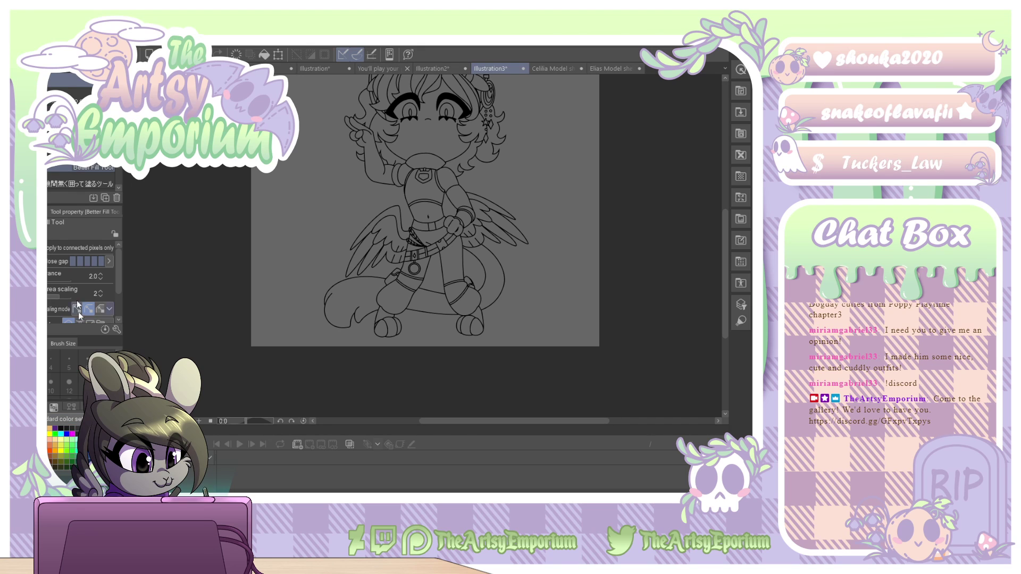
left_click(80, 183)
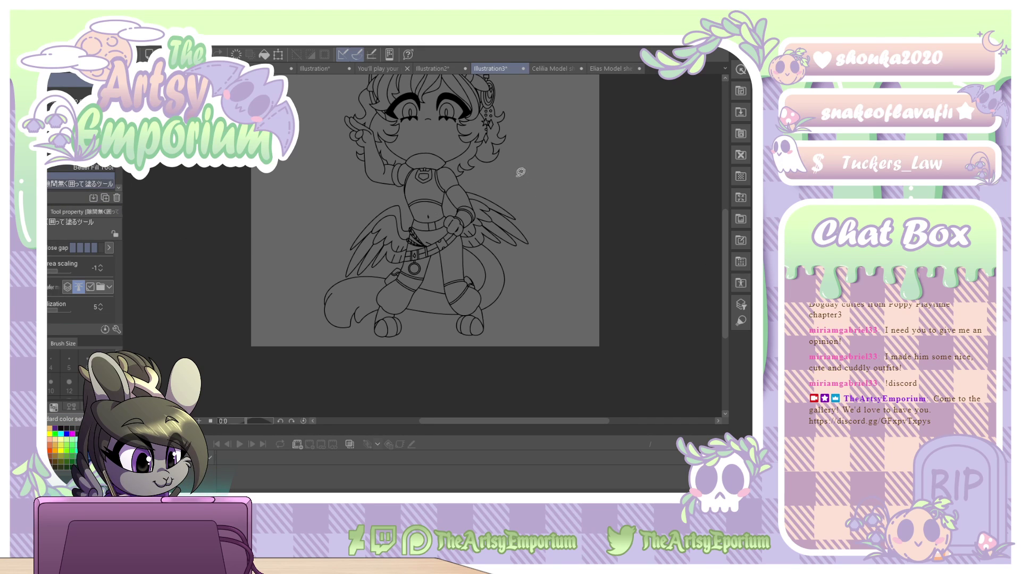
mouse_move(521, 172)
left_mouse_down()
mouse_move(541, 323)
mouse_move(310, 360)
mouse_move(251, 229)
mouse_move(265, 172)
mouse_move(335, 77)
mouse_move(541, 177)
mouse_move(545, 272)
mouse_move(529, 316)
left_mouse_up()
scroll(544, 171, "up", 3)
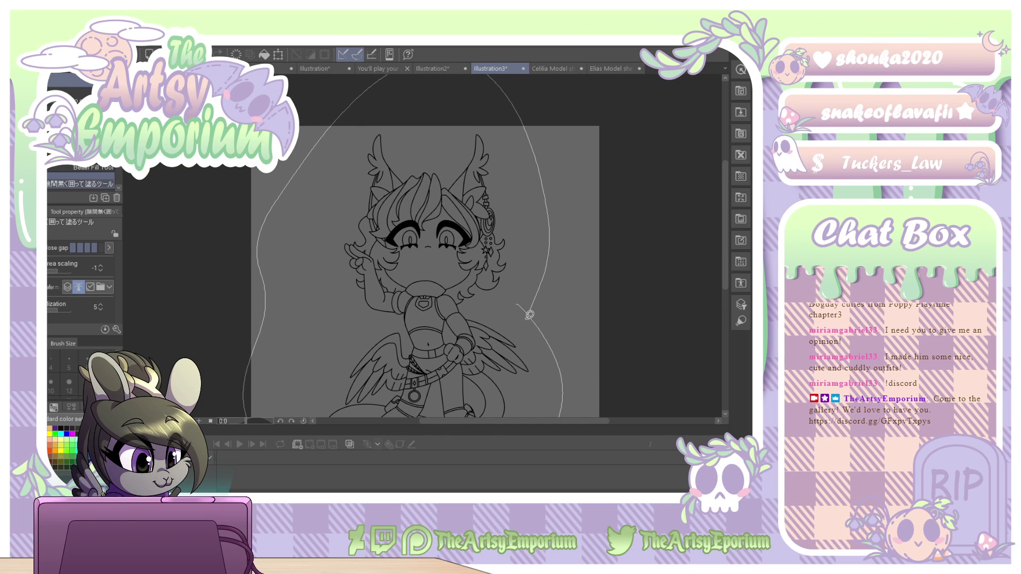
scroll(721, 264, "down", 2)
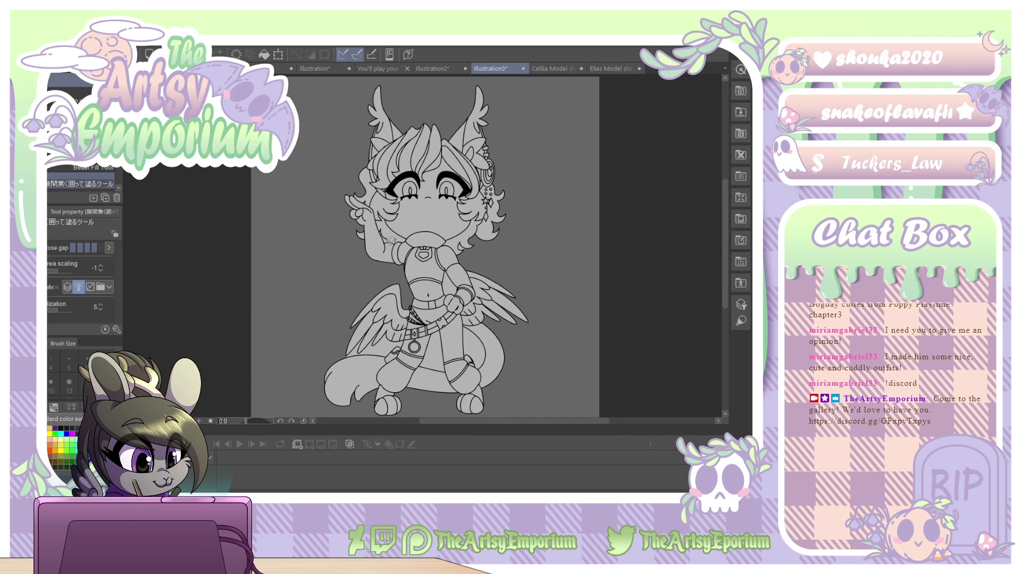
Select the background gaps beside the raised arm, lower curls, wings, legs and tail, remove the base fill there, and deselect.
key("w")
left_click(364, 203)
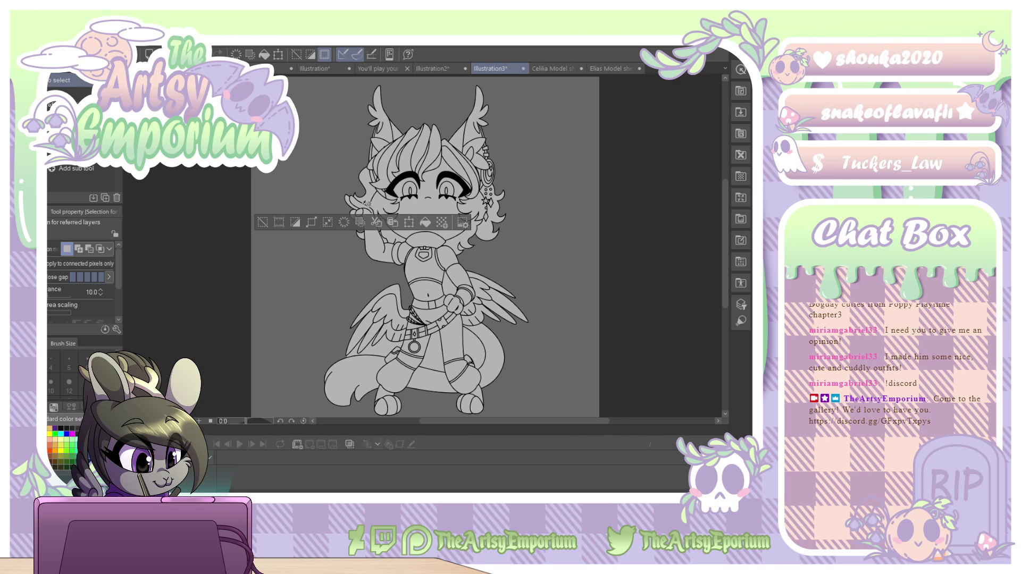
left_click(387, 244)
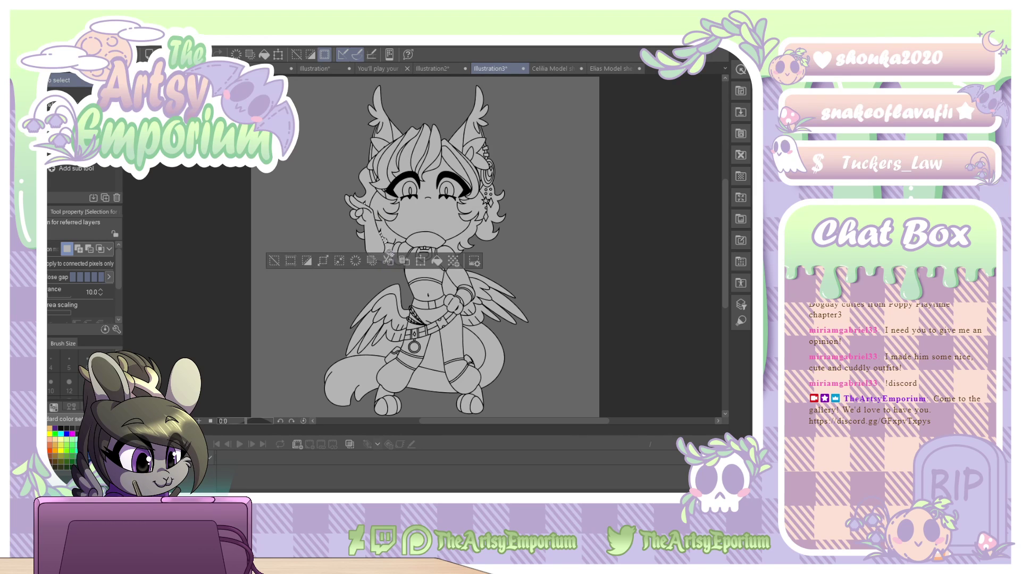
left_click(460, 248)
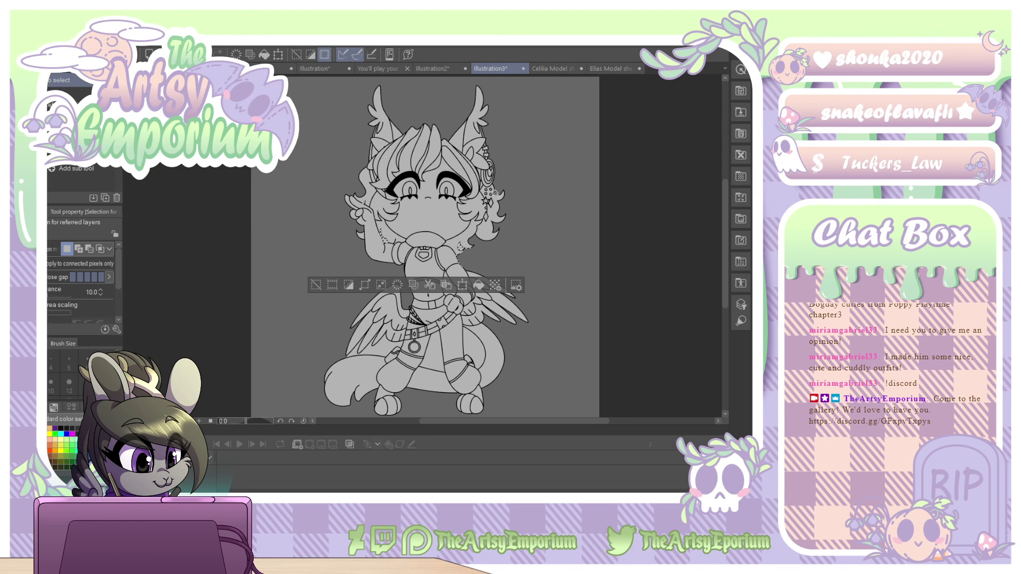
left_click(385, 346, "shift")
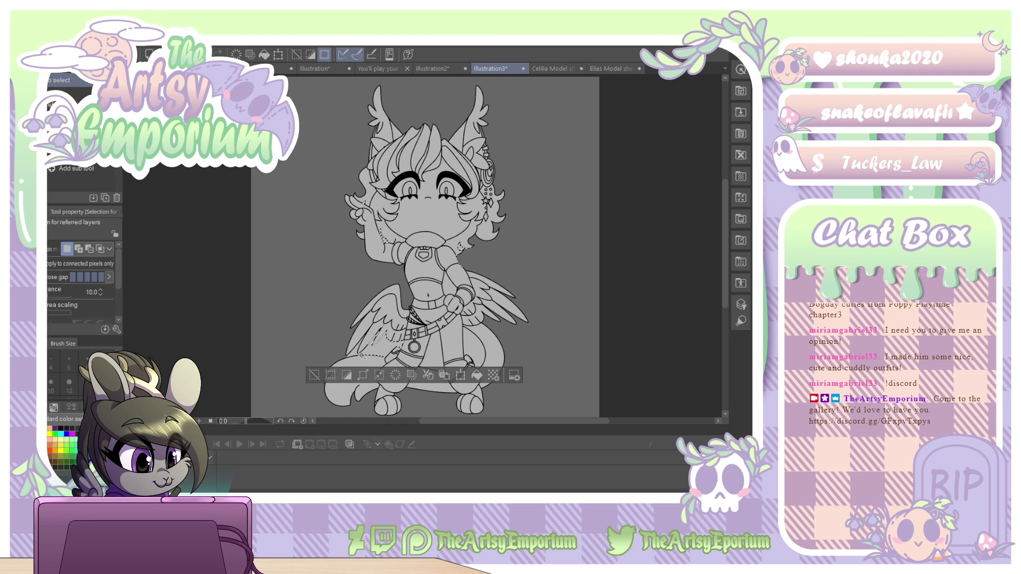
left_click(358, 352, "shift")
left_click(433, 349, "shift")
left_click(466, 344)
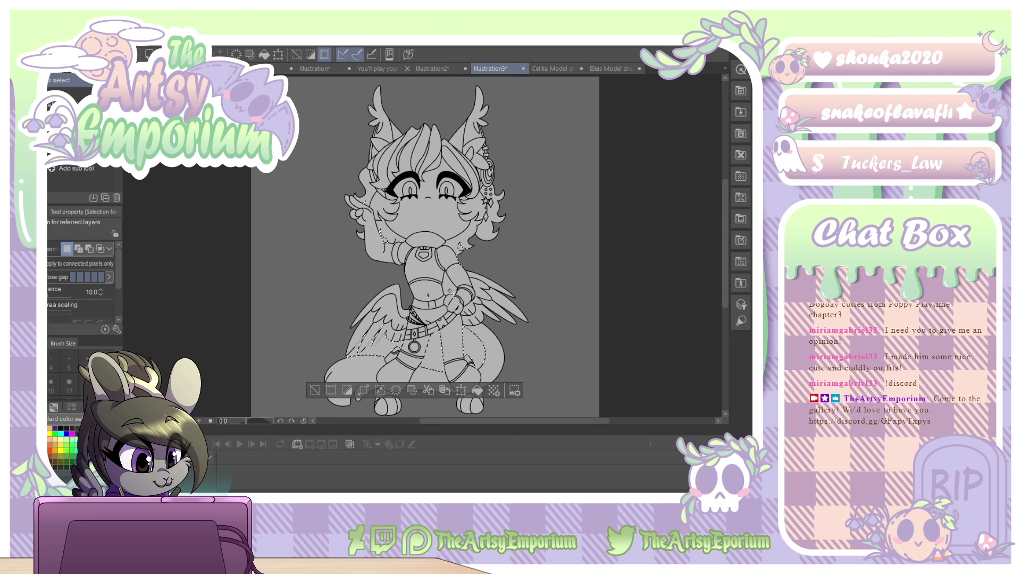
left_click(449, 289)
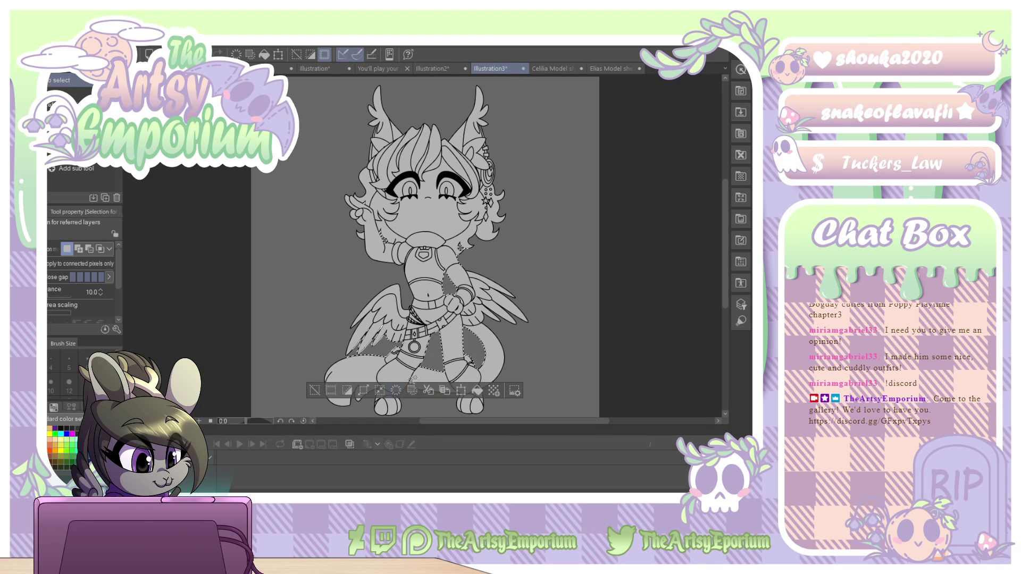
left_click(315, 392)
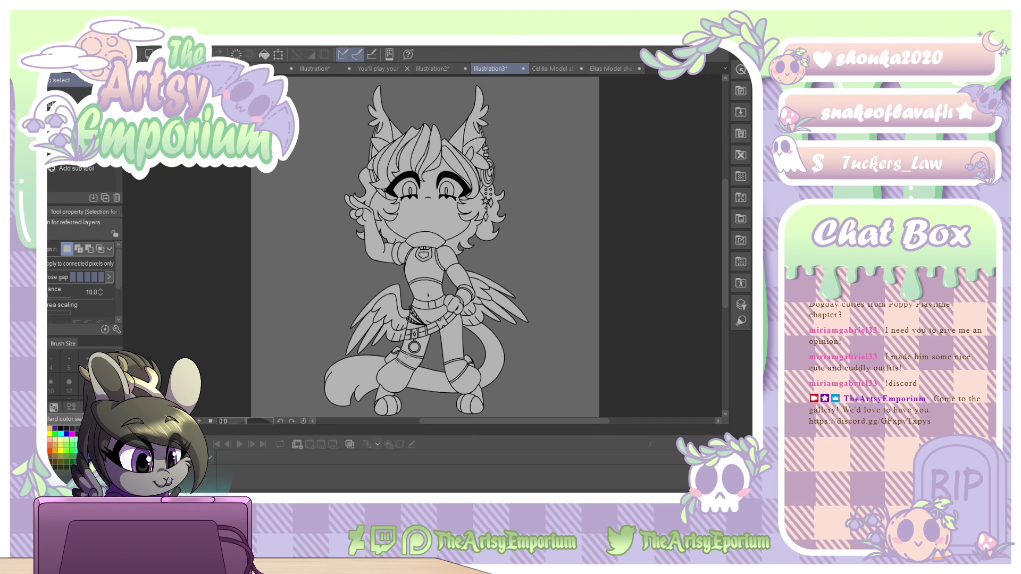
Try a 50 px black outline drawn outside the character's silhouette selection, and undo it after viewing the full figure.
scroll(725, 262, "down", 3)
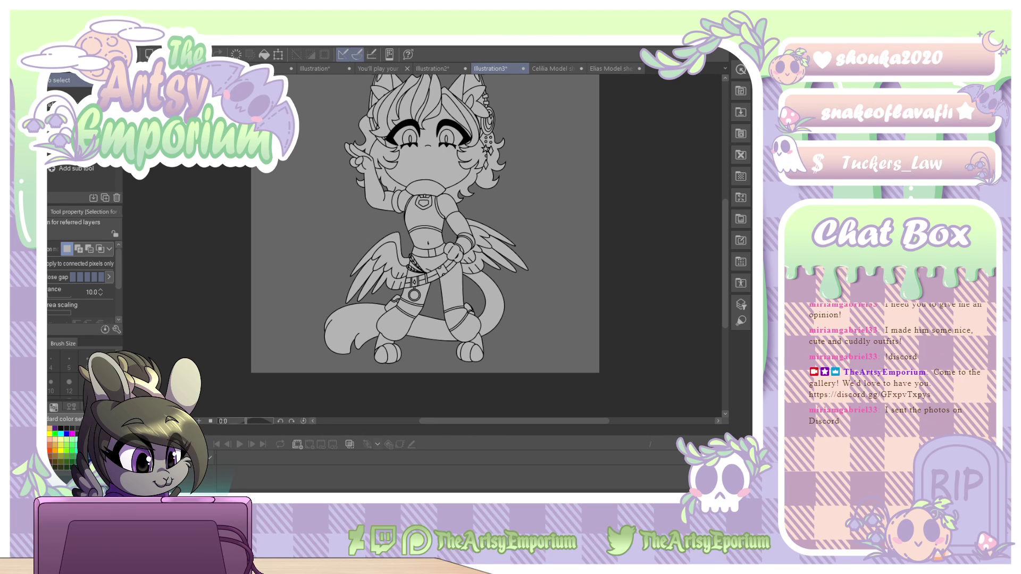
key("ctrl+shift+d")
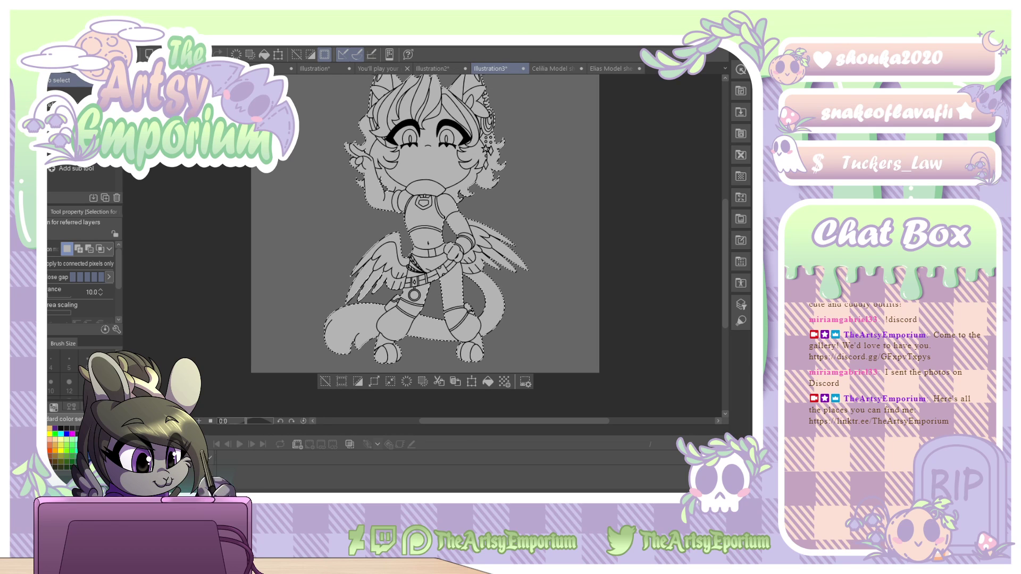
key("alt+a")
left_click(84, 249)
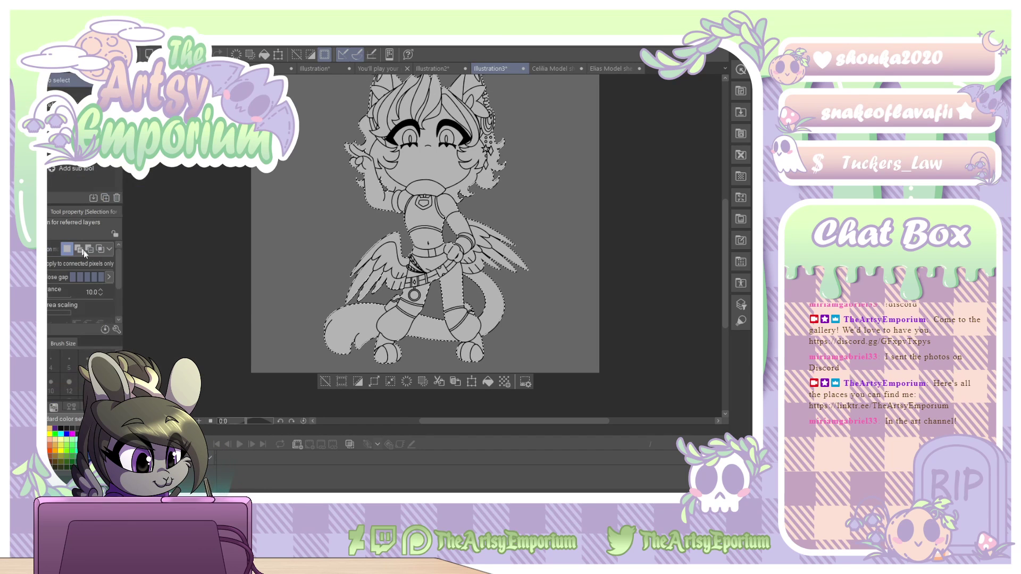
double_click(178, 238)
type("5")
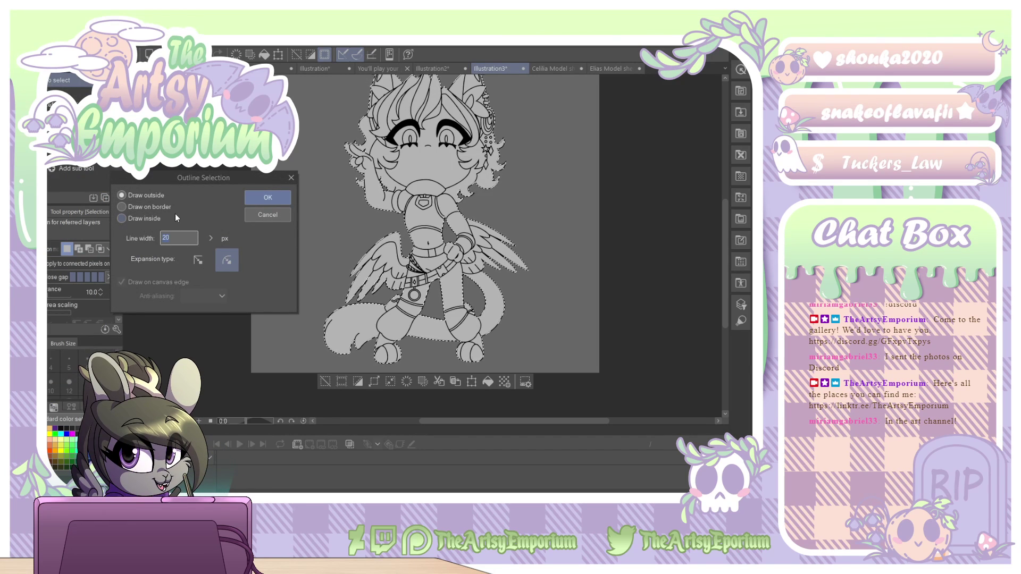
type("0")
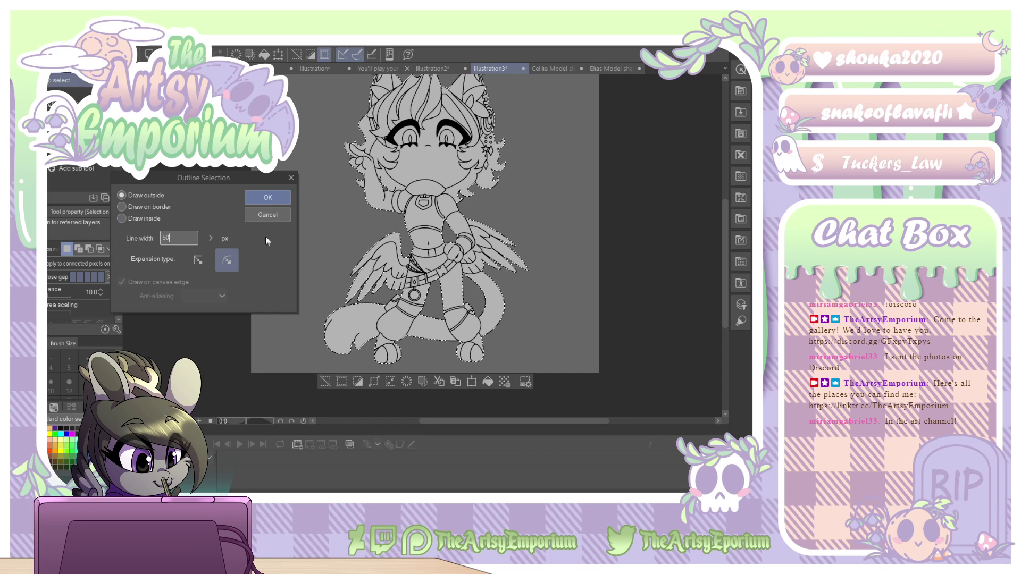
left_click(269, 197)
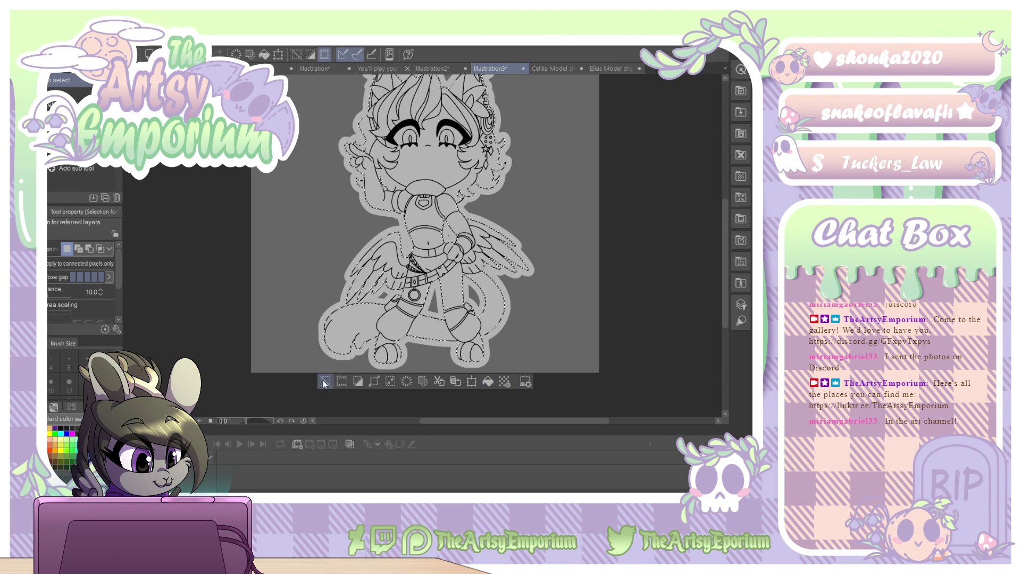
key("ctrl+d")
key("alt+Delete")
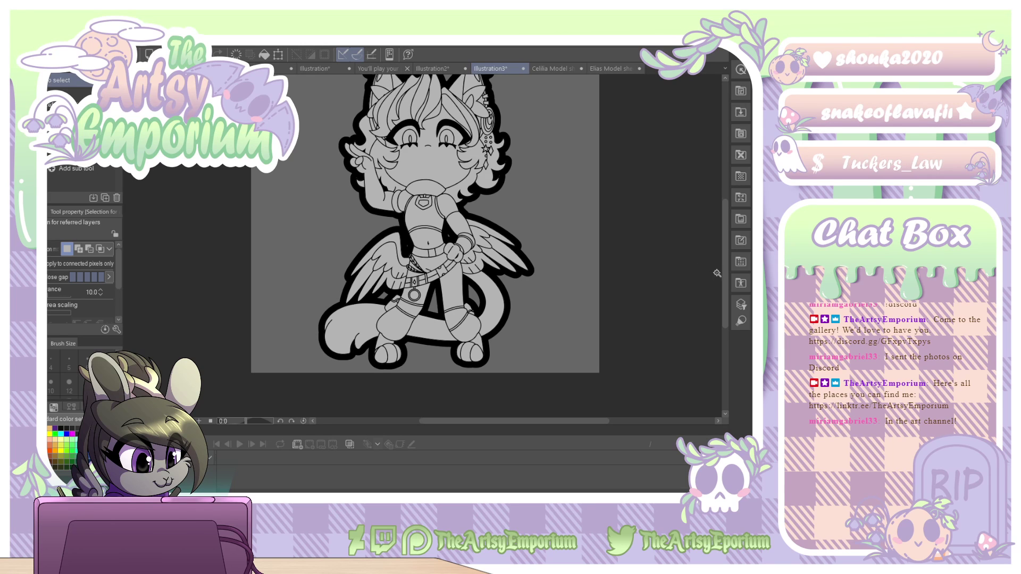
mouse_move(725, 275)
left_mouse_down()
mouse_move(726, 244)
mouse_move(723, 270)
mouse_move(729, 261)
left_mouse_up()
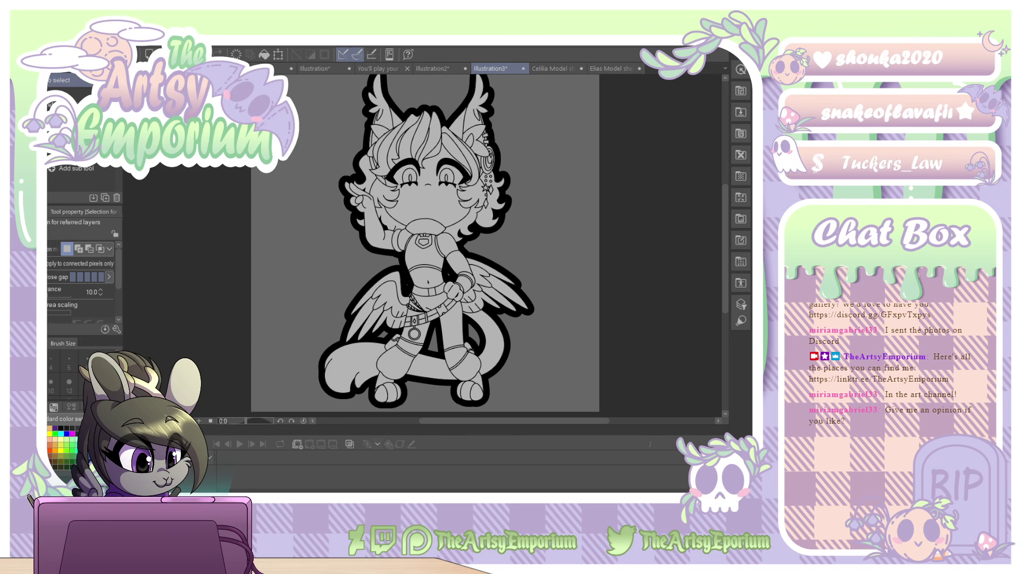
key("ctrl+z")
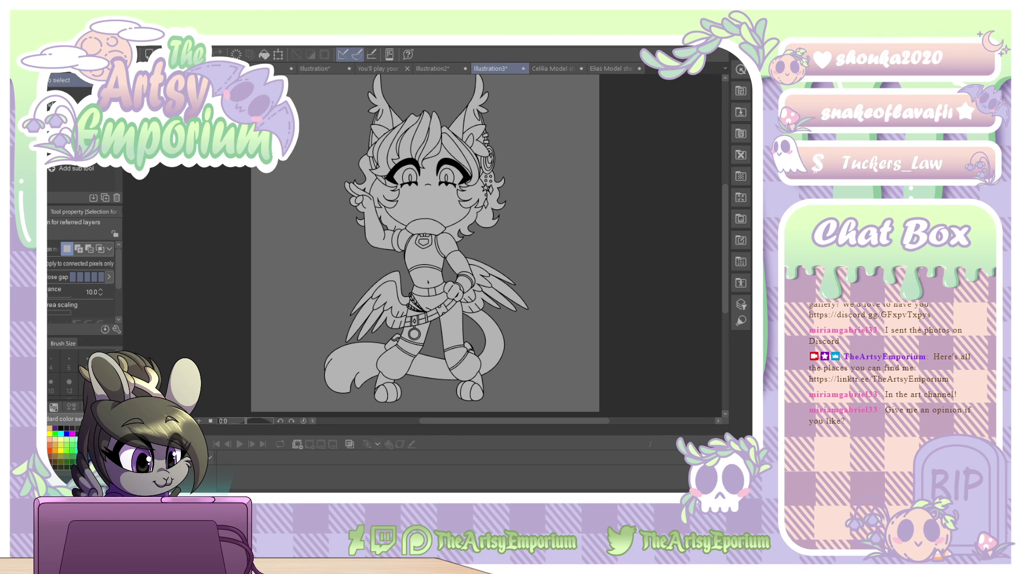
Reselect the silhouette, outline it on the outside with a line width of 10 px, and clear the selection.
key("ctrl+shift+d")
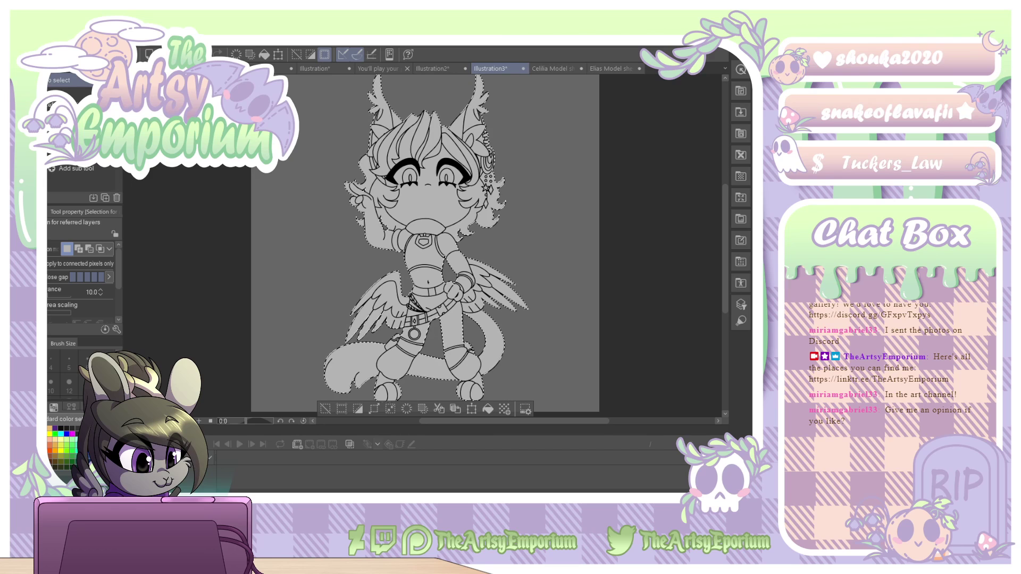
left_click(53, 42)
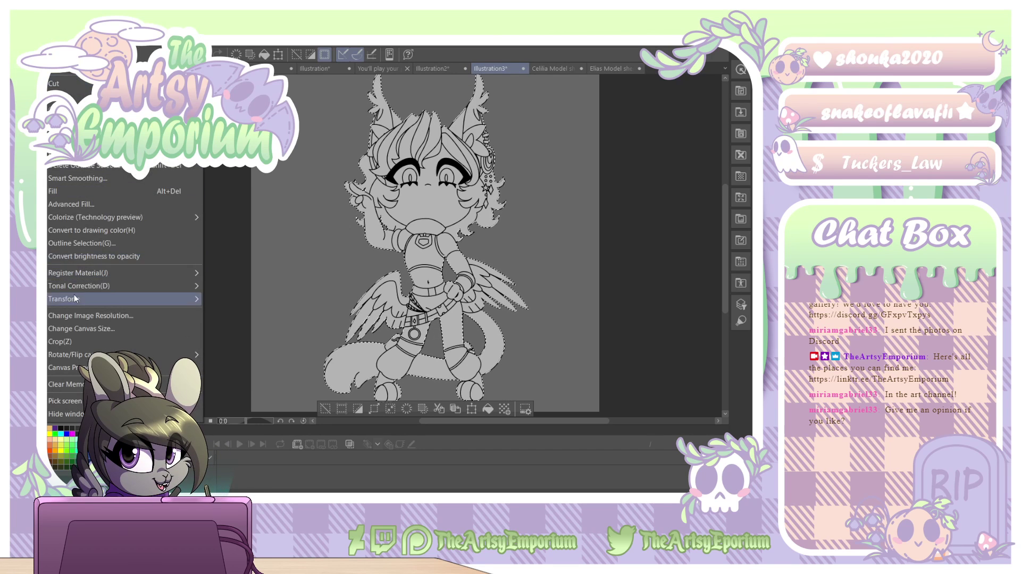
left_click(88, 243)
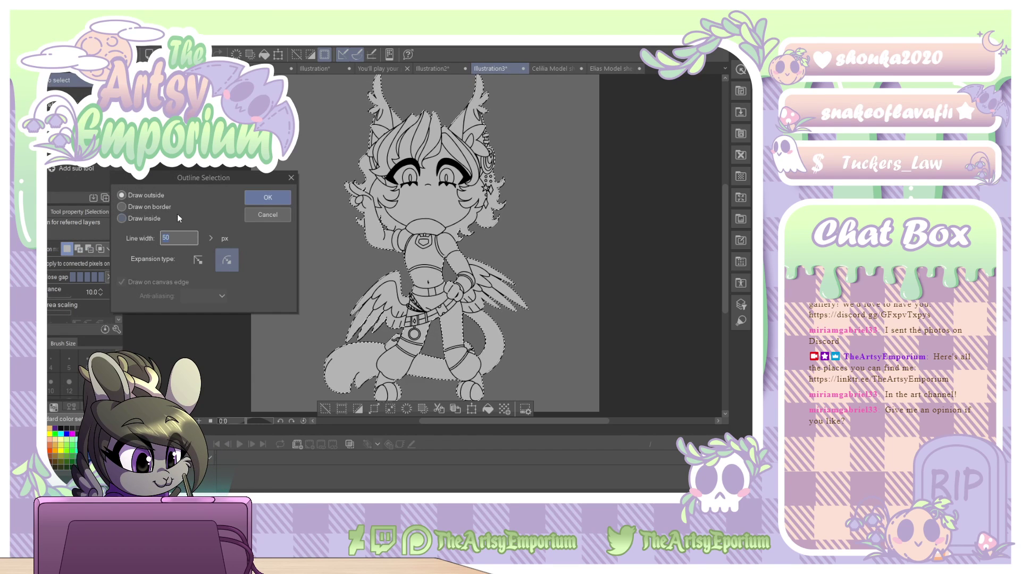
type("10")
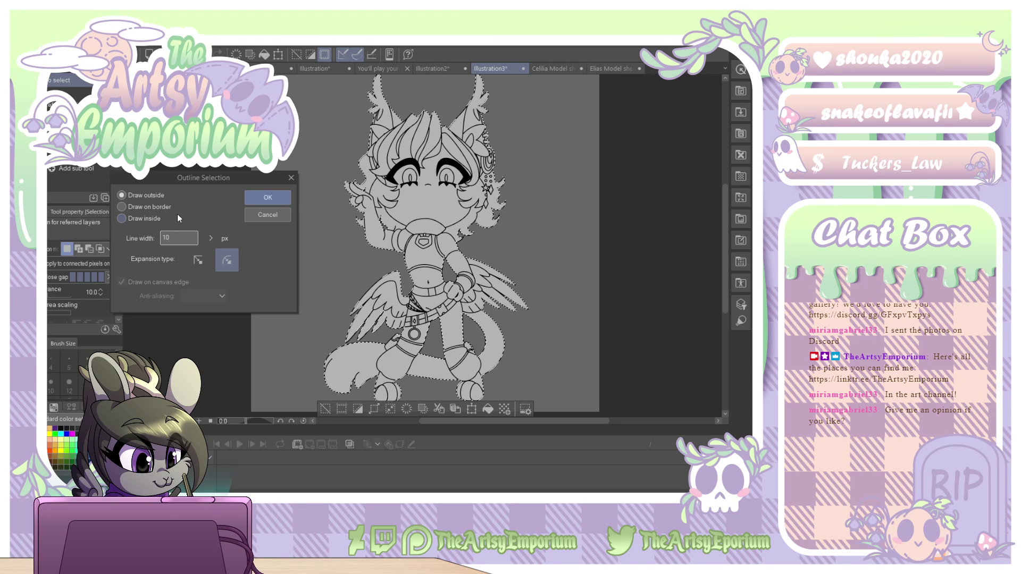
key("Return")
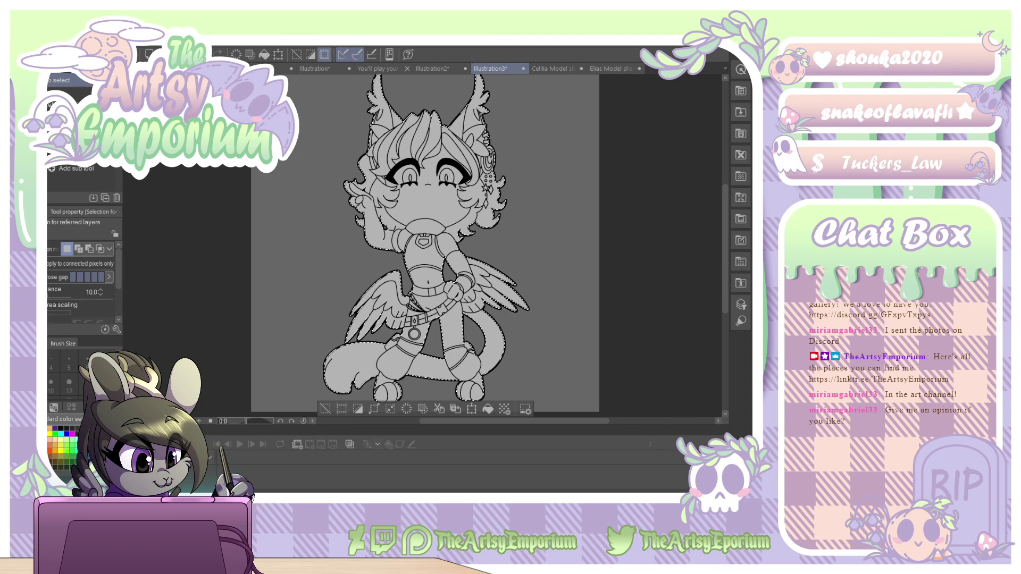
left_click(58, 41)
left_click(324, 409)
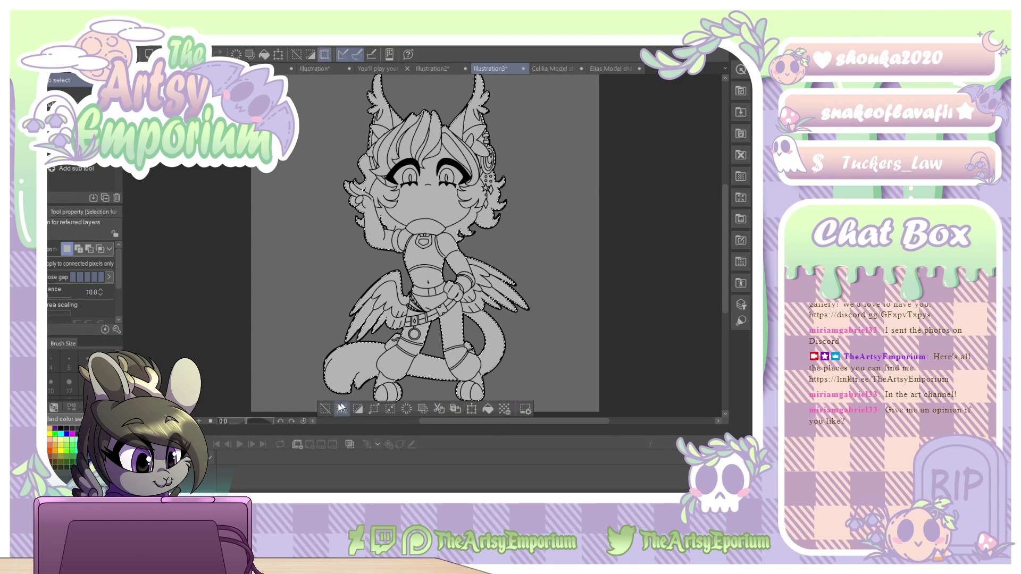
left_click(324, 409)
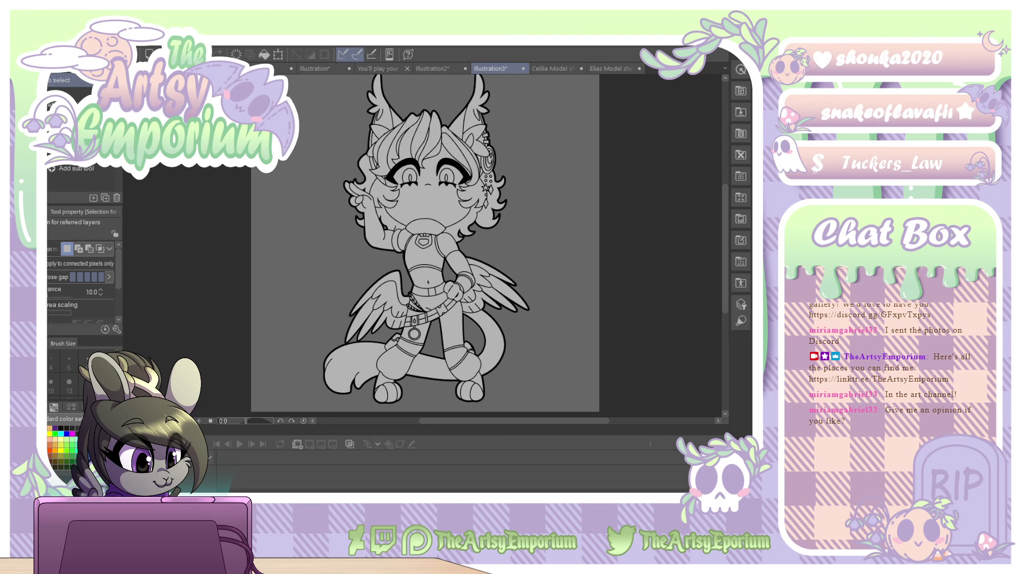
Hide the silhouette fill, show the red sketch again, and save the illustration as Adori b day gift.
key("ctrl+z")
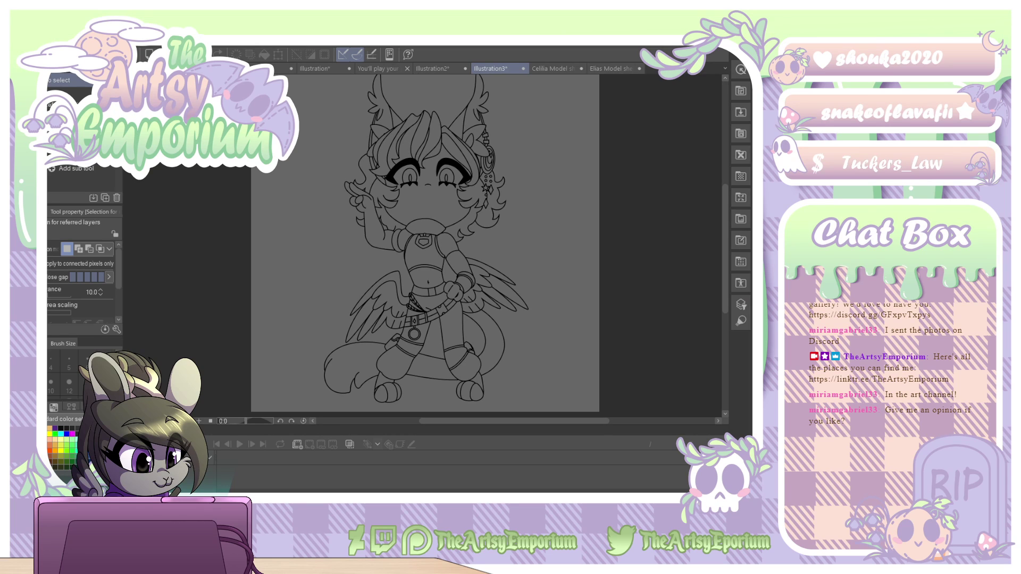
key("ctrl+z")
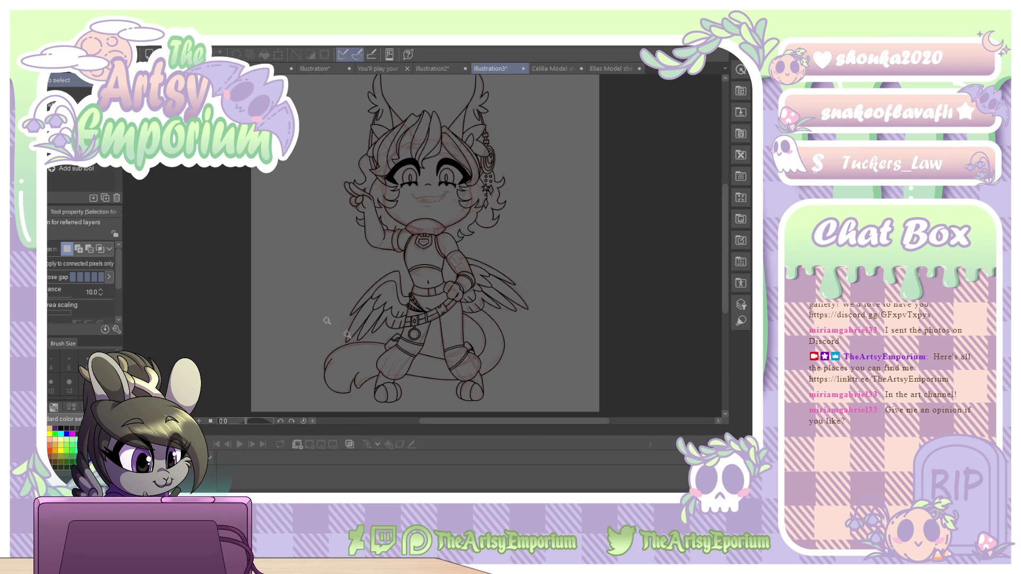
left_click(18, 41)
left_click(98, 136)
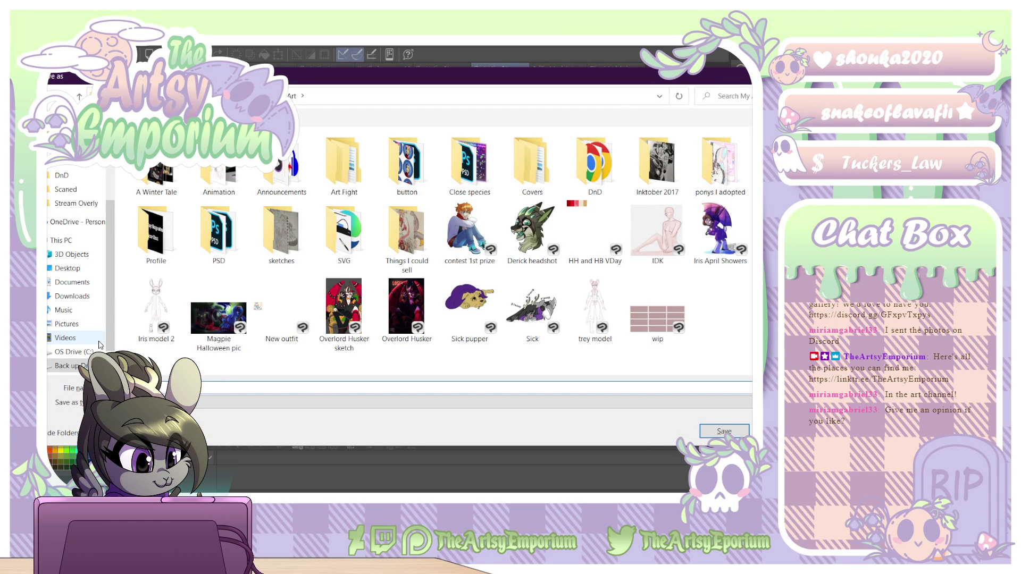
type("a")
key("Return")
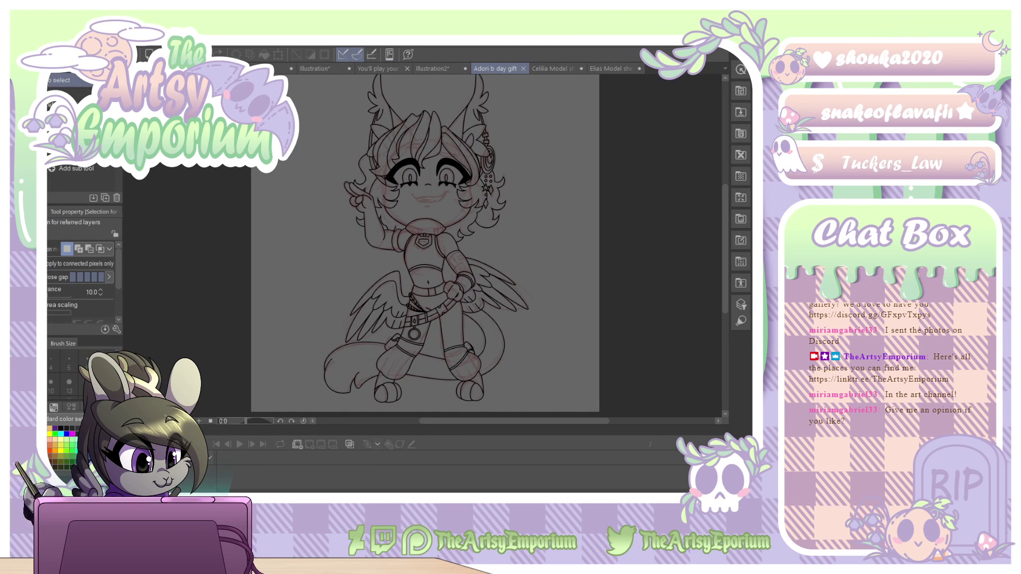